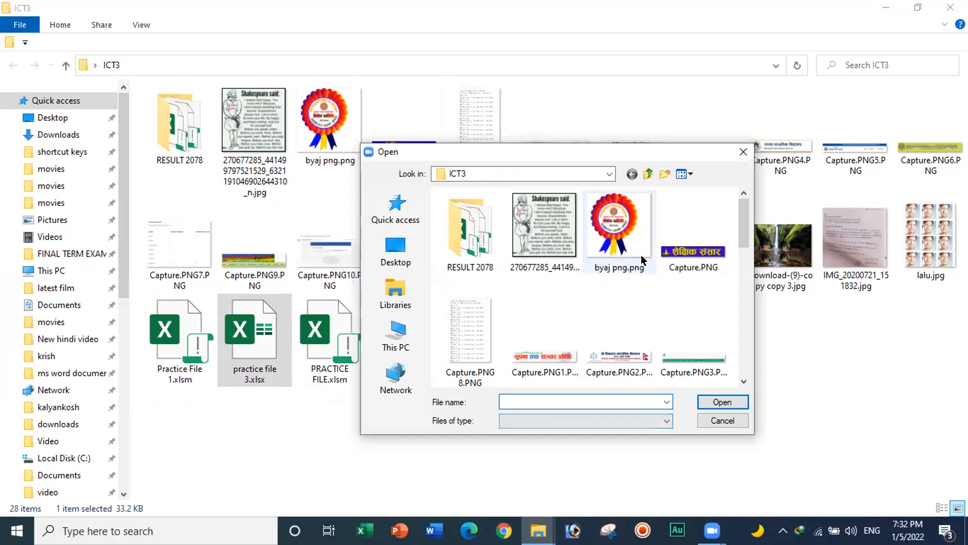
# Select practice file 3.xlsx from the ICT3 folder in the Open dialog and confirm the choice
pyautogui.moveTo(739, 235); pyautogui.dragTo(744, 368)
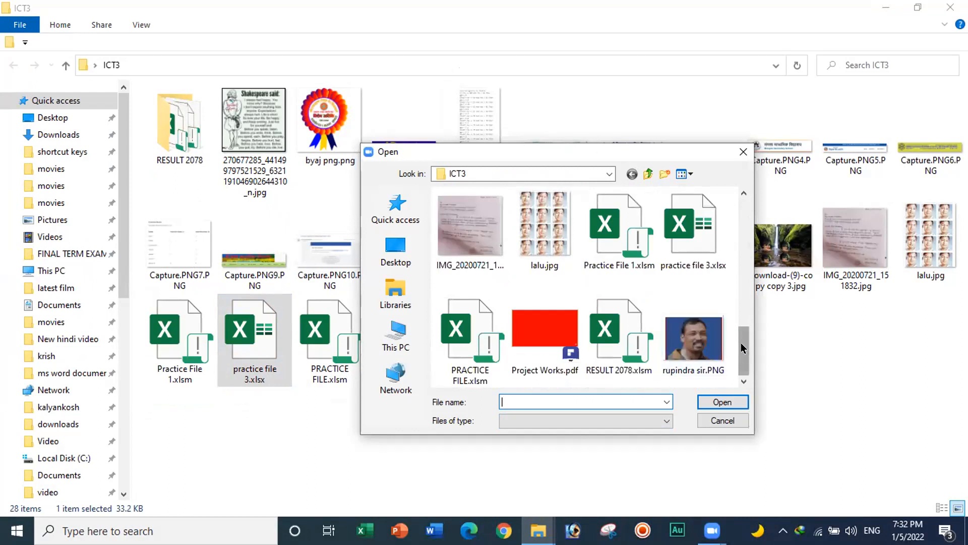
pyautogui.click(694, 226)
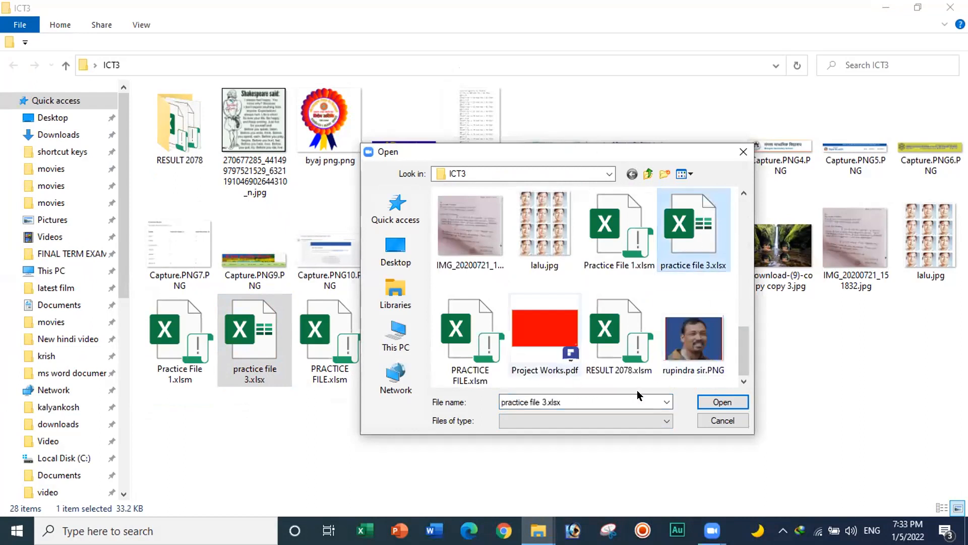
pyautogui.click(710, 398)
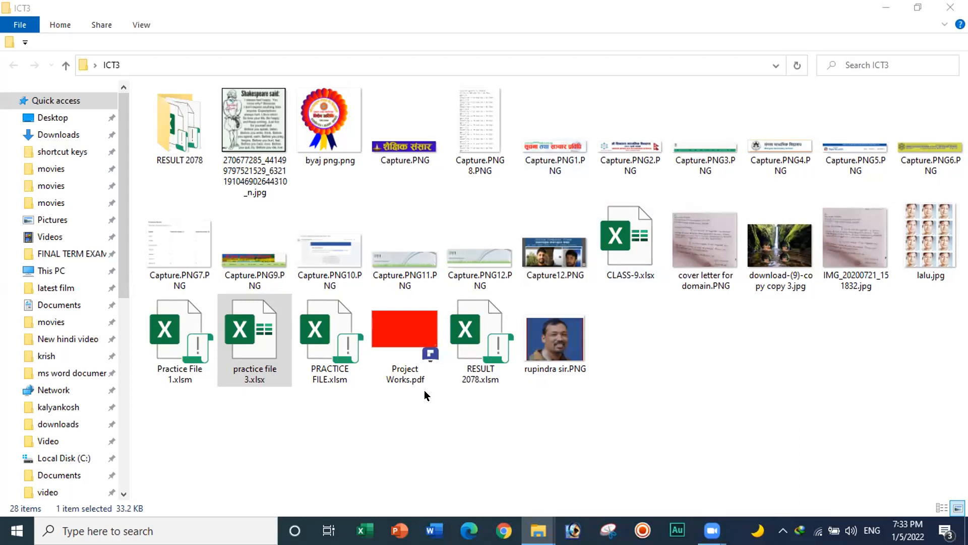
# Open practice file 3.xlsx in Excel and review its MARK SHEET and GRADESHEET worksheets
pyautogui.doubleClick(262, 347)
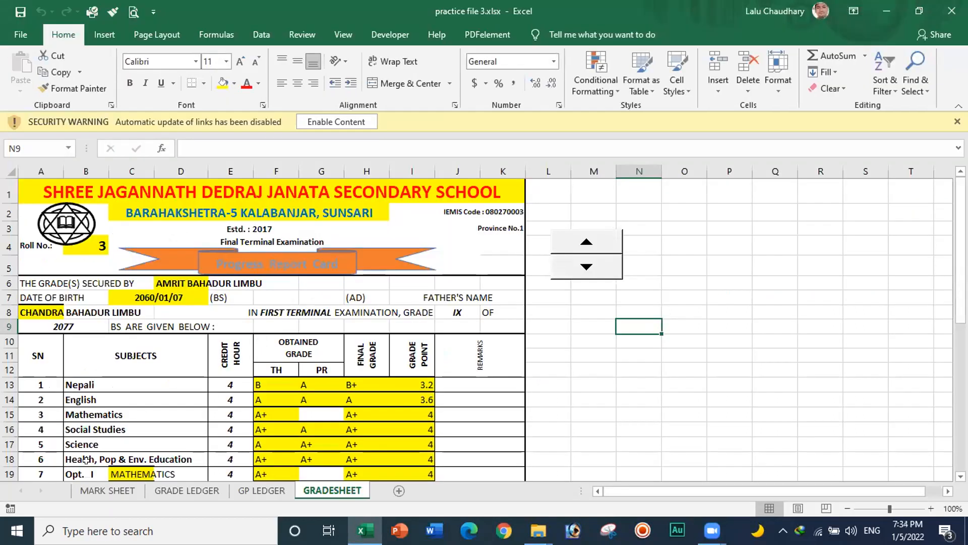
pyautogui.click(102, 489)
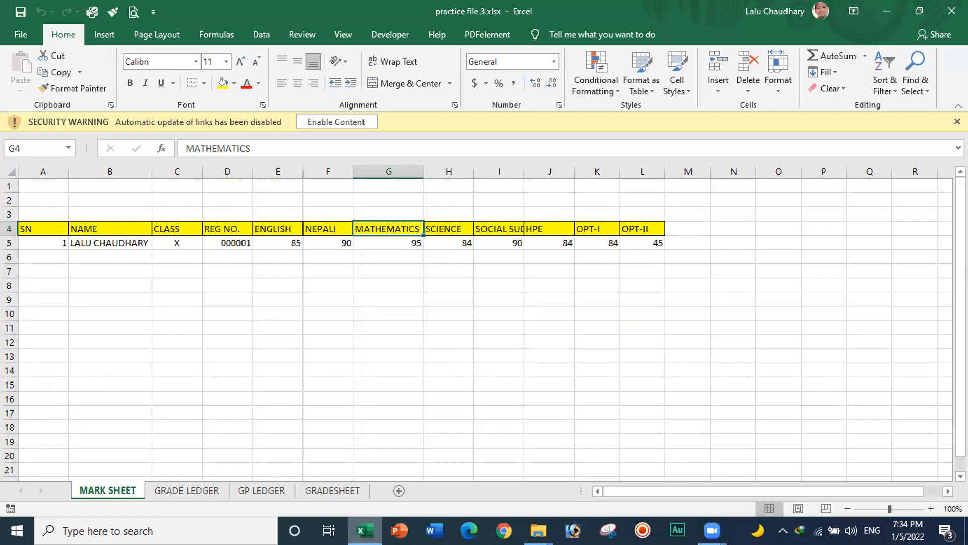
pyautogui.moveTo(364, 530)
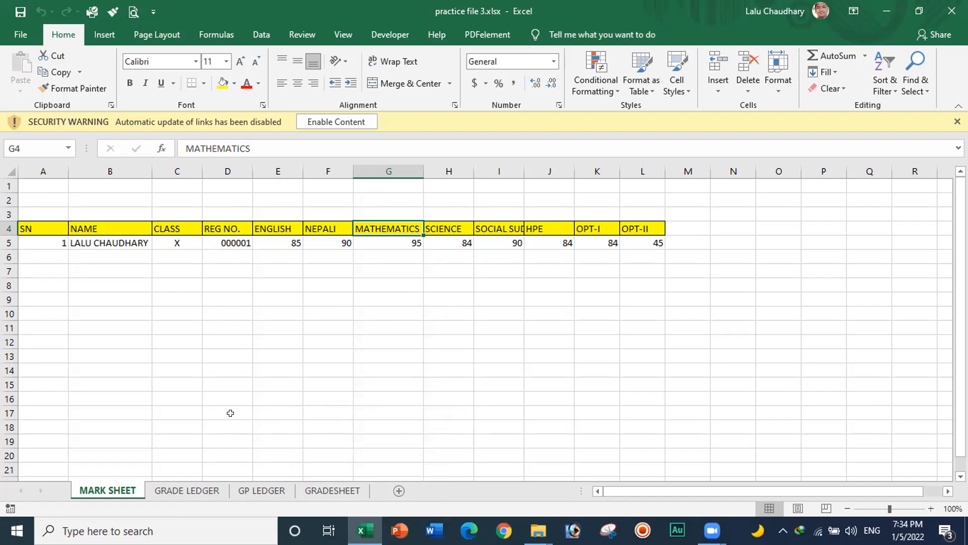
pyautogui.click(332, 490)
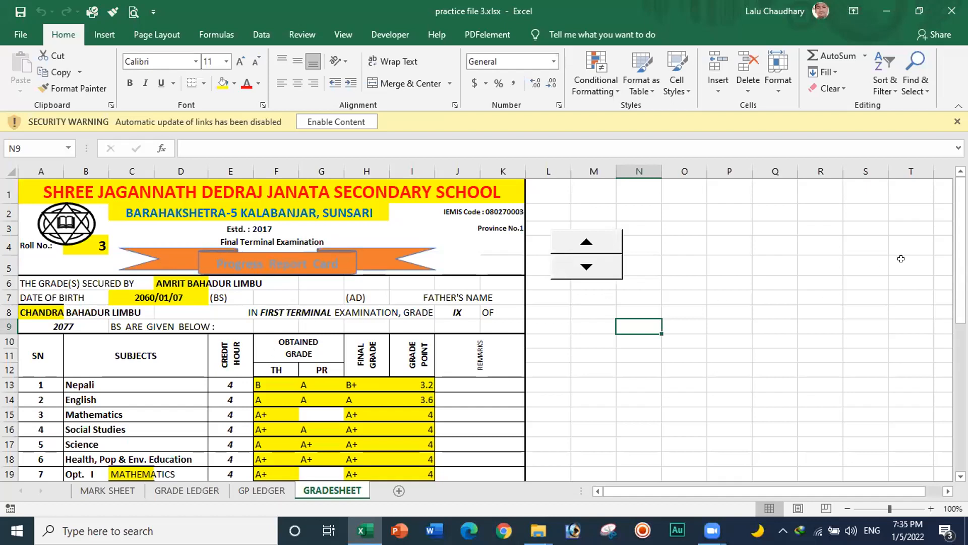
pyautogui.moveTo(961, 255); pyautogui.dragTo(960, 283)
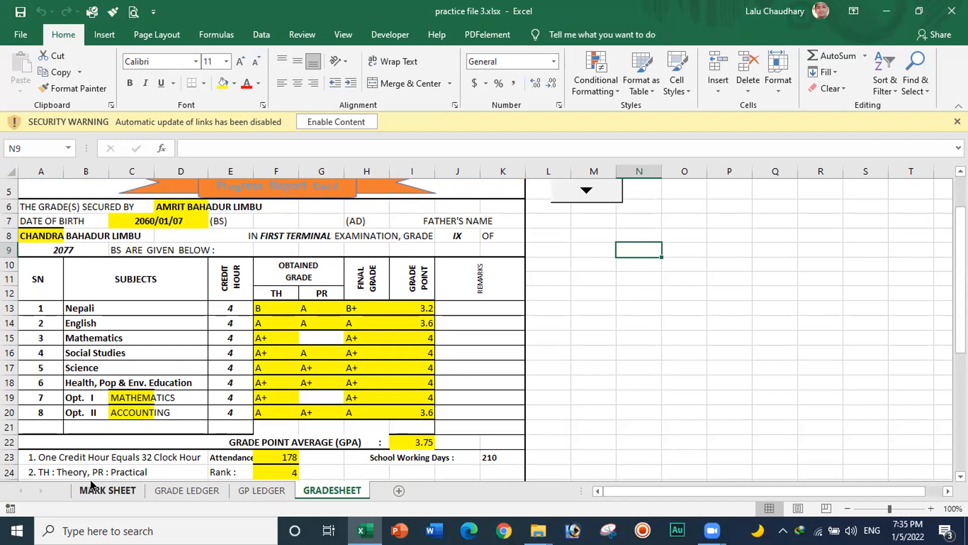
# Fit the width of the SOCIAL SUDIES column on the MARK SHEET worksheet to its heading
pyautogui.click(97, 491)
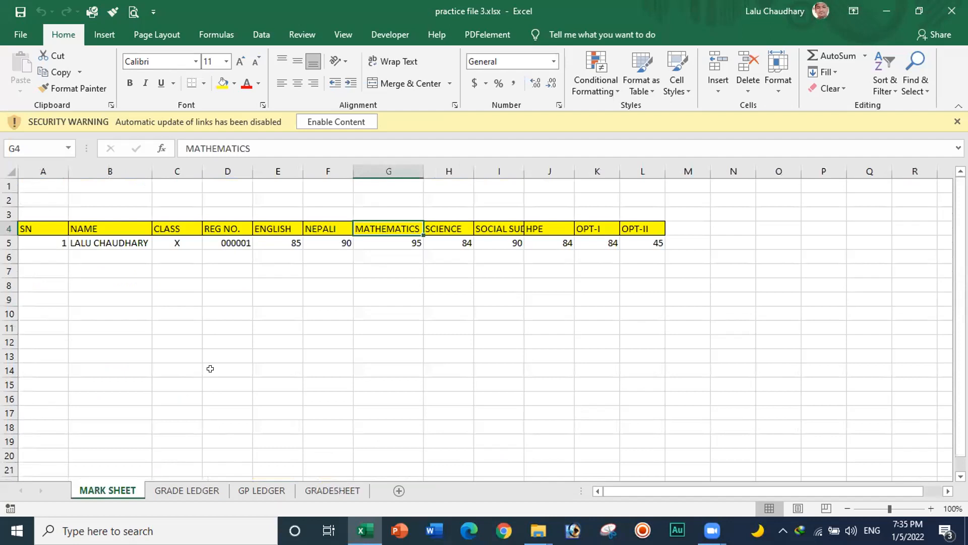
pyautogui.click(262, 278)
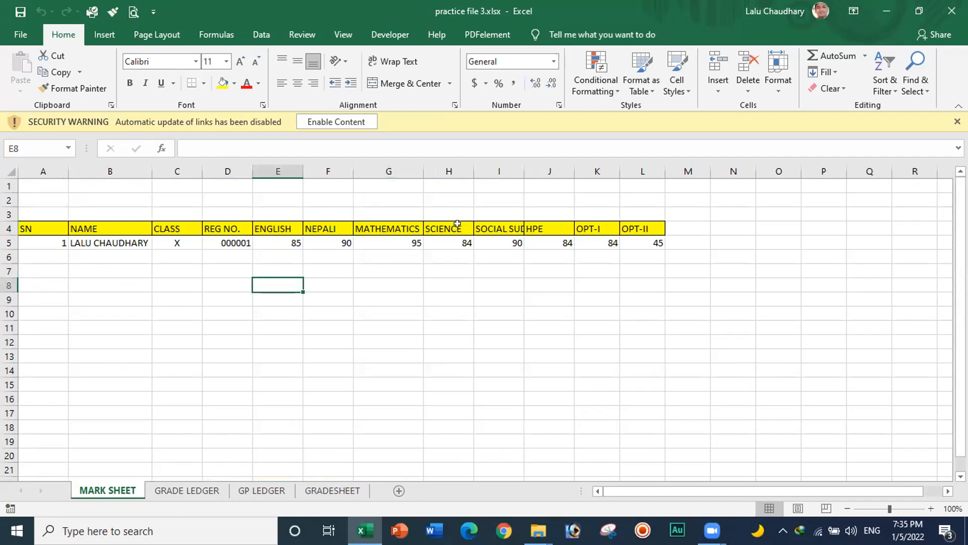
pyautogui.click(491, 225)
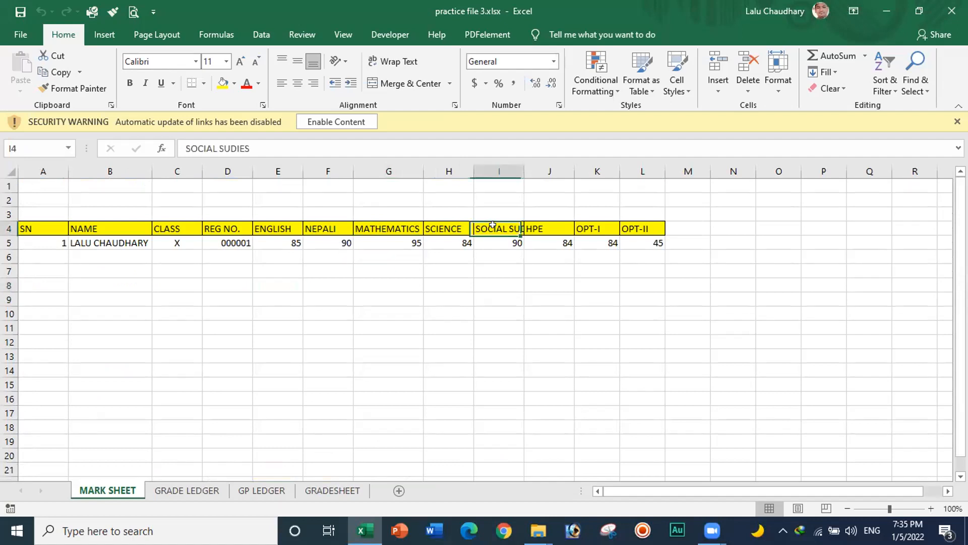
pyautogui.click(519, 167)
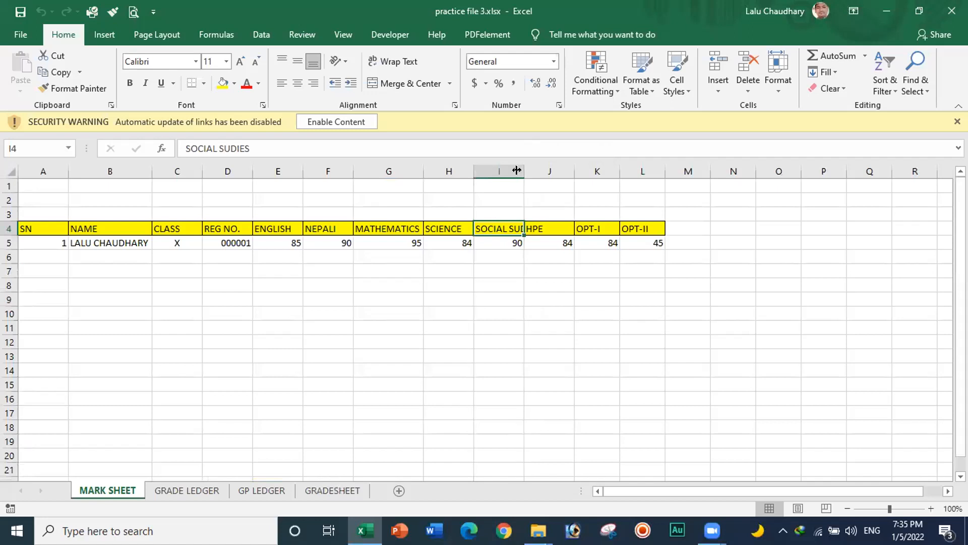
pyautogui.doubleClick(519, 167)
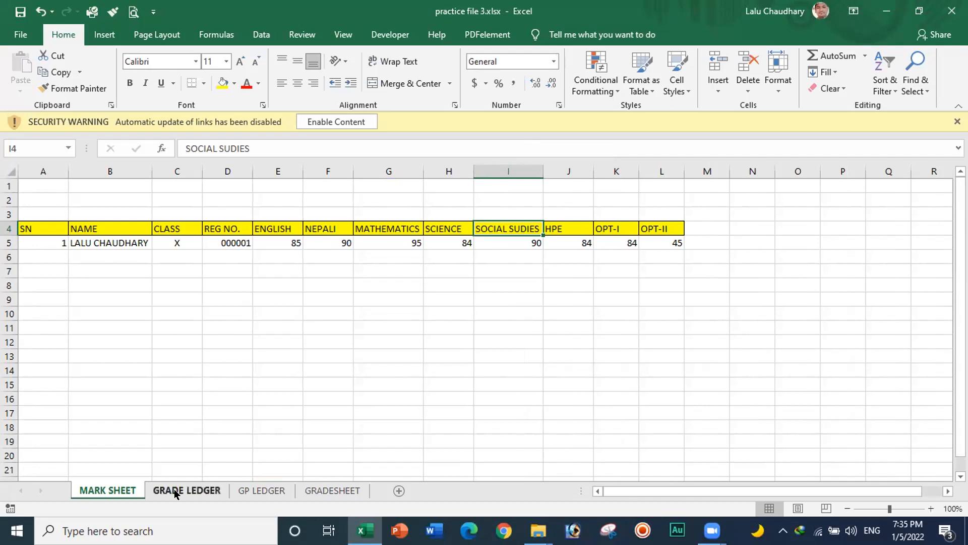
# Compare the English mark on the MARK SHEET with its grade in the GRADE LEDGER
pyautogui.click(219, 492)
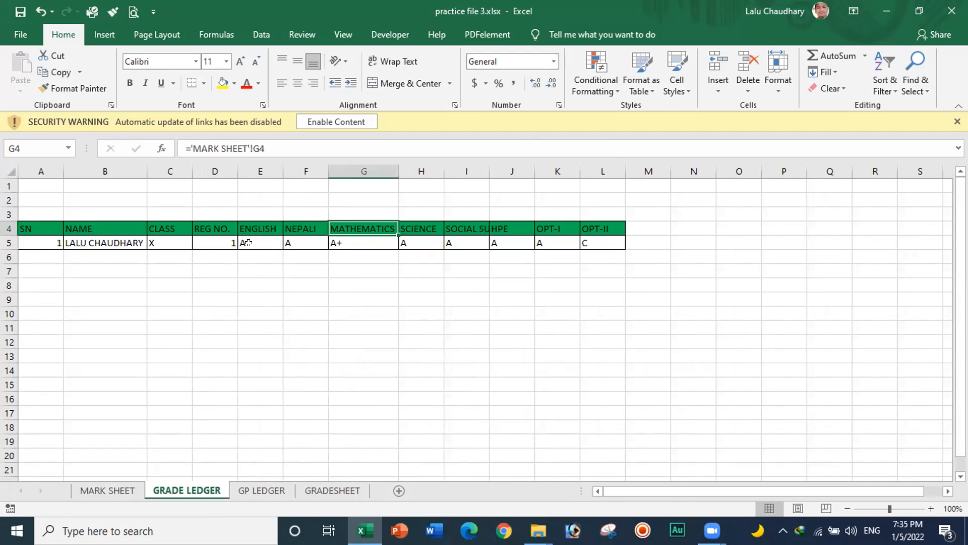
pyautogui.click(108, 489)
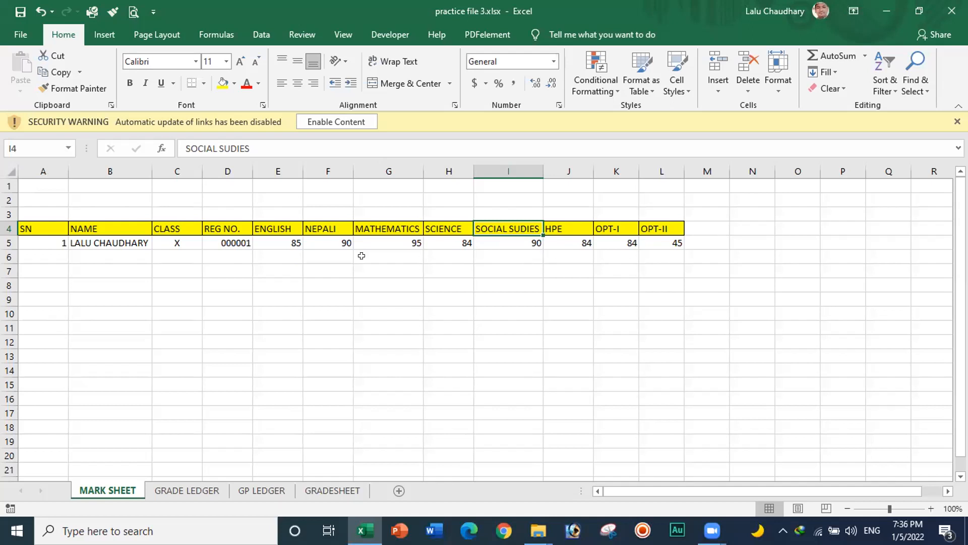
pyautogui.click(291, 243)
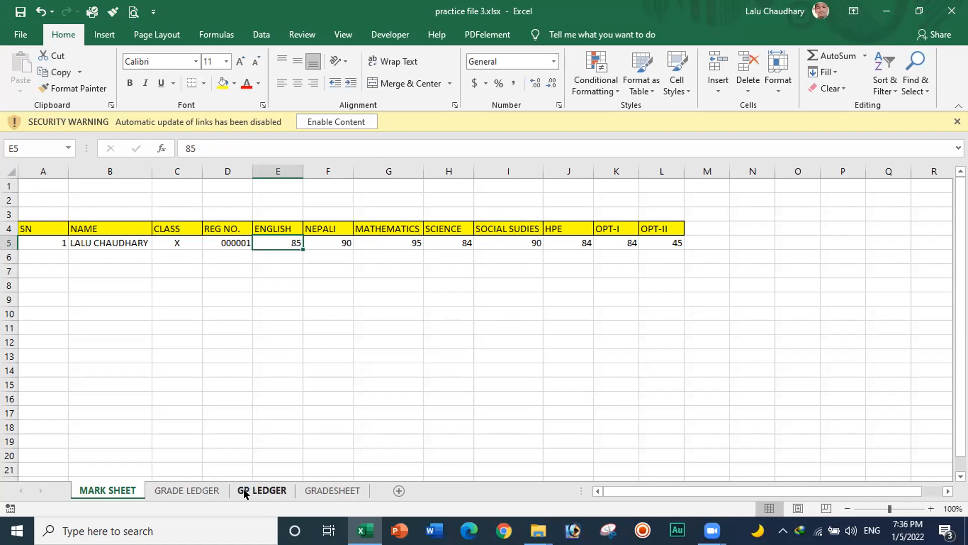
pyautogui.click(192, 490)
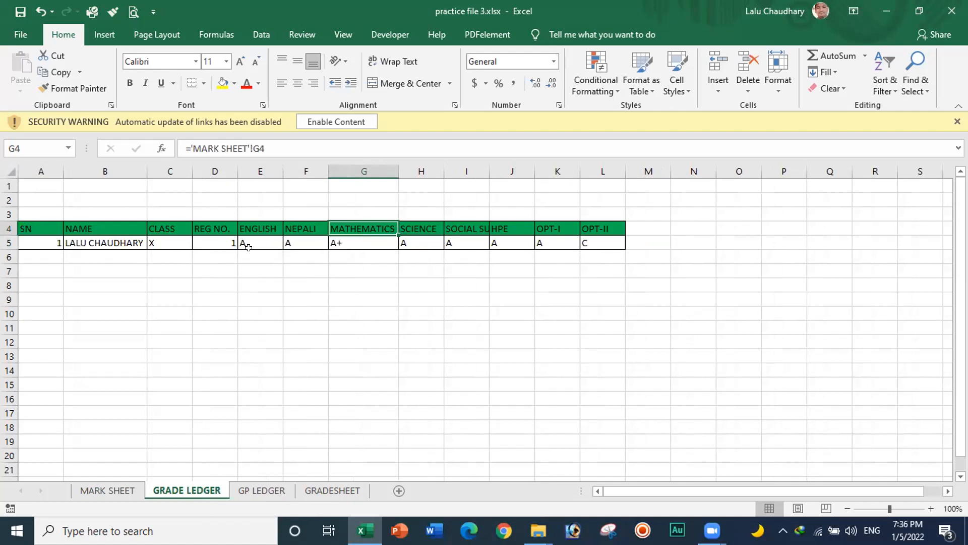
# Set the English mark in E5 of the MARK SHEET to 55 and check its grade in the GRADE LEDGER
pyautogui.click(107, 489)
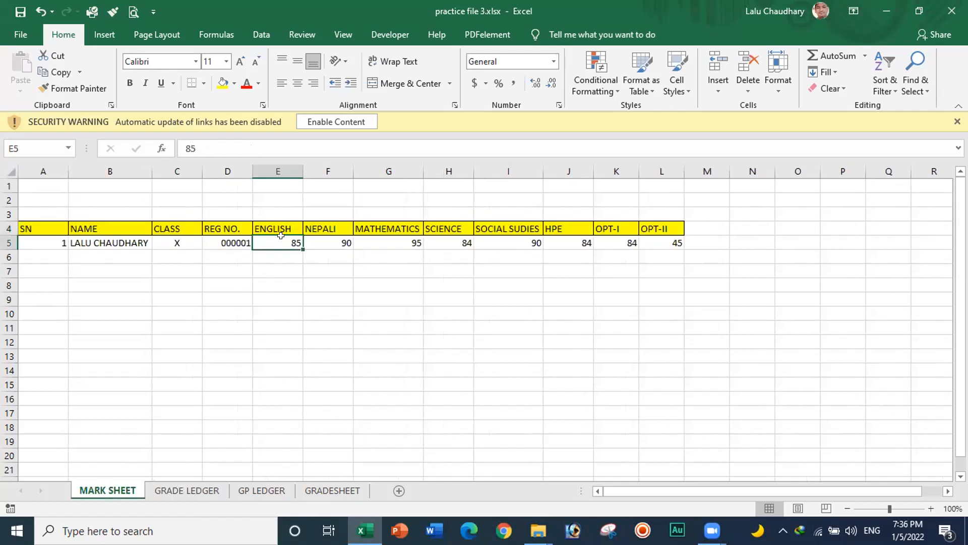
pyautogui.write('55')
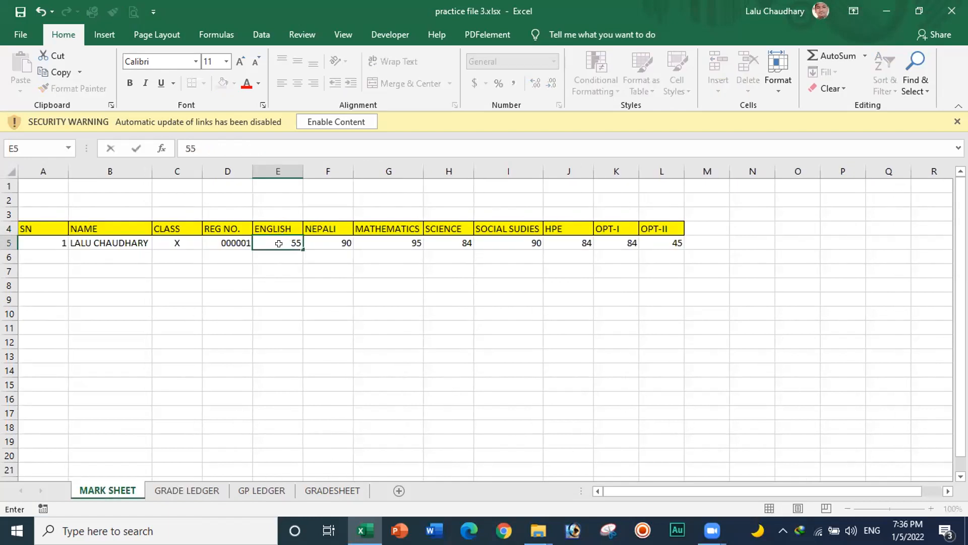
pyautogui.click(165, 489)
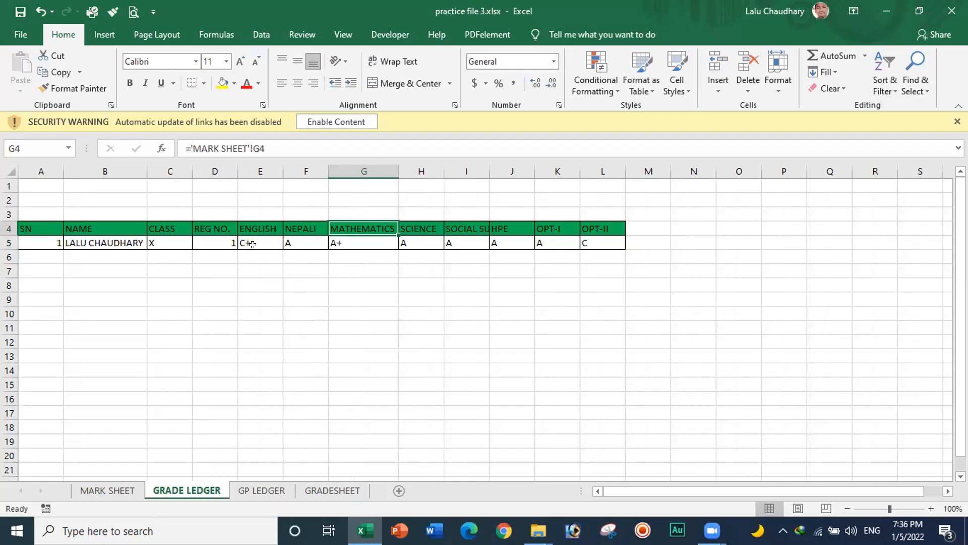
# Clear the grade formulas from NEPALI through OPT-II in cells F5:L5 of the GRADE LEDGER
pyautogui.moveTo(292, 239); pyautogui.dragTo(583, 235)
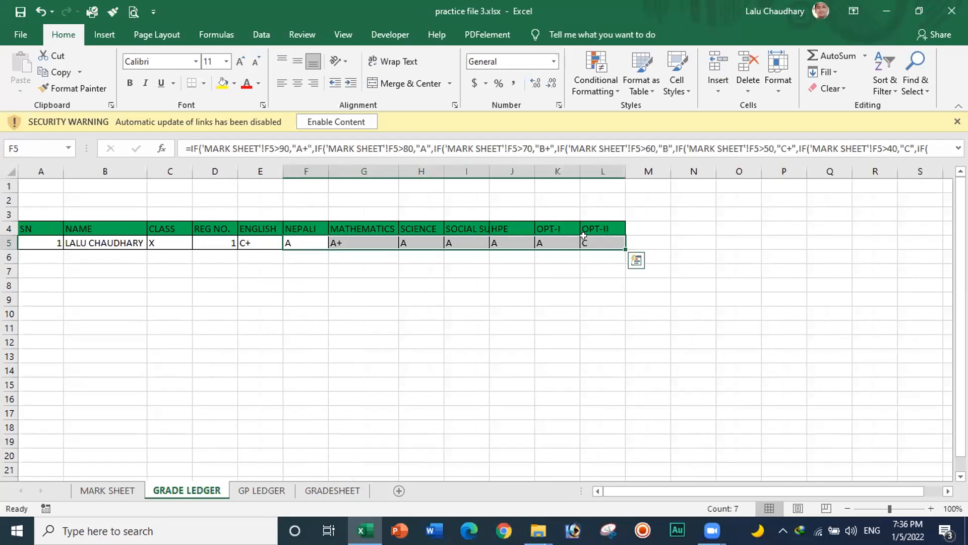
pyautogui.press('Delete')
pyautogui.click(491, 299)
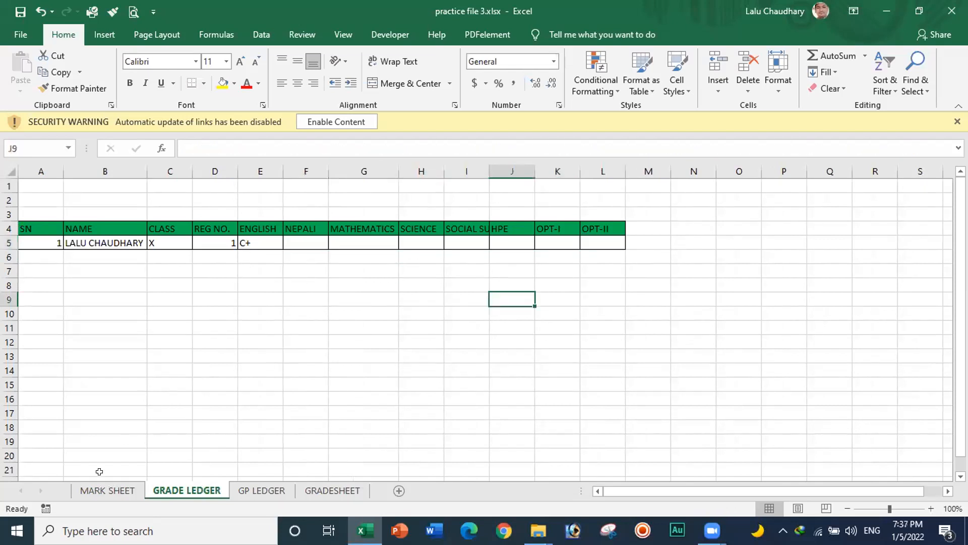
# Change the English mark in E5 of the MARK SHEET to 75 and check the GRADE LEDGER
pyautogui.click(95, 488)
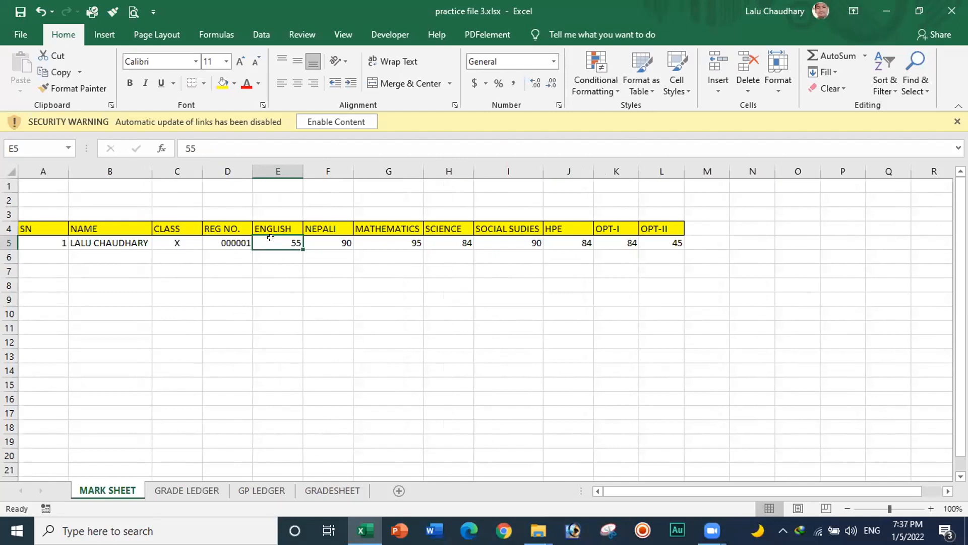
pyautogui.write('75')
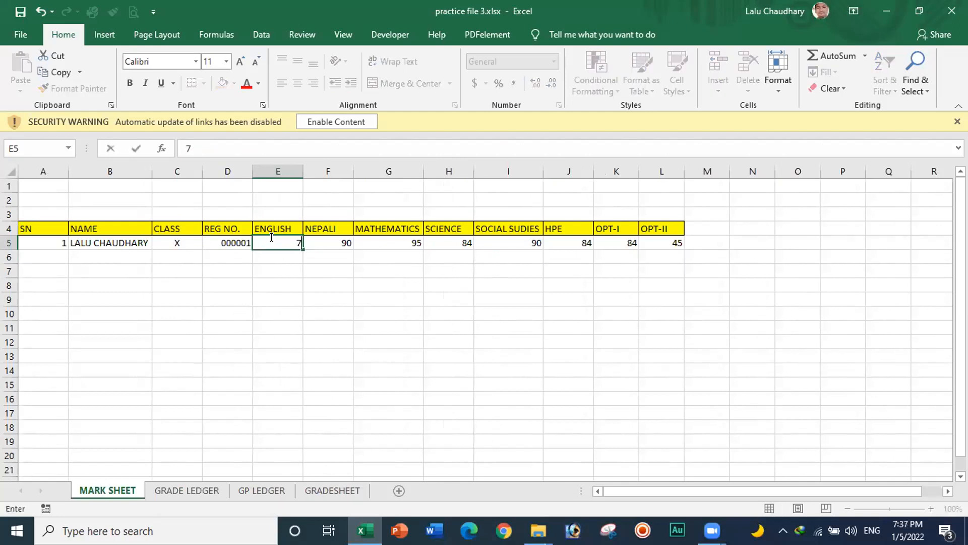
pyautogui.click(292, 294)
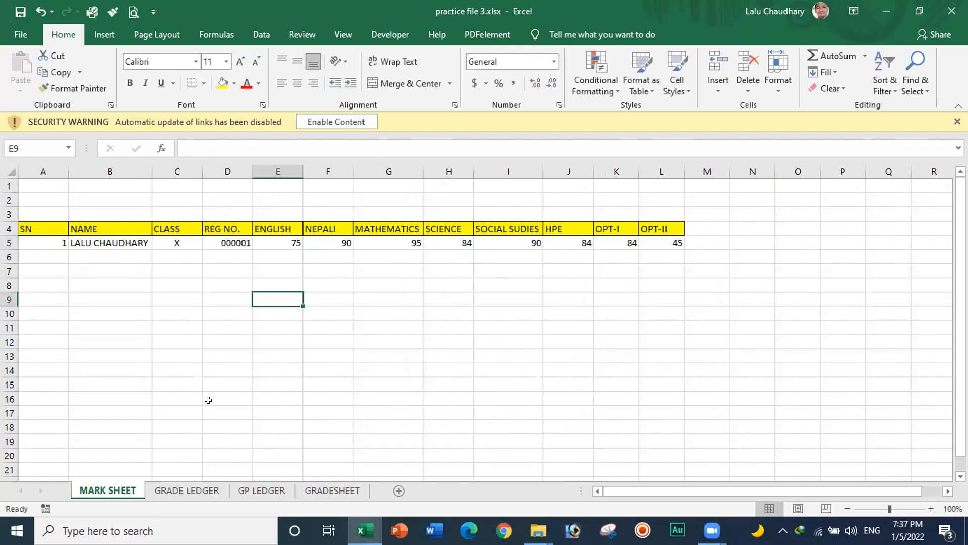
pyautogui.click(184, 492)
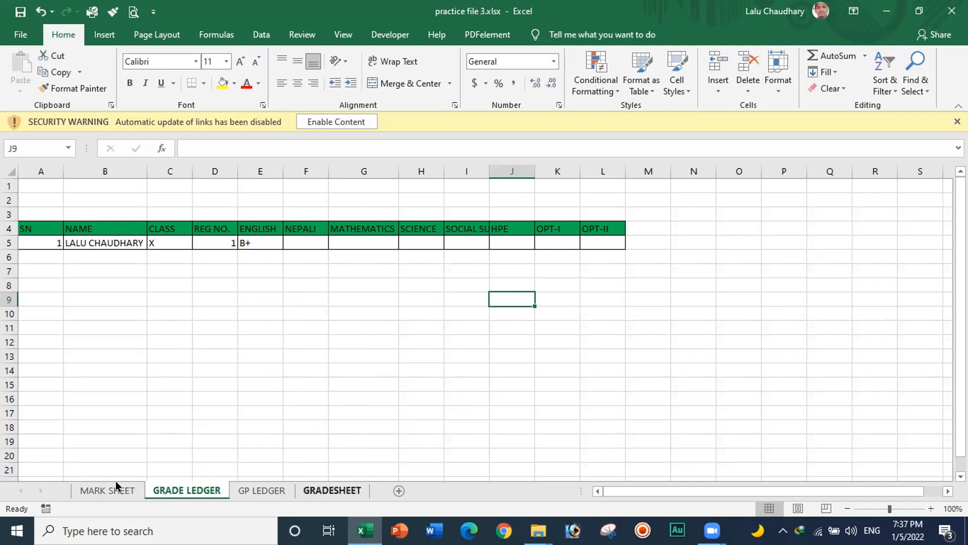
# Examine the interval percentage and grade table on the GRADESHEET, and return to the GRADE LEDGER
pyautogui.click(332, 490)
pyautogui.moveTo(960, 210); pyautogui.dragTo(960, 293)
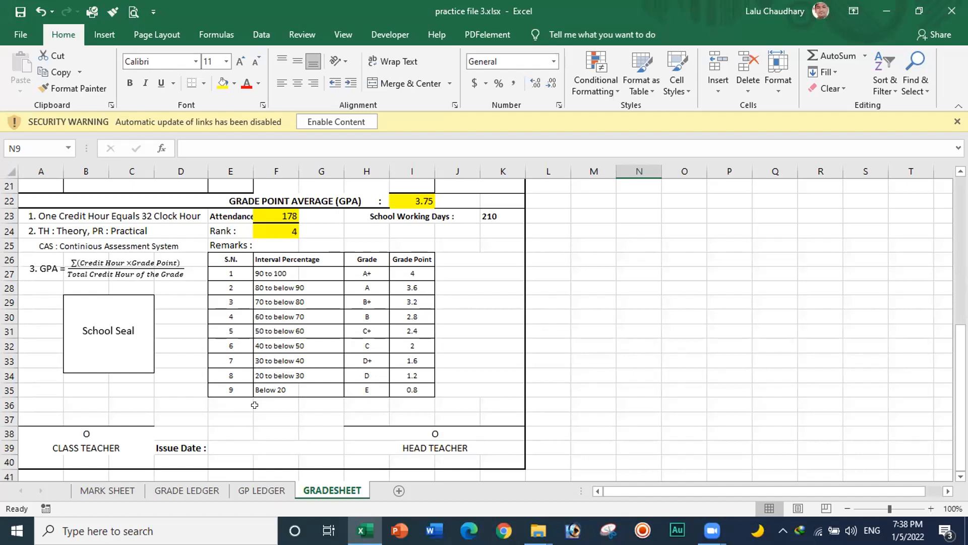
pyautogui.hotkey('ctrl', 'pageup')
pyautogui.hotkey('ctrl', 'pageup')
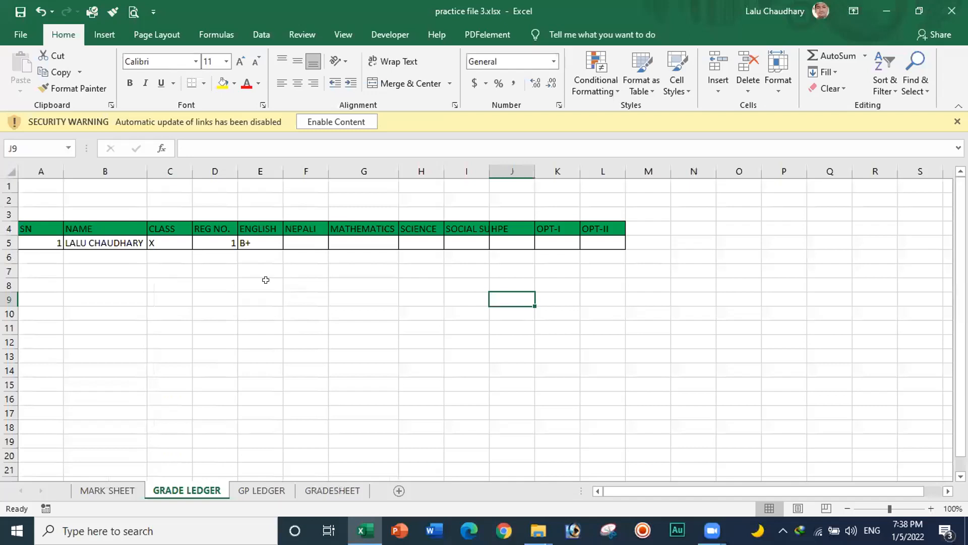
# Inspect the full English grade formula in E5 of the GRADE LEDGER and clear the cell
pyautogui.click(255, 242)
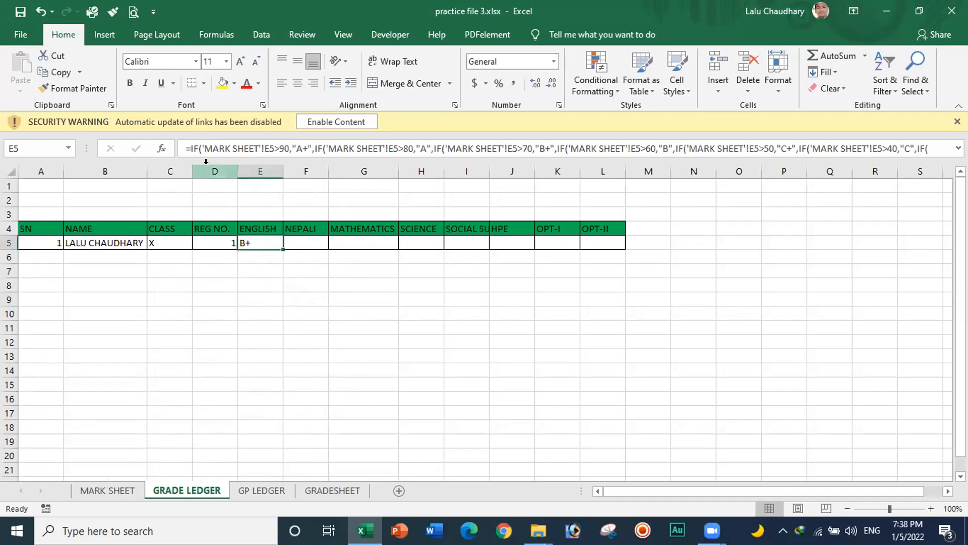
pyautogui.click(958, 148)
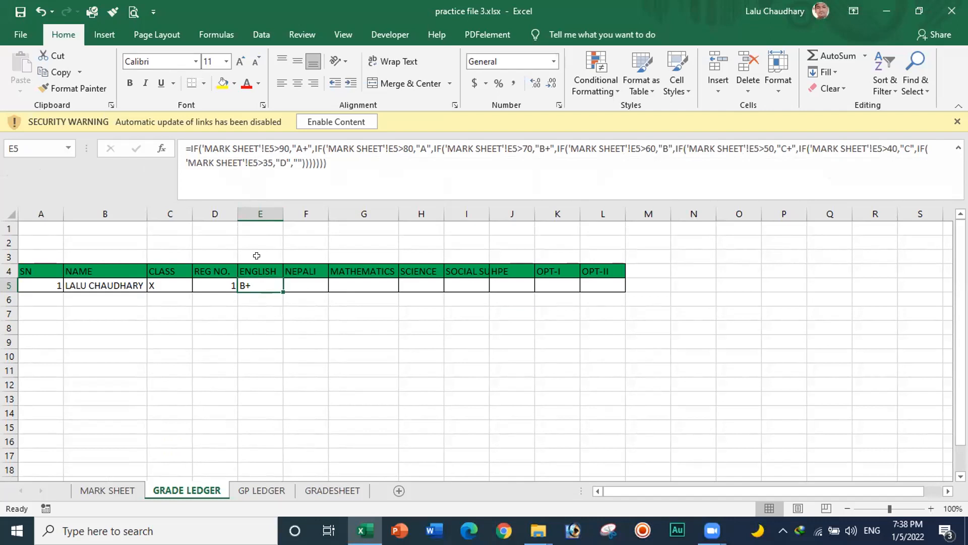
pyautogui.press('Delete')
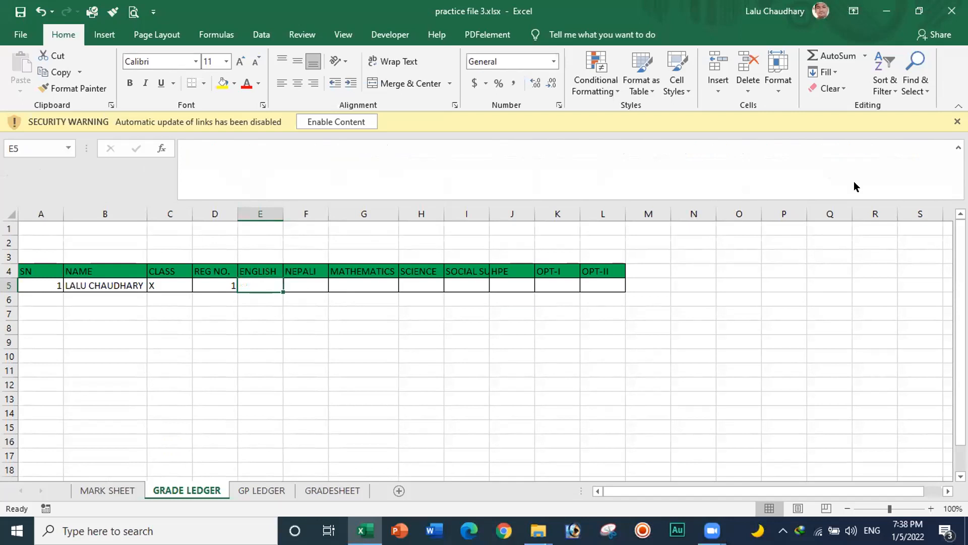
pyautogui.click(958, 148)
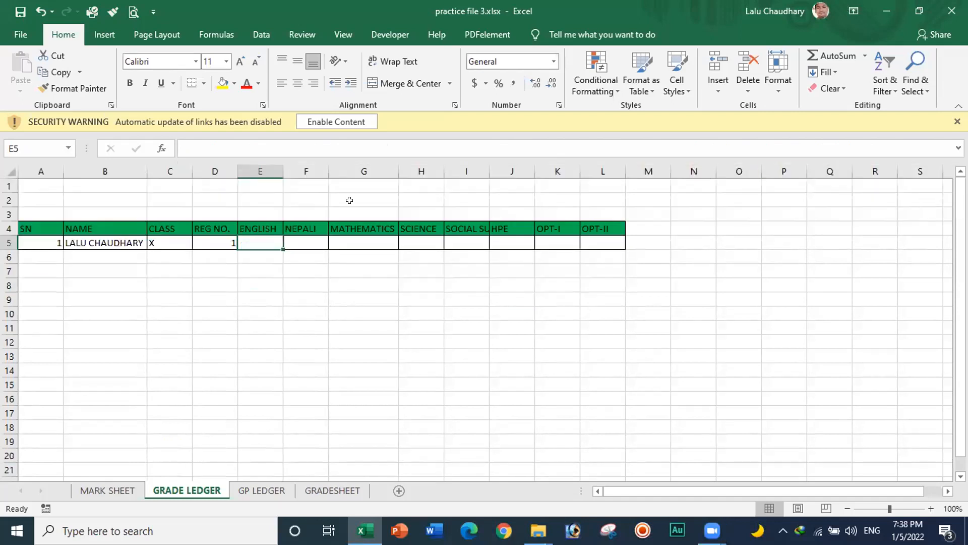
pyautogui.click(195, 145)
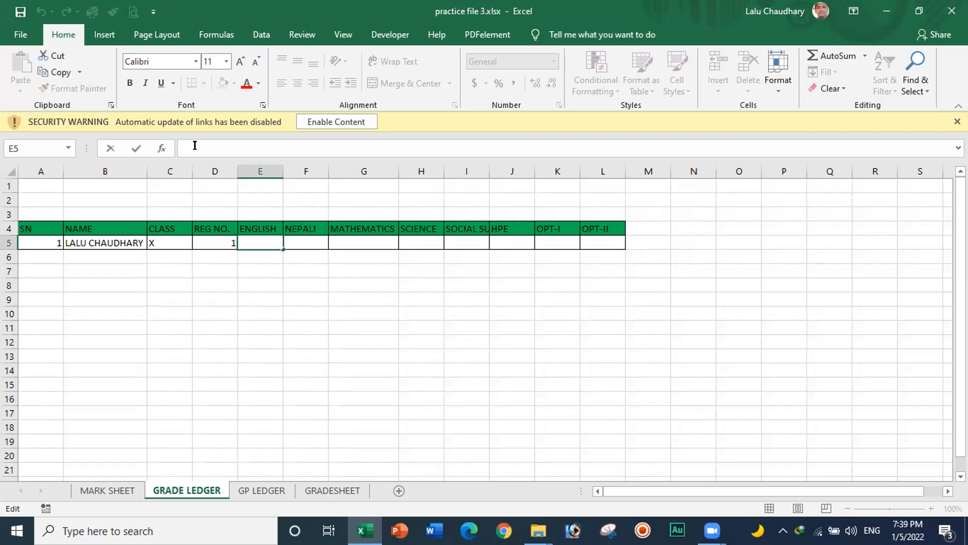
pyautogui.write('=')
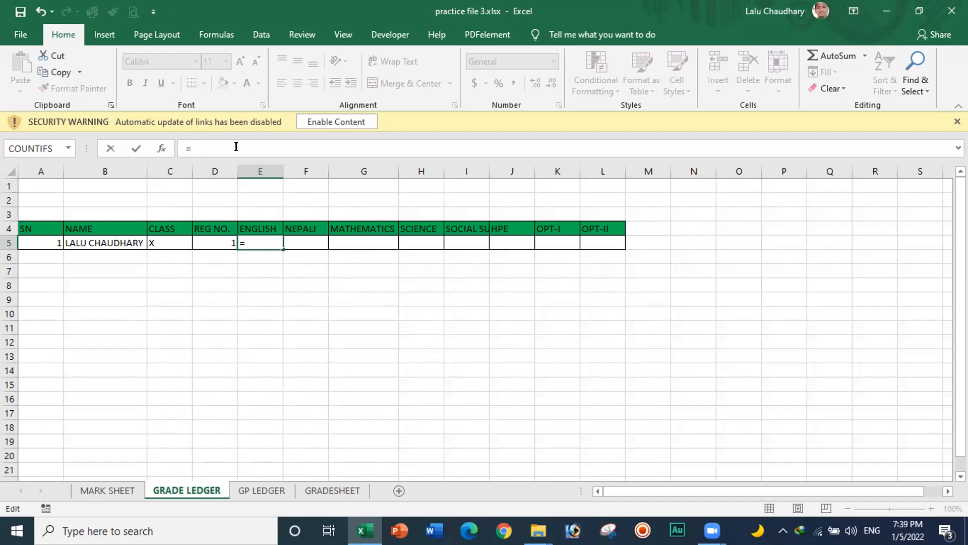
pyautogui.click(107, 490)
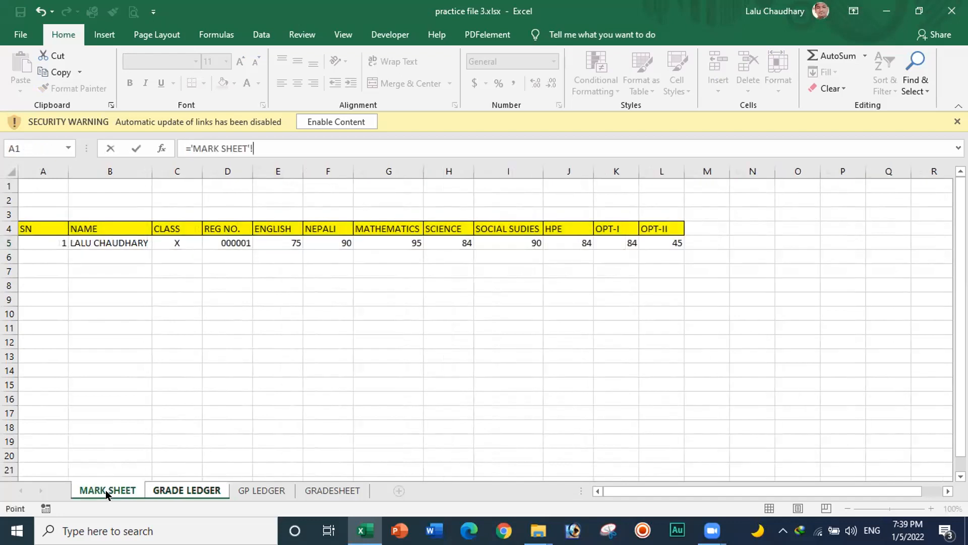
pyautogui.click(278, 242)
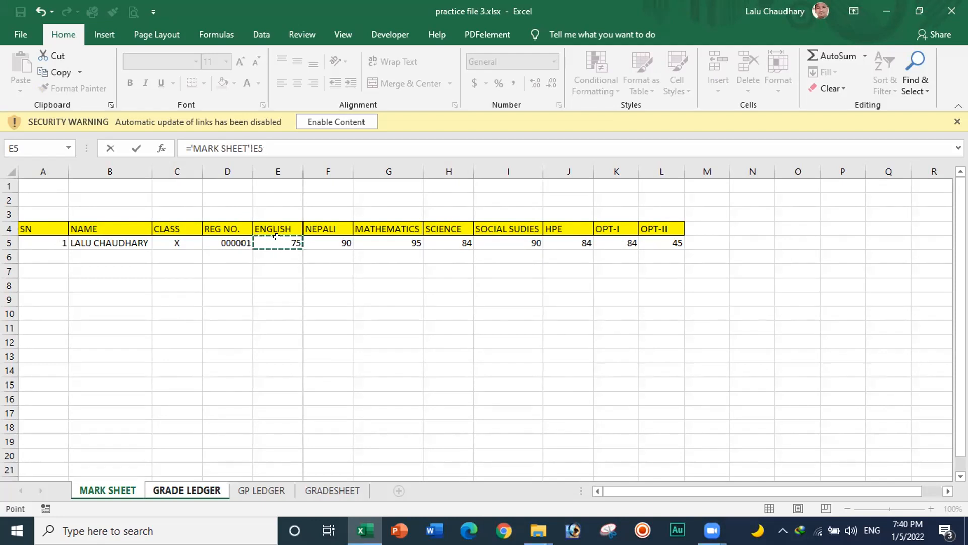
pyautogui.write('>=90,')
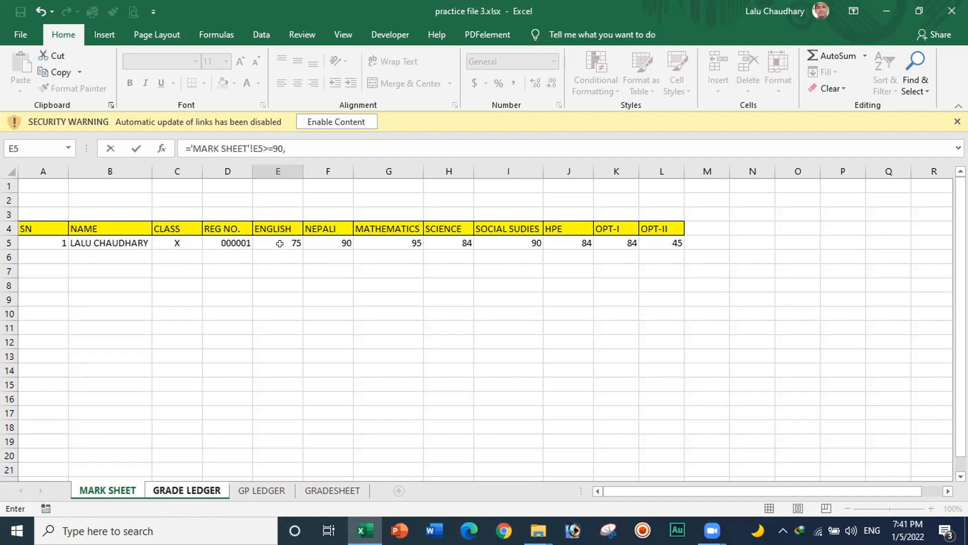
pyautogui.write('"A+",')
pyautogui.press('Return')
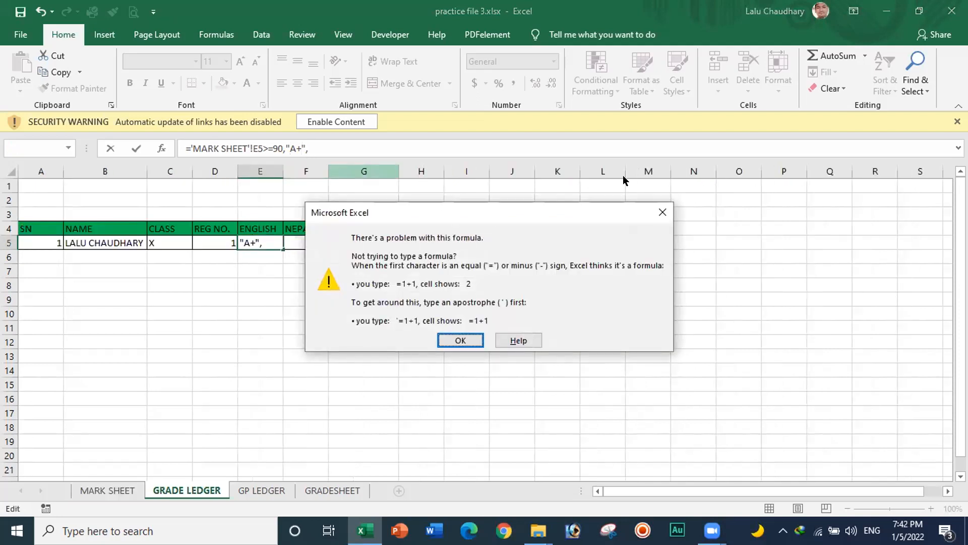
pyautogui.click(661, 212)
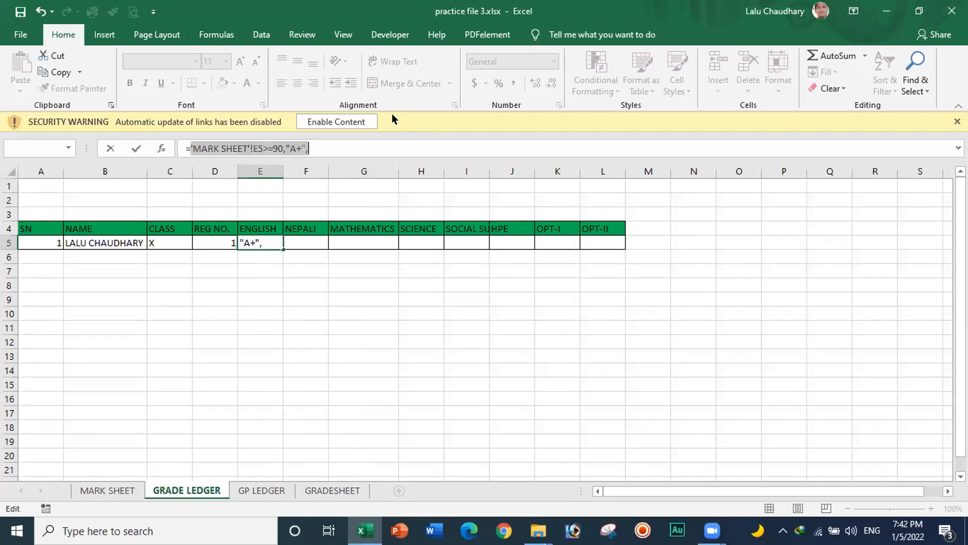
pyautogui.press('BackSpace')
pyautogui.press('BackSpace')
pyautogui.press('Escape')
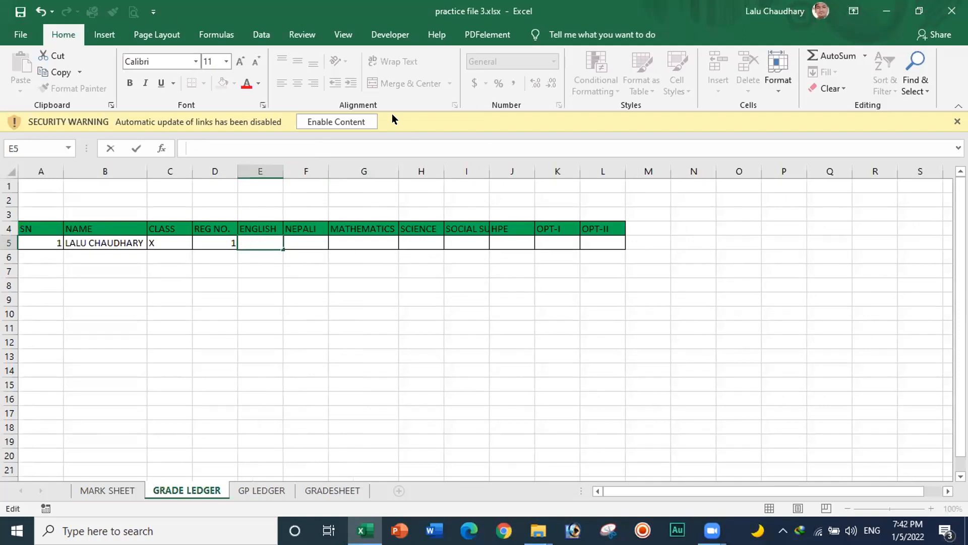
# Begin the English grade formula in E5 of the GRADE LEDGER as =IF('MARK SHEET'!E5>=90,"A+",
pyautogui.write('=')
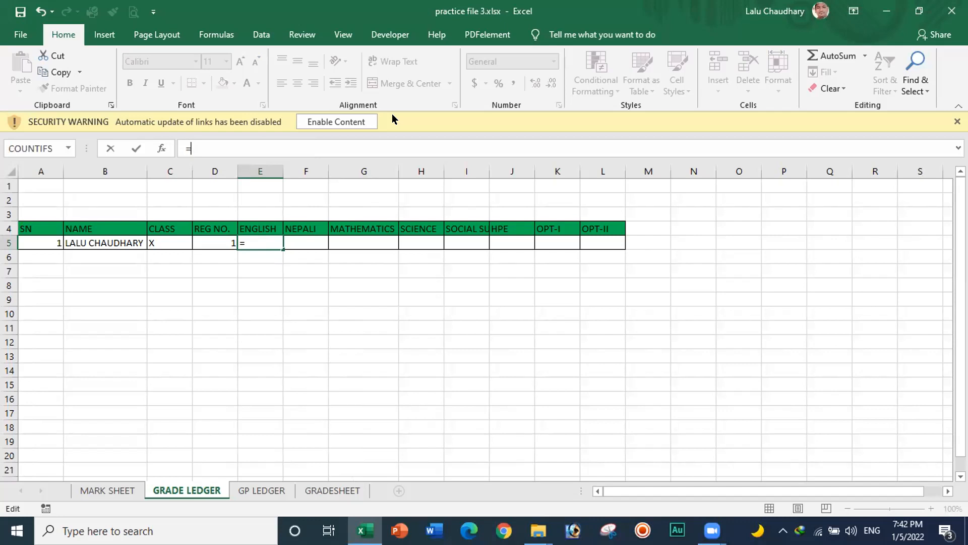
pyautogui.write('IF')
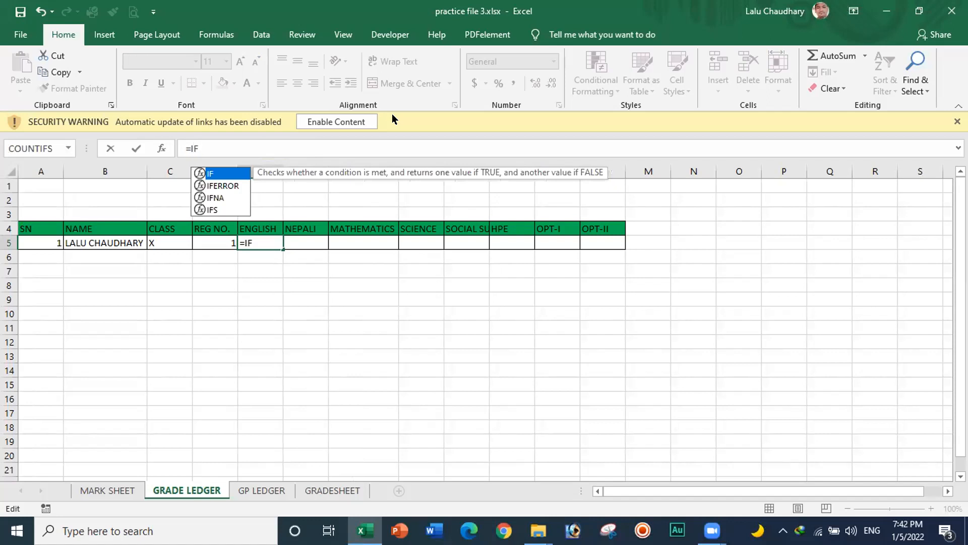
pyautogui.write('(')
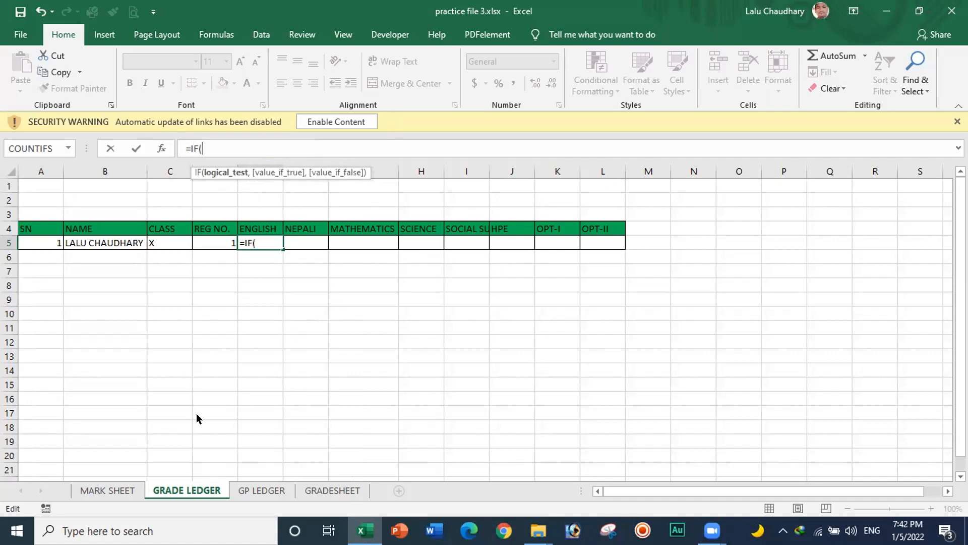
pyautogui.click(119, 492)
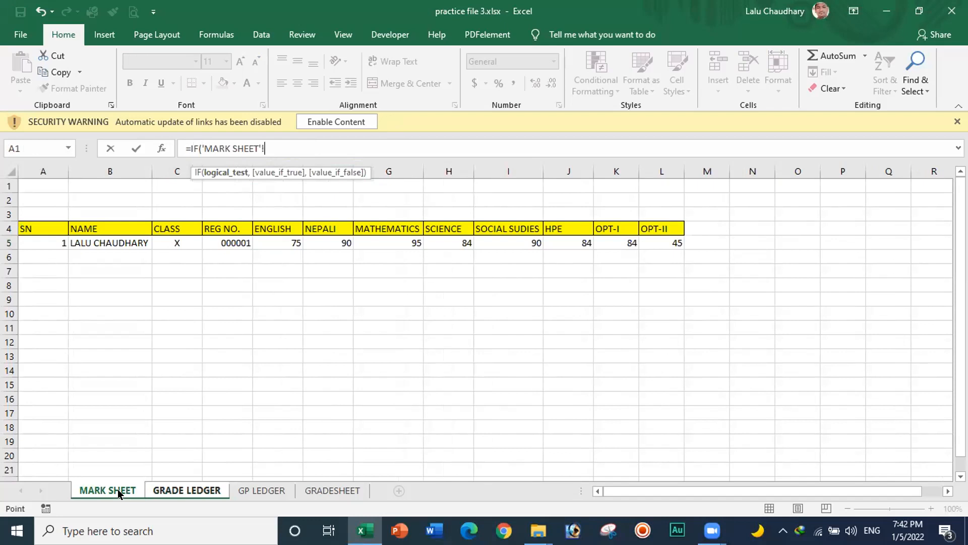
pyautogui.click(270, 238)
pyautogui.write('>=90,')
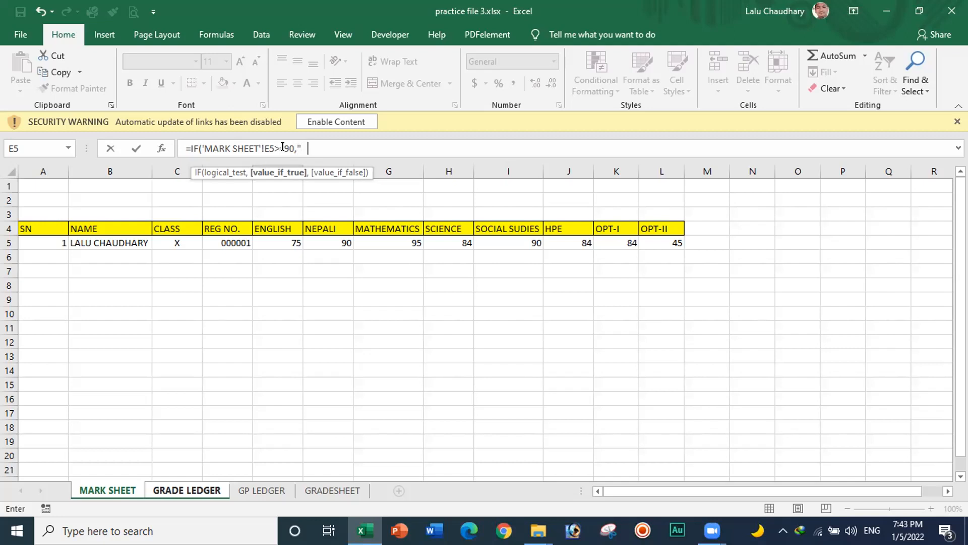
pyautogui.write('"')
pyautogui.click(283, 147)
pyautogui.write('=')
pyautogui.write(',')
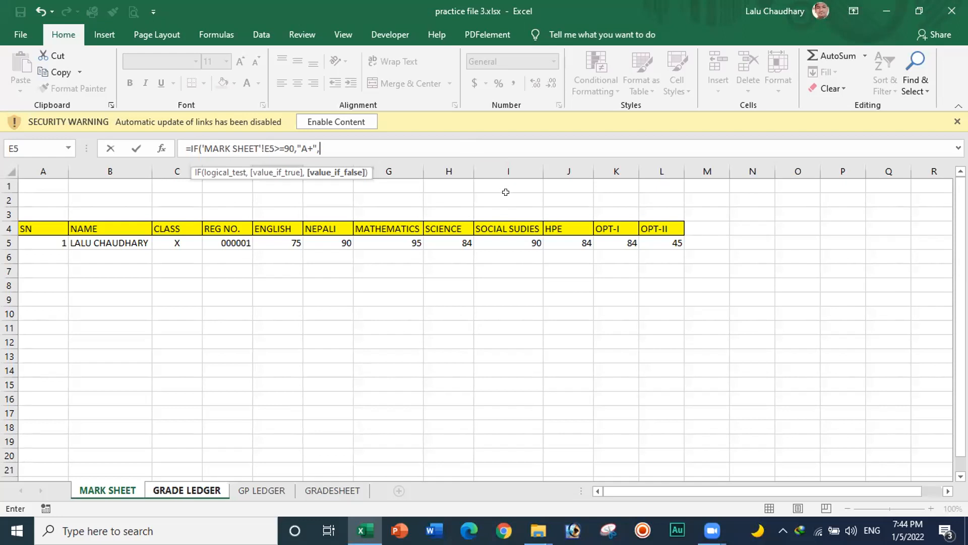
# Append a copy of the IF('MARK SHEET'!E5>=90,"A+", segment to the end of the unfinished formula
pyautogui.click(489, 499)
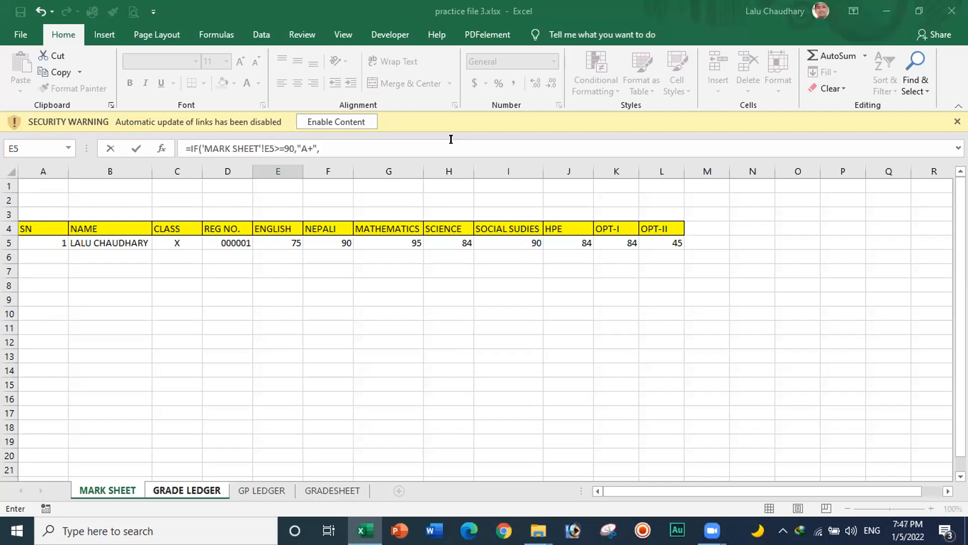
pyautogui.click(325, 146)
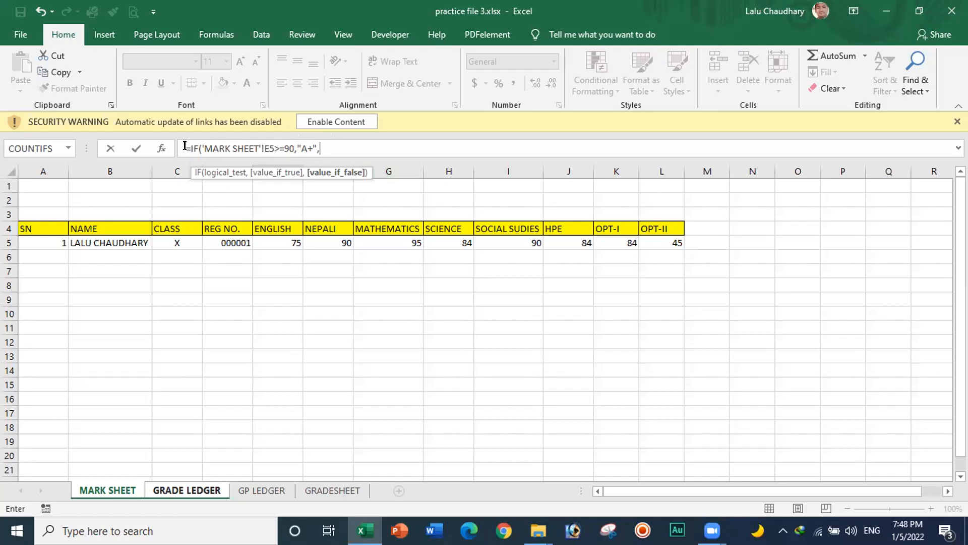
pyautogui.moveTo(184, 146); pyautogui.dragTo(321, 148)
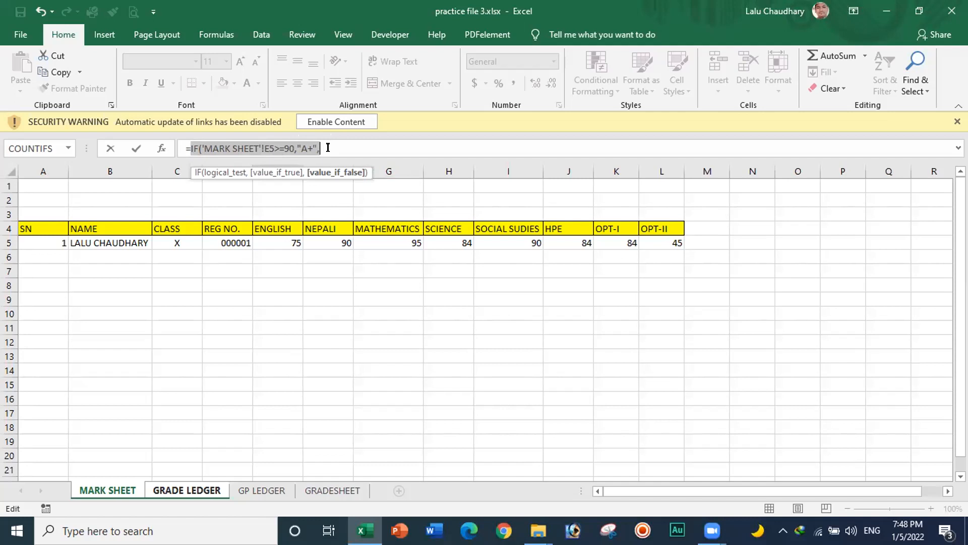
pyautogui.hotkey('ctrl', 'c')
pyautogui.click(343, 145)
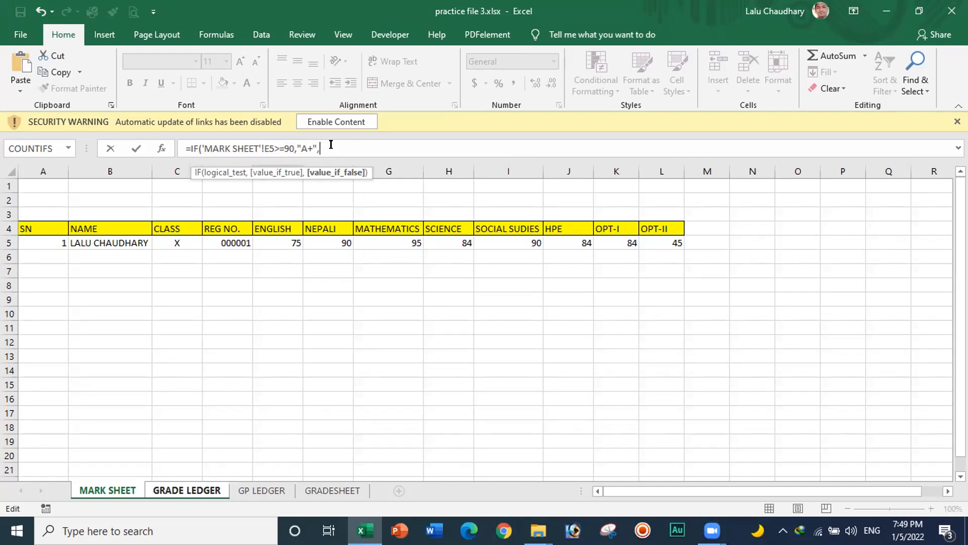
pyautogui.hotkey('ctrl', 'v')
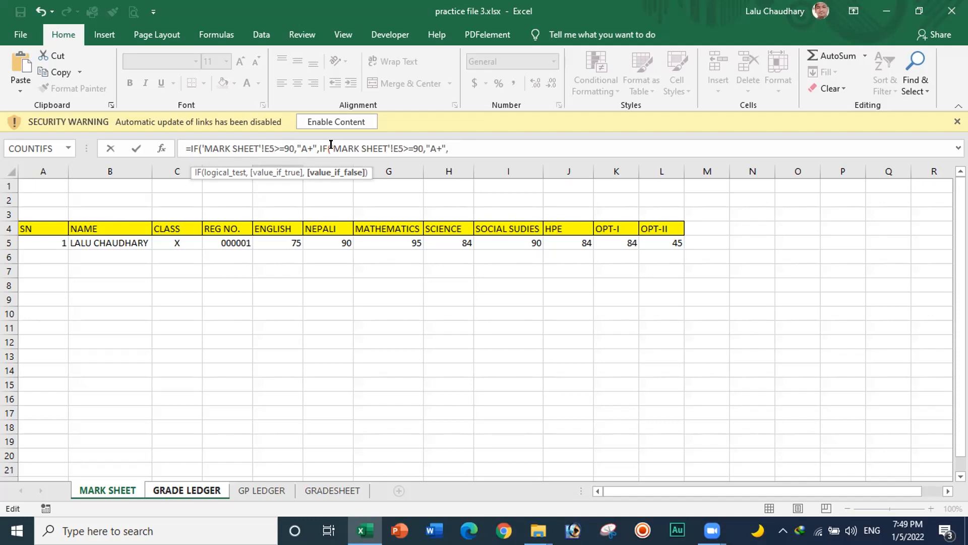
# Delete the whole unfinished nested IF formula from E5 of the GRADE LEDGER
pyautogui.press('BackSpace')
pyautogui.press('BackSpace')
pyautogui.press('BackSpace')
pyautogui.press('BackSpace')
pyautogui.press('BackSpace')
pyautogui.press('BackSpace')
pyautogui.press('BackSpace')
pyautogui.press('BackSpace')
pyautogui.press('BackSpace')
pyautogui.press('BackSpace')
pyautogui.press('BackSpace')
pyautogui.press('BackSpace')
pyautogui.press('BackSpace')
pyautogui.press('BackSpace')
pyautogui.press('BackSpace')
pyautogui.press('BackSpace')
pyautogui.press('BackSpace')
pyautogui.press('BackSpace')
pyautogui.press('BackSpace')
pyautogui.press('BackSpace')
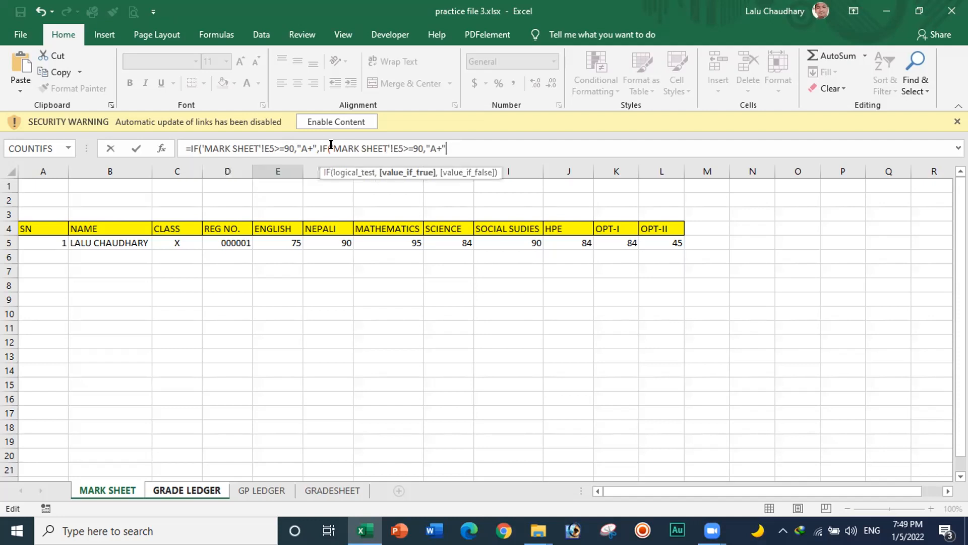
pyautogui.press('BackSpace')
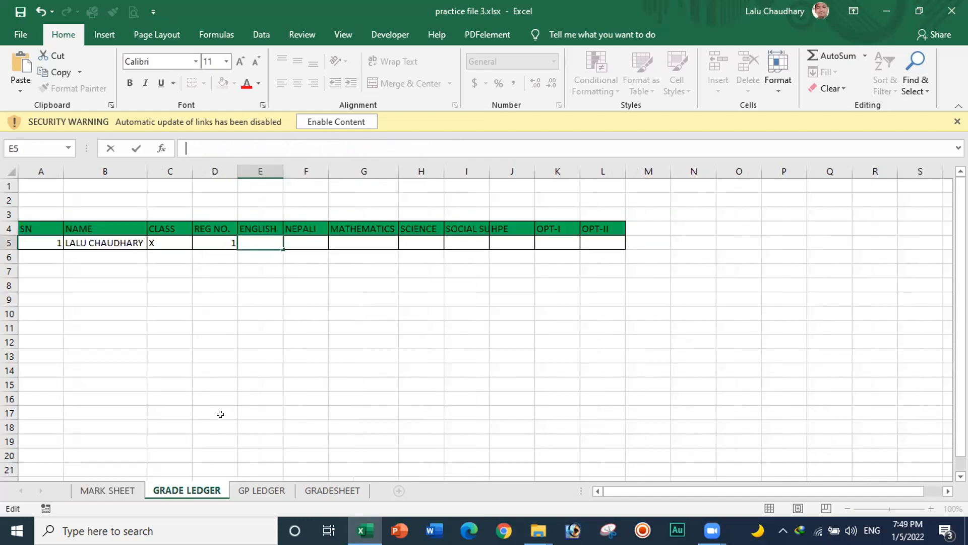
# Start a new IF function in the English grade cell E5 of the GRADE LEDGER
pyautogui.click(113, 487)
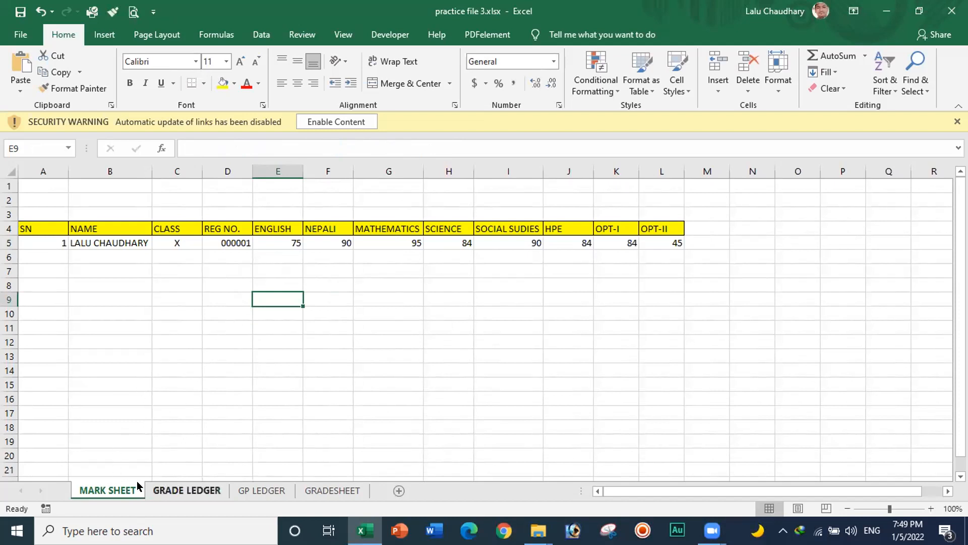
pyautogui.click(147, 489)
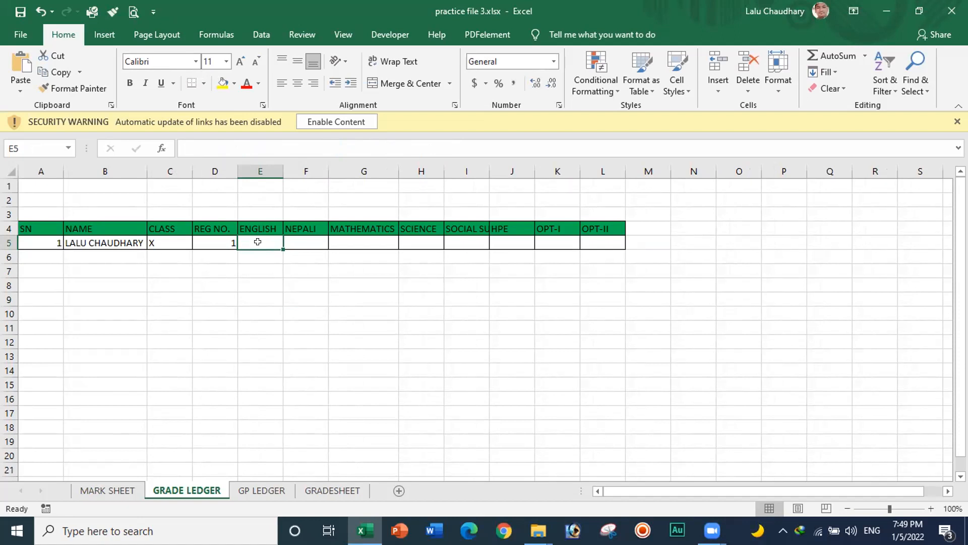
pyautogui.write('=')
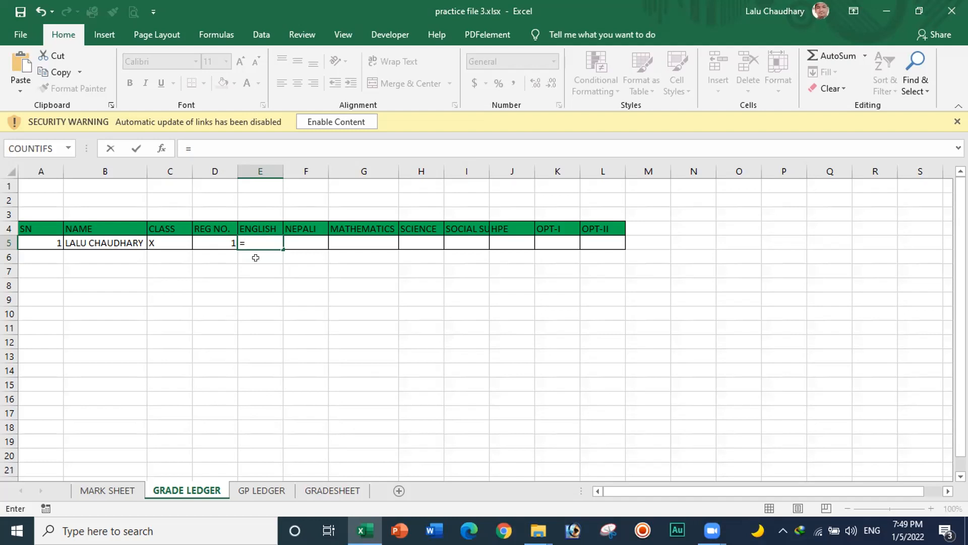
pyautogui.click(191, 147)
pyautogui.write('IF')
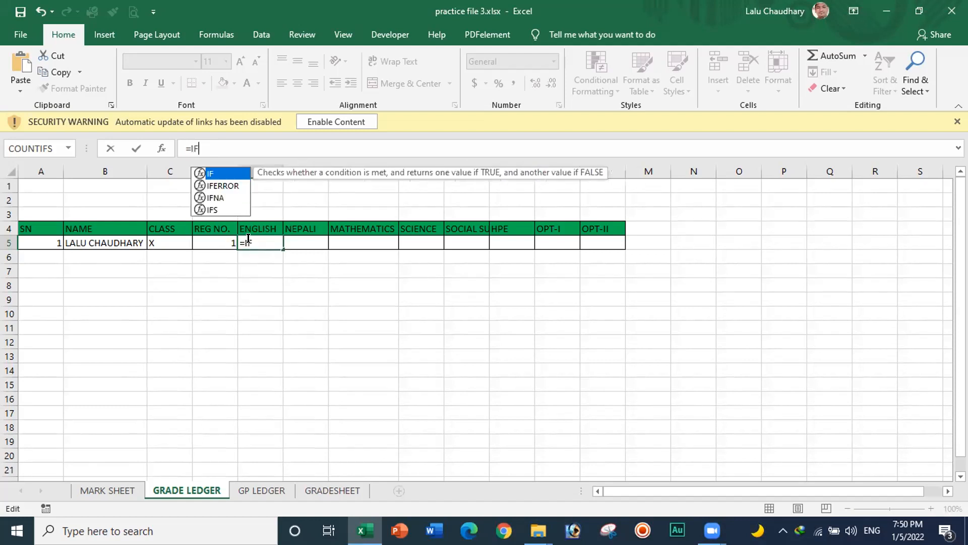
pyautogui.doubleClick(229, 173)
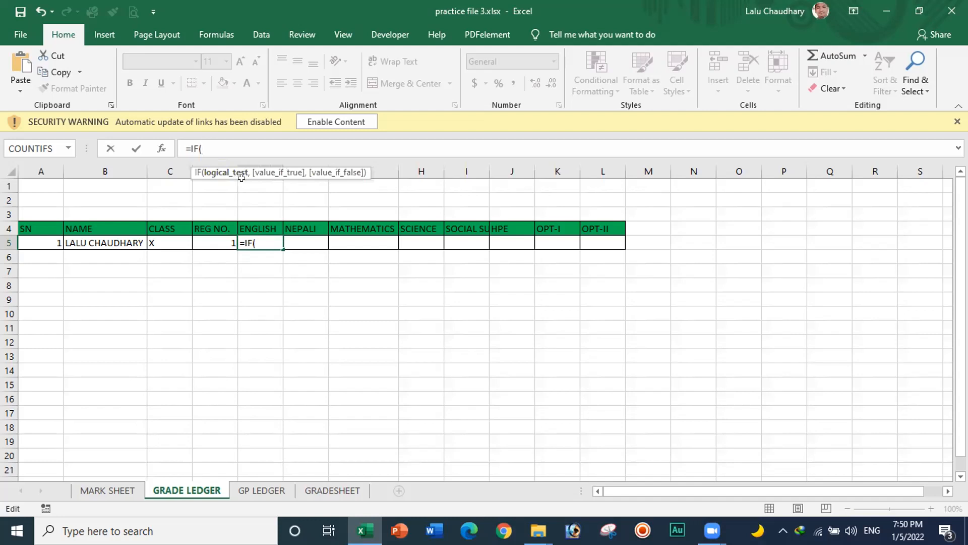
# Set the IF function's logical test to 'MARK SHEET'!E5>=90 and its value if true to "A+", followed by a comma
pyautogui.click(107, 491)
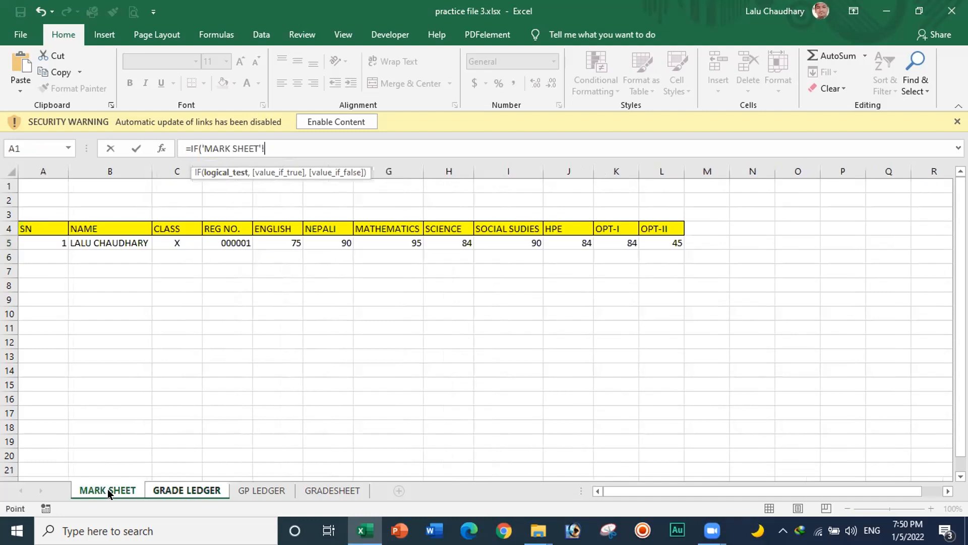
pyautogui.click(277, 237)
pyautogui.write('>=90,')
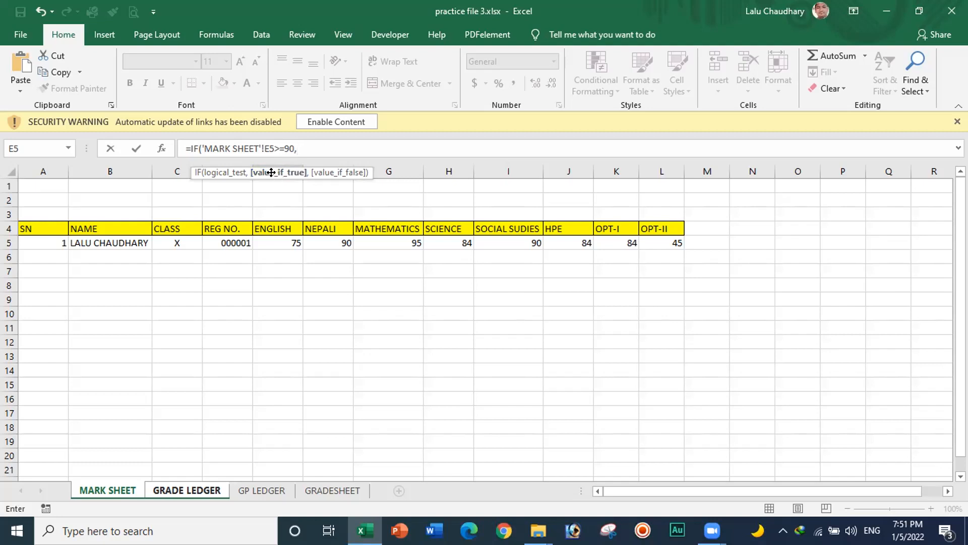
pyautogui.click(283, 149)
pyautogui.write('=')
pyautogui.write('"')
pyautogui.write('A+",')
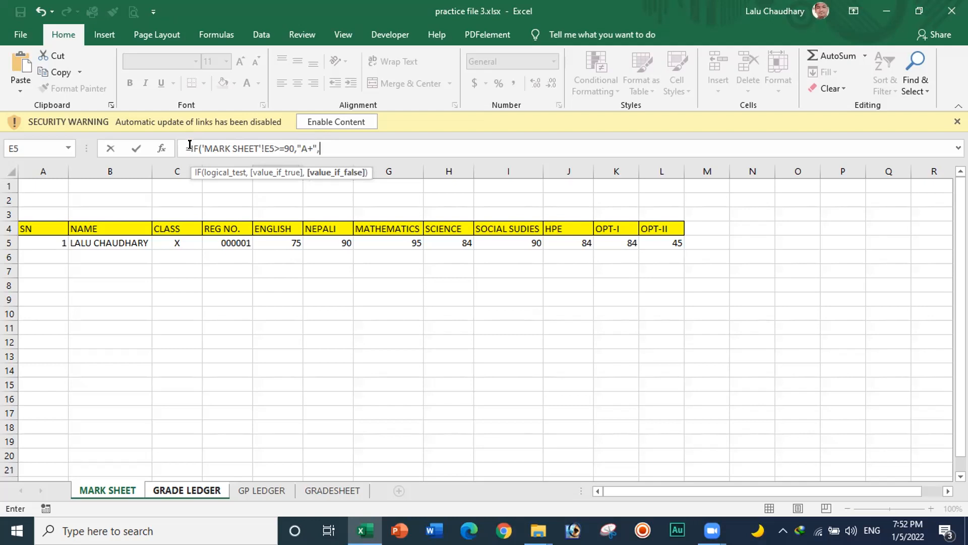
# Append six copies of the IF('MARK SHEET'!E5>=90,"A+", segment to the end of the formula in E5
pyautogui.moveTo(190, 145); pyautogui.dragTo(328, 145)
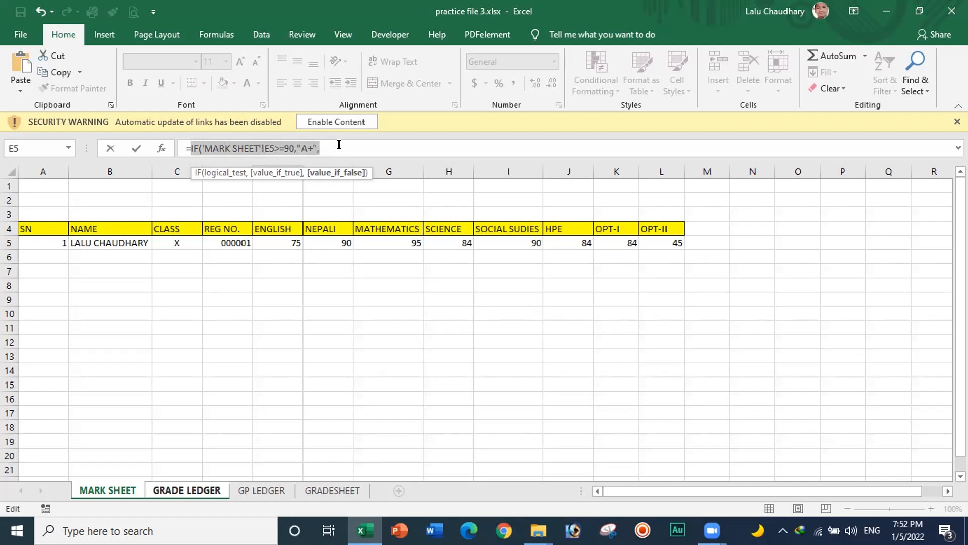
pyautogui.click(338, 145)
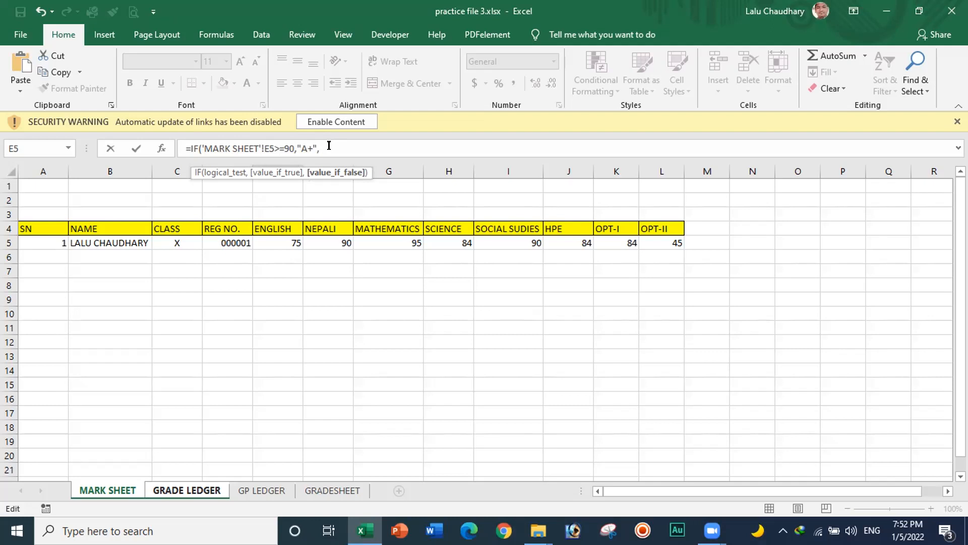
pyautogui.hotkey('ctrl', 'v')
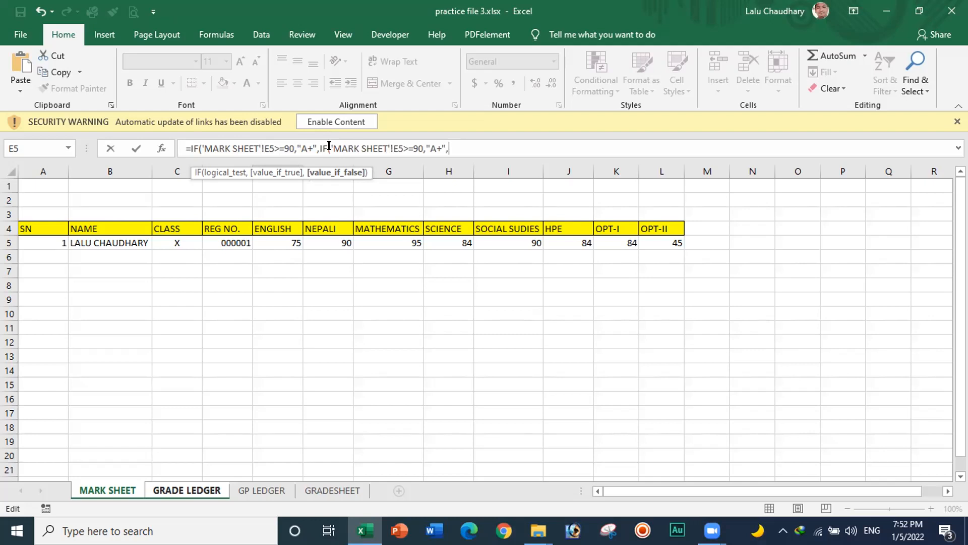
pyautogui.hotkey('ctrl', 'v')
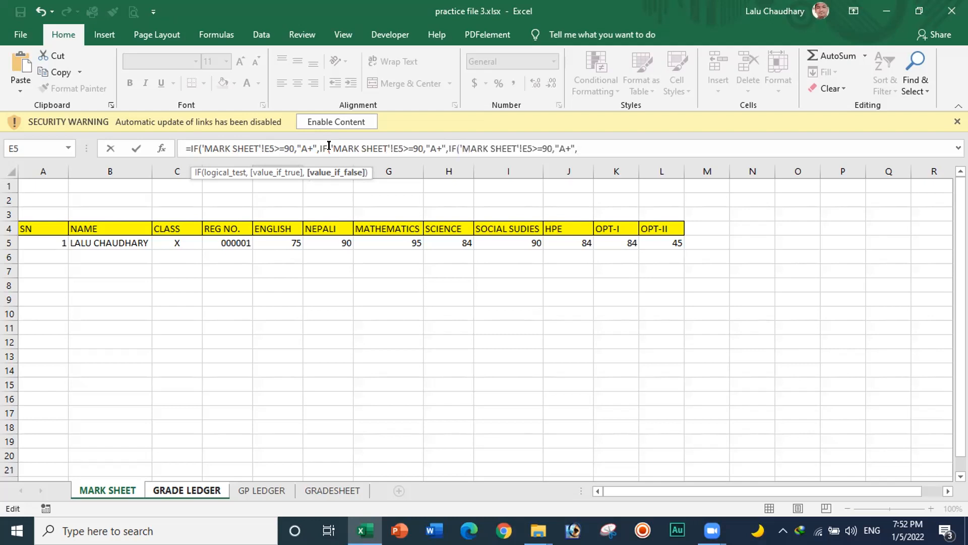
pyautogui.hotkey('ctrl', 'v')
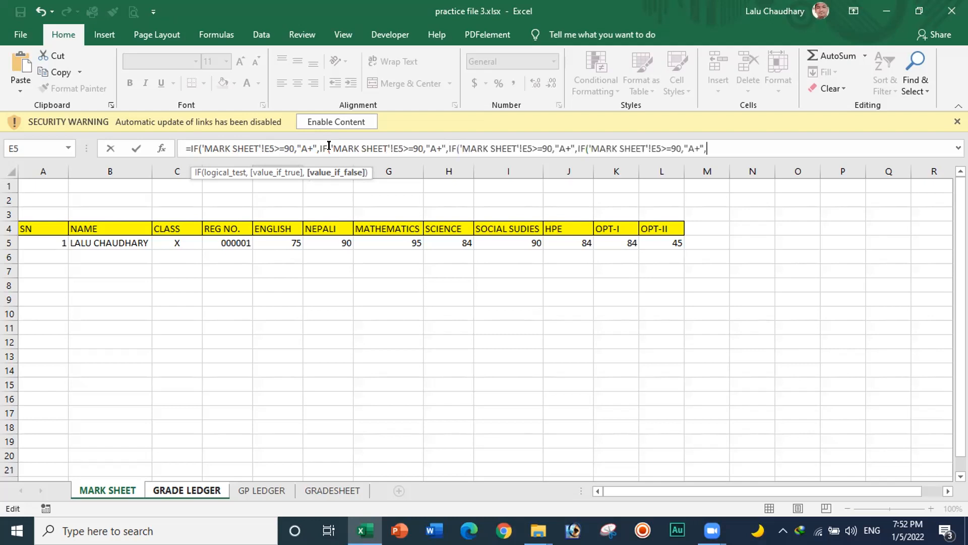
pyautogui.hotkey('ctrl', 'v')
pyautogui.hotkey('ctrl', 'v')
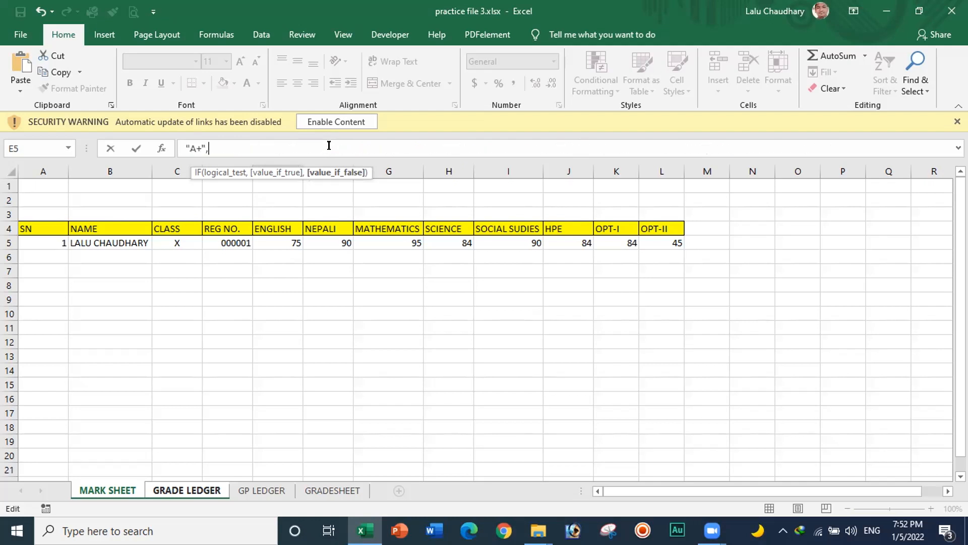
pyautogui.hotkey('ctrl', 'v')
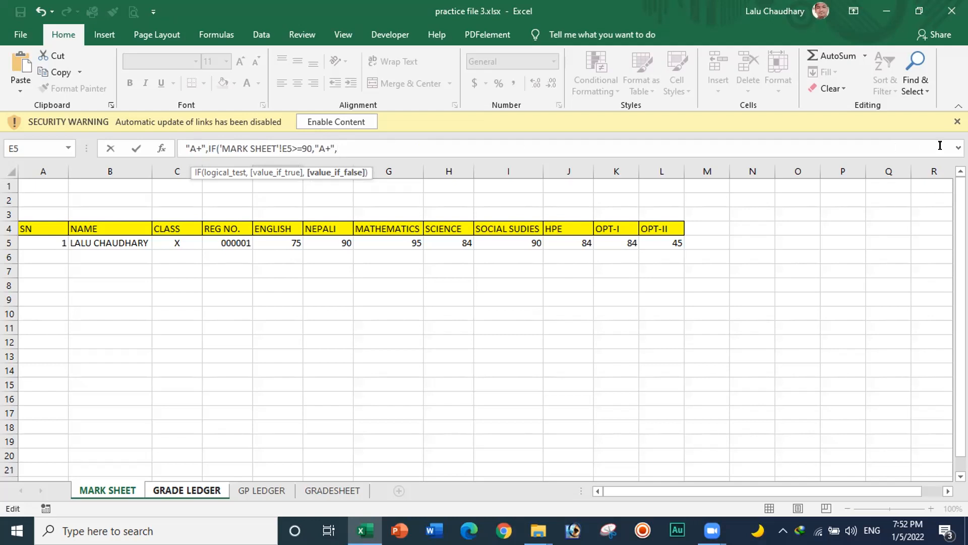
# Expand the formula display and change the second IF segment to test for >=80 and return "A"
pyautogui.click(958, 148)
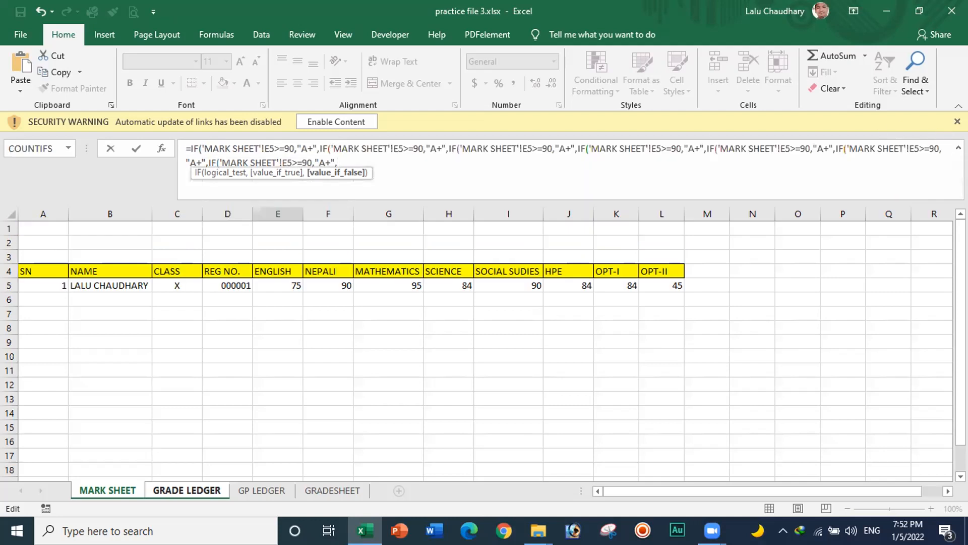
pyautogui.click(958, 149)
pyautogui.click(958, 148)
pyautogui.click(411, 145)
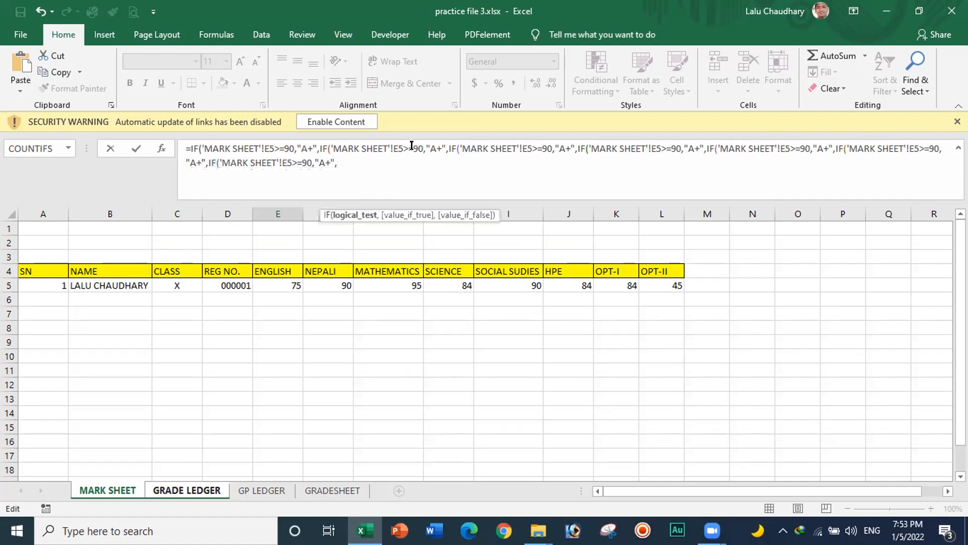
pyautogui.press('BackSpace')
pyautogui.write('8')
pyautogui.click(438, 146)
pyautogui.press('BackSpace')
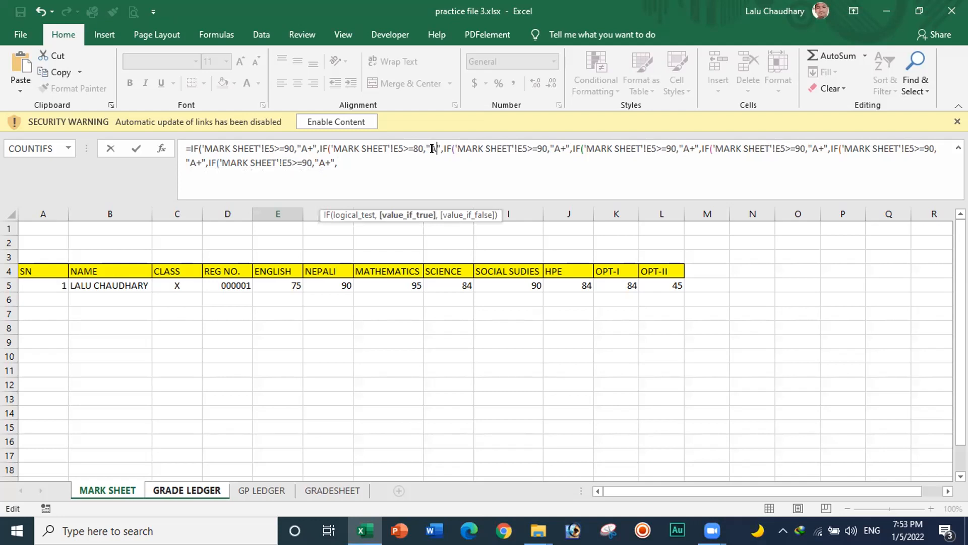
# Change the third IF segment to test for >=70 and return "B+"
pyautogui.click(536, 146)
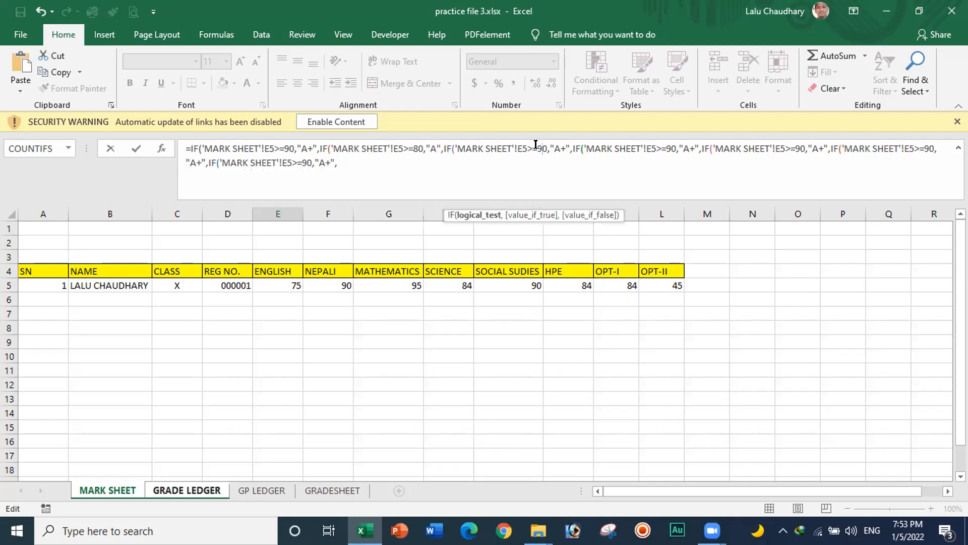
pyautogui.press('Delete')
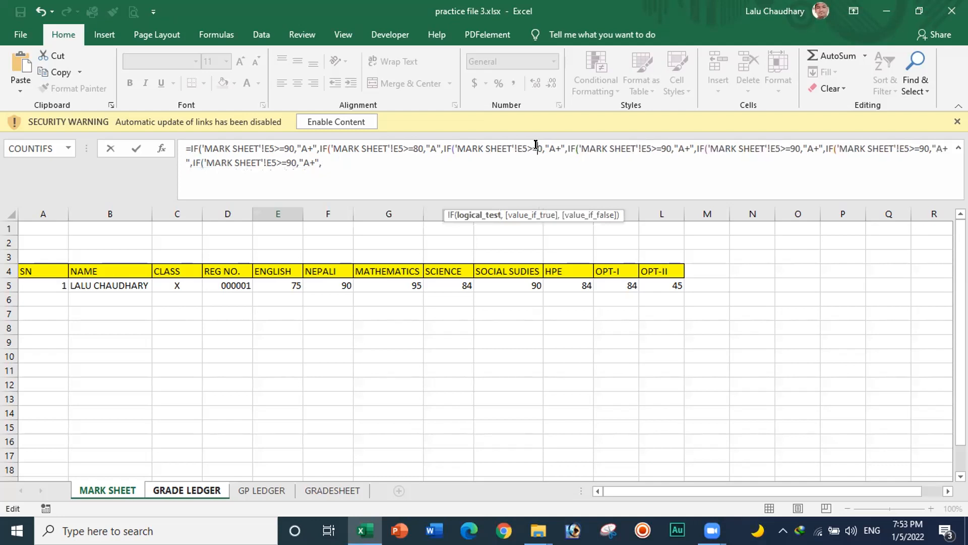
pyautogui.write('7')
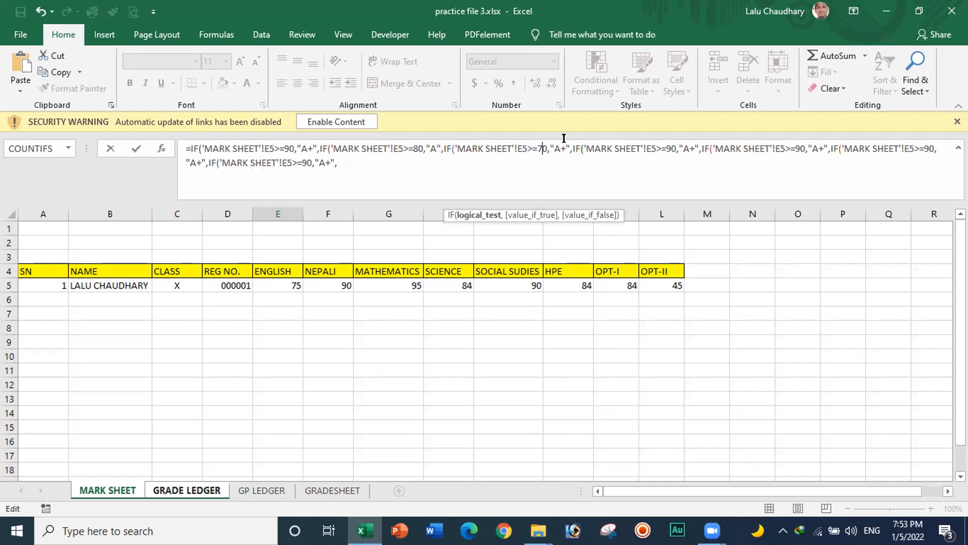
pyautogui.click(555, 139)
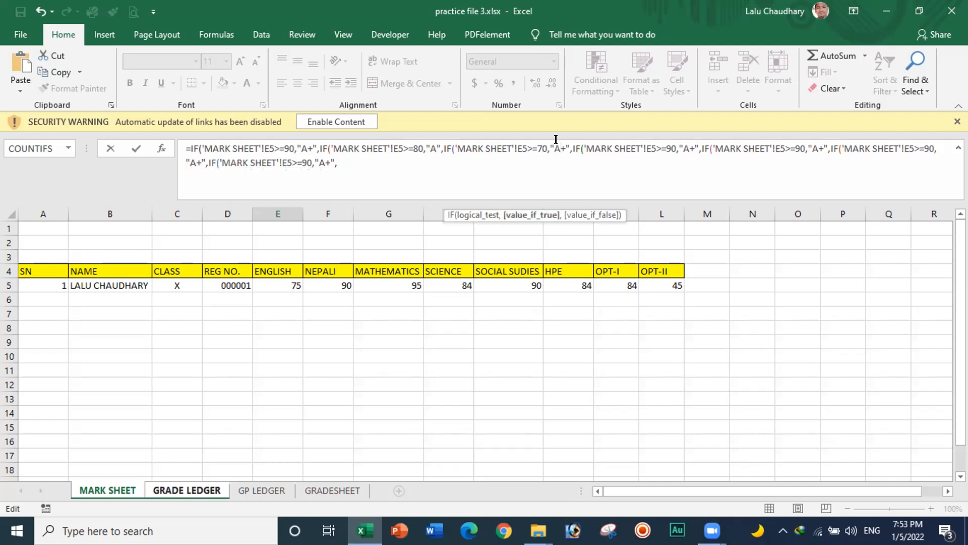
pyautogui.press('BackSpace')
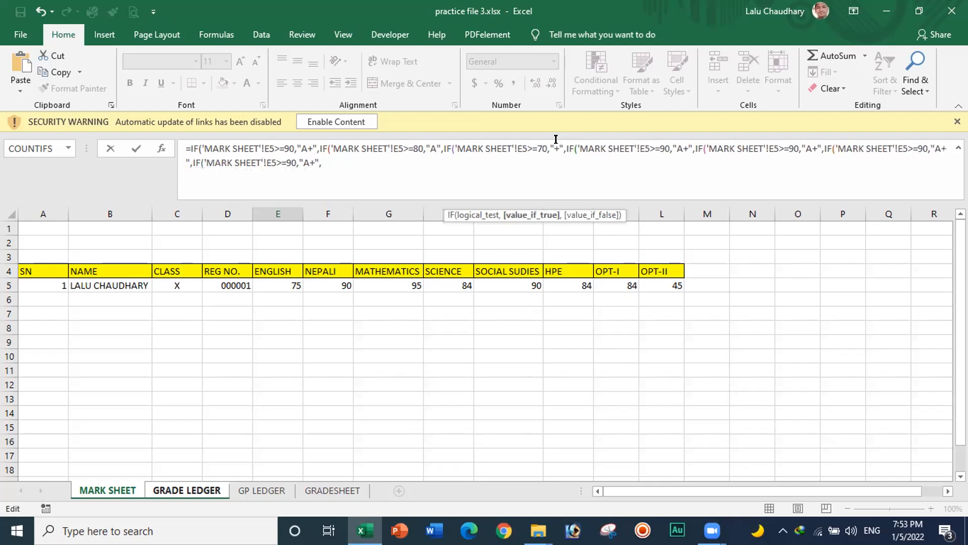
pyautogui.write('B')
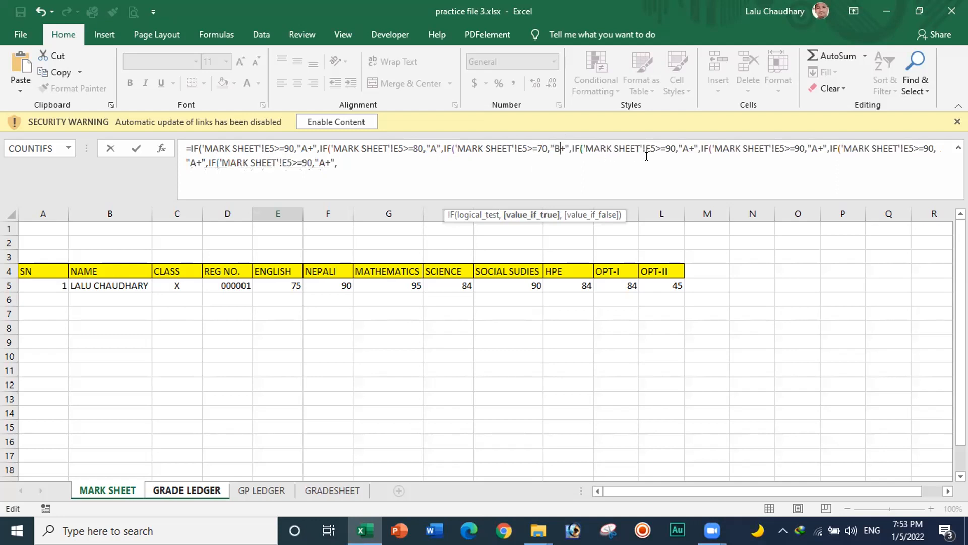
# Change the fourth IF segment to test for >=60 and return "B"
pyautogui.click(667, 146)
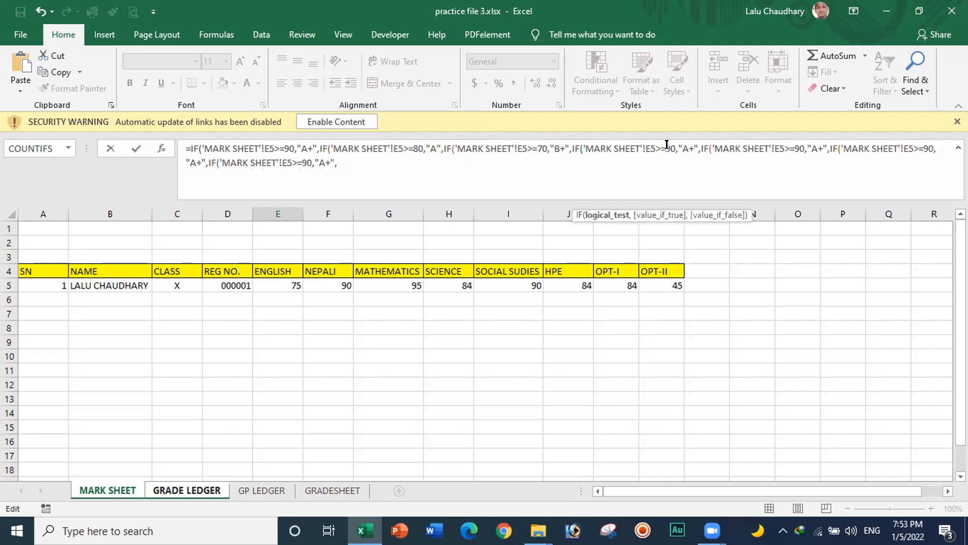
pyautogui.press('BackSpace')
pyautogui.write('6')
pyautogui.click(689, 146)
pyautogui.press('BackSpace')
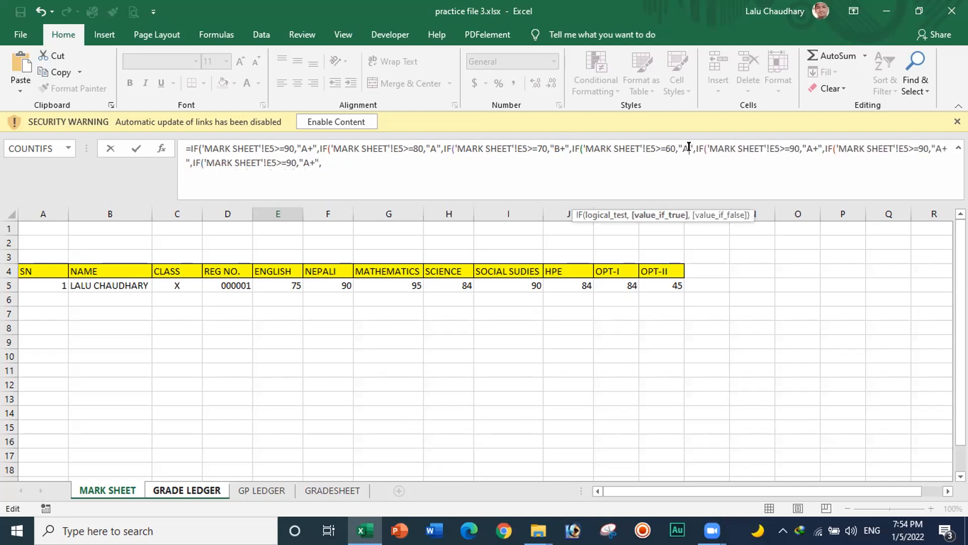
pyautogui.press('BackSpace')
pyautogui.write('B')
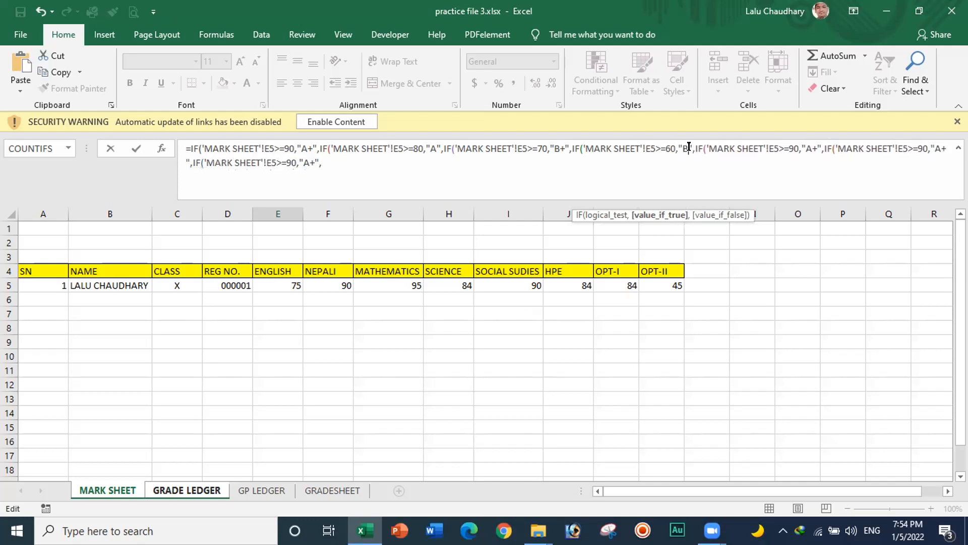
# Change the fifth IF segment to test for >=50 and return "C+"
pyautogui.click(789, 146)
pyautogui.press('Delete')
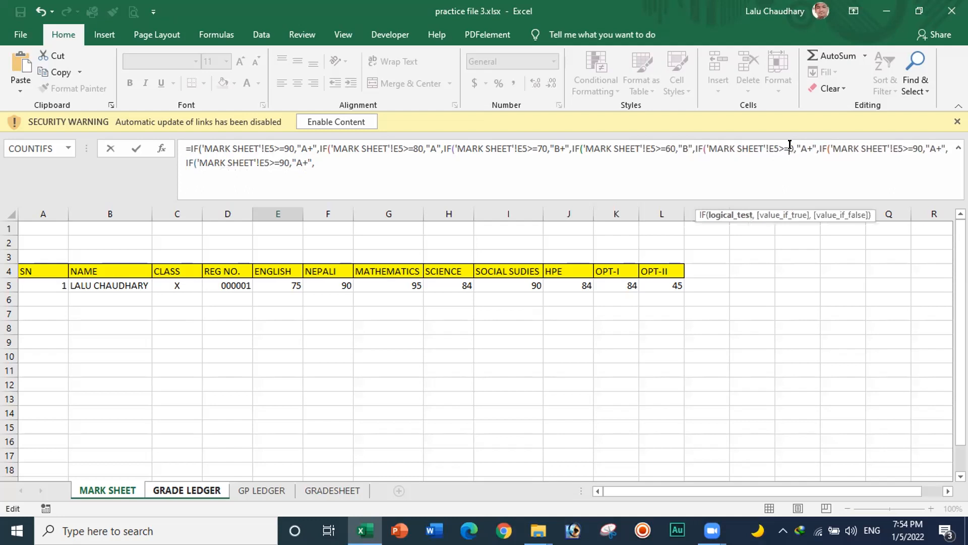
pyautogui.write('5')
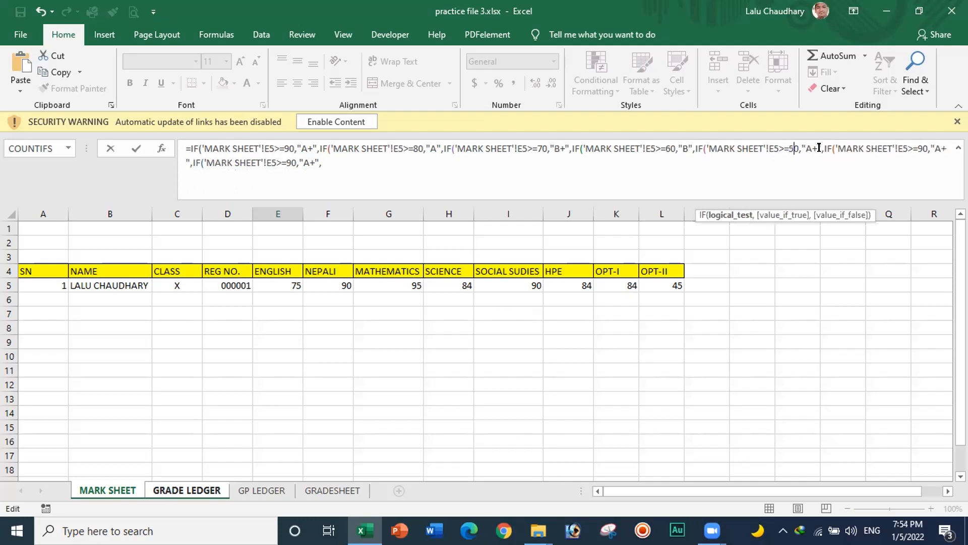
pyautogui.click(805, 146)
pyautogui.press('BackSpace')
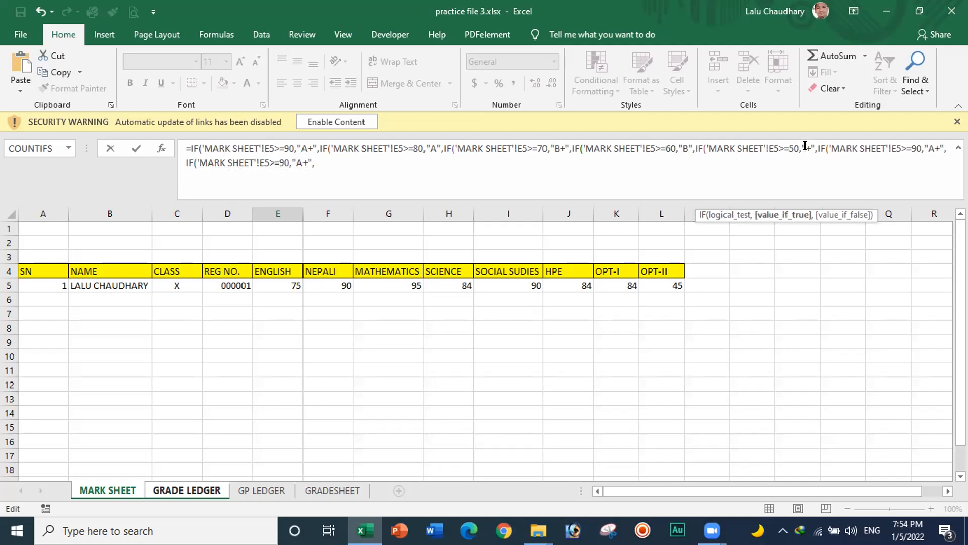
pyautogui.write('C')
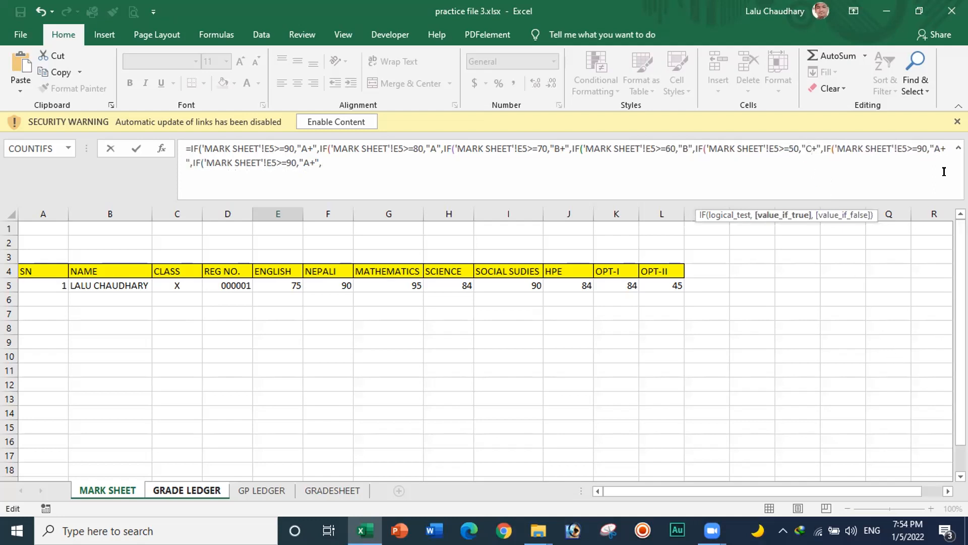
# Change the sixth IF segment to test for >=40 and return "C"
pyautogui.click(919, 148)
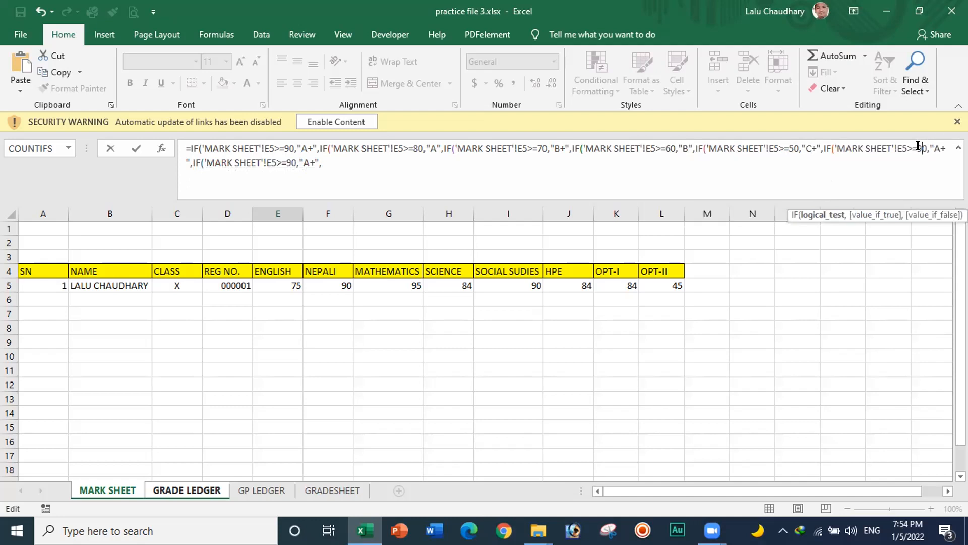
pyautogui.press('BackSpace')
pyautogui.write('4')
pyautogui.click(939, 148)
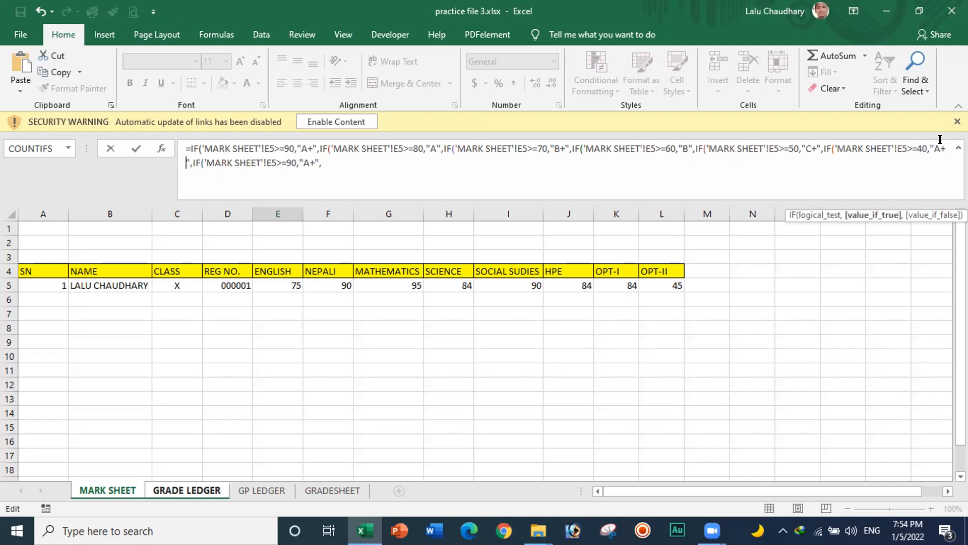
pyautogui.press('BackSpace')
pyautogui.press('BackSpace')
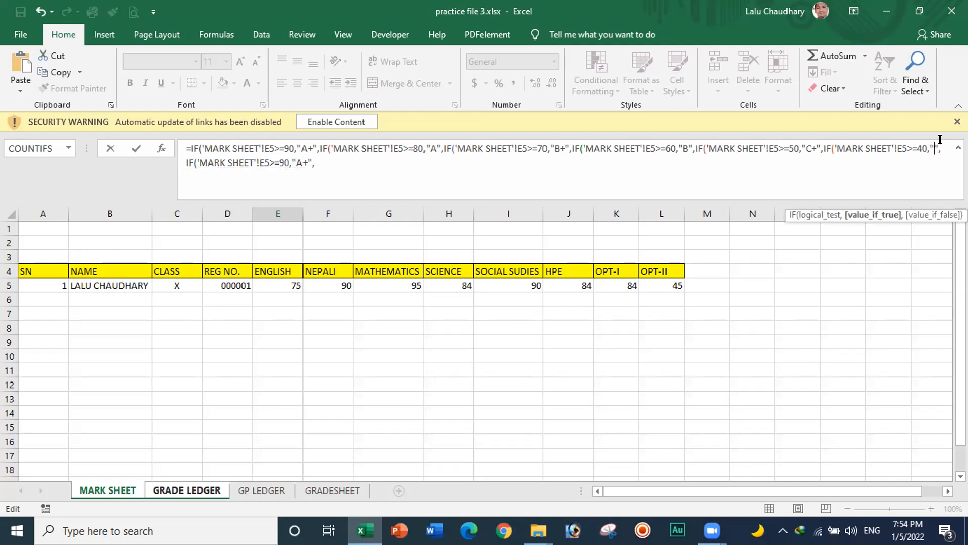
pyautogui.write('C')
# Change the seventh IF segment to test for >=35 and return "D"
pyautogui.click(279, 157)
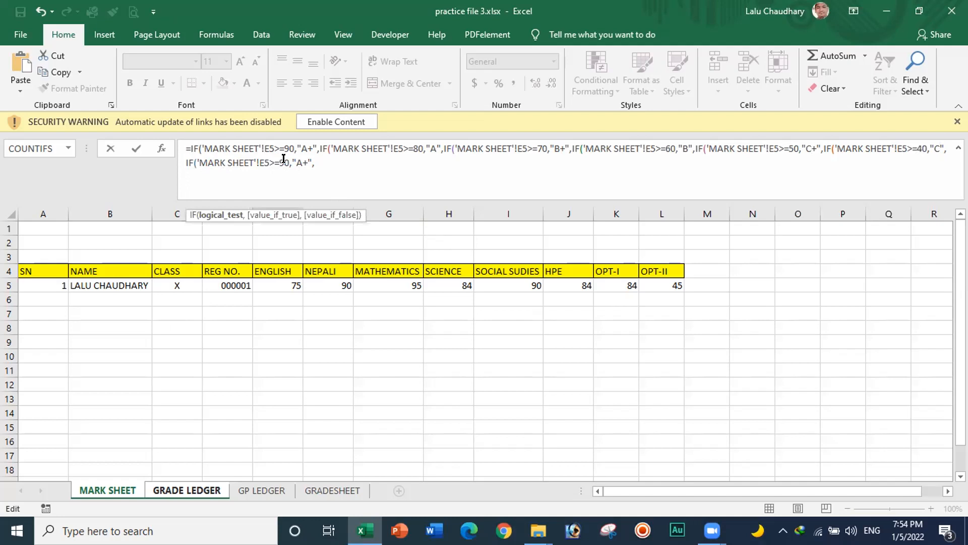
pyautogui.press('Delete')
pyautogui.press('Delete')
pyautogui.write('35')
pyautogui.click(303, 160)
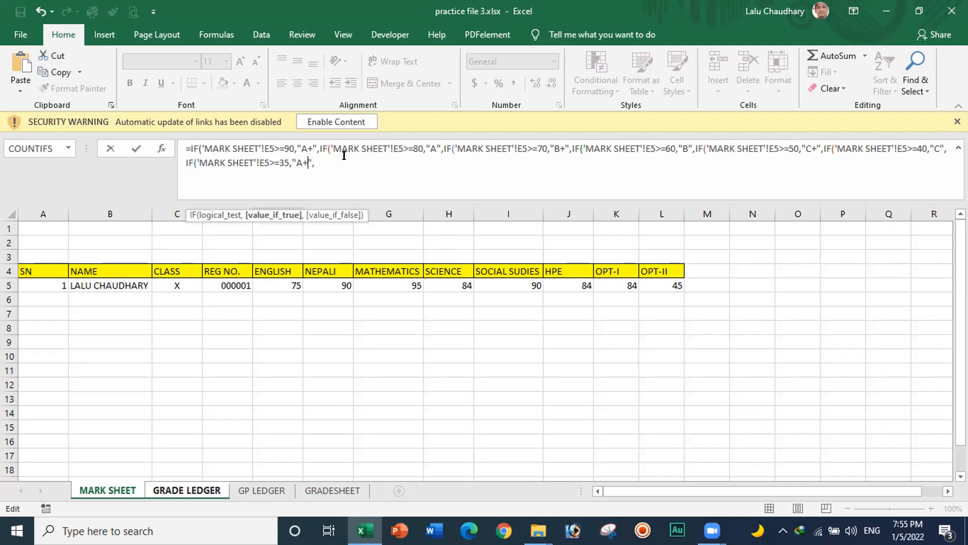
pyautogui.press('BackSpace')
# Add the student's first name in quotation marks as the value if false of the last IF
pyautogui.click(315, 160)
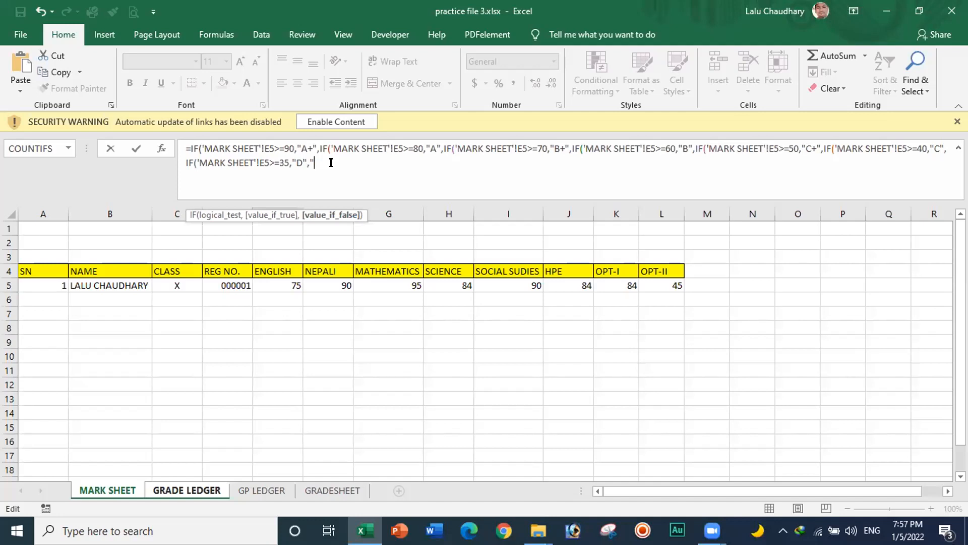
pyautogui.write('LALU"')
pyautogui.click(349, 158)
# Close the nested IF functions with seven closing parentheses and commit the formula in E5
pyautogui.write(')')
pyautogui.press('BackSpace')
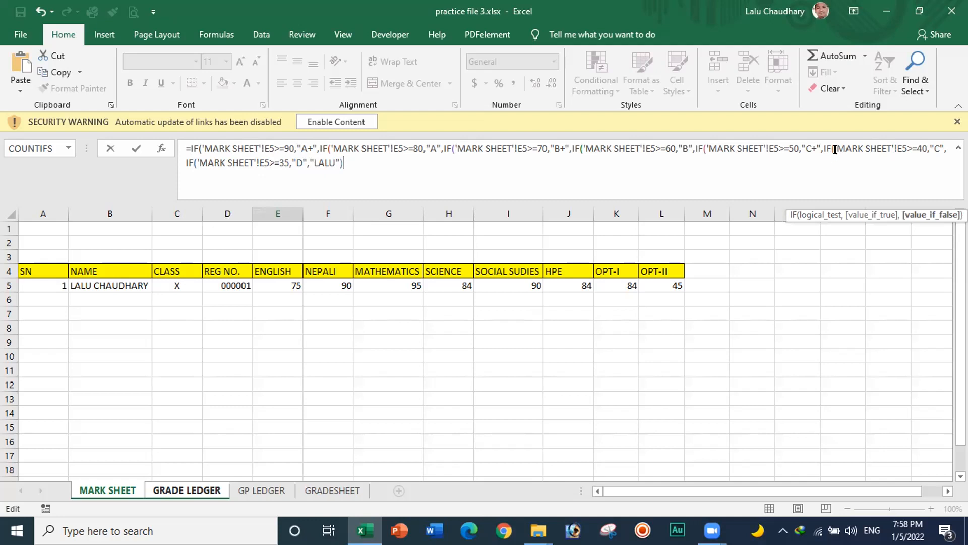
pyautogui.write(')')
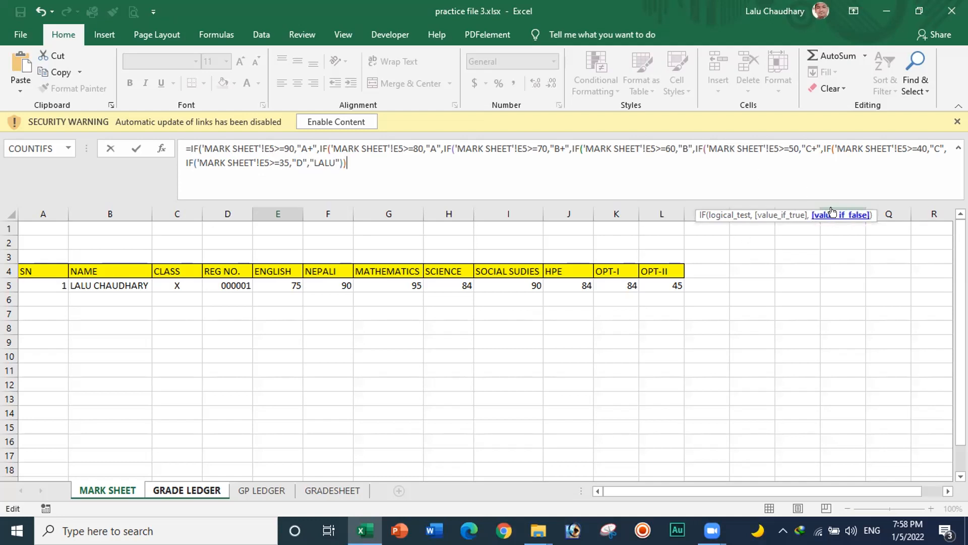
pyautogui.write(')')
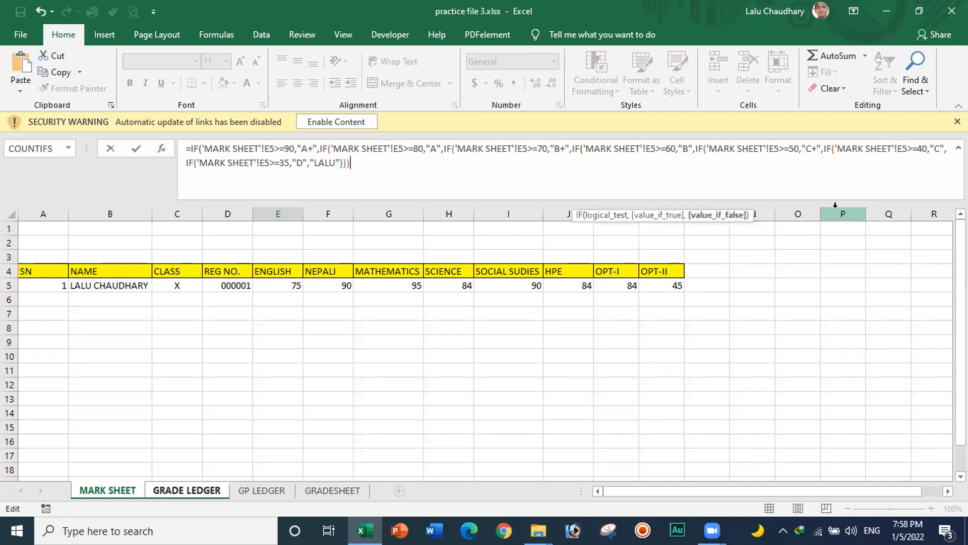
pyautogui.write(')')
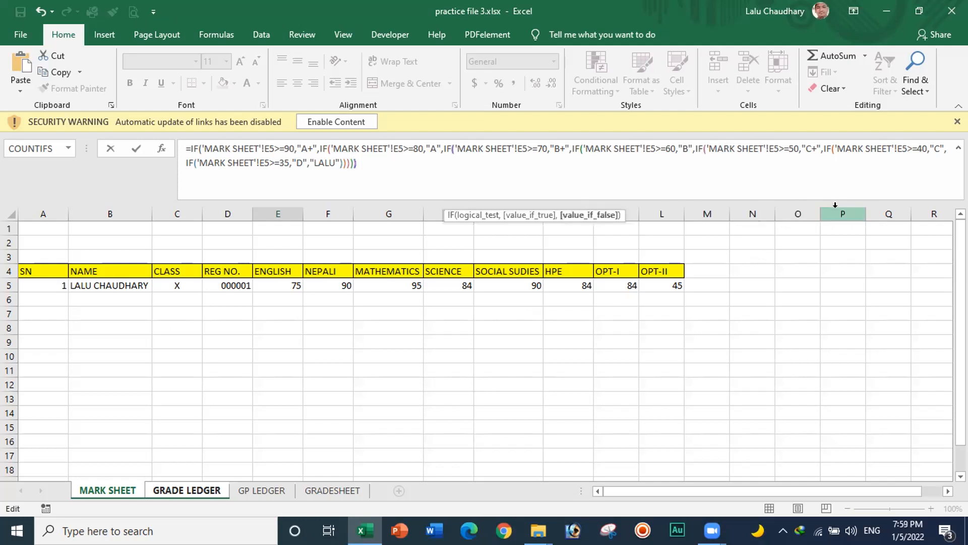
pyautogui.write(')))')
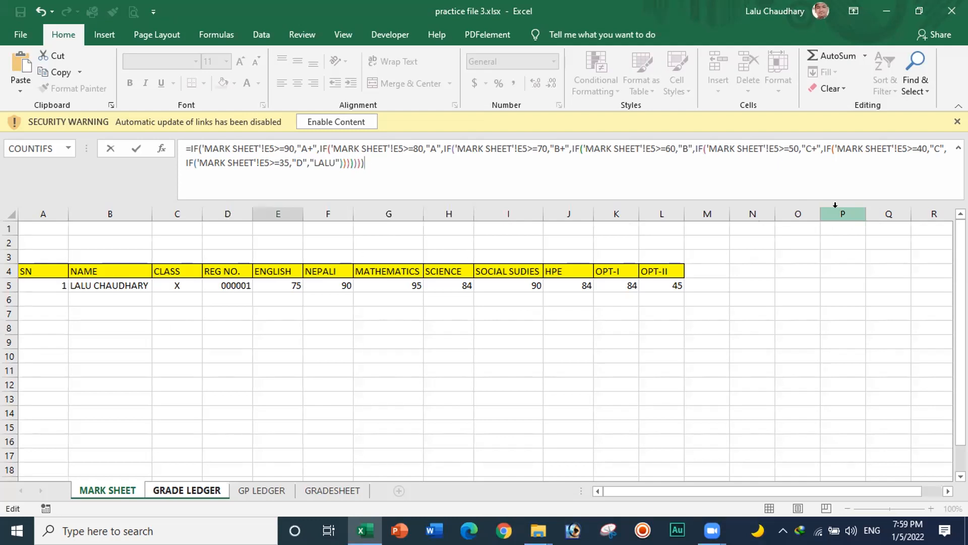
pyautogui.press('Return')
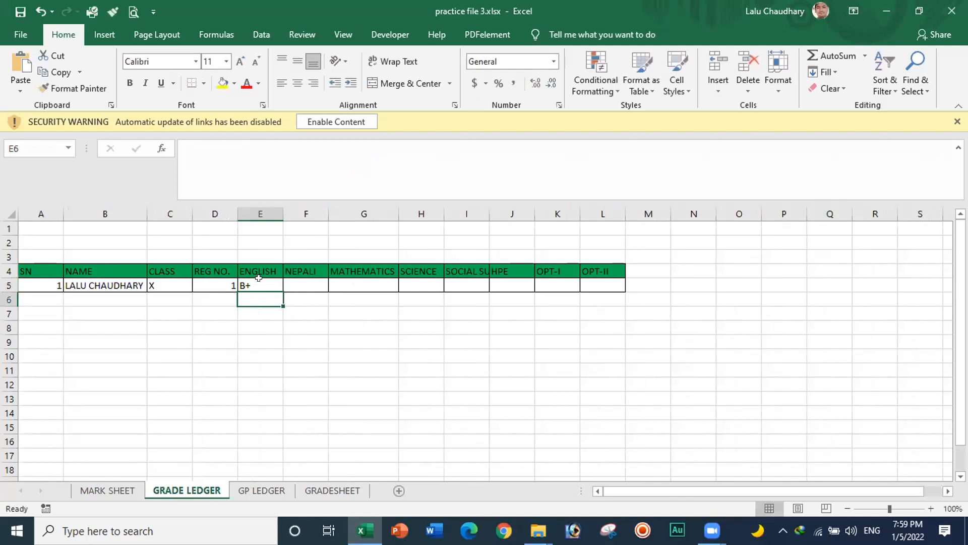
# Set the English mark in the MARK SHEET to 25 and check the resulting grade in the GRADE LEDGER
pyautogui.click(96, 487)
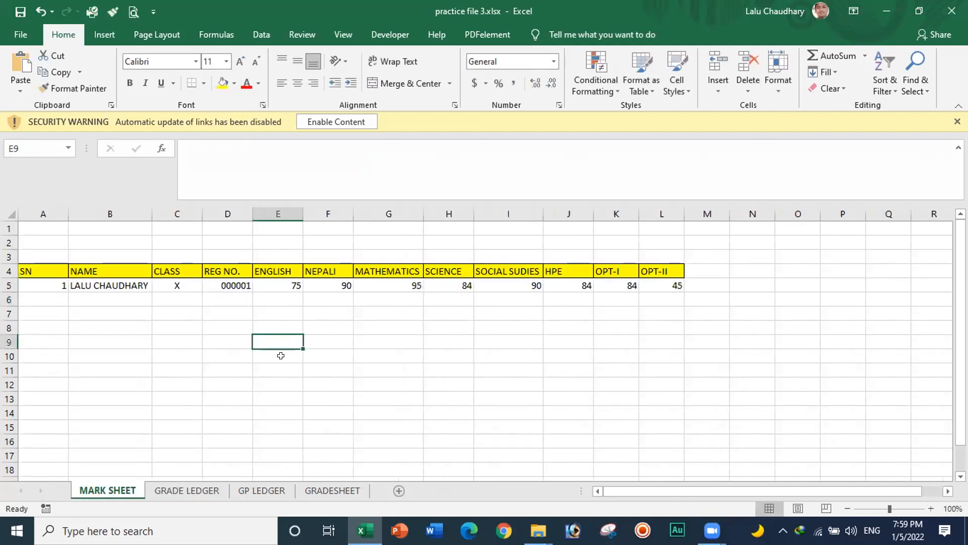
pyautogui.click(281, 283)
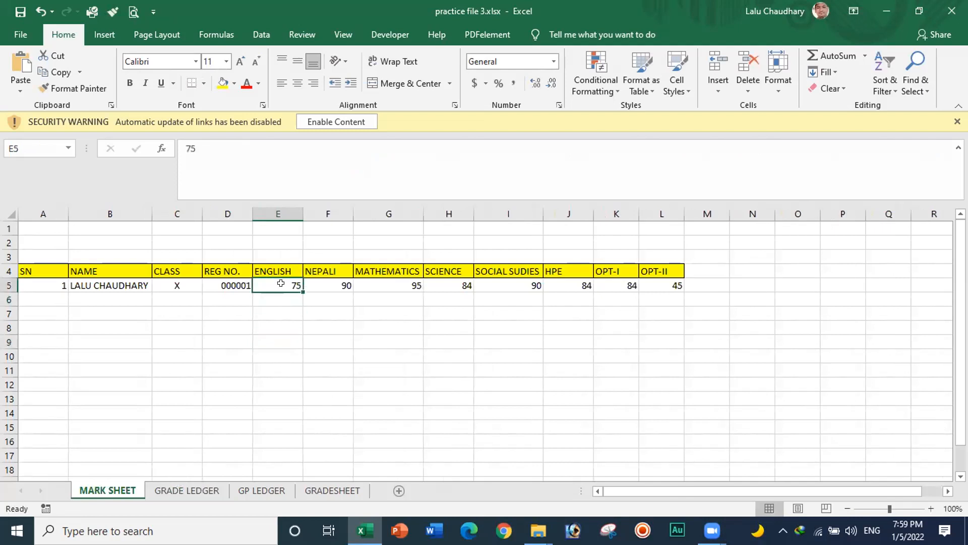
pyautogui.write('2')
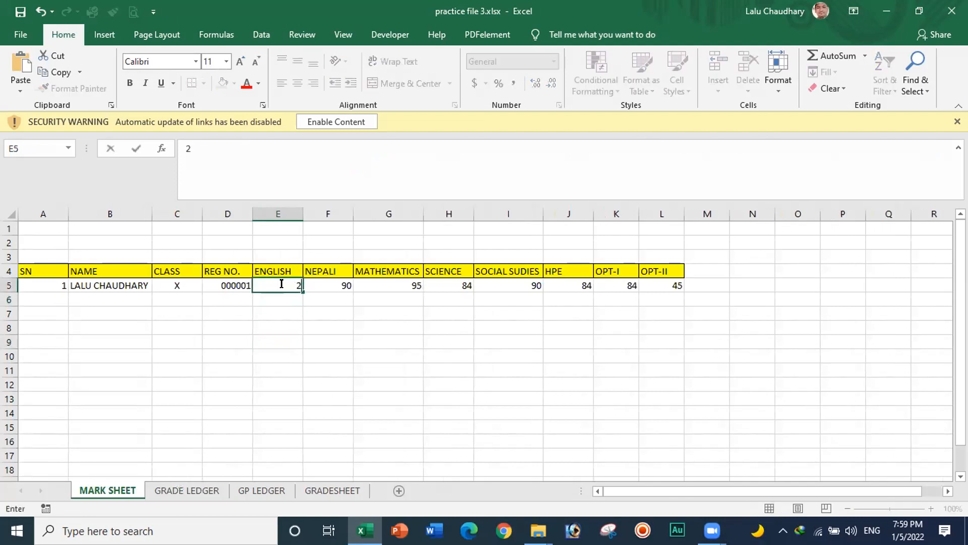
pyautogui.write('5')
pyautogui.click(305, 340)
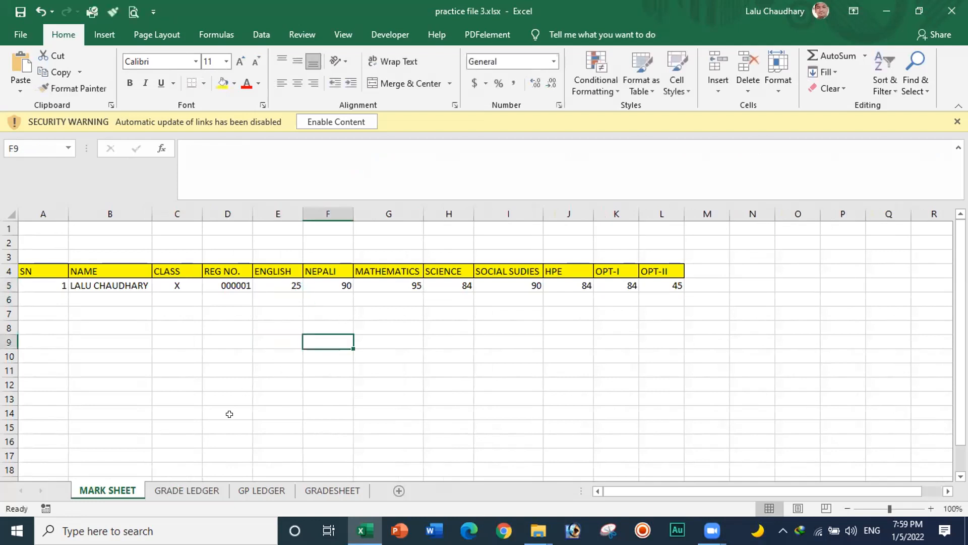
pyautogui.click(186, 491)
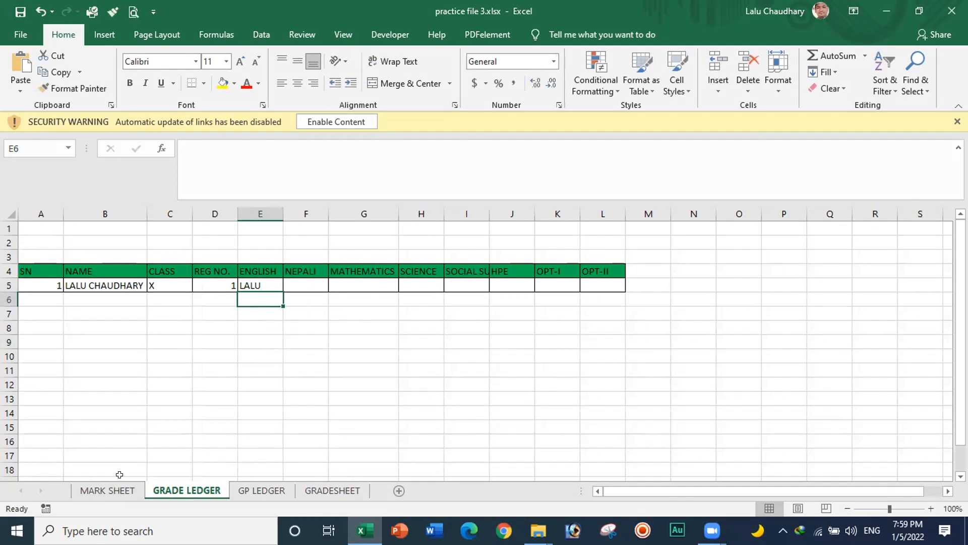
# Change the English mark in the MARK SHEET to 95 and compare it with the grade in the GRADE LEDGER
pyautogui.click(117, 490)
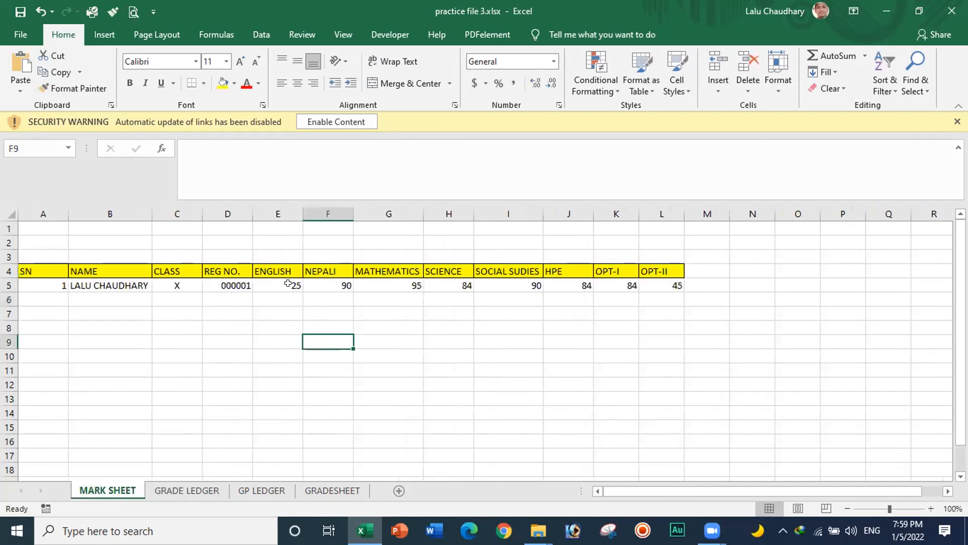
pyautogui.click(288, 284)
pyautogui.write('95')
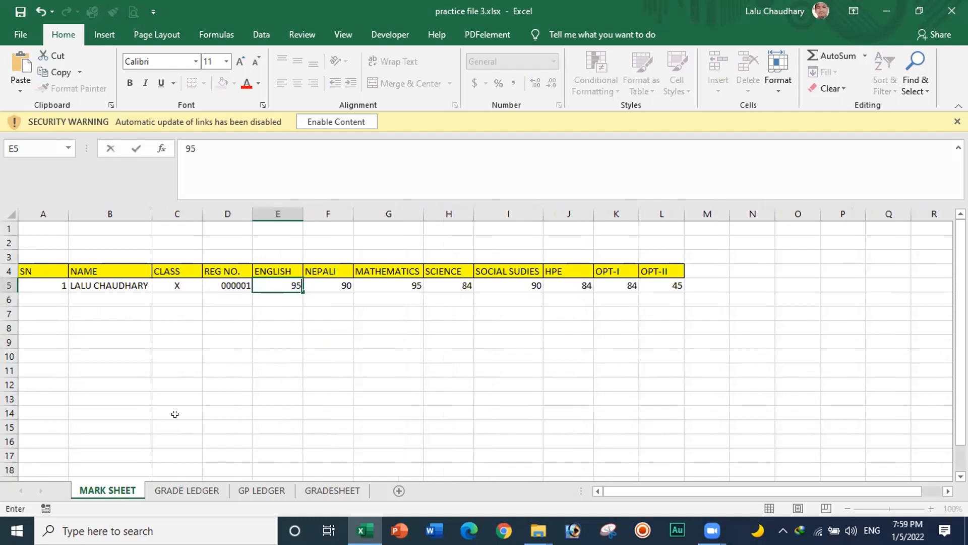
pyautogui.click(183, 490)
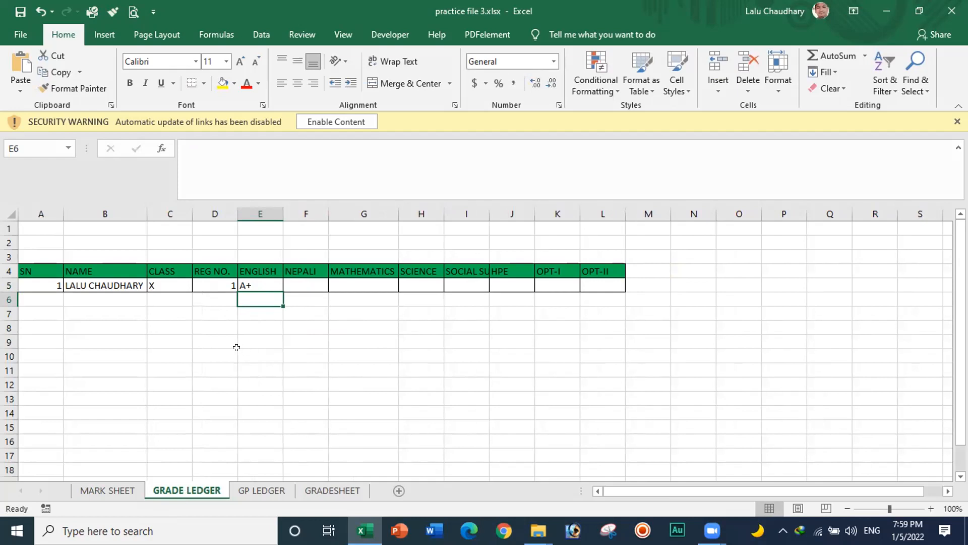
pyautogui.click(91, 487)
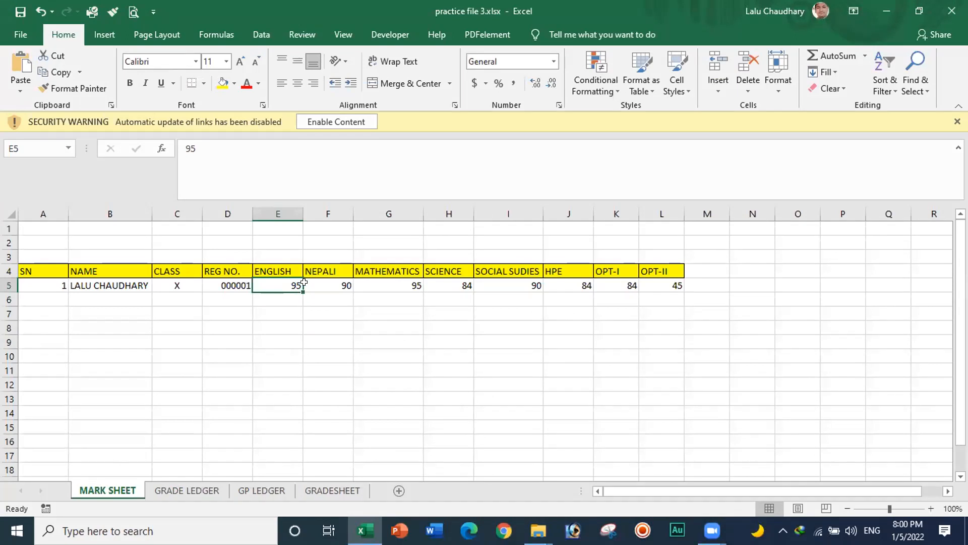
pyautogui.click(174, 490)
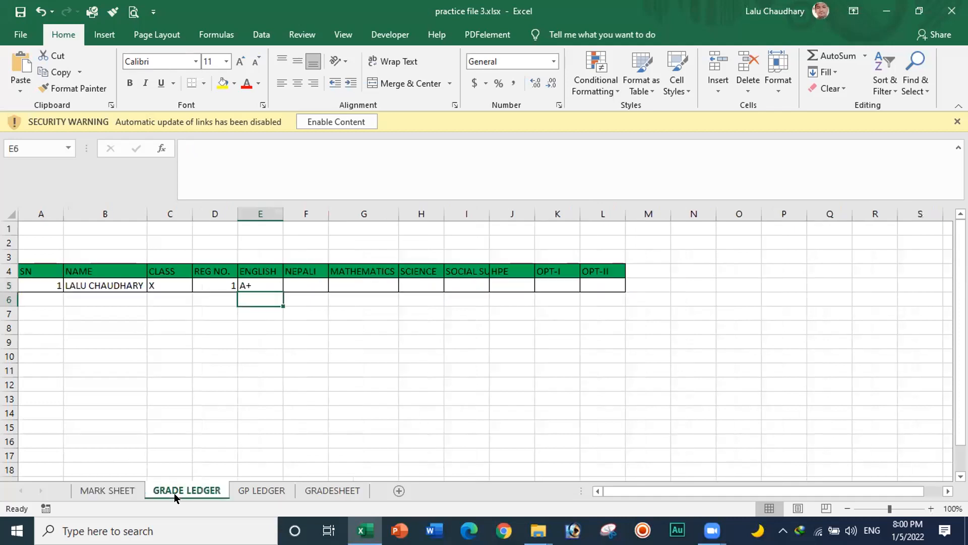
# Replace the final value if false in the GRADE LEDGER's E5 formula with "*"
pyautogui.click(254, 281)
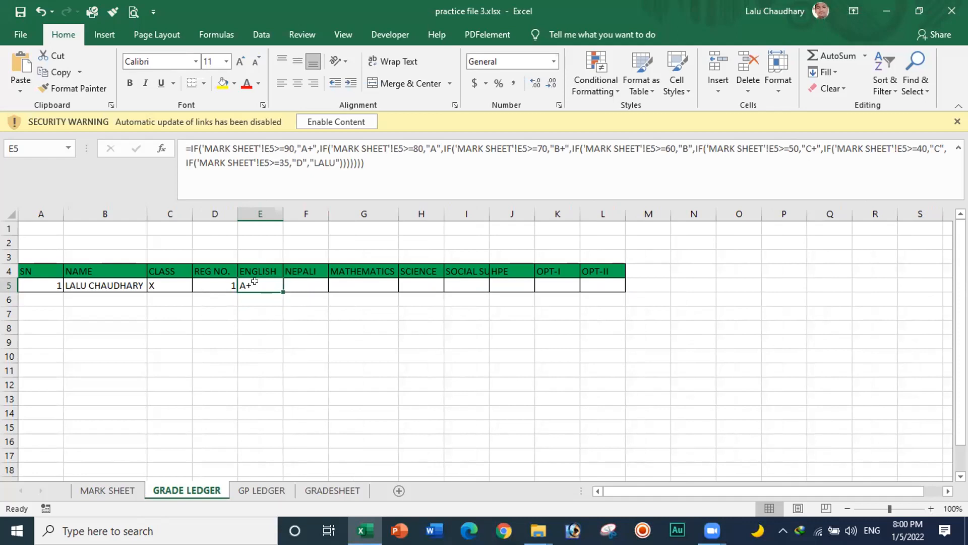
pyautogui.click(331, 160)
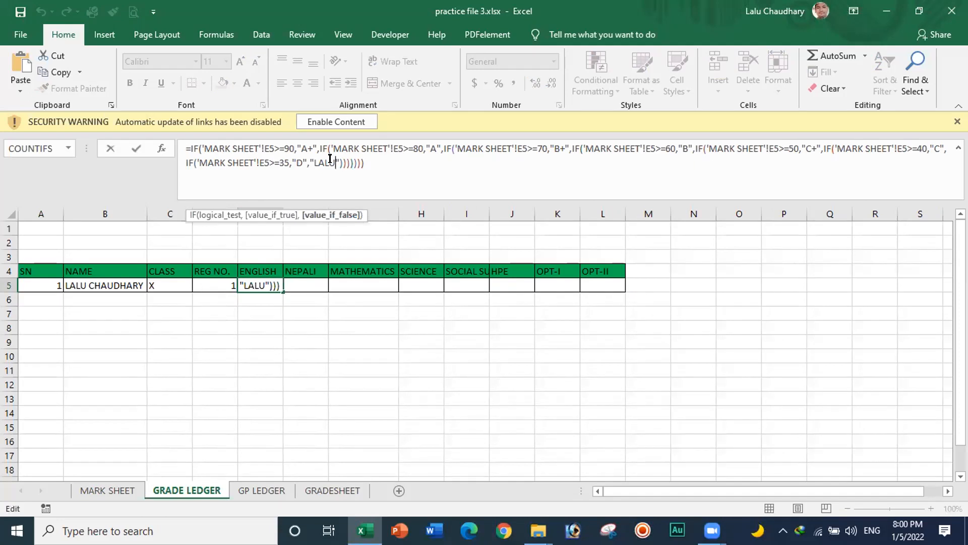
pyautogui.press('BackSpace')
pyautogui.press('BackSpace')
pyautogui.press('BackSpace')
pyautogui.press('BackSpace')
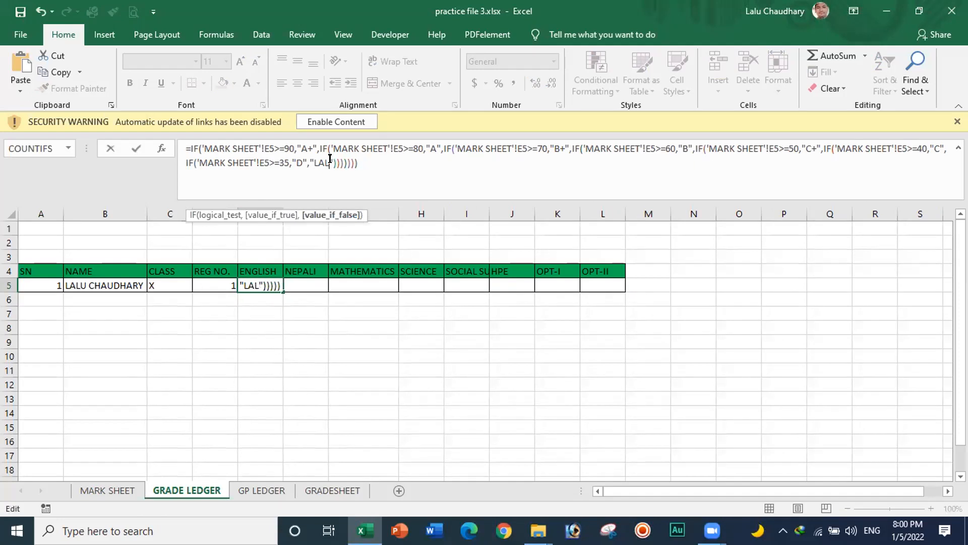
pyautogui.write('*')
pyautogui.press('Return')
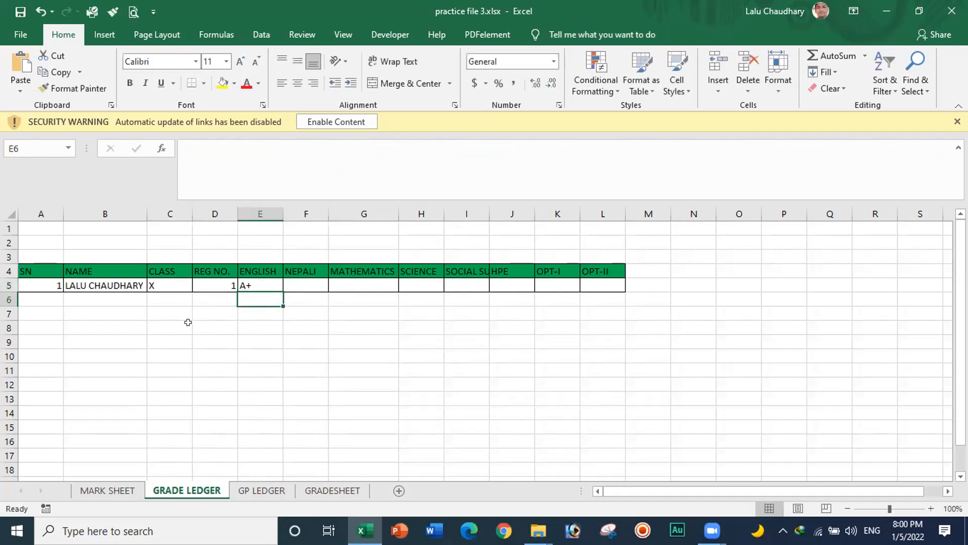
# Set the English mark in the MARK SHEET to 20 and check the fallback result in the GRADE LEDGER
pyautogui.click(120, 488)
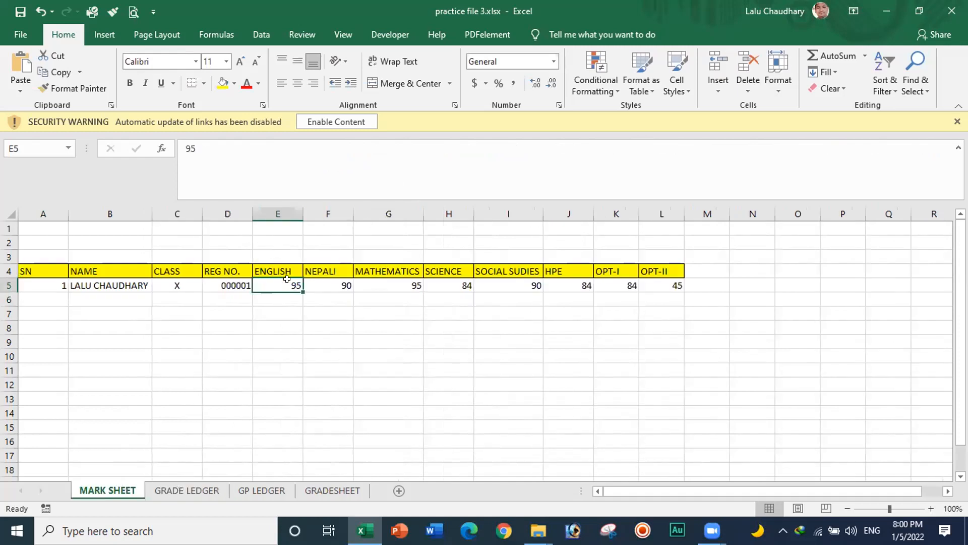
pyautogui.write('20')
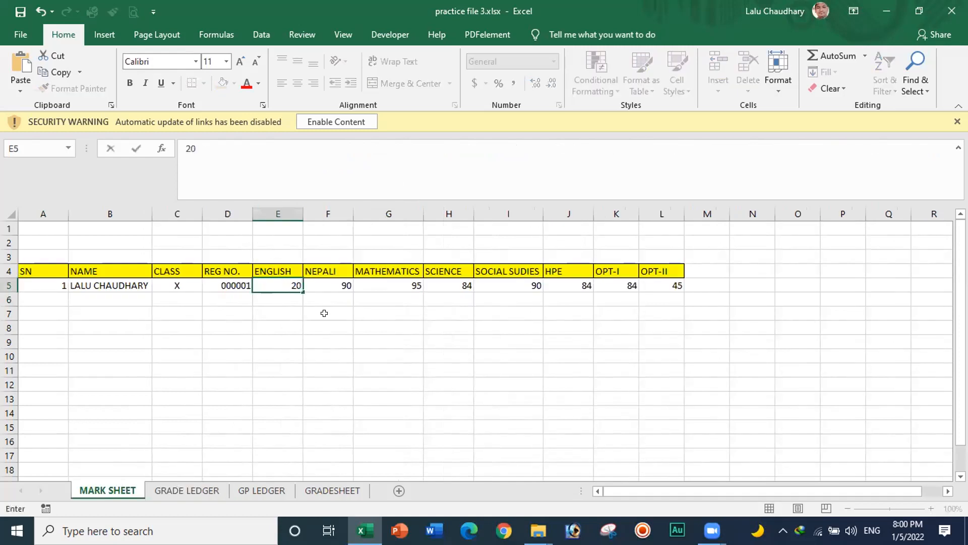
pyautogui.click(313, 359)
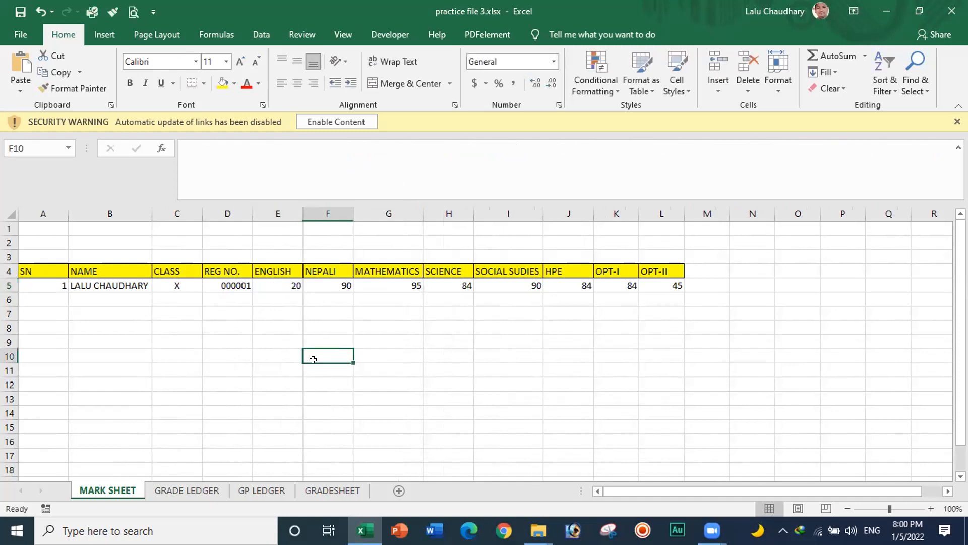
pyautogui.click(189, 489)
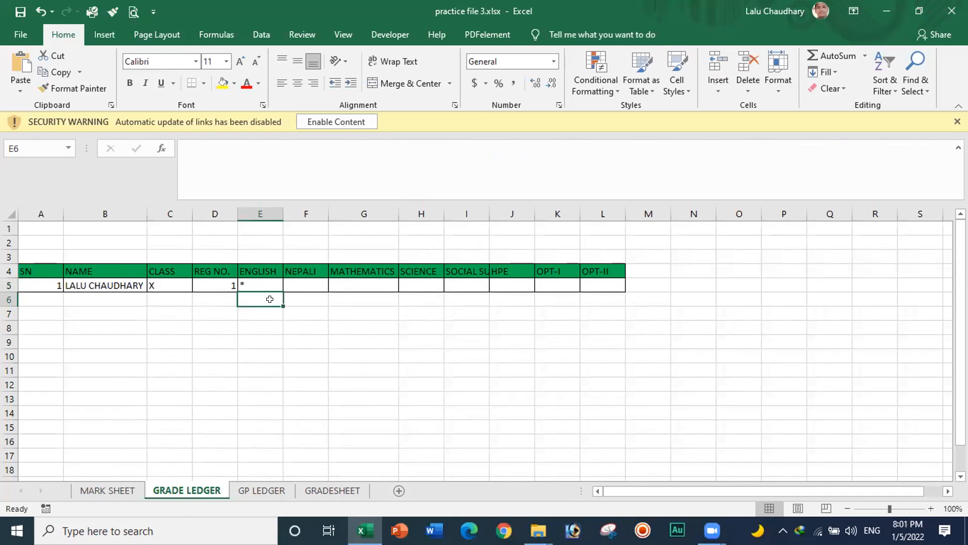
# Change the final value if false in the E5 formula to "INCOMPLETE"
pyautogui.click(263, 283)
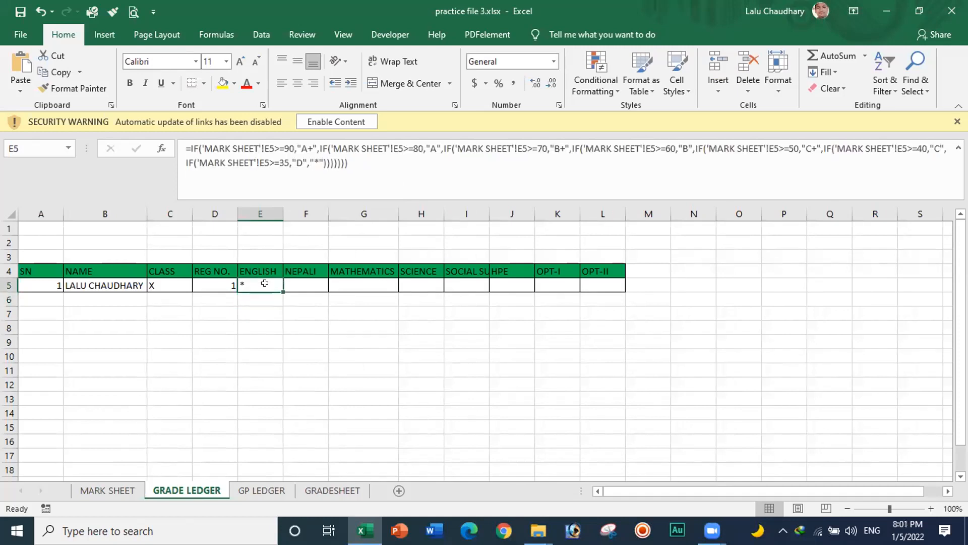
pyautogui.click(318, 161)
pyautogui.press('BackSpace')
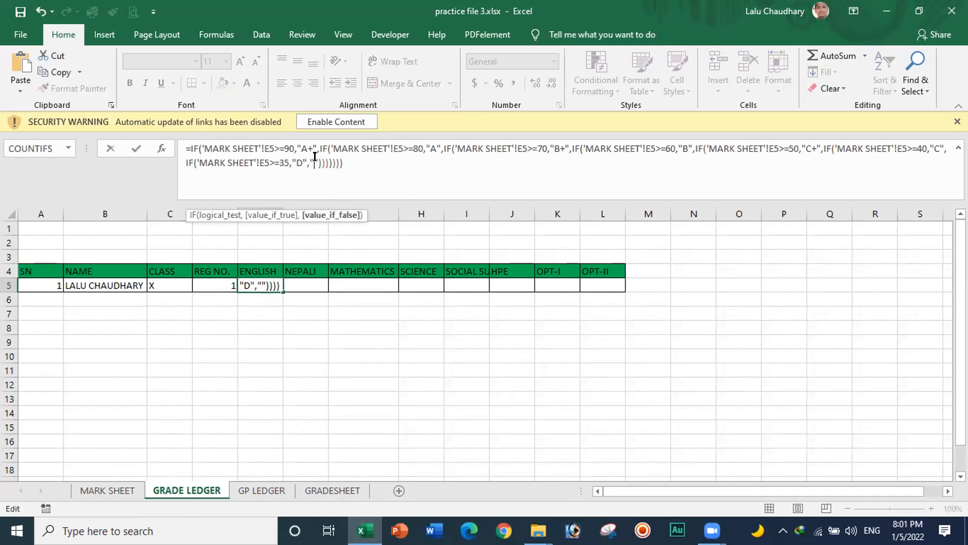
pyautogui.write('INCOMPLETE')
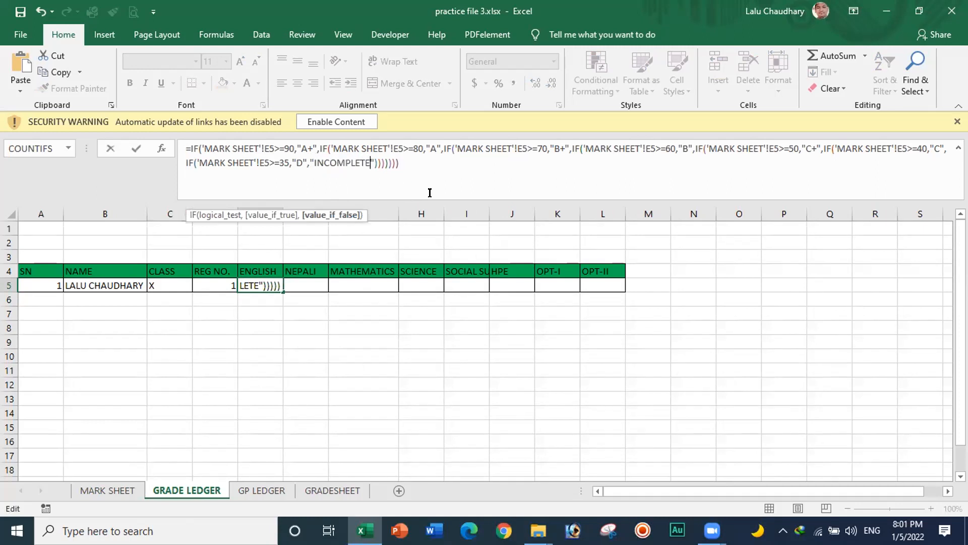
pyautogui.press('Return')
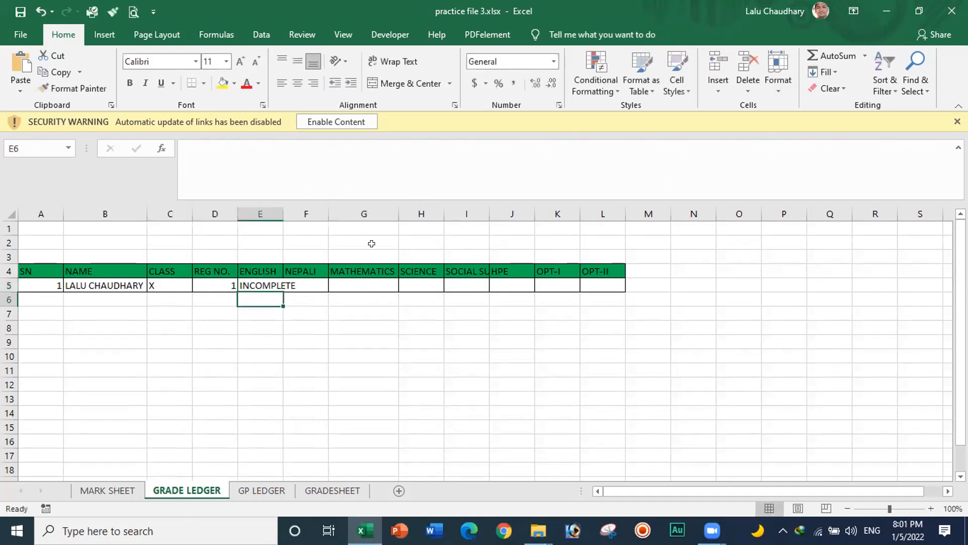
# Widen the ENGLISH column of the GRADE LEDGER so that the text in E5 fits
pyautogui.click(348, 354)
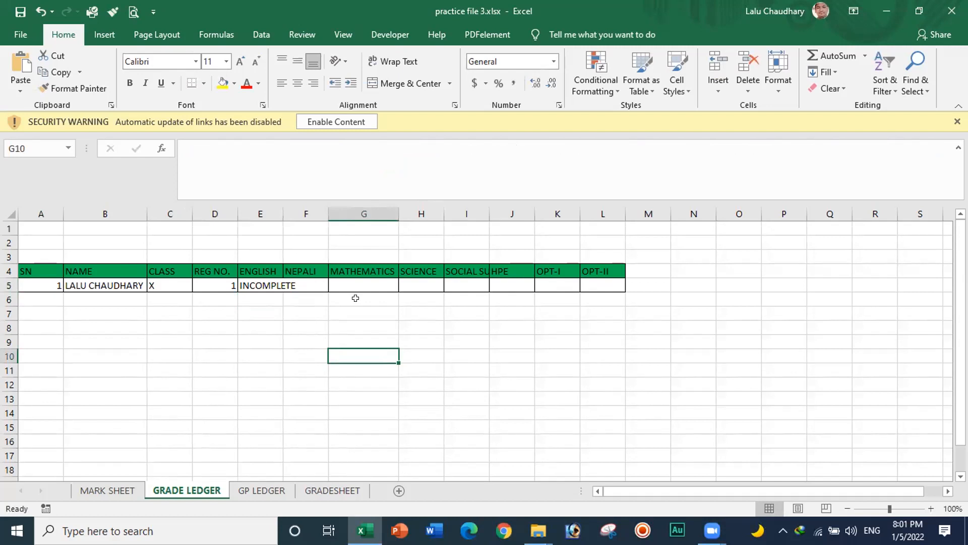
pyautogui.click(256, 287)
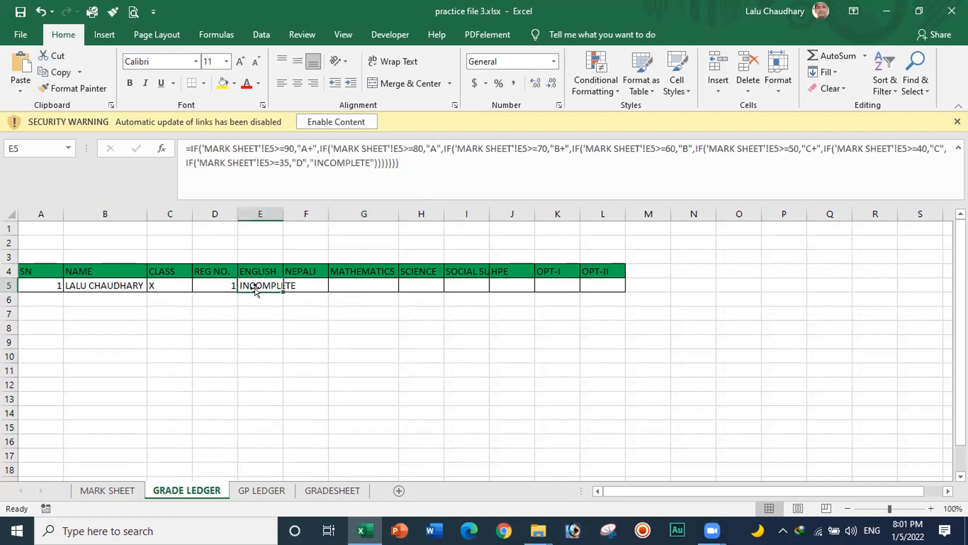
pyautogui.moveTo(280, 212); pyautogui.dragTo(292, 210)
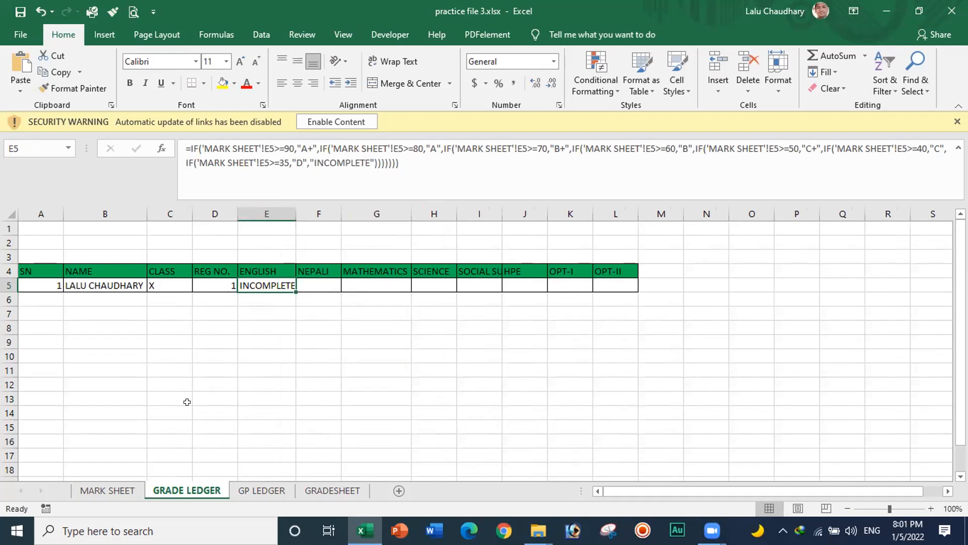
# Set the English mark in the MARK SHEET to 89 and check its grade in the GRADE LEDGER
pyautogui.click(104, 489)
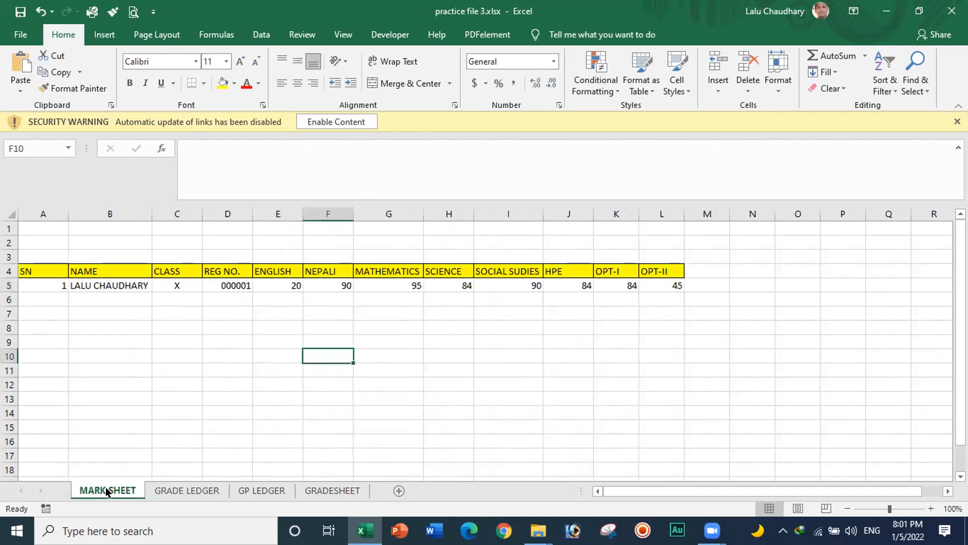
pyautogui.click(278, 280)
pyautogui.write('89')
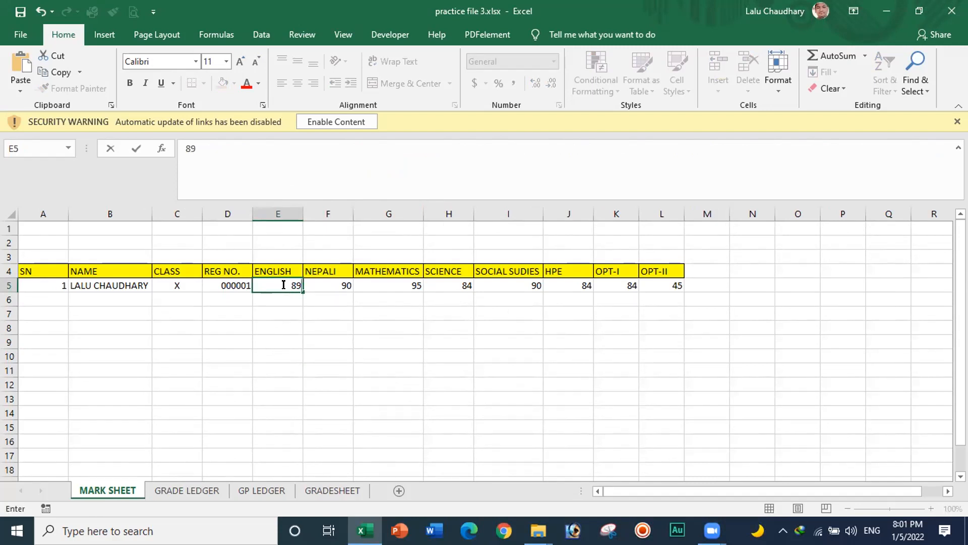
pyautogui.click(174, 492)
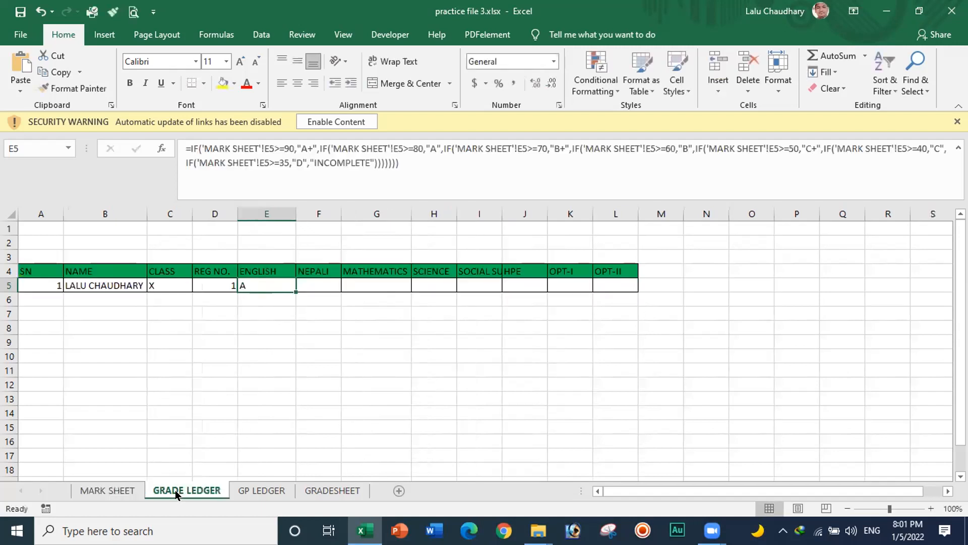
# Change the English mark in the MARK SHEET to 90, then review the grade in the GRADE LEDGER's E5
pyautogui.click(130, 491)
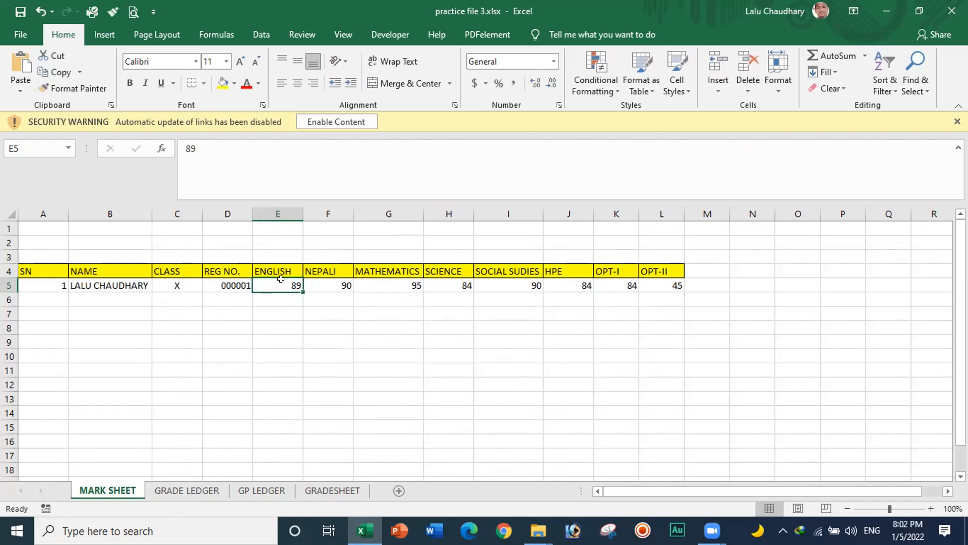
pyautogui.write('90')
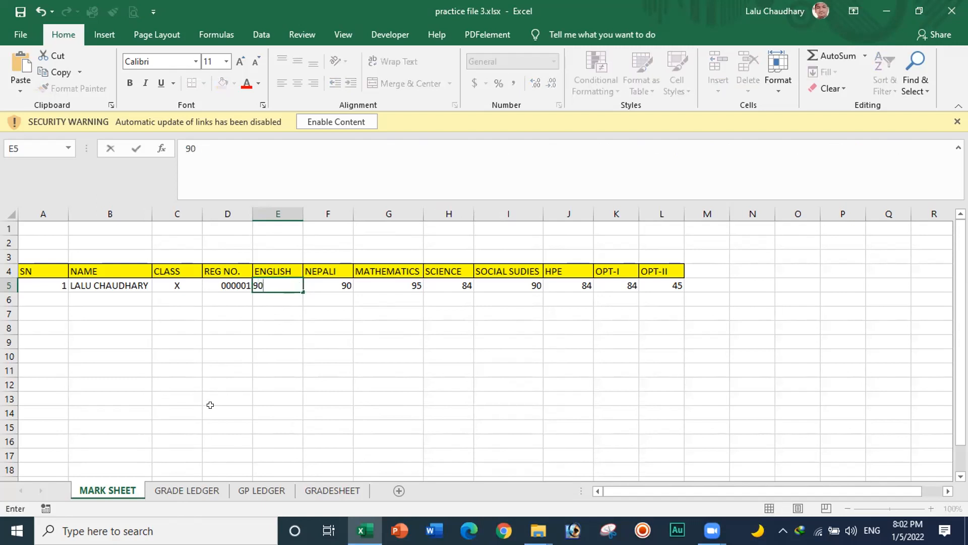
pyautogui.hotkey('ctrl', 'Return')
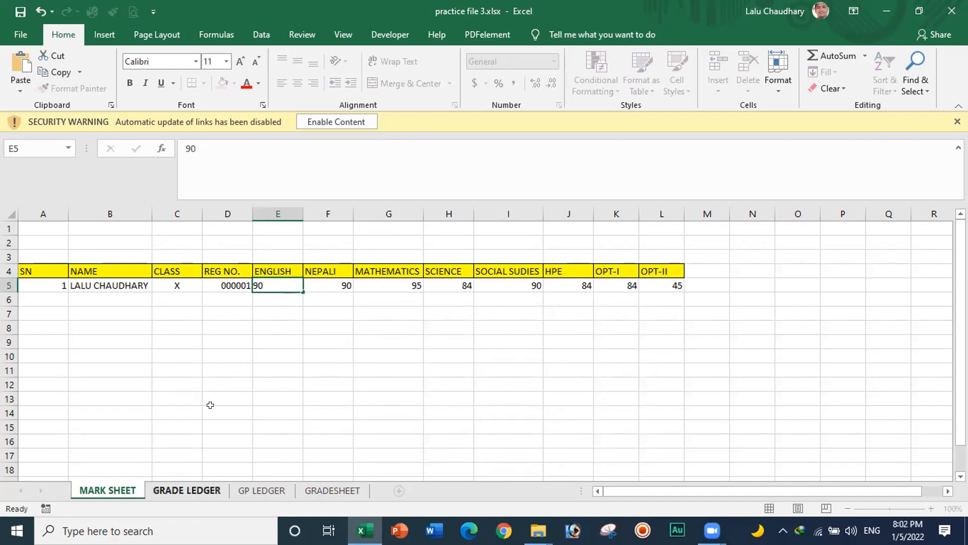
pyautogui.hotkey('ctrl', 'pagedown')
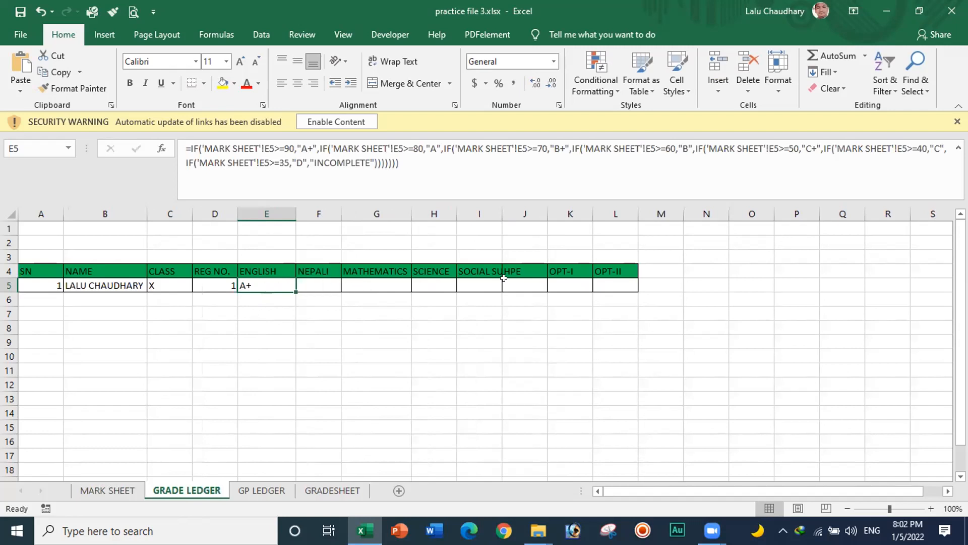
pyautogui.click(120, 488)
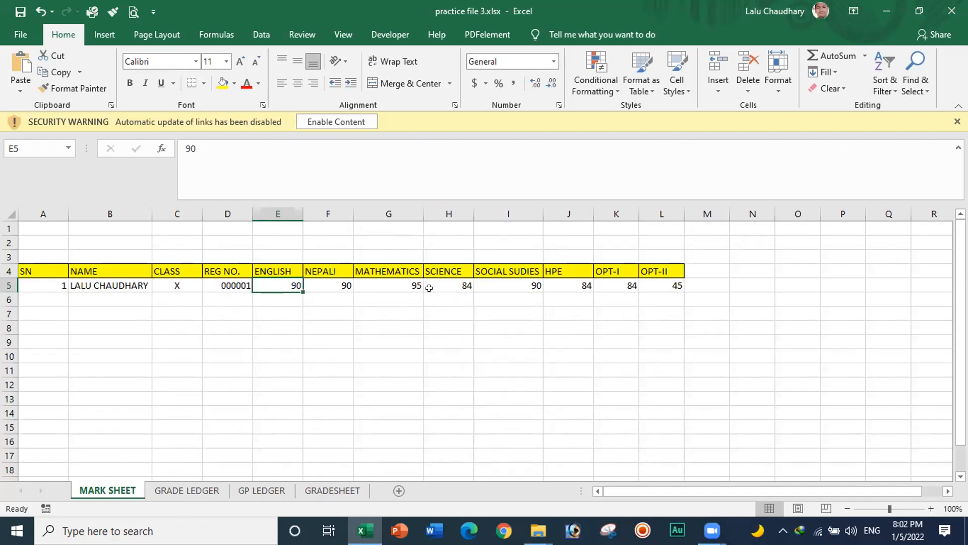
pyautogui.hotkey('ctrl', 'pagedown')
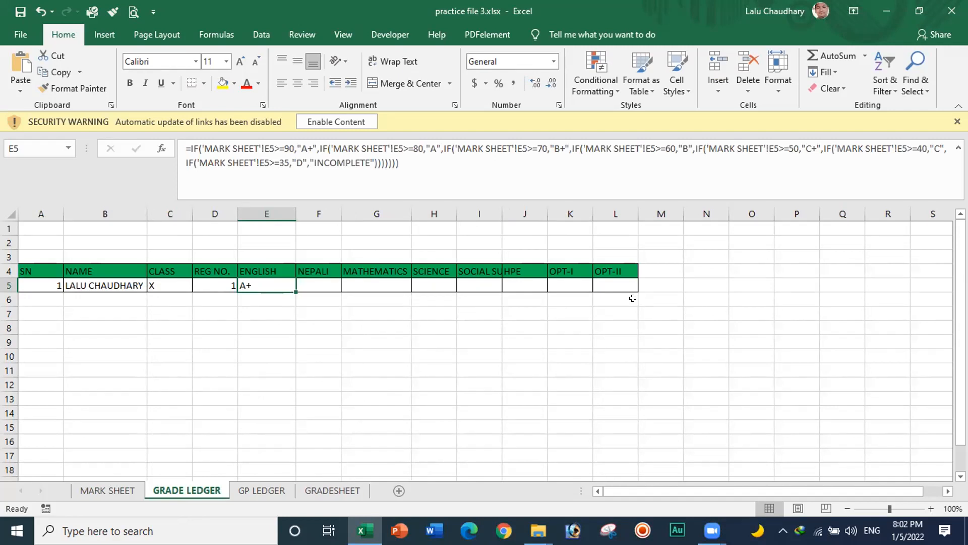
pyautogui.click(300, 378)
pyautogui.click(267, 286)
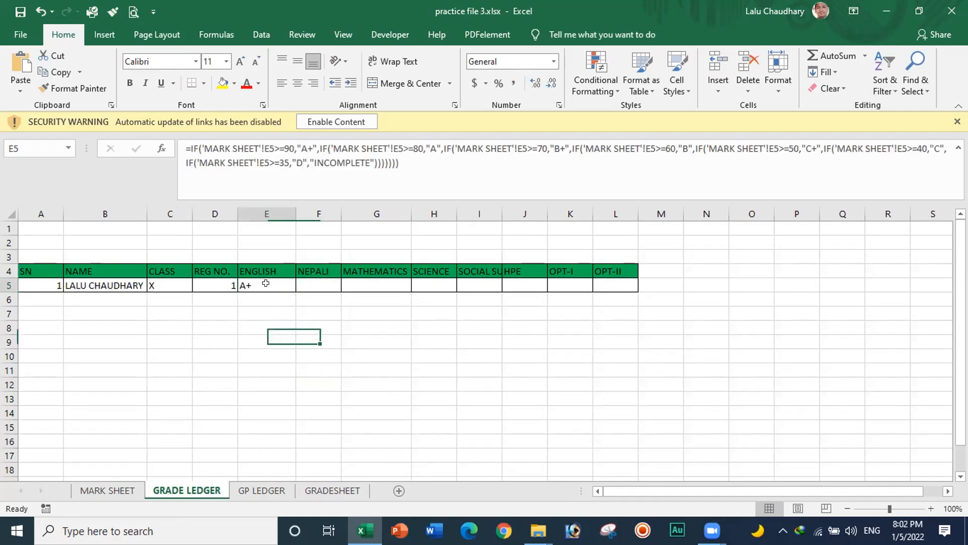
# Fill the English grade formula from E5 across to L5, then clear the copied grades in F5:L5
pyautogui.moveTo(295, 291); pyautogui.dragTo(615, 299)
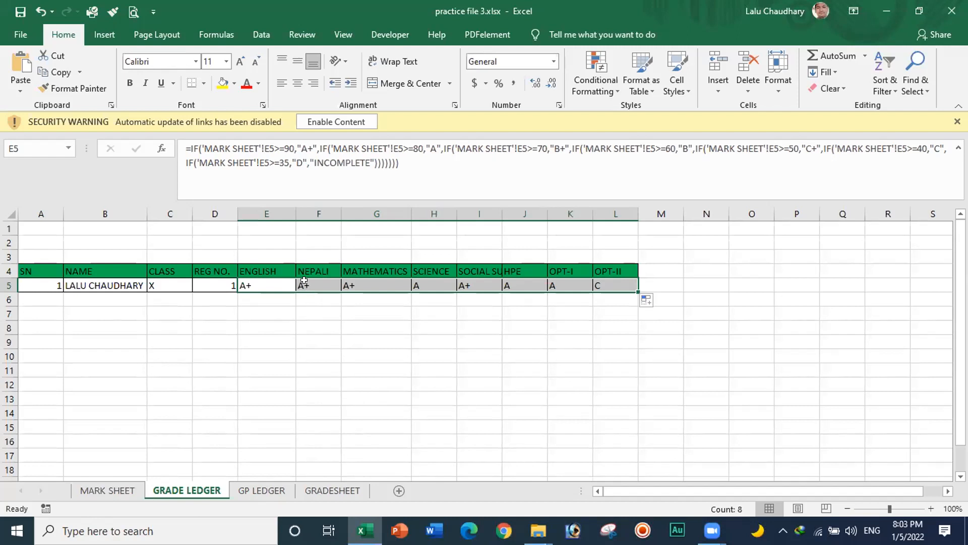
pyautogui.moveTo(304, 281); pyautogui.dragTo(610, 281)
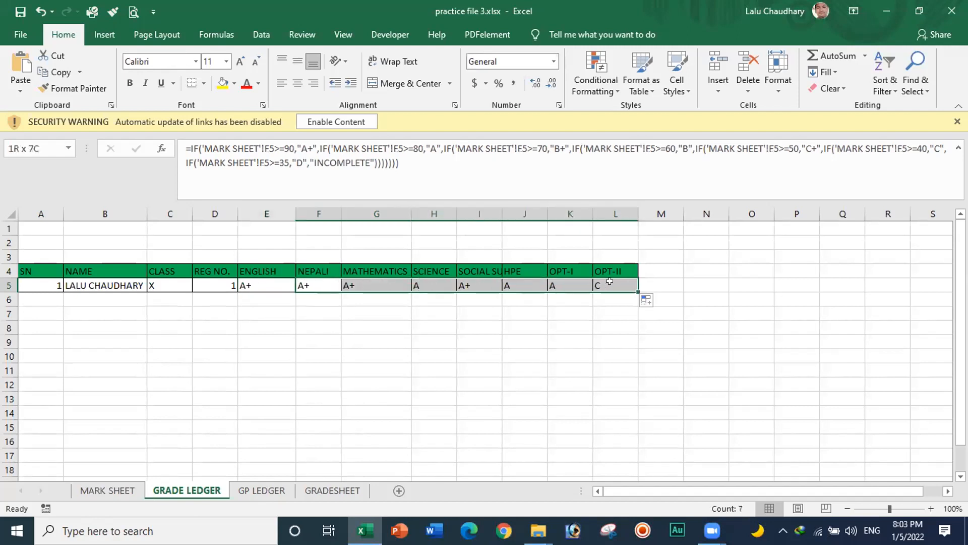
pyautogui.press('Delete')
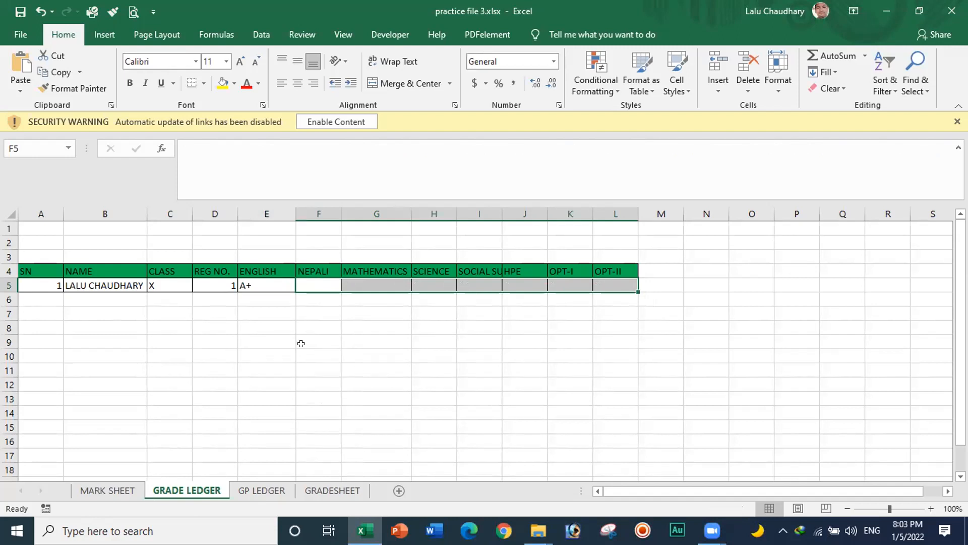
pyautogui.click(292, 339)
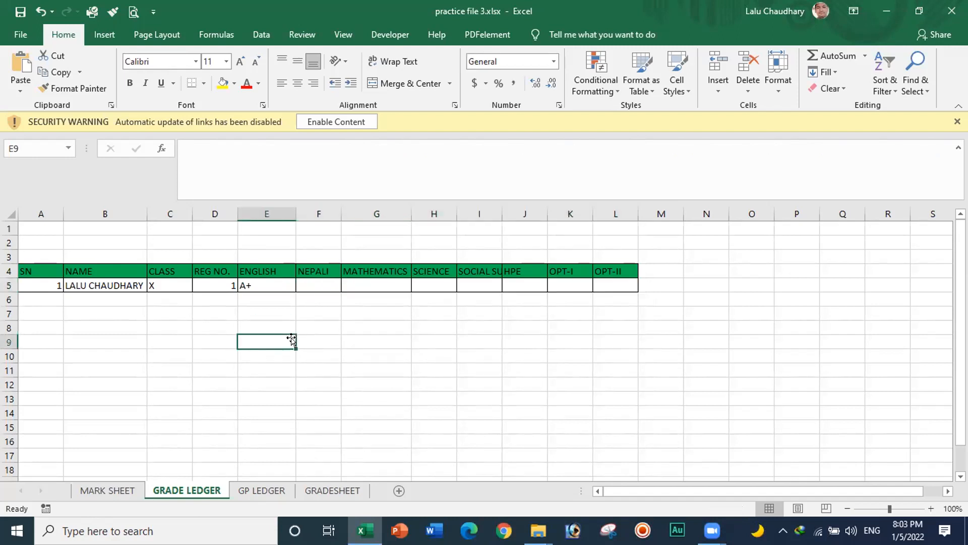
pyautogui.click(260, 282)
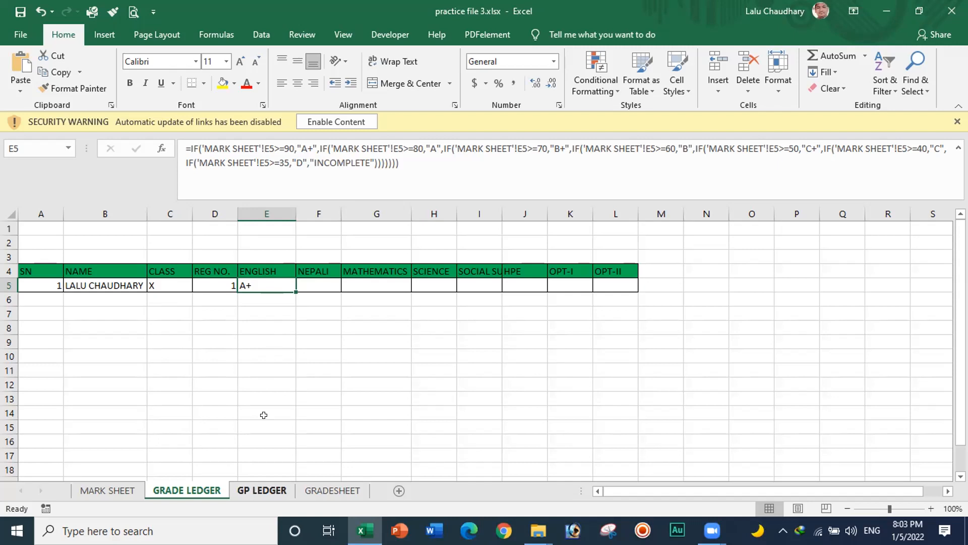
# Enter 69 as the English mark in E5 of the MARK SHEET
pyautogui.moveTo(366, 530)
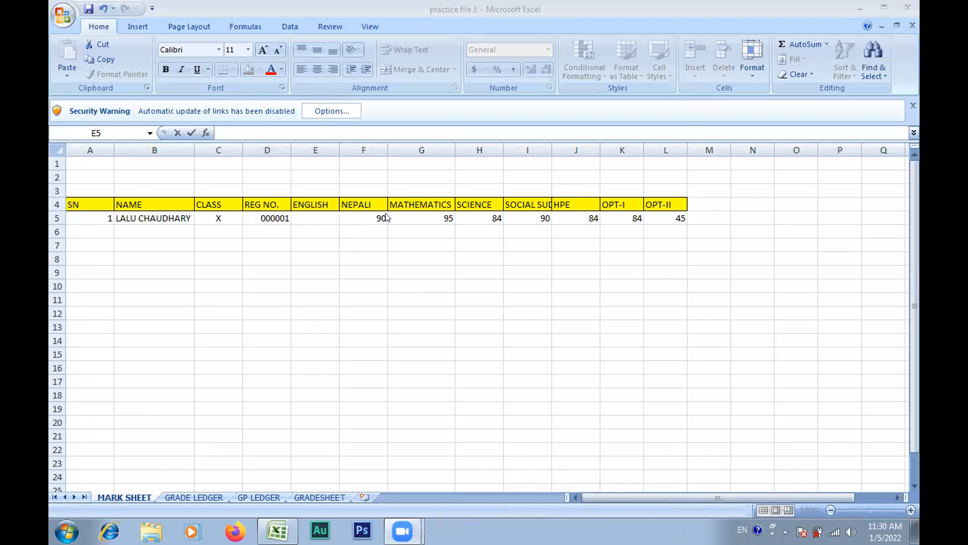
pyautogui.click(310, 212)
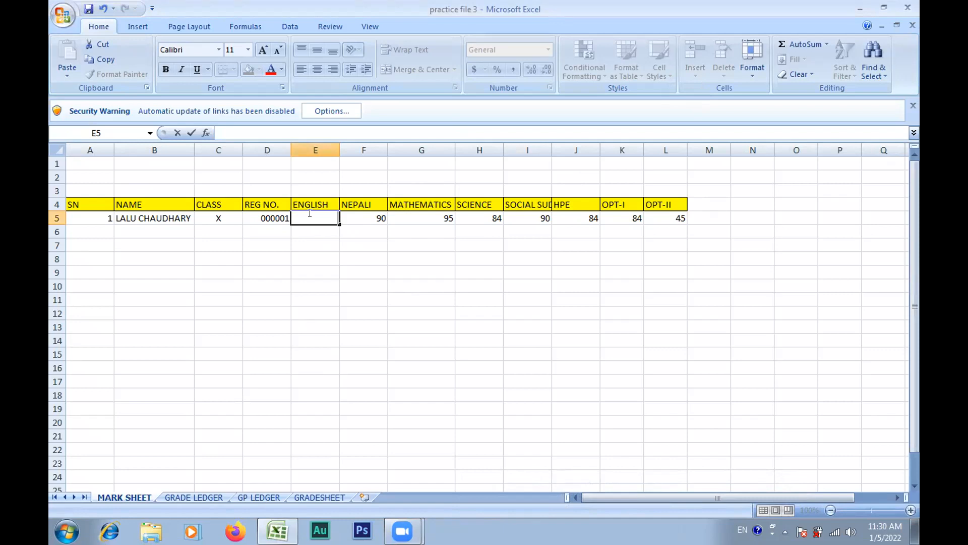
pyautogui.write('75')
pyautogui.press('BackSpace')
pyautogui.write('69')
pyautogui.press('BackSpace')
pyautogui.press('BackSpace')
pyautogui.press('BackSpace')
pyautogui.write('69')
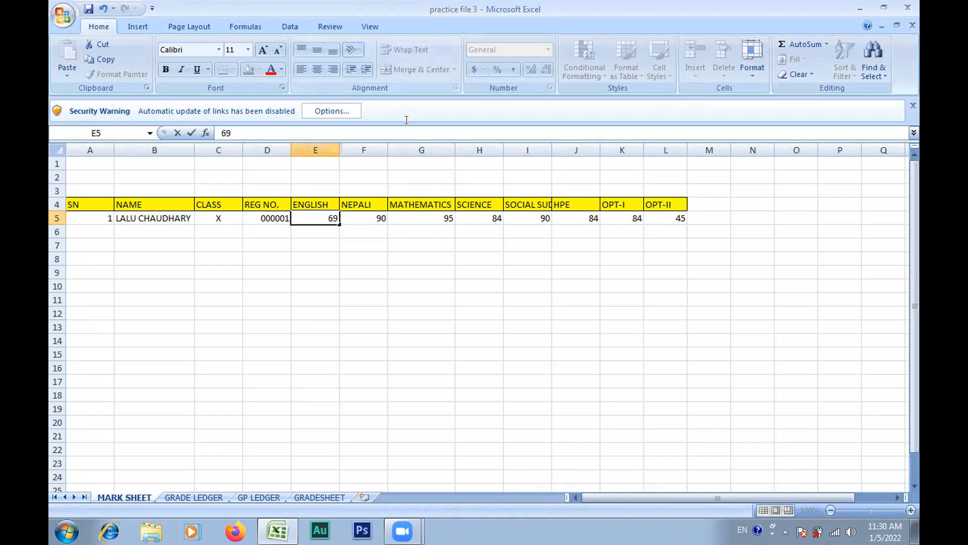
# Review the English grade formula in the GRADE LEDGER, then clear the subject grades in E5:L5
pyautogui.click(203, 495)
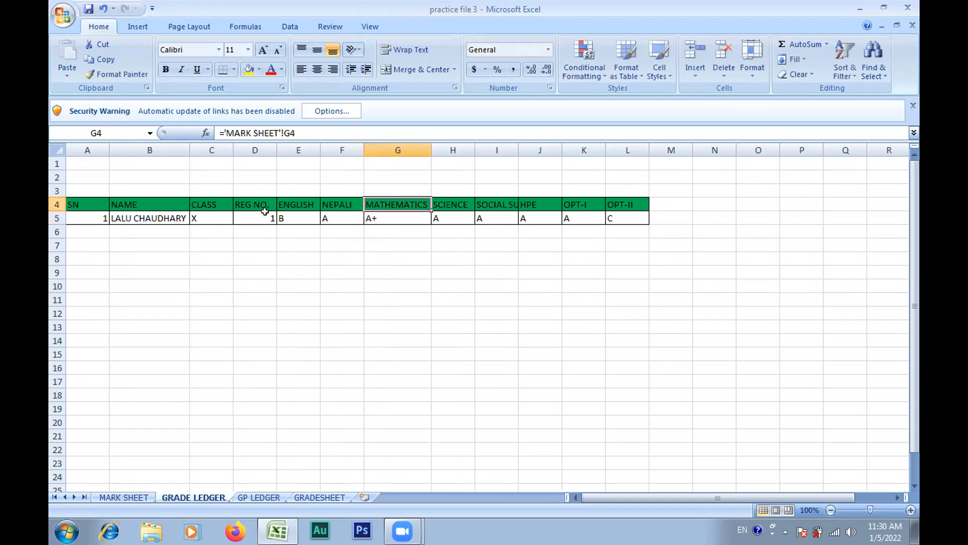
pyautogui.click(265, 214)
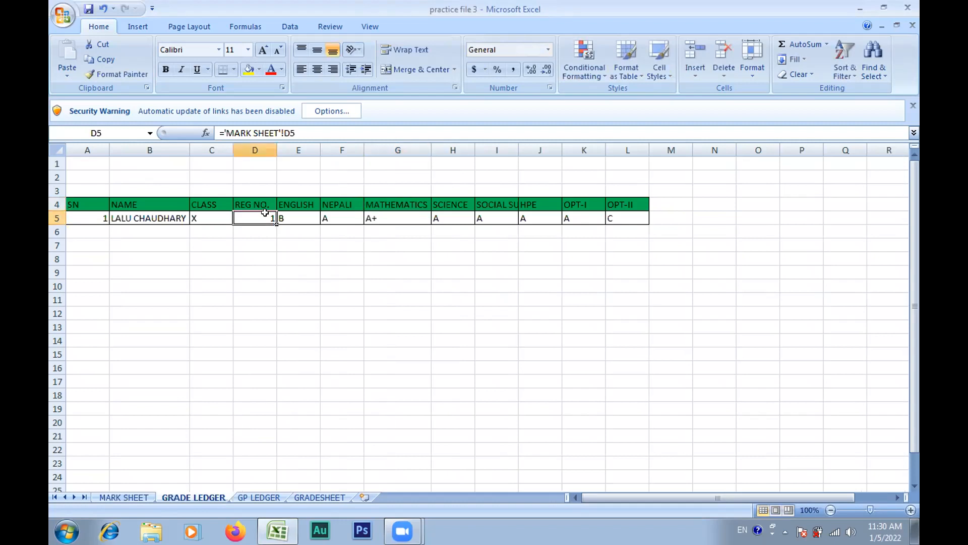
pyautogui.click(294, 215)
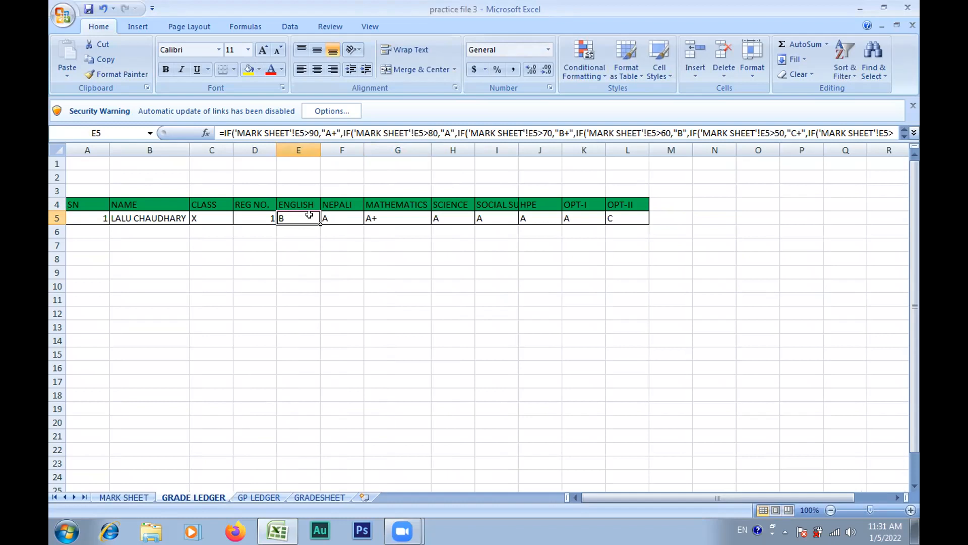
pyautogui.moveTo(309, 215); pyautogui.dragTo(623, 220)
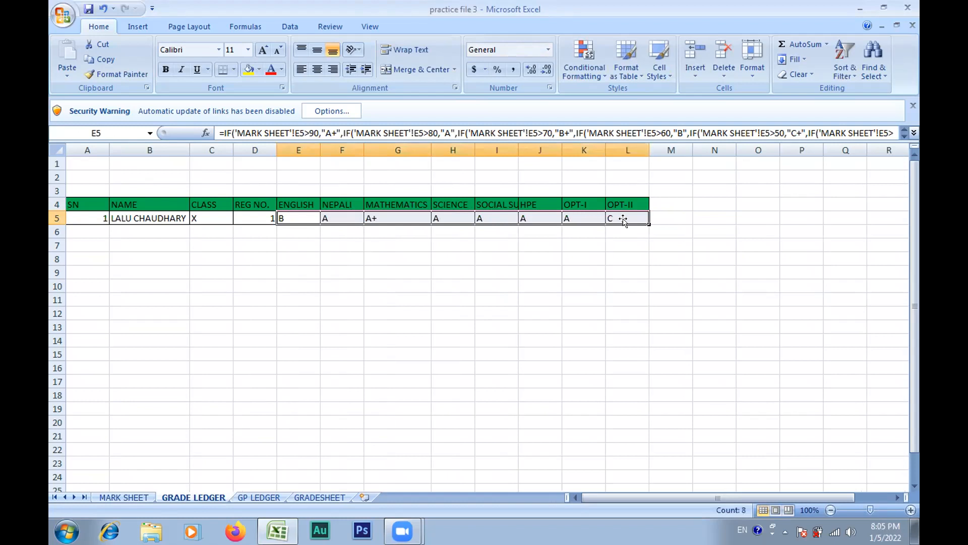
pyautogui.press('Delete')
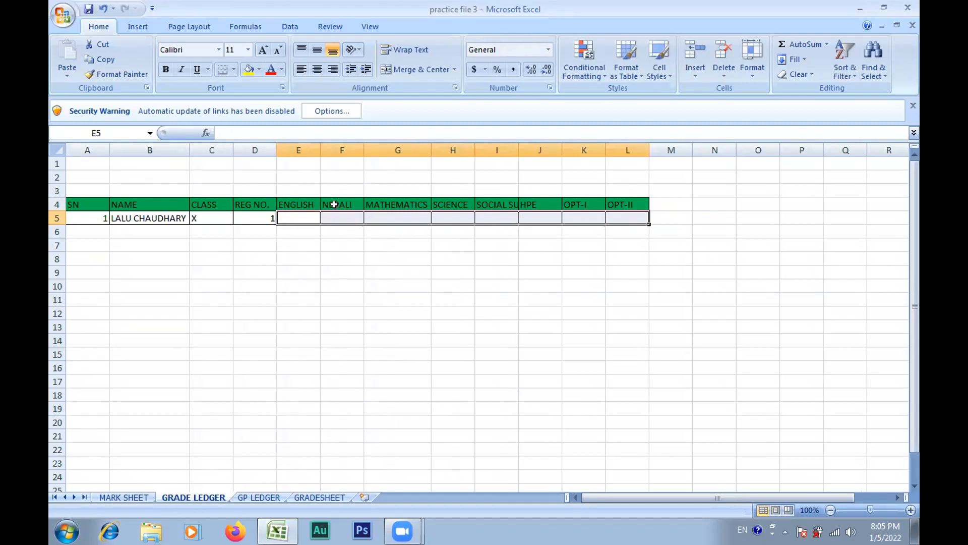
# Start an IF formula in the GRADE LEDGER's E5 with the logical test 'MARK SHEET'!E5>=90
pyautogui.click(284, 215)
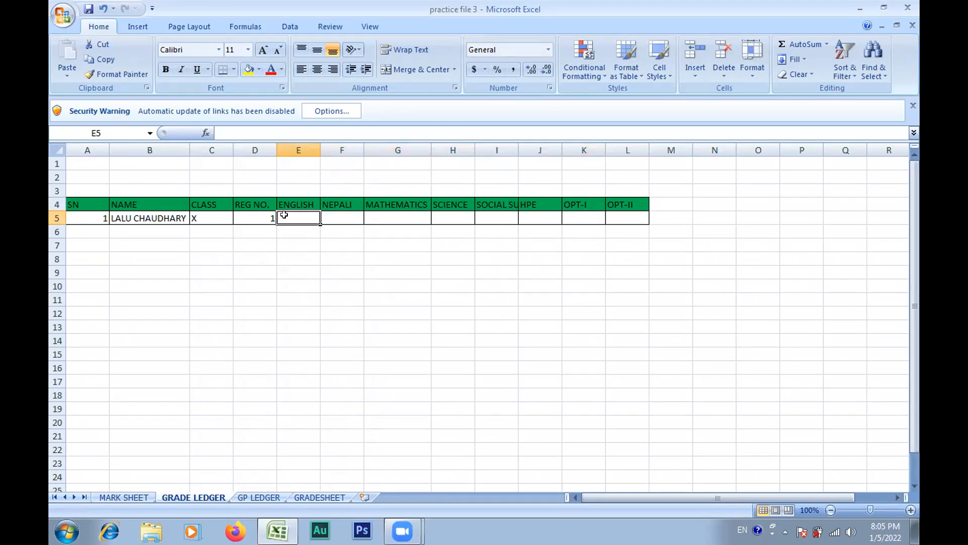
pyautogui.write('=')
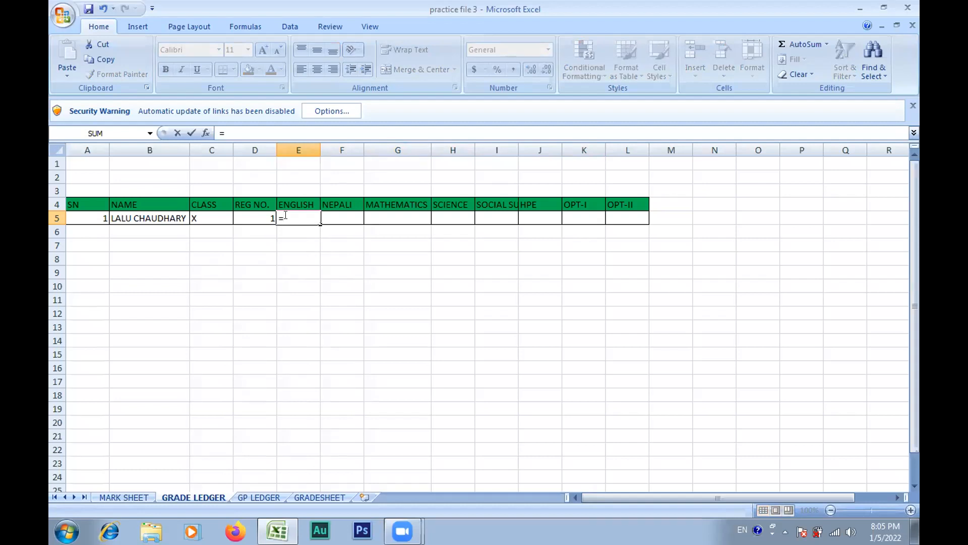
pyautogui.write('if')
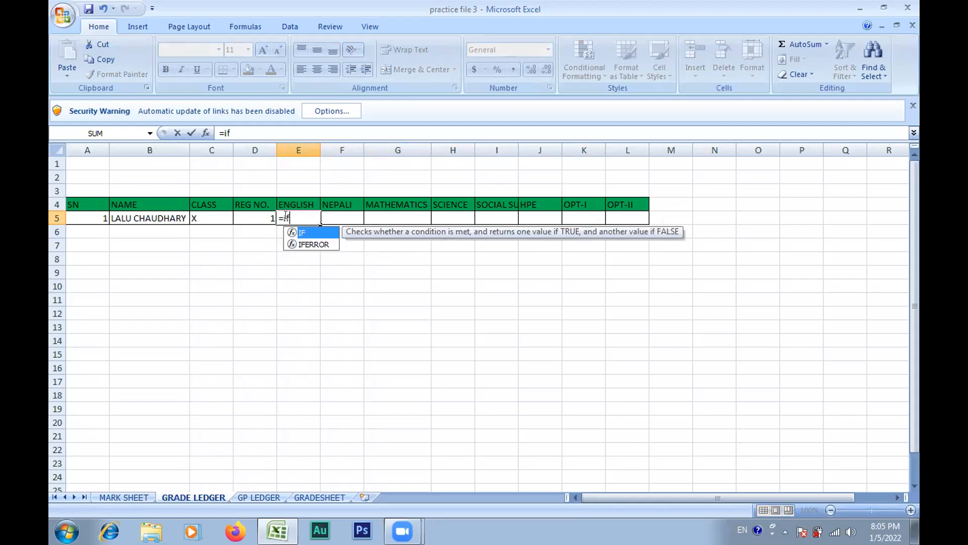
pyautogui.press('Tab')
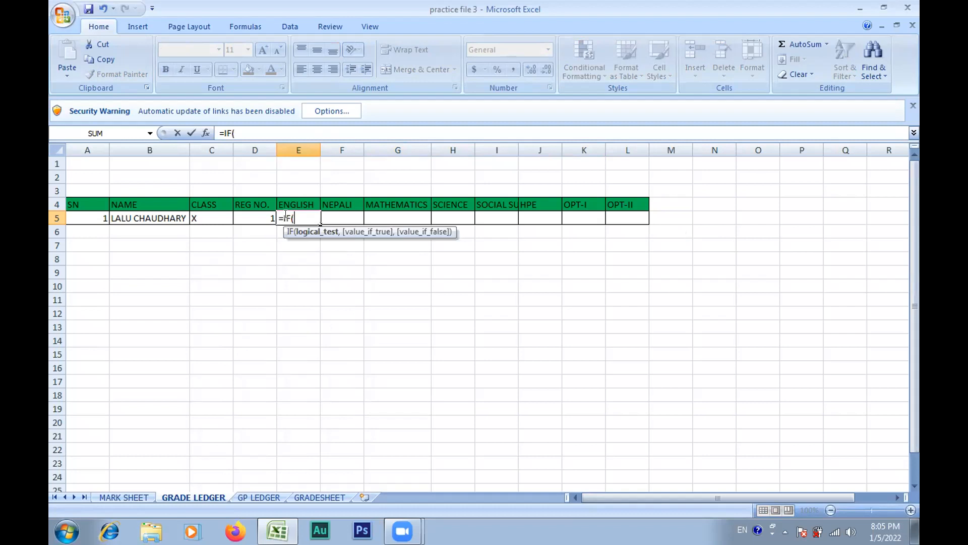
pyautogui.click(120, 497)
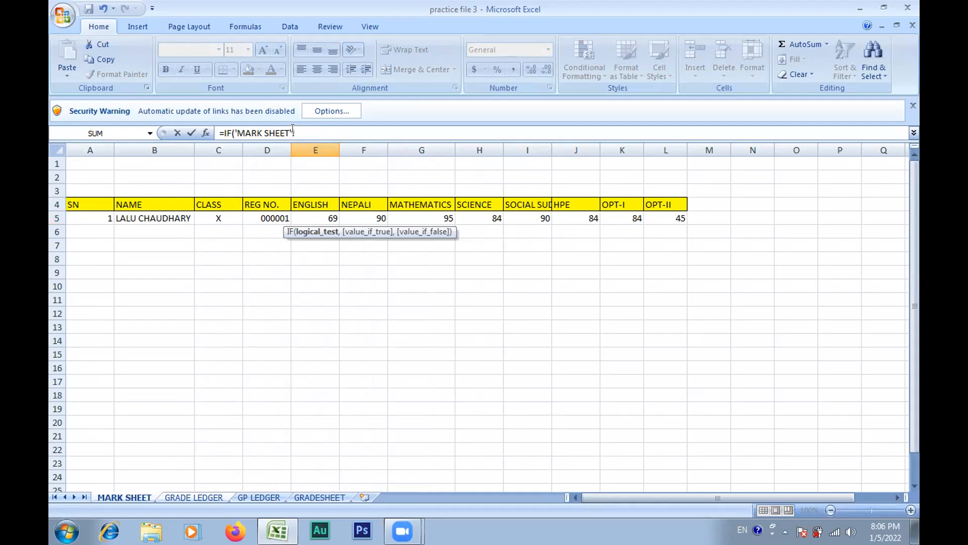
pyautogui.click(326, 217)
pyautogui.write('>')
pyautogui.write('=90')
pyautogui.write(',')
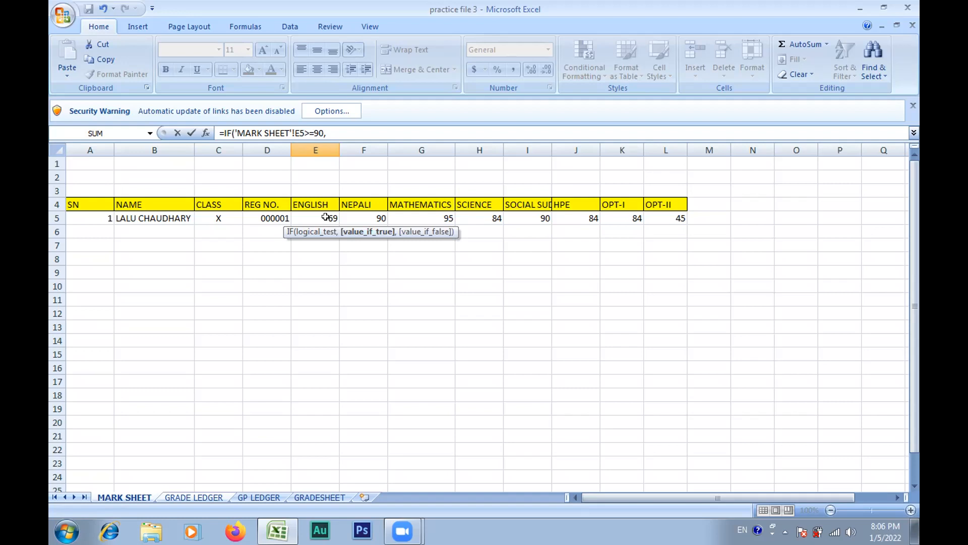
# Set the value if true of the >=90 test to "A" and continue to the value if false
pyautogui.write('"a')
pyautogui.press('BackSpace')
pyautogui.write('A')
pyautogui.write(',')
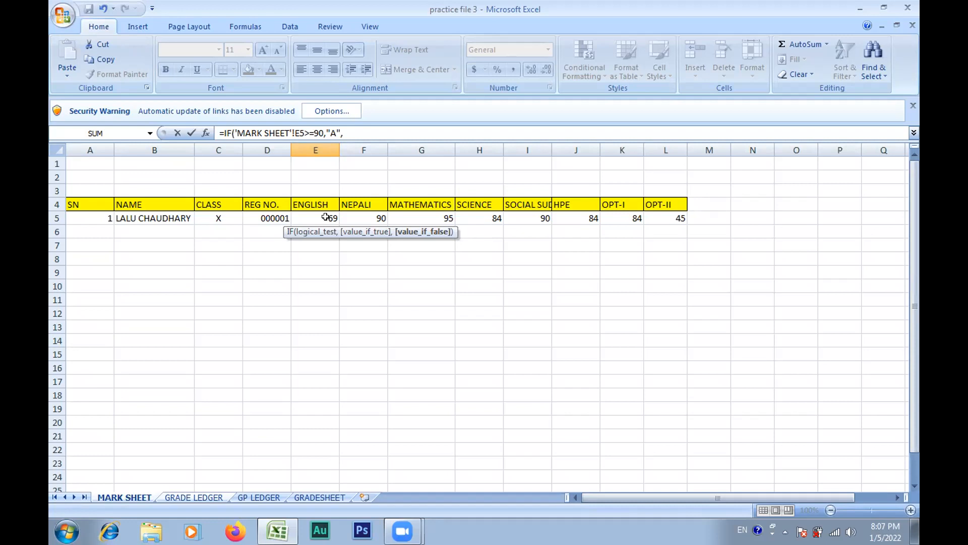
# Copy the formula's IF('MARK SHEET'!E5>=90,"A", part without the equals sign and append it twice as nested conditions
pyautogui.click(342, 131)
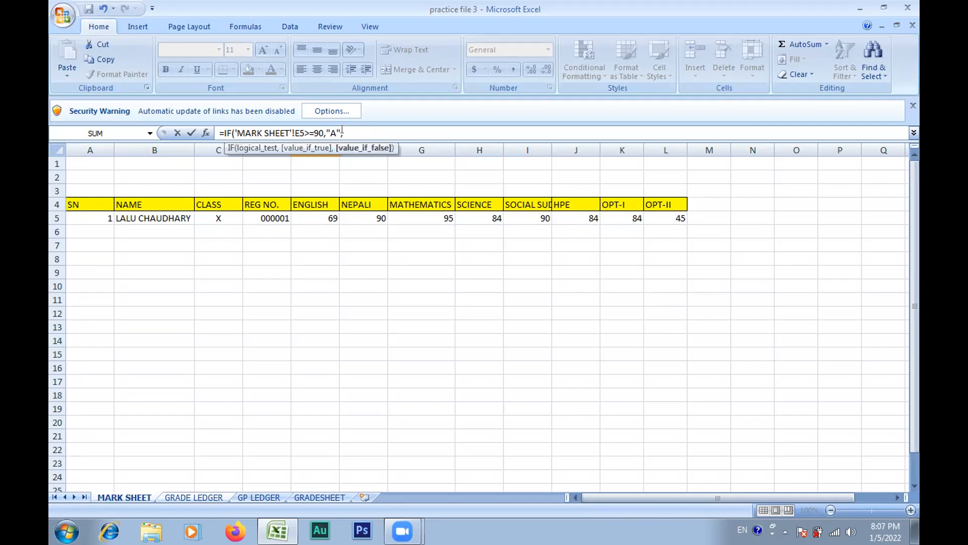
pyautogui.hotkey('shift', 'Left')
pyautogui.hotkey('shift', 'Left')
pyautogui.hotkey('shift', 'Left')
pyautogui.hotkey('shift', 'Left')
pyautogui.hotkey('shift', 'Left')
pyautogui.hotkey('shift', 'Left')
pyautogui.hotkey('shift', 'Left')
pyautogui.hotkey('shift', 'Left')
pyautogui.hotkey('shift', 'Left')
pyautogui.hotkey('shift', 'Left')
pyautogui.hotkey('shift', 'Left')
pyautogui.hotkey('shift', 'Left')
pyautogui.hotkey('shift', 'Left')
pyautogui.hotkey('shift', 'Left')
pyautogui.hotkey('shift', 'Left')
pyautogui.hotkey('shift', 'Left')
pyautogui.hotkey('shift', 'Left')
pyautogui.hotkey('shift', 'Left')
pyautogui.hotkey('shift', 'Left')
pyautogui.hotkey('shift', 'Left')
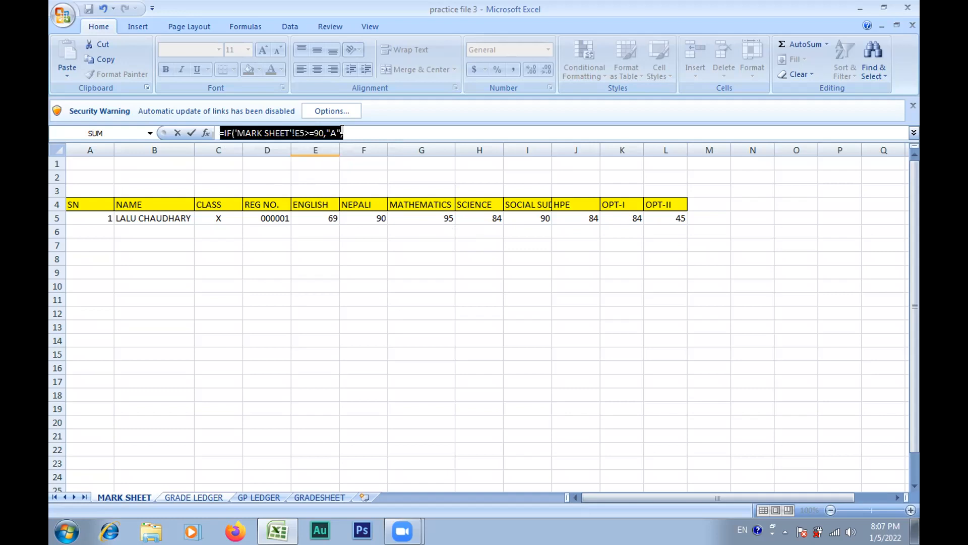
pyautogui.press('Left')
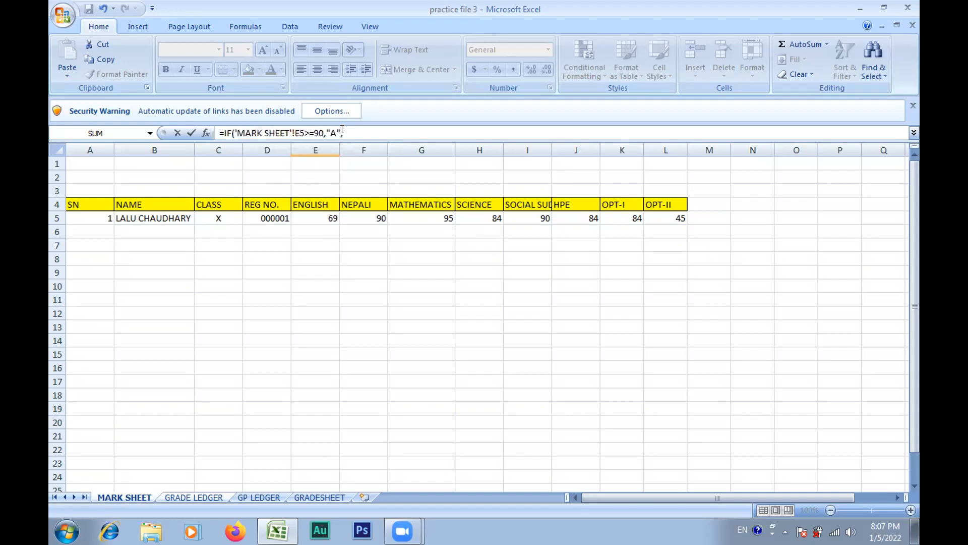
pyautogui.hotkey('shift', 'Right')
pyautogui.hotkey('shift', 'Right')
pyautogui.hotkey('shift', 'Right')
pyautogui.hotkey('shift', 'Right')
pyautogui.hotkey('shift', 'Right')
pyautogui.hotkey('shift', 'Right')
pyautogui.hotkey('shift', 'Right')
pyautogui.hotkey('shift', 'Right')
pyautogui.hotkey('shift', 'Right')
pyautogui.hotkey('shift', 'Right')
pyautogui.hotkey('shift', 'Right')
pyautogui.hotkey('shift', 'Right')
pyautogui.hotkey('shift', 'Right')
pyautogui.hotkey('shift', 'Right')
pyautogui.hotkey('shift', 'Right')
pyautogui.hotkey('shift', 'Right')
pyautogui.hotkey('shift', 'Right')
pyautogui.hotkey('shift', 'Right')
pyautogui.hotkey('shift', 'Right')
pyautogui.hotkey('shift', 'Right')
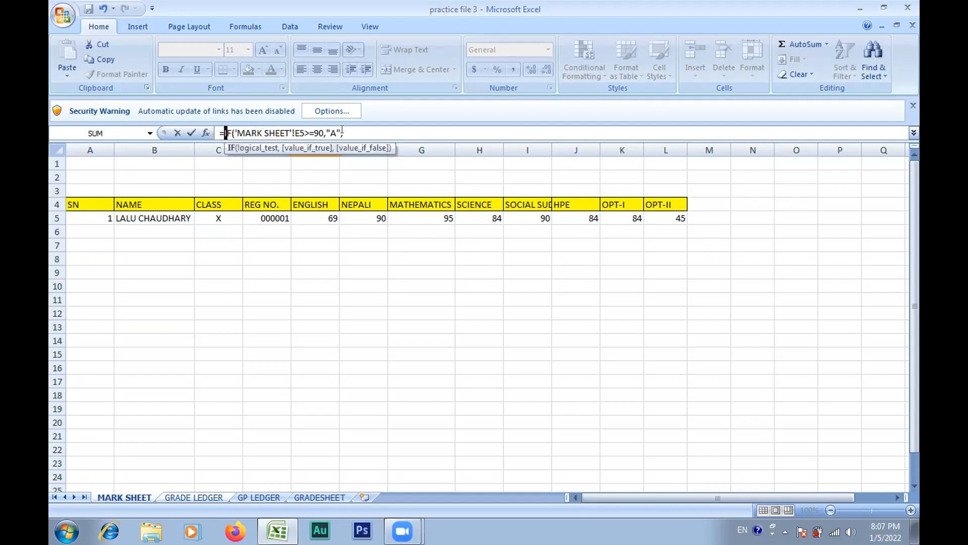
pyautogui.hotkey('shift', 'Right')
pyautogui.hotkey('shift', 'Right')
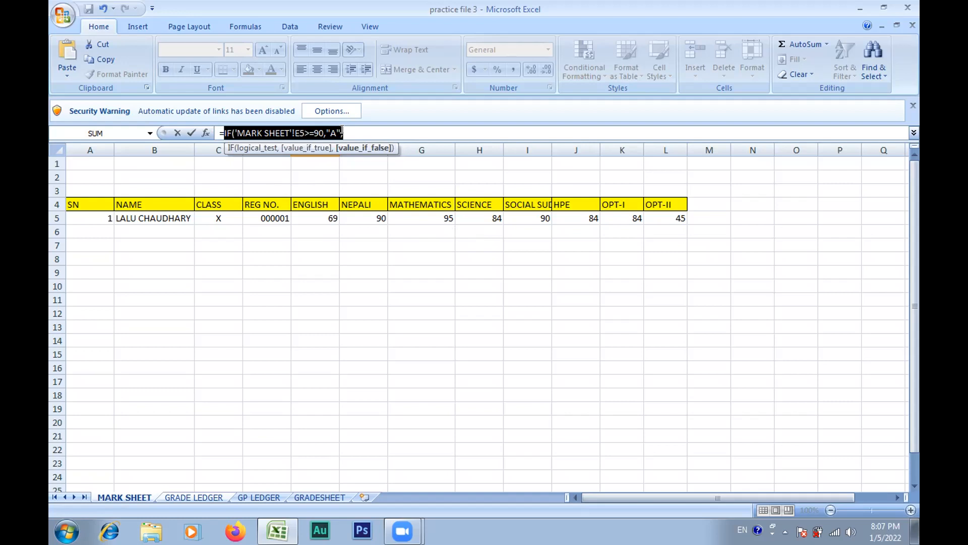
pyautogui.press('Right')
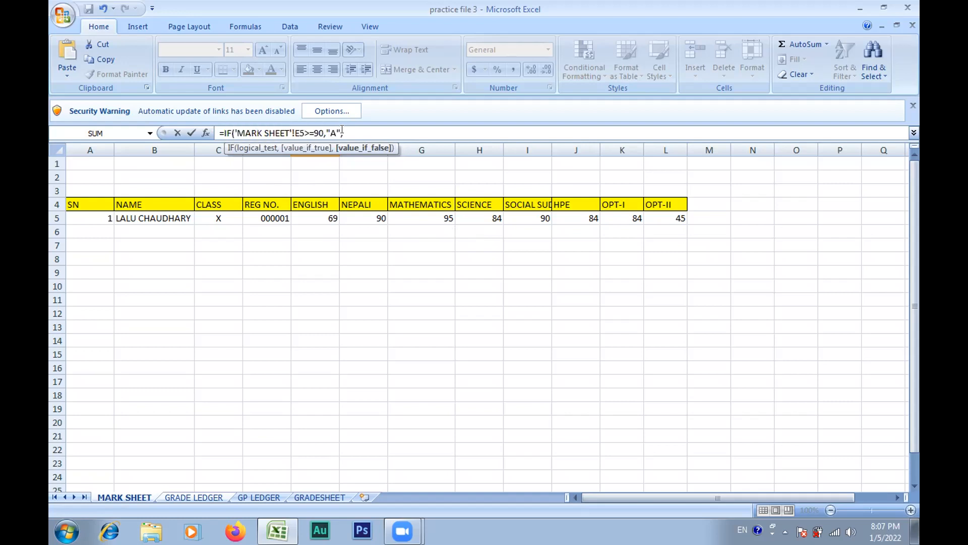
pyautogui.hotkey('ctrl', 'v')
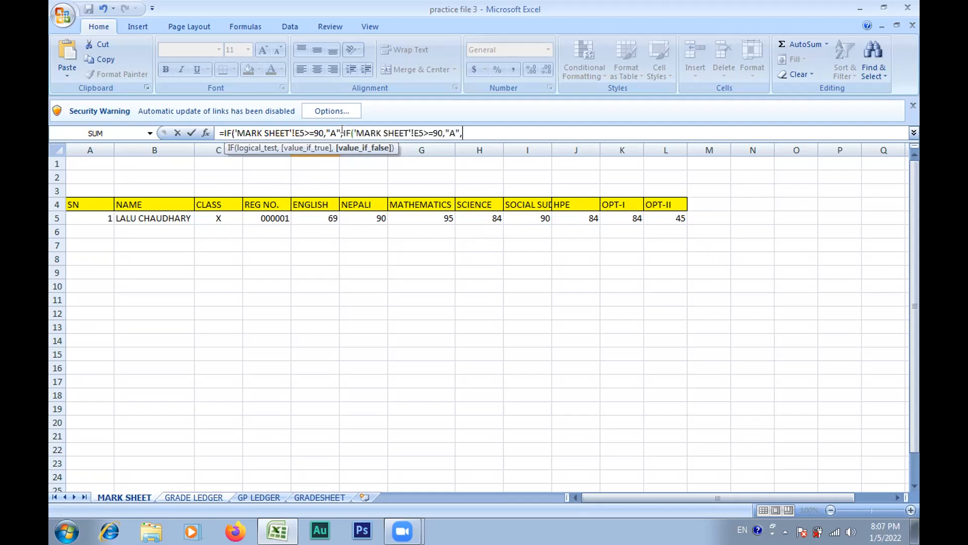
pyautogui.hotkey('ctrl', 'v')
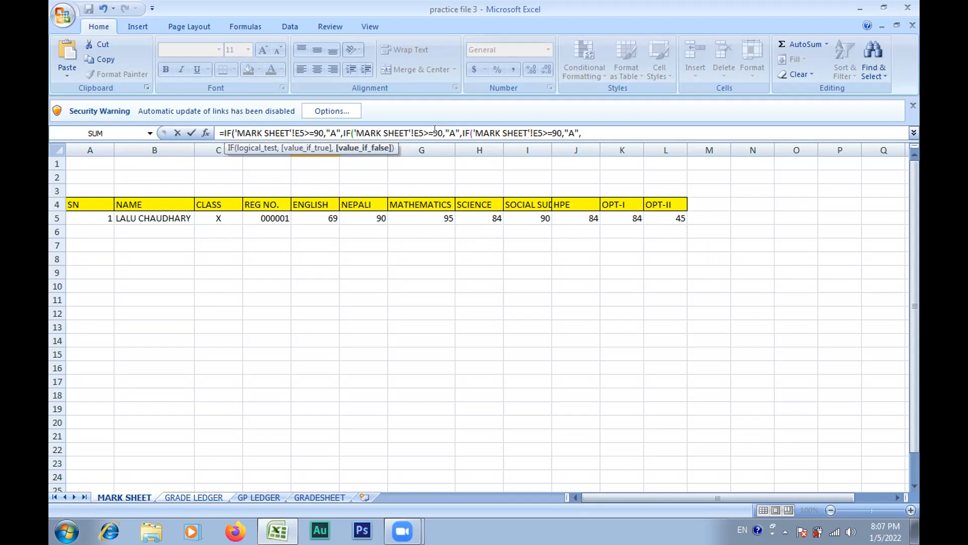
# Change the second IF condition to >=80 with the grade "B"
pyautogui.click(435, 132)
pyautogui.press('BackSpace')
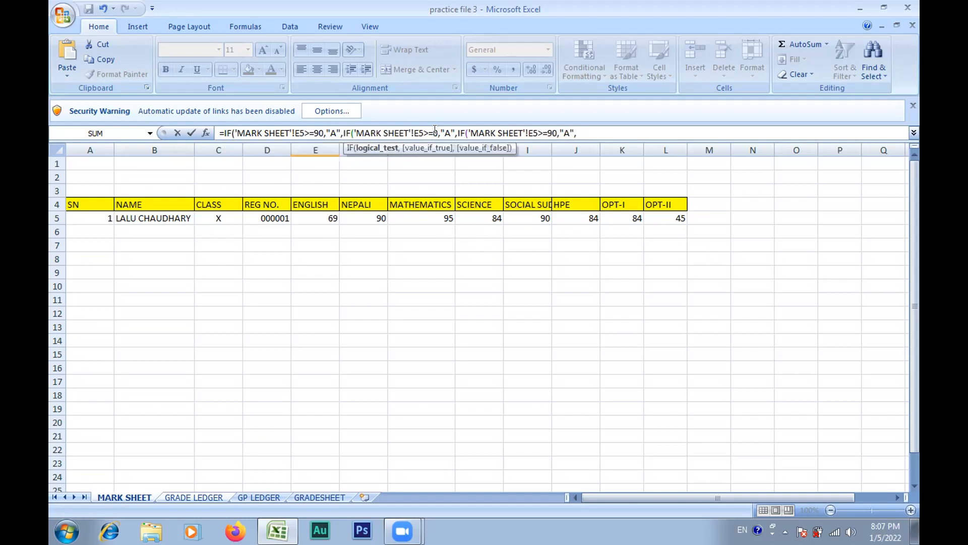
pyautogui.write('8')
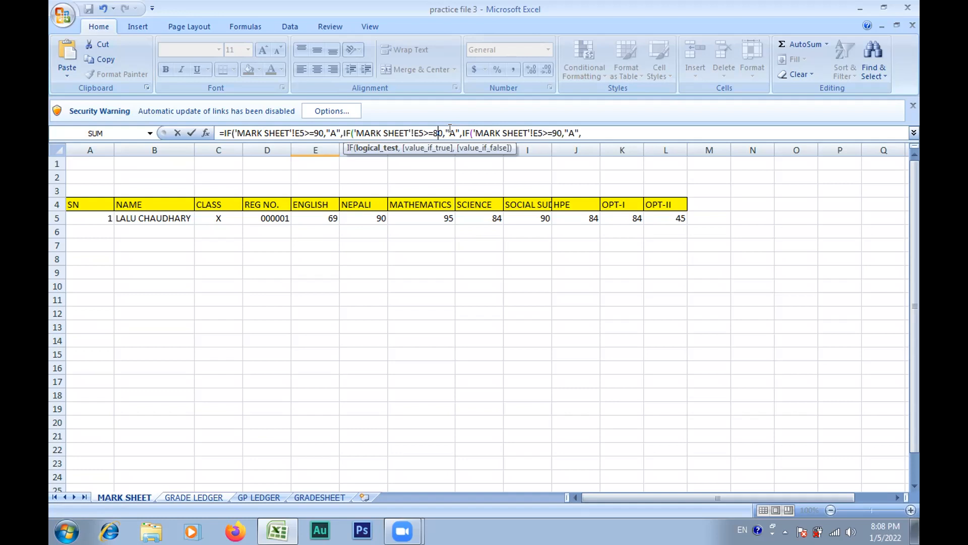
pyautogui.press('BackSpace')
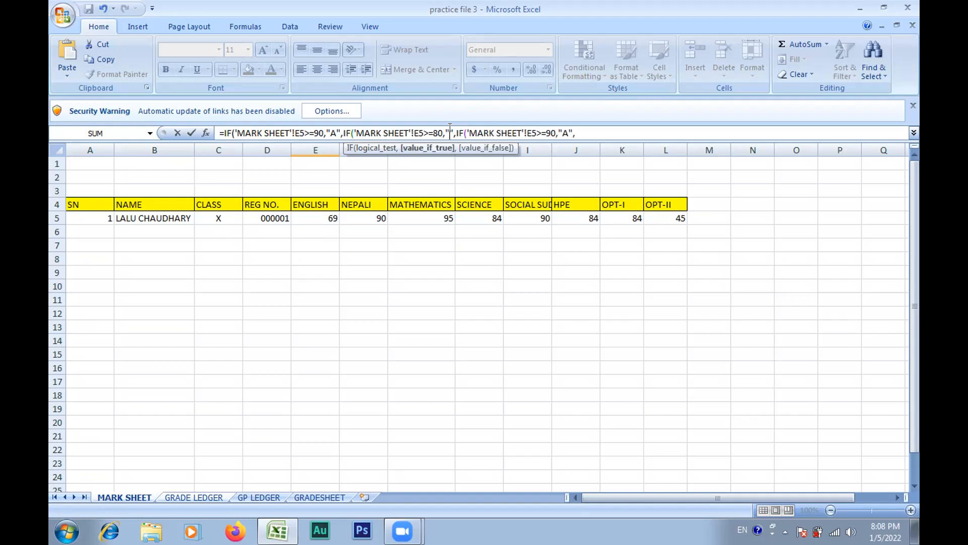
pyautogui.write('b')
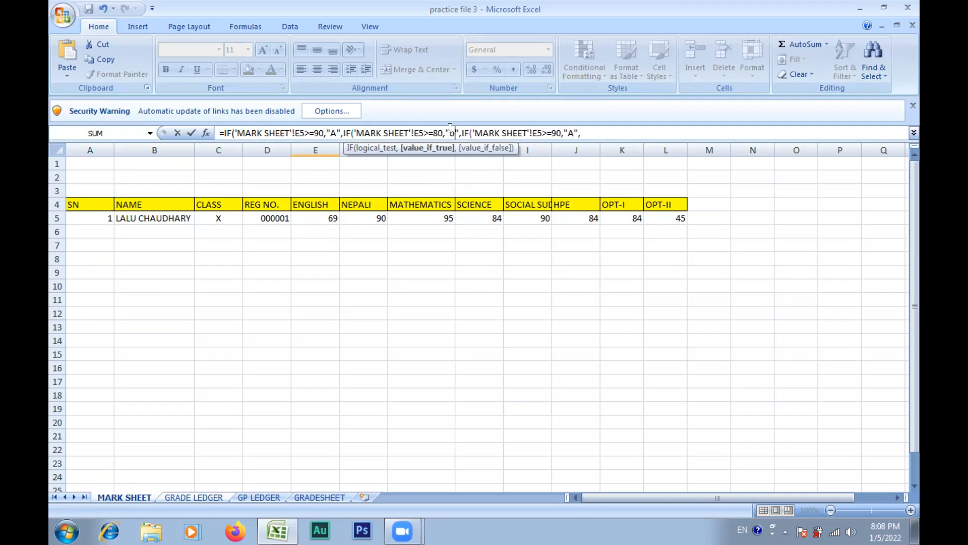
pyautogui.press('BackSpace')
pyautogui.write('B')
# Change the third IF condition to >=70 with the grade "C"
pyautogui.click(553, 130)
pyautogui.press('BackSpace')
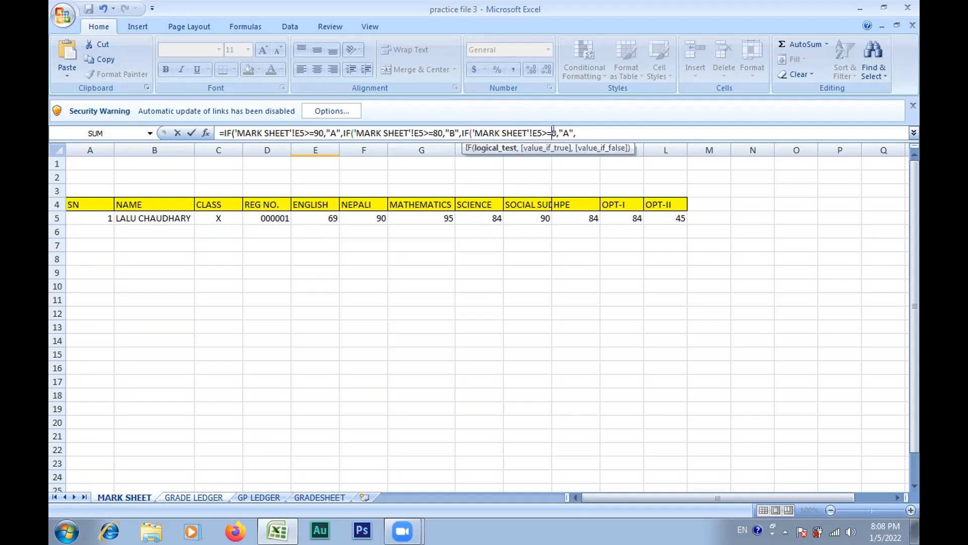
pyautogui.write('70')
pyautogui.click(570, 126)
pyautogui.press('BackSpace')
pyautogui.write('C')
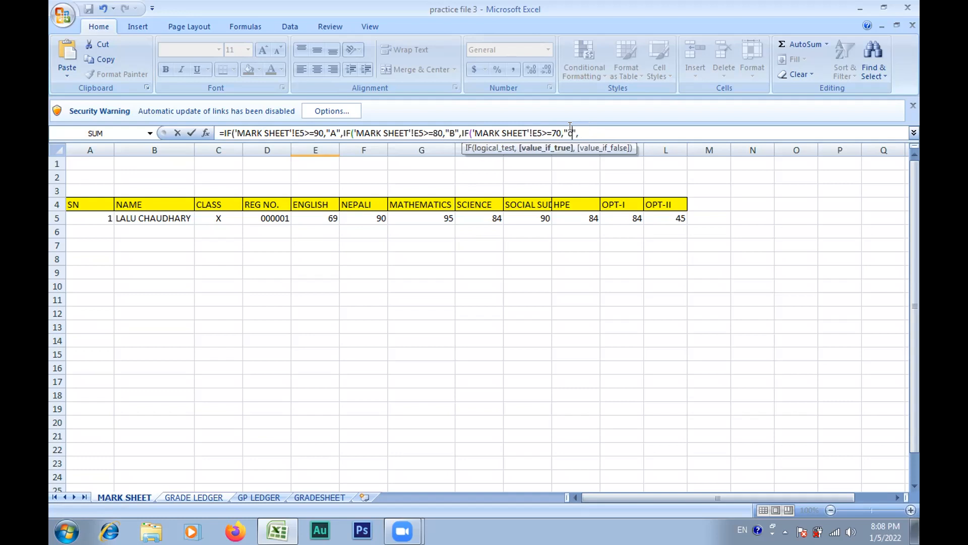
pyautogui.press('BackSpace')
pyautogui.write('C",')
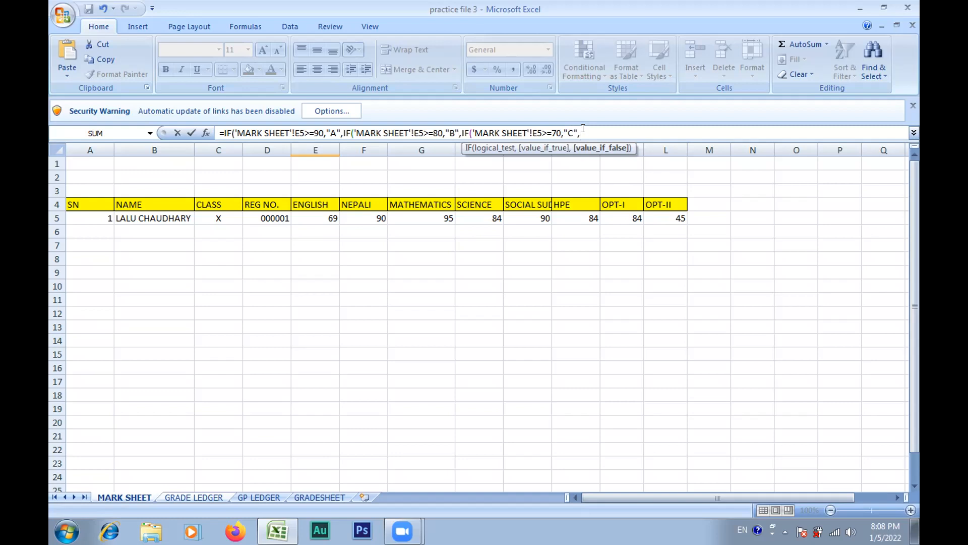
pyautogui.write(')')
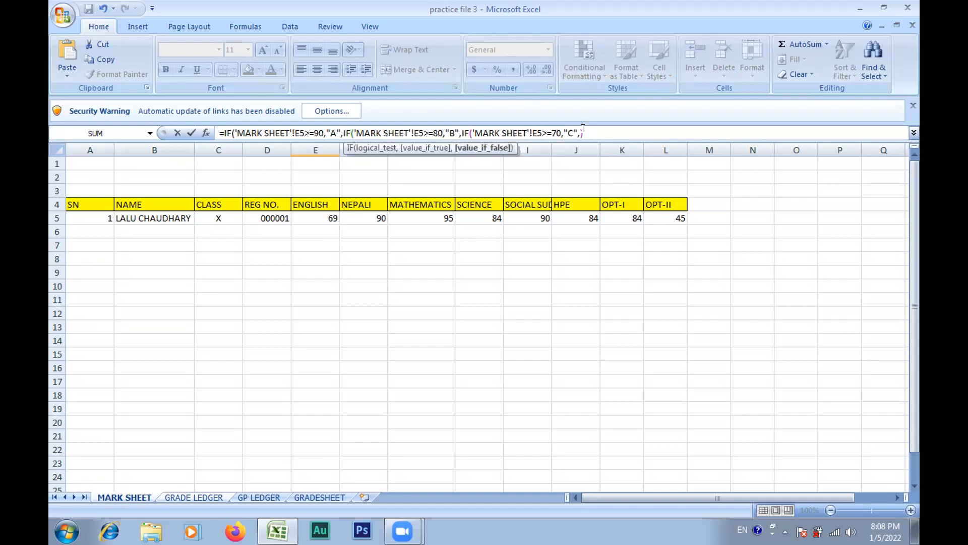
pyautogui.write(')')
pyautogui.press('BackSpace')
pyautogui.press('BackSpace')
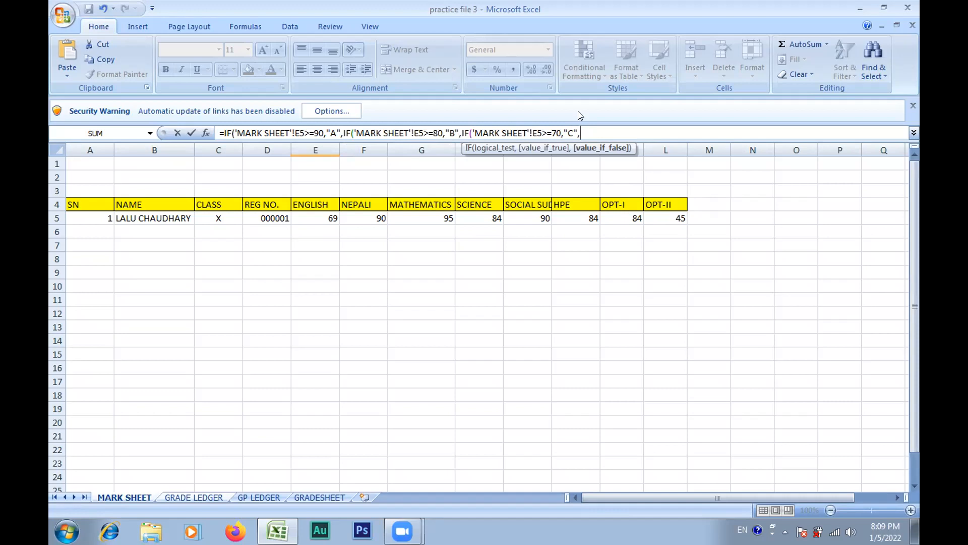
pyautogui.click(571, 132)
pyautogui.press('BackSpace')
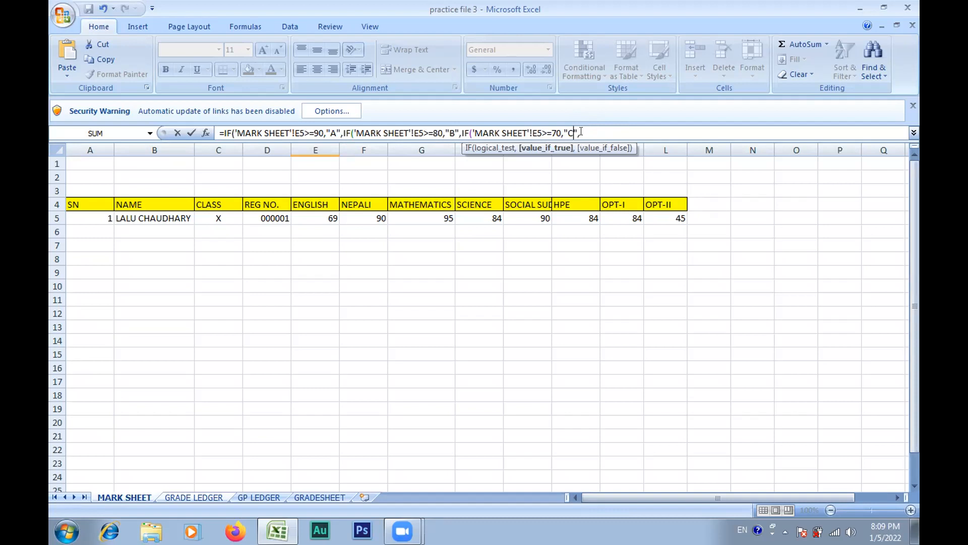
pyautogui.click(581, 132)
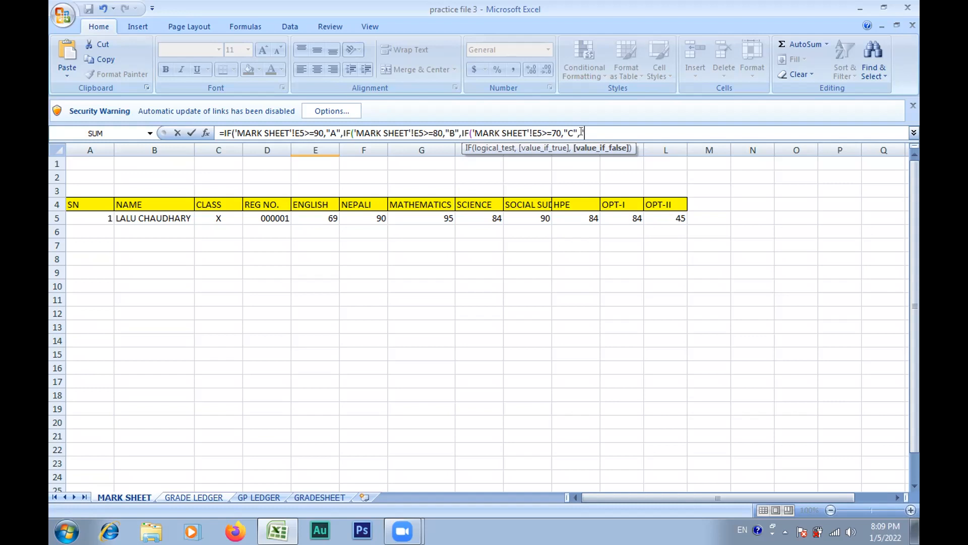
# Finish the formula with "FAIL" as the last value if false, close all three IF functions and enter it
pyautogui.write('IF')
pyautogui.write('A')
pyautogui.write('I')
pyautogui.write('L"')
pyautogui.write(')))')
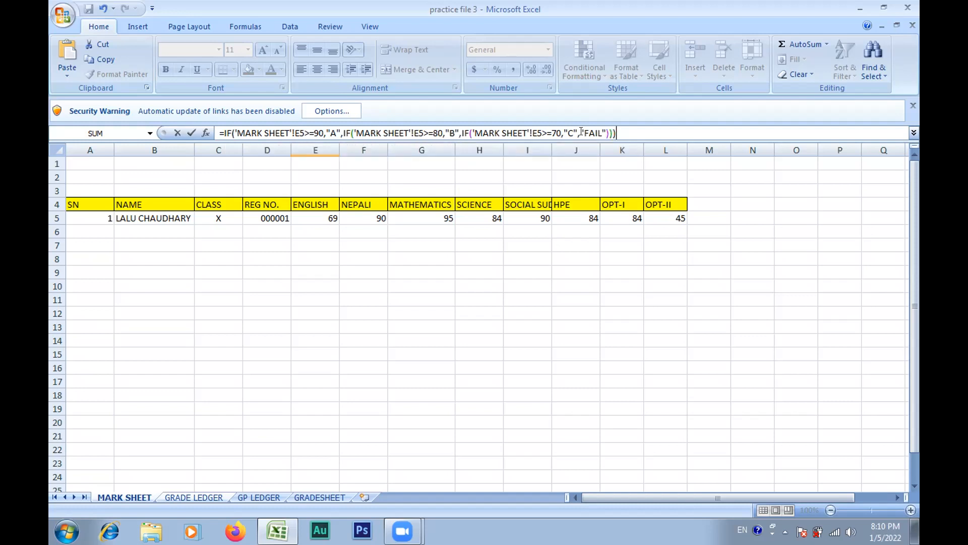
pyautogui.press('Return')
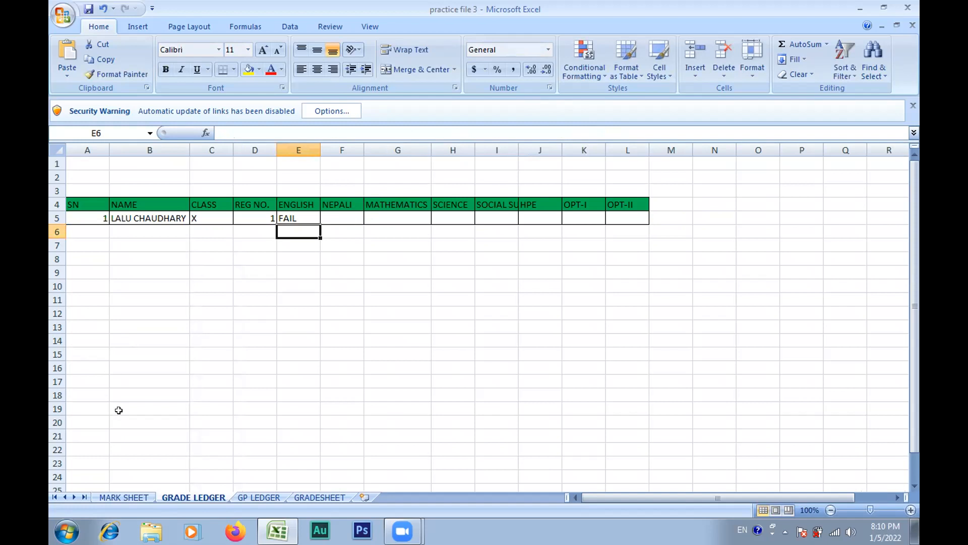
pyautogui.click(119, 498)
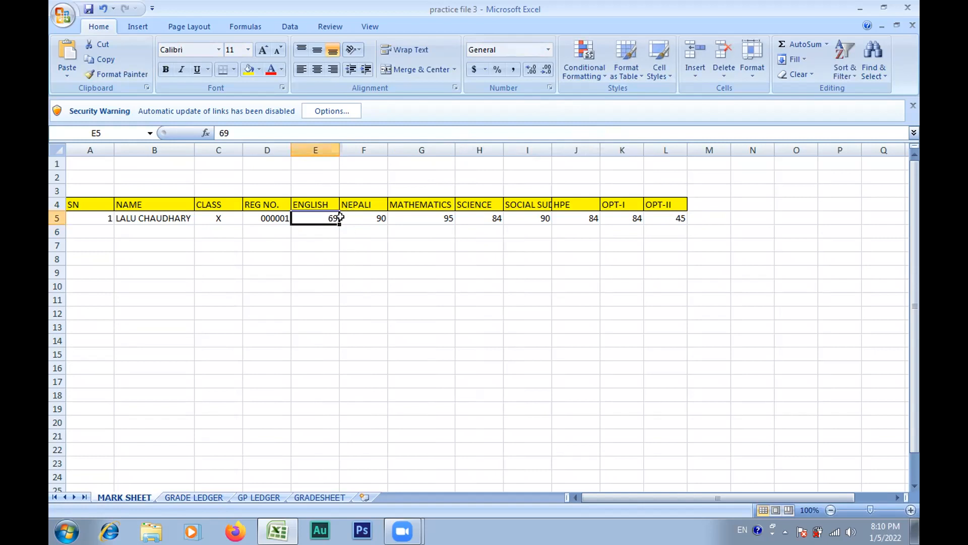
pyautogui.moveTo(337, 222); pyautogui.dragTo(668, 238)
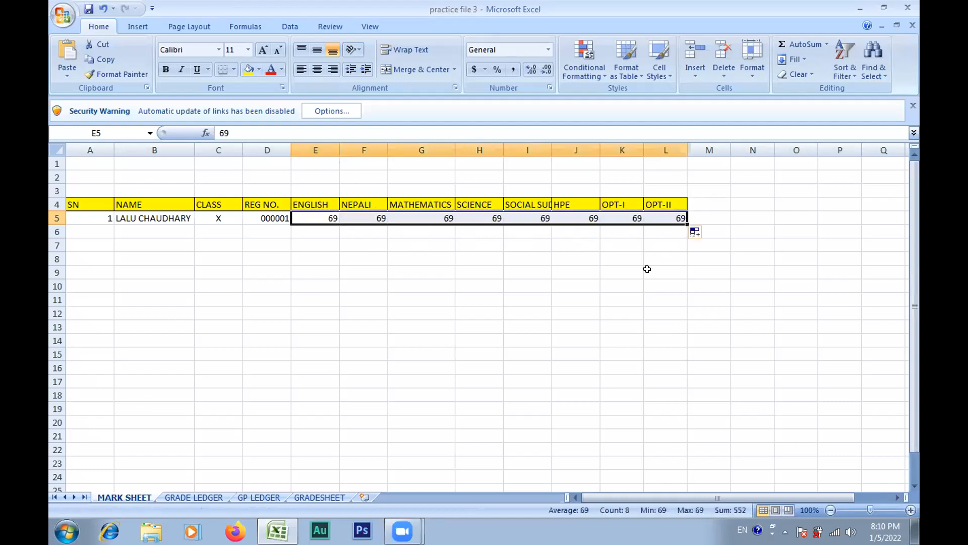
pyautogui.click(183, 498)
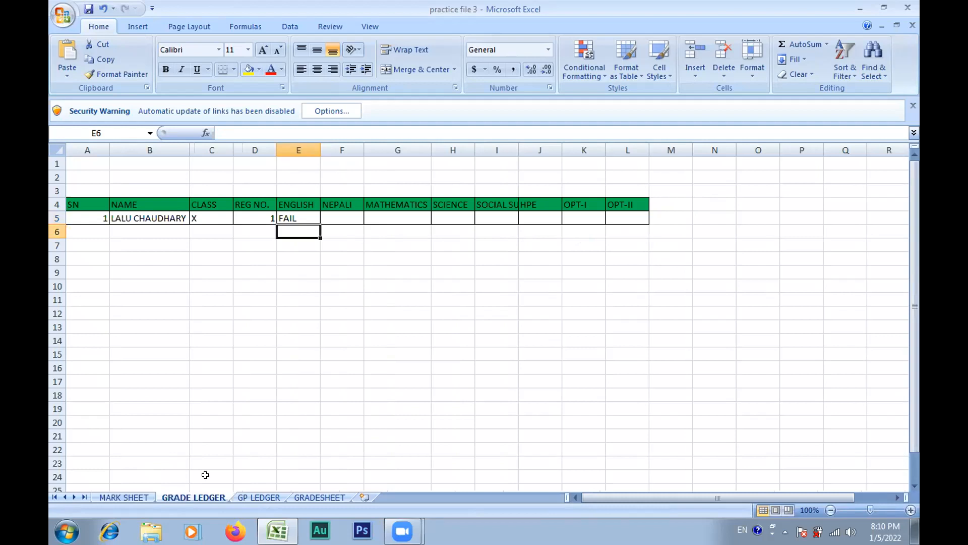
pyautogui.click(339, 216)
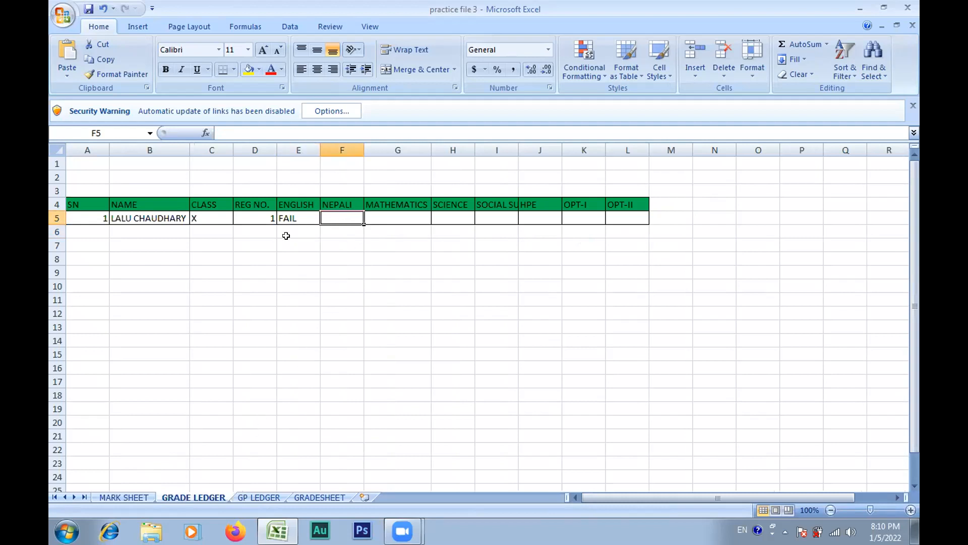
pyautogui.click(126, 498)
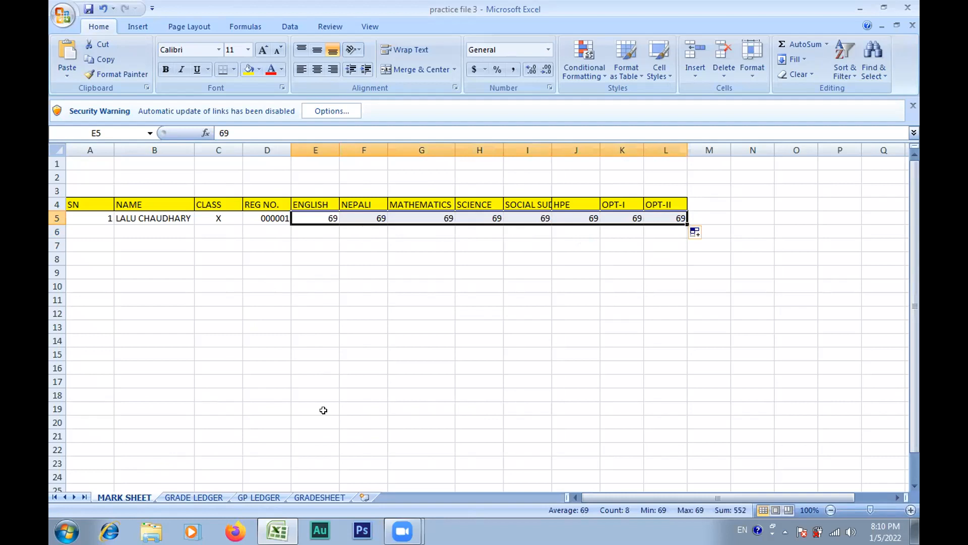
pyautogui.hotkey('ctrl', 'z')
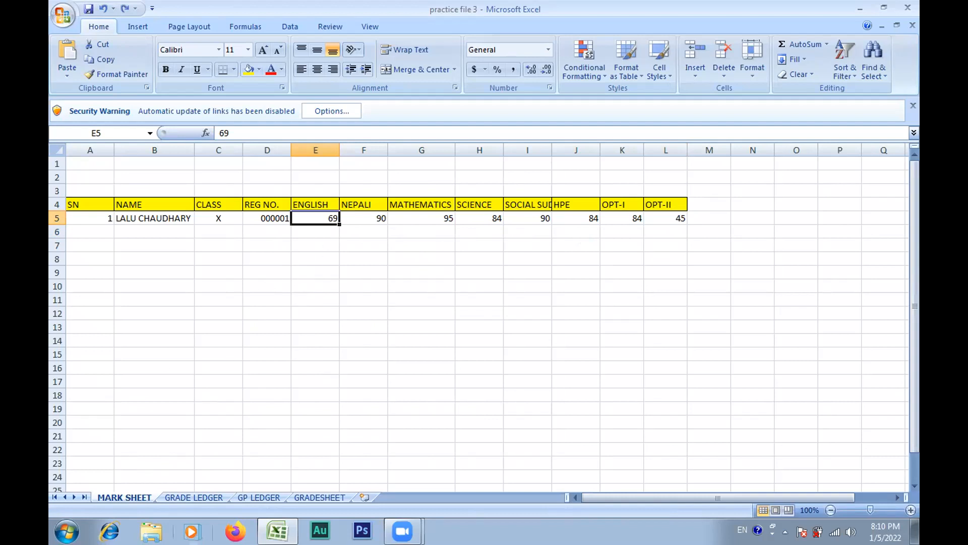
# Fill the English grade formula in the GRADE LEDGER across row 5 through OPT-II
pyautogui.click(187, 497)
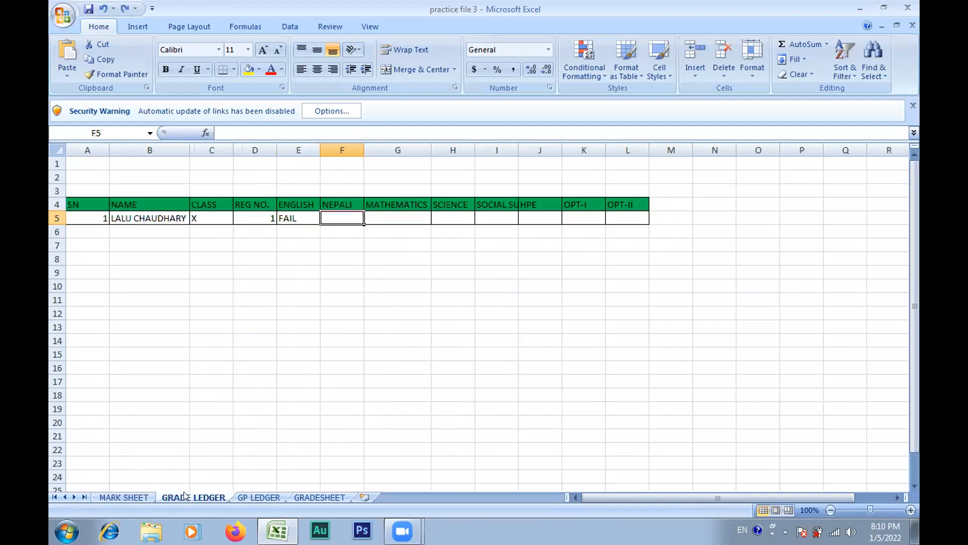
pyautogui.click(309, 212)
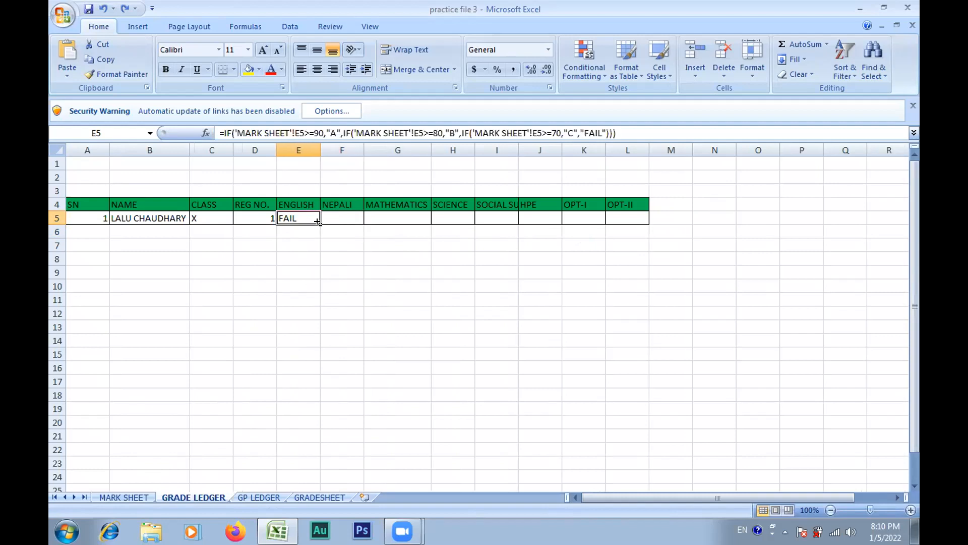
pyautogui.moveTo(319, 222)
pyautogui.mouseDown()
pyautogui.moveTo(360, 223)
pyautogui.moveTo(285, 220)
pyautogui.moveTo(315, 218)
pyautogui.mouseUp()
pyautogui.moveTo(319, 221); pyautogui.dragTo(648, 228)
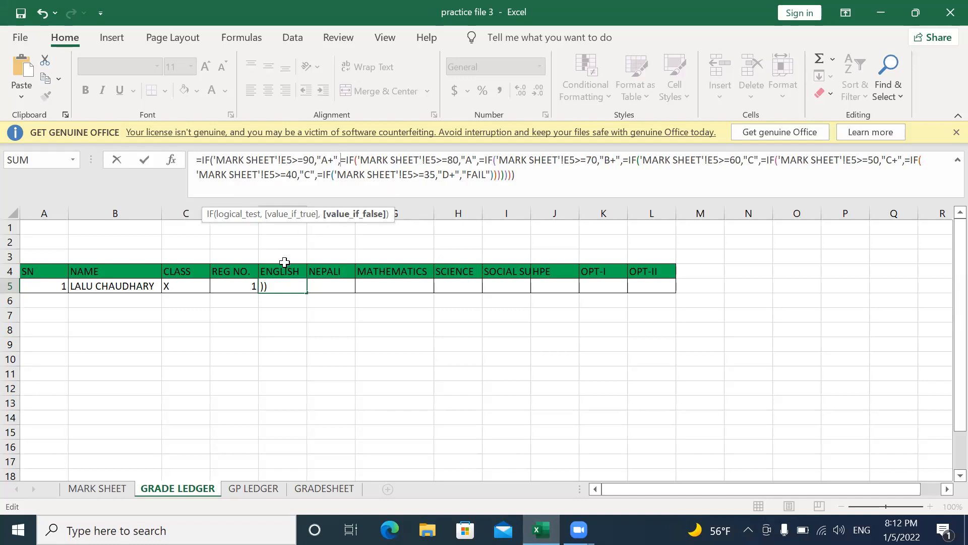
# In the English grade formula in E5, delete everything after =IF('MARK SHEET'!E5>=90,"A+",
pyautogui.doubleClick(276, 287)
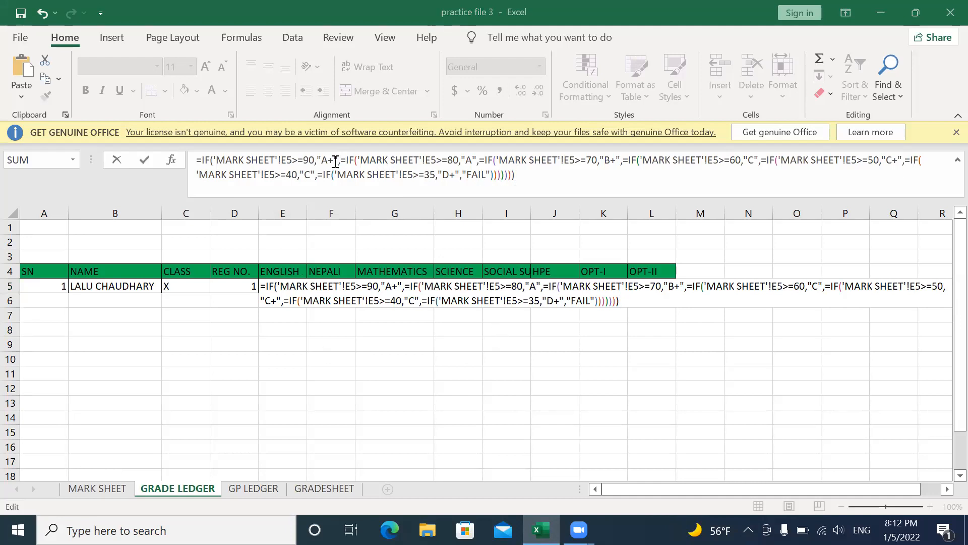
pyautogui.click(534, 179)
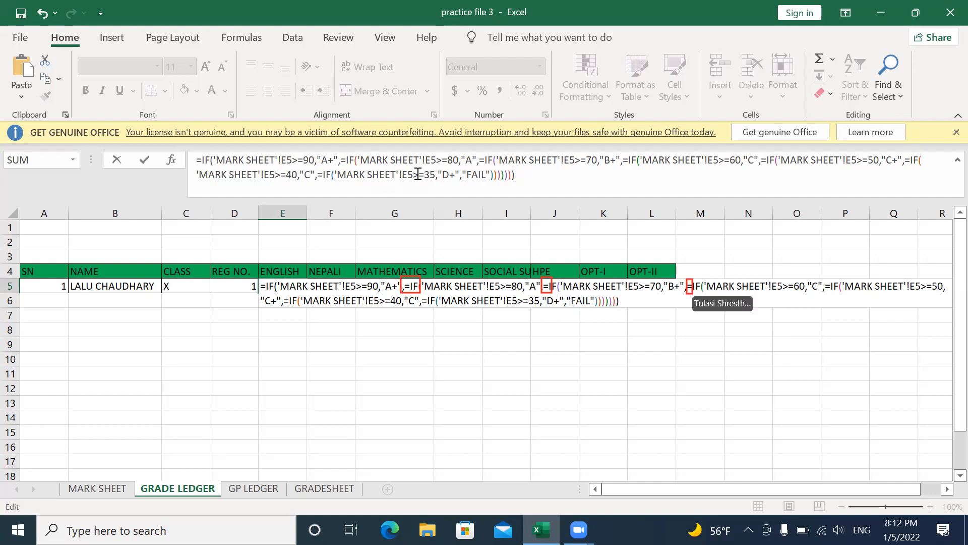
pyautogui.hotkey('shift', 'Left')
pyautogui.hotkey('shift', 'Left')
pyautogui.hotkey('shift', 'Left')
pyautogui.hotkey('shift', 'Left')
pyautogui.hotkey('shift', 'Left')
pyautogui.hotkey('shift', 'Left')
pyautogui.hotkey('shift', 'Left')
pyautogui.hotkey('shift', 'Left')
pyautogui.hotkey('shift', 'Left')
pyautogui.hotkey('shift', 'Left')
pyautogui.hotkey('shift', 'Left')
pyautogui.hotkey('shift', 'Left')
pyautogui.hotkey('shift', 'Left')
pyautogui.hotkey('shift', 'Left')
pyautogui.hotkey('shift', 'Left')
pyautogui.hotkey('shift', 'Left')
pyautogui.hotkey('shift', 'Left')
pyautogui.hotkey('shift', 'Left')
pyautogui.hotkey('shift', 'Left')
pyautogui.hotkey('shift', 'Left')
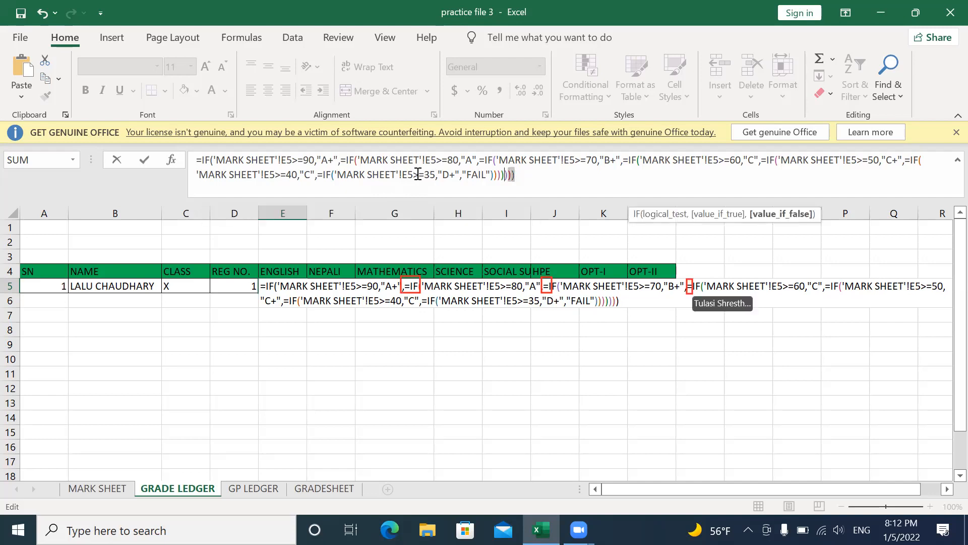
pyautogui.hotkey('shift', 'Left')
pyautogui.hotkey('shift', 'Left')
pyautogui.hotkey('shift', 'Left')
pyautogui.hotkey('shift', 'Left')
pyautogui.hotkey('shift', 'Left')
pyautogui.hotkey('shift', 'Left')
pyautogui.hotkey('shift', 'Left')
pyautogui.hotkey('shift', 'Left')
pyautogui.hotkey('shift', 'Left')
pyautogui.hotkey('shift', 'Left')
pyautogui.hotkey('shift', 'Left')
pyautogui.hotkey('shift', 'Left')
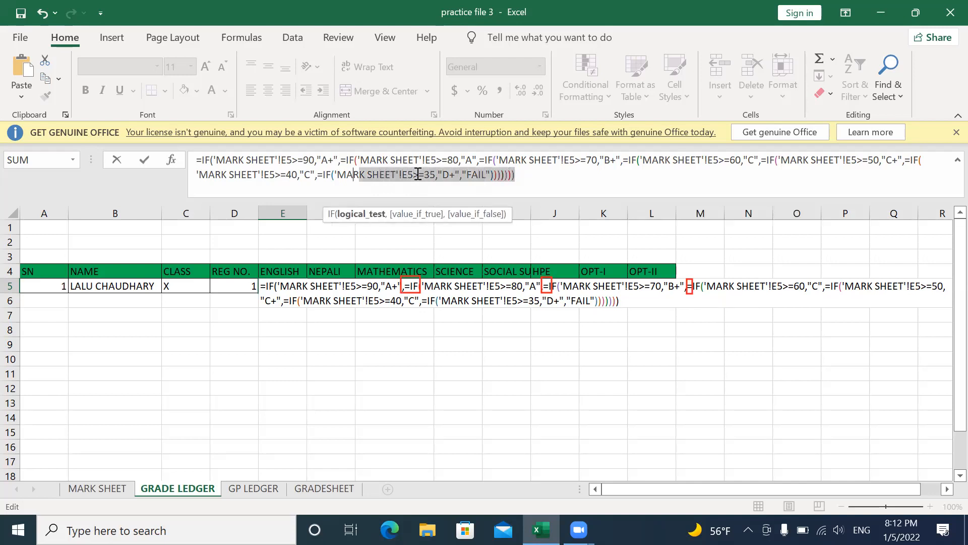
pyautogui.hotkey('shift', 'Left')
pyautogui.hotkey('shift', 'Left')
pyautogui.hotkey('shift', 'Left')
pyautogui.hotkey('shift', 'Left')
pyautogui.hotkey('shift', 'Left')
pyautogui.hotkey('shift', 'Left')
pyautogui.hotkey('shift', 'Left')
pyautogui.hotkey('shift', 'Left')
pyautogui.hotkey('shift', 'Left')
pyautogui.hotkey('shift', 'Left')
pyautogui.hotkey('shift', 'Left')
pyautogui.hotkey('shift', 'Left')
pyautogui.hotkey('shift', 'Left')
pyautogui.hotkey('shift', 'Left')
pyautogui.hotkey('shift', 'Left')
pyautogui.hotkey('shift', 'Left')
pyautogui.hotkey('shift', 'Left')
pyautogui.hotkey('shift', 'Left')
pyautogui.hotkey('shift', 'Left')
pyautogui.hotkey('shift', 'Left')
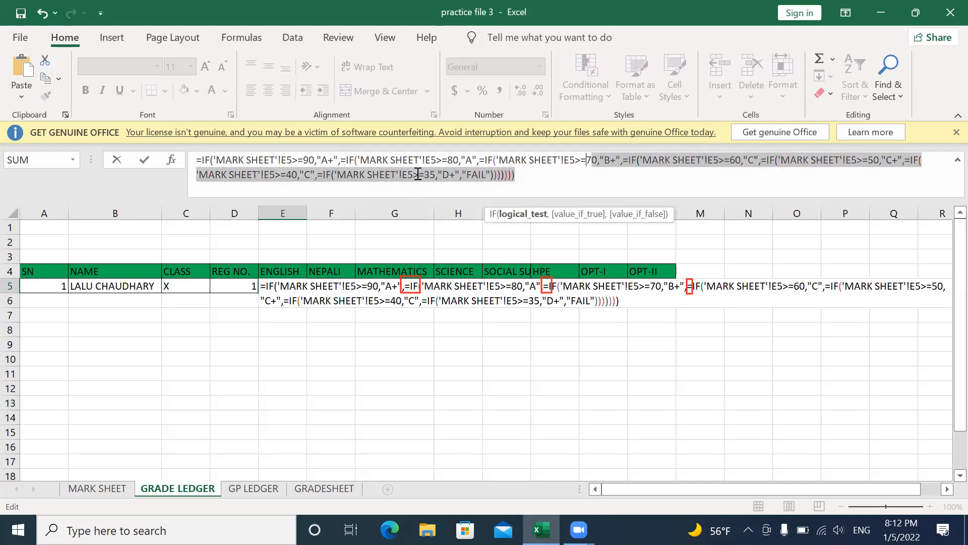
pyautogui.hotkey('shift', 'Left')
pyautogui.hotkey('shift', 'Left')
pyautogui.hotkey('shift', 'Left')
pyautogui.hotkey('shift', 'Left')
pyautogui.hotkey('shift', 'Left')
pyautogui.hotkey('shift', 'Left')
pyautogui.hotkey('shift', 'Left')
pyautogui.hotkey('shift', 'Left')
pyautogui.hotkey('shift', 'Left')
pyautogui.hotkey('shift', 'Left')
pyautogui.hotkey('shift', 'Left')
pyautogui.hotkey('shift', 'Left')
pyautogui.hotkey('shift', 'Left')
pyautogui.hotkey('shift', 'Left')
pyautogui.hotkey('shift', 'Left')
pyautogui.hotkey('shift', 'Left')
pyautogui.hotkey('shift', 'Left')
pyautogui.hotkey('shift', 'Left')
pyautogui.hotkey('shift', 'Left')
pyautogui.hotkey('shift', 'Left')
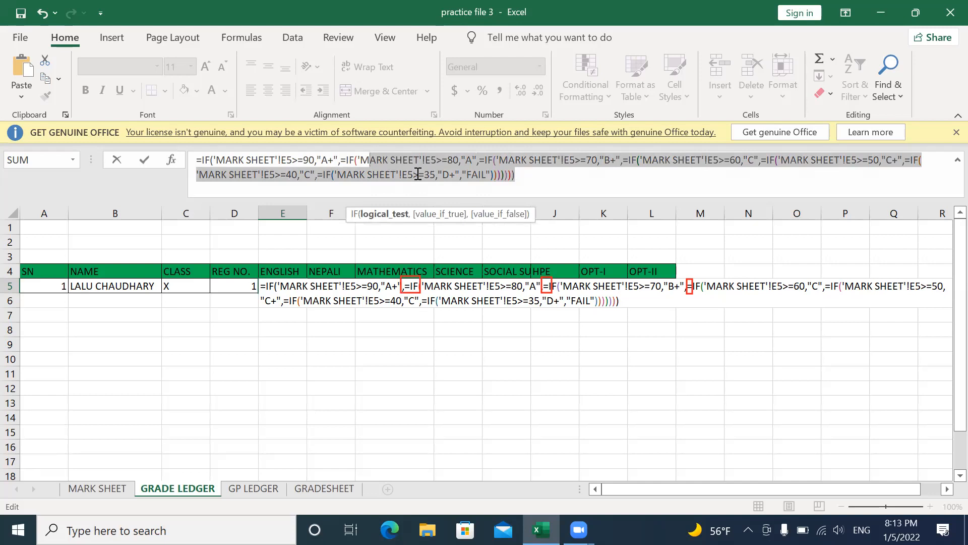
pyautogui.hotkey('shift', 'Left')
pyautogui.hotkey('shift', 'Left')
pyautogui.hotkey('shift', 'Left')
pyautogui.hotkey('shift', 'Left')
pyautogui.hotkey('shift', 'Left')
pyautogui.hotkey('shift', 'Left')
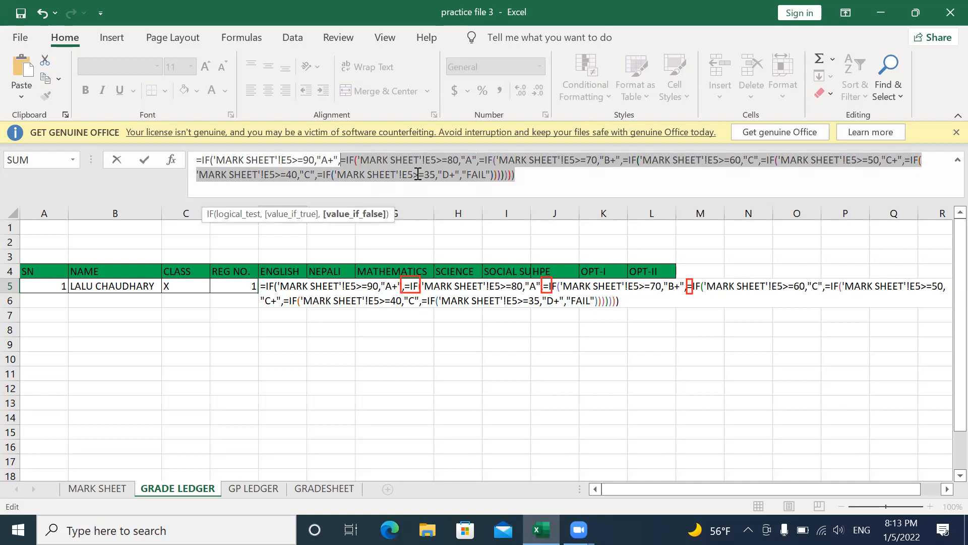
pyautogui.press('BackSpace')
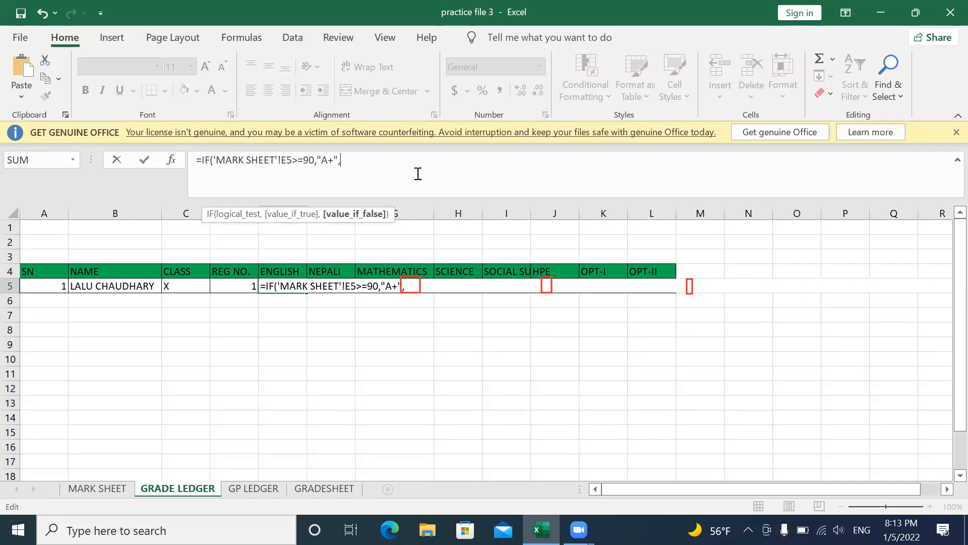
# Copy the IF('MARK SHEET'!E5>=90,"A+", part without the equals sign and append it seven times
pyautogui.hotkey('shift', 'Left')
pyautogui.hotkey('shift', 'Left')
pyautogui.hotkey('shift', 'Left')
pyautogui.hotkey('shift', 'Left')
pyautogui.hotkey('shift', 'Left')
pyautogui.hotkey('shift', 'Left')
pyautogui.hotkey('shift', 'Left')
pyautogui.hotkey('shift', 'Left')
pyautogui.hotkey('shift', 'Left')
pyautogui.hotkey('shift', 'Left')
pyautogui.hotkey('shift', 'Left')
pyautogui.hotkey('shift', 'Left')
pyautogui.hotkey('shift', 'Left')
pyautogui.hotkey('shift', 'Left')
pyautogui.hotkey('shift', 'Left')
pyautogui.hotkey('shift', 'Left')
pyautogui.hotkey('shift', 'Left')
pyautogui.hotkey('shift', 'Left')
pyautogui.hotkey('shift', 'Left')
pyautogui.hotkey('shift', 'Left')
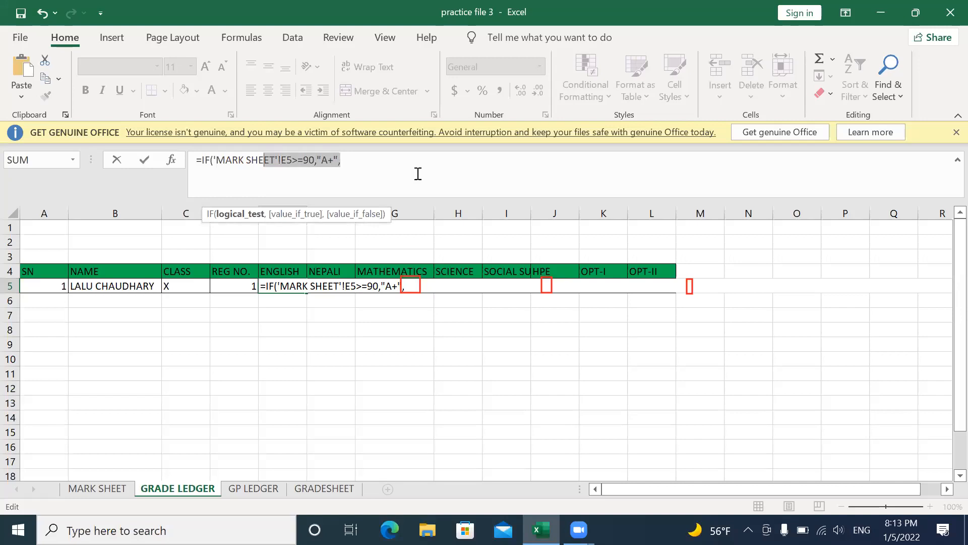
pyautogui.hotkey('shift', 'Left')
pyautogui.hotkey('shift', 'Left')
pyautogui.hotkey('shift', 'Left')
pyautogui.hotkey('ctrl', 'c')
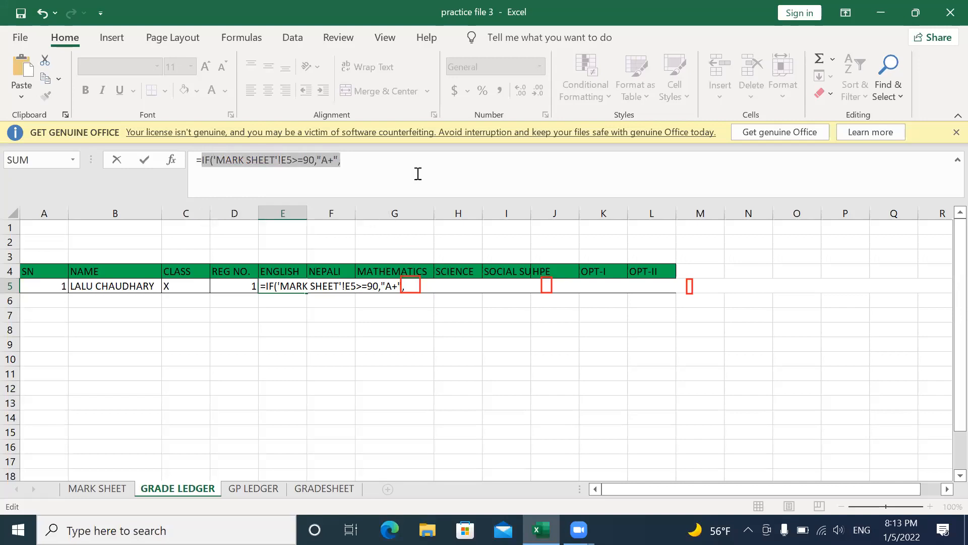
pyautogui.press('Right')
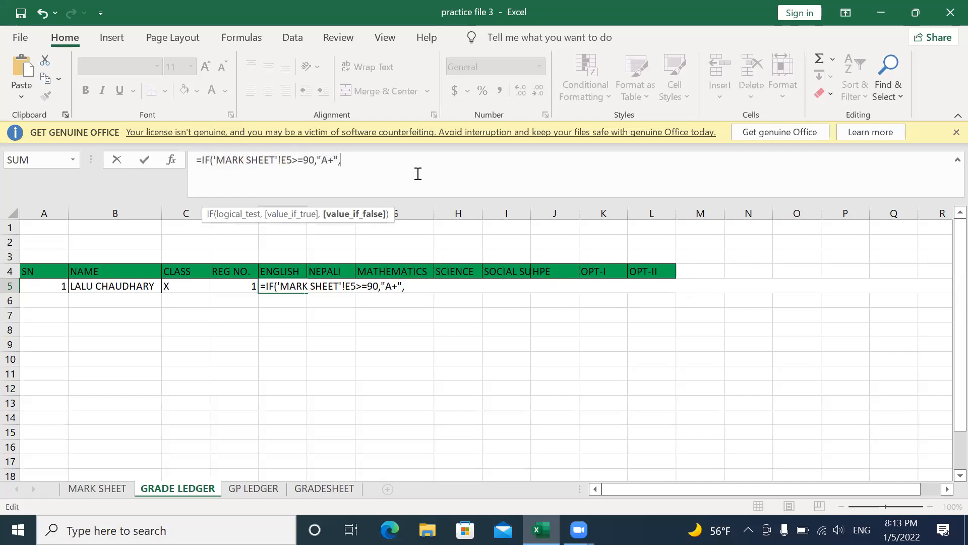
pyautogui.hotkey('ctrl', 'v')
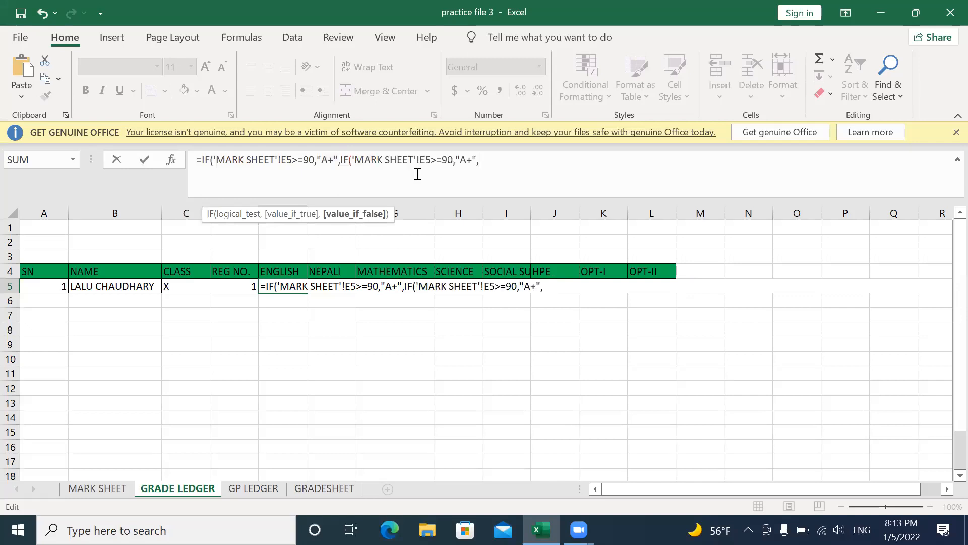
pyautogui.hotkey('ctrl', 'v')
pyautogui.hotkey('ctrl', 'v')
pyautogui.hotkey('ctrl', 'v')
pyautogui.hotkey('ctrl', 'v')
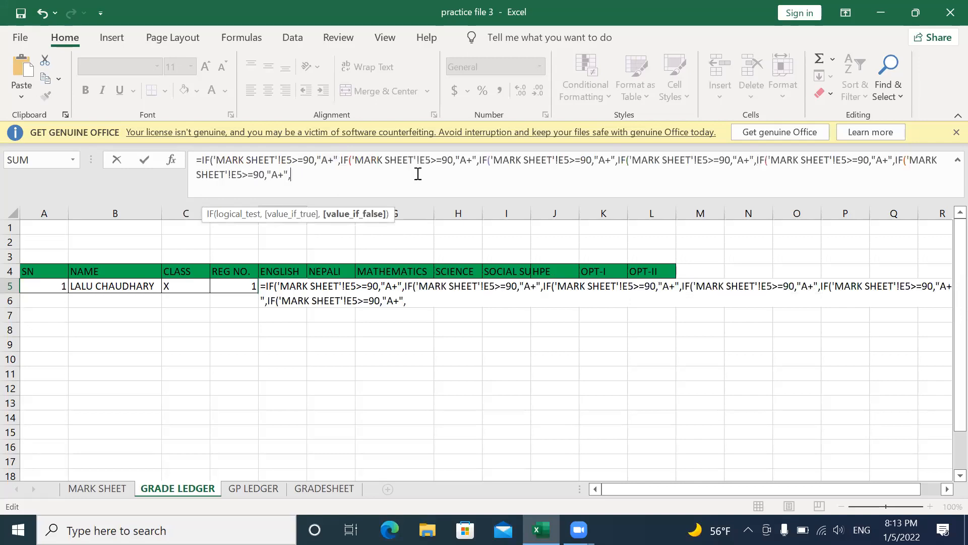
pyautogui.hotkey('ctrl', 'v')
pyautogui.hotkey('ctrl', 'v')
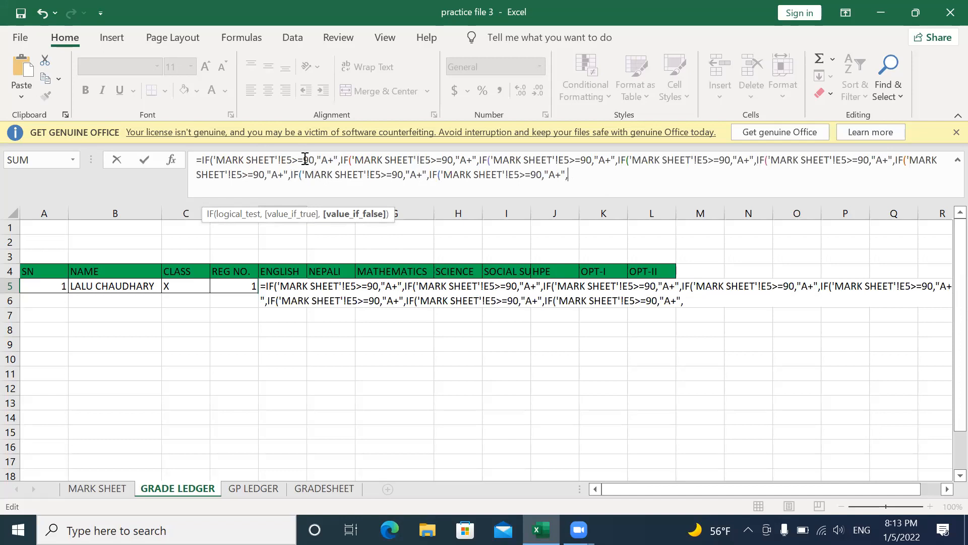
# Change the second IF condition to >=80 with the grade "A"
pyautogui.click(441, 160)
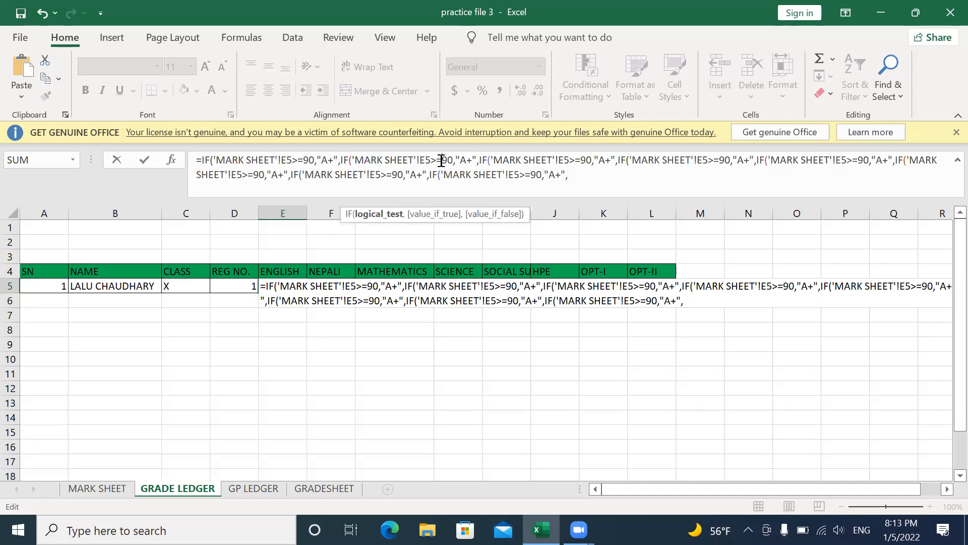
pyautogui.press('Home')
pyautogui.press('Delete')
pyautogui.write('8')
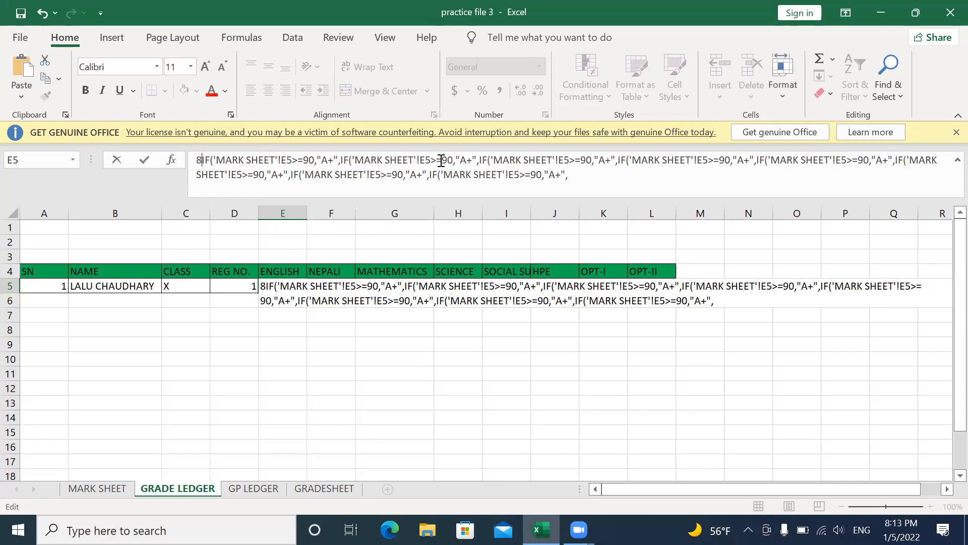
pyautogui.click(469, 161)
pyautogui.press('BackSpace')
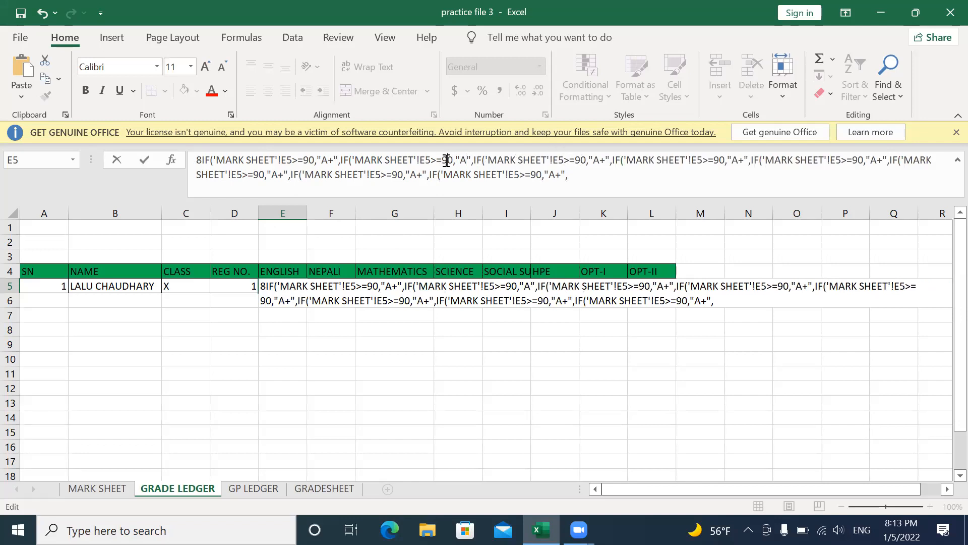
pyautogui.click(447, 161)
pyautogui.press('BackSpace')
pyautogui.write('8')
# Change the third IF condition to >=70 with the grade "B+"
pyautogui.click(577, 160)
pyautogui.press('BackSpace')
pyautogui.write('7')
pyautogui.click(594, 160)
pyautogui.press('BackSpace')
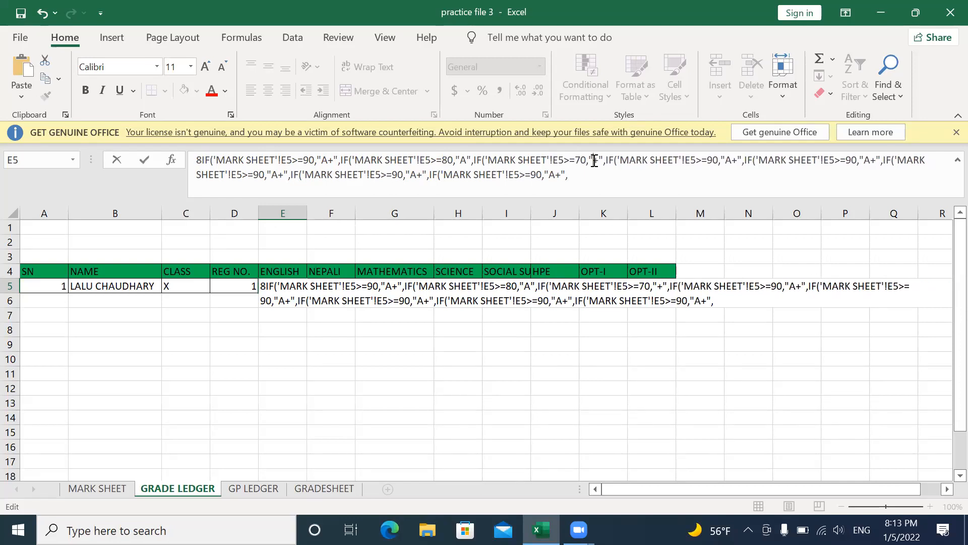
pyautogui.write('B')
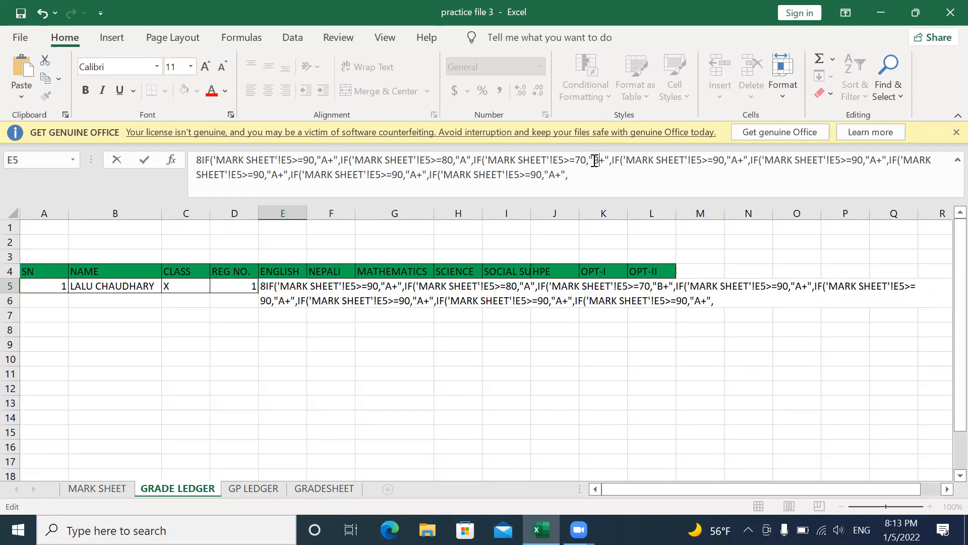
# Change the fourth IF condition in the English grade formula to >=60 with the grade "B"
pyautogui.click(714, 161)
pyautogui.press('Delete')
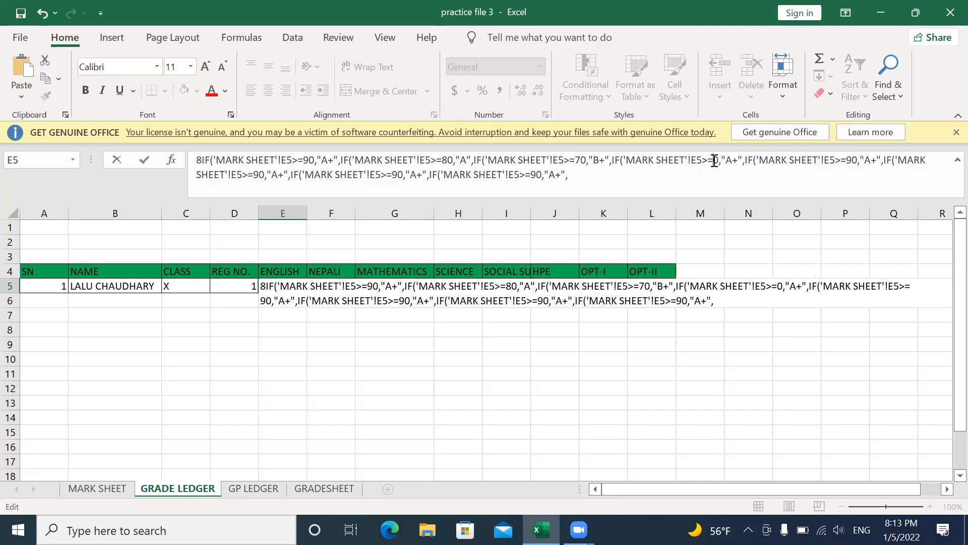
pyautogui.write('6')
pyautogui.press('Right')
pyautogui.press('Right')
pyautogui.press('Right')
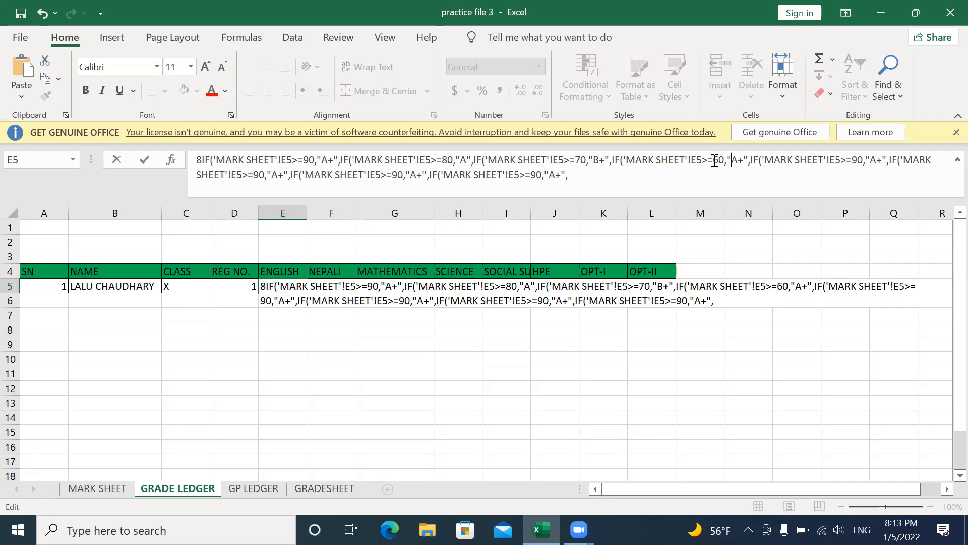
pyautogui.press('Delete')
pyautogui.press('Delete')
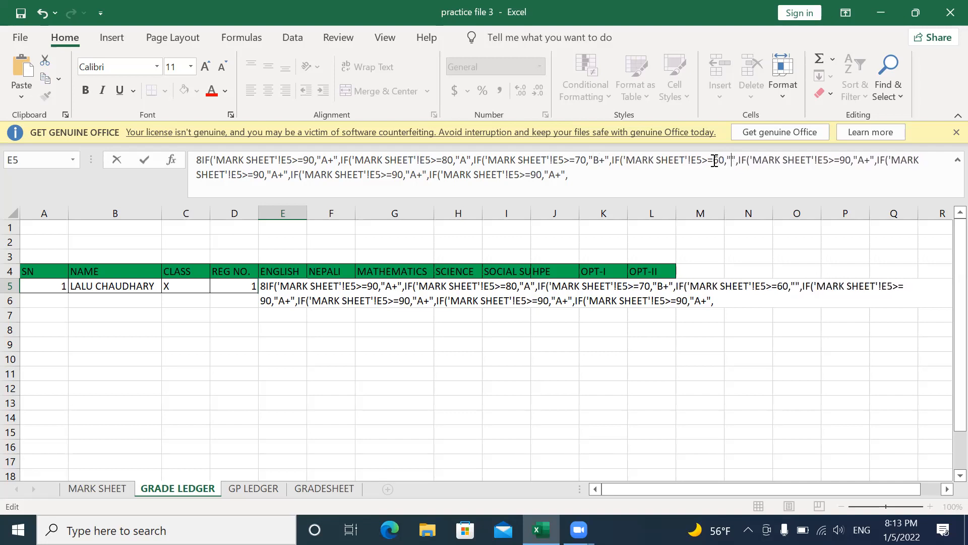
pyautogui.write('B')
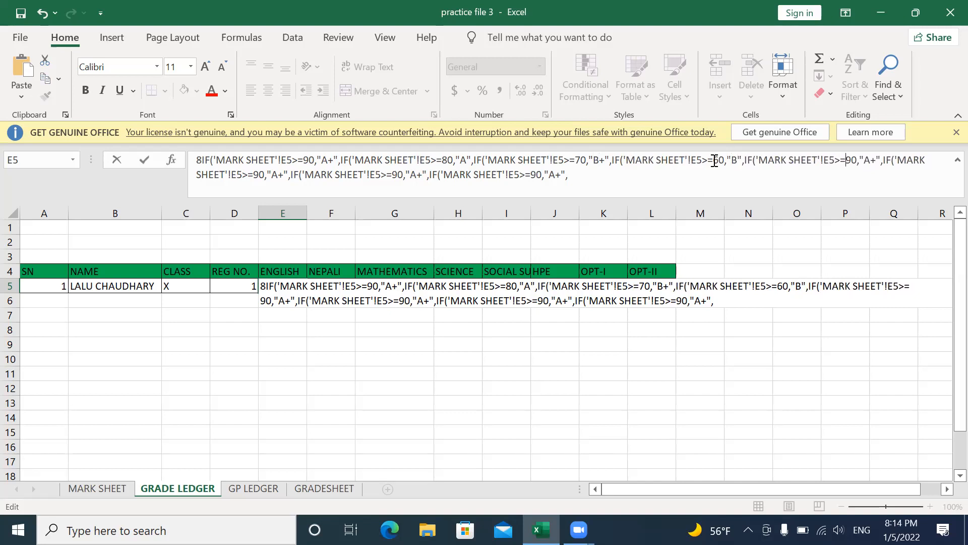
# Change the fifth IF condition to >=50 with the grade "C+", keeping the grade enclosed in quotation marks
pyautogui.press('Delete')
pyautogui.write('5')
pyautogui.press('BackSpace')
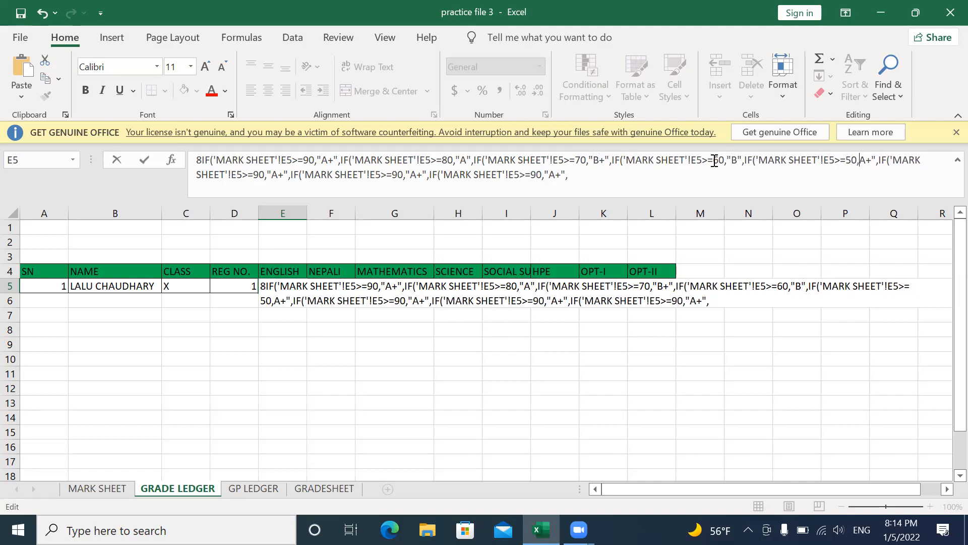
pyautogui.write('C')
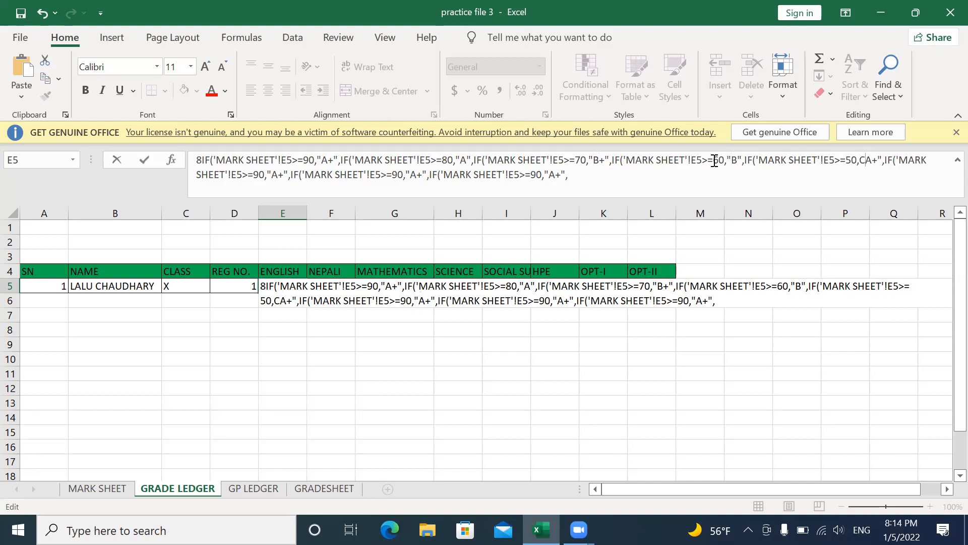
pyautogui.press('Right')
pyautogui.press('Right')
pyautogui.press('Right')
pyautogui.press('Left')
pyautogui.press('BackSpace')
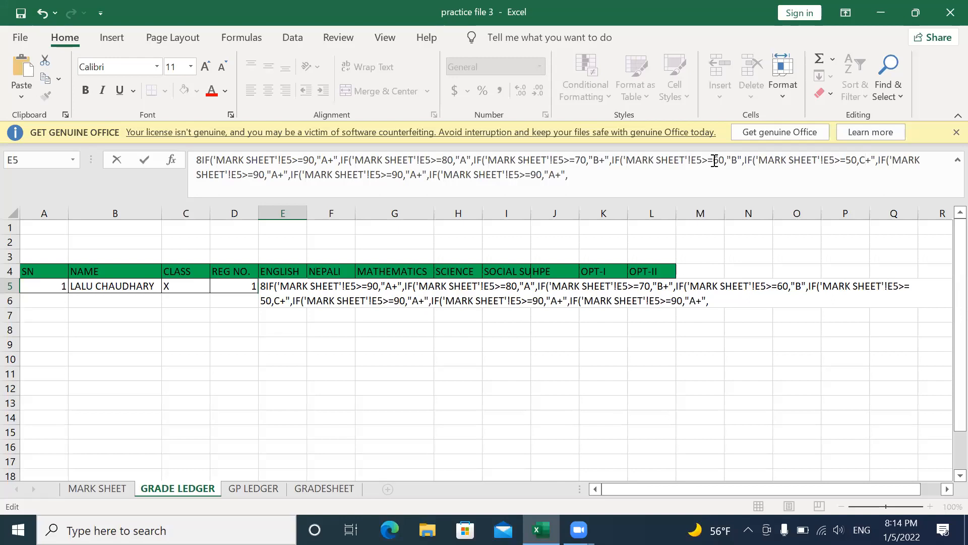
pyautogui.press('Left')
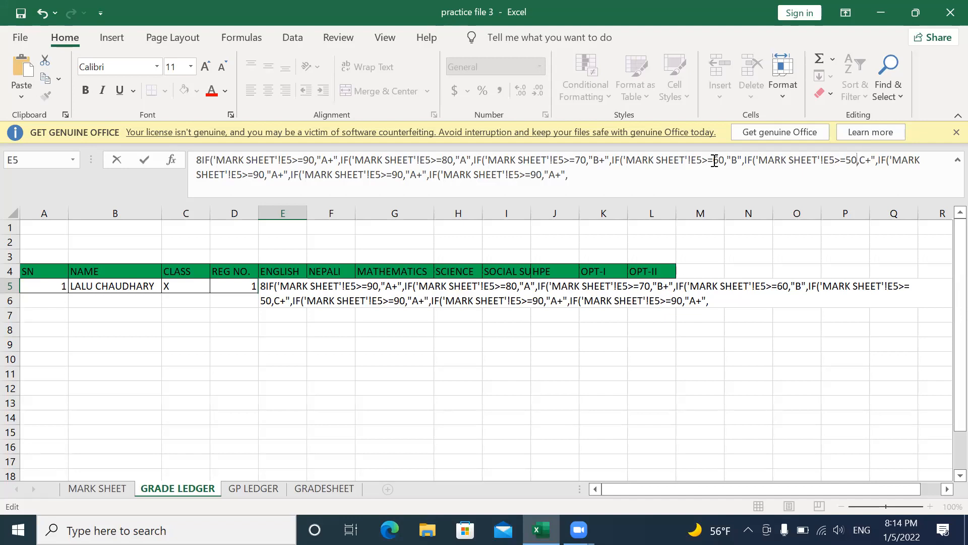
pyautogui.write('"')
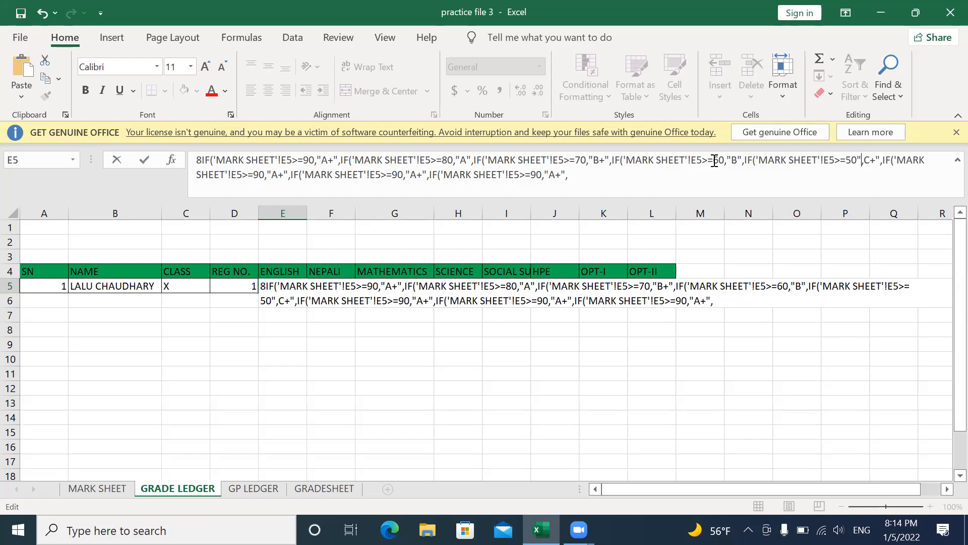
pyautogui.press('BackSpace')
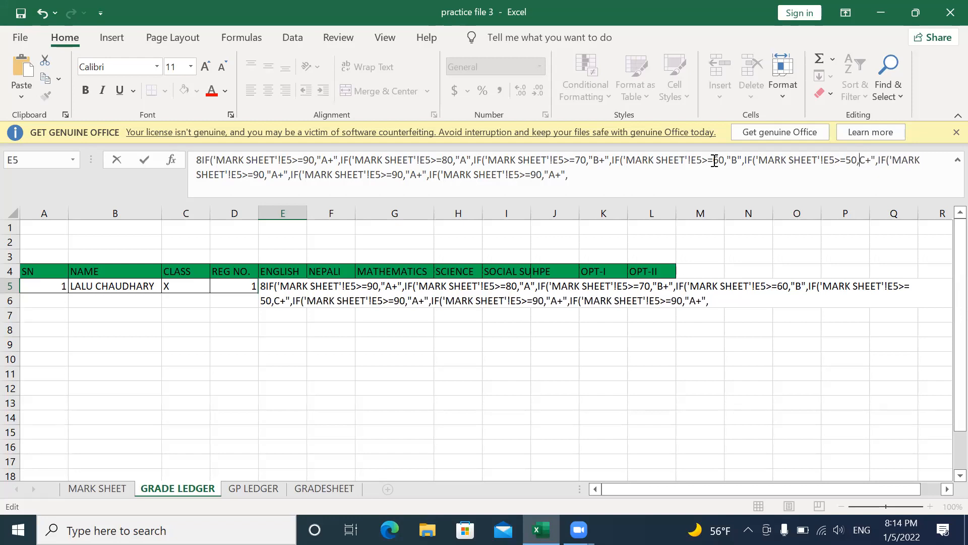
pyautogui.write('"')
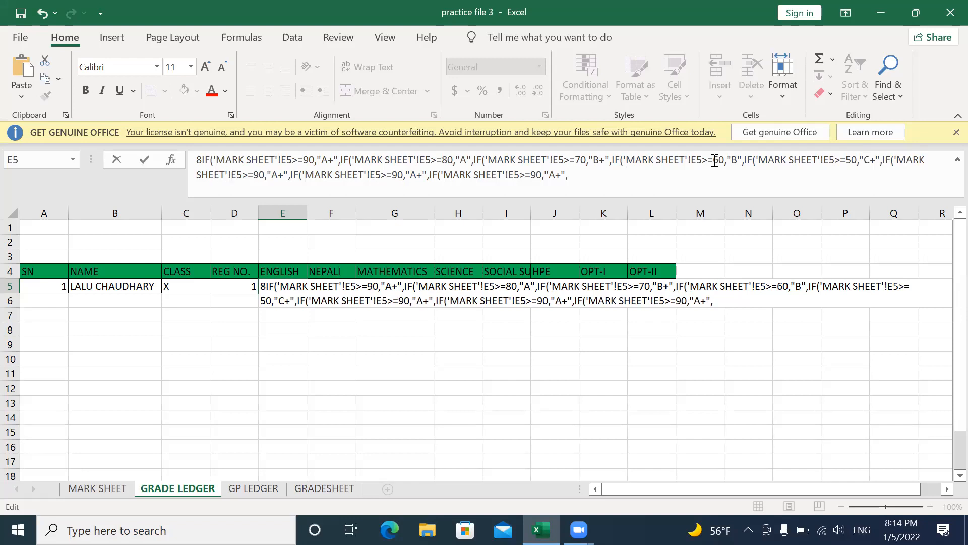
# Change the sixth IF condition to >=40 with the grade "C"
pyautogui.press('Delete')
pyautogui.write('4')
pyautogui.press('Right')
pyautogui.press('Right')
pyautogui.press('Delete')
pyautogui.press('Delete')
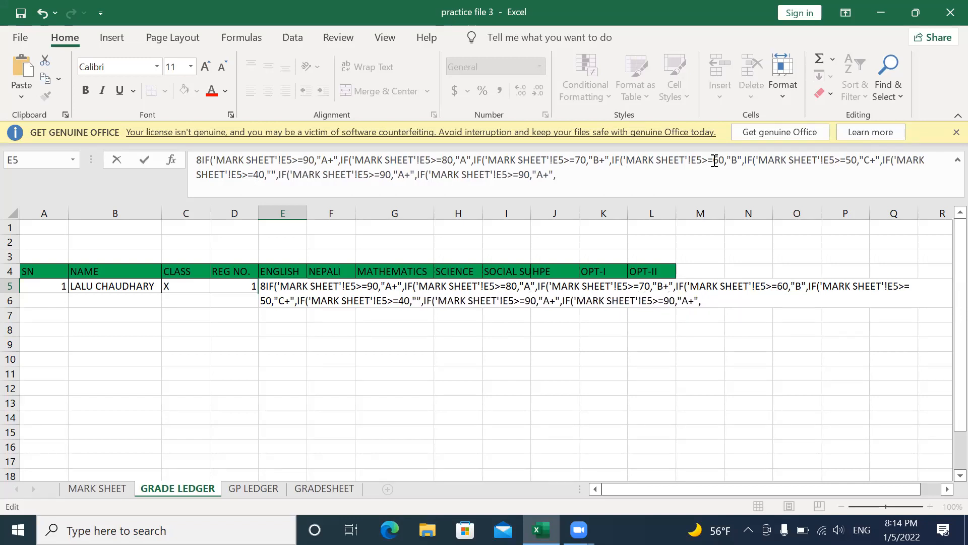
pyautogui.write('C')
# Change the seventh IF condition to >=35 with the grade "D"
pyautogui.press('Right')
pyautogui.press('Right')
pyautogui.press('Right')
pyautogui.press('Right')
pyautogui.press('Right')
pyautogui.press('Right')
pyautogui.press('Right')
pyautogui.press('Right')
pyautogui.press('Right')
pyautogui.press('Right')
pyautogui.press('Right')
pyautogui.press('Right')
pyautogui.press('Right')
pyautogui.press('Right')
pyautogui.press('Right')
pyautogui.press('Delete')
pyautogui.press('Delete')
pyautogui.write('35')
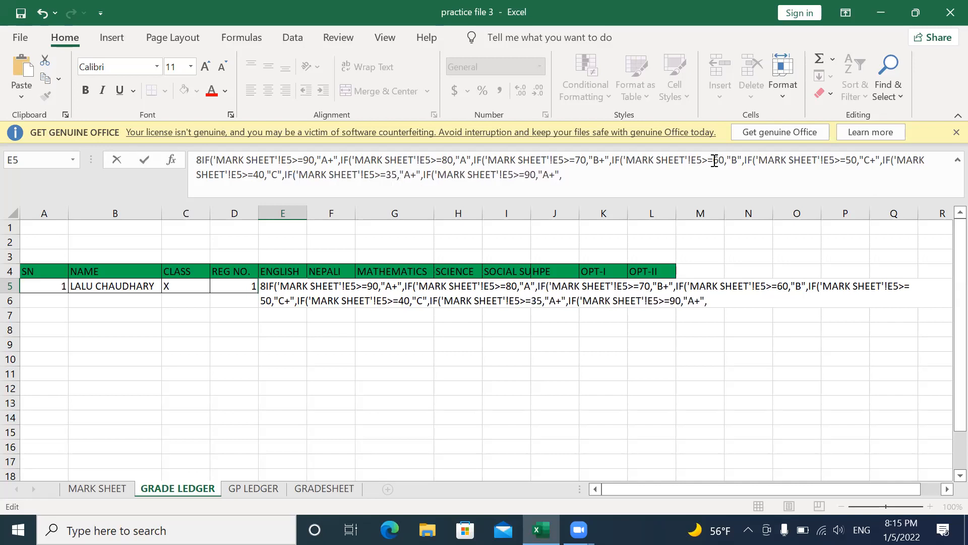
pyautogui.press('Delete')
pyautogui.press('Delete')
pyautogui.write('D')
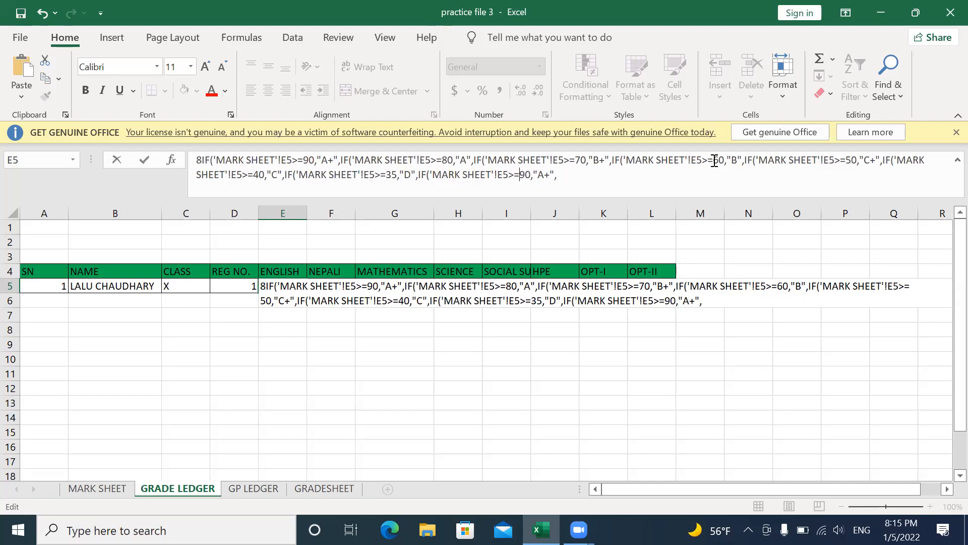
# Replace the leftover eighth IF part at the end of the formula with the fallback result "FAIL"
pyautogui.press('Right')
pyautogui.press('Right')
pyautogui.press('Right')
pyautogui.hotkey('shift', 'Left')
pyautogui.hotkey('shift', 'Left')
pyautogui.hotkey('shift', 'Left')
pyautogui.hotkey('shift', 'Left')
pyautogui.hotkey('shift', 'Left')
pyautogui.hotkey('shift', 'Left')
pyautogui.hotkey('shift', 'Left')
pyautogui.hotkey('shift', 'Left')
pyautogui.hotkey('shift', 'Left')
pyautogui.hotkey('shift', 'Left')
pyautogui.hotkey('shift', 'Left')
pyautogui.hotkey('shift', 'Left')
pyautogui.hotkey('shift', 'Left')
pyautogui.hotkey('shift', 'Left')
pyautogui.hotkey('shift', 'Left')
pyautogui.hotkey('shift', 'Left')
pyautogui.hotkey('shift', 'Left')
pyautogui.hotkey('shift', 'Left')
pyautogui.hotkey('shift', 'Left')
pyautogui.hotkey('shift', 'Left')
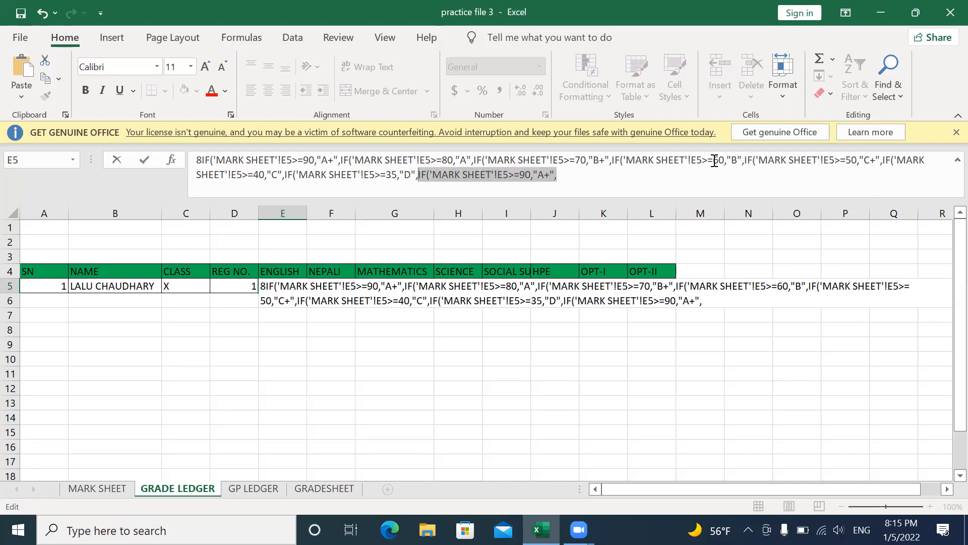
pyautogui.press('BackSpace')
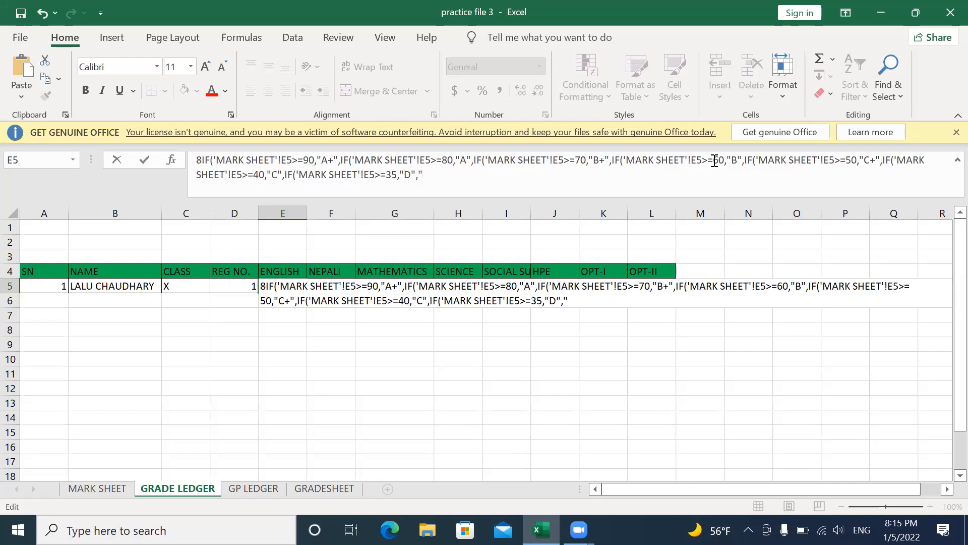
pyautogui.write('FAIL')
pyautogui.write('"')
# Close the nested formula with seven closing parentheses and commit the entry in E5
pyautogui.write(')))))))))')
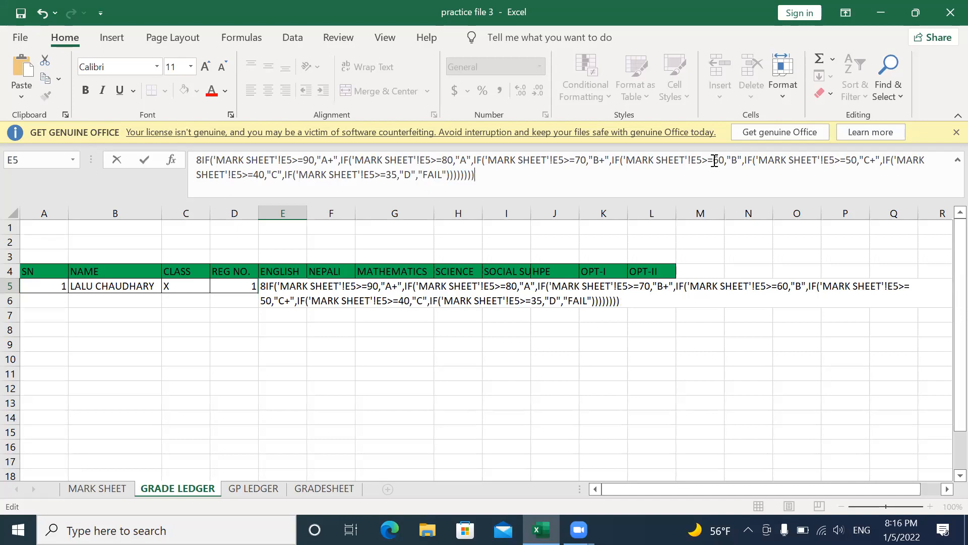
pyautogui.press('BackSpace')
pyautogui.press('BackSpace')
pyautogui.press('BackSpace')
pyautogui.press('BackSpace')
pyautogui.press('BackSpace')
pyautogui.press('BackSpace')
pyautogui.press('BackSpace')
pyautogui.press('BackSpace')
pyautogui.press('BackSpace')
pyautogui.write(')))))))))))')
pyautogui.press('BackSpace')
pyautogui.press('BackSpace')
pyautogui.press('BackSpace')
pyautogui.press('BackSpace')
pyautogui.press('BackSpace')
pyautogui.press('BackSpace')
pyautogui.press('BackSpace')
pyautogui.press('BackSpace')
pyautogui.press('BackSpace')
pyautogui.press('BackSpace')
pyautogui.press('BackSpace')
pyautogui.press('BackSpace')
pyautogui.write('))))))')
pyautogui.press('Return')
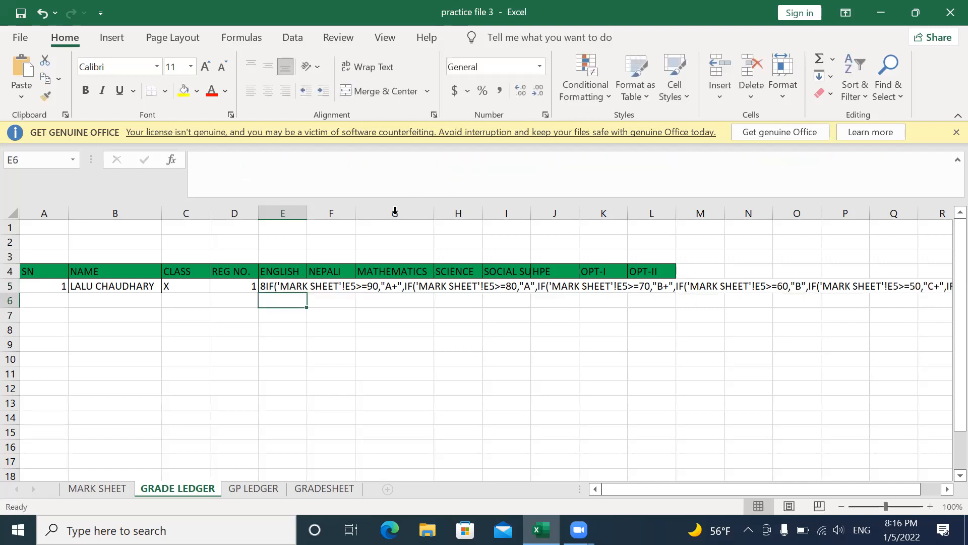
# Replace the stray 8 at the start of E5 with an equals sign and commit the formula
pyautogui.click(280, 286)
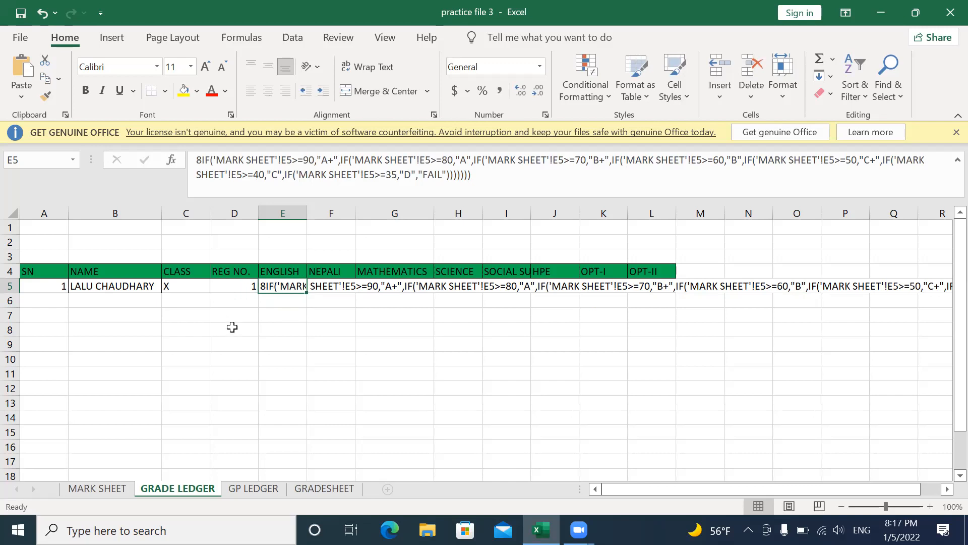
pyautogui.click(197, 160)
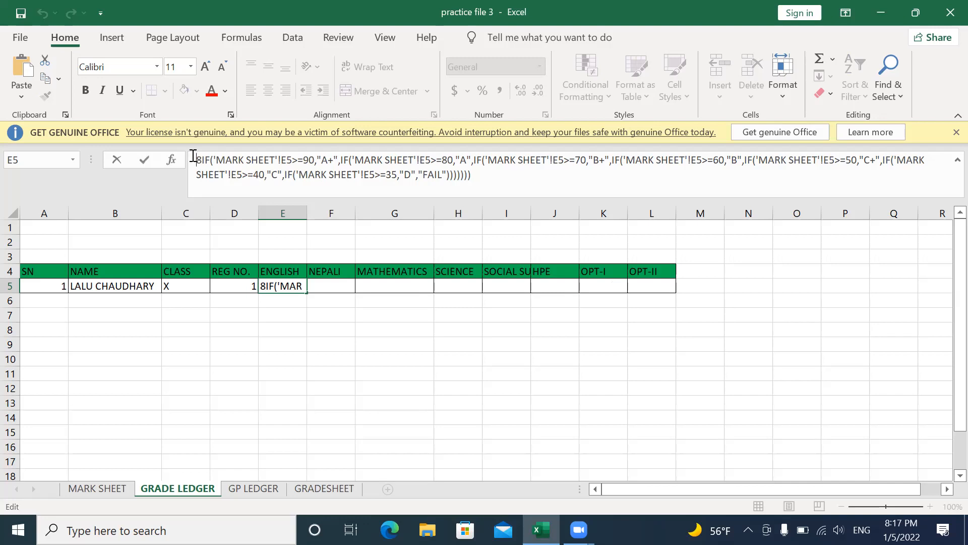
pyautogui.press('Delete')
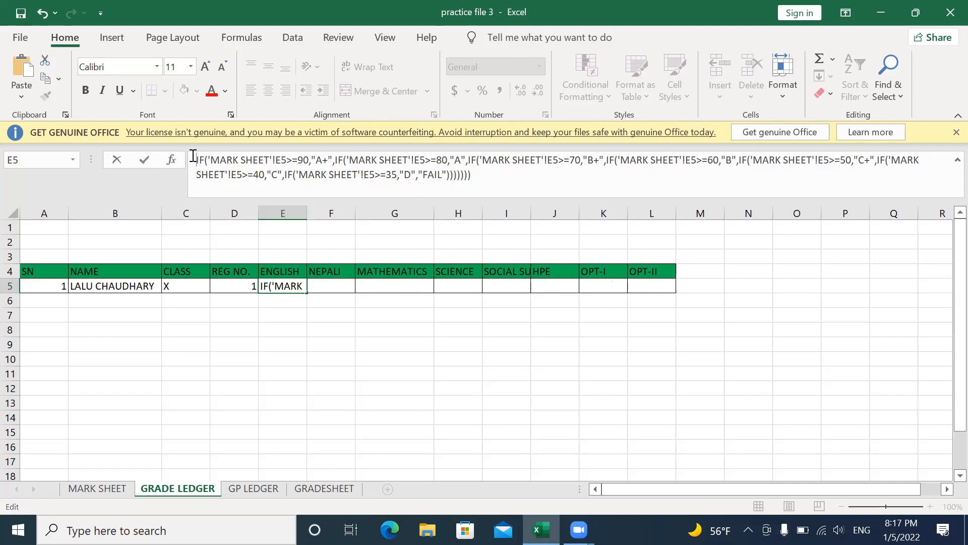
pyautogui.write('=')
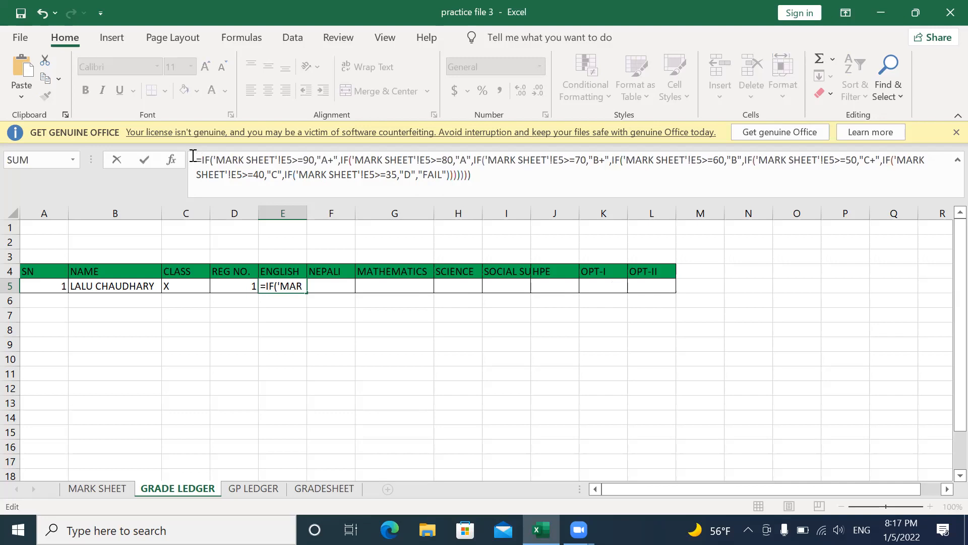
pyautogui.click(479, 174)
pyautogui.press('Return')
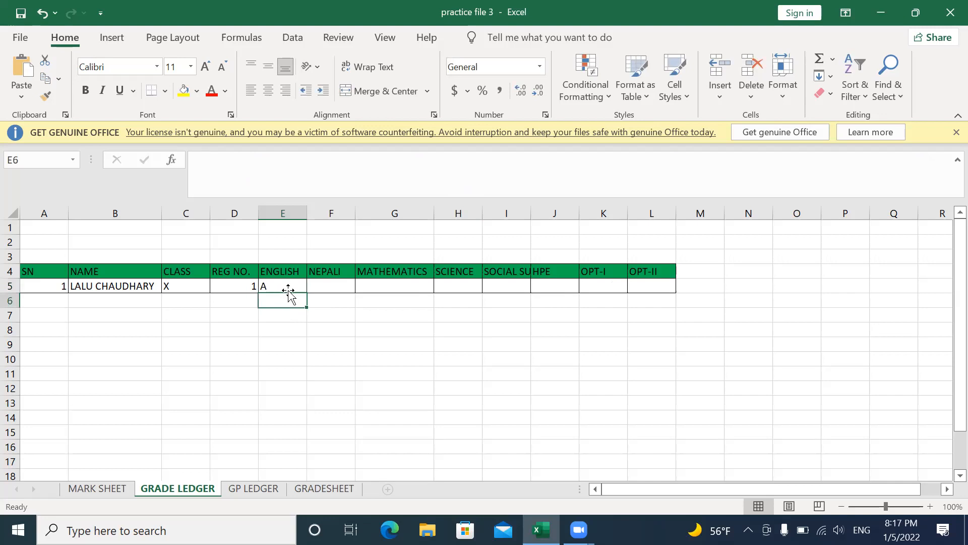
# Set the English mark in the MARK SHEET to 34 and check the resulting English grade in the GRADE LEDGER
pyautogui.click(97, 488)
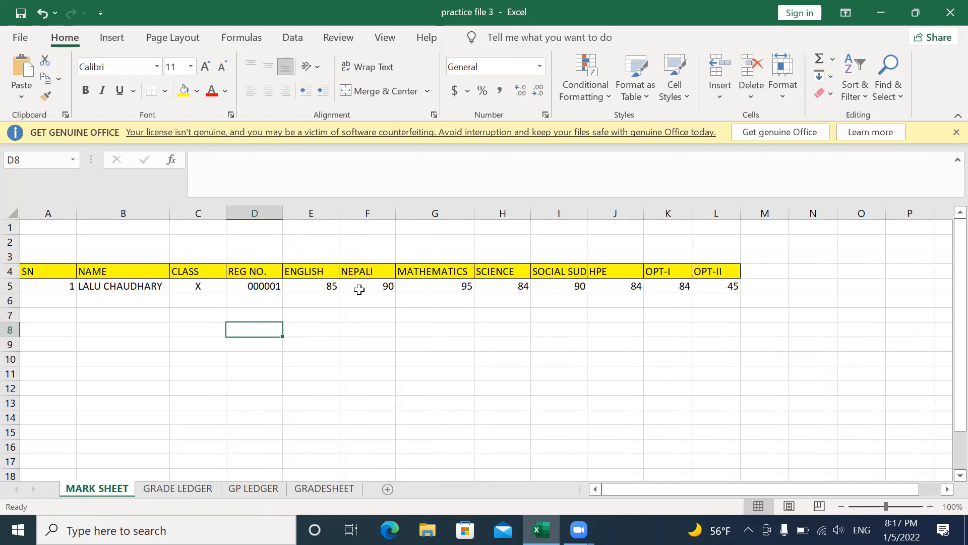
pyautogui.click(318, 288)
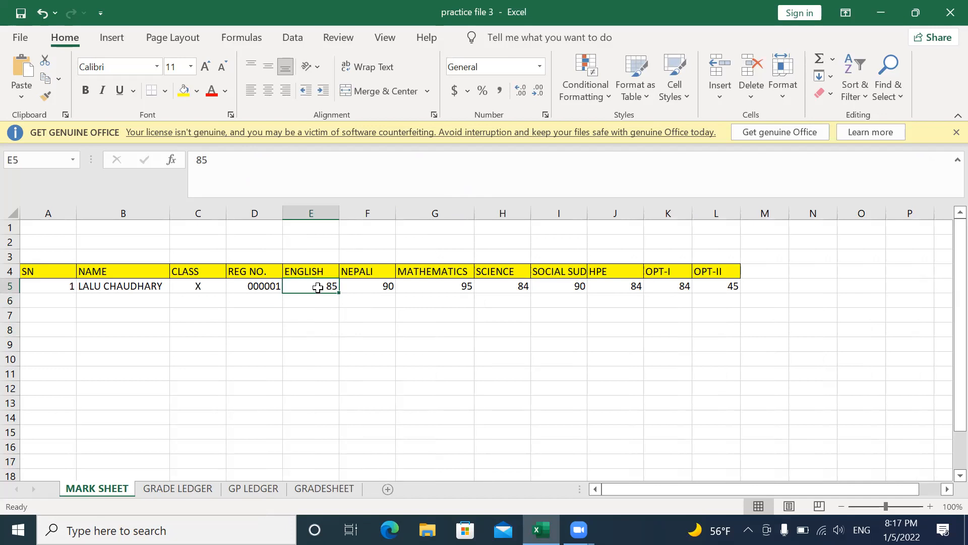
pyautogui.write('34')
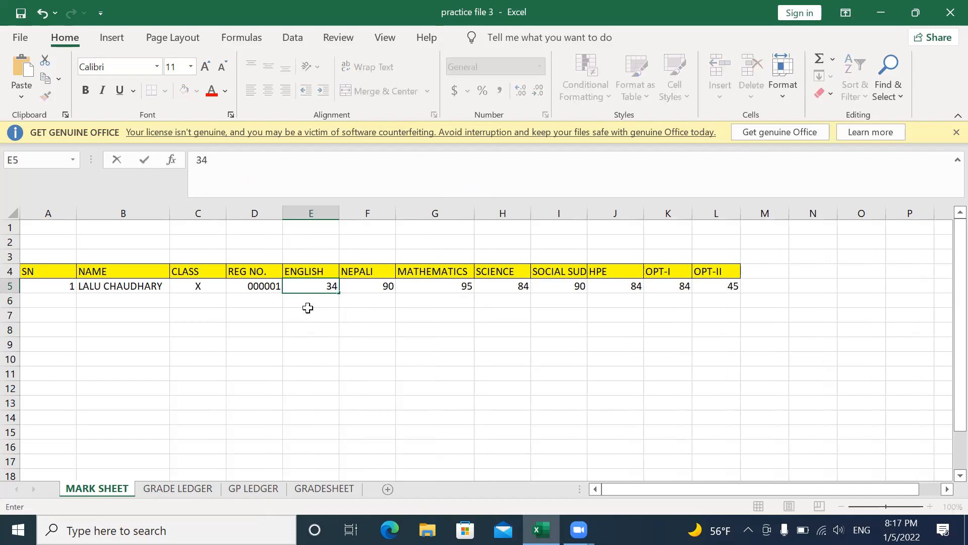
pyautogui.click(188, 493)
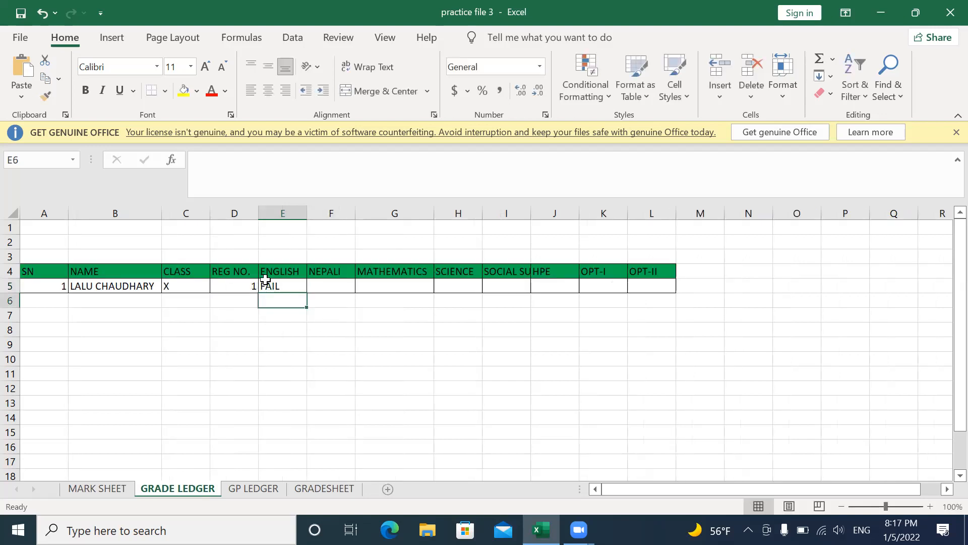
pyautogui.click(293, 290)
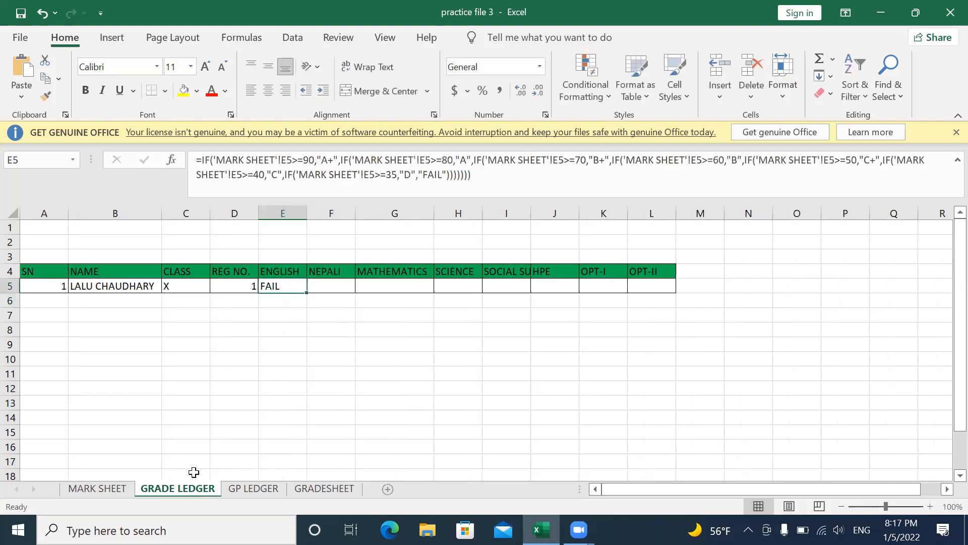
pyautogui.click(101, 489)
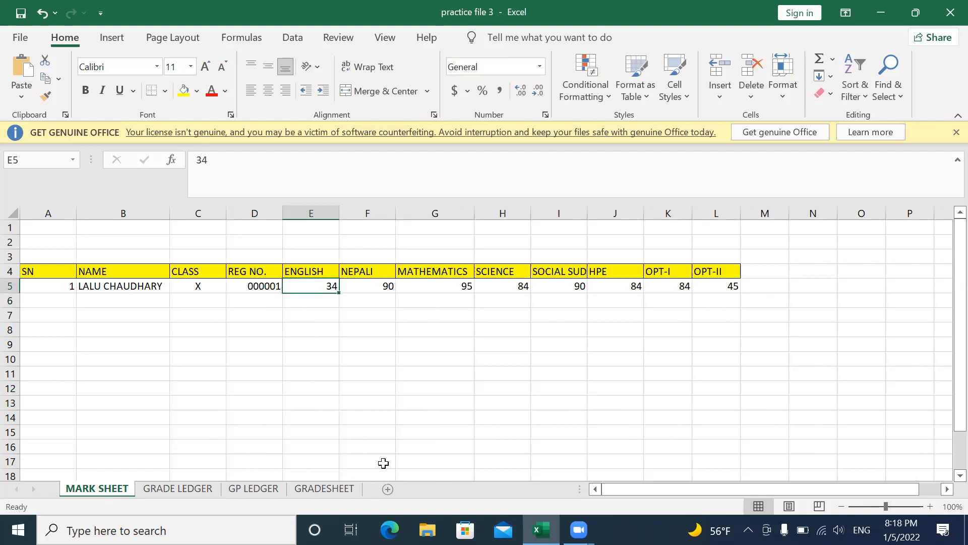
pyautogui.click(446, 331)
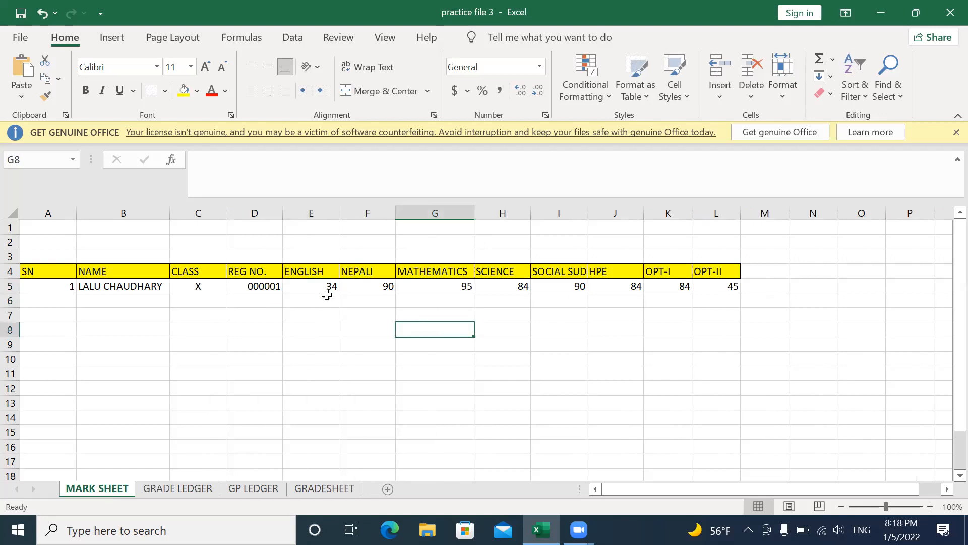
pyautogui.click(319, 488)
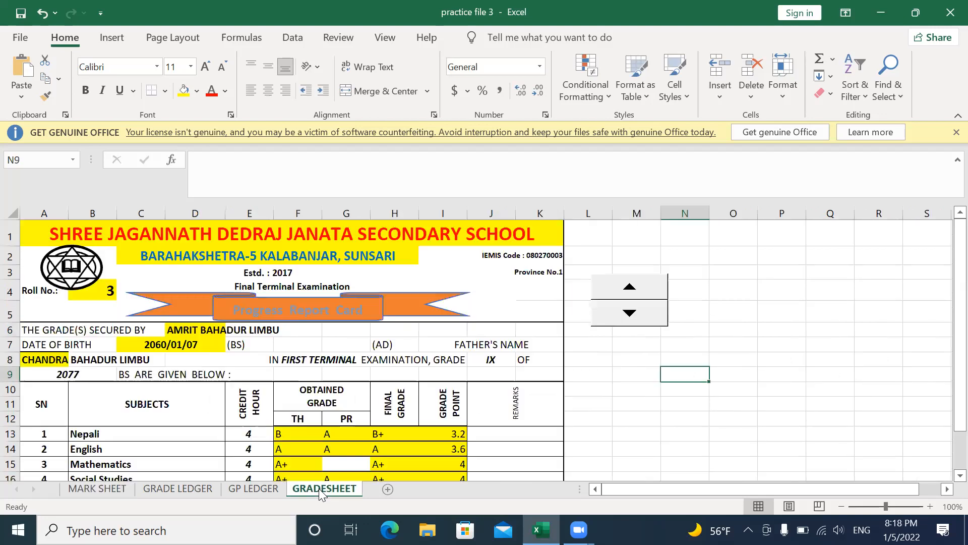
pyautogui.click(251, 489)
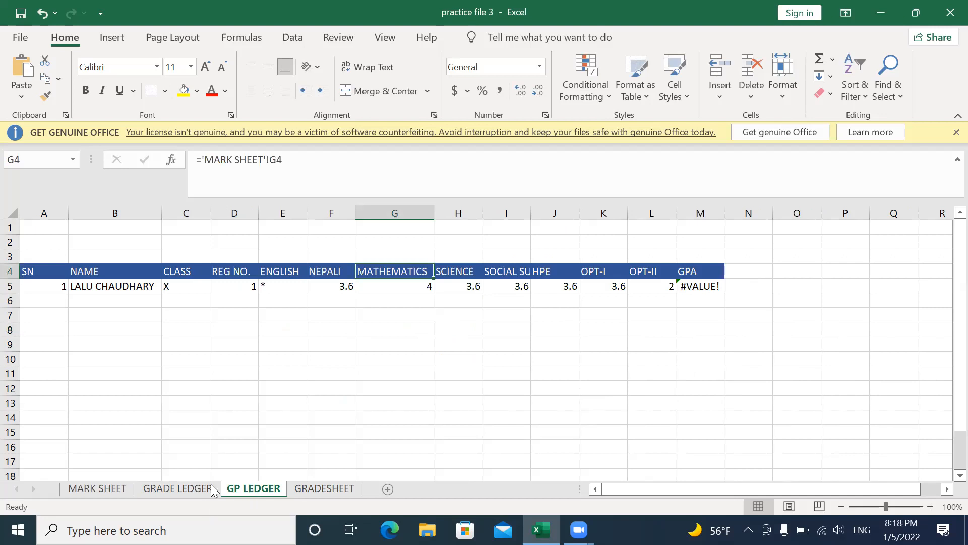
# Fill the English grade formula in the GRADE LEDGER across row 5 from NEPALI through OPT-II
pyautogui.click(178, 488)
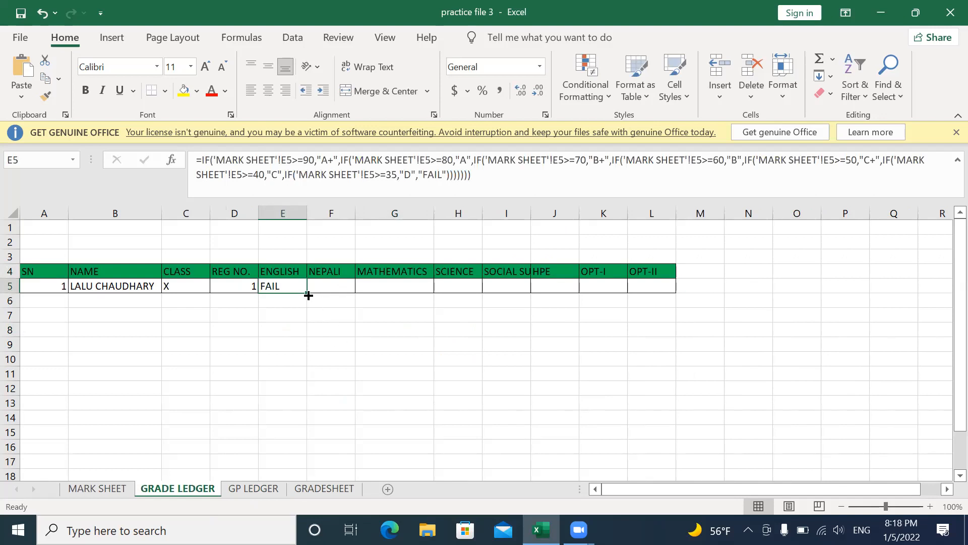
pyautogui.moveTo(308, 295); pyautogui.dragTo(673, 297)
pyautogui.click(435, 335)
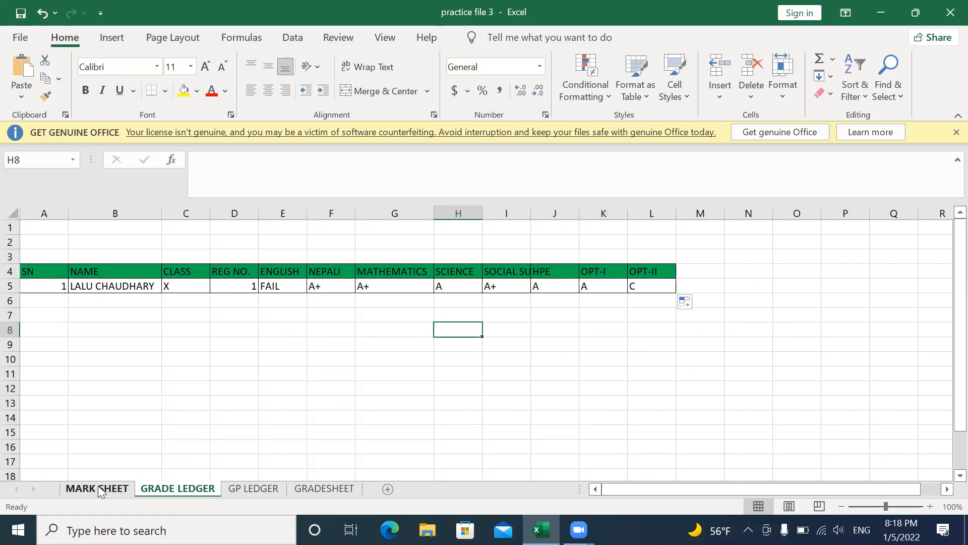
# Review the GRADESHEET report card, comparing it with the GRADE LEDGER and stepping the roll number back and forward one student
pyautogui.click(326, 490)
pyautogui.scroll(-3, 200, 390)
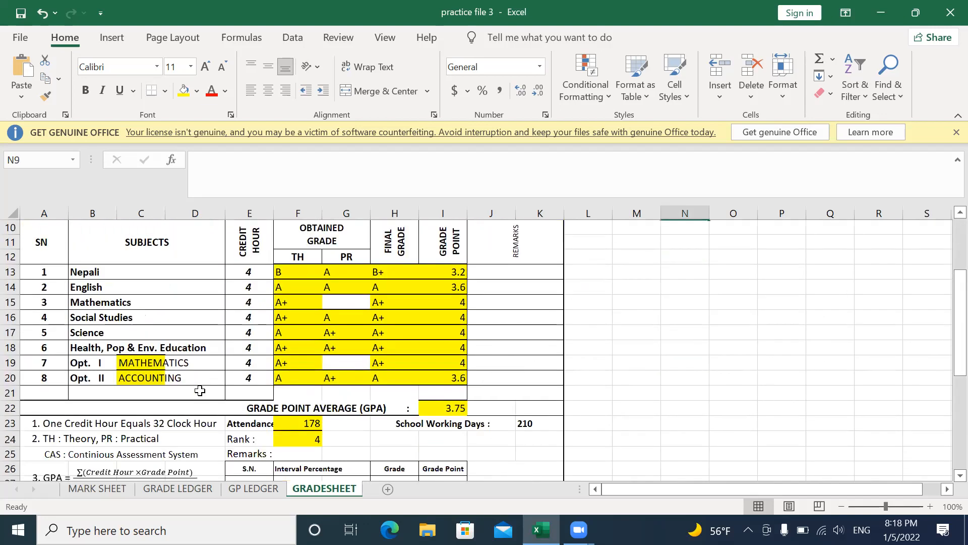
pyautogui.scroll(3, 200, 391)
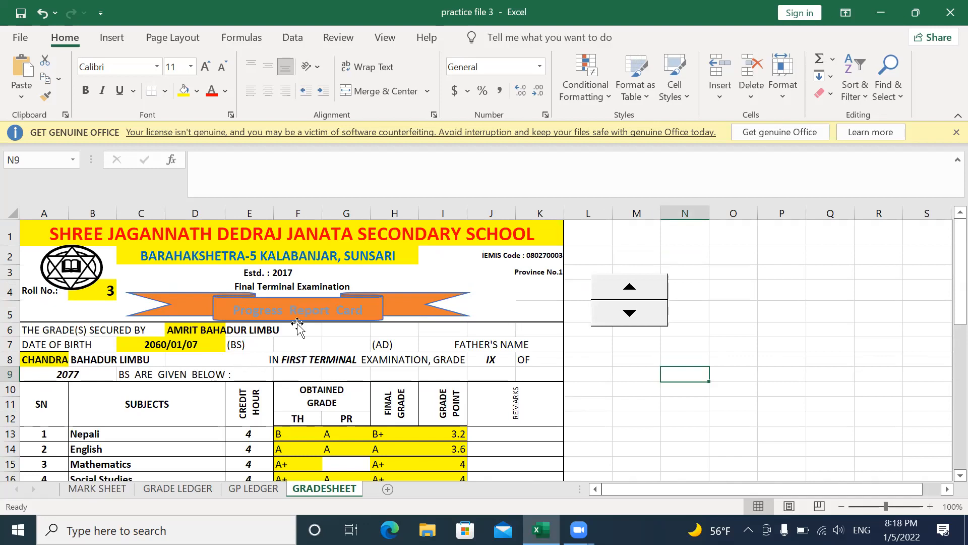
pyautogui.click(175, 488)
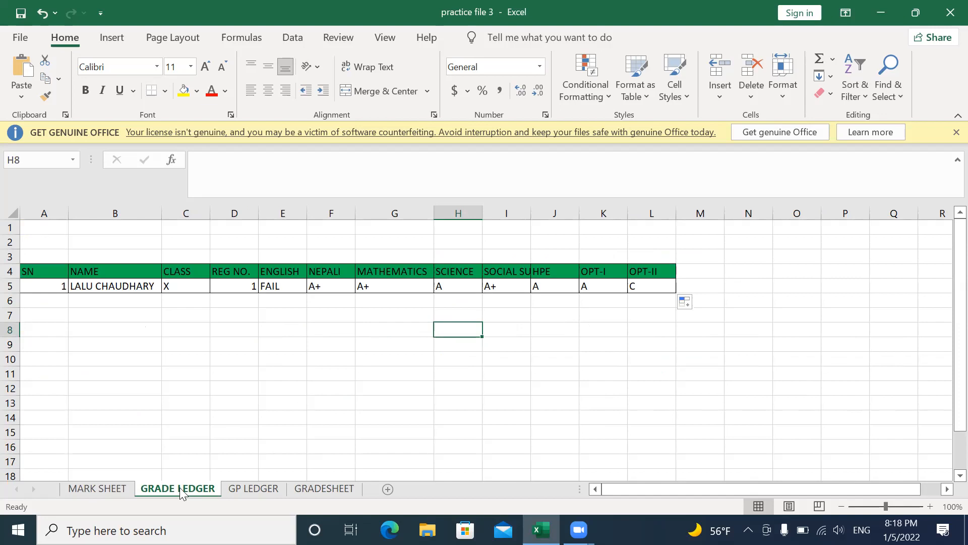
pyautogui.click(314, 489)
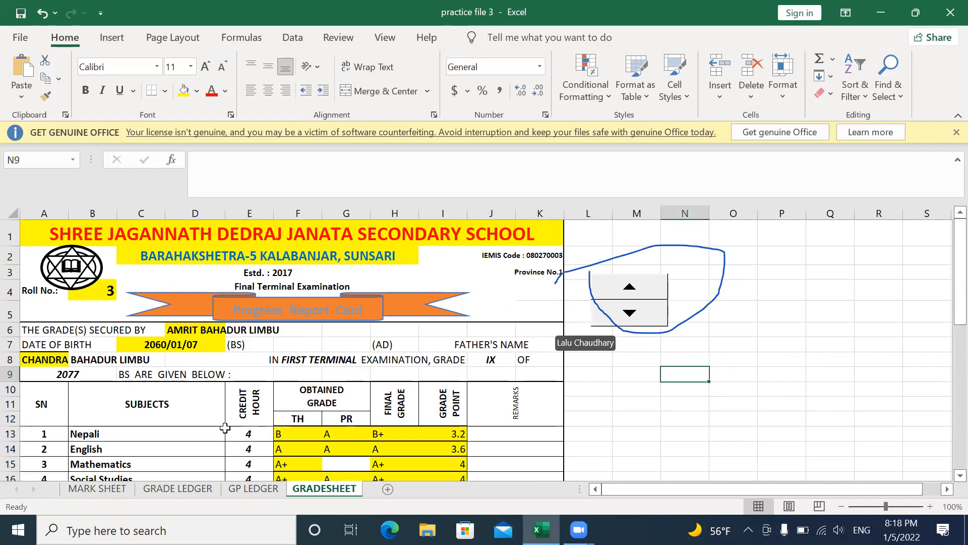
pyautogui.click(631, 315)
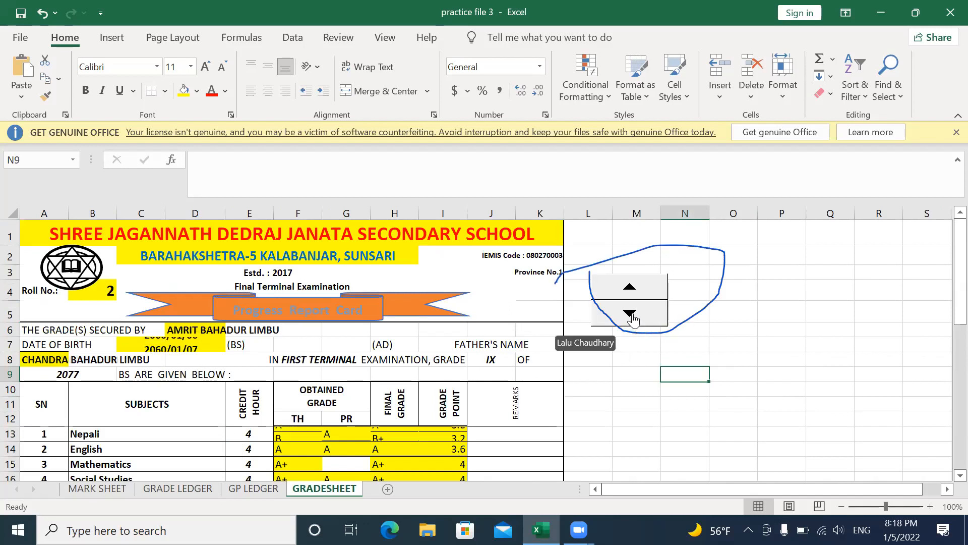
pyautogui.click(630, 290)
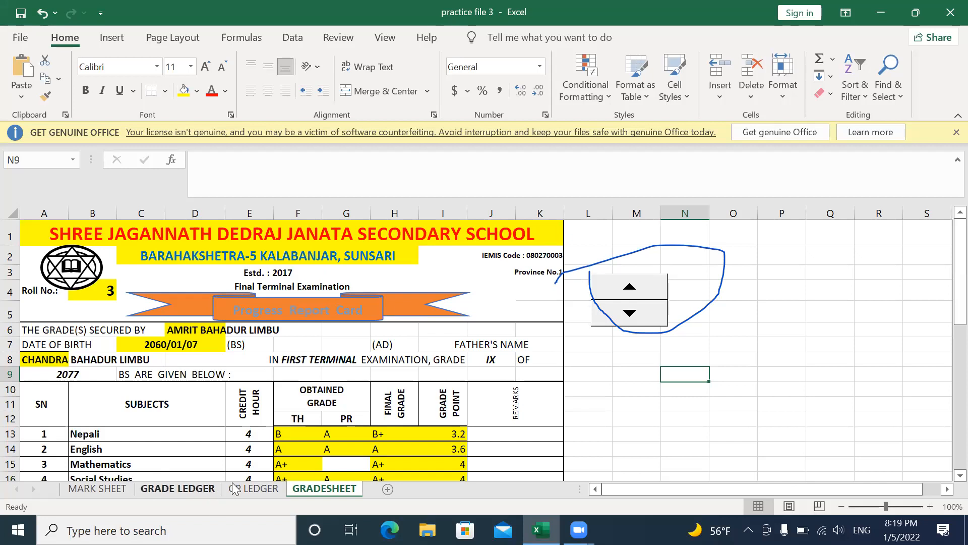
# Clear the existing row 5 formulas in the GP LEDGER from ENGLISH through GPA
pyautogui.click(267, 489)
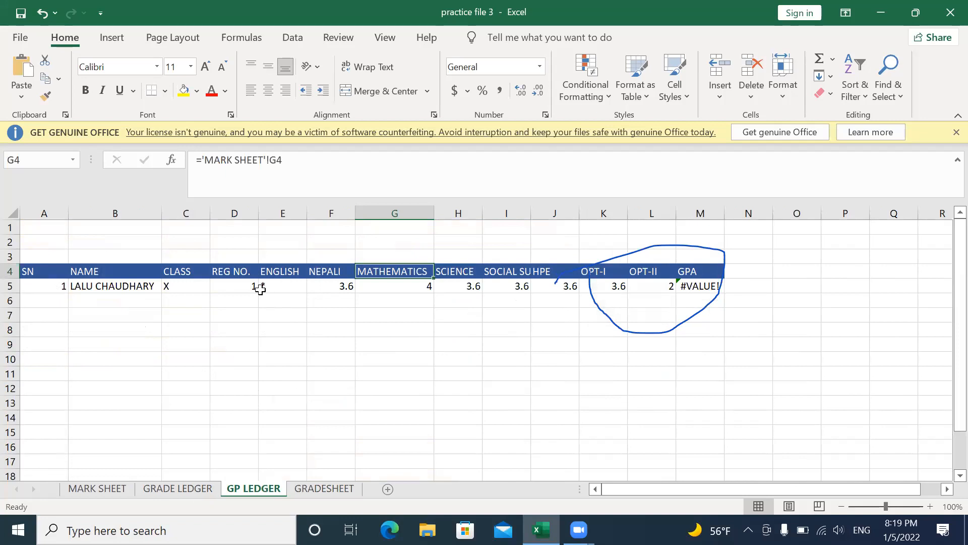
pyautogui.click(333, 283)
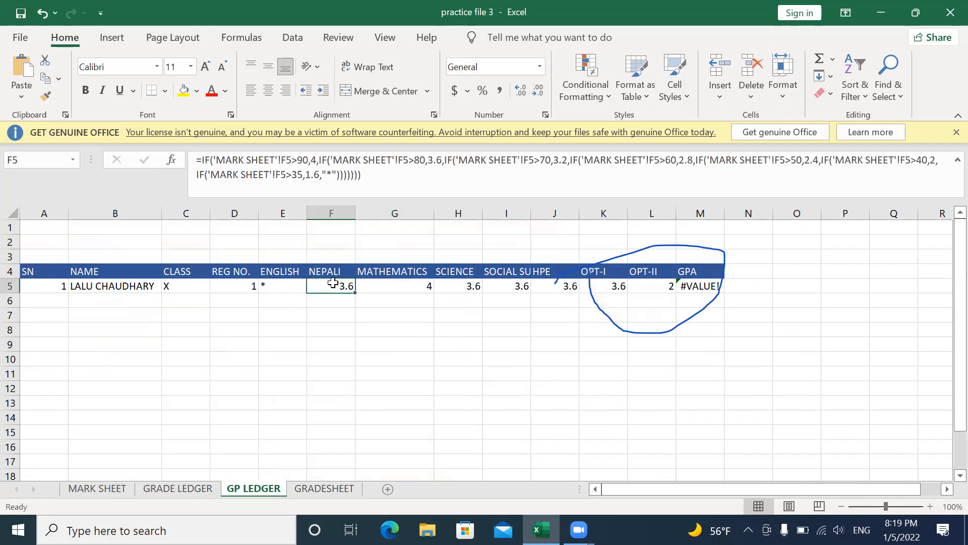
pyautogui.hotkey('shift', 'Right')
pyautogui.hotkey('shift', 'Right')
pyautogui.hotkey('shift', 'Right')
pyautogui.hotkey('shift', 'Right')
pyautogui.hotkey('shift', 'Right')
pyautogui.hotkey('shift', 'Right')
pyautogui.hotkey('shift', 'Right')
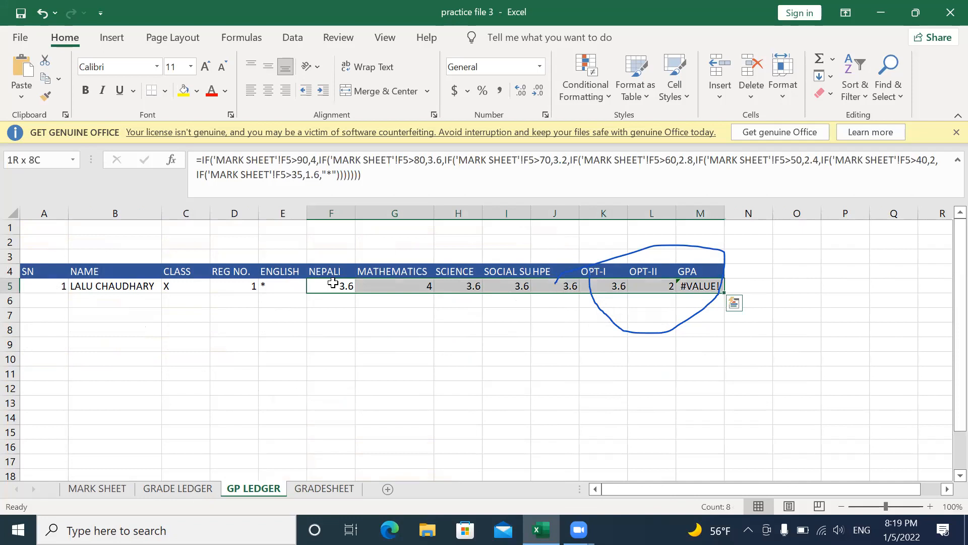
pyautogui.press('Delete')
pyautogui.click(335, 287)
pyautogui.click(342, 299)
pyautogui.click(330, 286)
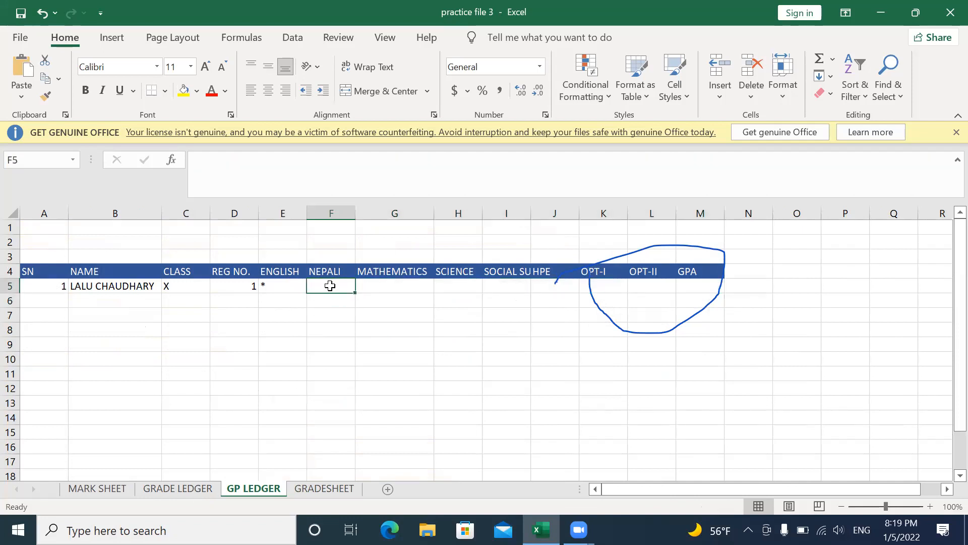
pyautogui.click(278, 285)
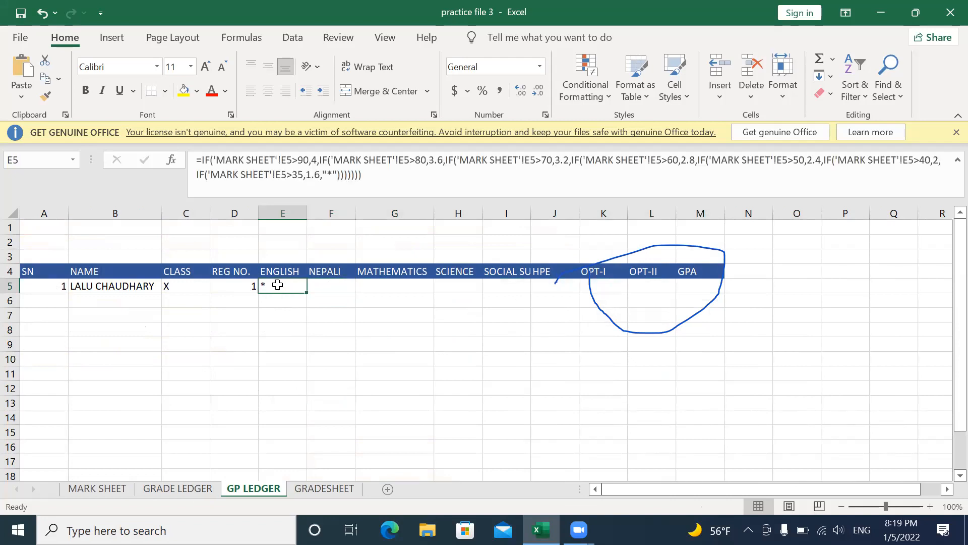
pyautogui.press('Delete')
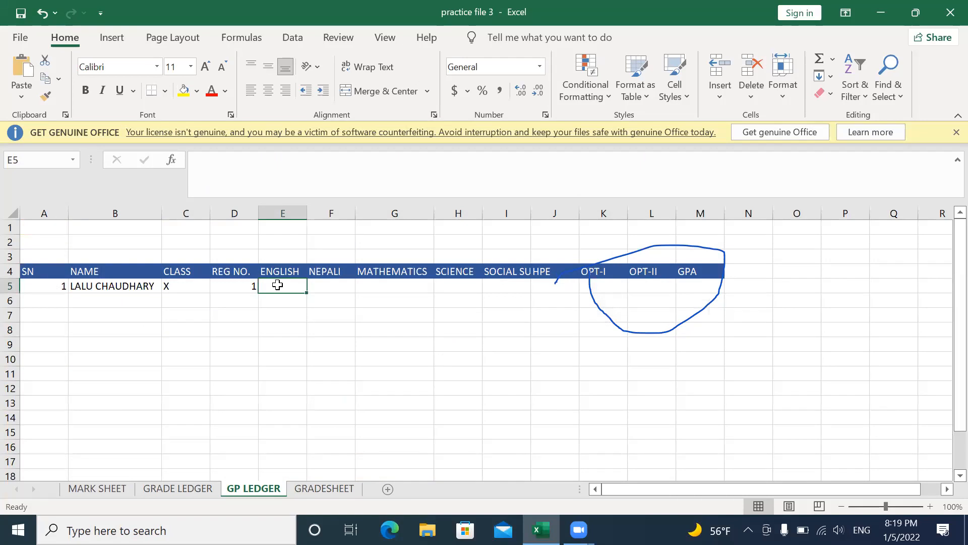
# Begin a new formula with an equals sign in the ENGLISH cell E5 of the GP LEDGER
pyautogui.click(334, 286)
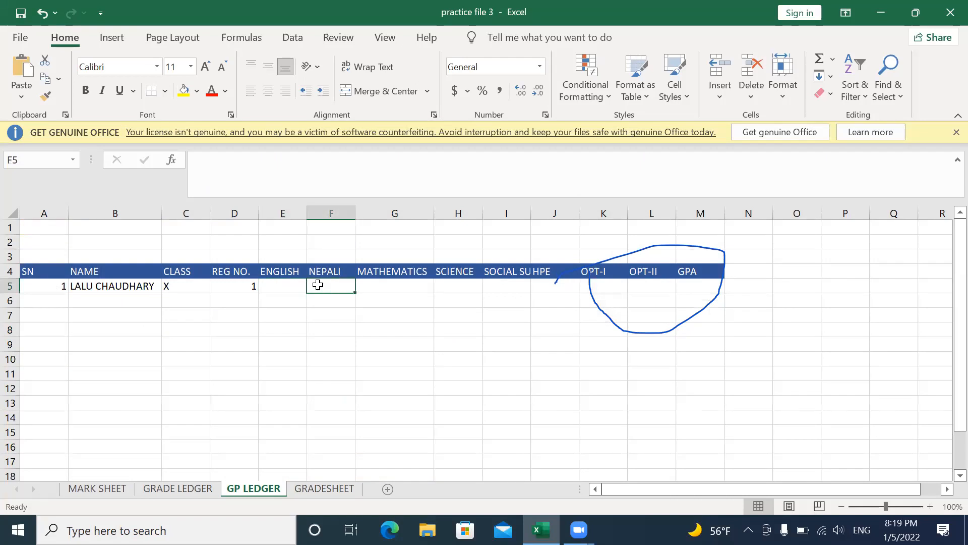
pyautogui.click(291, 286)
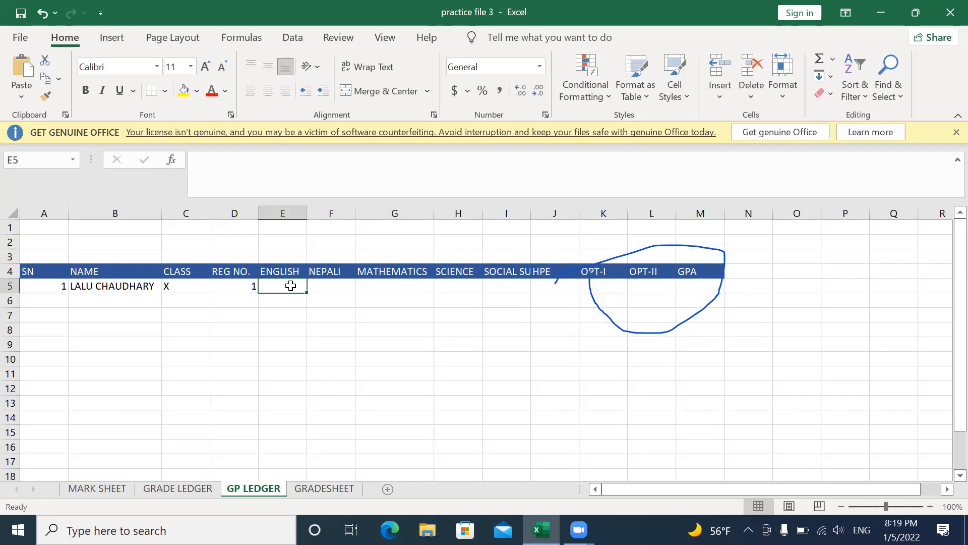
pyautogui.write('=')
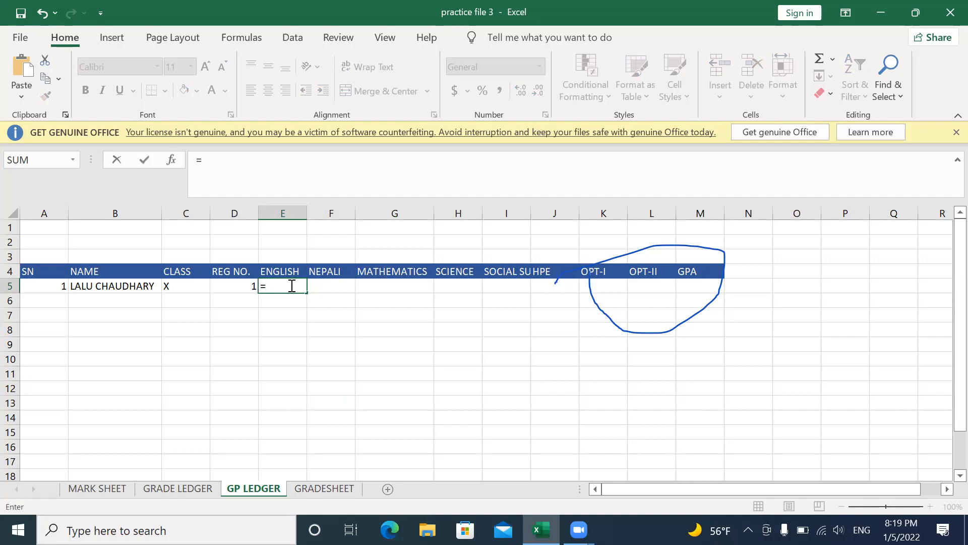
pyautogui.click(91, 490)
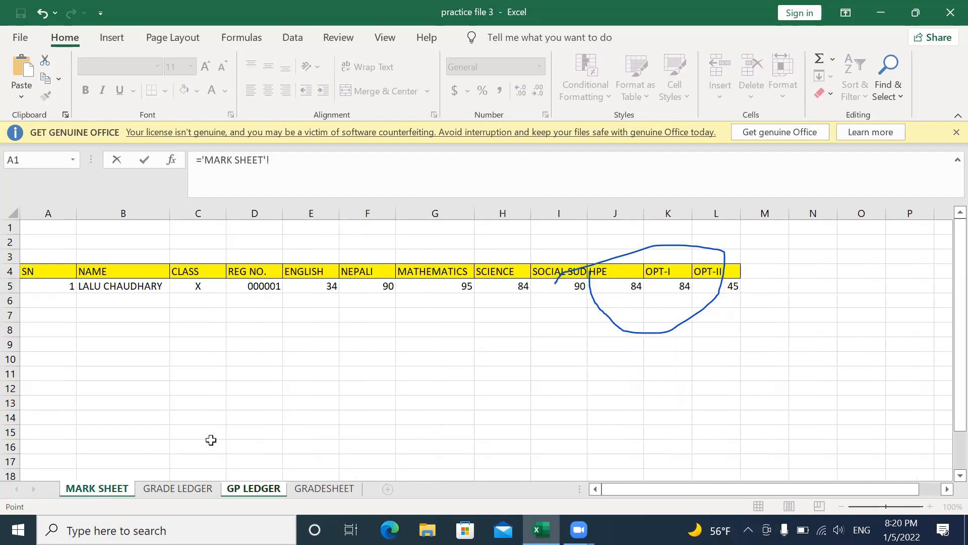
pyautogui.click(321, 285)
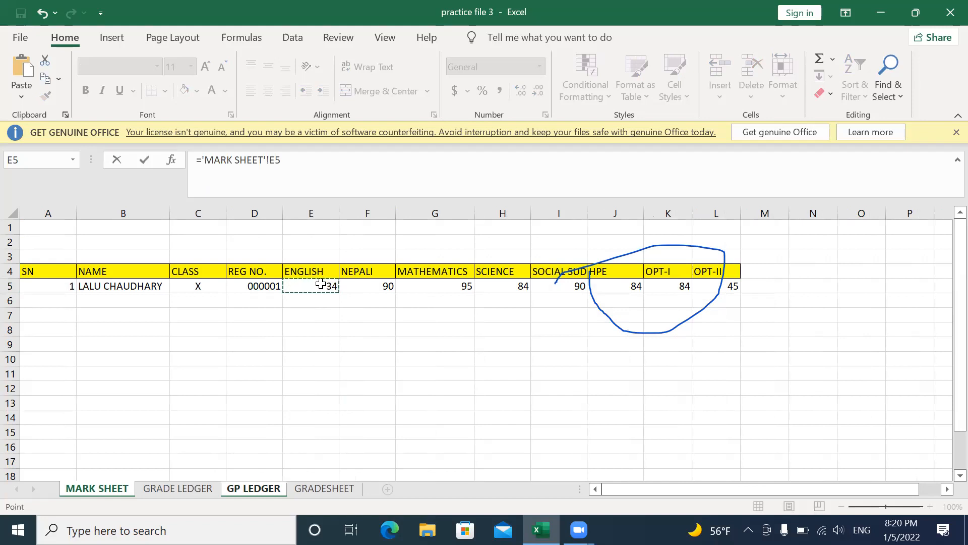
pyautogui.click(286, 159)
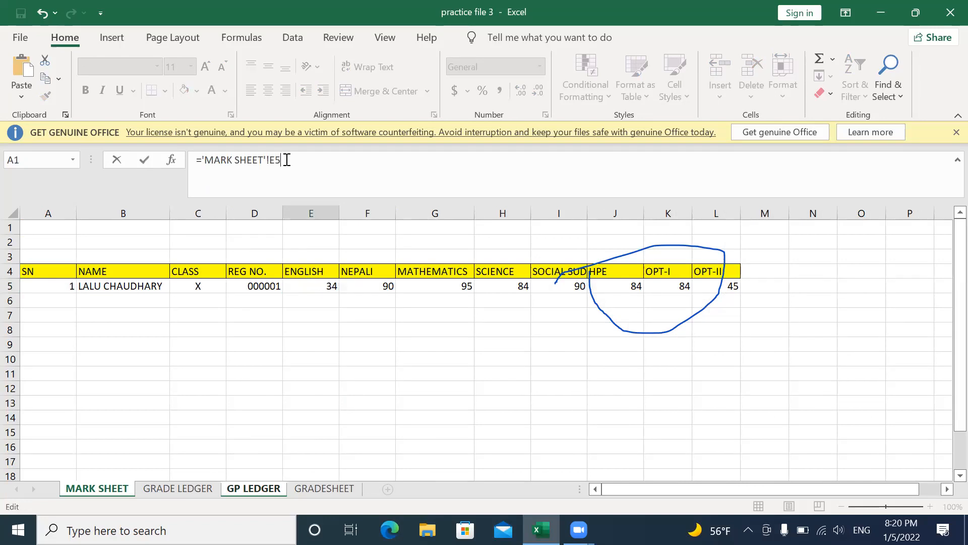
pyautogui.write('>90,')
pyautogui.write(',')
pyautogui.press('BackSpace')
pyautogui.press('BackSpace')
pyautogui.press('BackSpace')
pyautogui.press('BackSpace')
pyautogui.press('BackSpace')
pyautogui.press('BackSpace')
pyautogui.press('BackSpace')
pyautogui.press('BackSpace')
pyautogui.press('BackSpace')
pyautogui.press('BackSpace')
pyautogui.press('BackSpace')
pyautogui.press('BackSpace')
pyautogui.press('BackSpace')
pyautogui.press('BackSpace')
pyautogui.press('BackSpace')
pyautogui.press('BackSpace')
pyautogui.press('BackSpace')
pyautogui.press('BackSpace')
pyautogui.press('BackSpace')
pyautogui.press('BackSpace')
pyautogui.press('BackSpace')
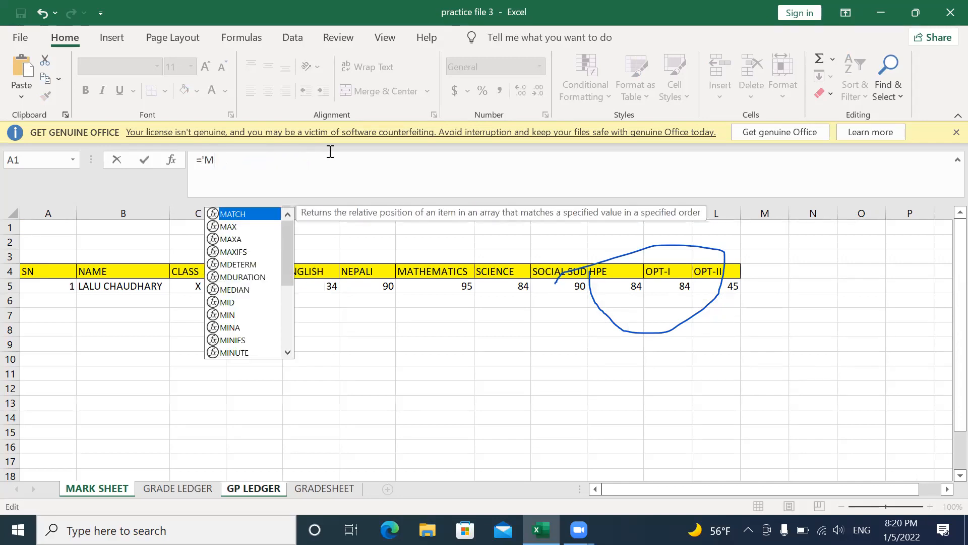
pyautogui.write('if')
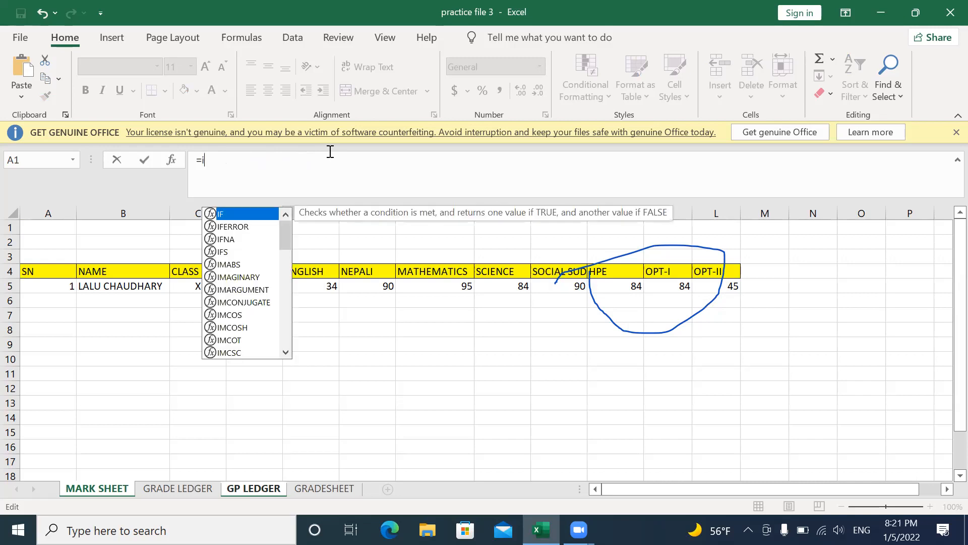
pyautogui.doubleClick(229, 213)
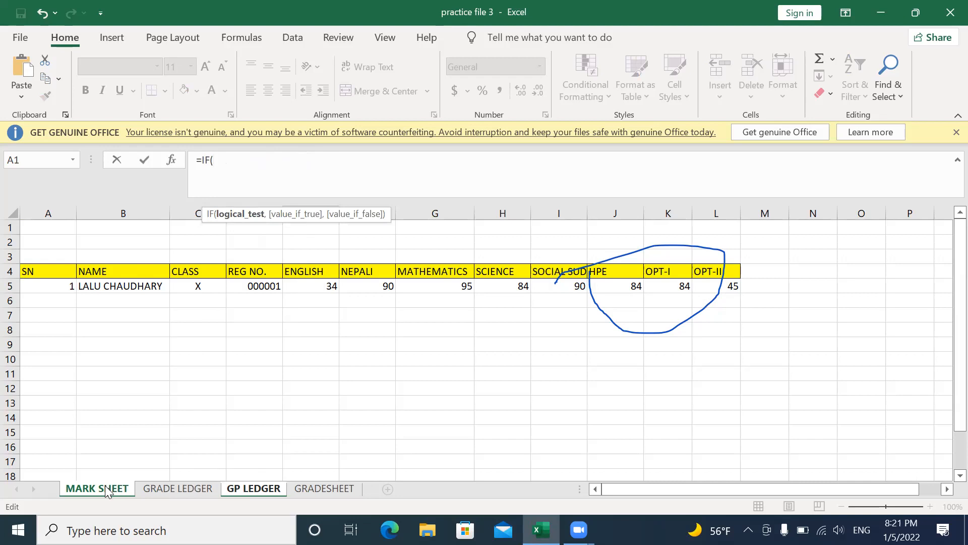
pyautogui.click(251, 490)
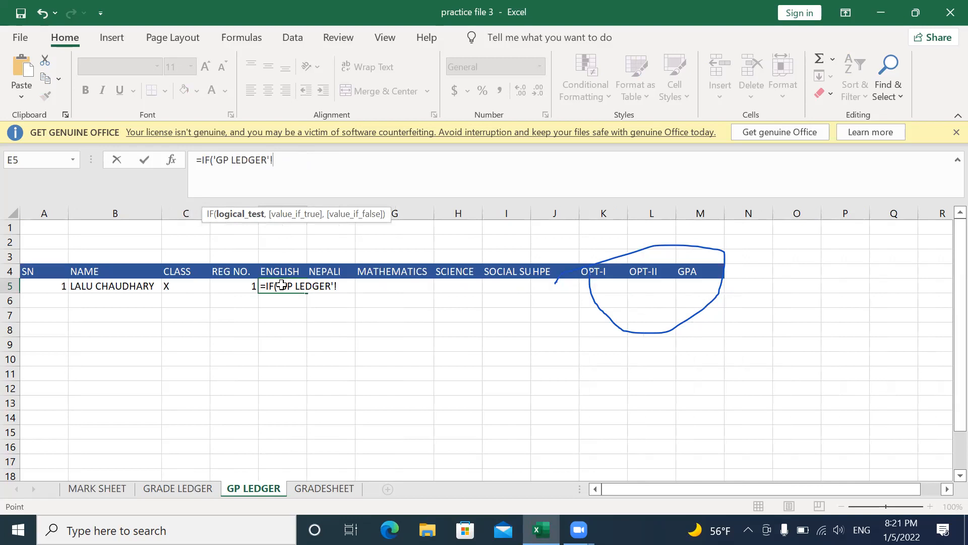
pyautogui.press('BackSpace')
pyautogui.press('BackSpace')
pyautogui.press('BackSpace')
pyautogui.press('BackSpace')
pyautogui.press('BackSpace')
pyautogui.press('BackSpace')
pyautogui.press('BackSpace')
pyautogui.press('BackSpace')
pyautogui.press('BackSpace')
pyautogui.press('BackSpace')
pyautogui.press('BackSpace')
pyautogui.press('BackSpace')
pyautogui.press('BackSpace')
pyautogui.press('BackSpace')
pyautogui.press('BackSpace')
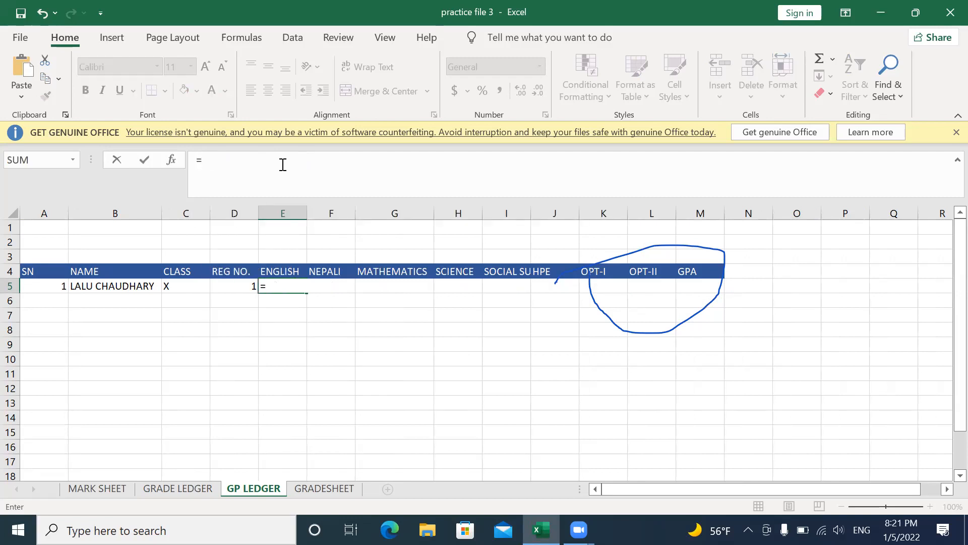
# Enter the first IF condition in E5 so that an English mark of at least 90 gives grade point 4: IF('MARK SHEET'!E5>=90,4,
pyautogui.write('if')
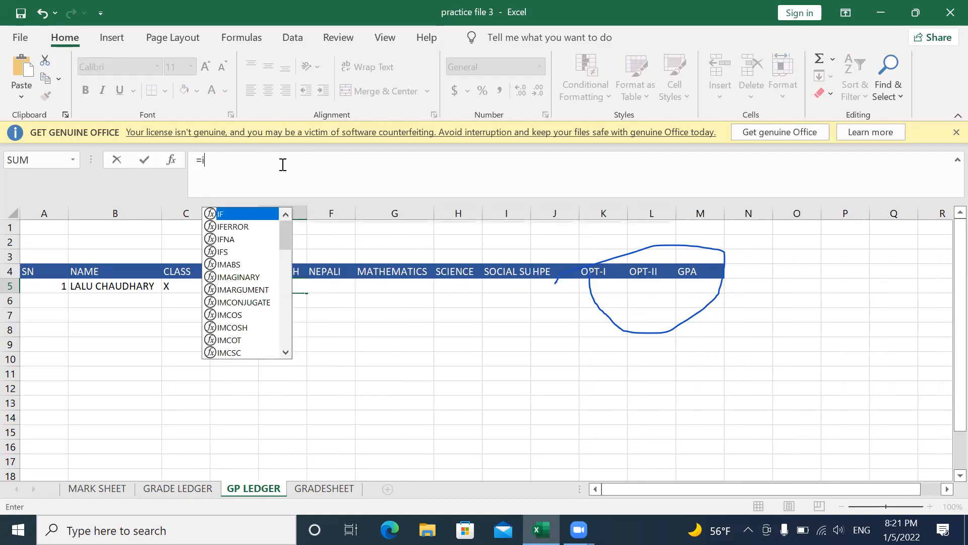
pyautogui.doubleClick(229, 216)
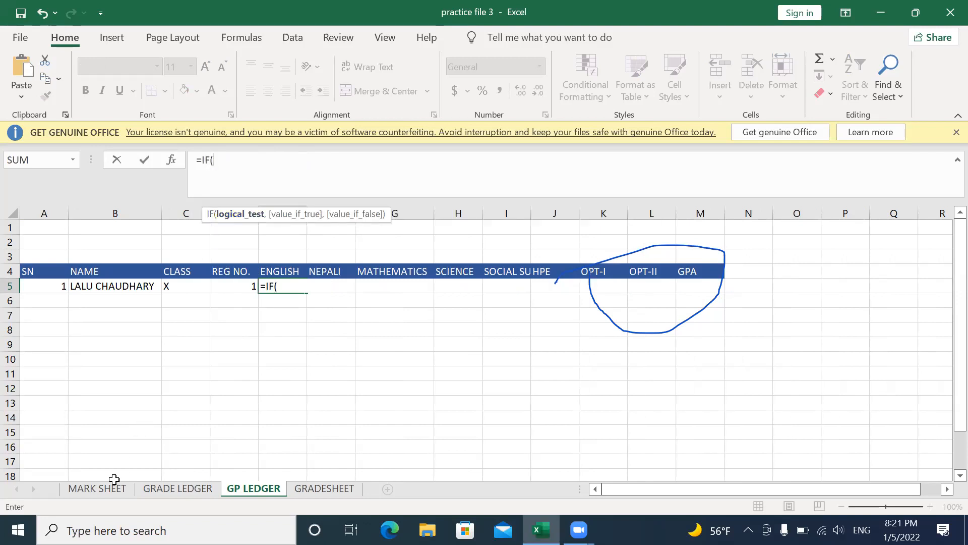
pyautogui.click(101, 488)
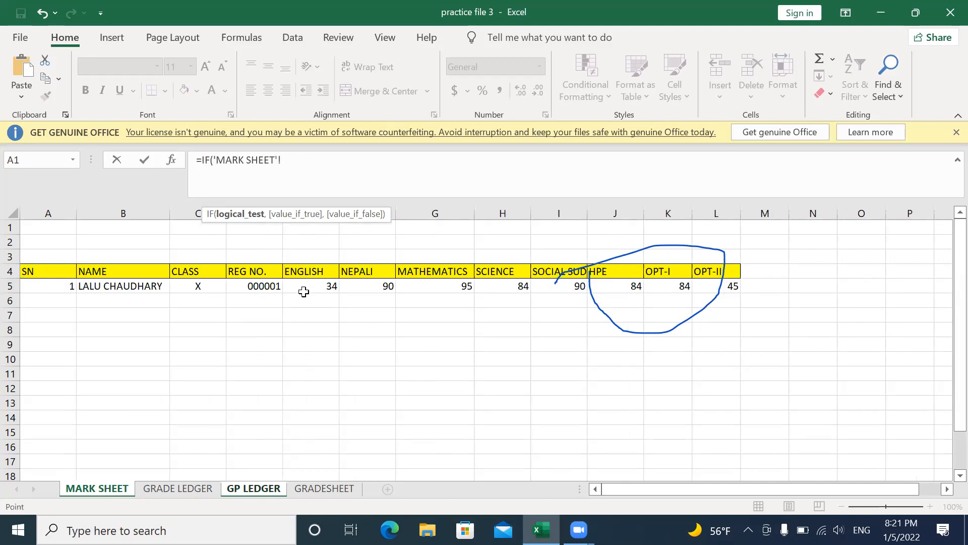
pyautogui.click(319, 282)
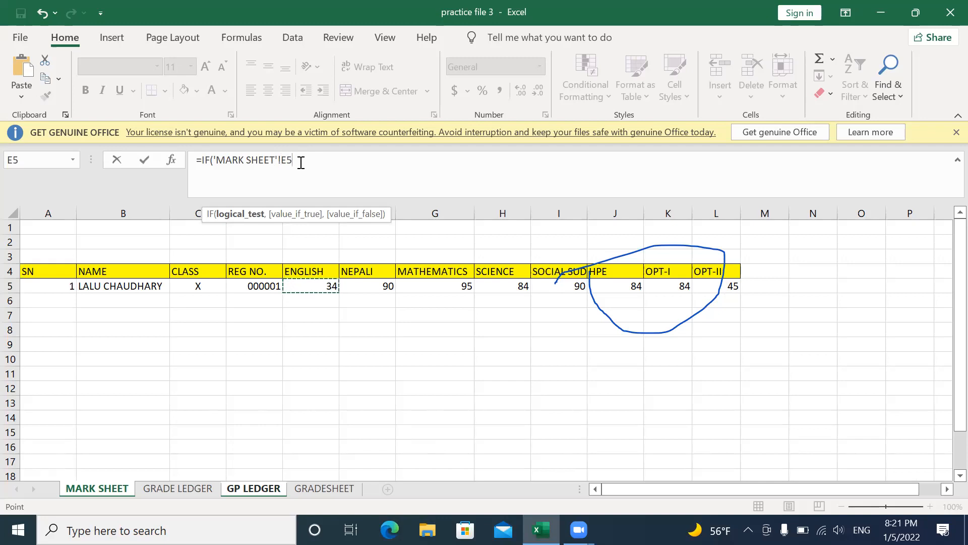
pyautogui.write('>90')
pyautogui.write('90')
pyautogui.write(',')
pyautogui.write('4')
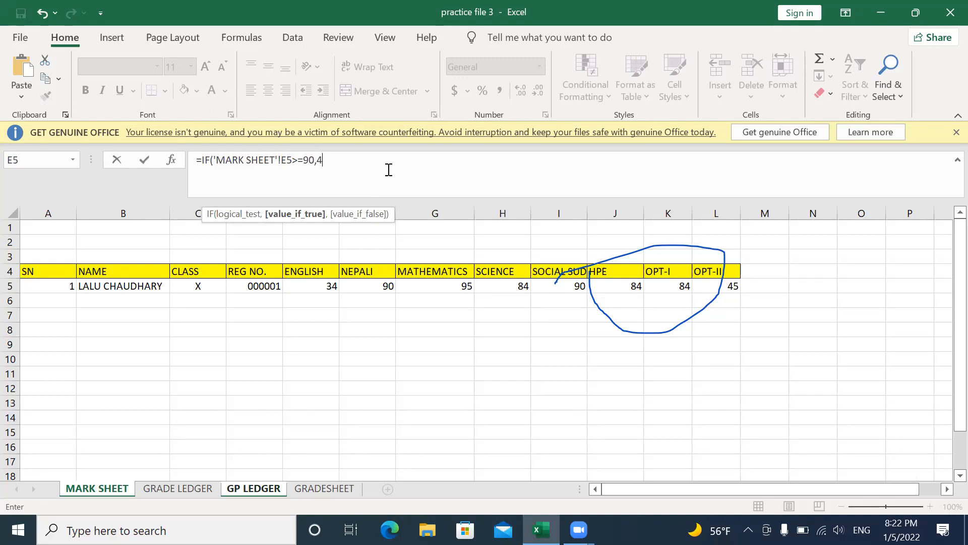
pyautogui.write(',')
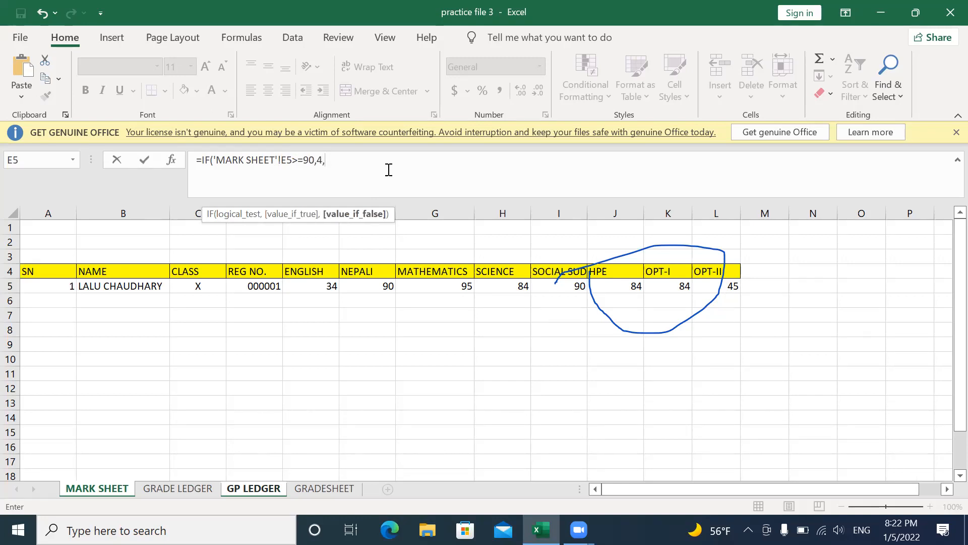
pyautogui.hotkey('shift', 'Left')
pyautogui.hotkey('shift', 'Left')
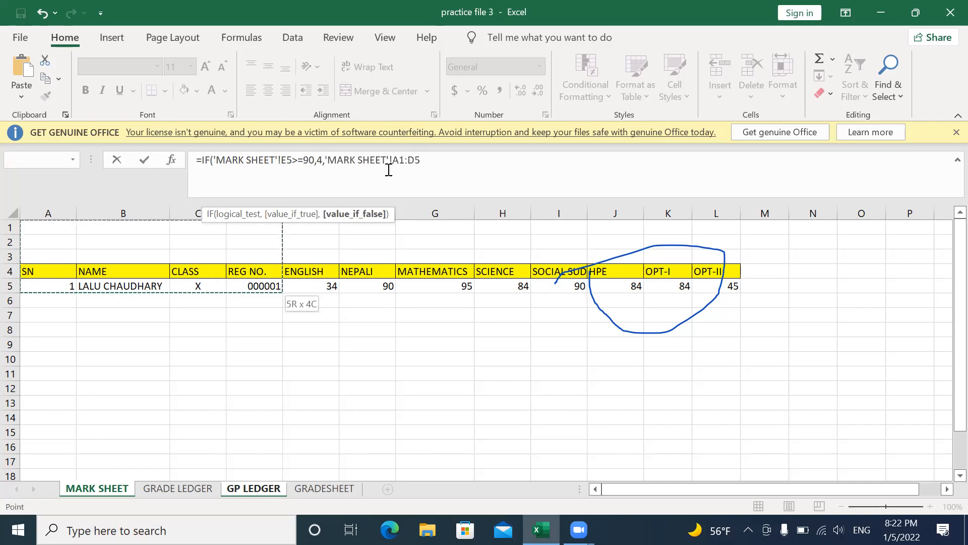
pyautogui.hotkey('ctrl', 'z')
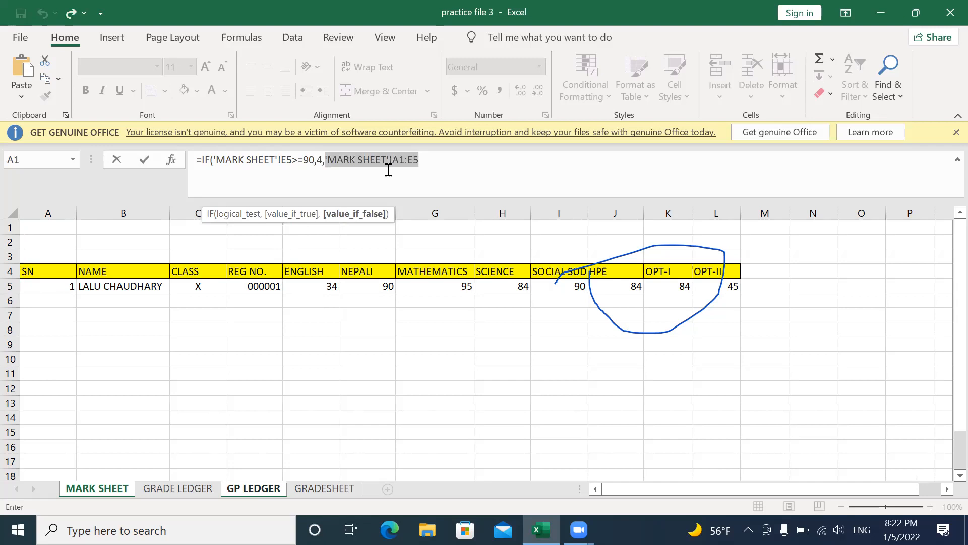
pyautogui.press('BackSpace')
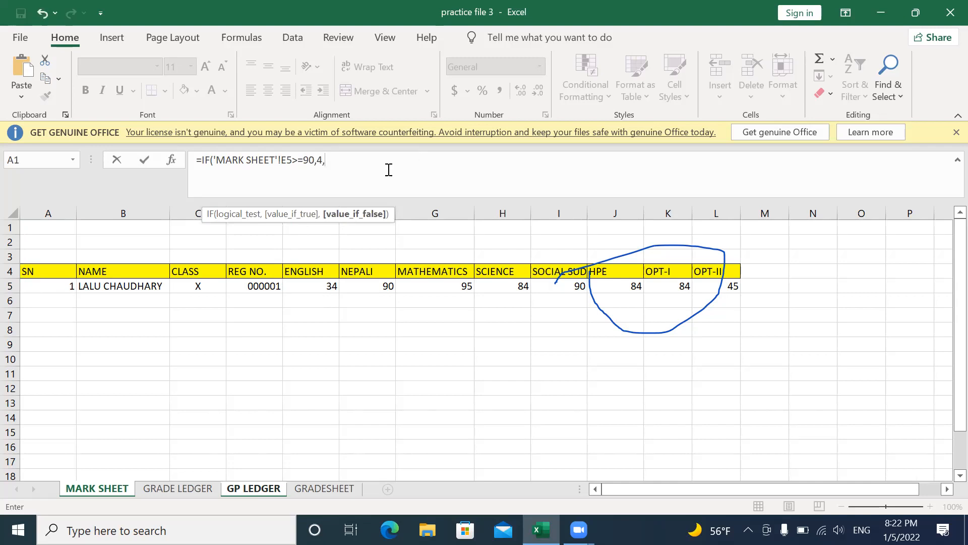
pyautogui.keyDown('shift'); pyautogui.click(311, 286); pyautogui.keyUp('shift')
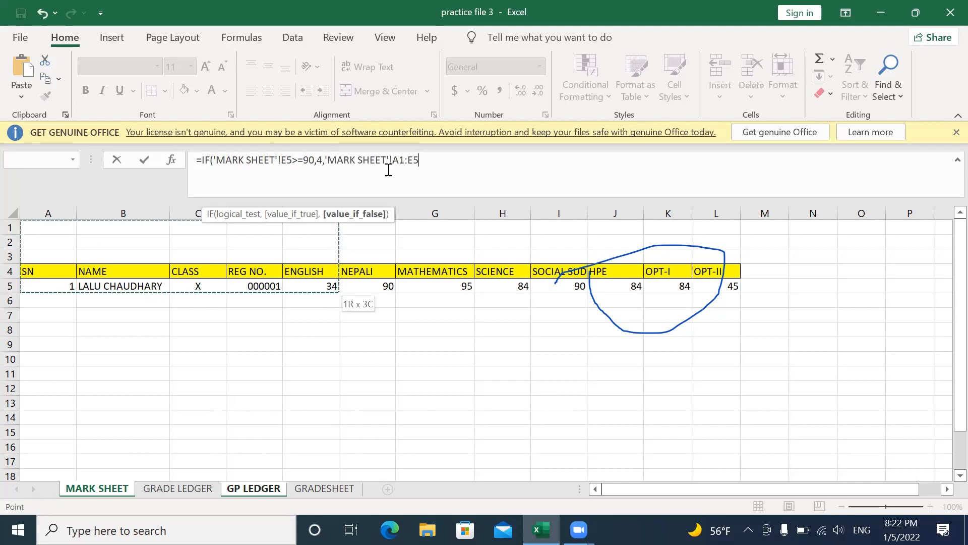
pyautogui.hotkey('ctrl', 'z')
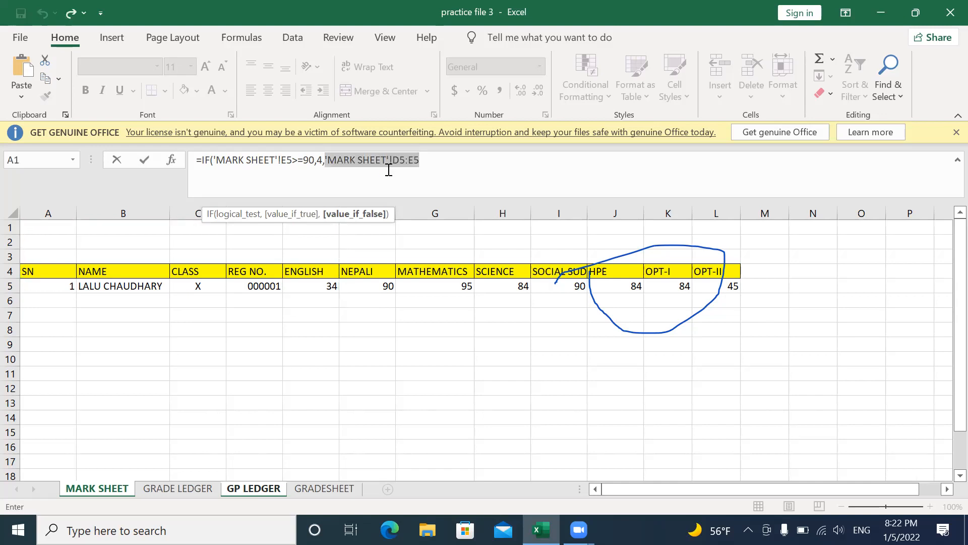
pyautogui.press('BackSpace')
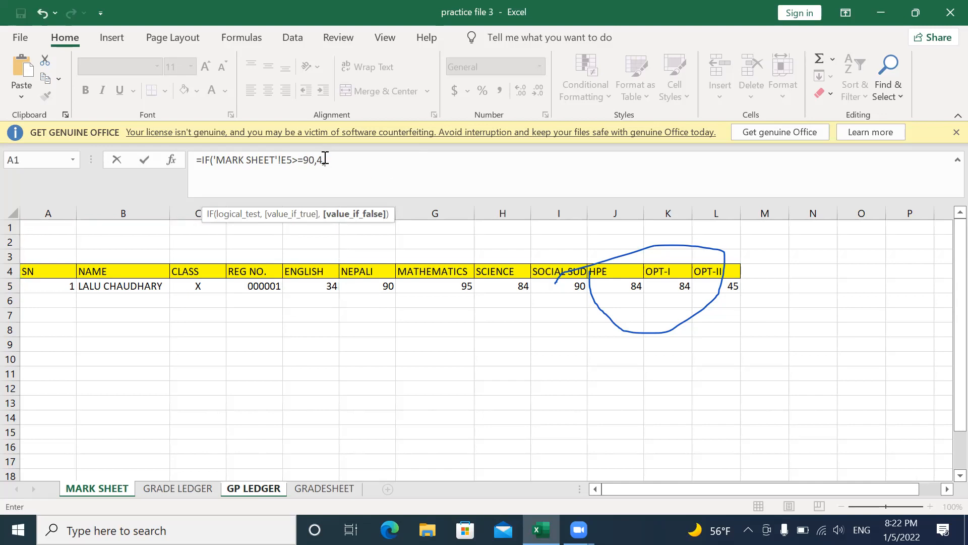
# Copy the IF('MARK SHEET'!E5>=90,4, condition and append six more copies of it to the end of the E5 formula
pyautogui.moveTo(325, 160); pyautogui.dragTo(202, 156)
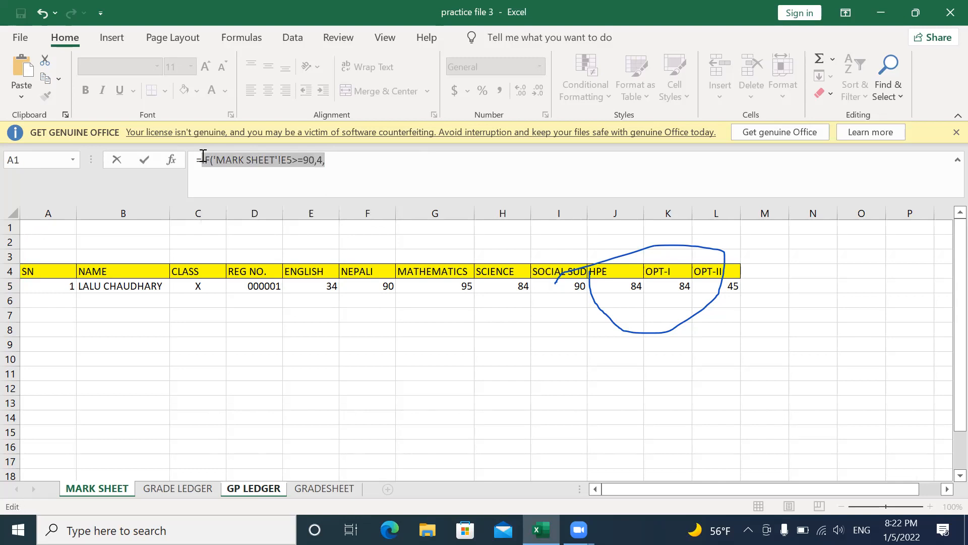
pyautogui.click(407, 158)
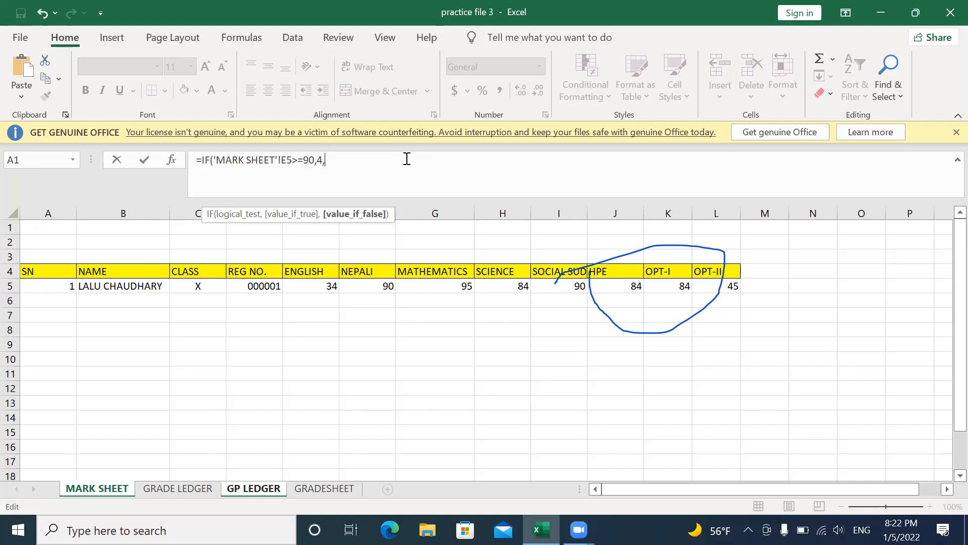
pyautogui.hotkey('ctrl', 'v')
pyautogui.hotkey('ctrl', 'v')
pyautogui.hotkey('ctrl', 'v')
pyautogui.hotkey('ctrl', 'v')
pyautogui.hotkey('ctrl', 'v')
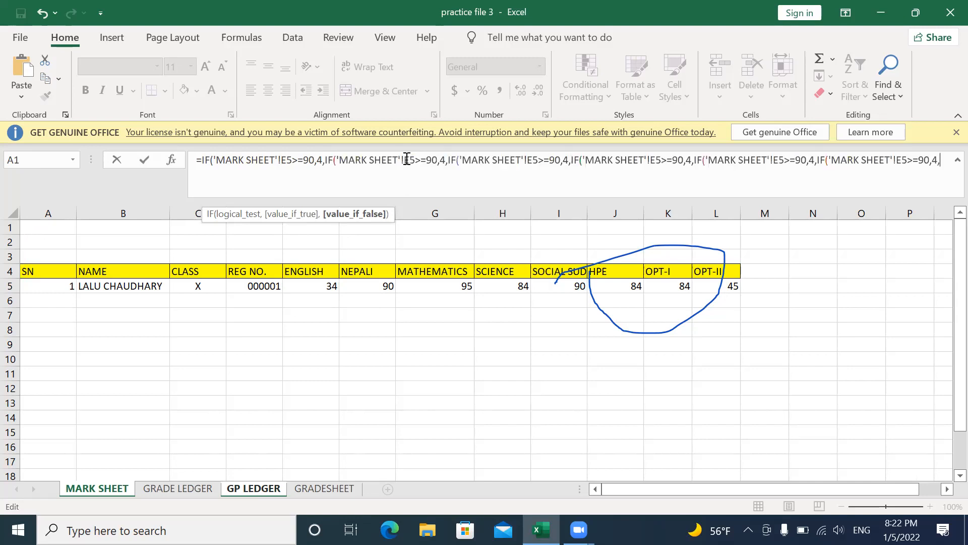
pyautogui.hotkey('ctrl', 'v')
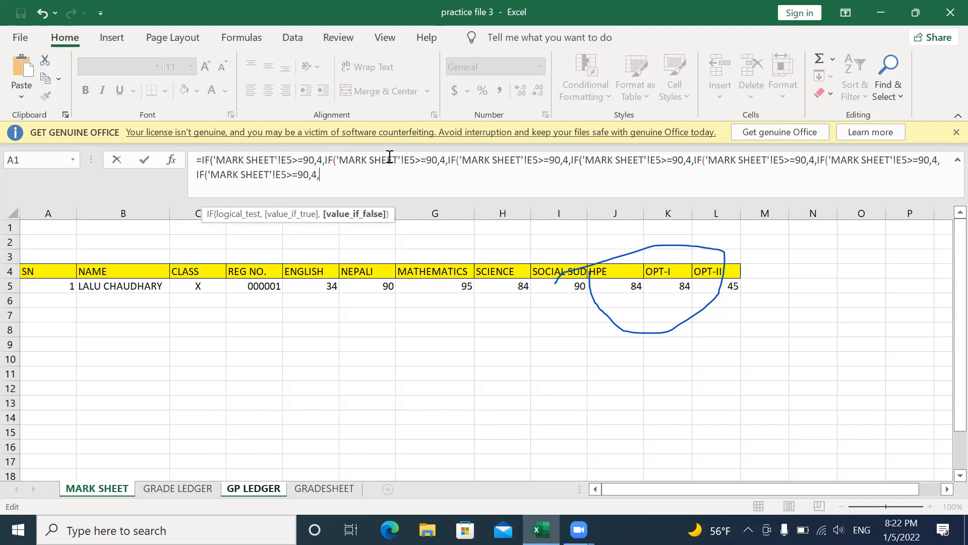
# Edit the second IF condition so that an English mark of at least 80 gives grade point 3.6
pyautogui.click(426, 159)
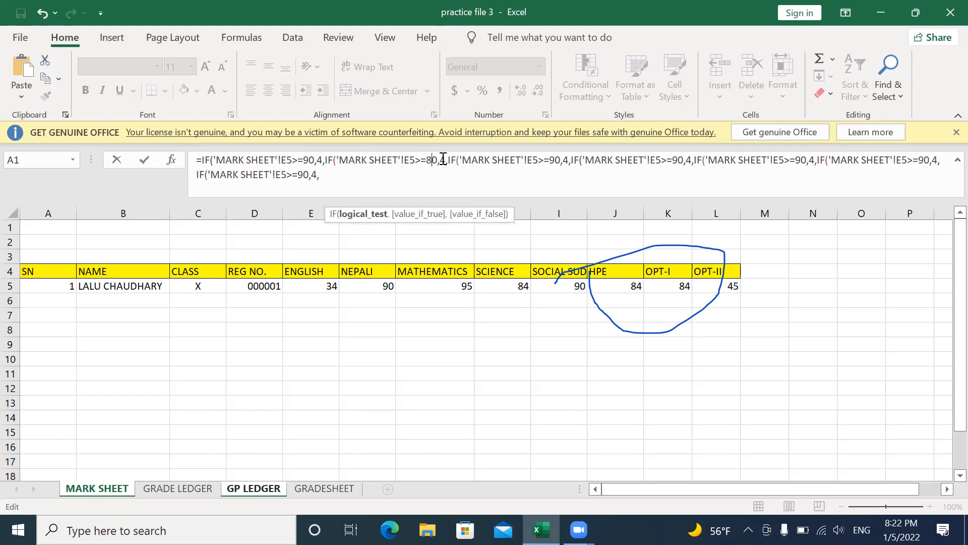
pyautogui.click(443, 160)
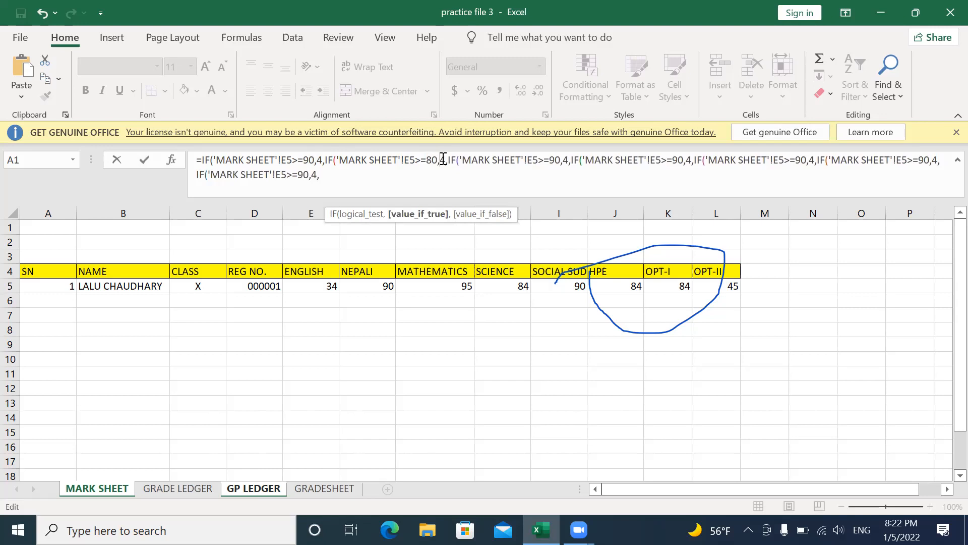
pyautogui.press('BackSpace')
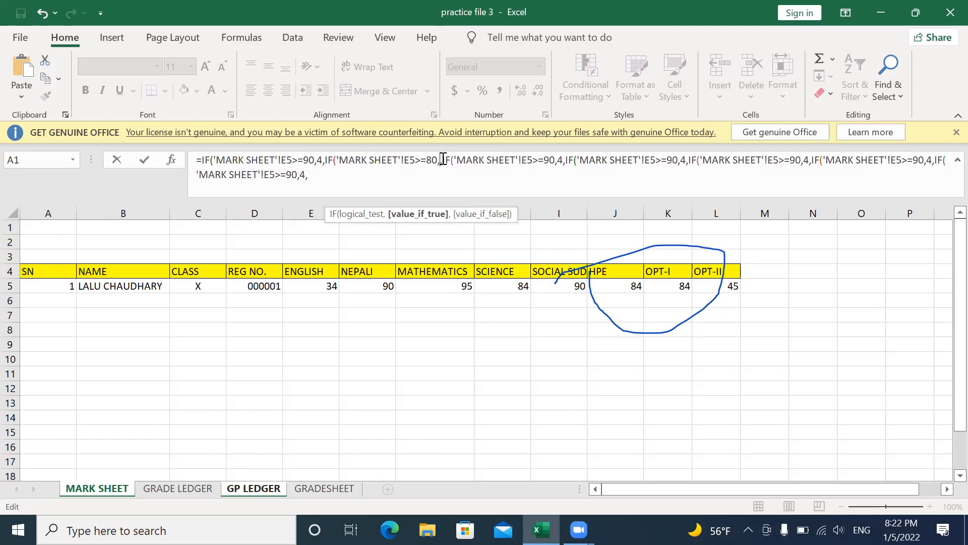
pyautogui.write('3.6')
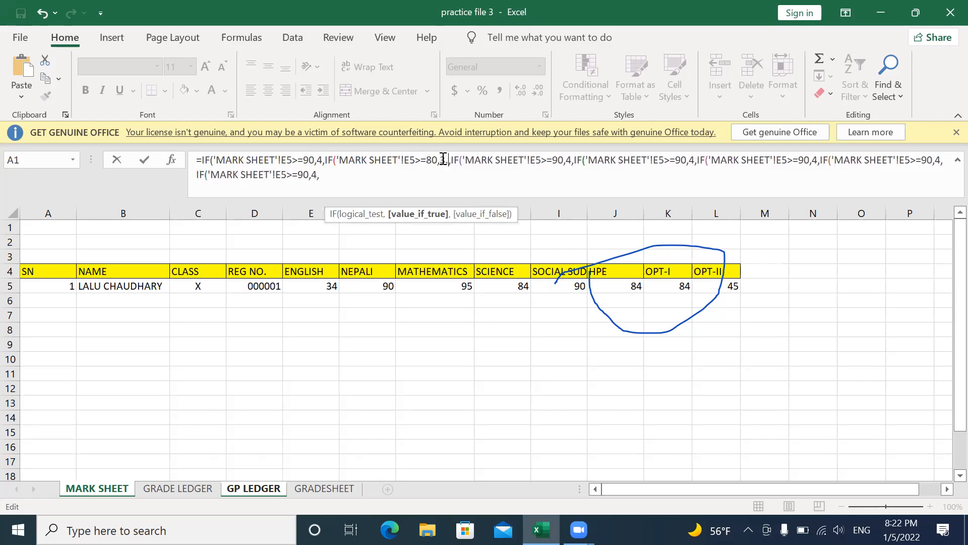
# Edit the third IF condition so that an English mark of at least 70 gives grade point 3.2
pyautogui.click(559, 160)
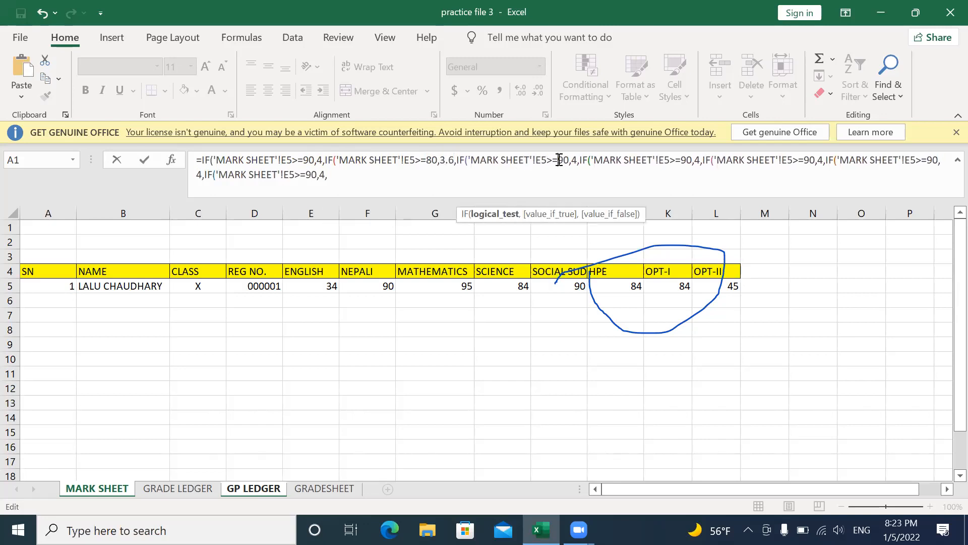
pyautogui.press('Delete')
pyautogui.write('7')
pyautogui.click(573, 160)
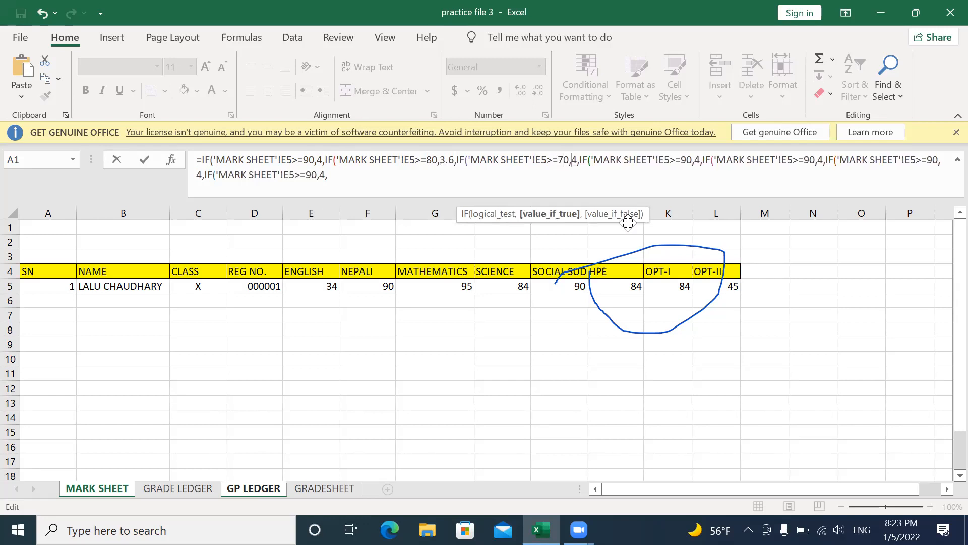
pyautogui.press('Delete')
pyautogui.press('Delete')
pyautogui.write('3.2')
# Edit the fourth IF condition so that an English mark of at least 60 gives grade point 2.8
pyautogui.press('Right')
pyautogui.press('Right')
pyautogui.press('Right')
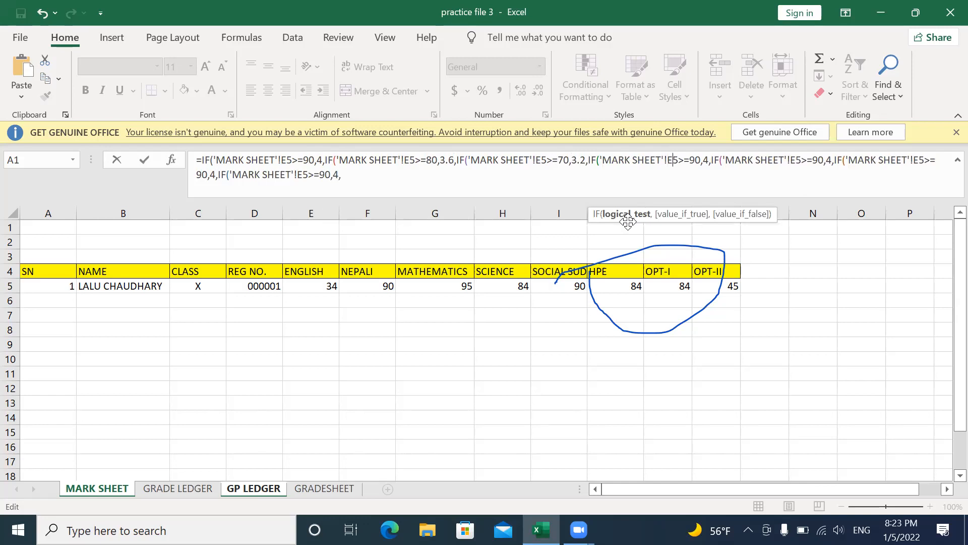
pyautogui.press('BackSpace')
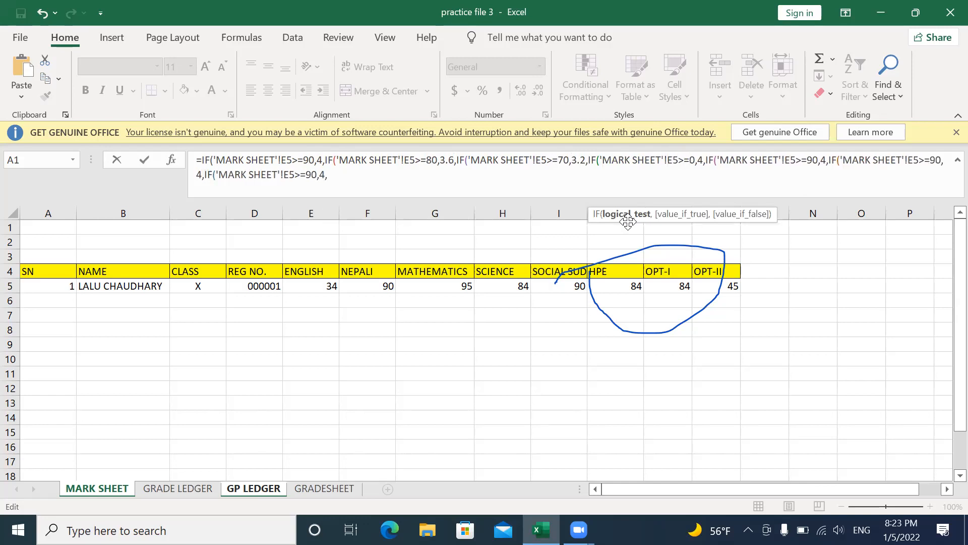
pyautogui.write('6')
pyautogui.press('Right')
pyautogui.press('Right')
pyautogui.press('Right')
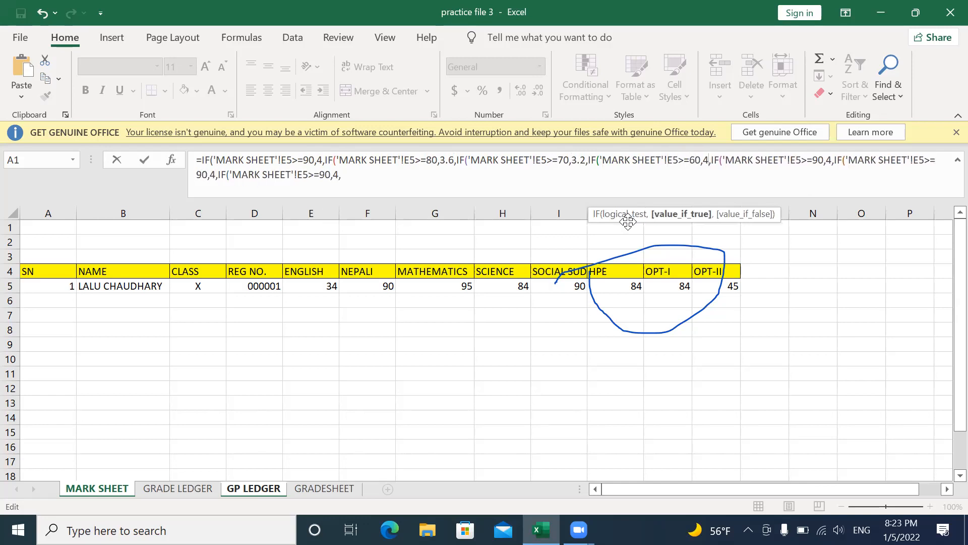
pyautogui.press('Delete')
pyautogui.press('Delete')
pyautogui.write('2.8')
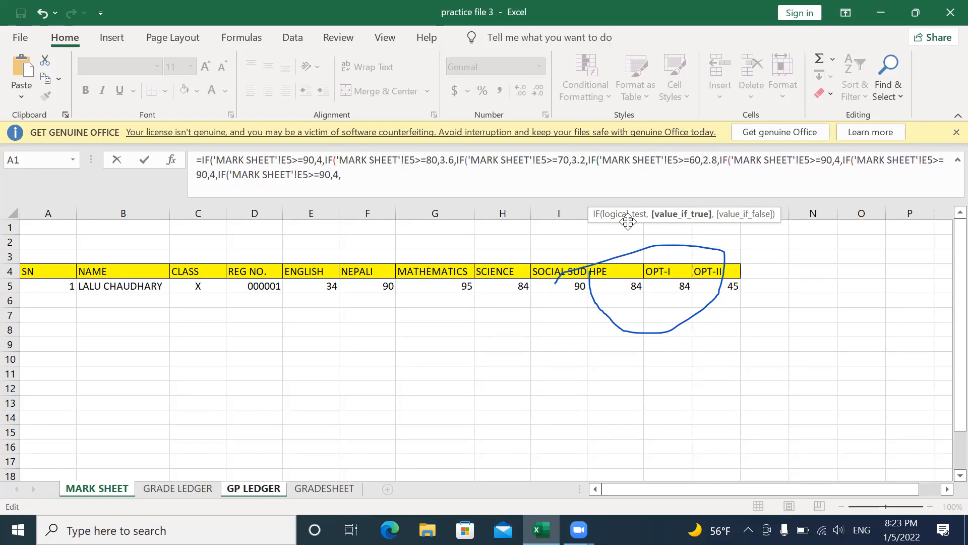
# Edit the fifth IF condition so that an English mark of at least 50 gives grade point 2.4
pyautogui.press('Right')
pyautogui.press('Right')
pyautogui.press('Right')
pyautogui.press('Right')
pyautogui.press('Right')
pyautogui.press('Right')
pyautogui.press('Right')
pyautogui.press('Right')
pyautogui.press('Right')
pyautogui.press('Right')
pyautogui.press('Right')
pyautogui.press('Right')
pyautogui.press('Right')
pyautogui.press('Right')
pyautogui.press('Right')
pyautogui.press('Right')
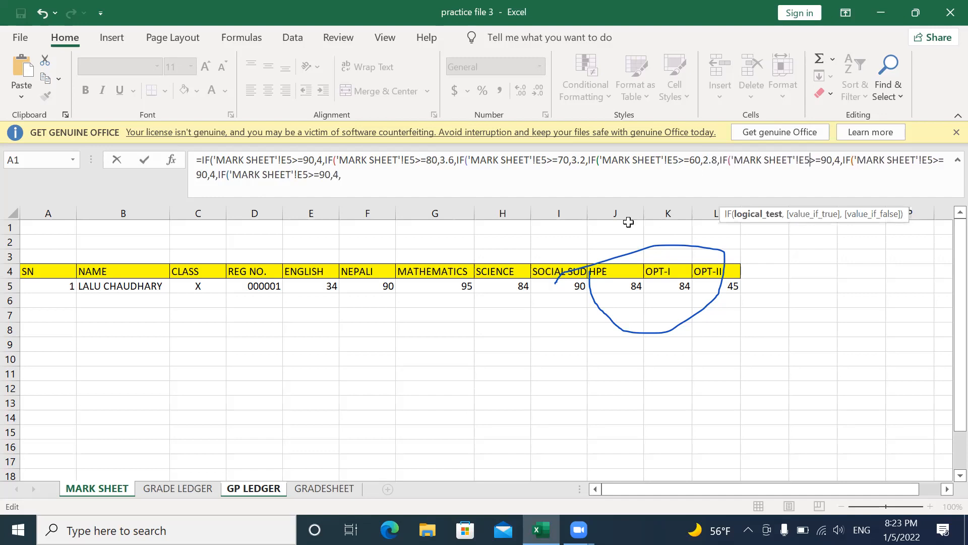
pyautogui.press('Delete')
pyautogui.write('5')
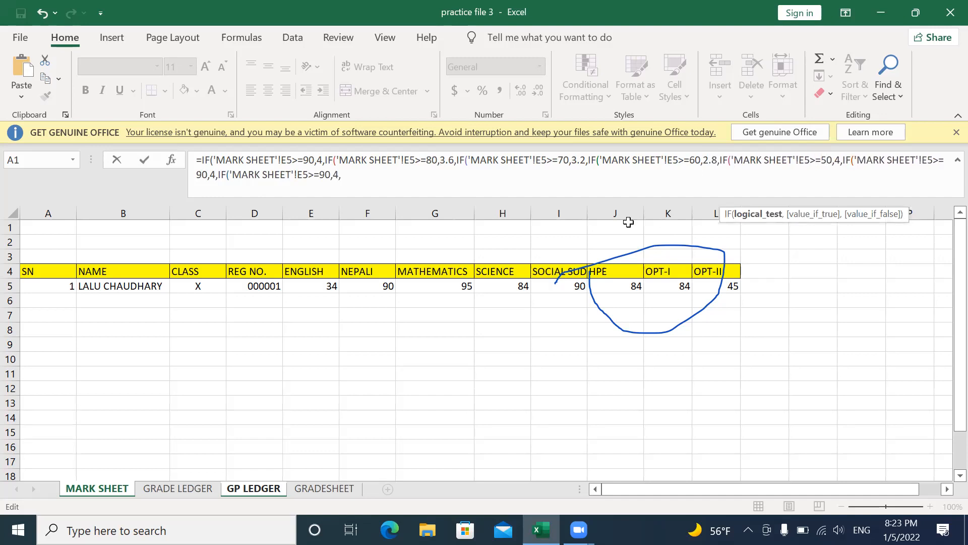
pyautogui.press('Right')
pyautogui.press('Right')
pyautogui.press('Delete')
pyautogui.write('2.4')
# Edit the sixth IF condition so that an English mark of at least 40 gives grade point 2.0
pyautogui.press('Right')
pyautogui.press('Right')
pyautogui.press('Right')
pyautogui.press('Right')
pyautogui.press('Right')
pyautogui.press('Right')
pyautogui.press('Right')
pyautogui.press('Right')
pyautogui.press('Right')
pyautogui.press('Right')
pyautogui.press('Right')
pyautogui.press('Right')
pyautogui.press('Right')
pyautogui.press('Right')
pyautogui.press('Right')
pyautogui.press('Right')
pyautogui.press('Right')
pyautogui.press('Right')
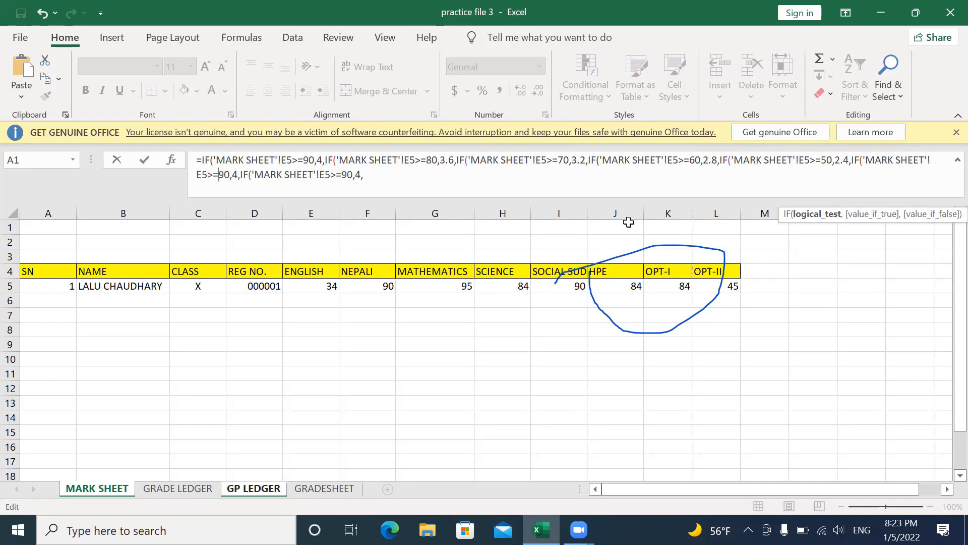
pyautogui.press('Delete')
pyautogui.write('4')
pyautogui.press('Right')
pyautogui.press('Right')
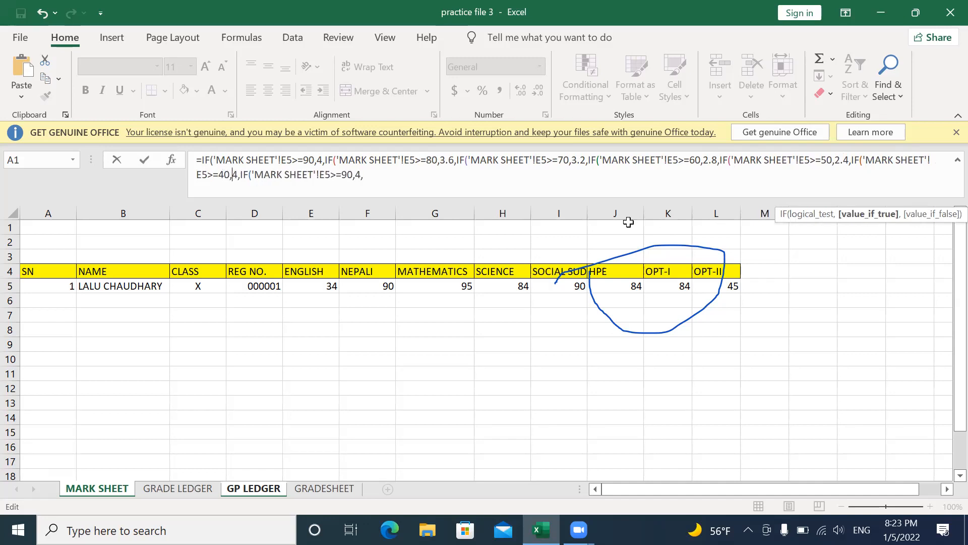
pyautogui.press('Delete')
pyautogui.write('2.')
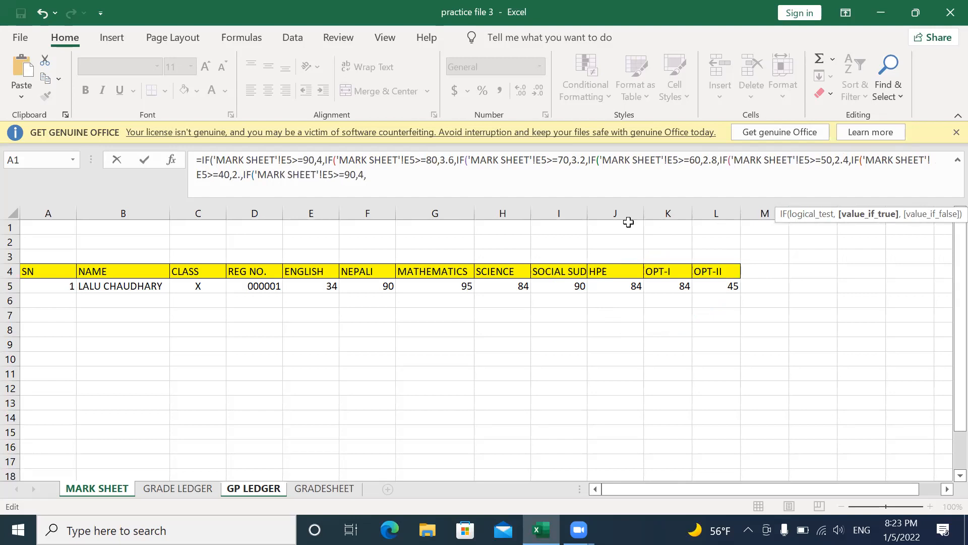
pyautogui.write('0')
# Edit the seventh IF condition so that an English mark of at least 35 gives grade point 1.6
pyautogui.press('Right')
pyautogui.press('Right')
pyautogui.press('Right')
pyautogui.press('Right')
pyautogui.press('Right')
pyautogui.press('Right')
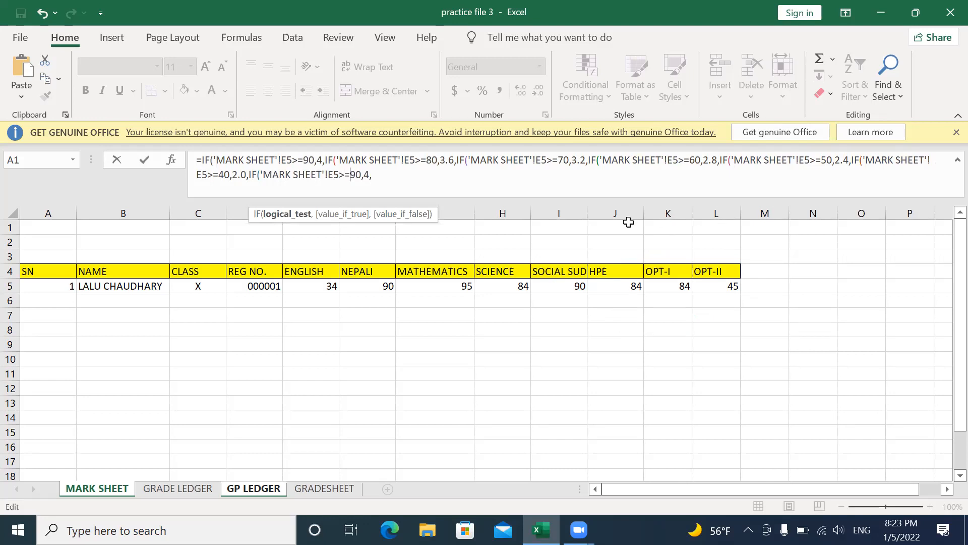
pyautogui.press('BackSpace')
pyautogui.press('BackSpace')
pyautogui.write('35')
pyautogui.press('Right')
pyautogui.press('Right')
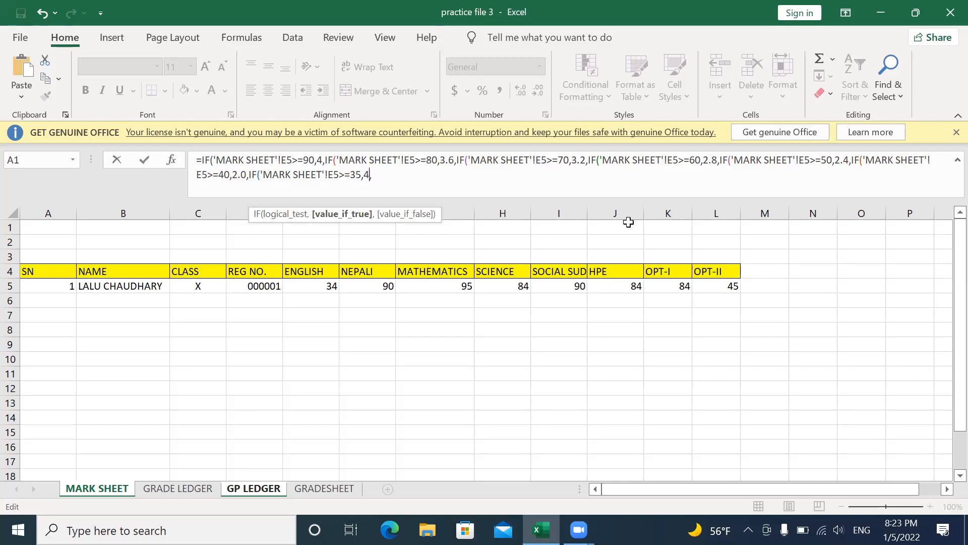
pyautogui.press('BackSpace')
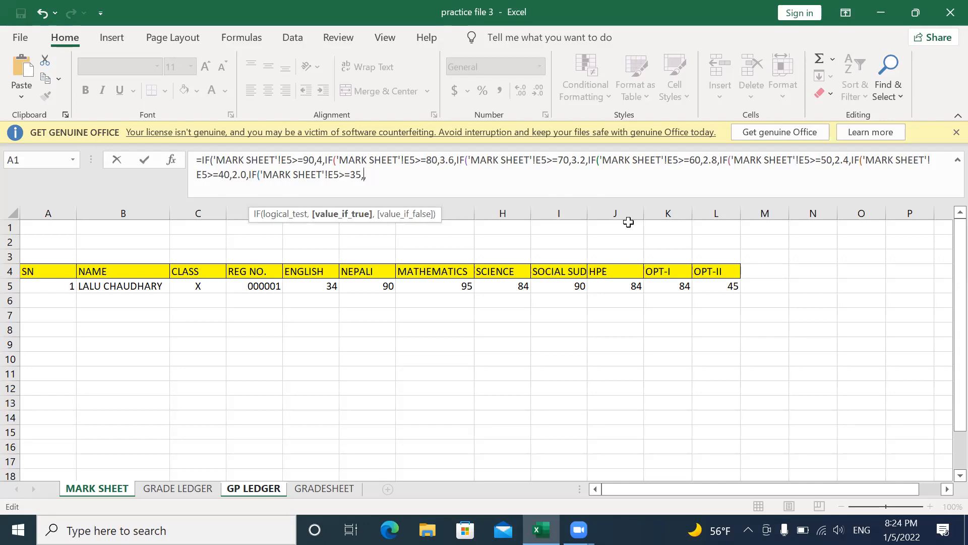
pyautogui.write('1.6,')
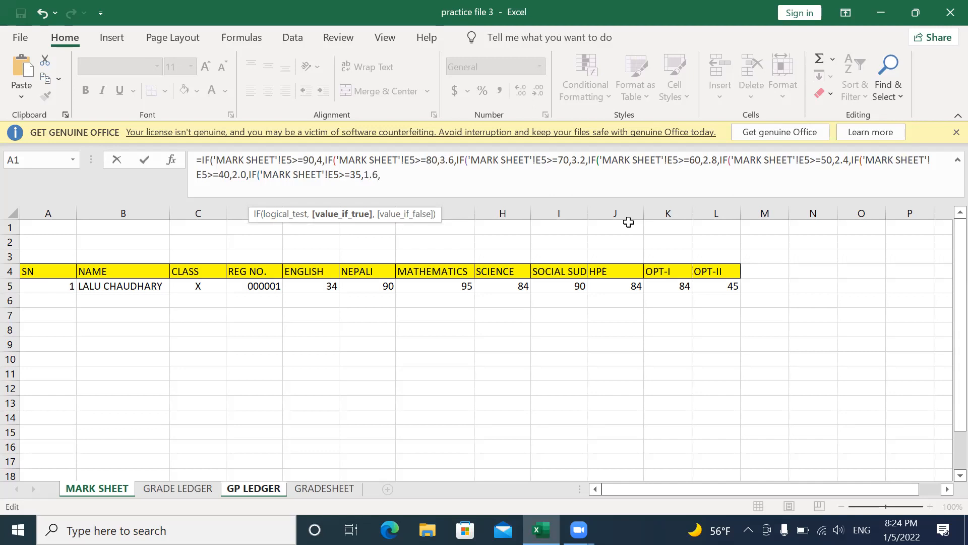
# Finish the E5 formula with an empty text ("") as the final value and seven closing parentheses, and enter it
pyautogui.press('Right')
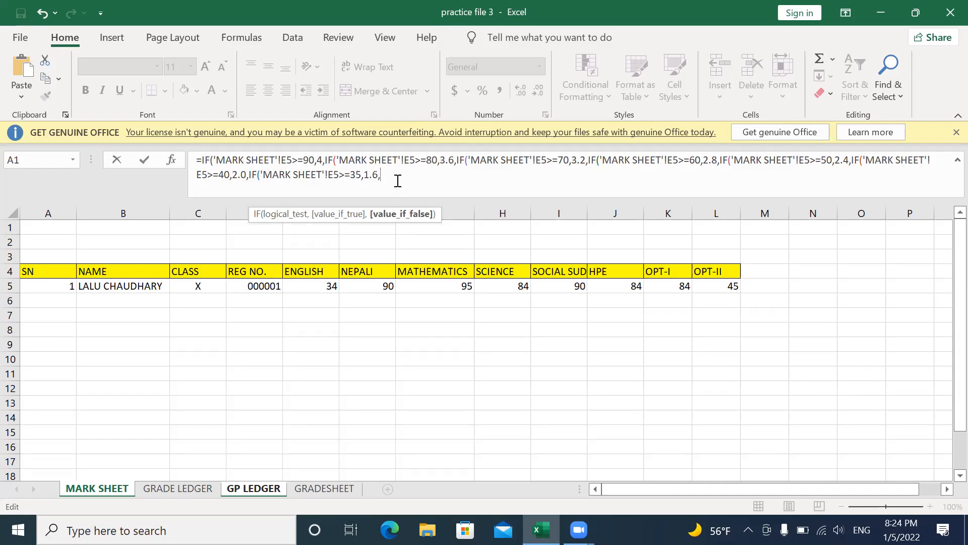
pyautogui.write('""')
pyautogui.write('))')
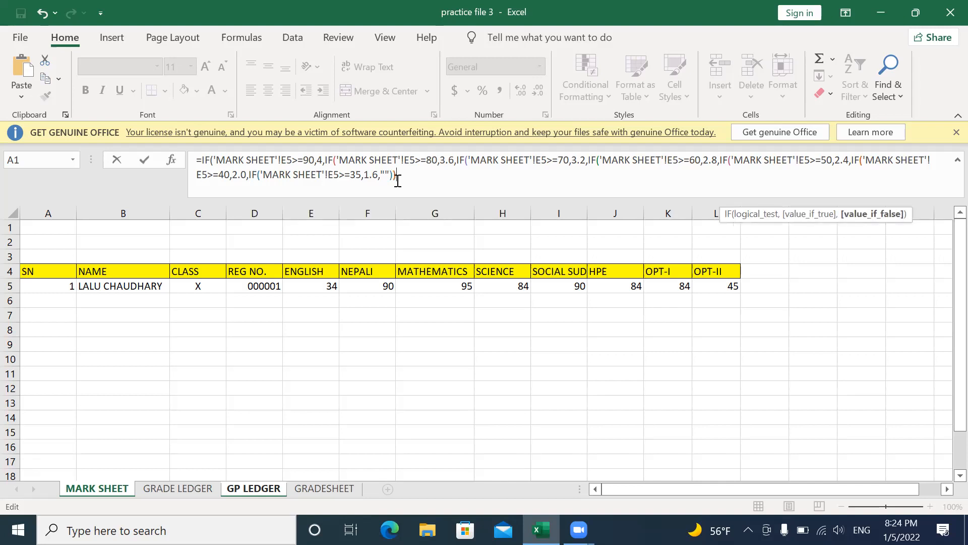
pyautogui.write(')))')
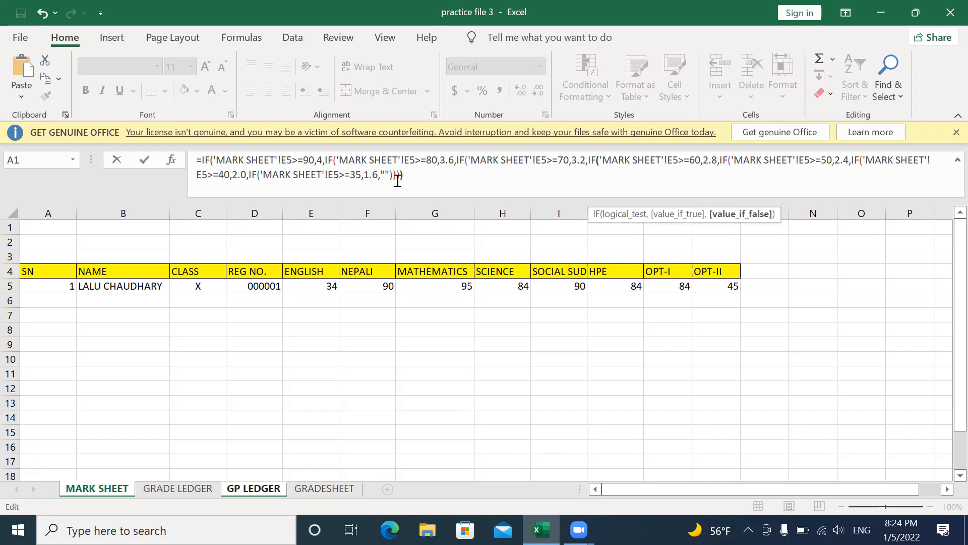
pyautogui.write('))')
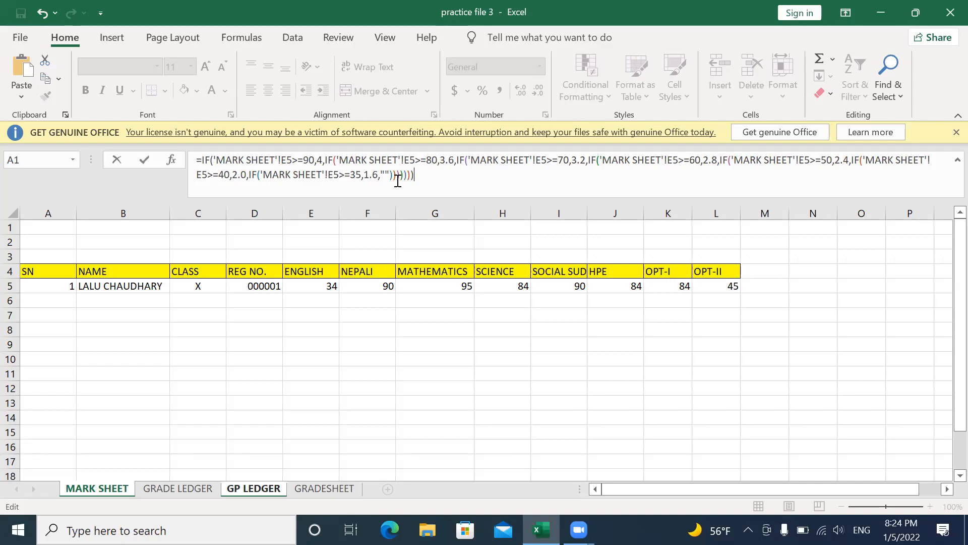
pyautogui.press('Return')
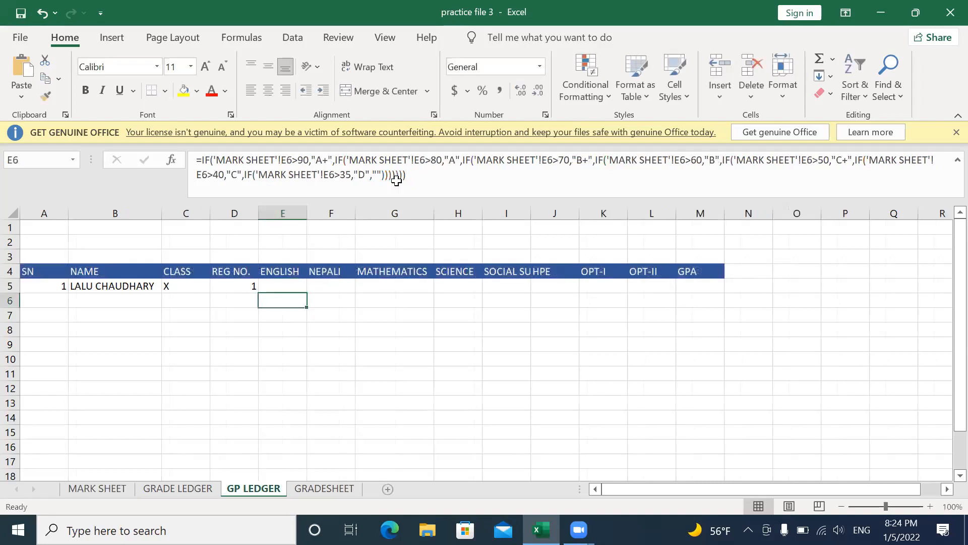
pyautogui.click(285, 285)
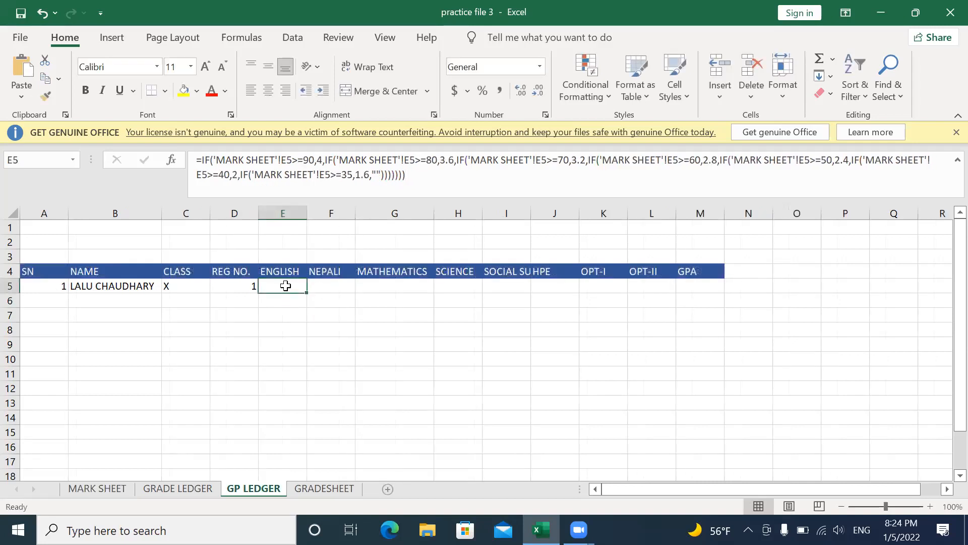
pyautogui.click(292, 312)
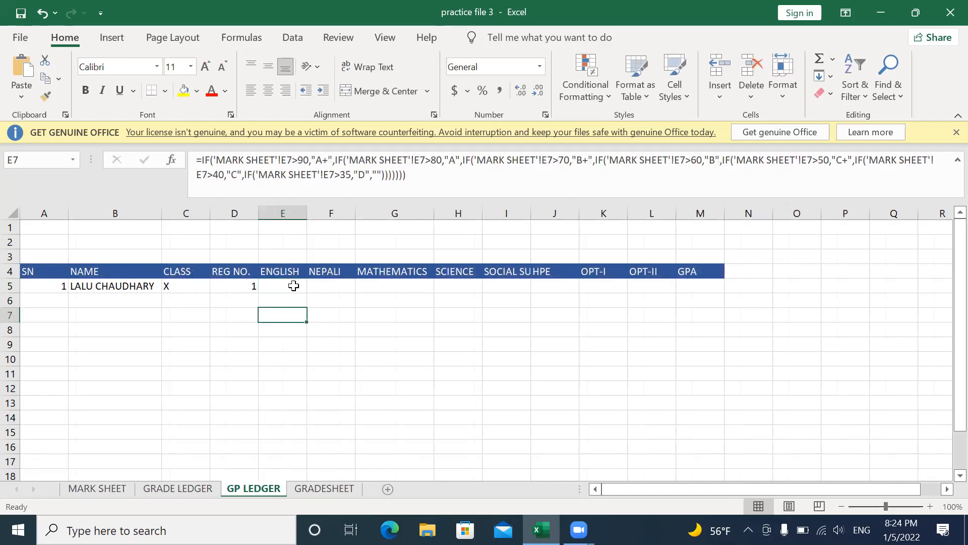
# Set the student's English mark in the MARK SHEET to 95 and check the English grade point in the GP LEDGER
pyautogui.click(112, 488)
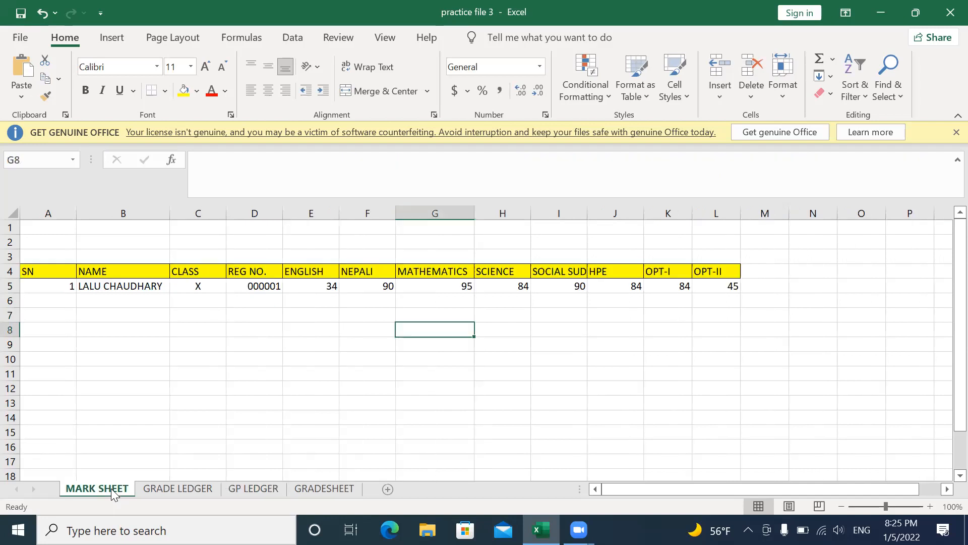
pyautogui.click(323, 283)
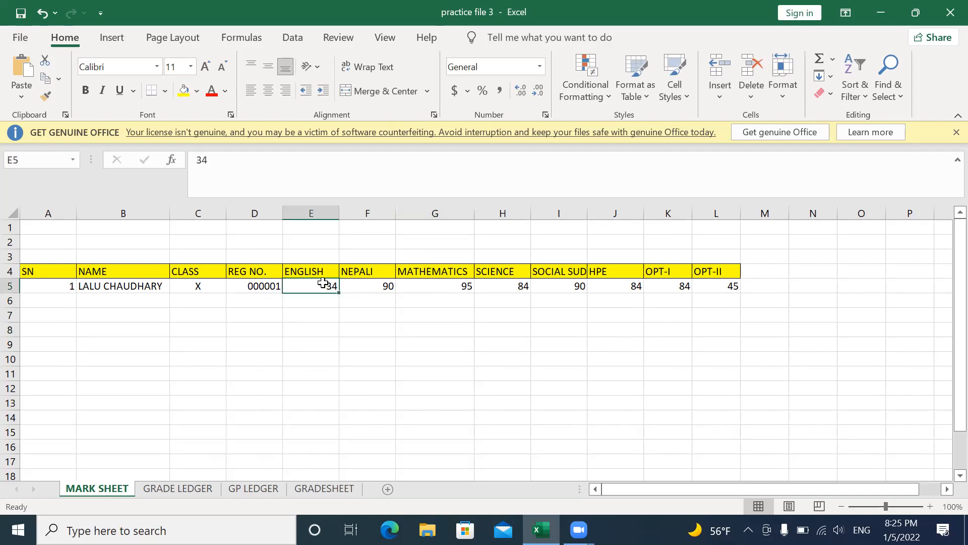
pyautogui.write('9')
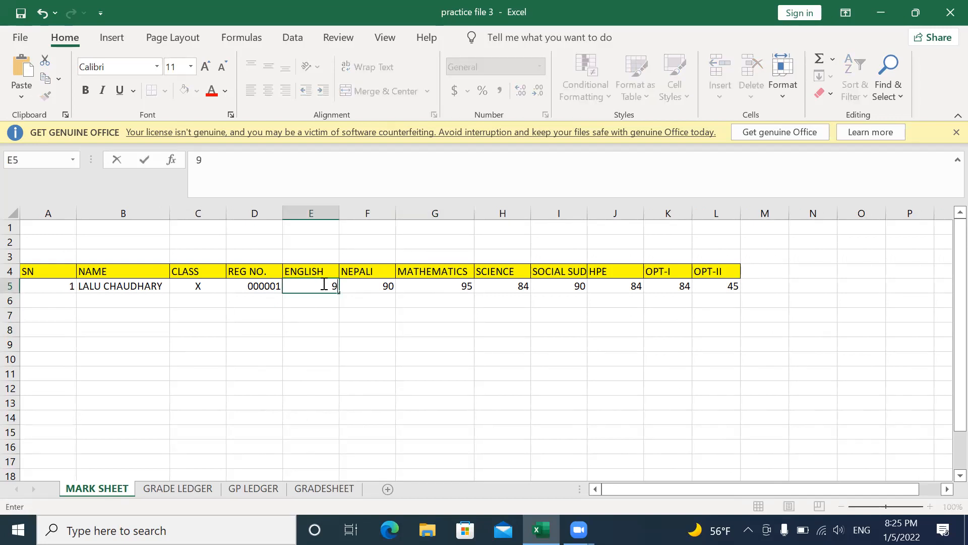
pyautogui.write('5')
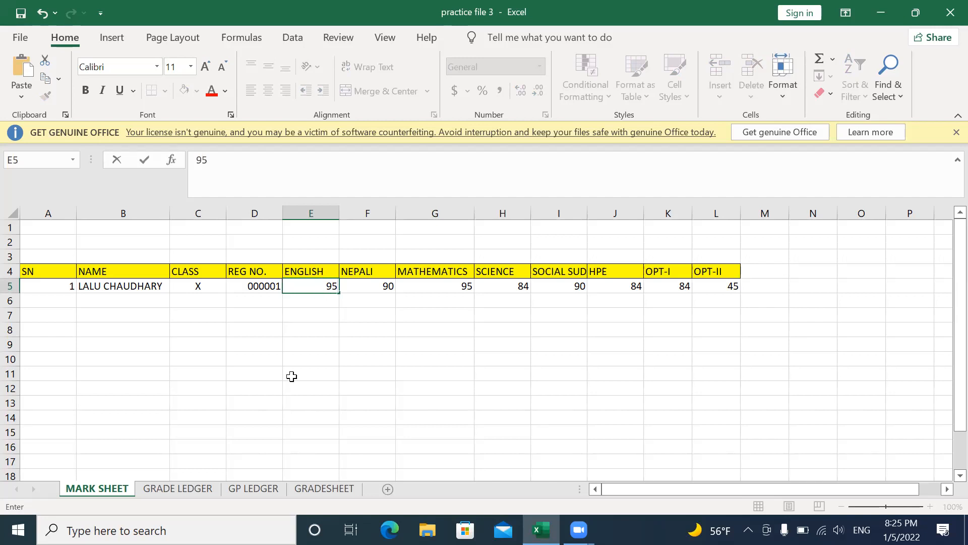
pyautogui.click(253, 490)
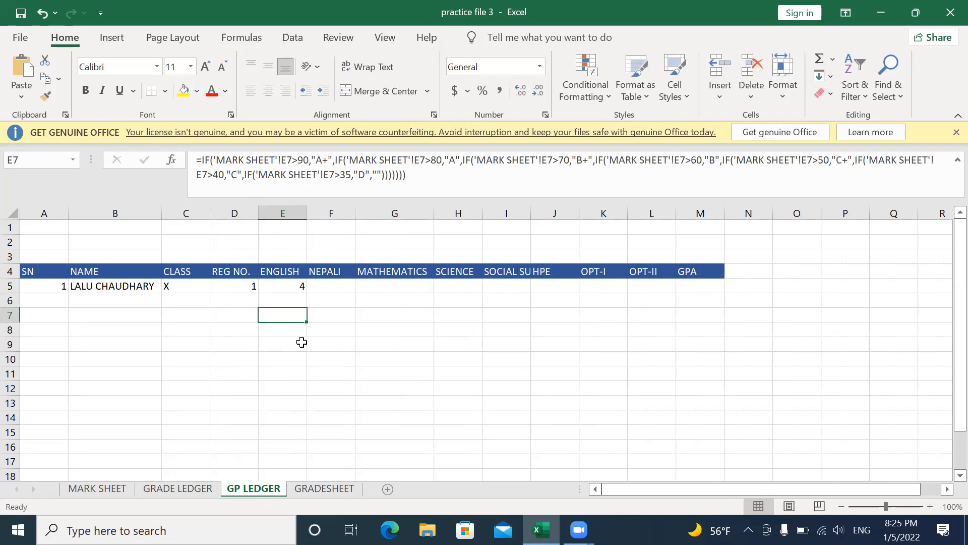
# Fill the English grade point formula in E5 of the GP LEDGER across the remaining subjects through OPT-II (L5)
pyautogui.click(296, 285)
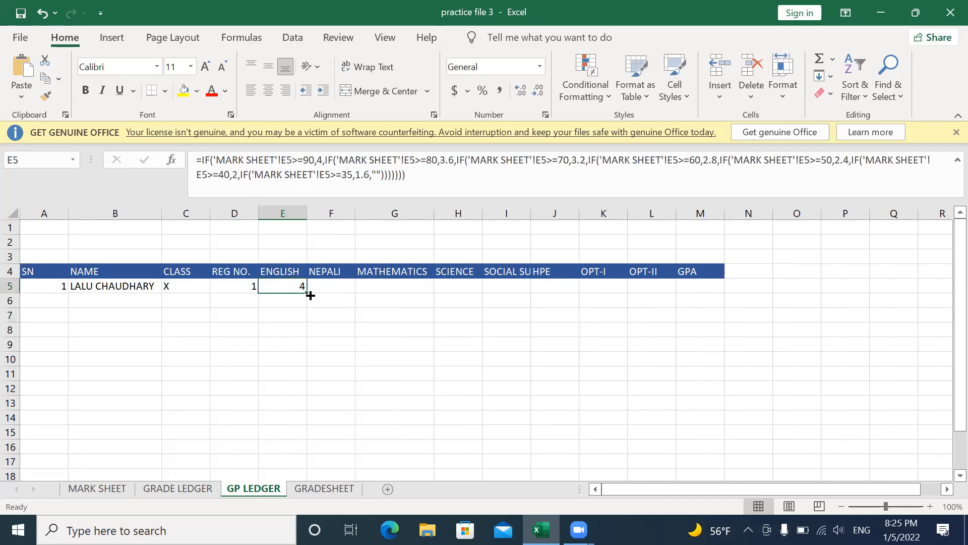
pyautogui.moveTo(308, 294); pyautogui.dragTo(671, 290)
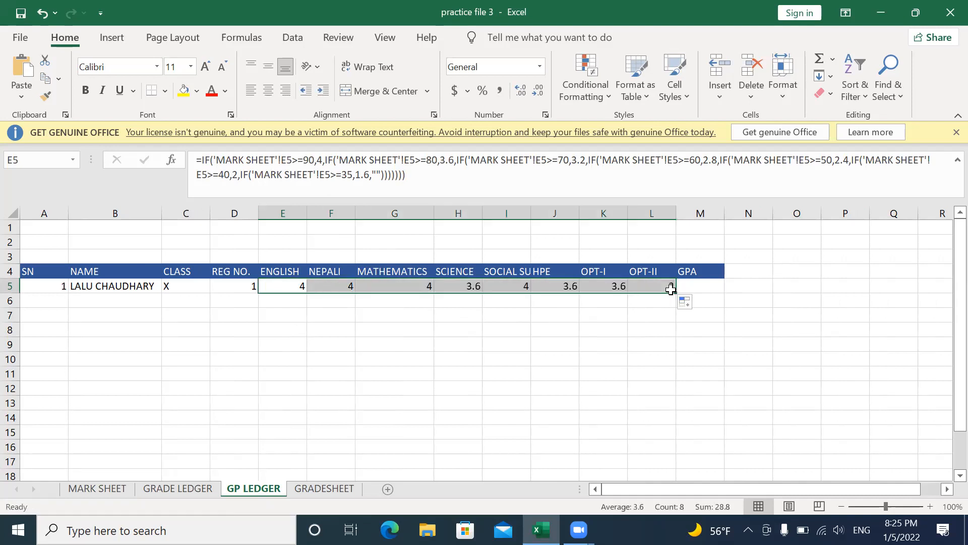
pyautogui.click(556, 360)
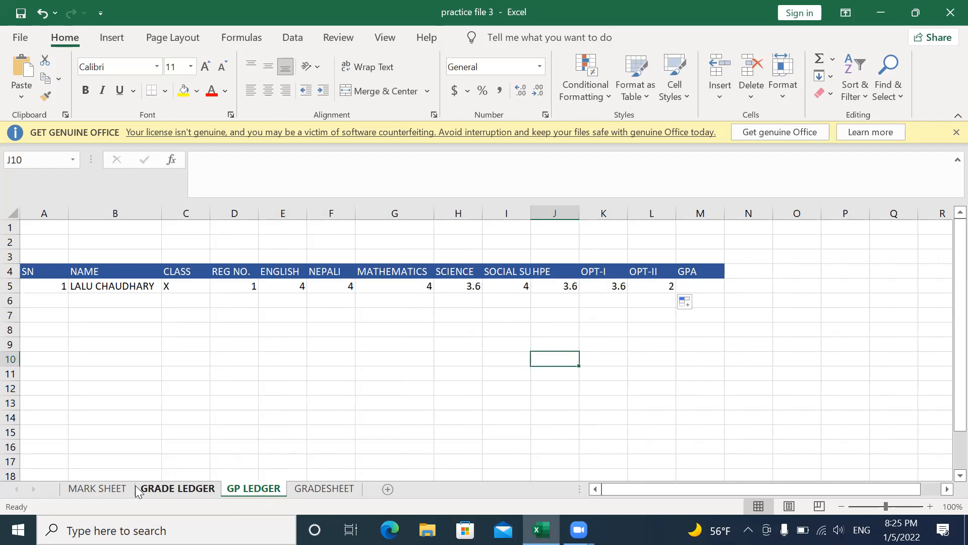
# Set the student's OPT-II mark in the MARK SHEET to 67 and check its grade and grade point in the GRADE LEDGER and GP LEDGER
pyautogui.click(121, 490)
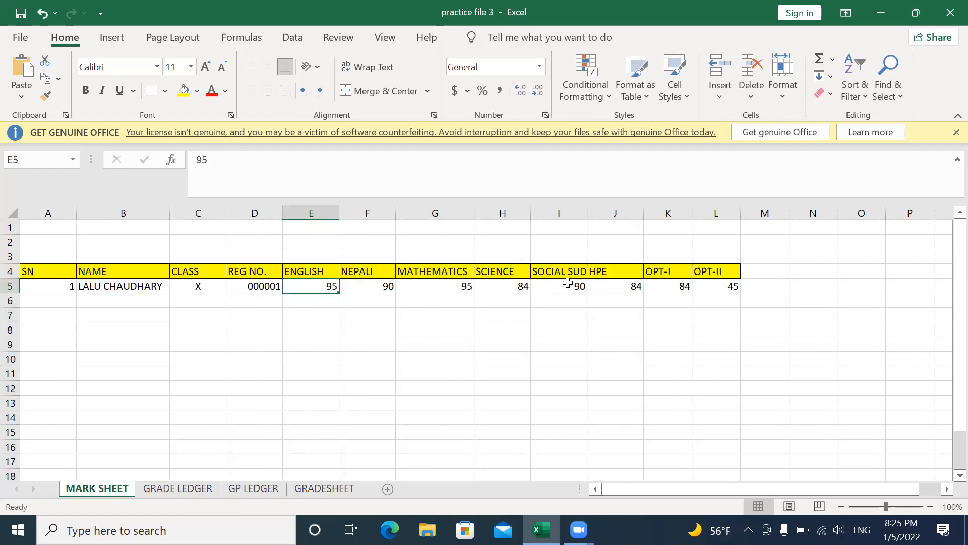
pyautogui.click(719, 286)
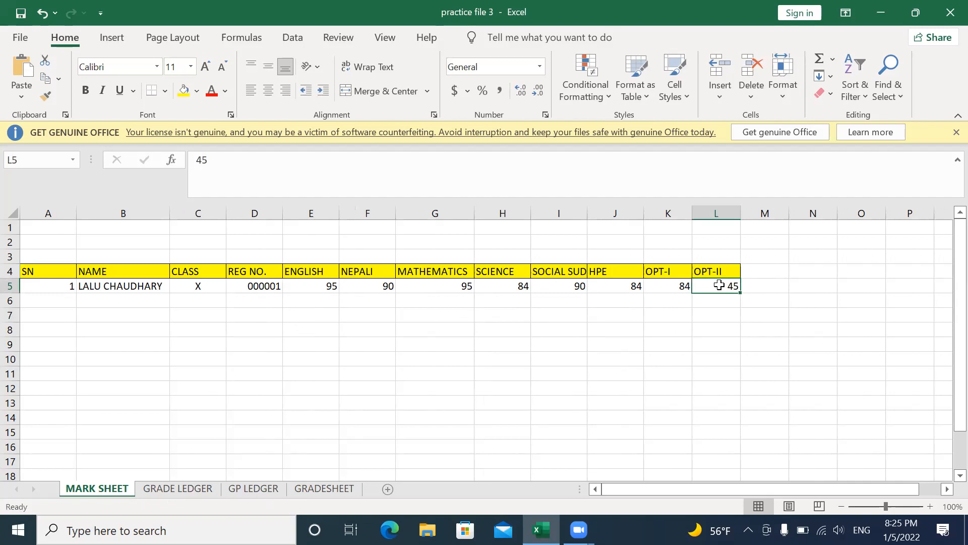
pyautogui.write('67')
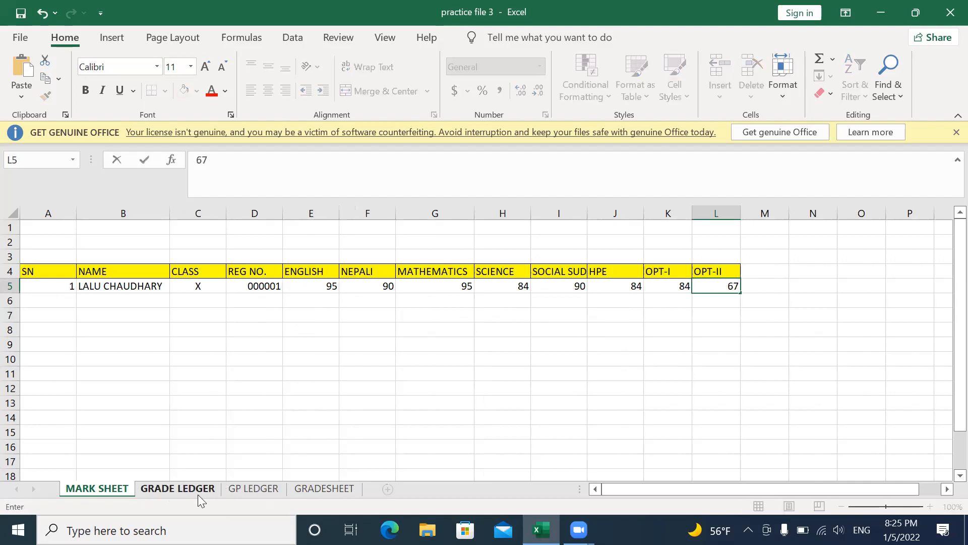
pyautogui.click(245, 488)
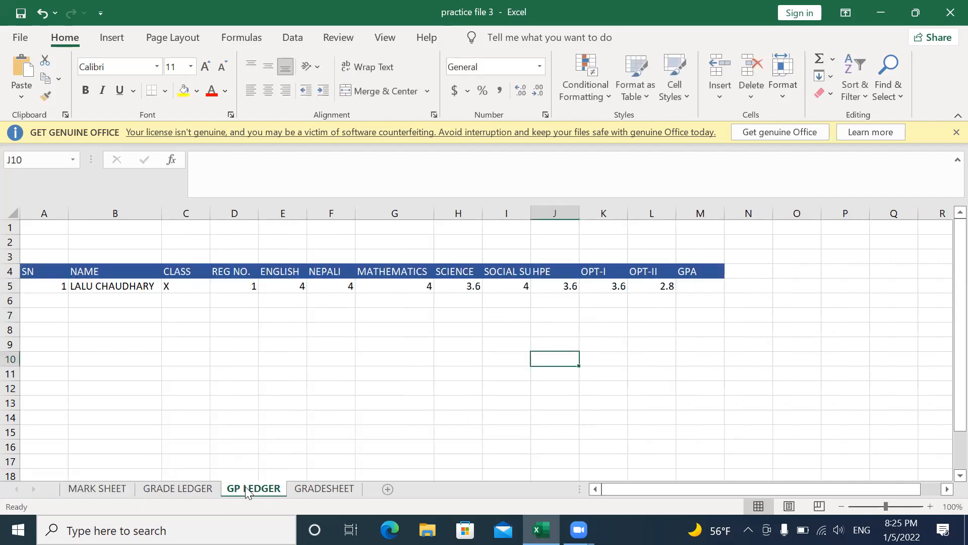
pyautogui.click(114, 495)
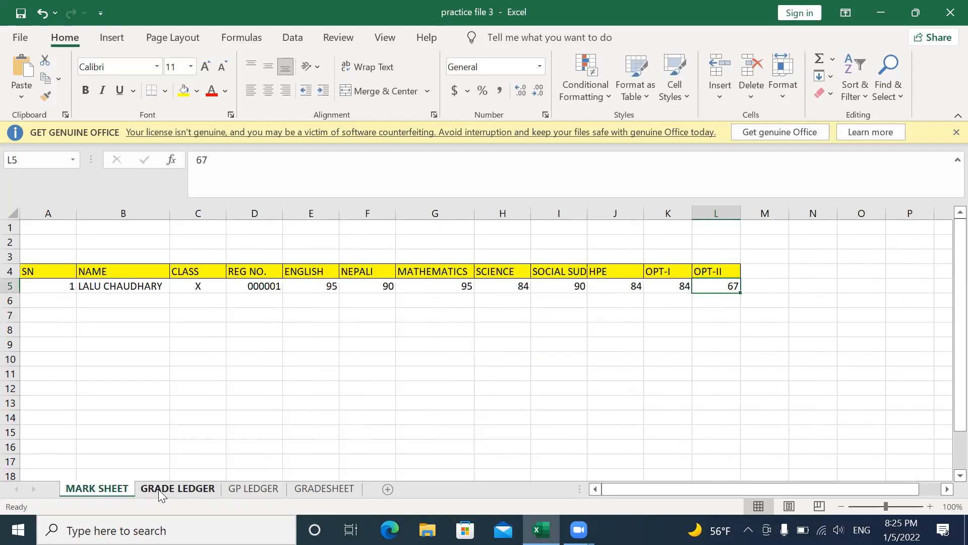
pyautogui.click(179, 490)
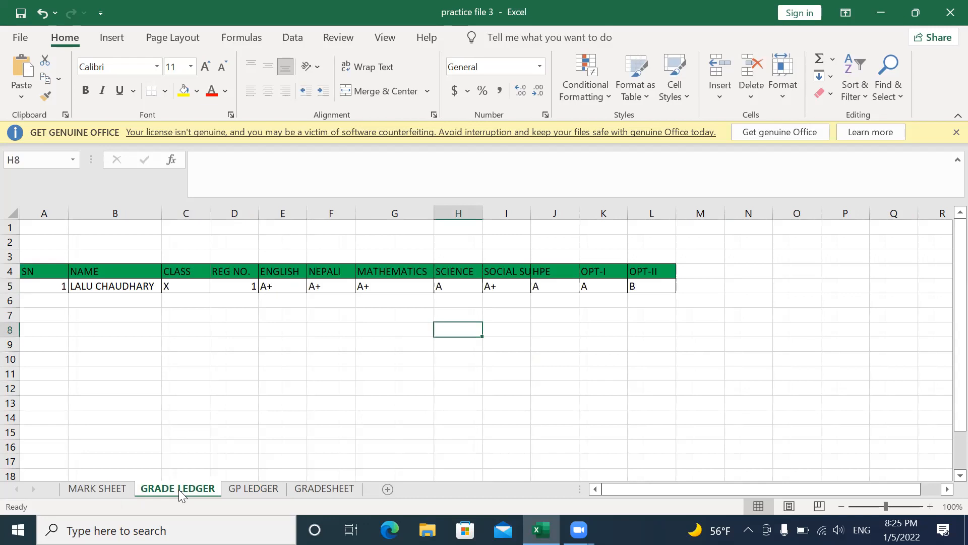
pyautogui.click(252, 490)
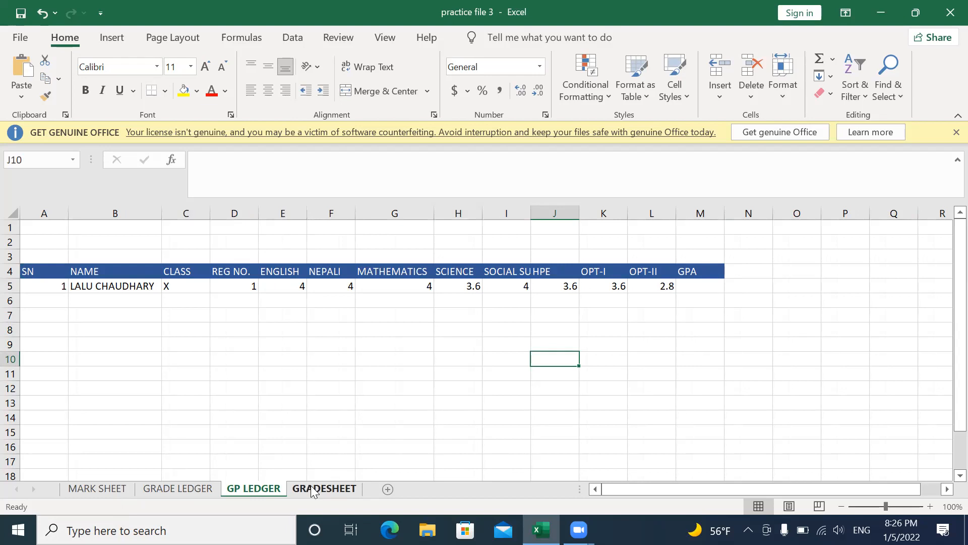
# Select the empty name cell B6 below the first student in the MARK SHEET
pyautogui.click(98, 488)
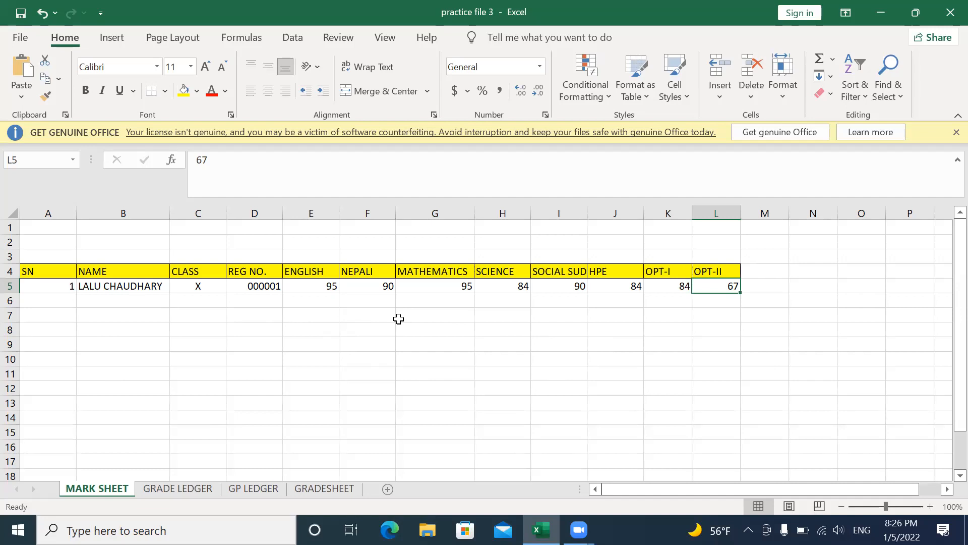
pyautogui.click(107, 299)
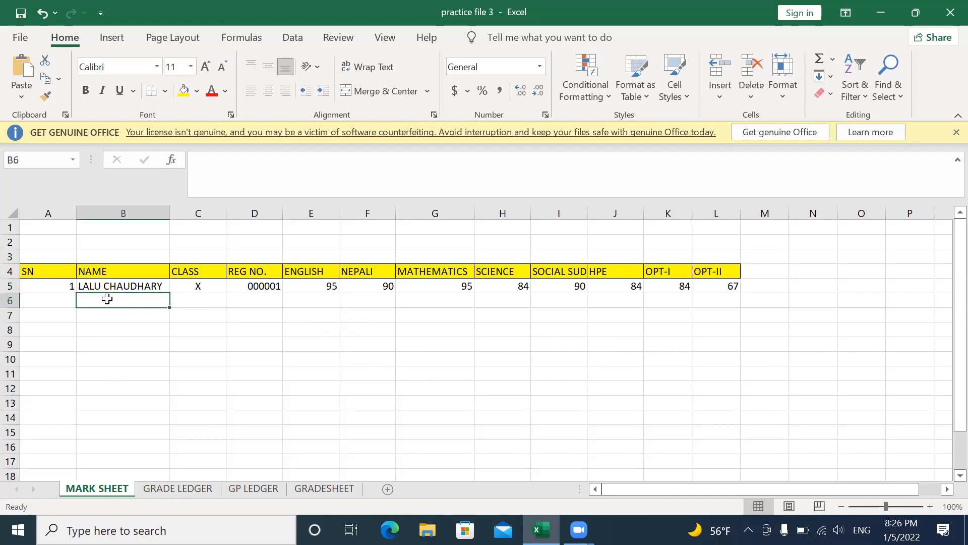
# Enter the second student's name in B6, class x in C6 and registration number in D6
pyautogui.write('hema')
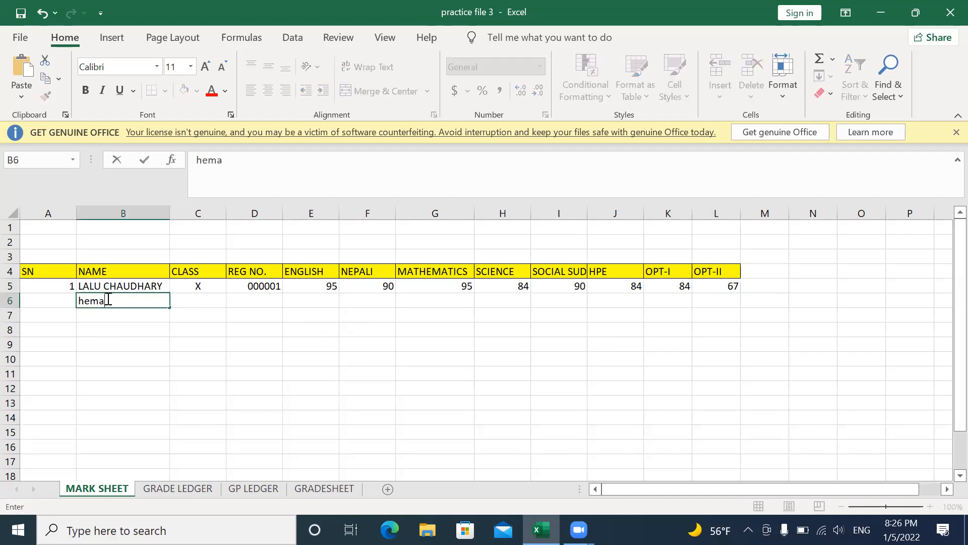
pyautogui.write('nt dhamala')
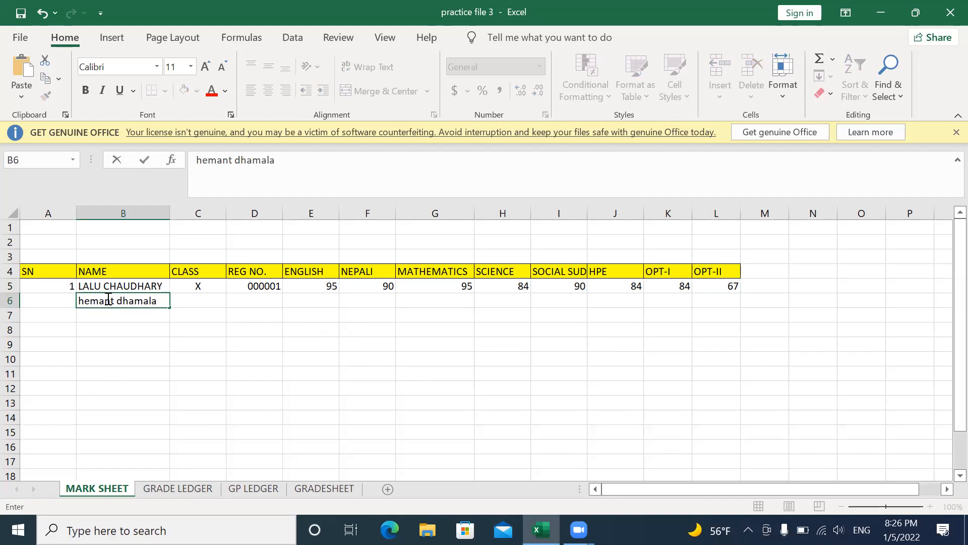
pyautogui.press('Tab')
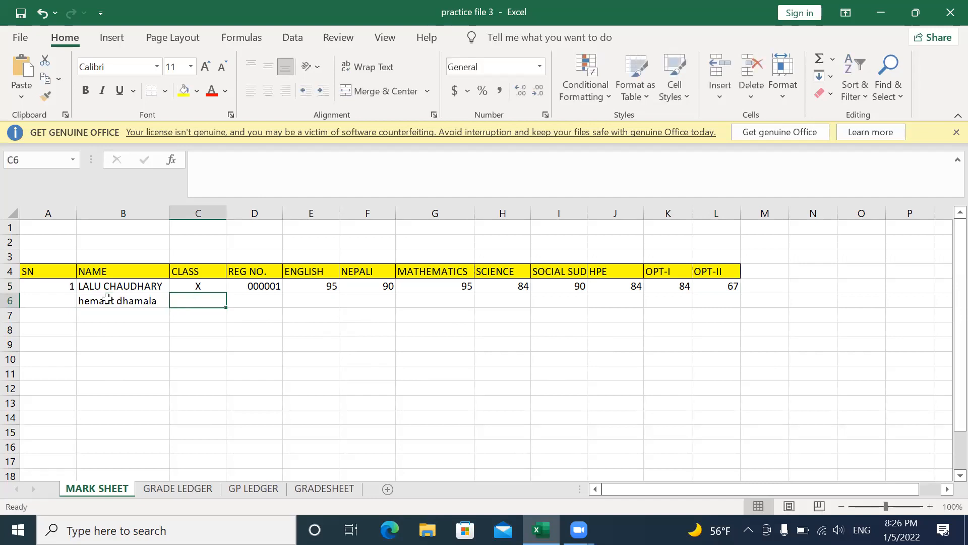
pyautogui.write('x')
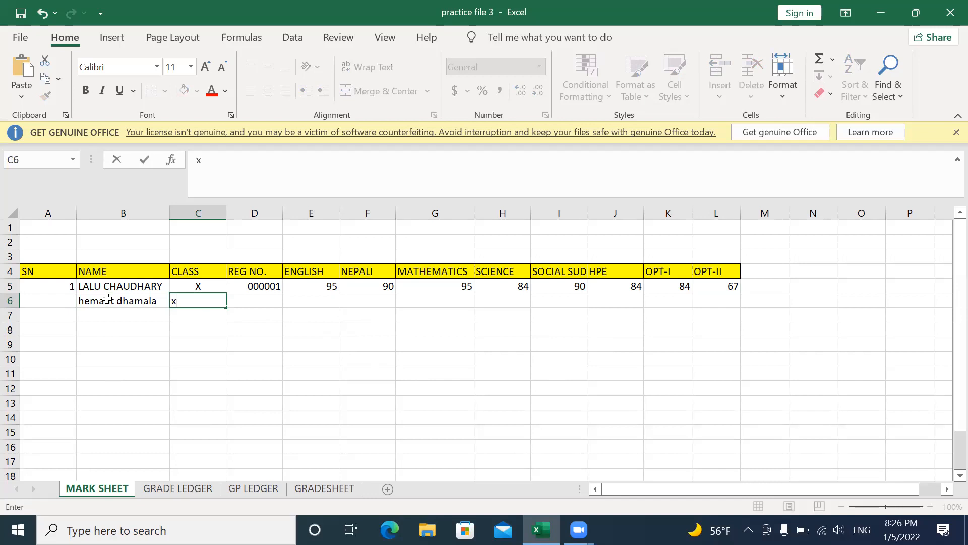
pyautogui.press('Tab')
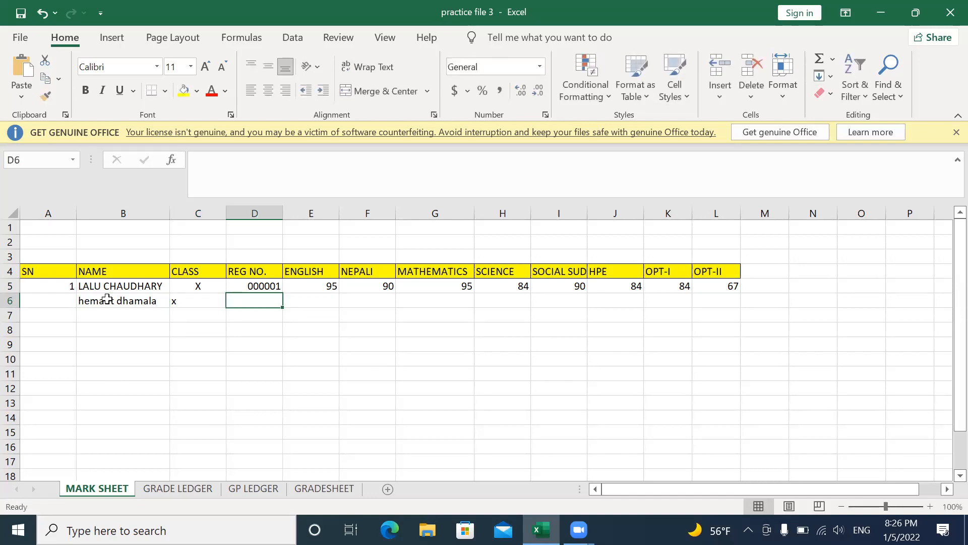
pyautogui.write('00')
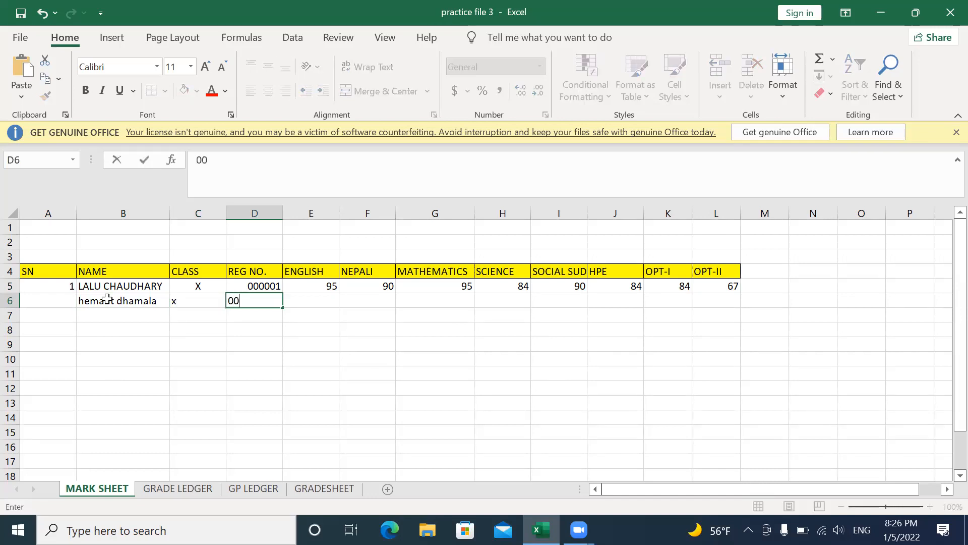
pyautogui.write('002')
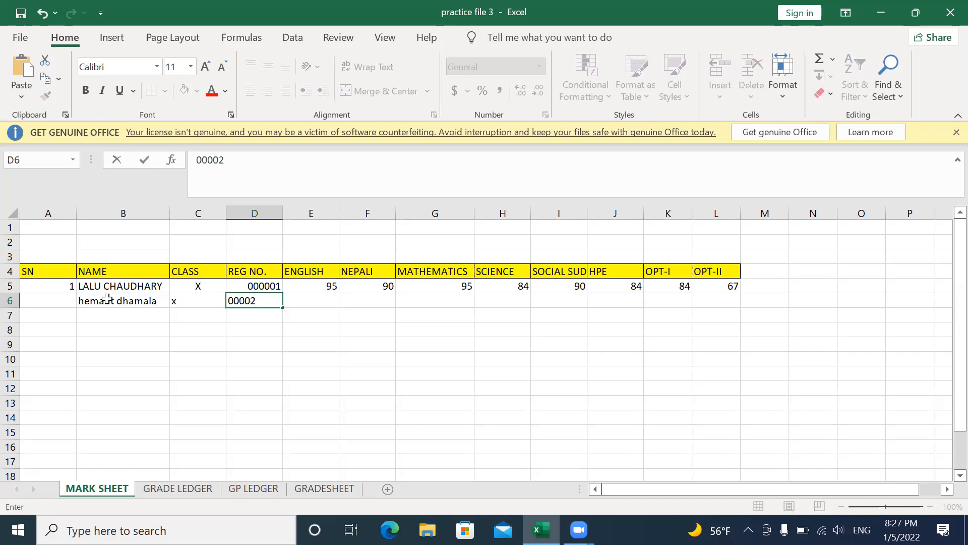
pyautogui.press('Tab')
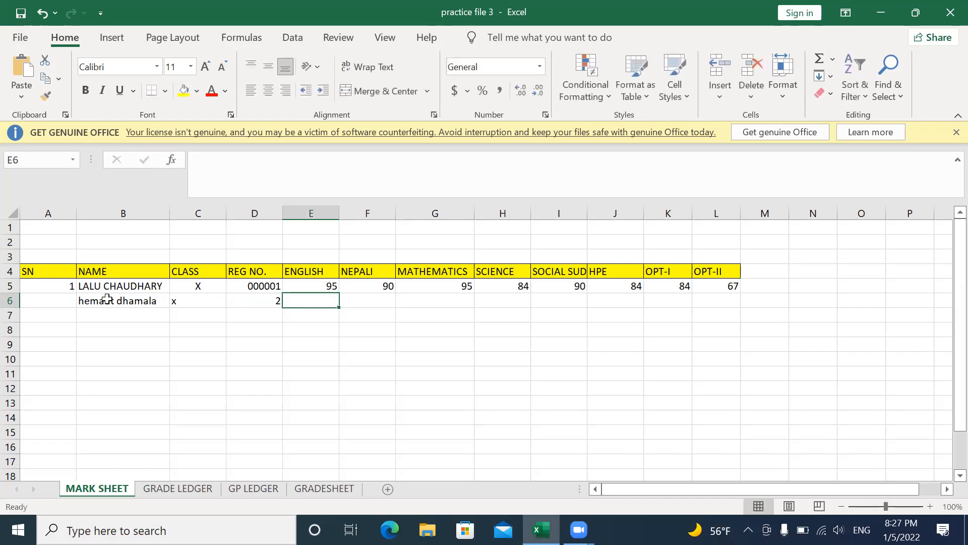
# Enter the second student's marks in row 6: English 78, Nepali 65, Mathematics 87 and Science 34
pyautogui.write('78')
pyautogui.press('Tab')
pyautogui.write('65')
pyautogui.press('Tab')
pyautogui.write('87')
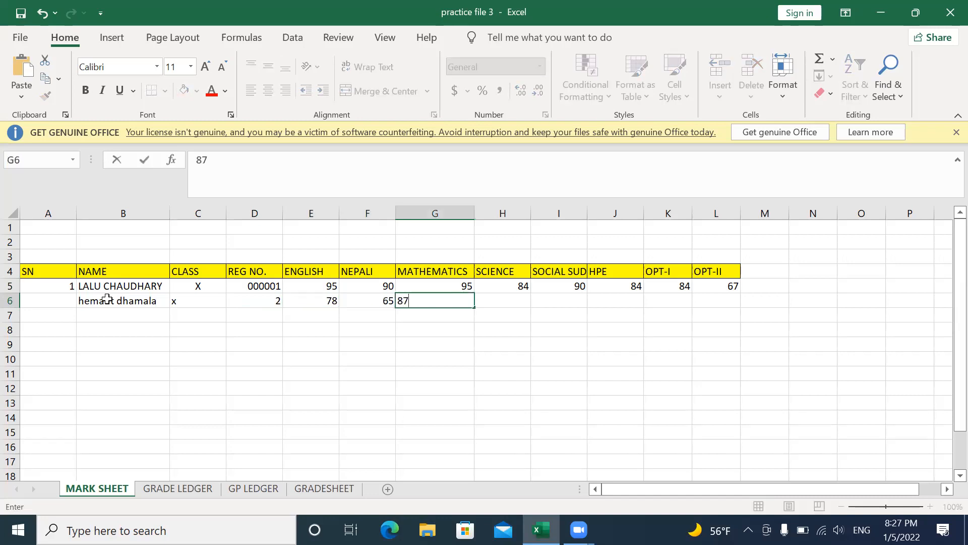
pyautogui.press('Tab')
pyautogui.write('34')
pyautogui.press('Tab')
# Complete the second student's marks in row 6 with Social 87, HPE 56, OPT-I 66 and OPT-II 67
pyautogui.write('87')
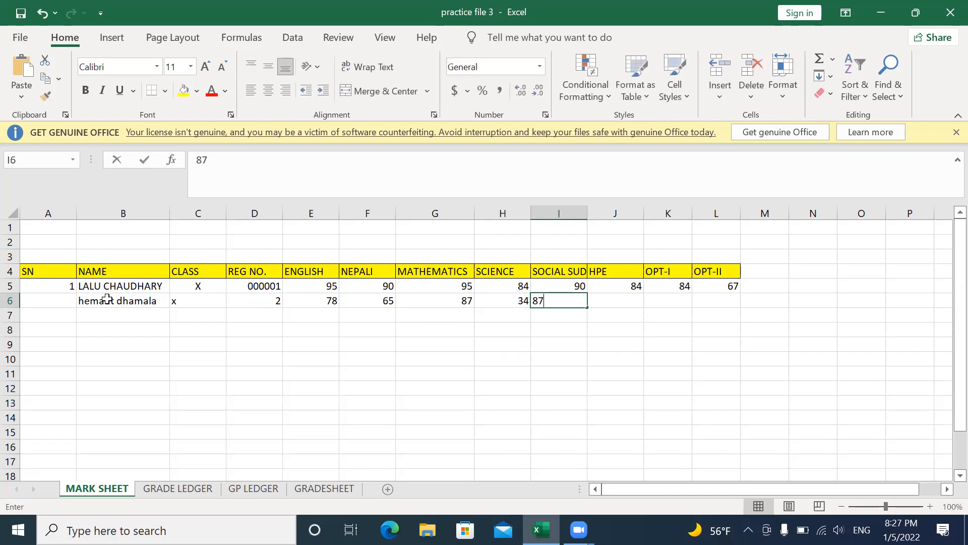
pyautogui.press('Tab')
pyautogui.write('56')
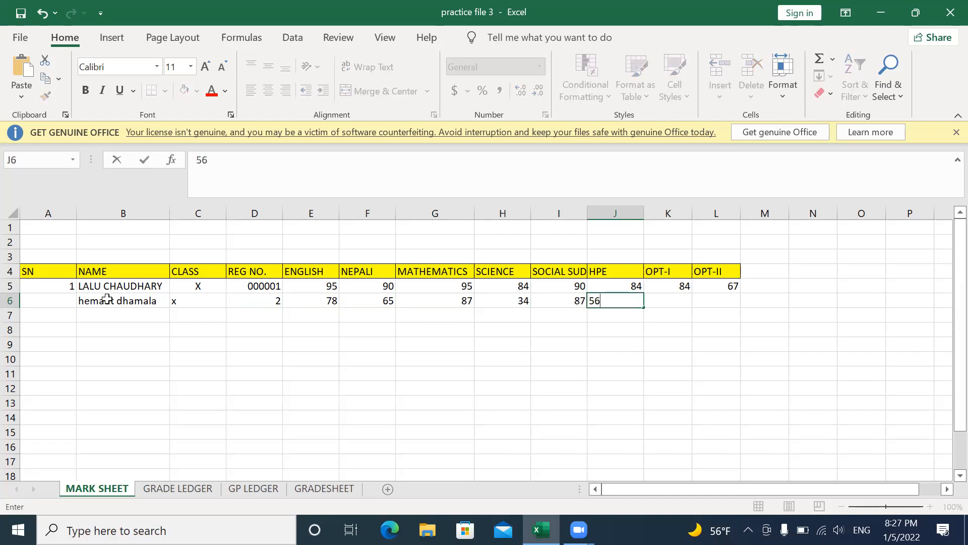
pyautogui.press('Tab')
pyautogui.write('66')
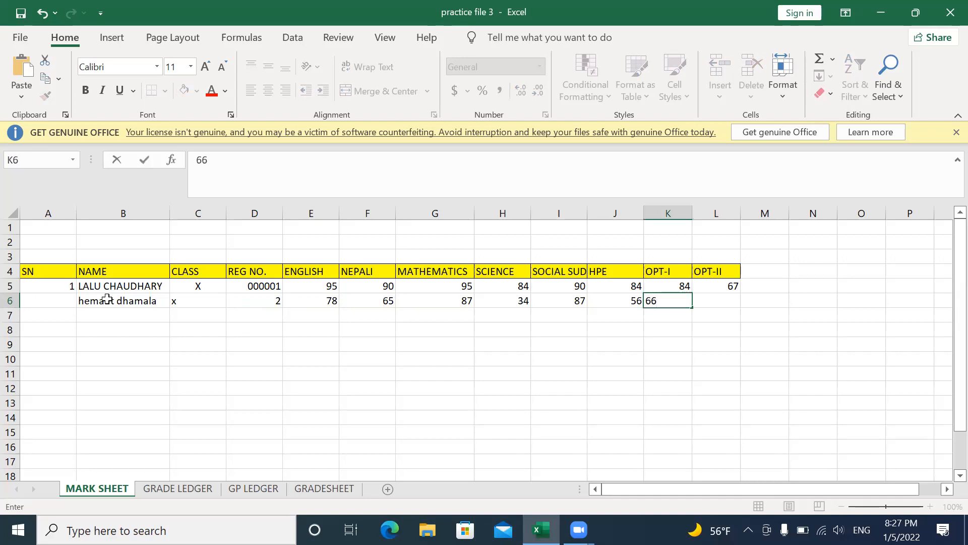
pyautogui.press('Tab')
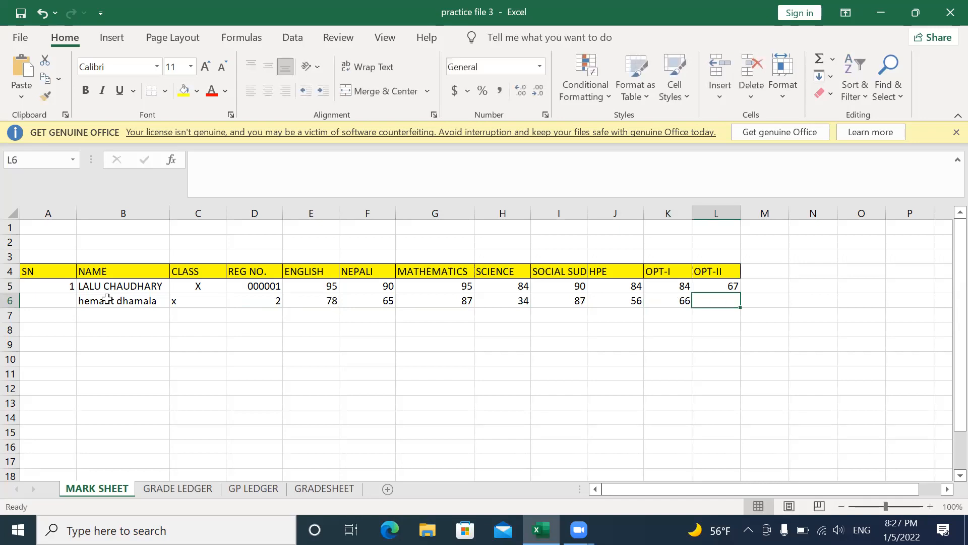
pyautogui.write('67')
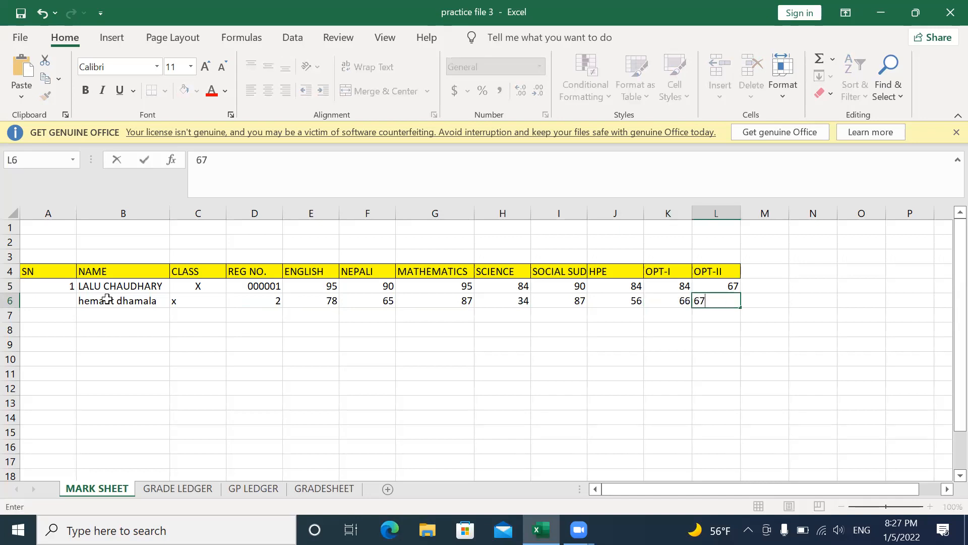
pyautogui.press('Return')
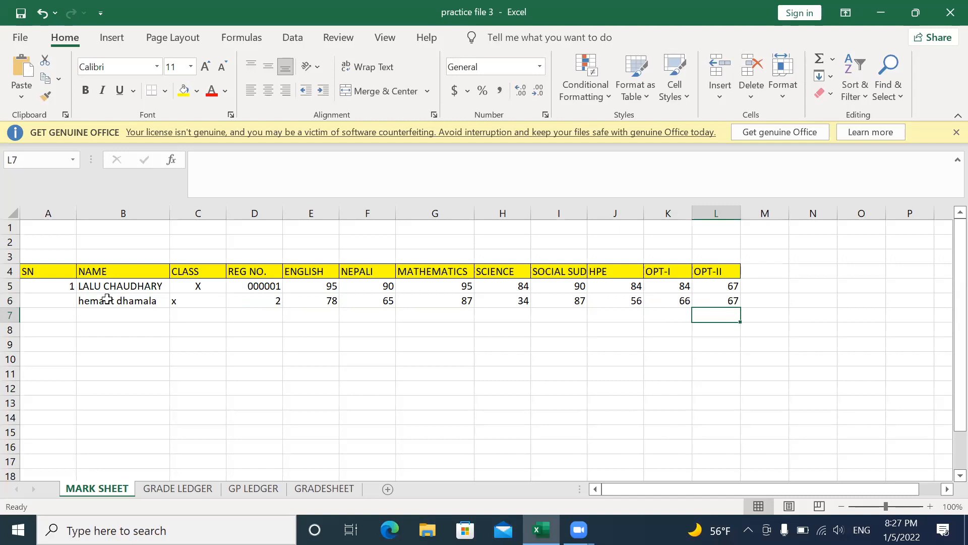
# Enter the third student's marks in row 7: English 47, Nepali 67, Mathematics 66 and Science 98
pyautogui.press('Left')
pyautogui.press('Left')
pyautogui.press('Left')
pyautogui.press('Left')
pyautogui.press('Left')
pyautogui.press('Left')
pyautogui.press('Left')
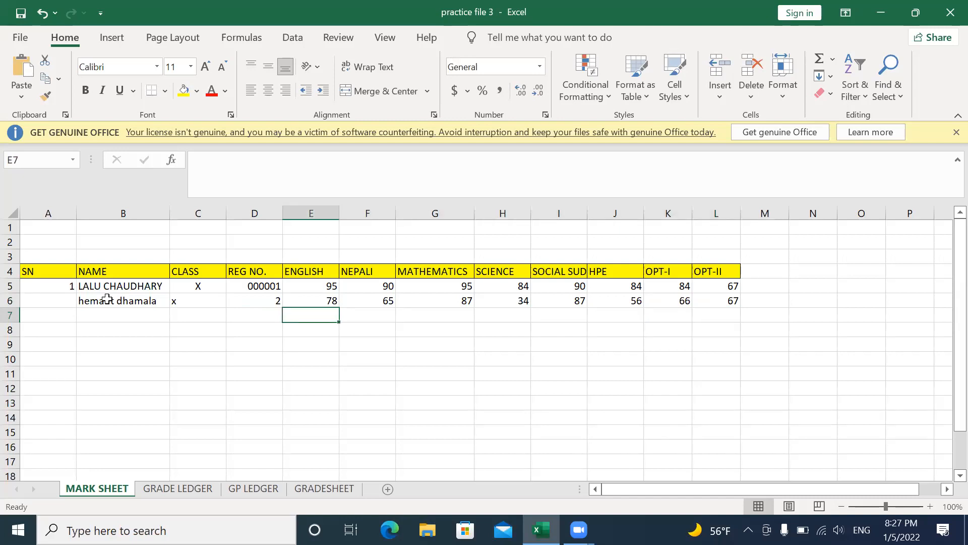
pyautogui.write('47')
pyautogui.press('Tab')
pyautogui.write('67')
pyautogui.press('Tab')
pyautogui.write('66')
pyautogui.press('Tab')
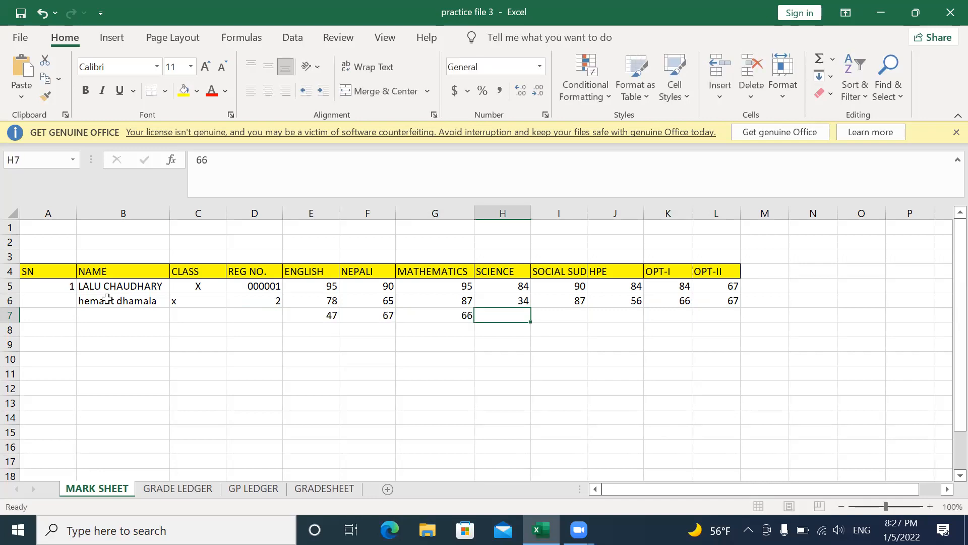
pyautogui.write('98')
pyautogui.press('Tab')
# Complete the third student's marks in row 7 with Social 67, HPE 54, OPT-I 45 and OPT-II 35
pyautogui.write('67')
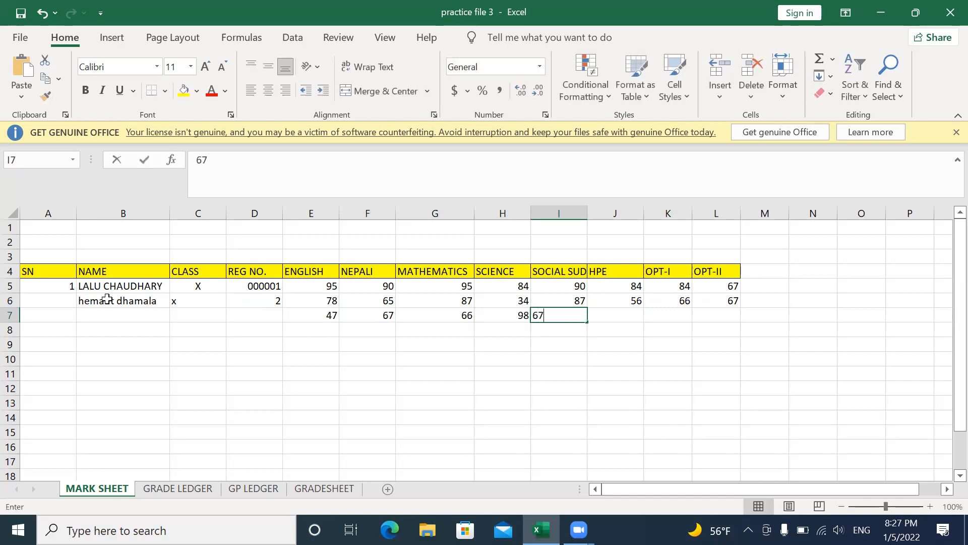
pyautogui.press('Tab')
pyautogui.write('54')
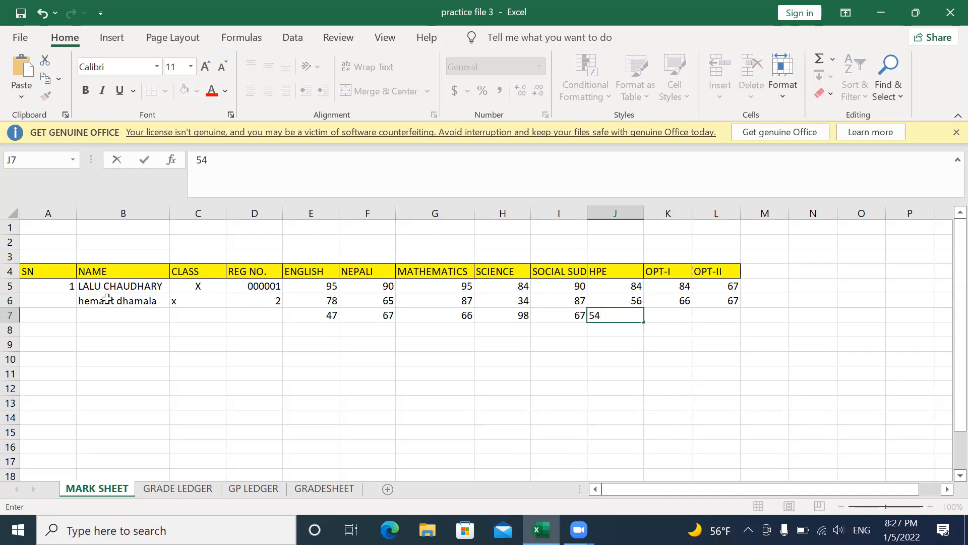
pyautogui.press('Tab')
pyautogui.write('45')
pyautogui.press('Tab')
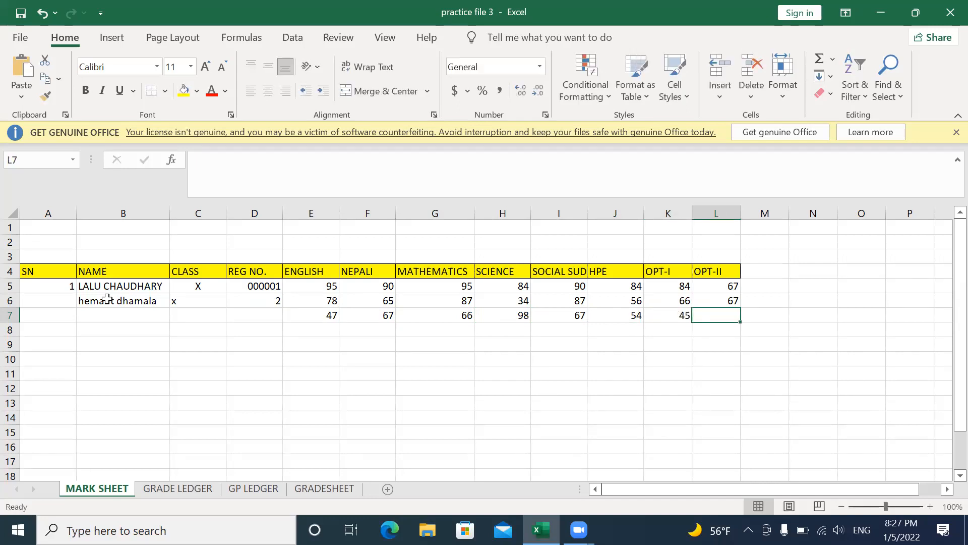
pyautogui.write('35')
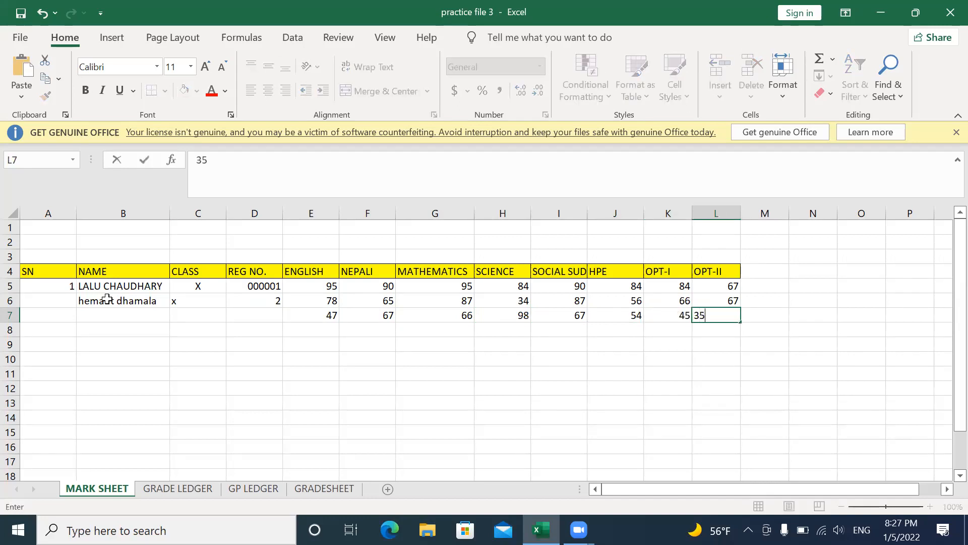
pyautogui.press('Return')
pyautogui.press('Left')
pyautogui.press('Left')
pyautogui.press('Left')
pyautogui.press('Left')
pyautogui.press('Left')
pyautogui.press('Left')
pyautogui.press('Left')
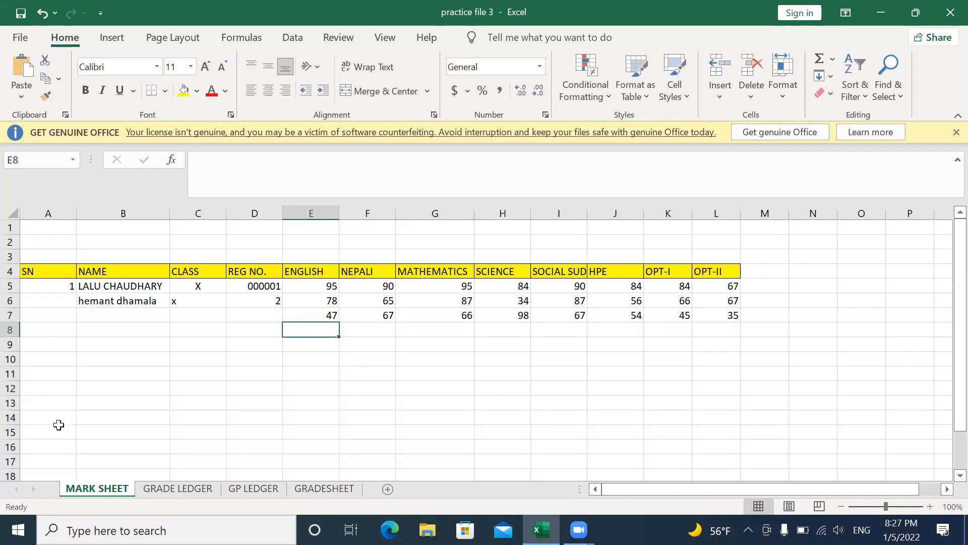
# Enter the third student's name in B7, class x in C7 and registration number in D7
pyautogui.click(127, 314)
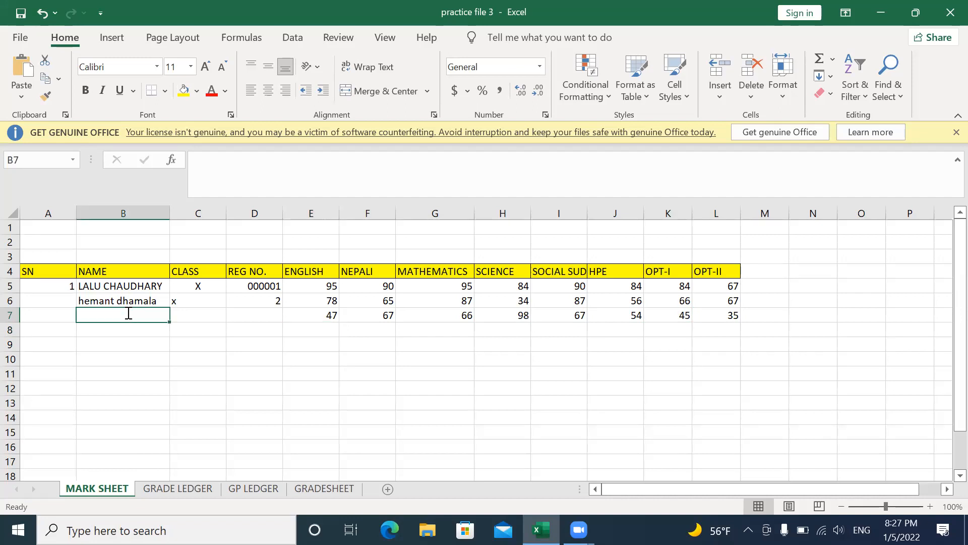
pyautogui.write('suman')
pyautogui.press('Return')
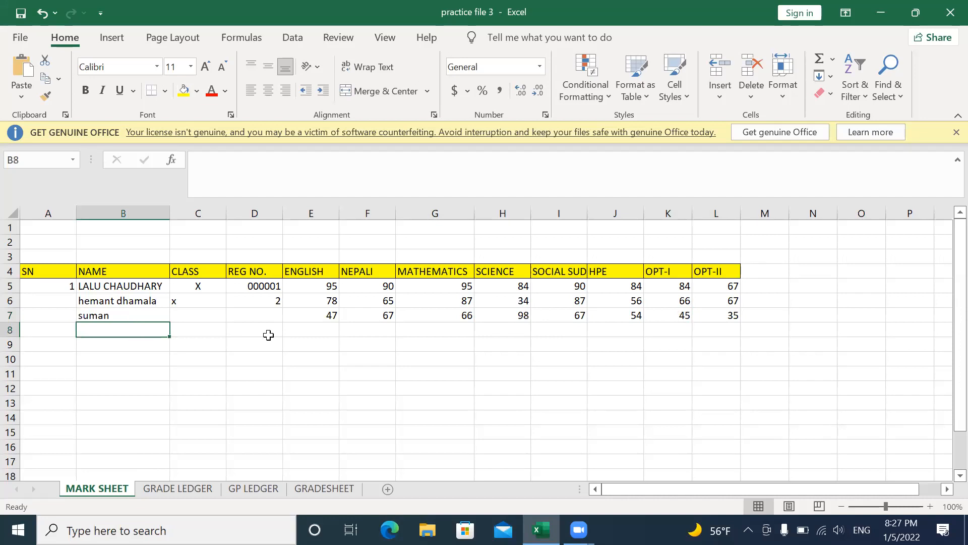
pyautogui.click(192, 317)
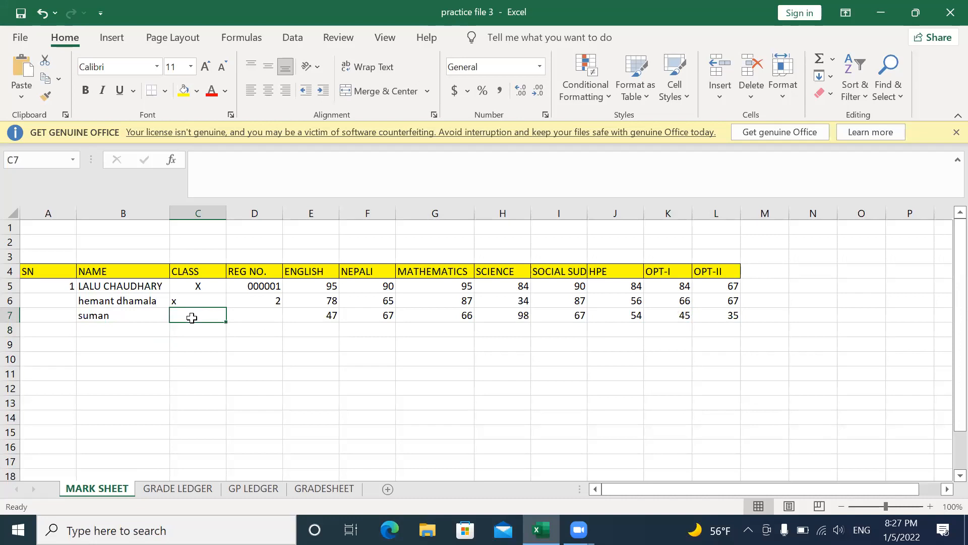
pyautogui.write('x')
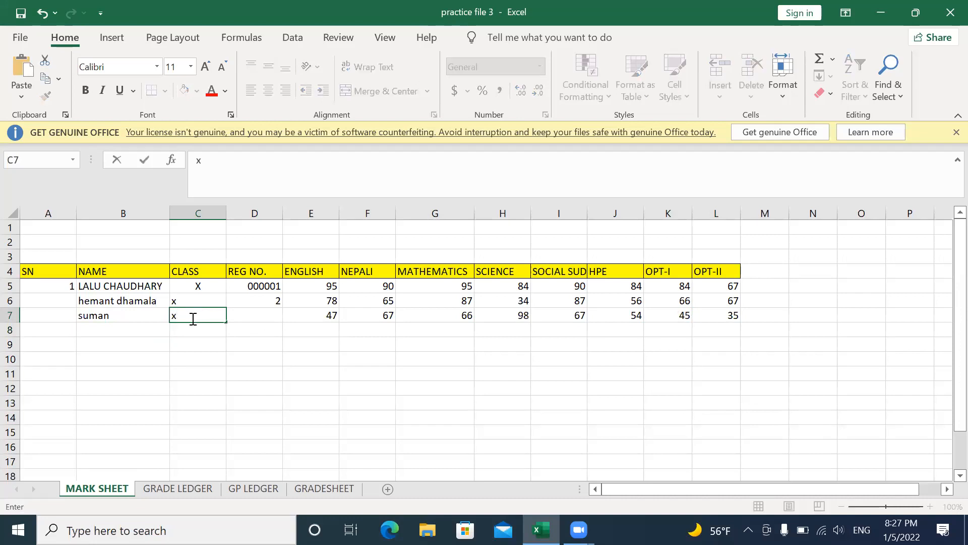
pyautogui.click(268, 313)
pyautogui.write('3')
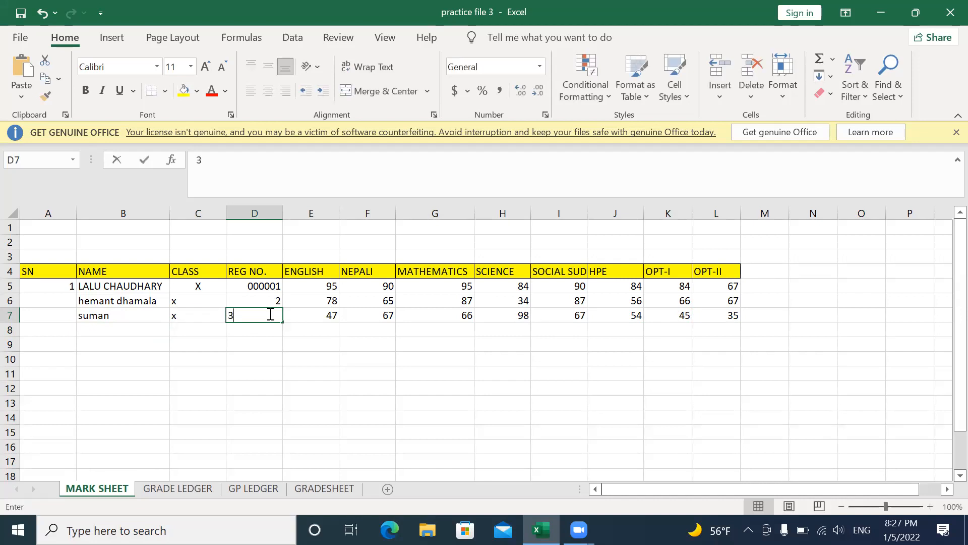
pyautogui.click(273, 343)
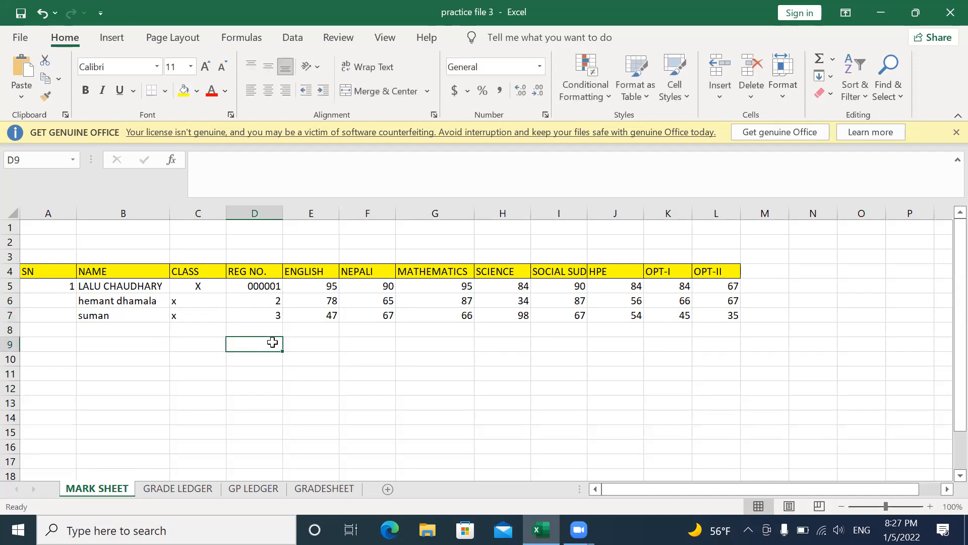
# Fill the first student's registration number from D5 down to D7 as an incrementing series using Fill Series
pyautogui.click(246, 285)
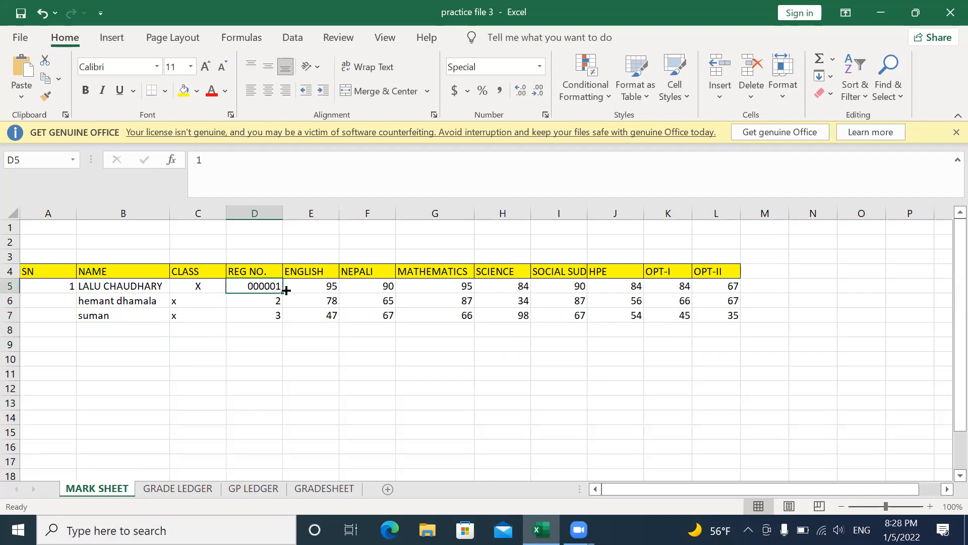
pyautogui.moveTo(283, 292); pyautogui.dragTo(283, 328)
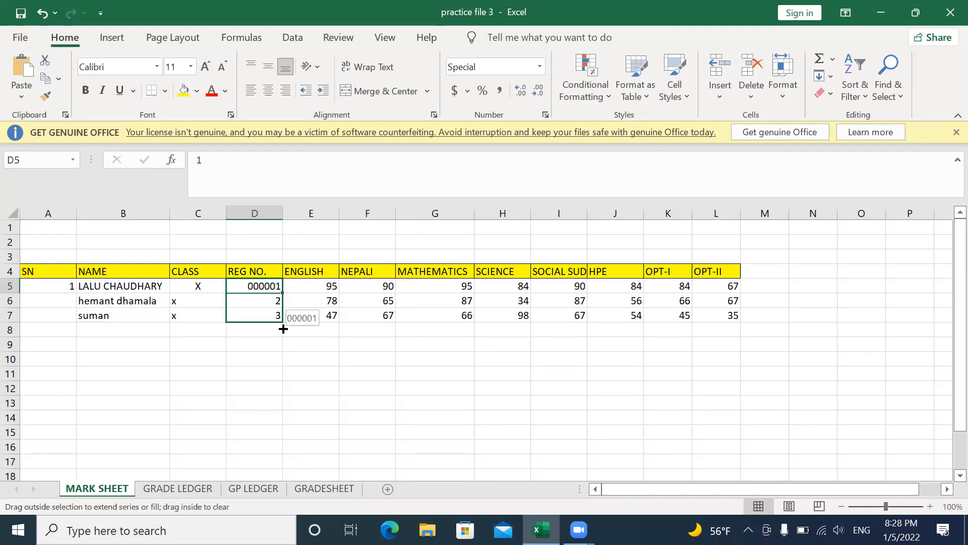
pyautogui.moveTo(283, 328); pyautogui.dragTo(282, 327)
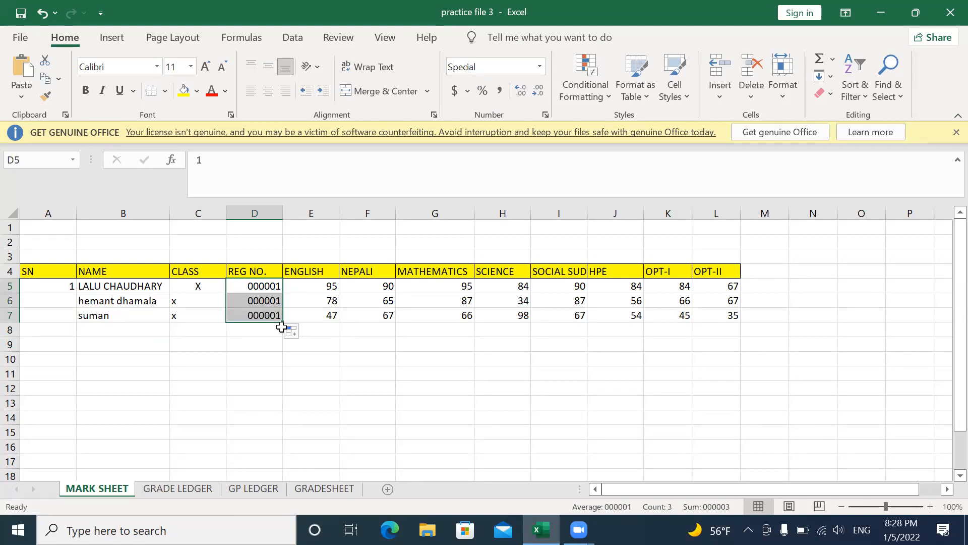
pyautogui.click(280, 300)
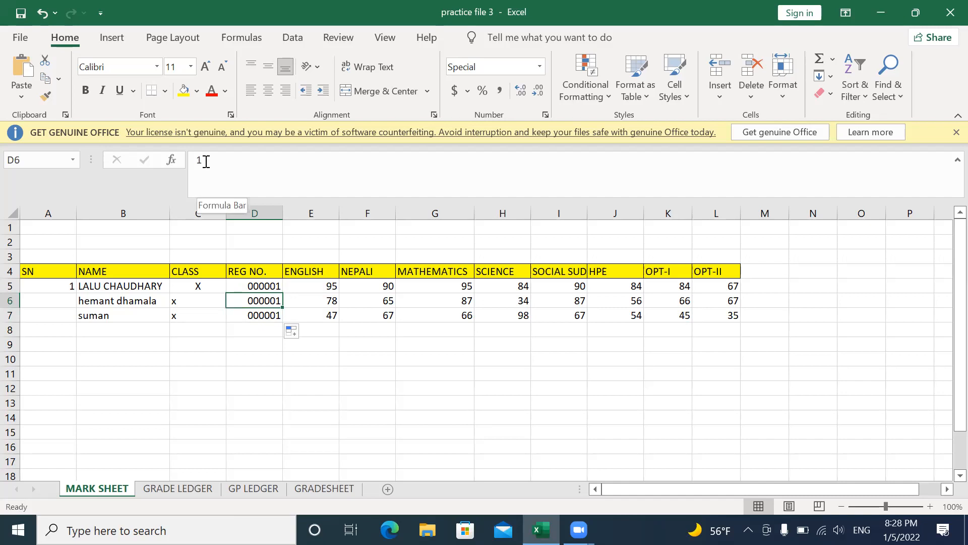
pyautogui.click(296, 333)
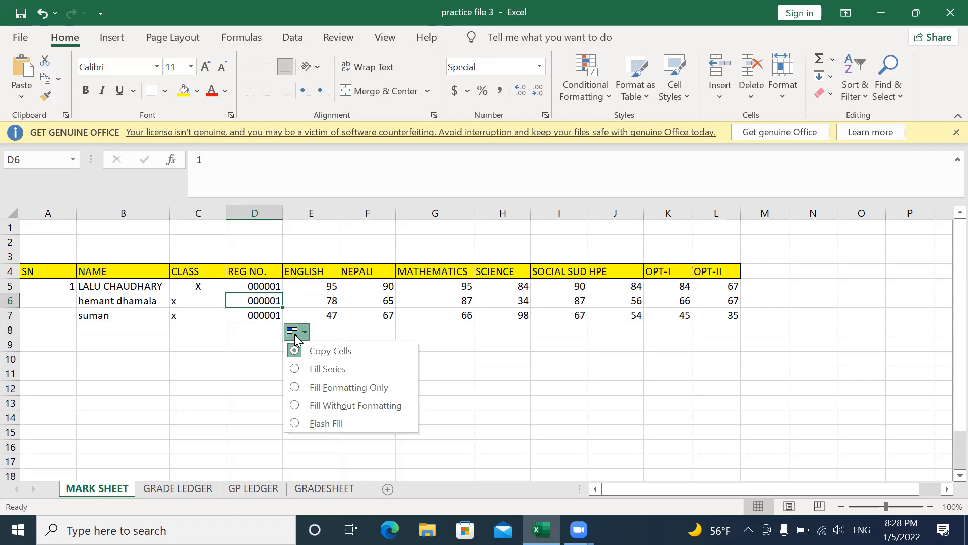
pyautogui.click(333, 369)
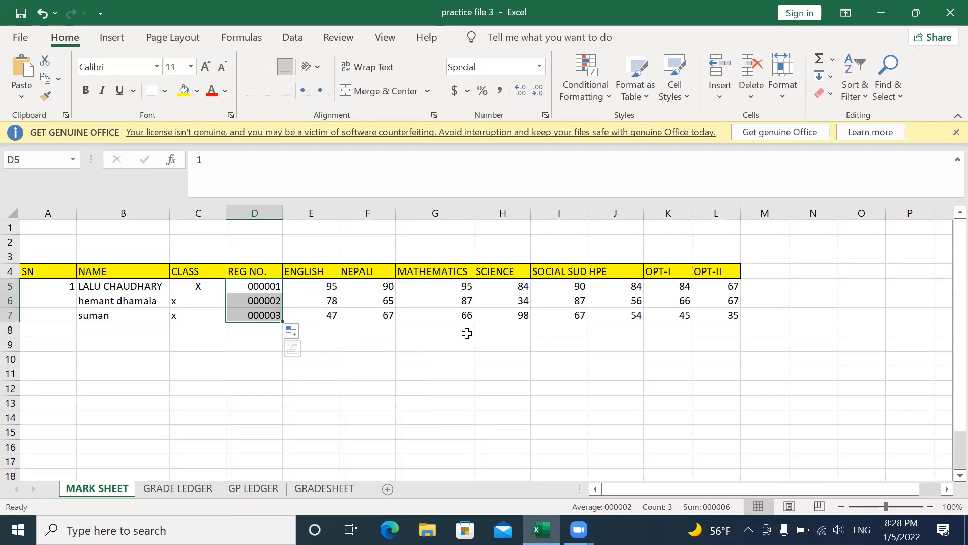
# Fill the row 5 formulas of the GRADE LEDGER sheet, A5 through L5, down to row 7
pyautogui.click(183, 489)
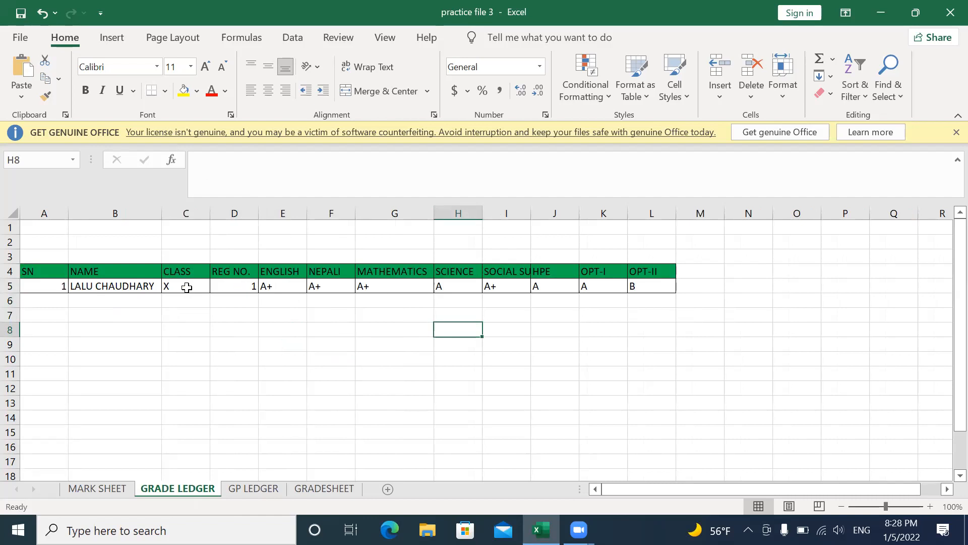
pyautogui.moveTo(50, 285); pyautogui.dragTo(678, 324)
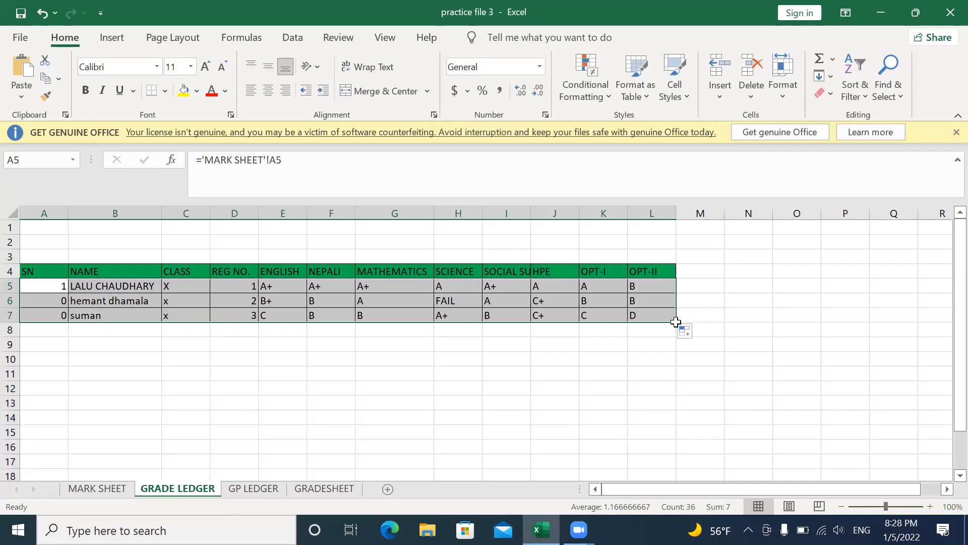
pyautogui.click(257, 487)
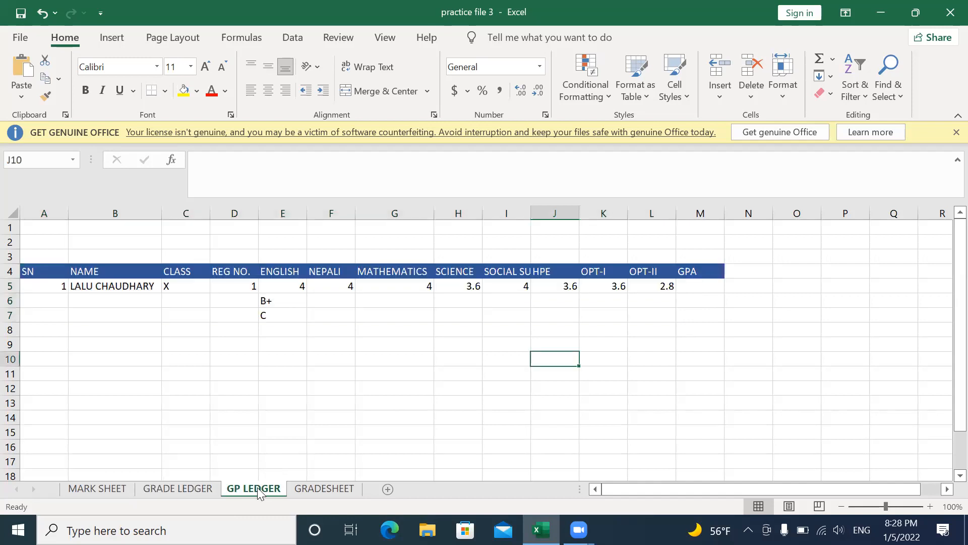
pyautogui.click(186, 490)
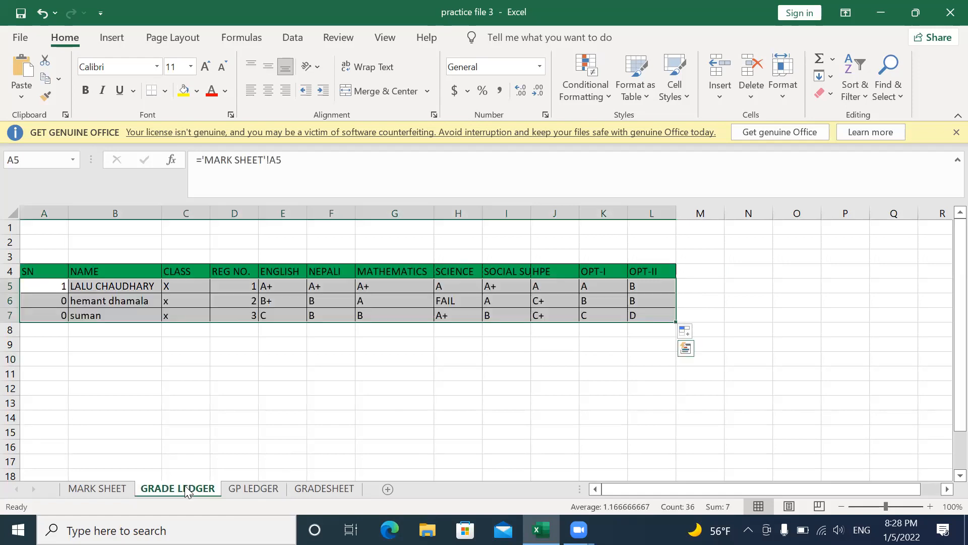
# Fill the row 5 formulas of the GP LEDGER sheet, A5 through L5, down to row 7
pyautogui.click(249, 489)
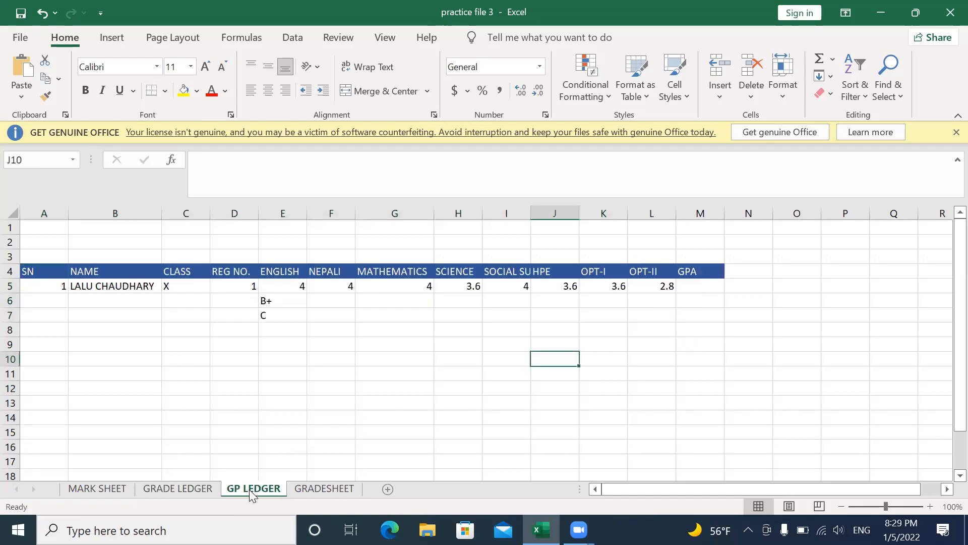
pyautogui.click(53, 287)
pyautogui.moveTo(162, 302); pyautogui.dragTo(680, 319)
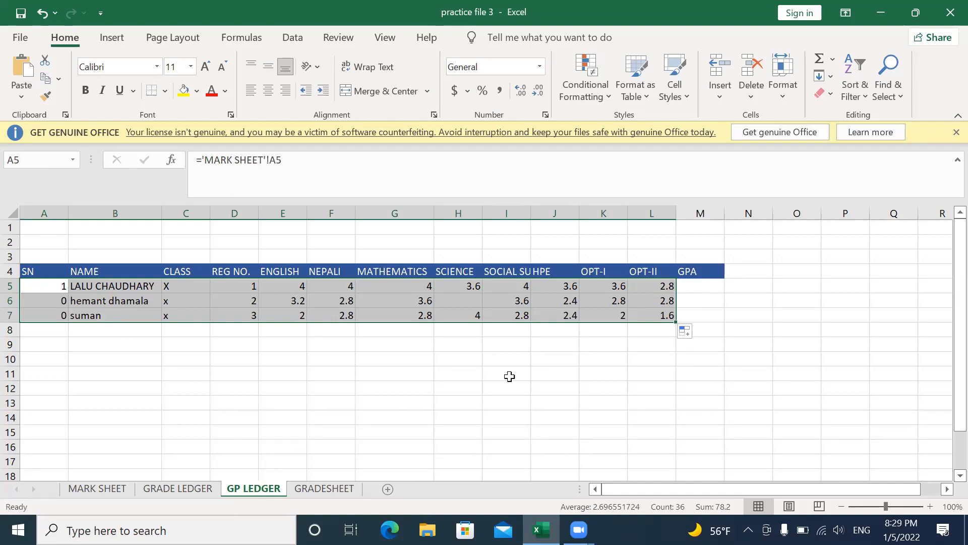
pyautogui.click(251, 370)
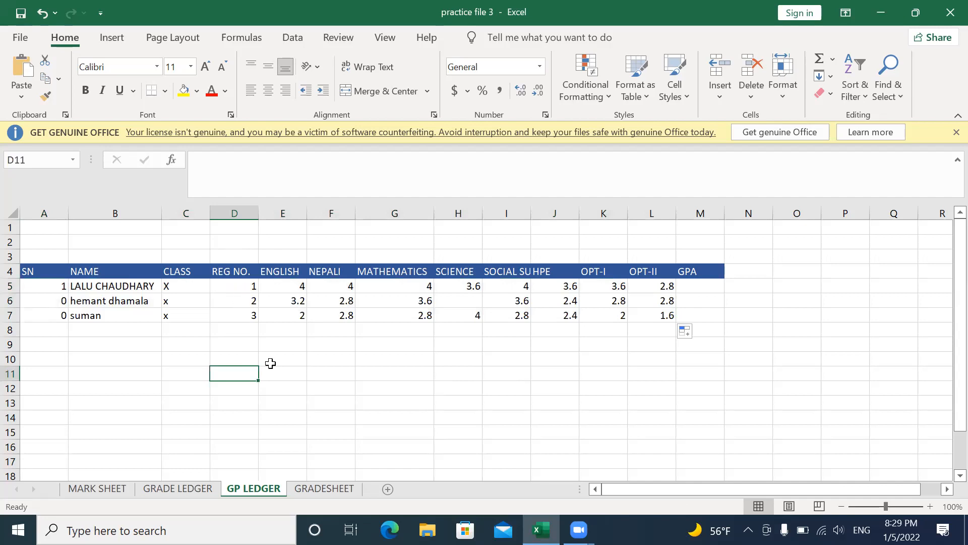
# Replace the first student's name in cell B5 of the MARK SHEET with another student's full name
pyautogui.click(105, 489)
pyautogui.click(123, 285)
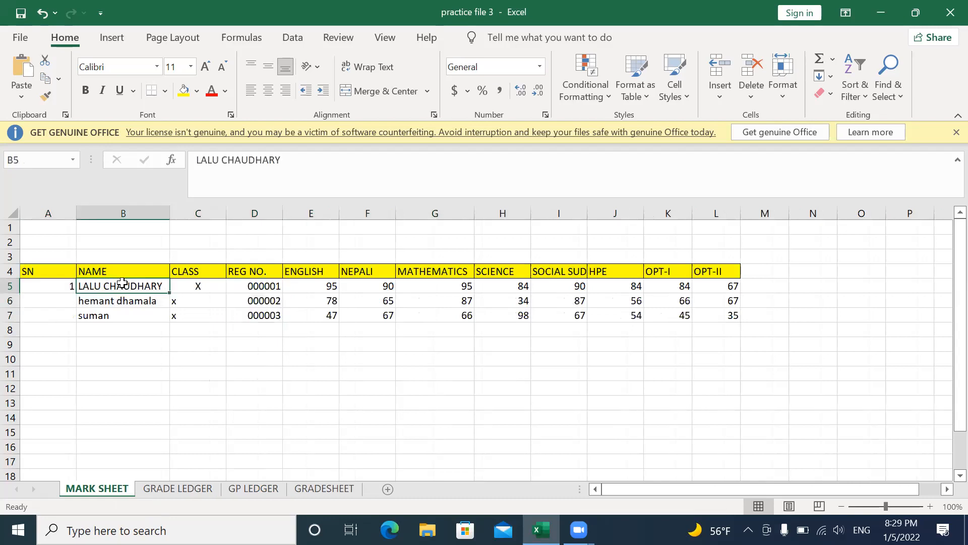
pyautogui.write('La')
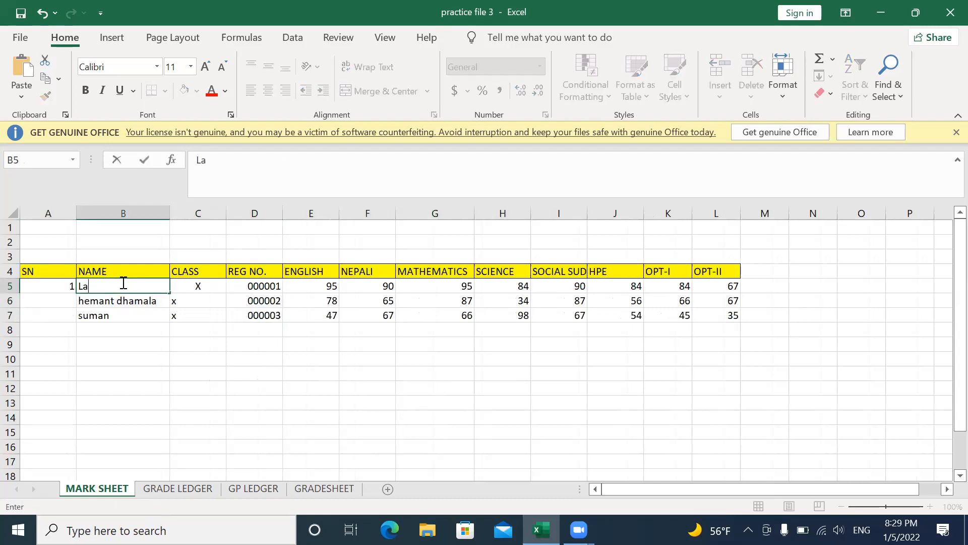
pyautogui.write('xmi raj ghimire')
pyautogui.press('Return')
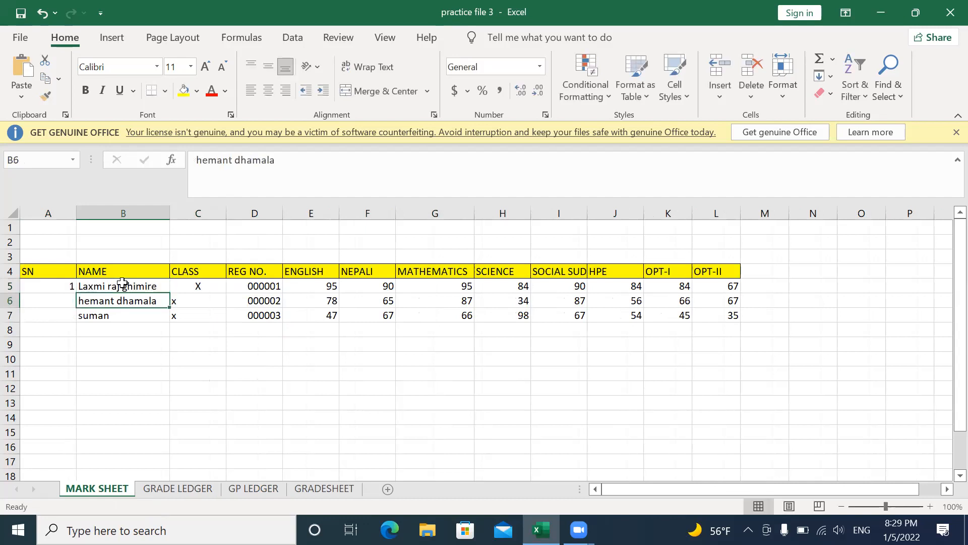
# Check the changed student name in the GRADE LEDGER and GP LEDGER sheets and look over the GRADESHEET report card
pyautogui.click(182, 493)
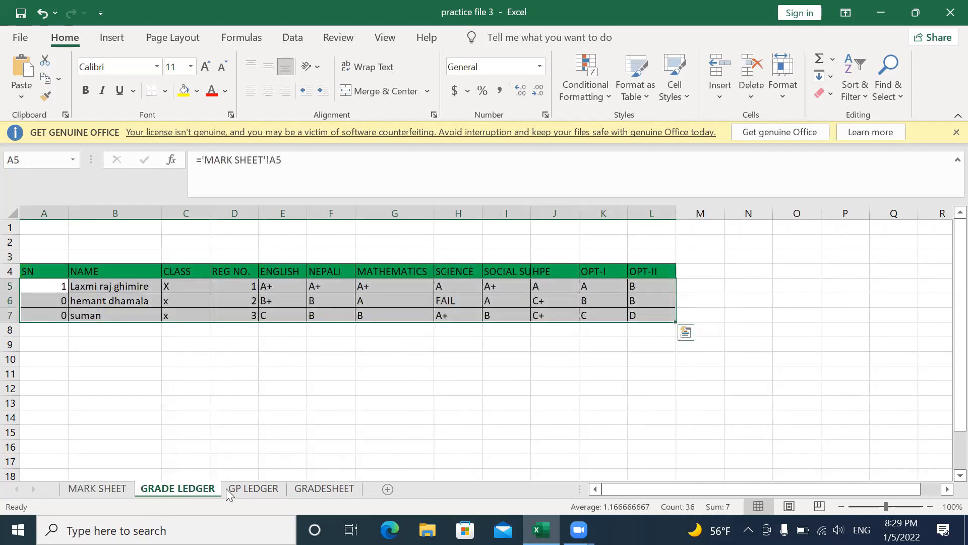
pyautogui.click(255, 489)
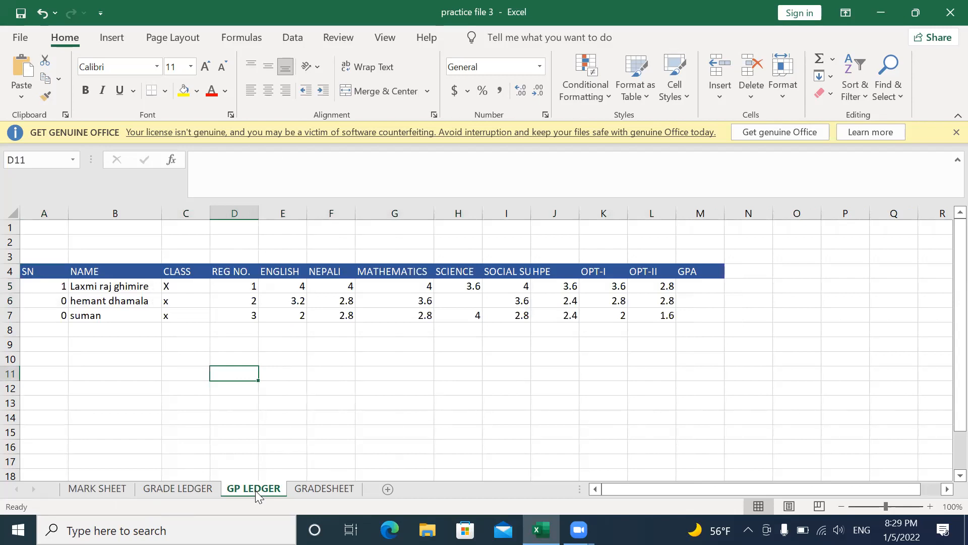
pyautogui.click(181, 489)
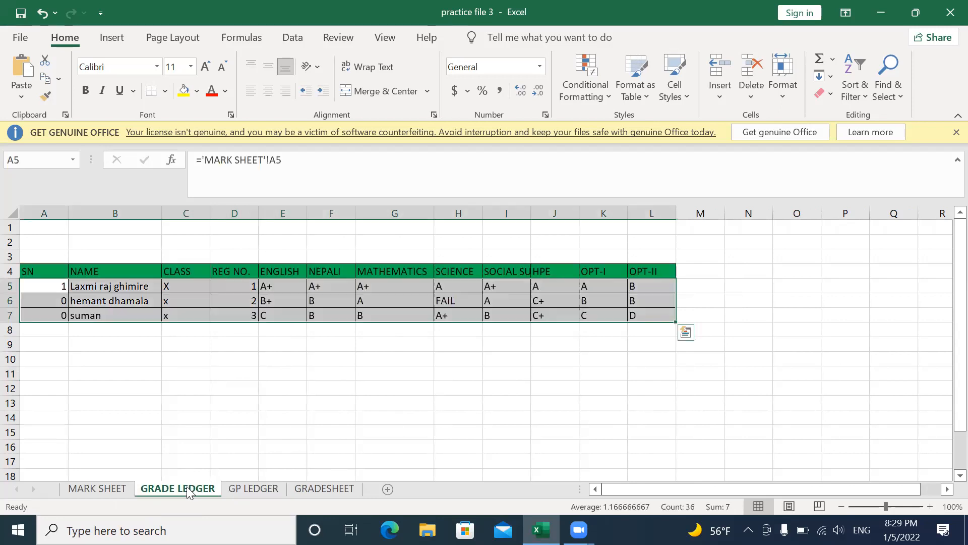
pyautogui.click(120, 490)
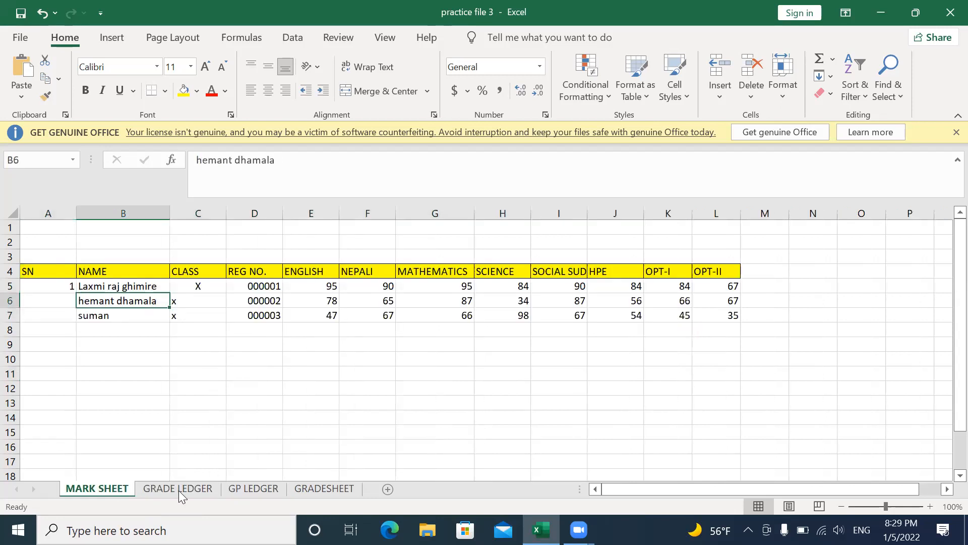
pyautogui.click(323, 489)
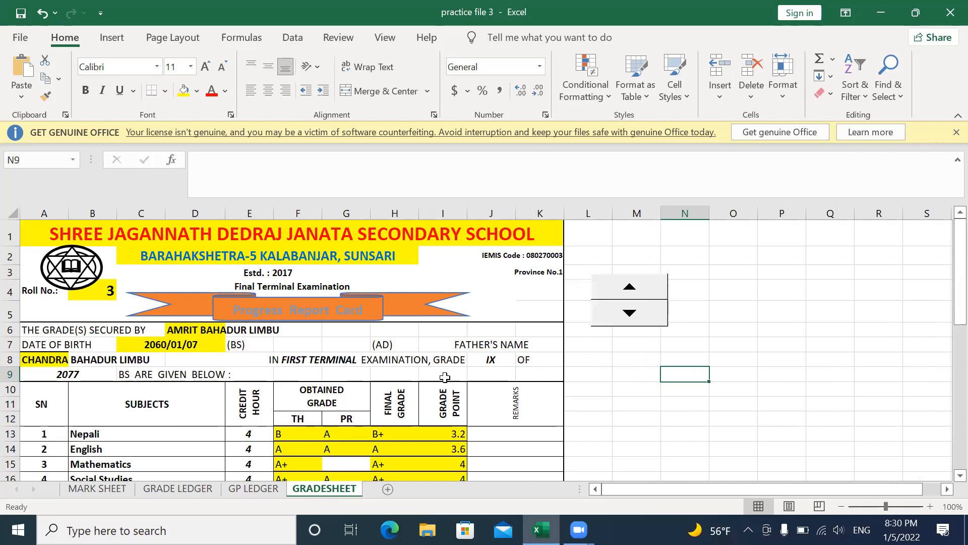
pyautogui.click(174, 488)
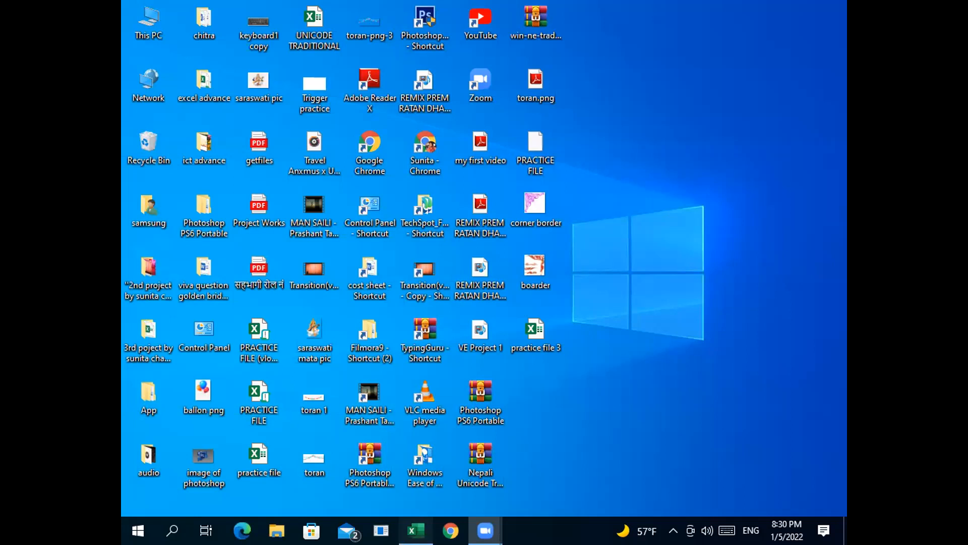
# Switch to the other Excel window and reduce the end of the nested IF formula in GRADE LEDGER cell E5 to one trailing comma
pyautogui.click(416, 530)
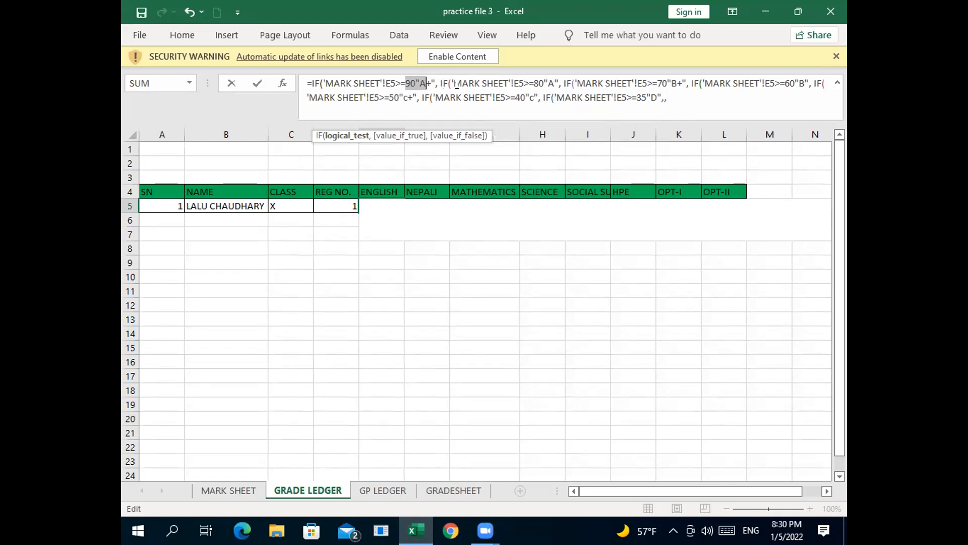
pyautogui.click(663, 97)
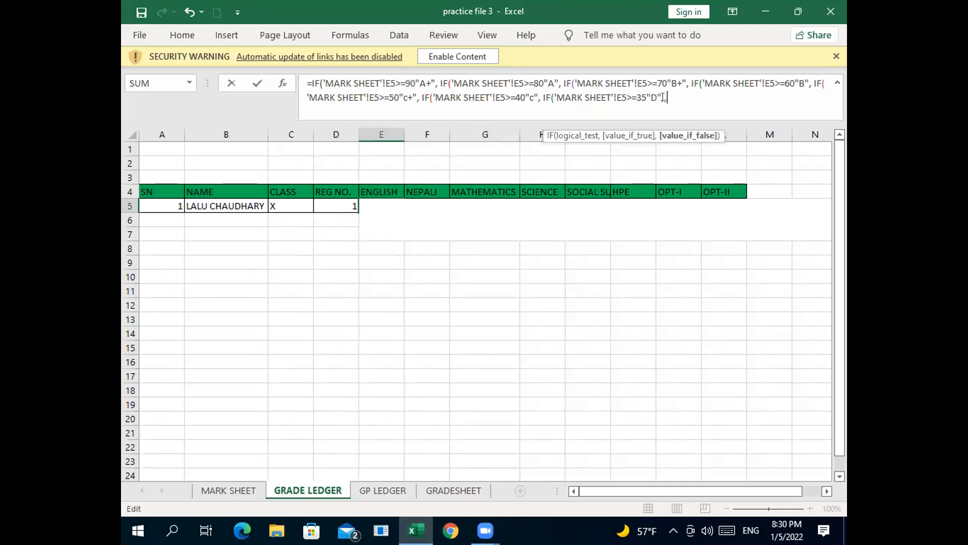
pyautogui.press('BackSpace')
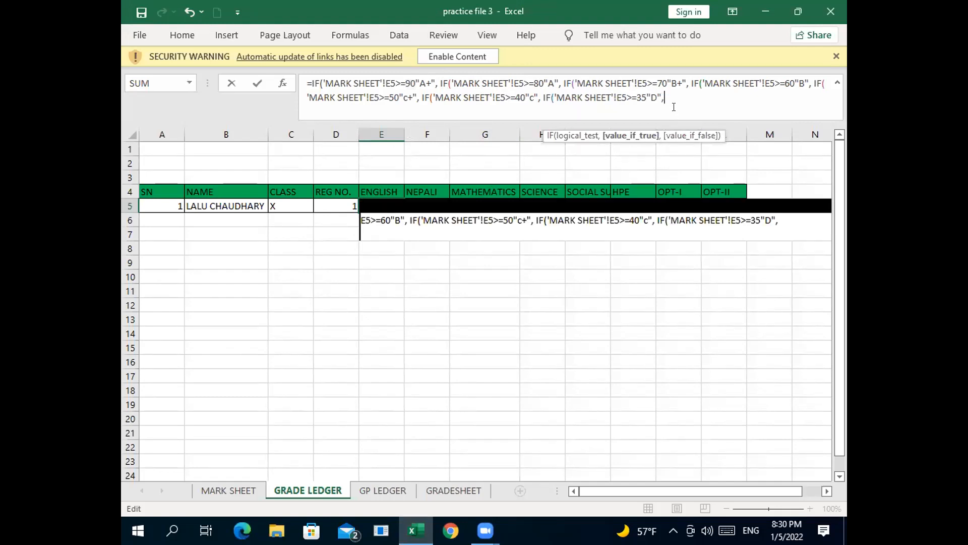
pyautogui.write(',')
pyautogui.click(772, 261)
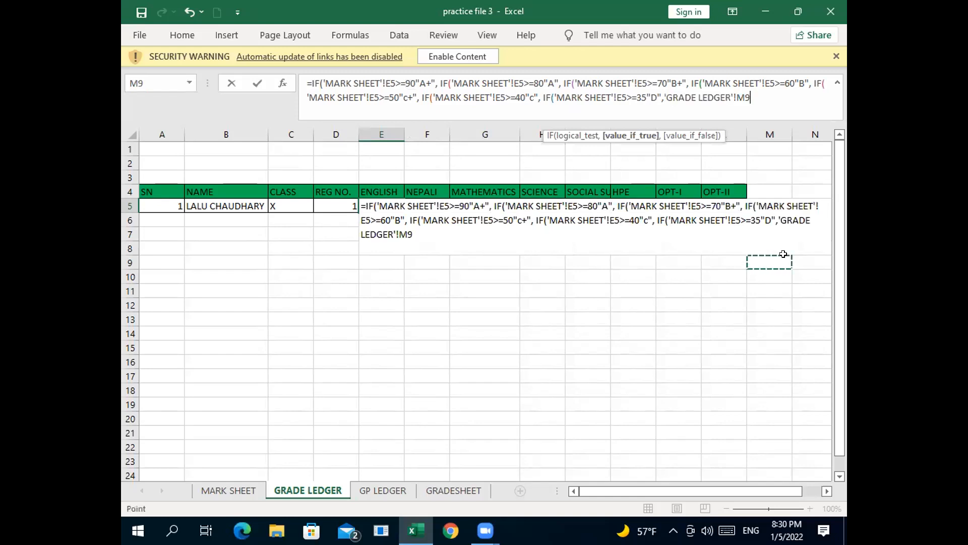
pyautogui.click(748, 92)
pyautogui.moveTo(750, 97); pyautogui.dragTo(661, 97)
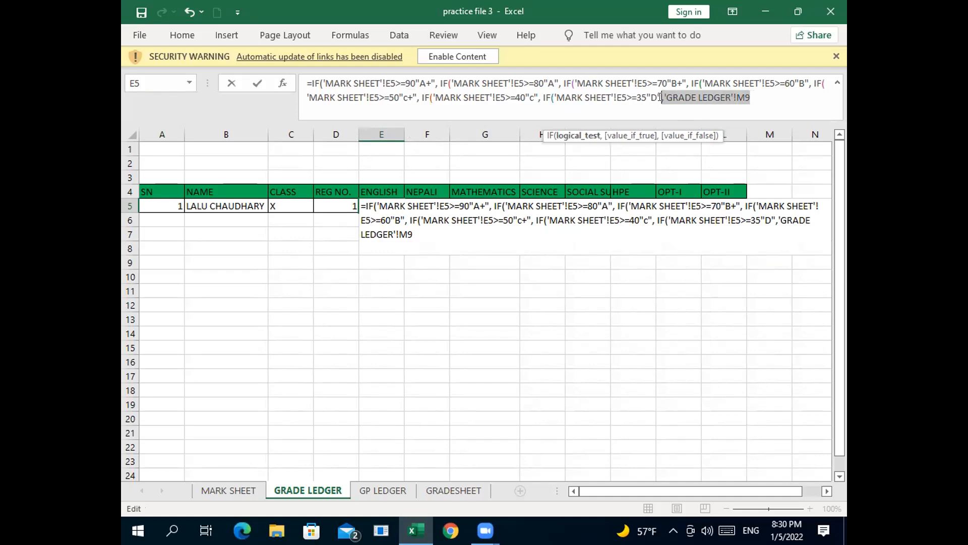
pyautogui.click(659, 97)
pyautogui.write('",')
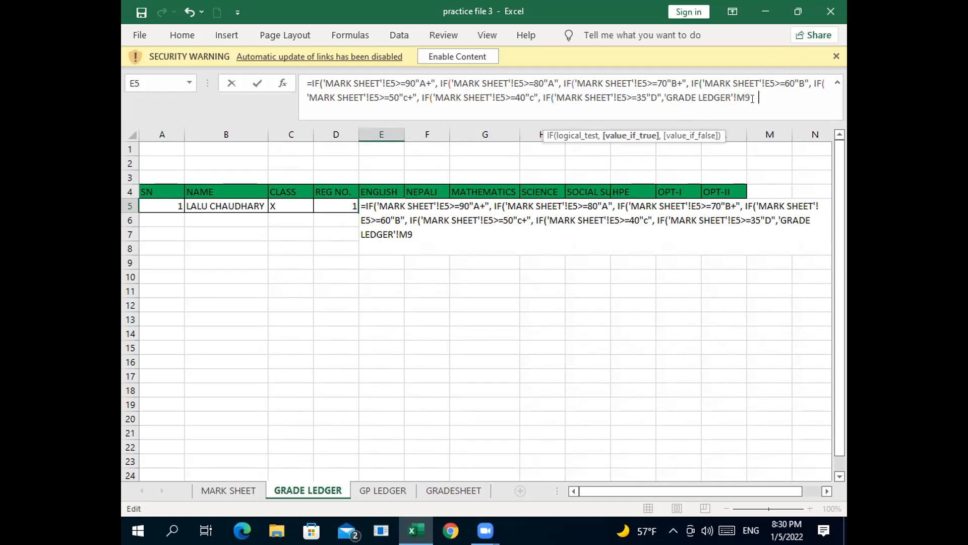
pyautogui.moveTo(753, 97); pyautogui.dragTo(662, 91)
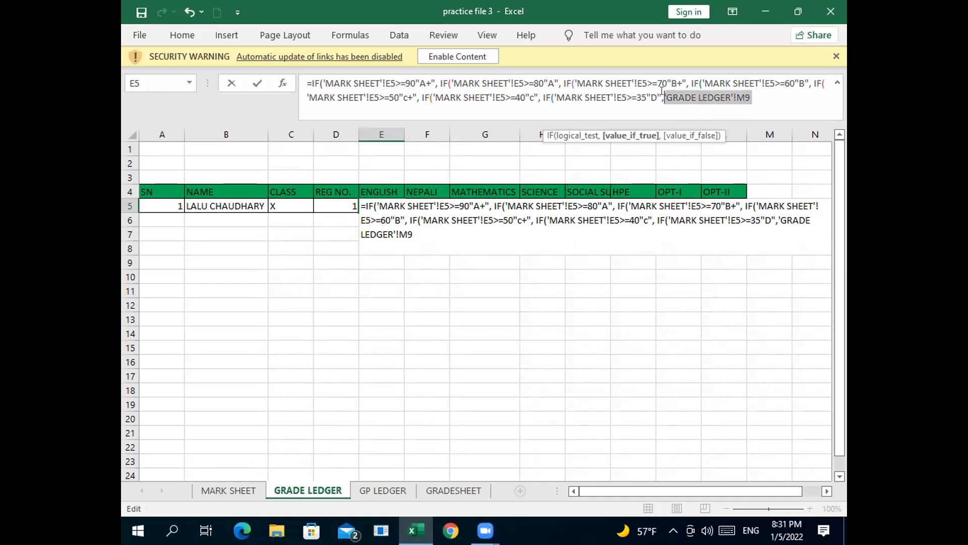
pyautogui.press('BackSpace')
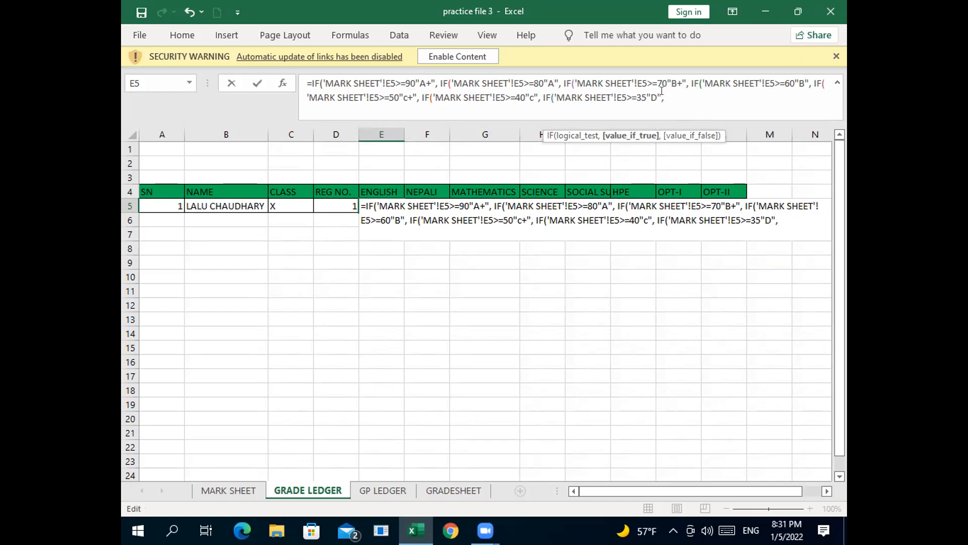
pyautogui.write(')')
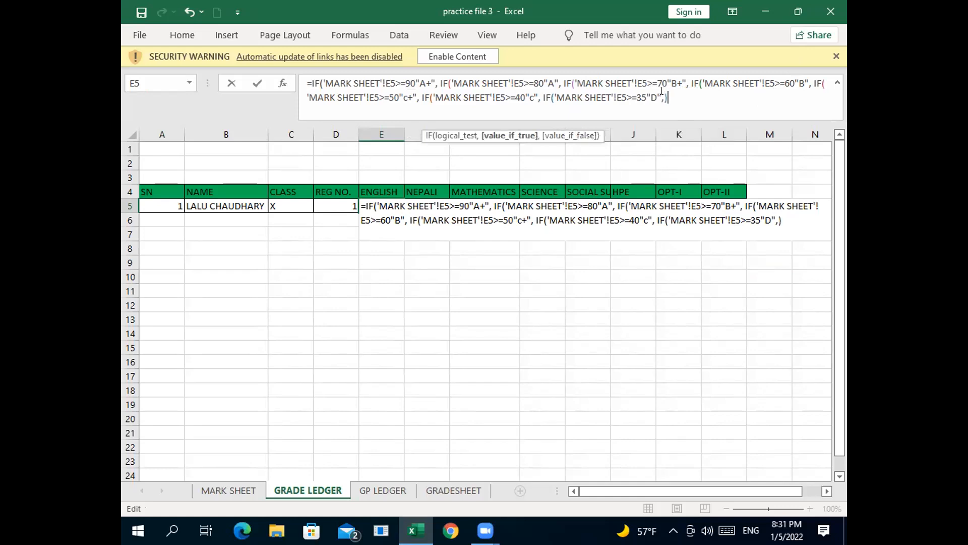
pyautogui.write(')')
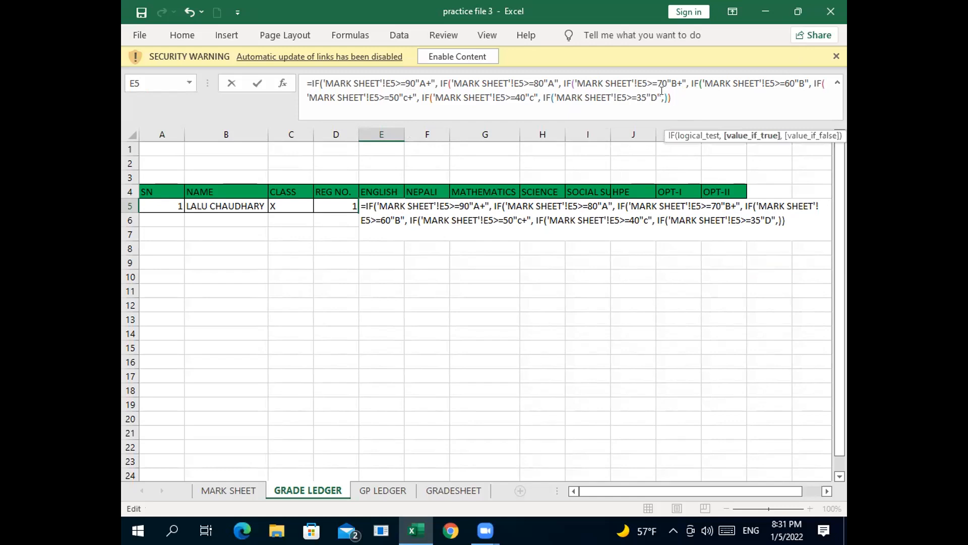
pyautogui.press('BackSpace')
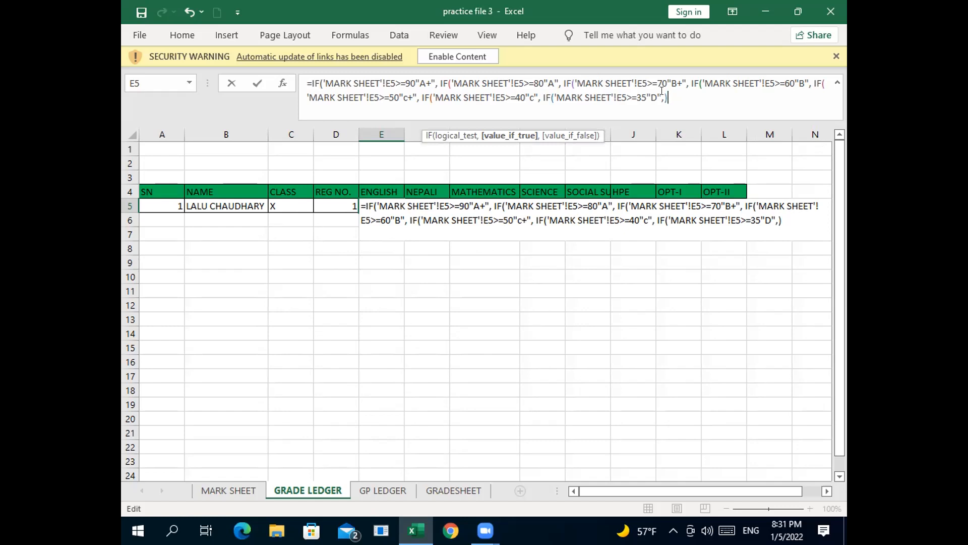
pyautogui.press('BackSpace')
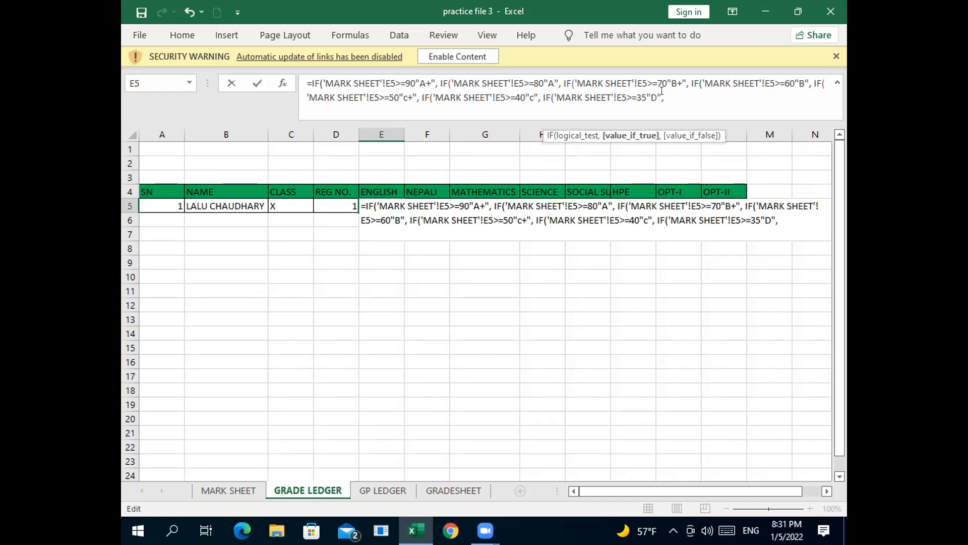
# Complete the E5 formula with "N" as the final value and seven closing parentheses, and try to enter it
pyautogui.write('"')
pyautogui.write('N"')
pyautogui.write(')')
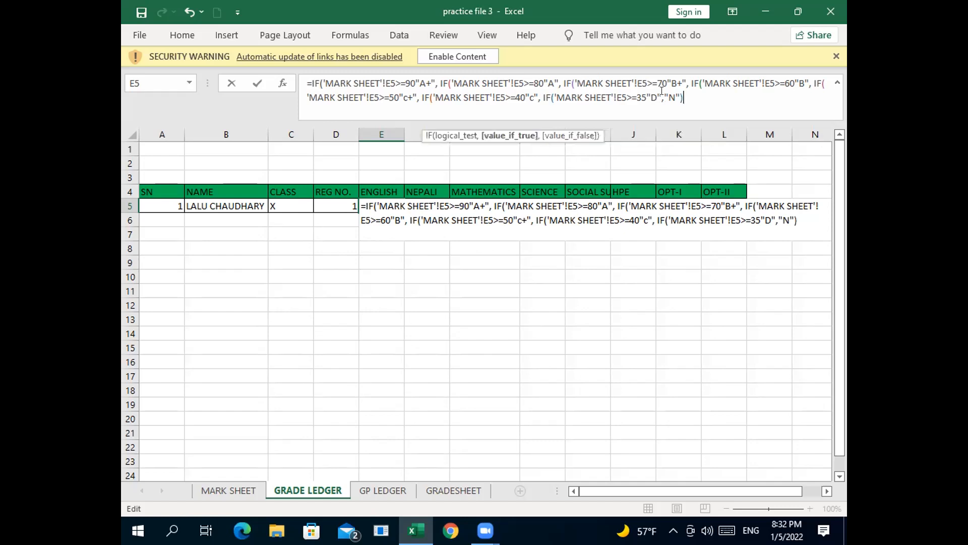
pyautogui.write(')')
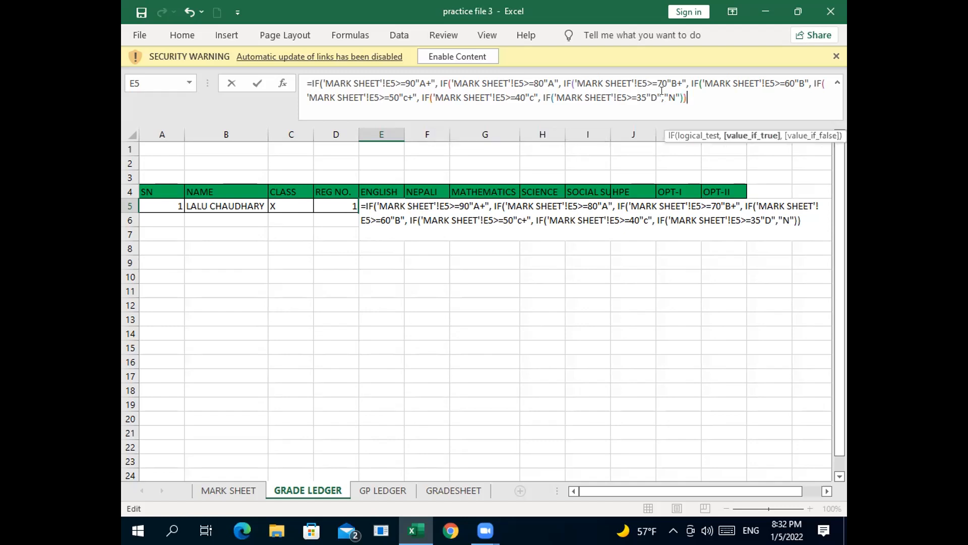
pyautogui.write(')))')
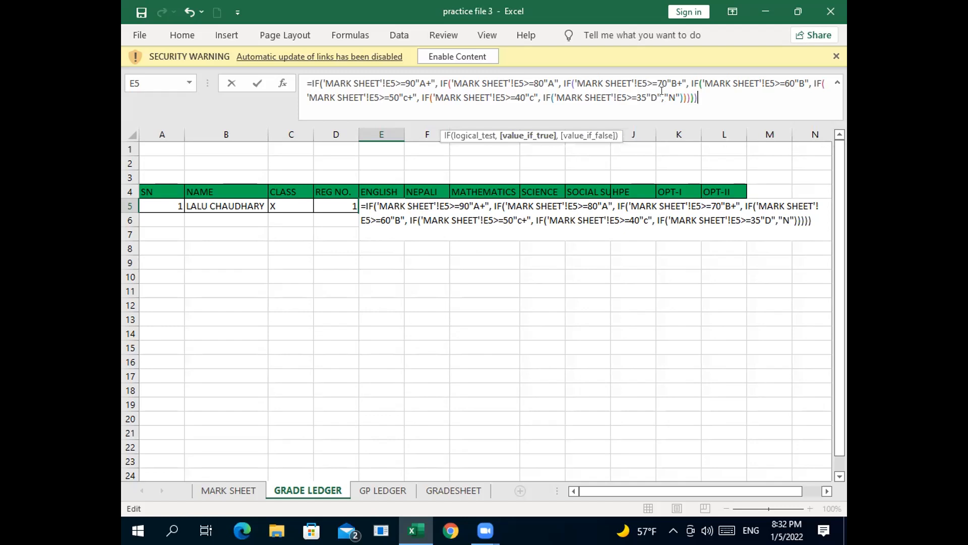
pyautogui.write('))')
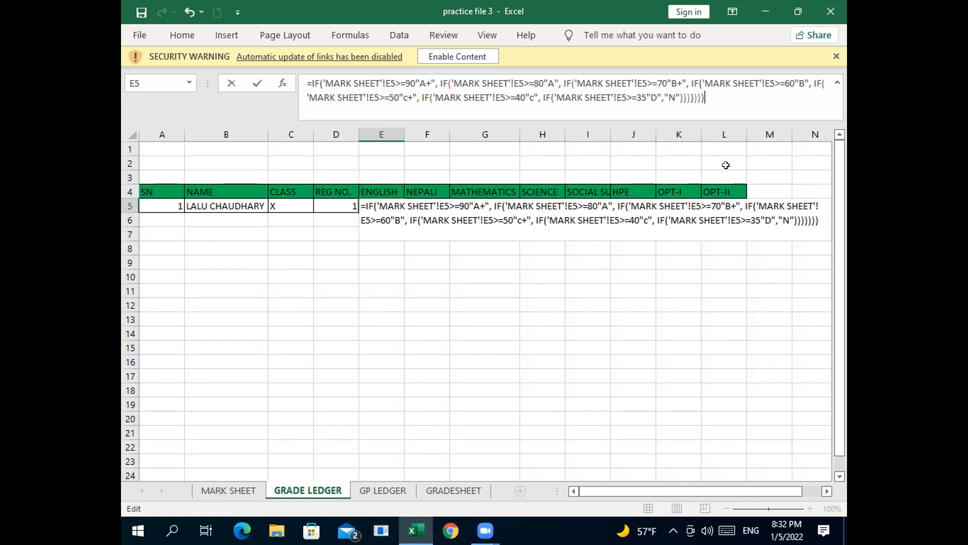
pyautogui.press('Return')
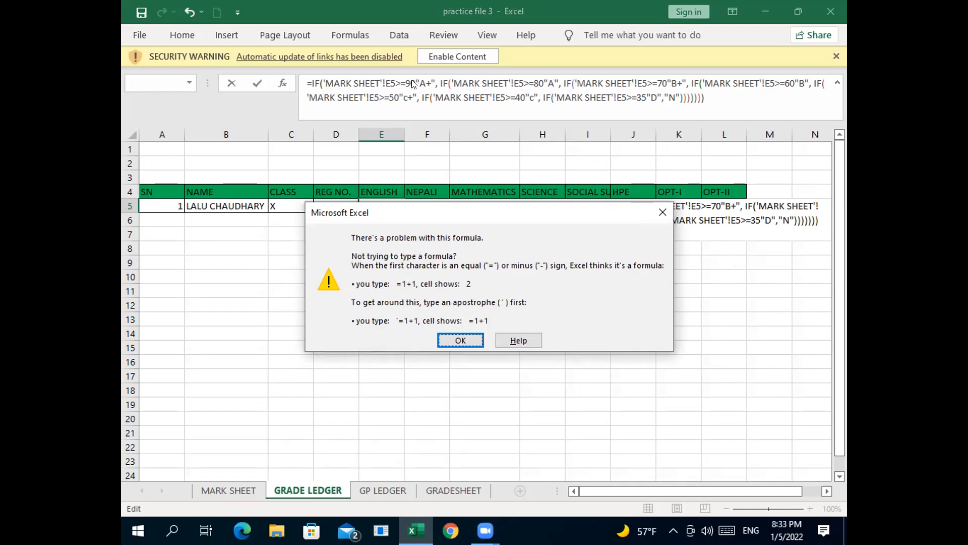
pyautogui.click(662, 211)
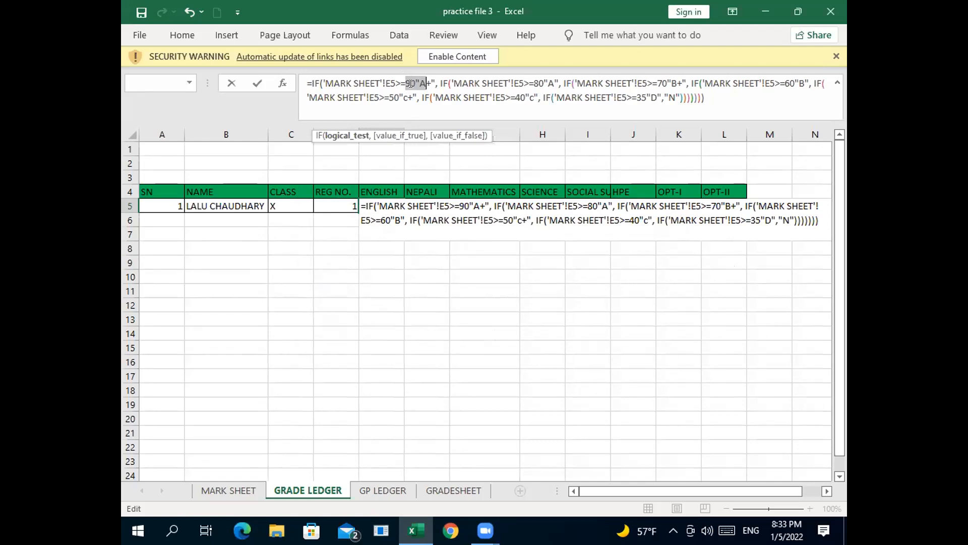
# Insert the missing commas after 90, 80, 70 and 60 in the nested IF formula in GRADE LEDGER cell E5
pyautogui.click(411, 81)
pyautogui.write(',')
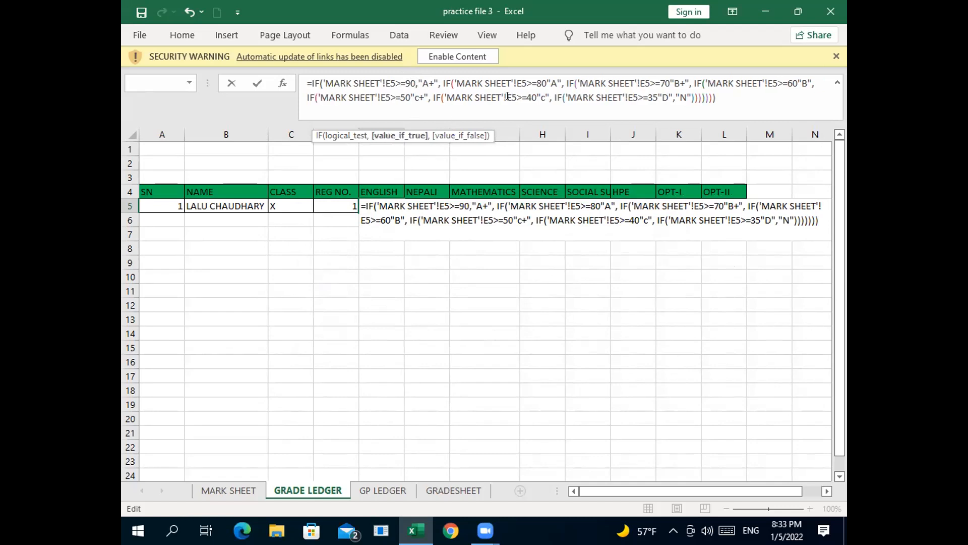
pyautogui.click(542, 80)
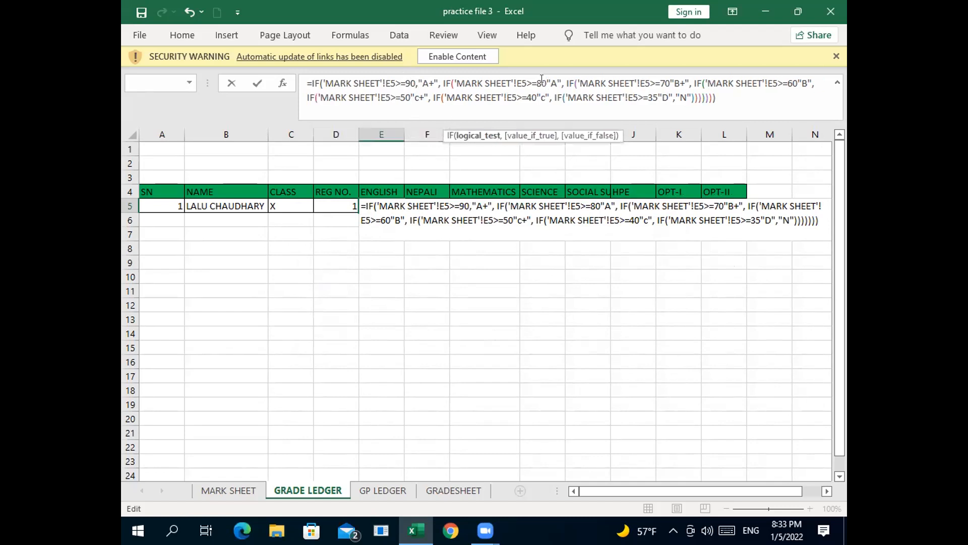
pyautogui.write(',')
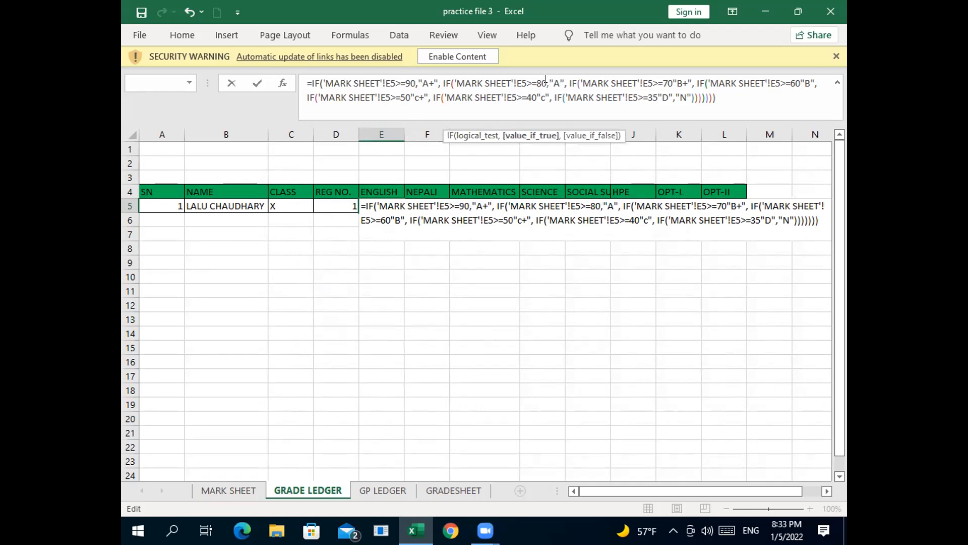
pyautogui.click(671, 81)
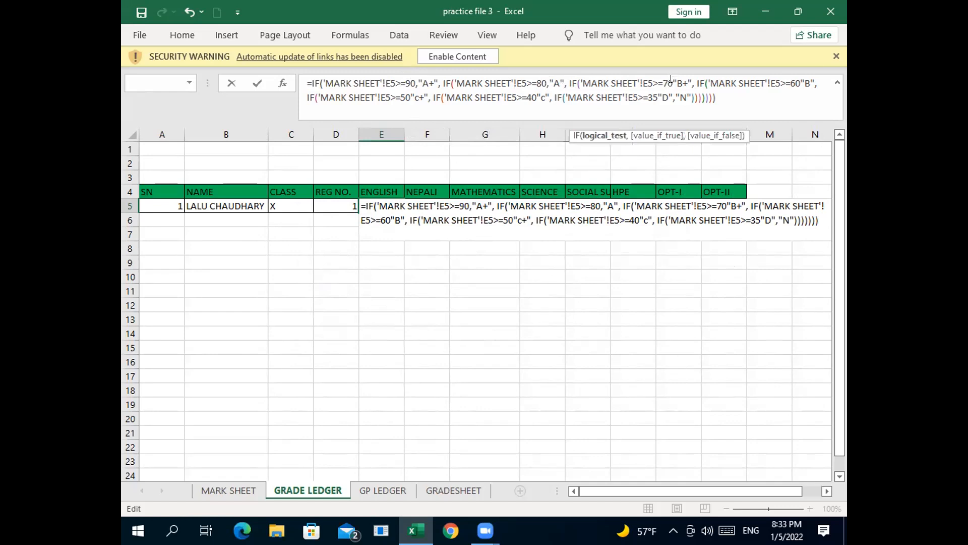
pyautogui.write(',')
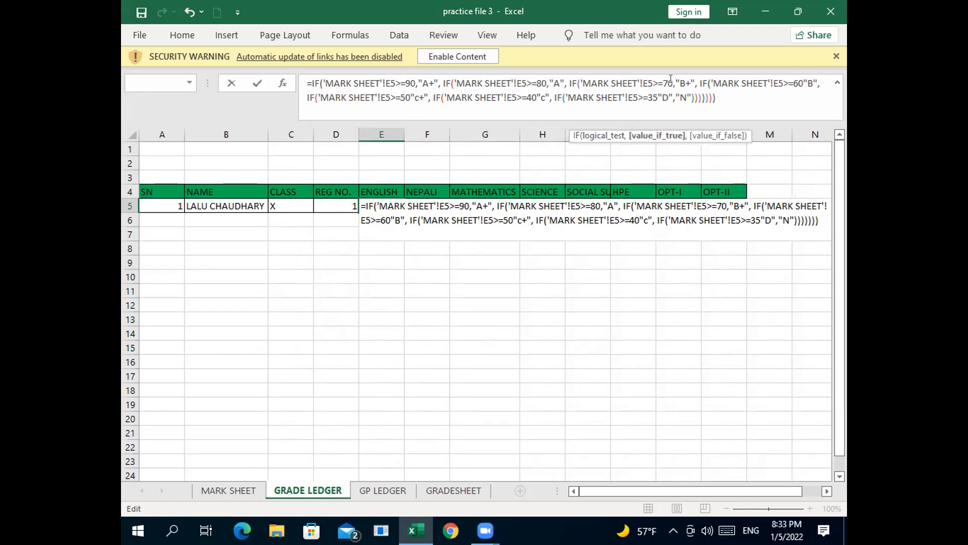
pyautogui.click(802, 82)
pyautogui.write(',')
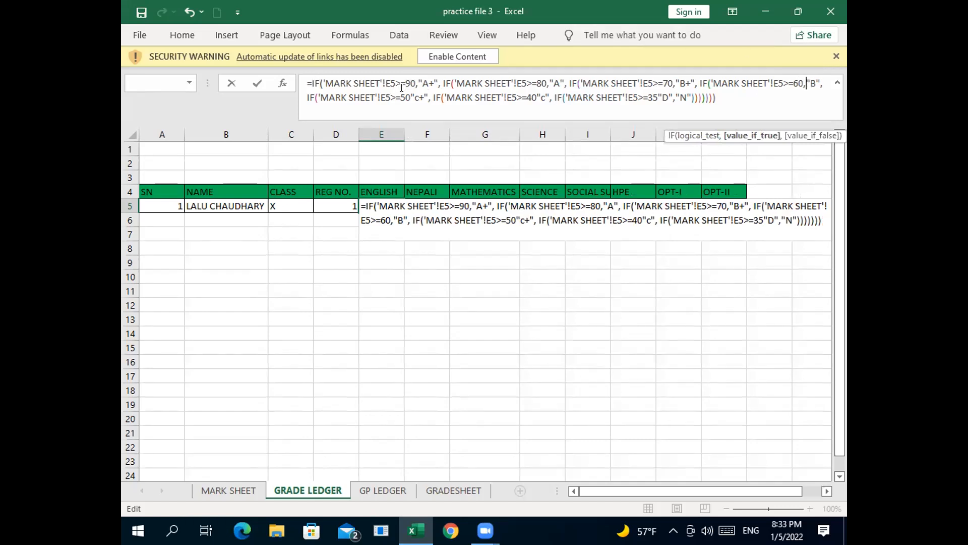
# Insert the missing commas after 50, 40 and 35 to complete the E5 formula, and fill it across row 5 to L5
pyautogui.click(406, 91)
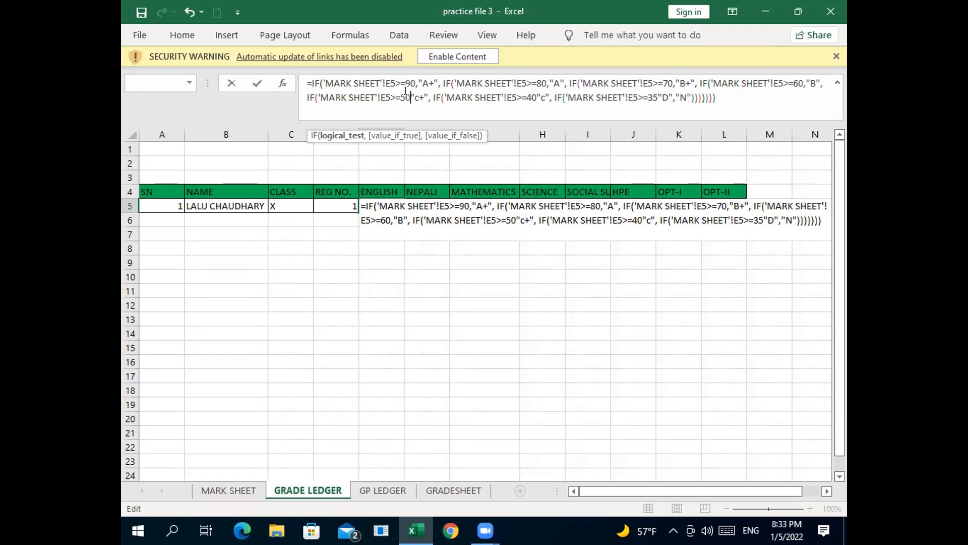
pyautogui.write(',')
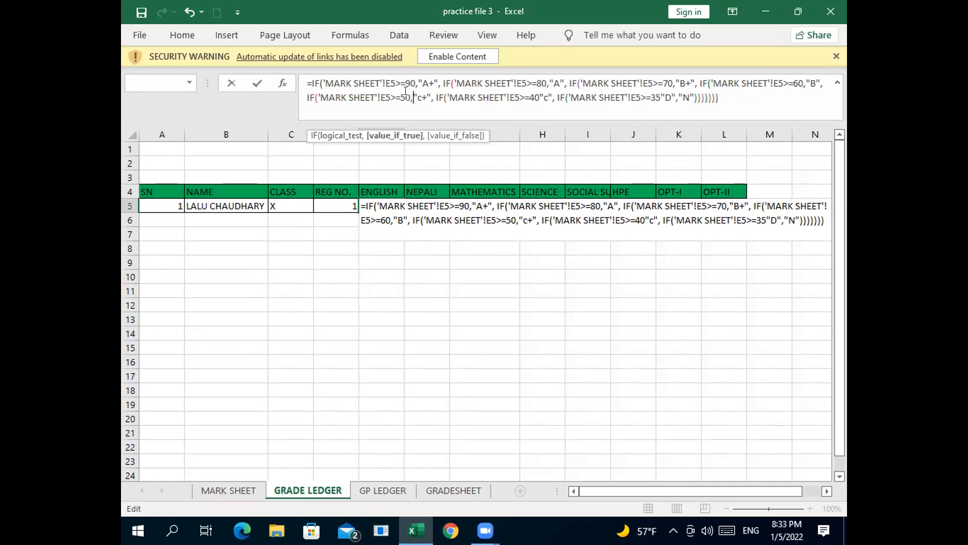
pyautogui.click(535, 92)
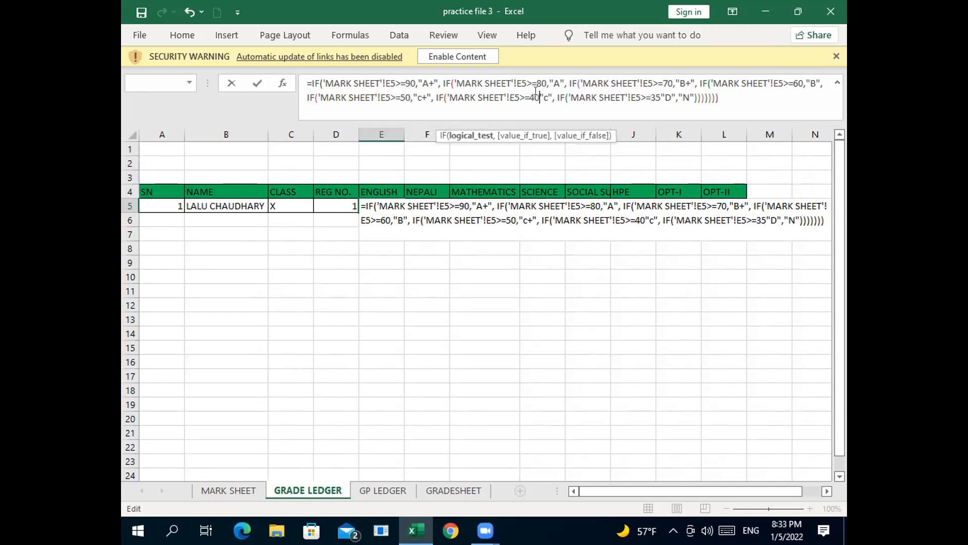
pyautogui.write(',')
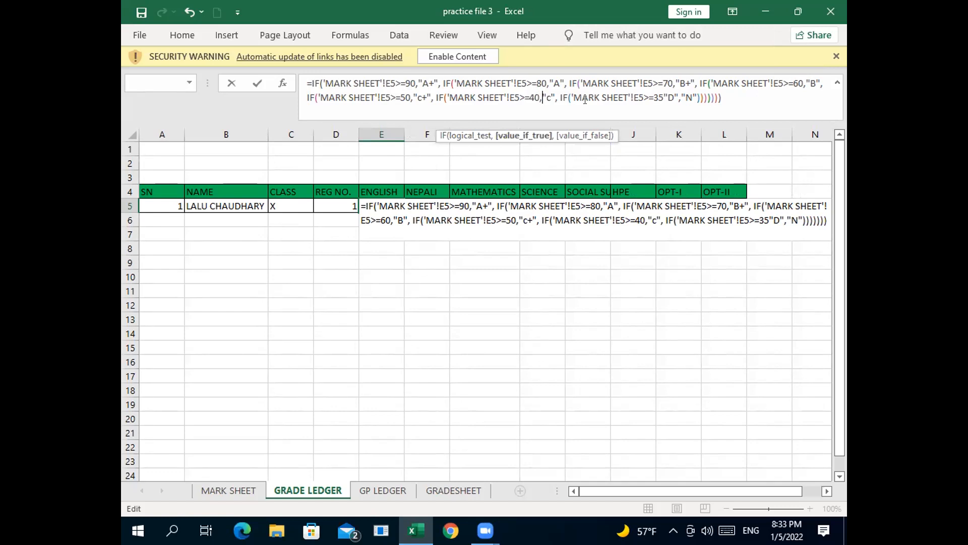
pyautogui.click(663, 97)
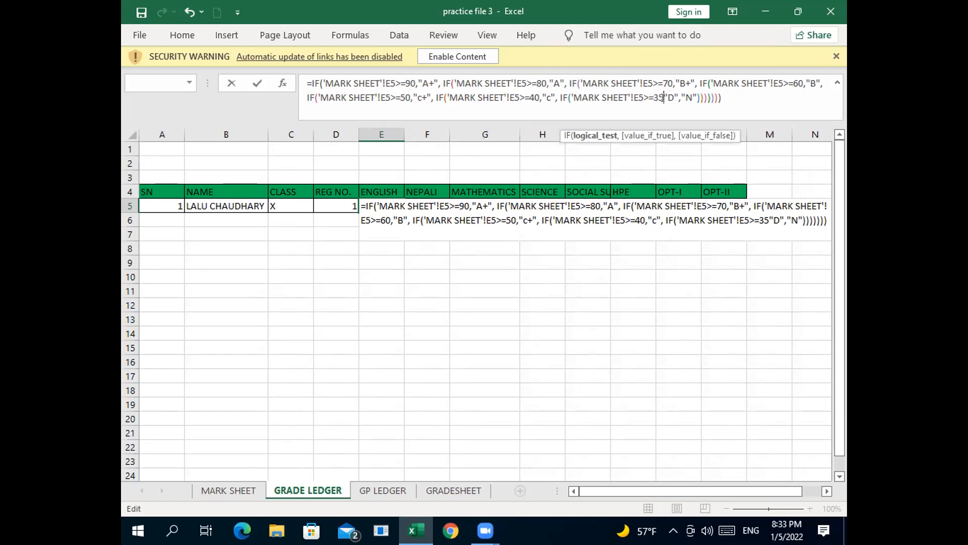
pyautogui.write(',')
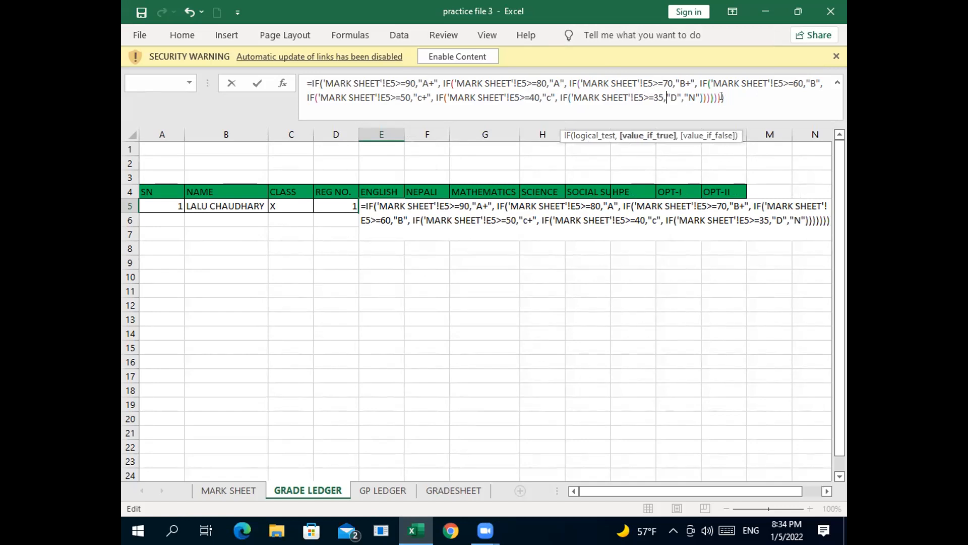
pyautogui.press('Return')
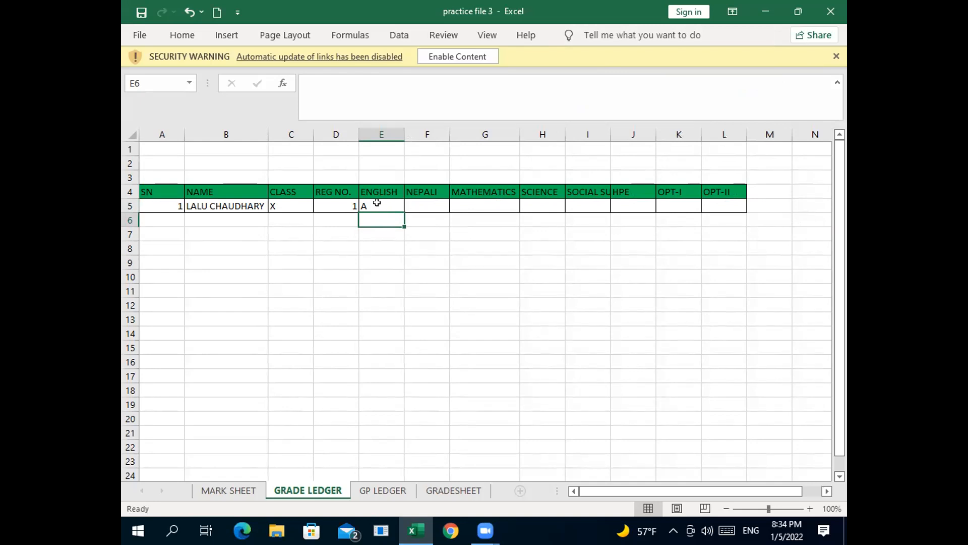
pyautogui.click(400, 207)
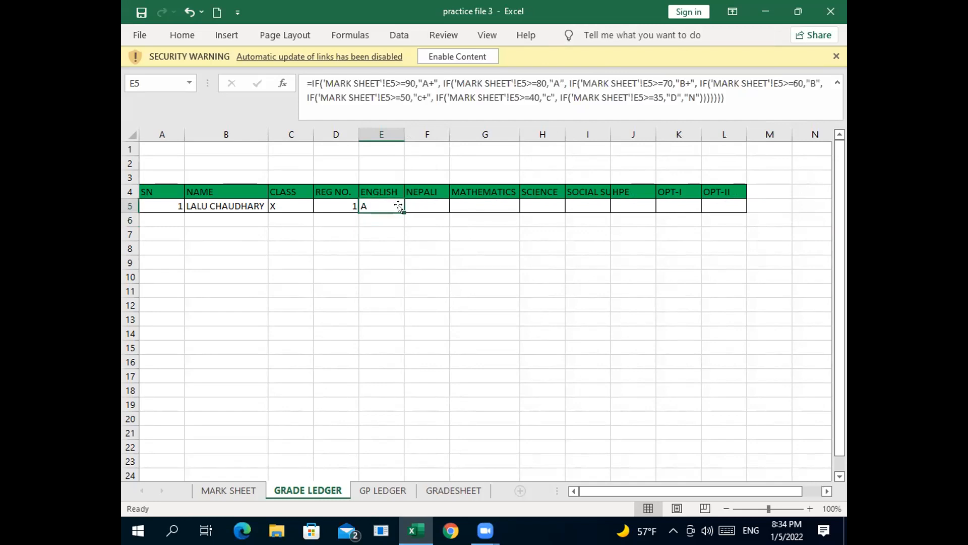
pyautogui.moveTo(403, 211); pyautogui.dragTo(738, 202)
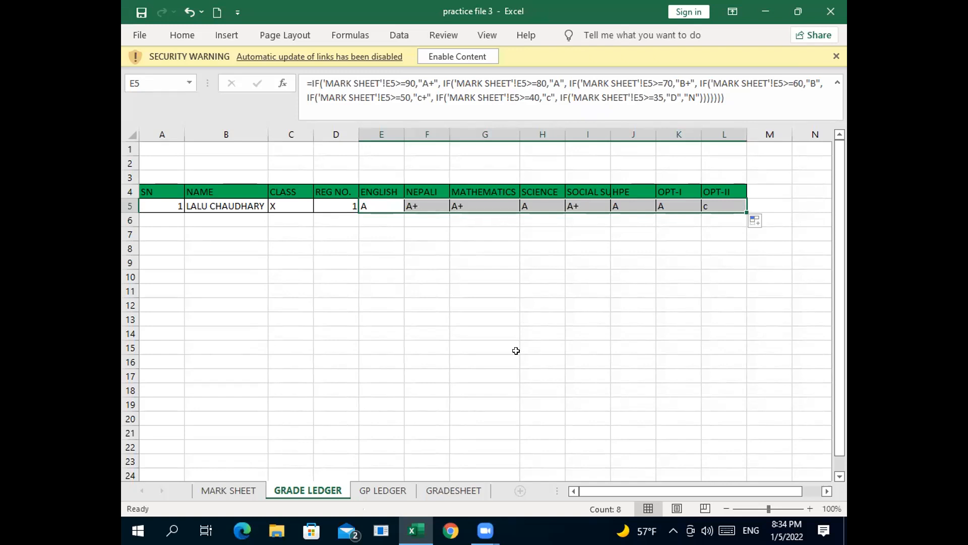
# Add two more students in rows 6 and 7 of the MARK SHEET with serial numbers 2 and 3 and their first names
pyautogui.click(227, 491)
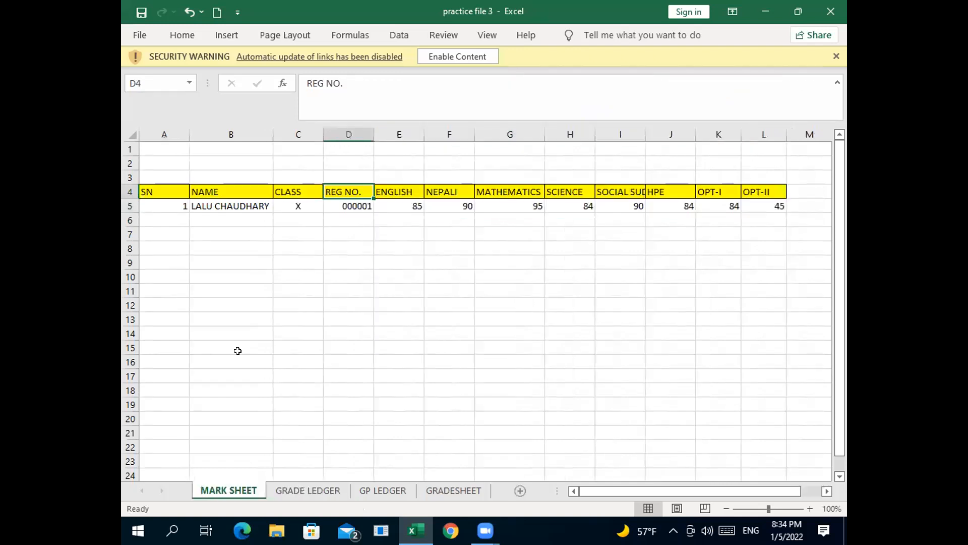
pyautogui.click(177, 214)
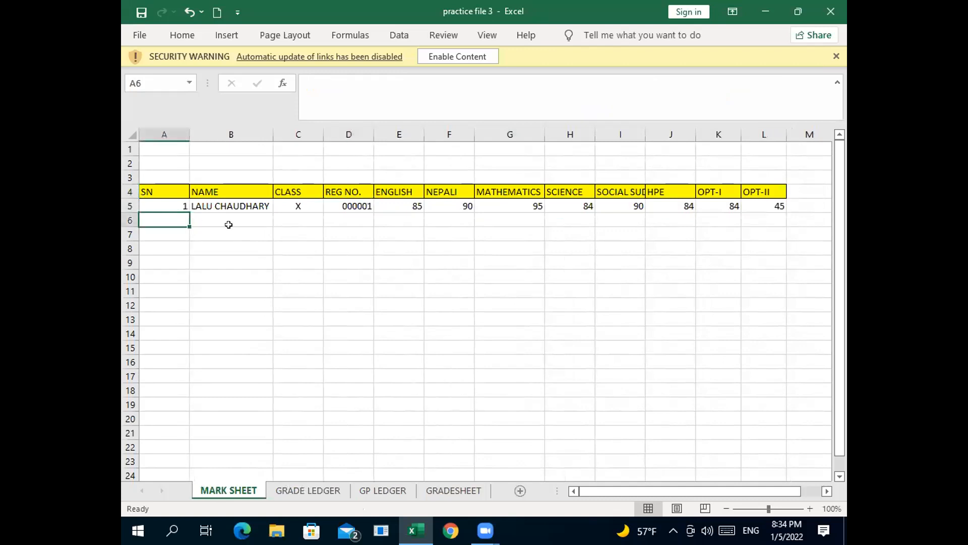
pyautogui.write('2')
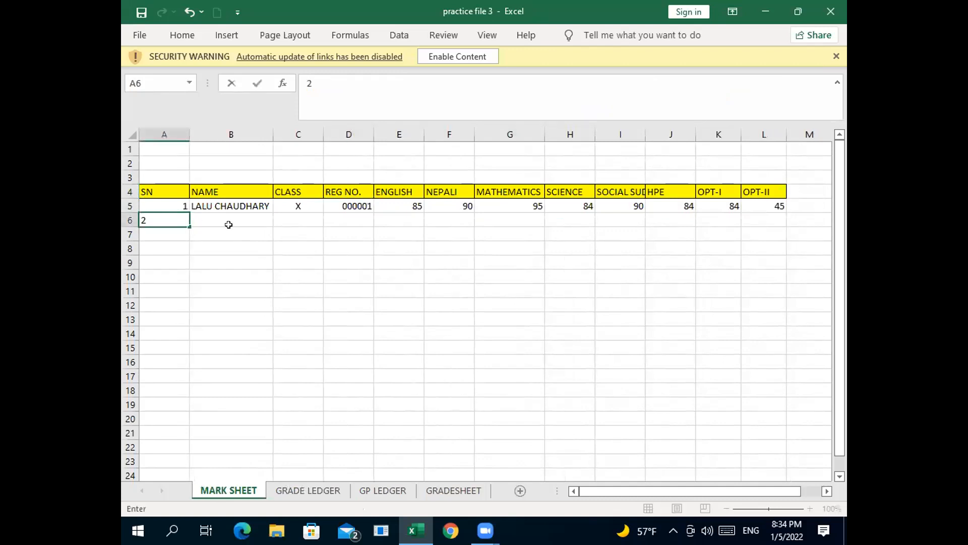
pyautogui.click(228, 224)
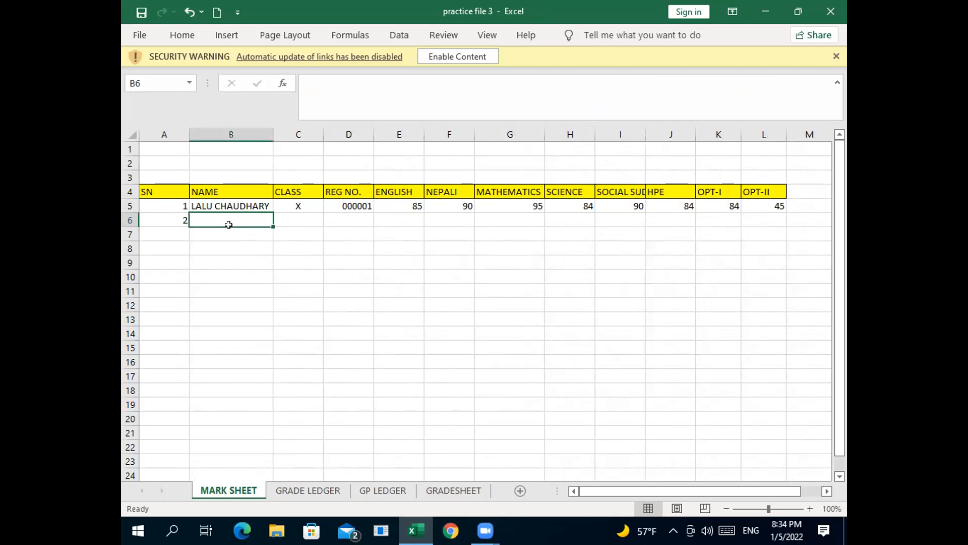
pyautogui.write('su')
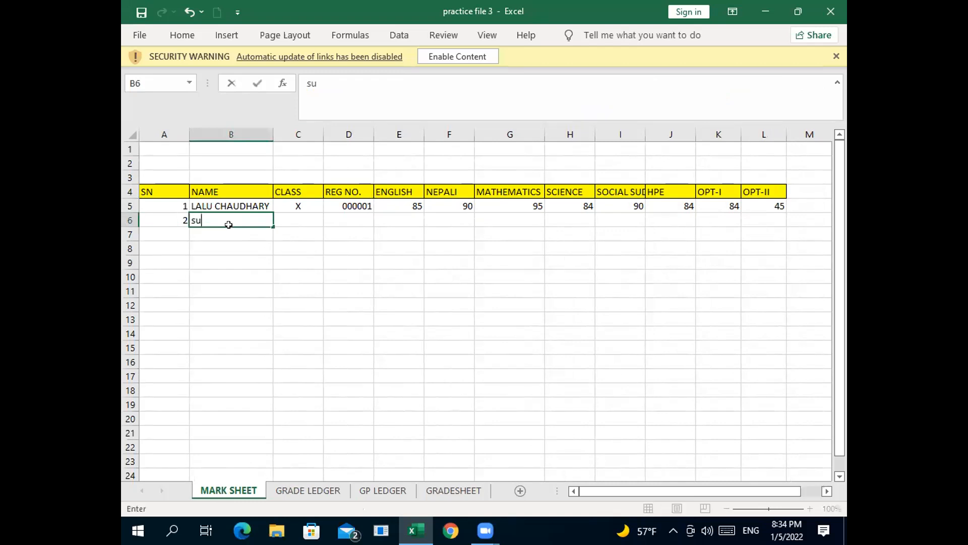
pyautogui.write('sma')
pyautogui.click(227, 231)
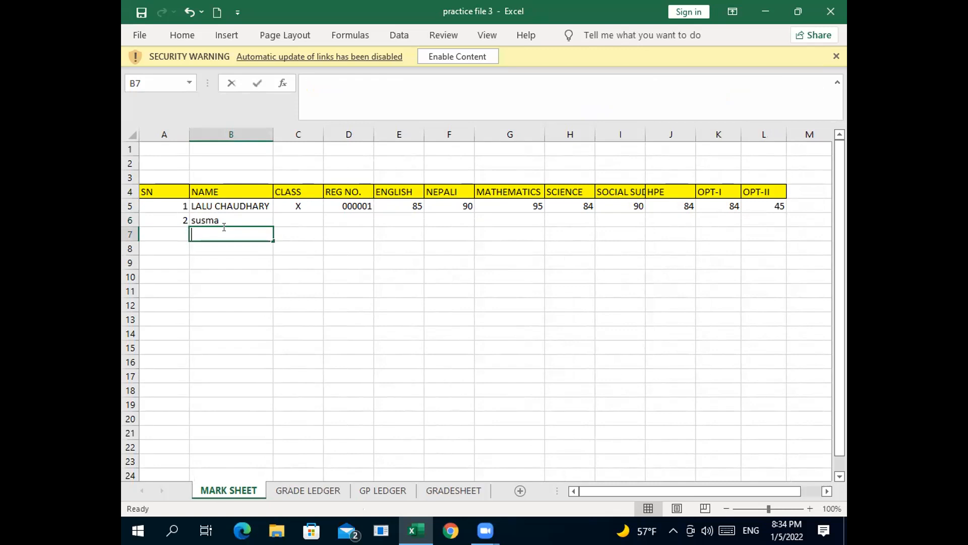
pyautogui.write('anil')
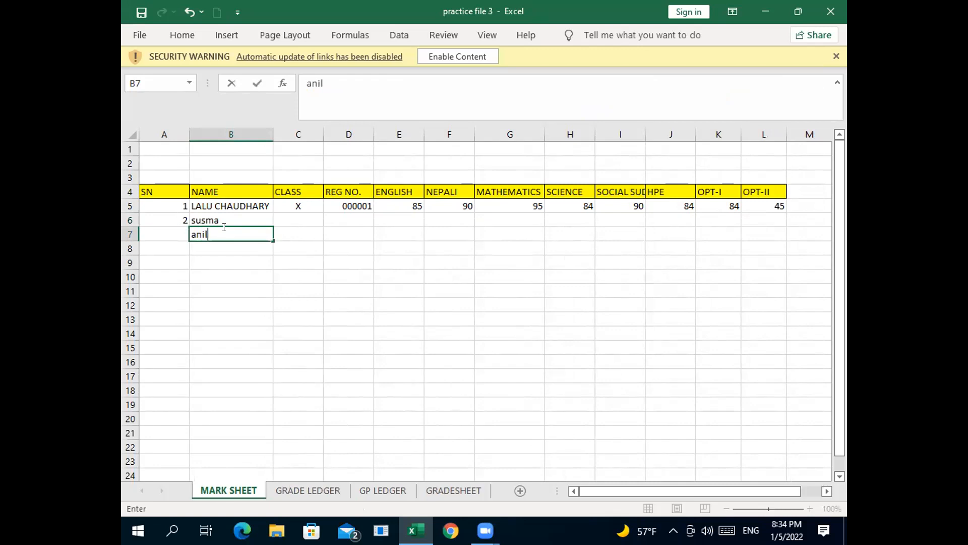
pyautogui.click(176, 233)
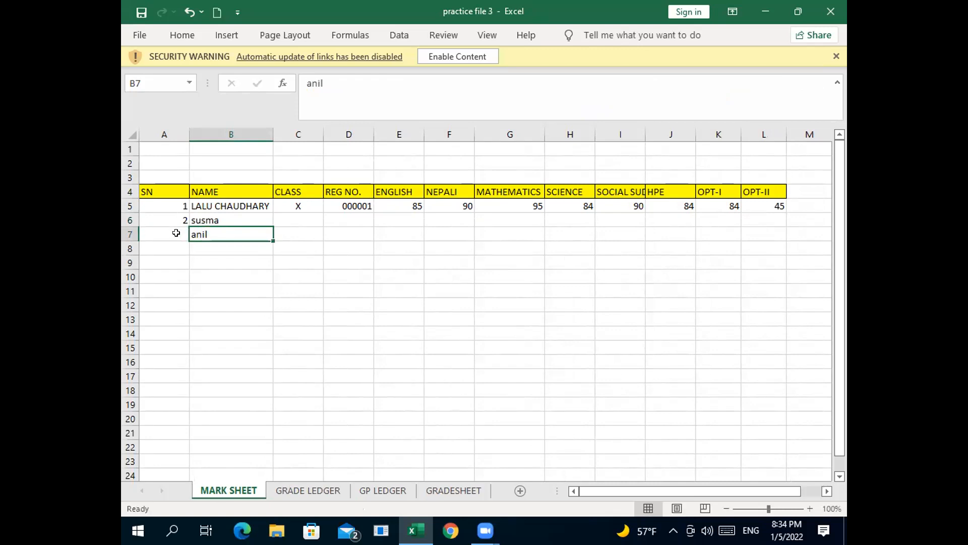
pyautogui.write('3')
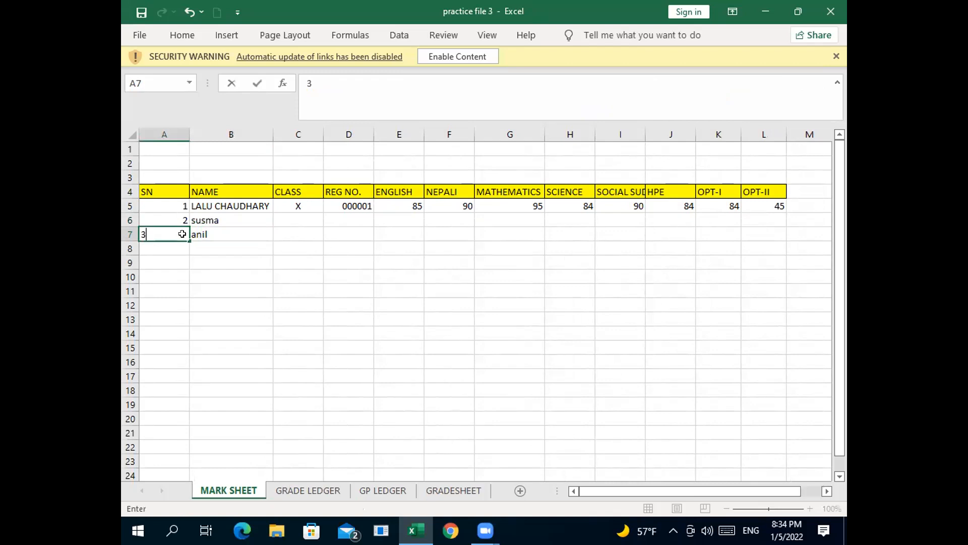
# Copy the class X from C5 down to C7 for the two added students
pyautogui.click(295, 213)
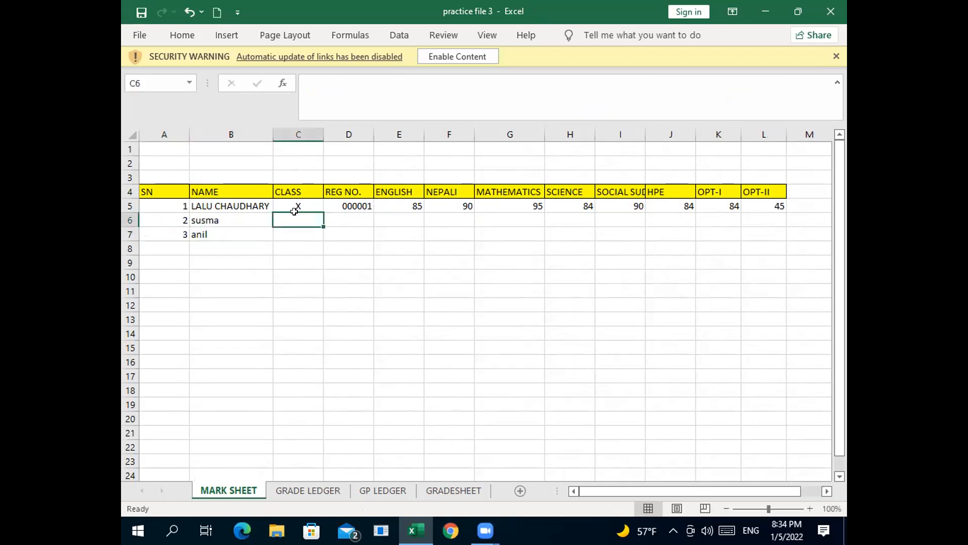
pyautogui.click(300, 202)
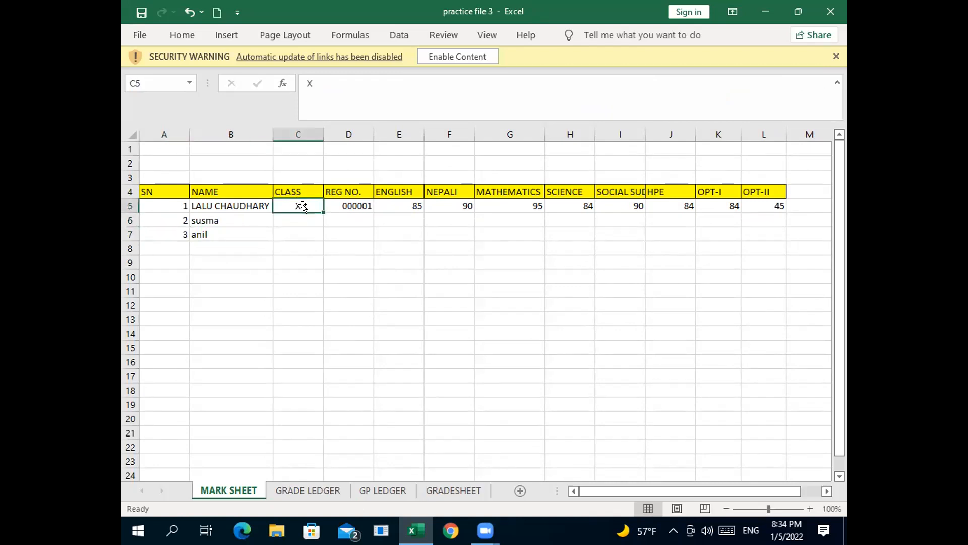
pyautogui.moveTo(320, 211); pyautogui.dragTo(319, 236)
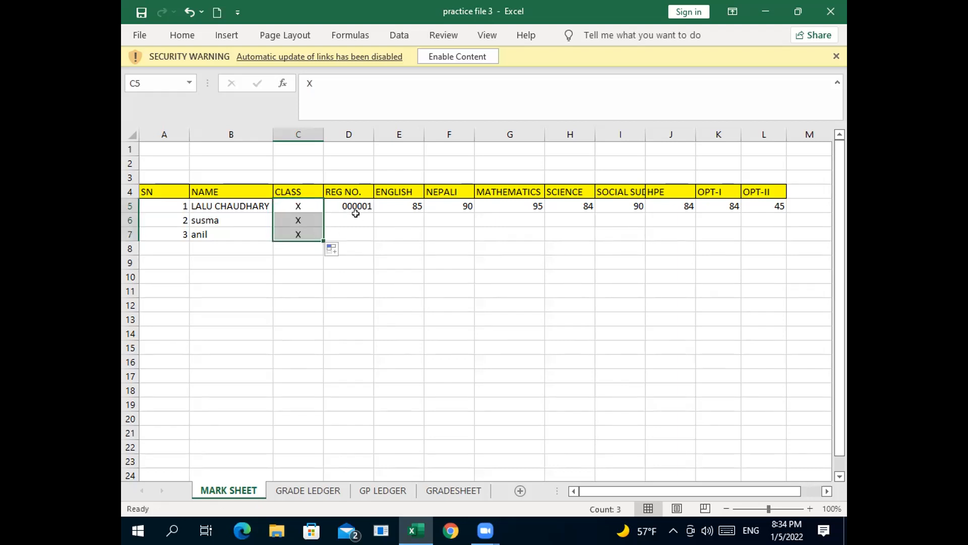
# Fill the registration numbers from D5 down to D7 as an increasing series
pyautogui.click(350, 221)
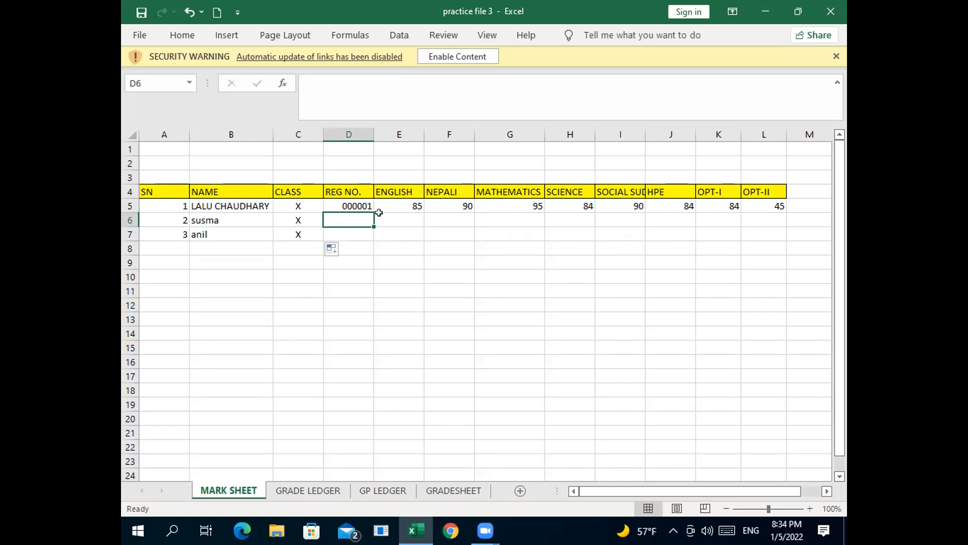
pyautogui.click(363, 204)
pyautogui.moveTo(369, 211); pyautogui.dragTo(365, 237)
pyautogui.click(381, 249)
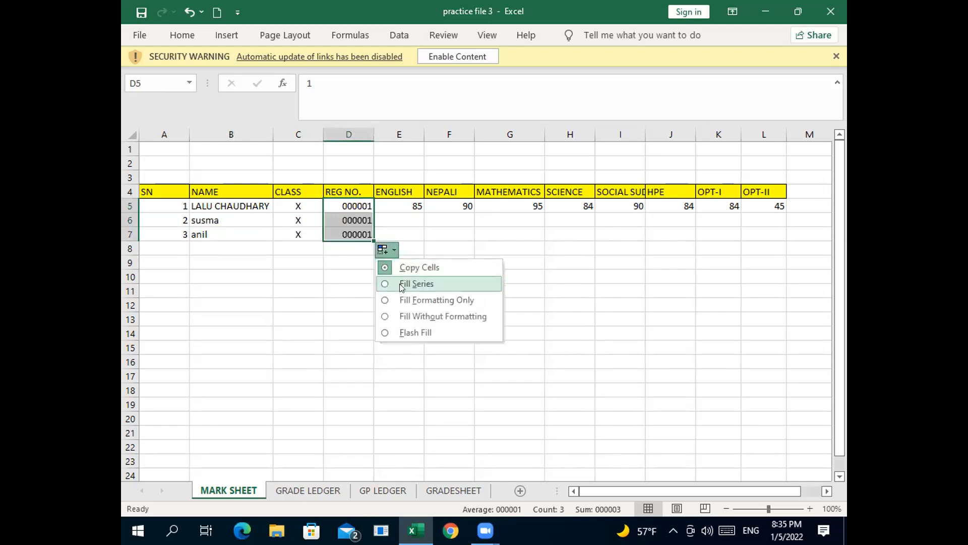
pyautogui.click(391, 283)
# Enter the ENGLISH marks for the two added students: 78 in E6 and 35 in E7
pyautogui.click(410, 200)
pyautogui.click(406, 217)
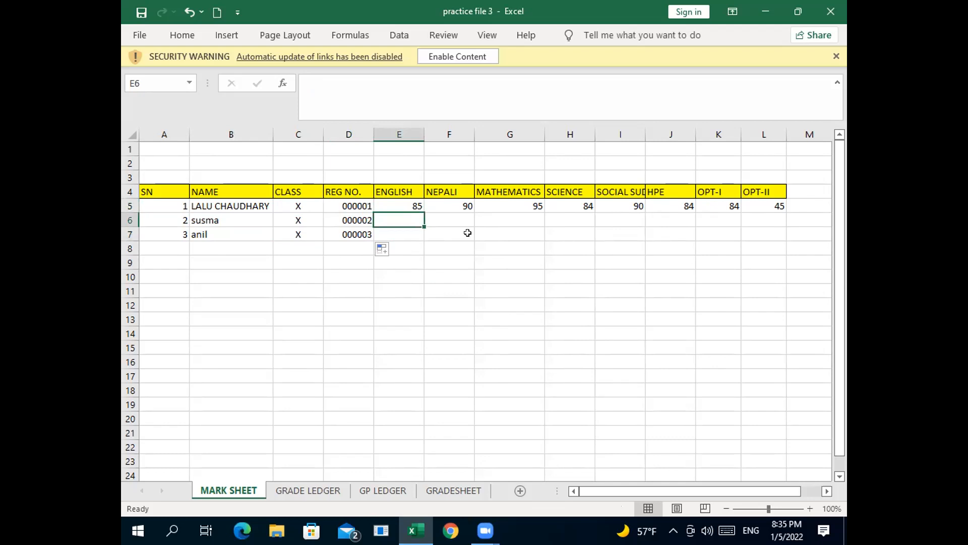
pyautogui.write('78')
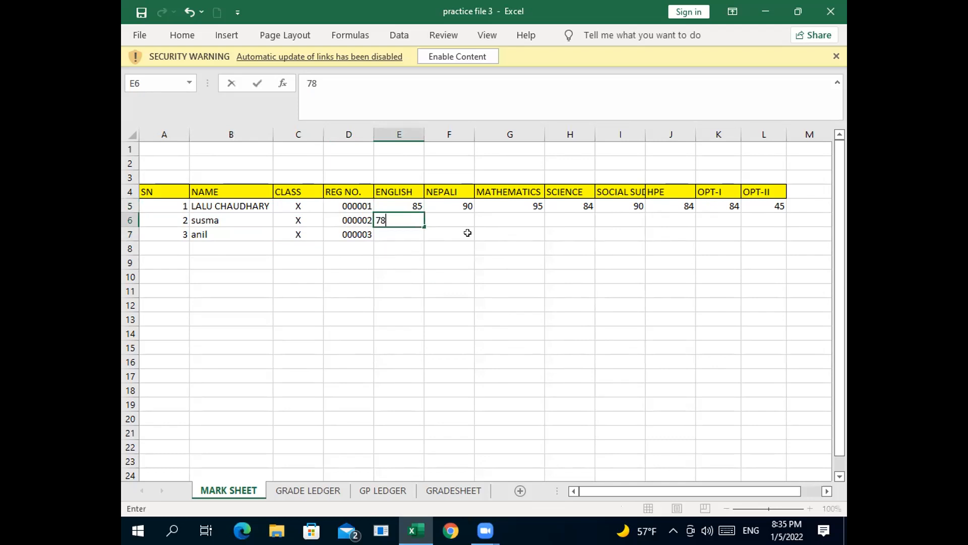
pyautogui.click(413, 223)
pyautogui.click(399, 234)
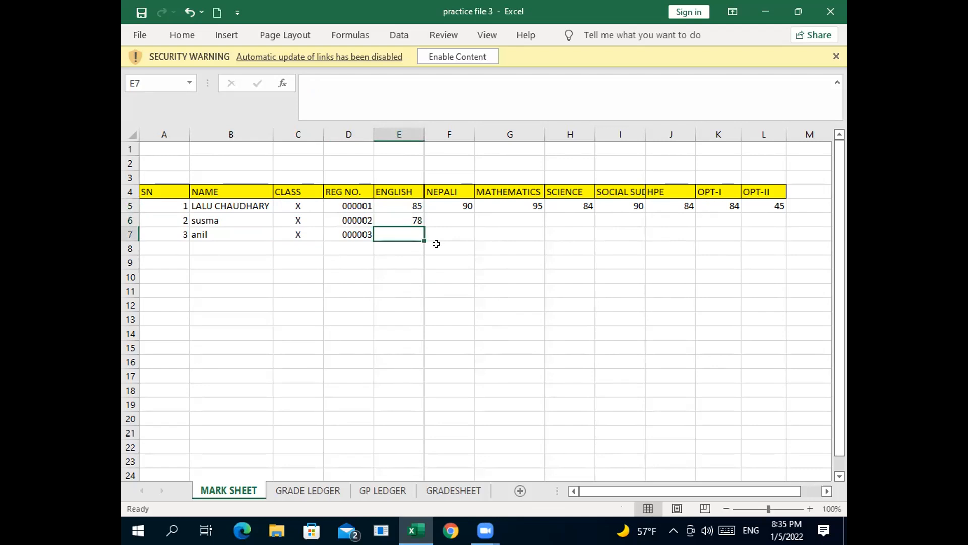
pyautogui.write('35')
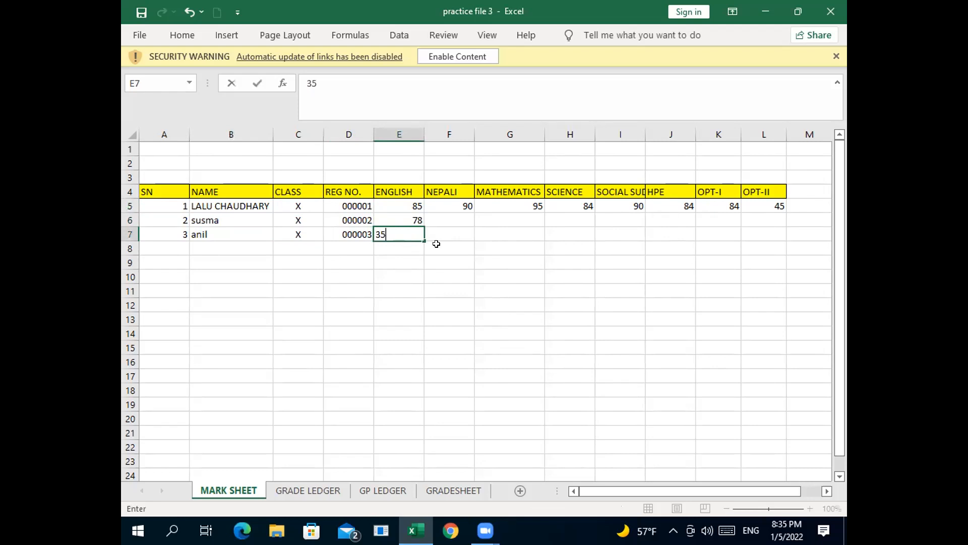
# Enter the NEPALI marks for the two added students: 50 in F6 and 45 in F7
pyautogui.click(454, 220)
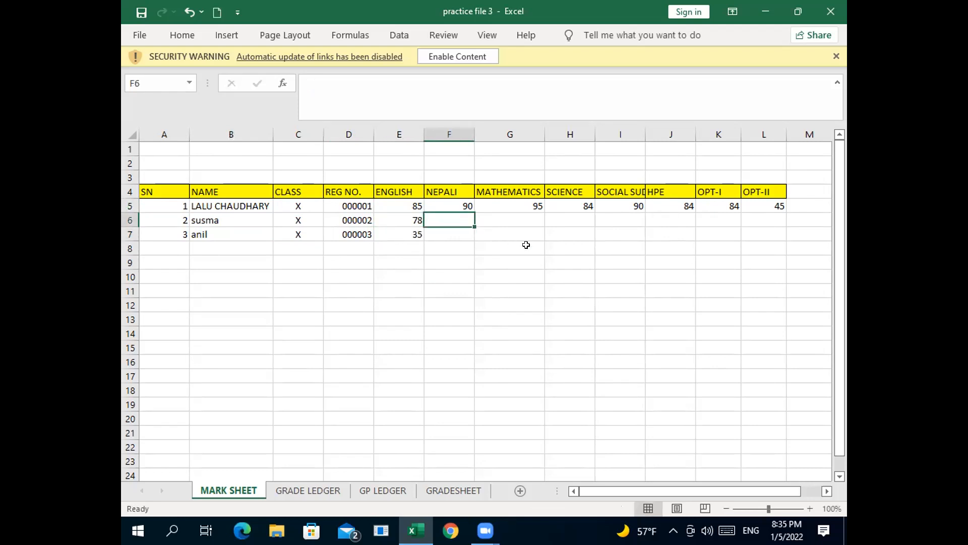
pyautogui.write('50')
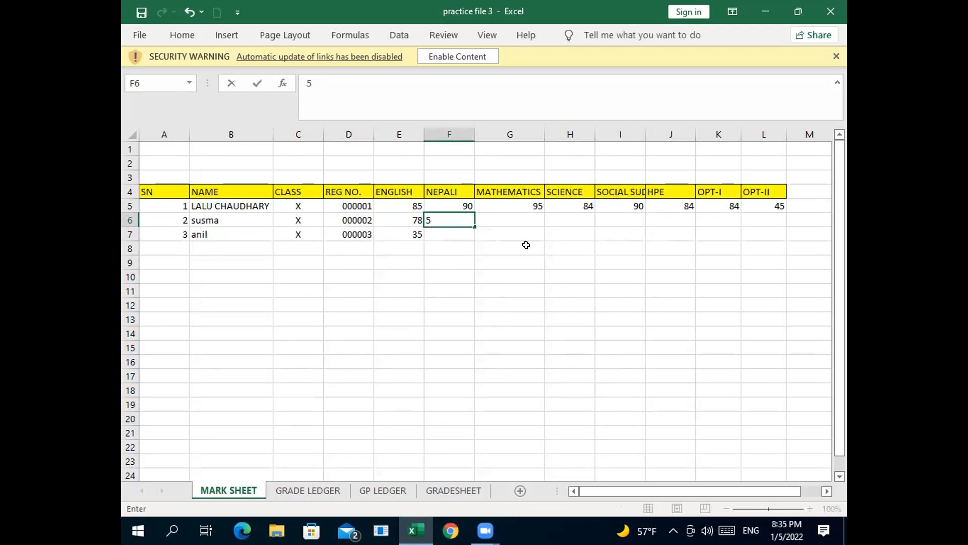
pyautogui.click(447, 235)
pyautogui.write('45')
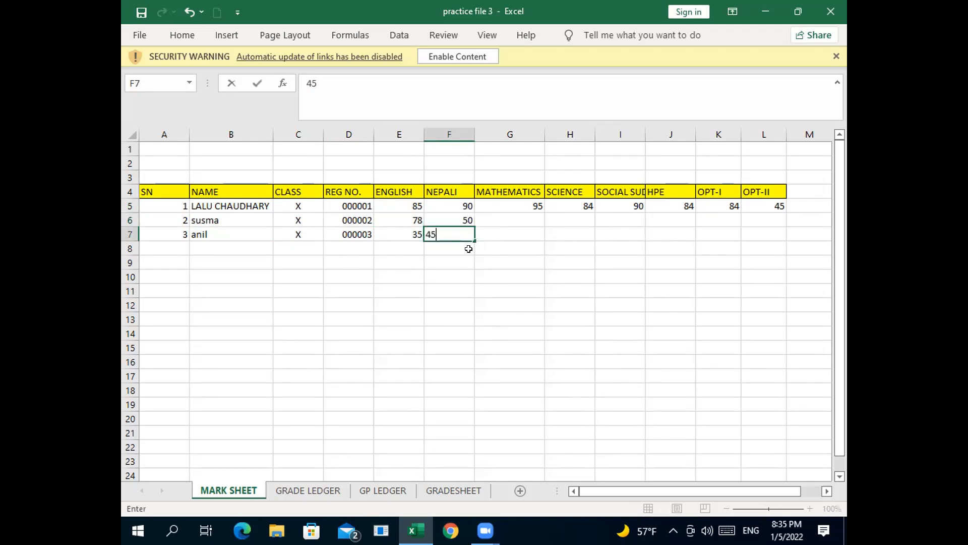
# Enter the MATHEMATICS marks for the two added students: 50 in G6 and 40 in G7
pyautogui.click(521, 214)
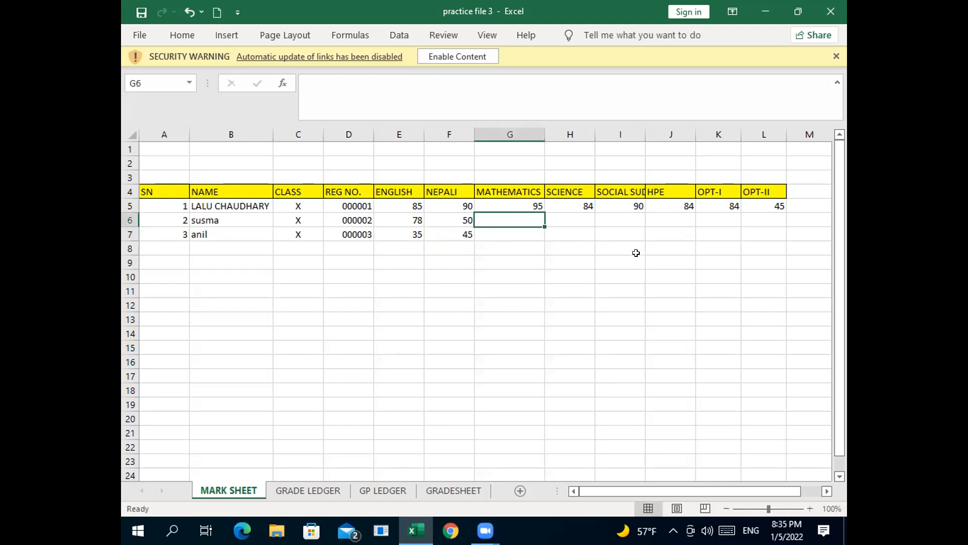
pyautogui.write('50')
pyautogui.press('Return')
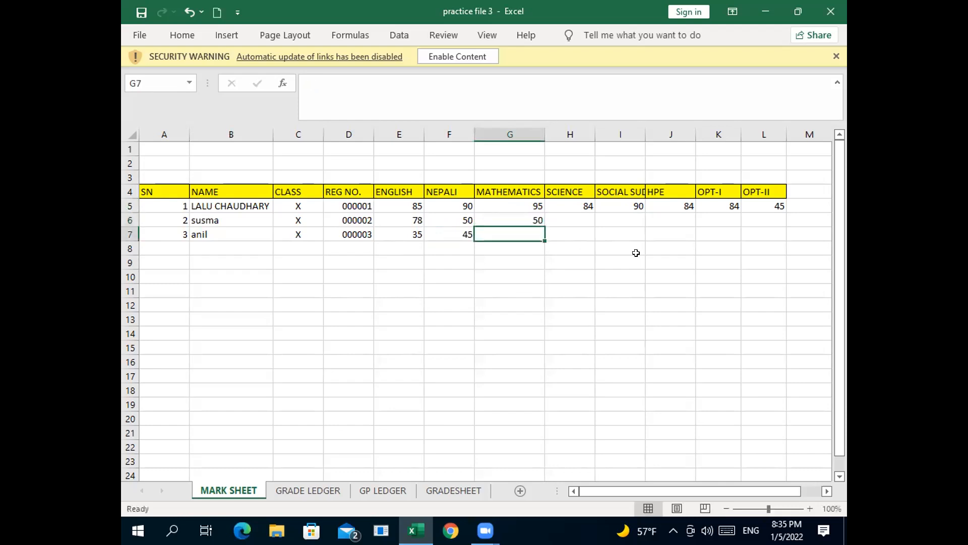
pyautogui.write('40')
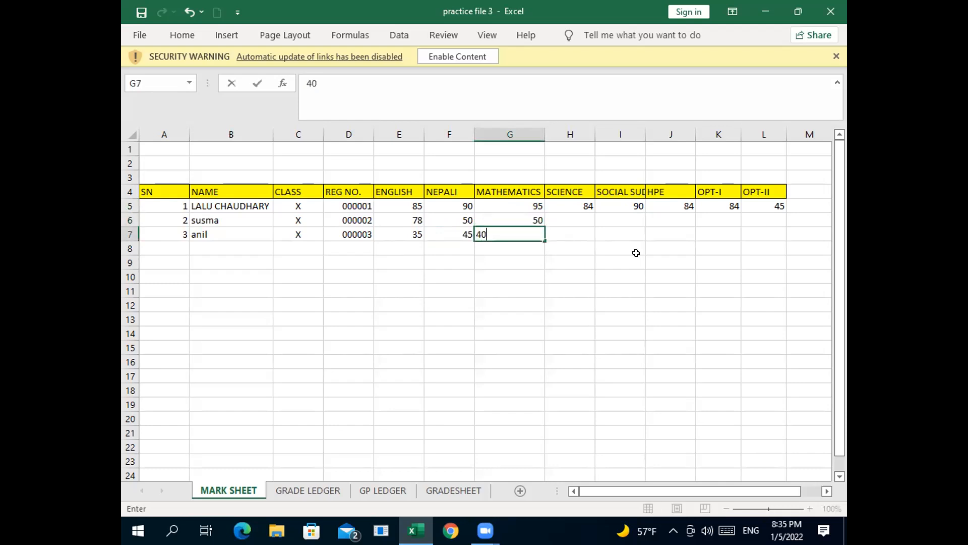
pyautogui.press('Tab')
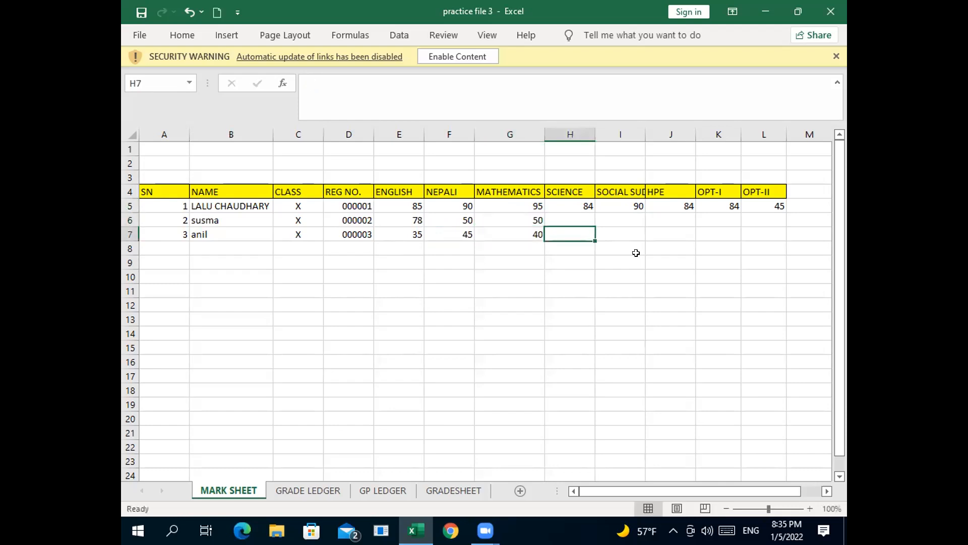
# Enter the science and social studies marks for the added students: 56 and 68 in H6:I6, 30 and 90 in H7:I7
pyautogui.write('30')
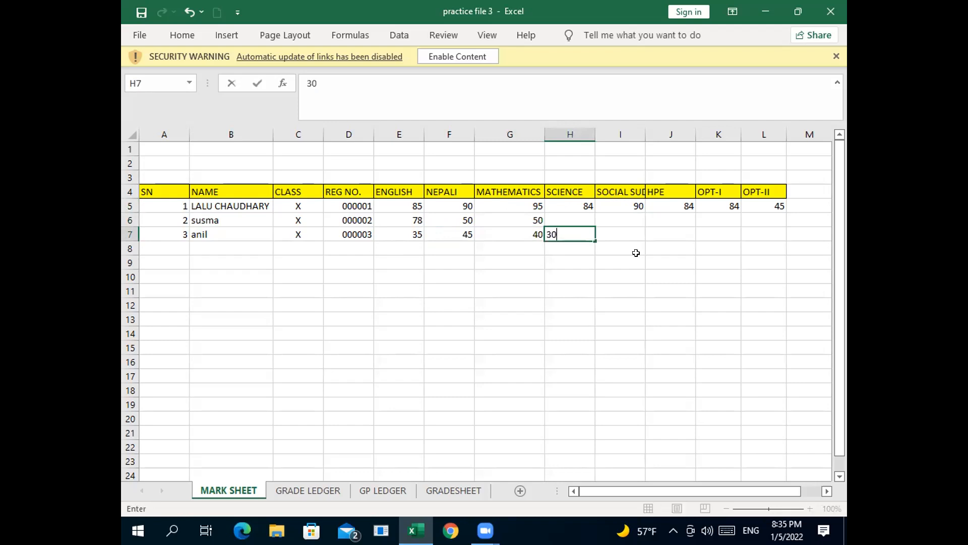
pyautogui.press('Tab')
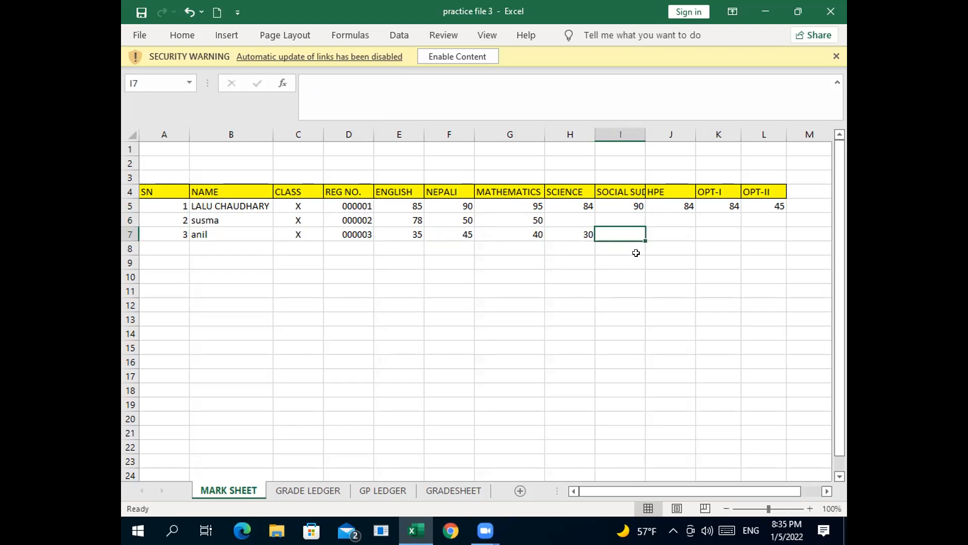
pyautogui.write('90')
pyautogui.press('Up')
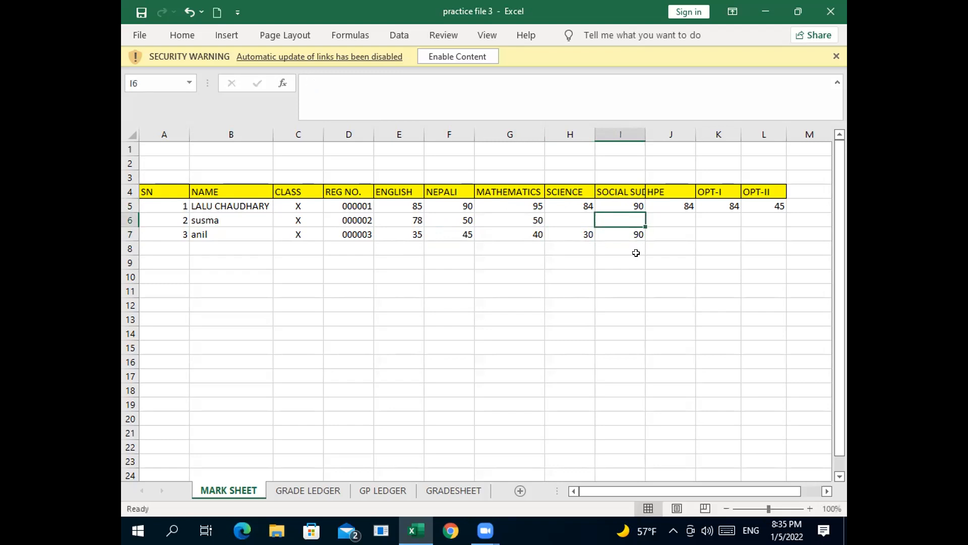
pyautogui.write('68')
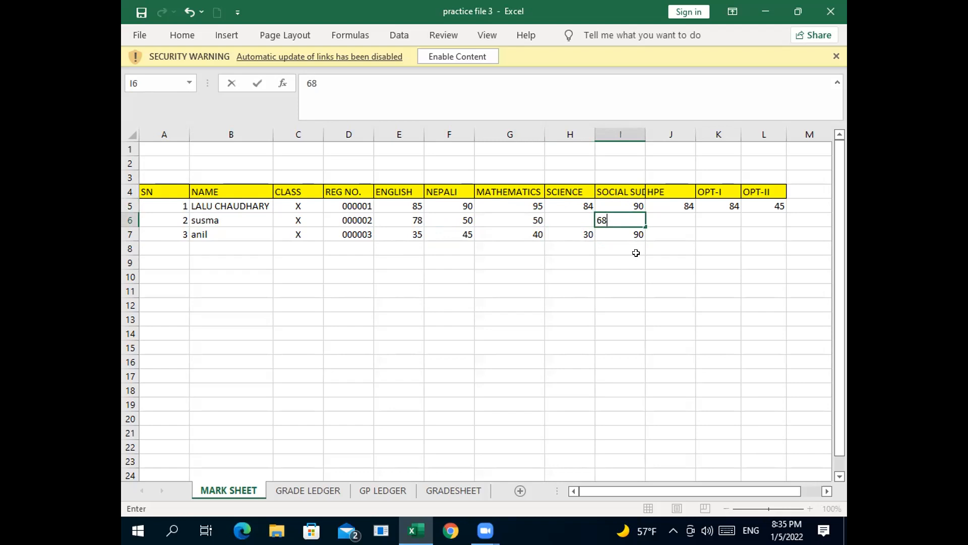
pyautogui.press('Left')
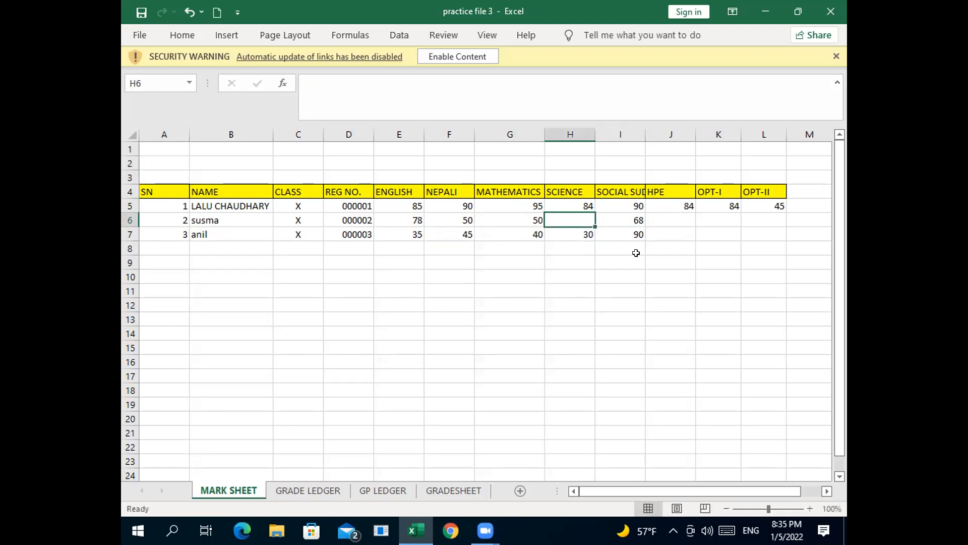
pyautogui.write('56')
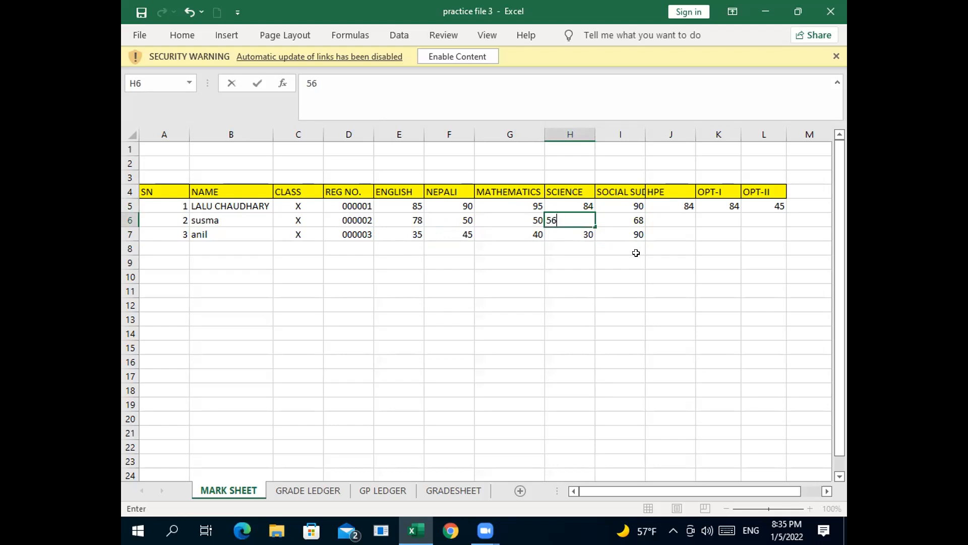
# Enter the HPE and OPT-I marks for the added students: 37 and 45 in J6:K6, 67 and 98 in J7:K7
pyautogui.press('Right')
pyautogui.press('Right')
pyautogui.write('37')
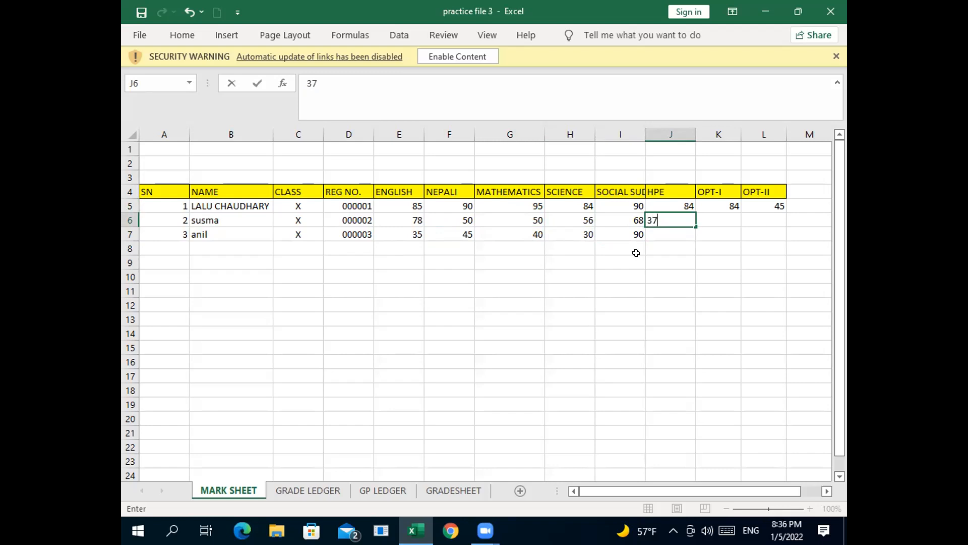
pyautogui.press('Right')
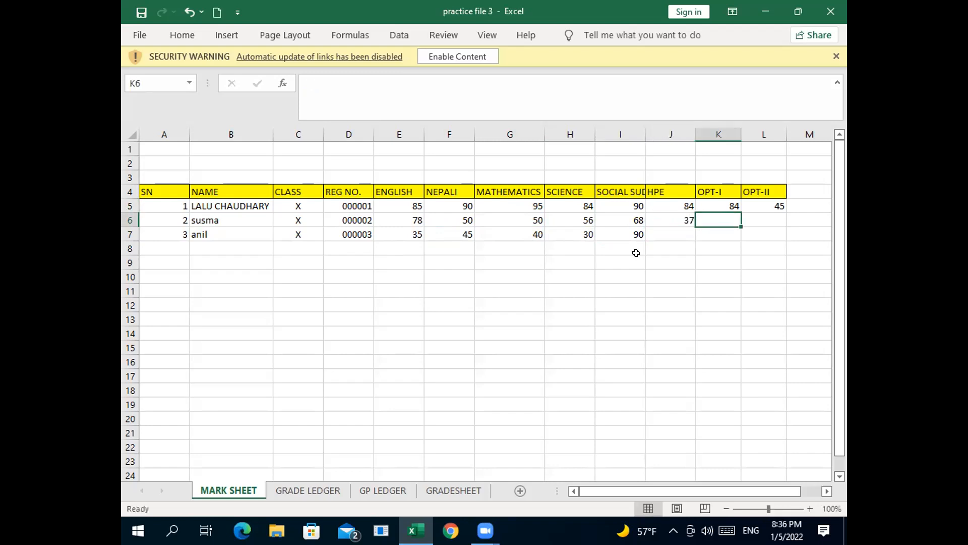
pyautogui.write('45')
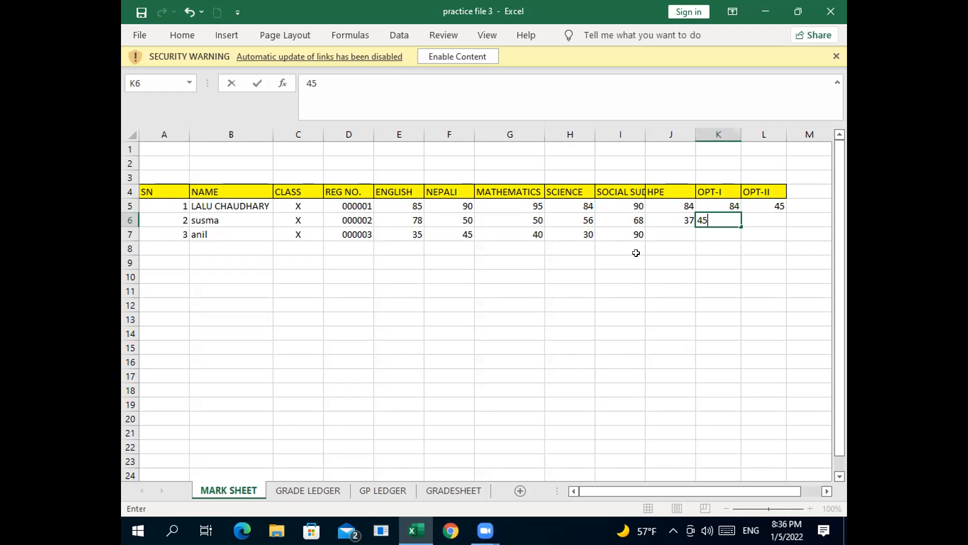
pyautogui.press('Return')
pyautogui.write('98')
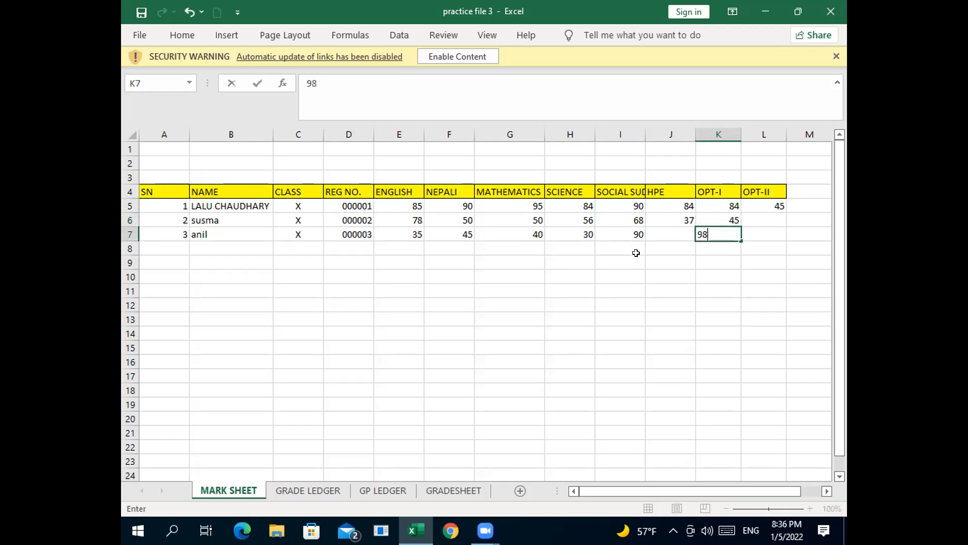
pyautogui.press('Left')
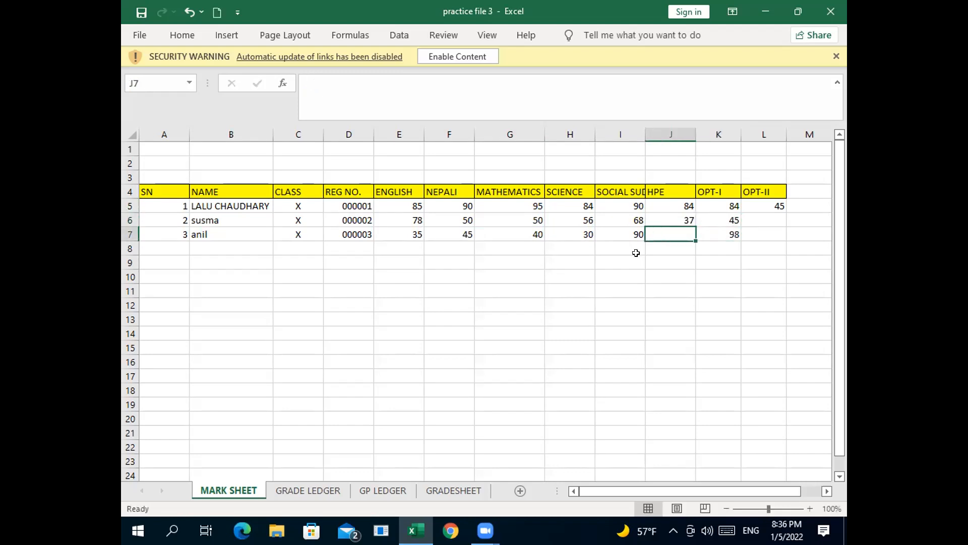
pyautogui.write('67')
# Enter the OPT-II marks for the two added students: 56 in L6 and 89 in L7
pyautogui.press('Right')
pyautogui.press('Right')
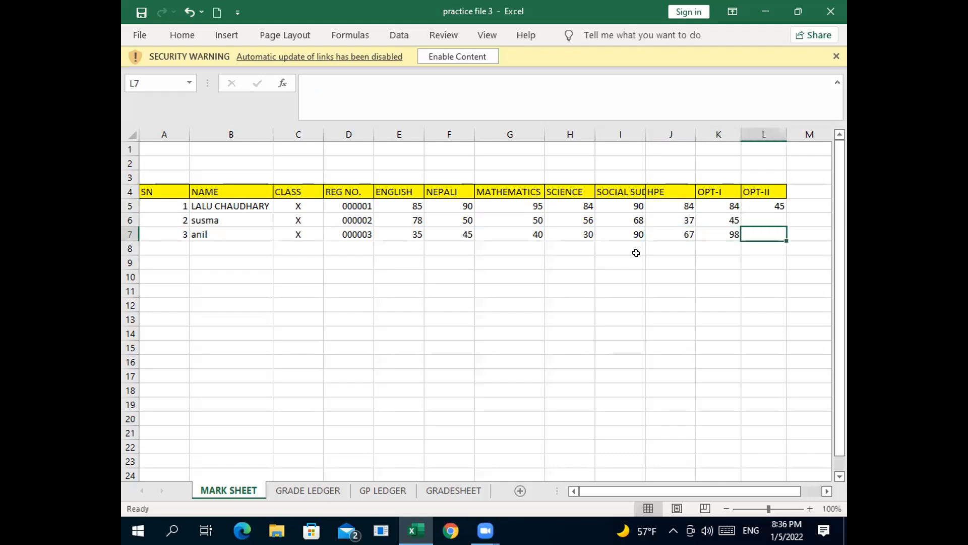
pyautogui.write('89')
pyautogui.press('Up')
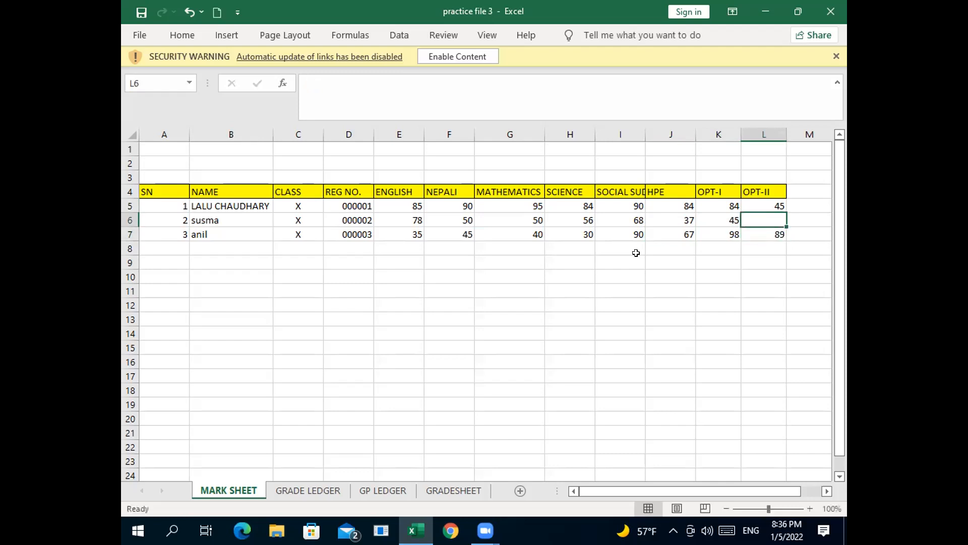
pyautogui.write('56')
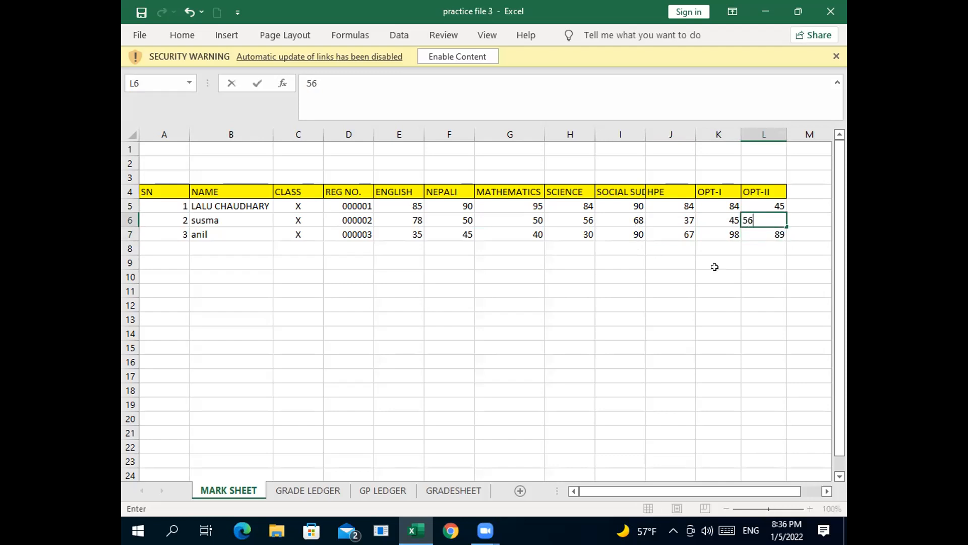
pyautogui.click(757, 245)
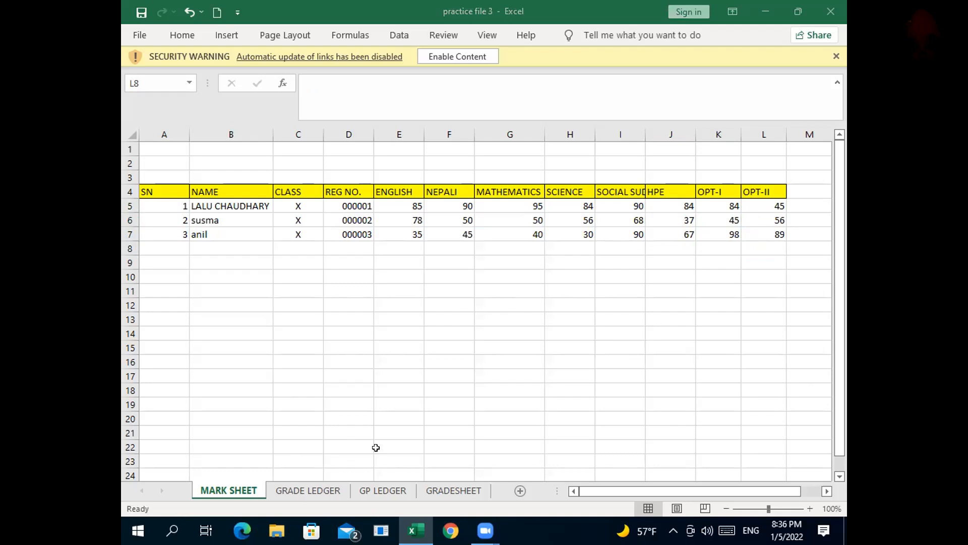
# Fill the GRADE LEDGER formulas from A5:L5 down to row 7 for the two added students
pyautogui.click(307, 490)
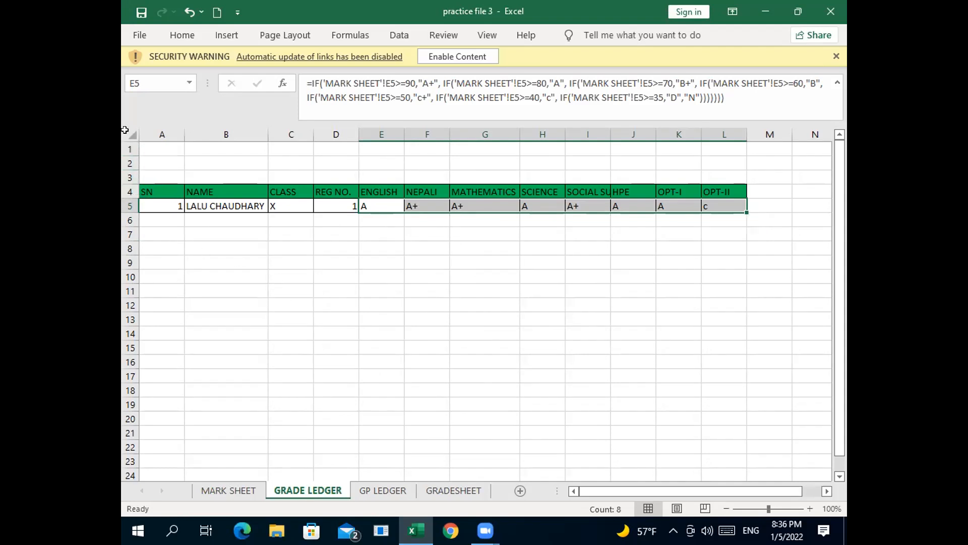
pyautogui.click(172, 202)
pyautogui.moveTo(172, 202); pyautogui.dragTo(716, 202)
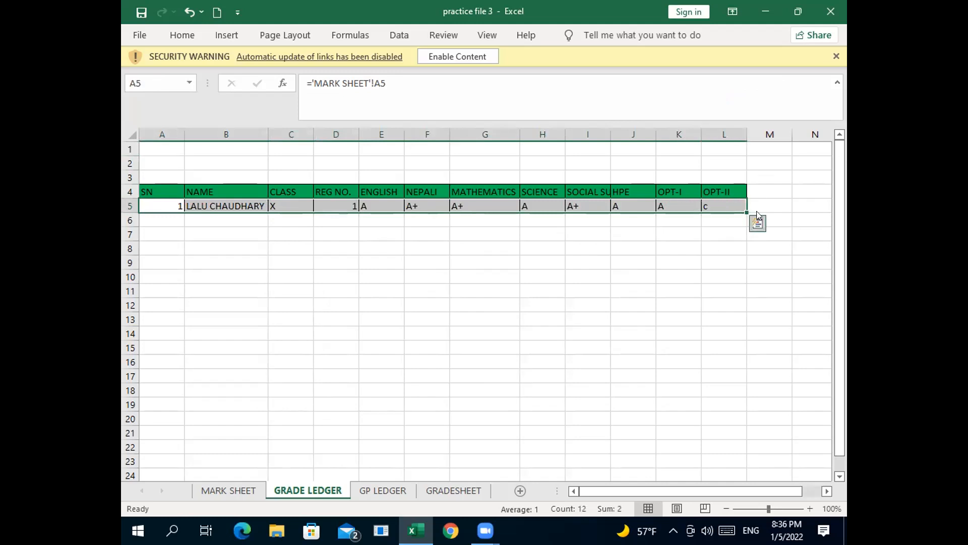
pyautogui.moveTo(746, 213); pyautogui.dragTo(751, 234)
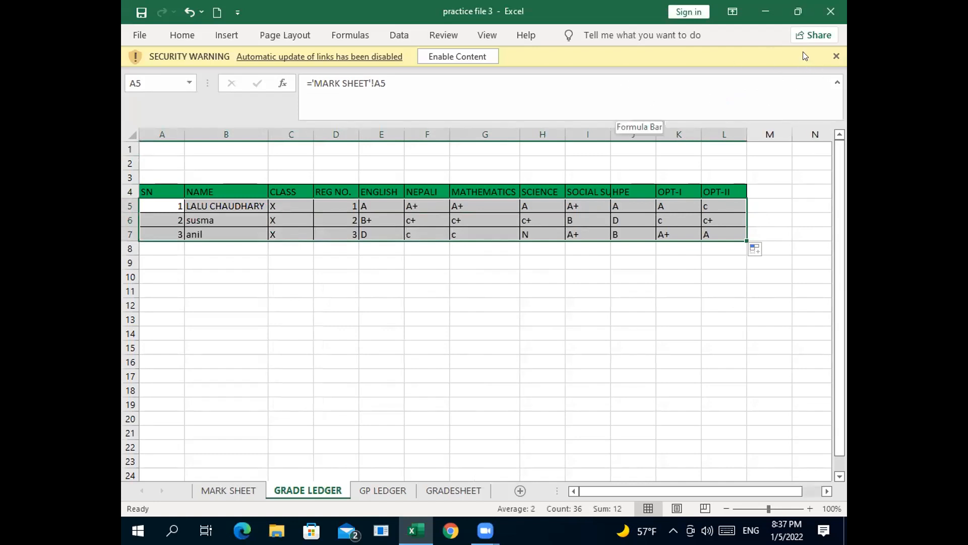
pyautogui.click(759, 47)
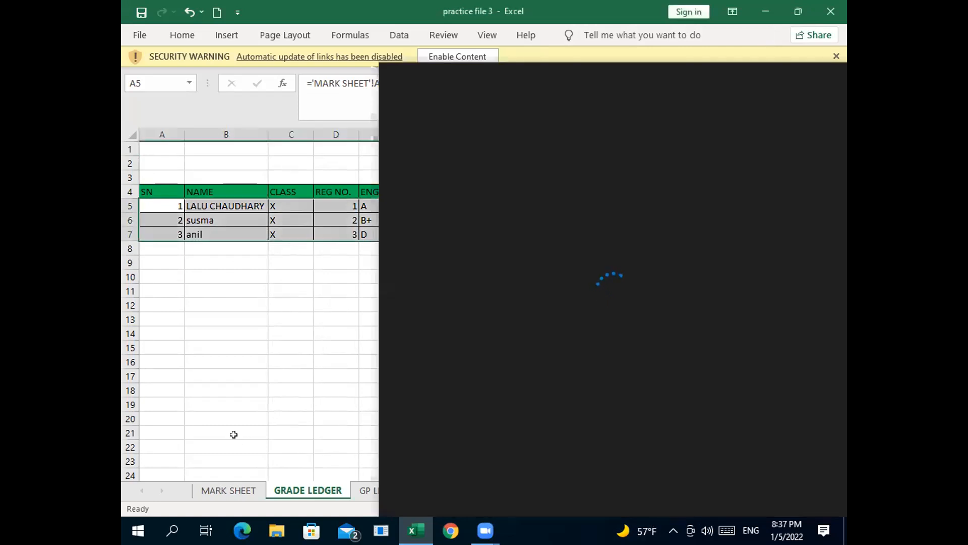
pyautogui.click(333, 383)
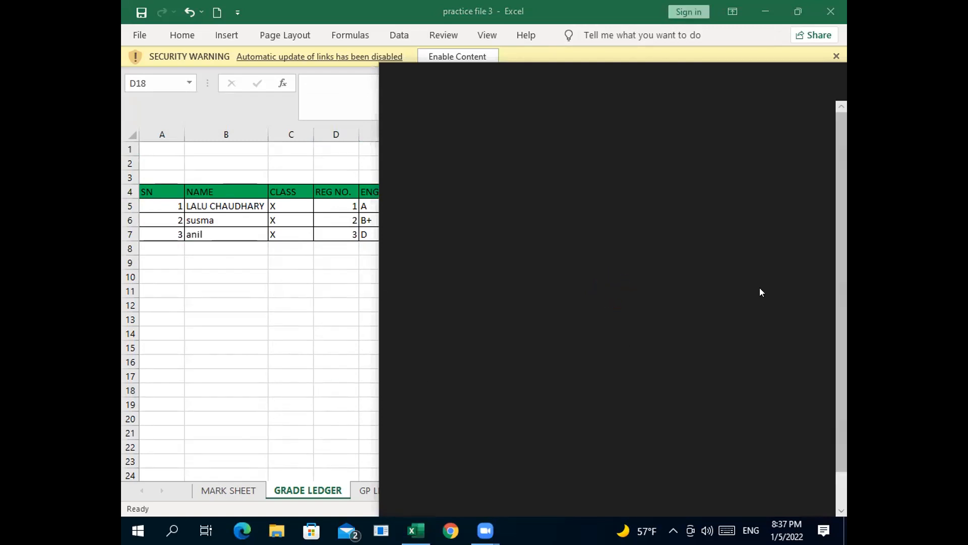
pyautogui.click(831, 53)
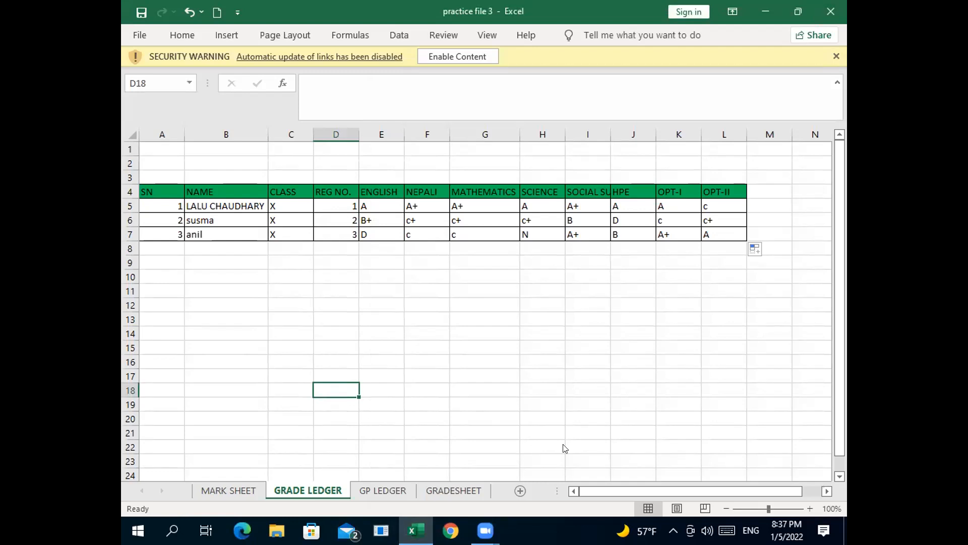
# Clear the grade point and GPA formulas from E5:M5 in the GP LEDGER
pyautogui.click(376, 489)
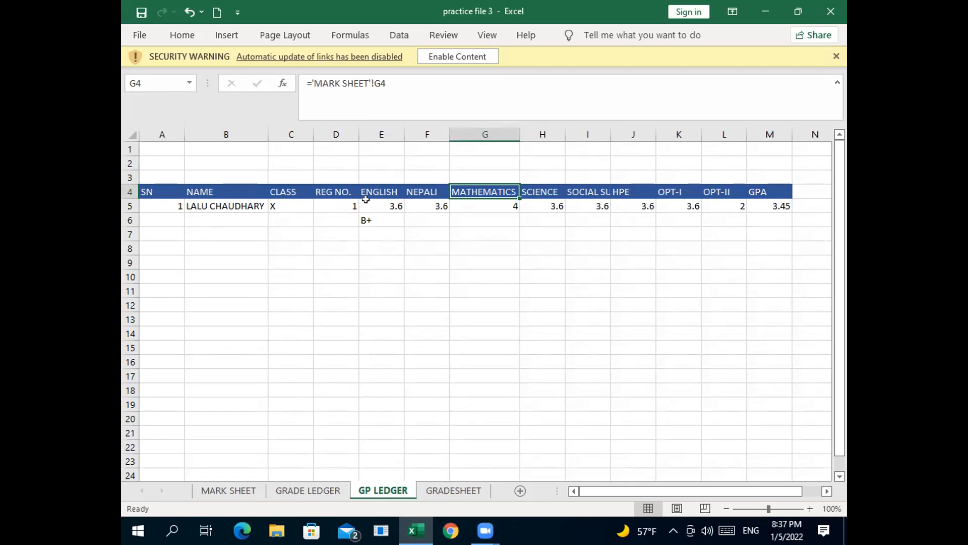
pyautogui.moveTo(377, 200); pyautogui.dragTo(769, 211)
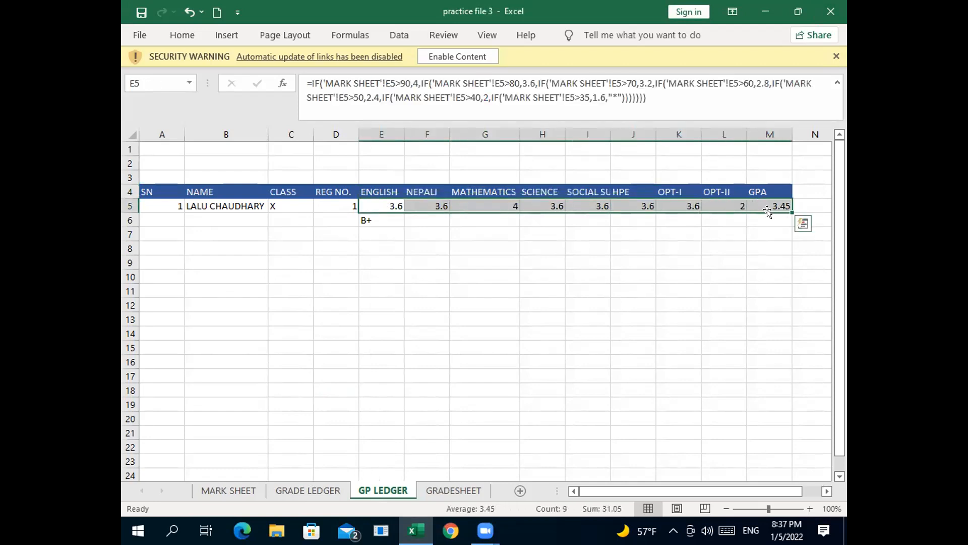
pyautogui.press('Delete')
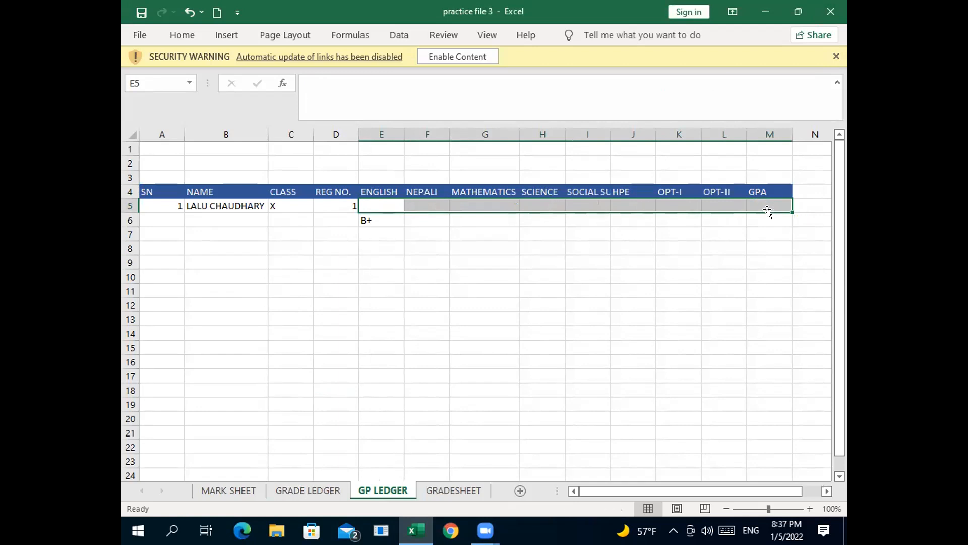
# Clear the leftover letter-grade formula from cell E6 in the GP LEDGER
pyautogui.click(365, 220)
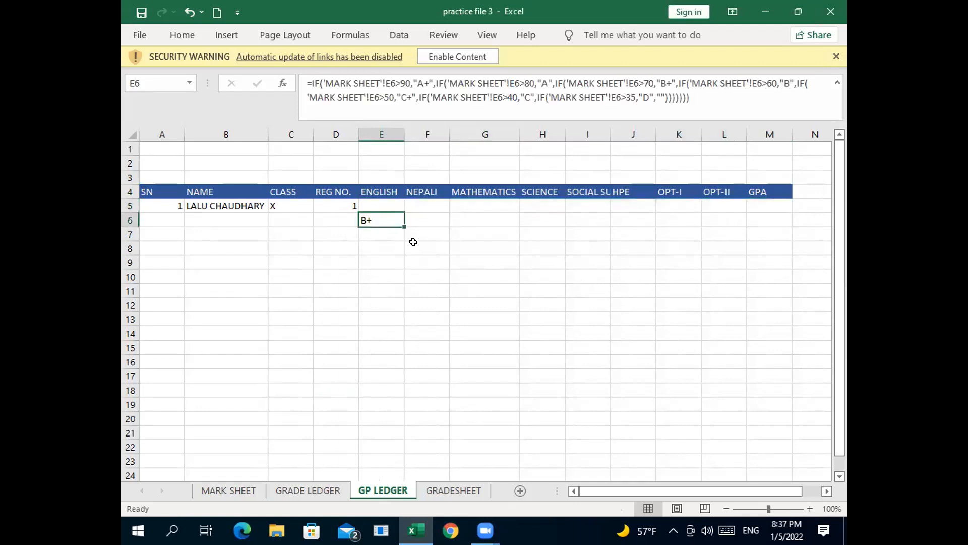
pyautogui.press('Delete')
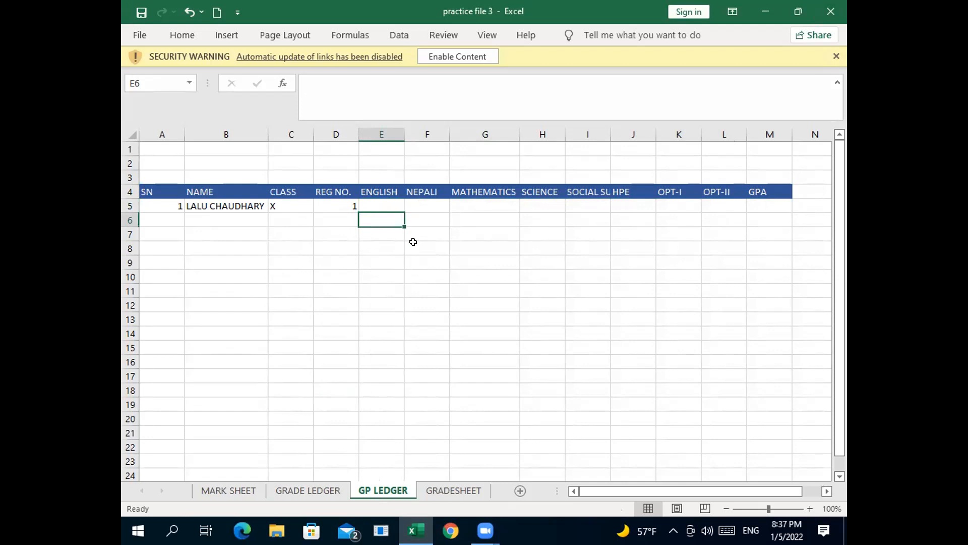
# Begin an IF formula in GP LEDGER cell E5 that refers to the English mark in MARK SHEET cell E5
pyautogui.click(363, 201)
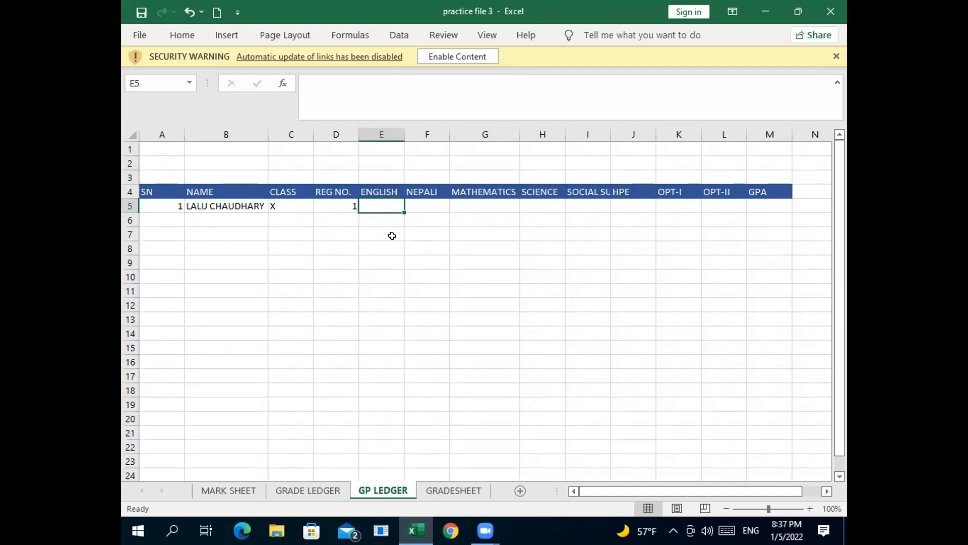
pyautogui.write('=')
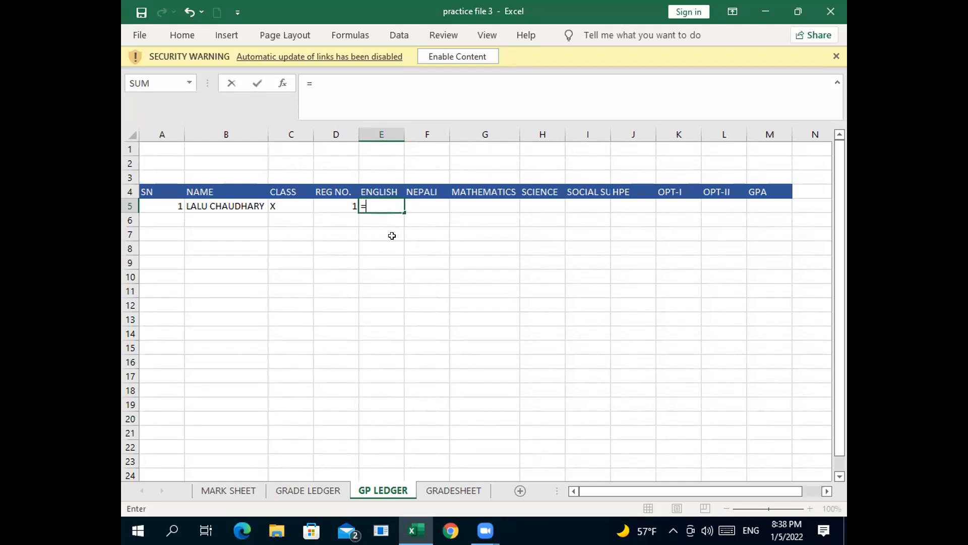
pyautogui.write('i')
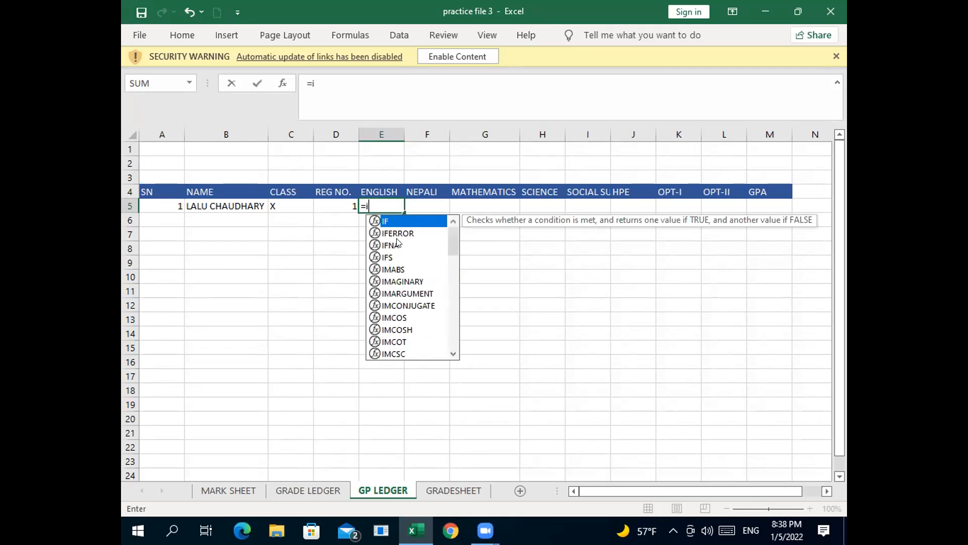
pyautogui.write('f')
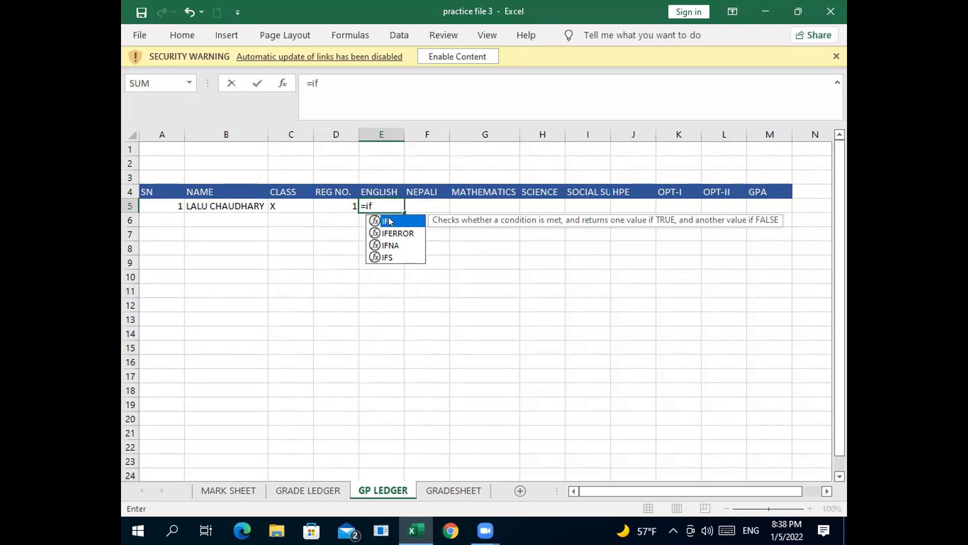
pyautogui.doubleClick(389, 221)
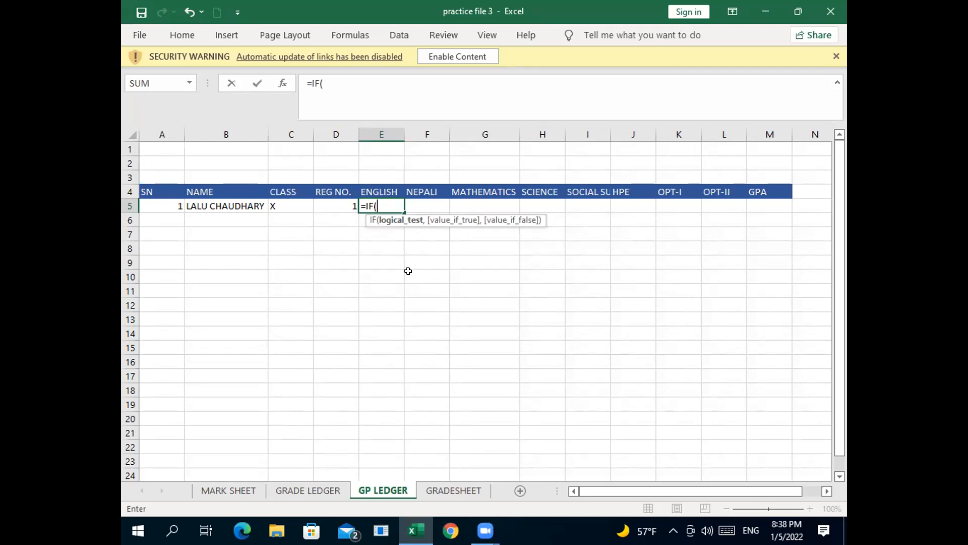
pyautogui.click(229, 489)
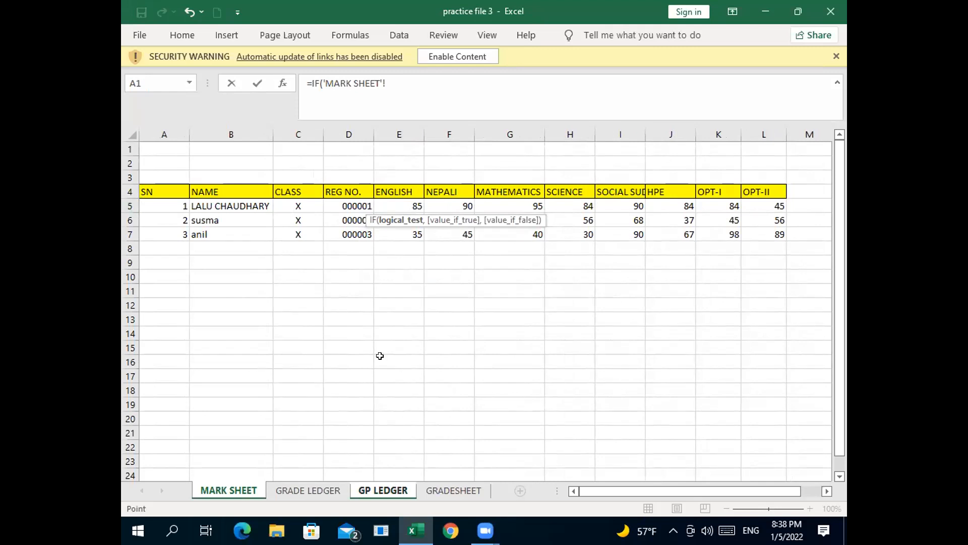
pyautogui.click(411, 201)
# Complete the first IF condition as >=90 with grade point 4, ending with a comma for the false argument
pyautogui.write(',')
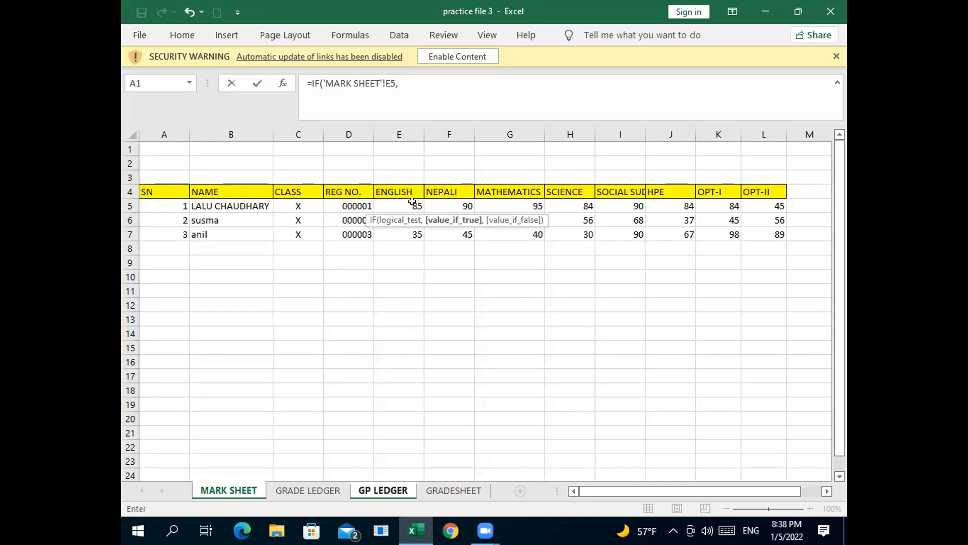
pyautogui.press('Left')
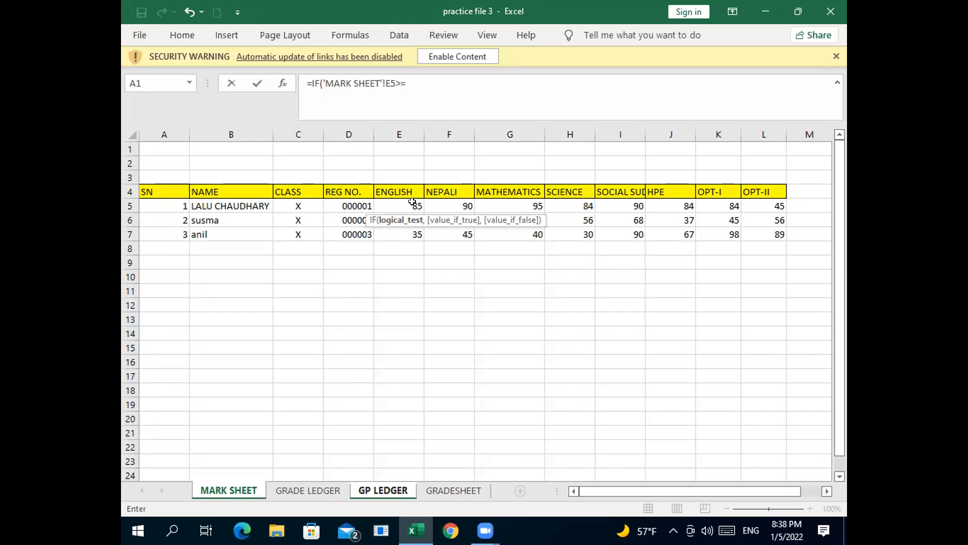
pyautogui.write('90')
pyautogui.press('BackSpace')
pyautogui.write(',')
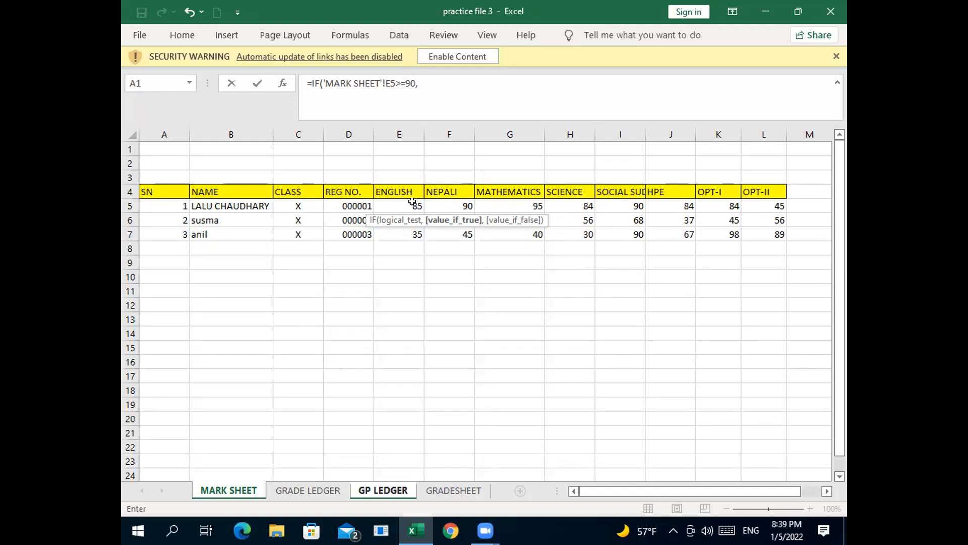
pyautogui.write('4')
pyautogui.write(',')
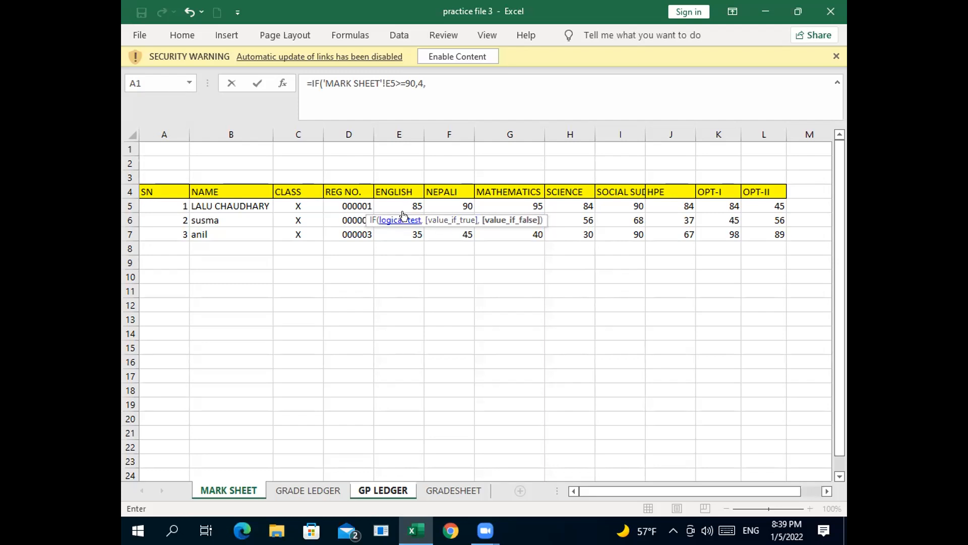
# Copy the IF('MARK SHEET'!E5>=90,4, segment and append it six times to the end of the formula
pyautogui.moveTo(424, 81); pyautogui.dragTo(308, 87)
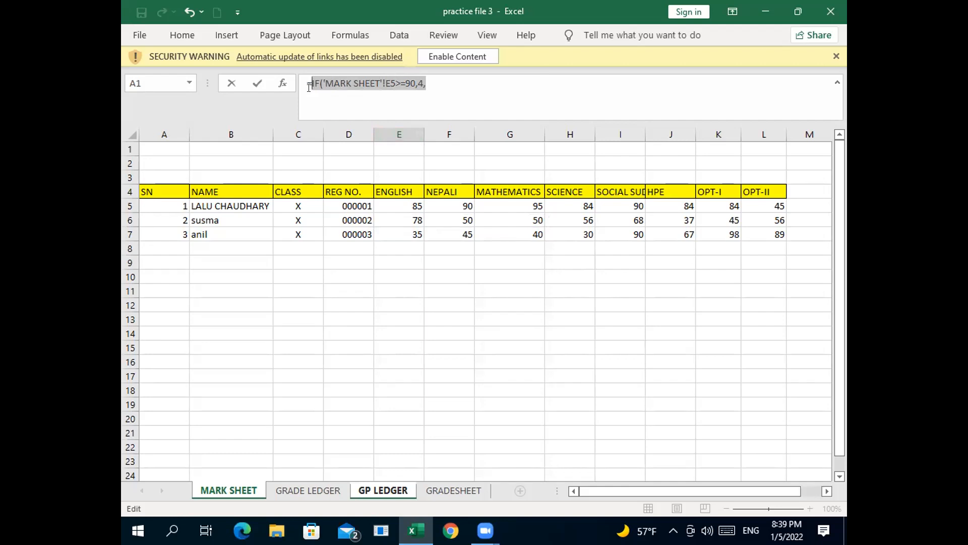
pyautogui.hotkey('ctrl', 'c')
pyautogui.press('End')
pyautogui.hotkey('ctrl', 'v')
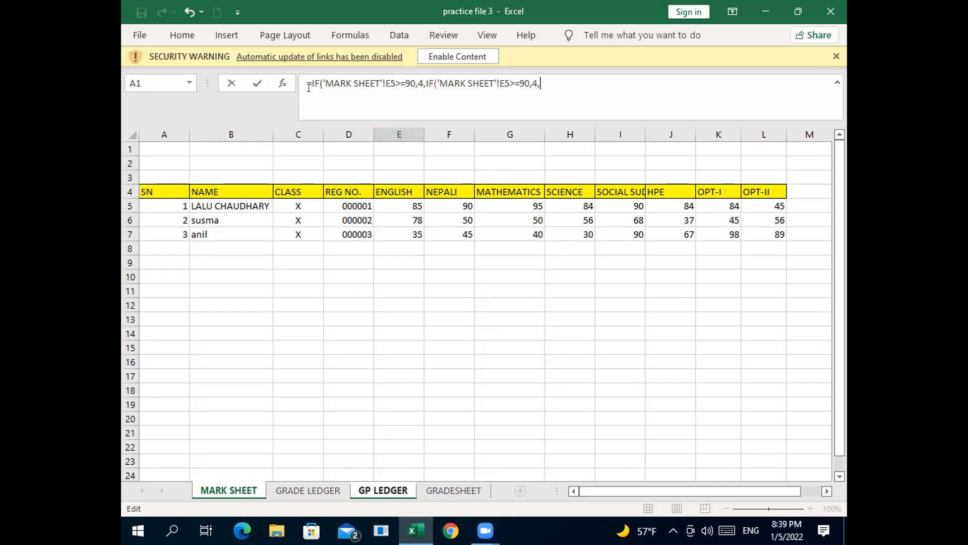
pyautogui.hotkey('ctrl', 'v')
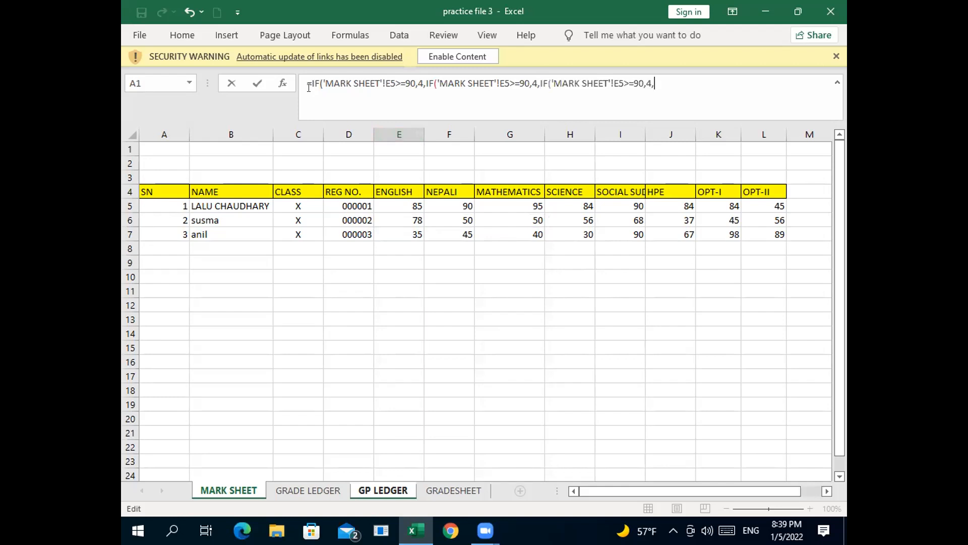
pyautogui.hotkey('ctrl', 'v')
pyautogui.hotkey('ctrl', 'v')
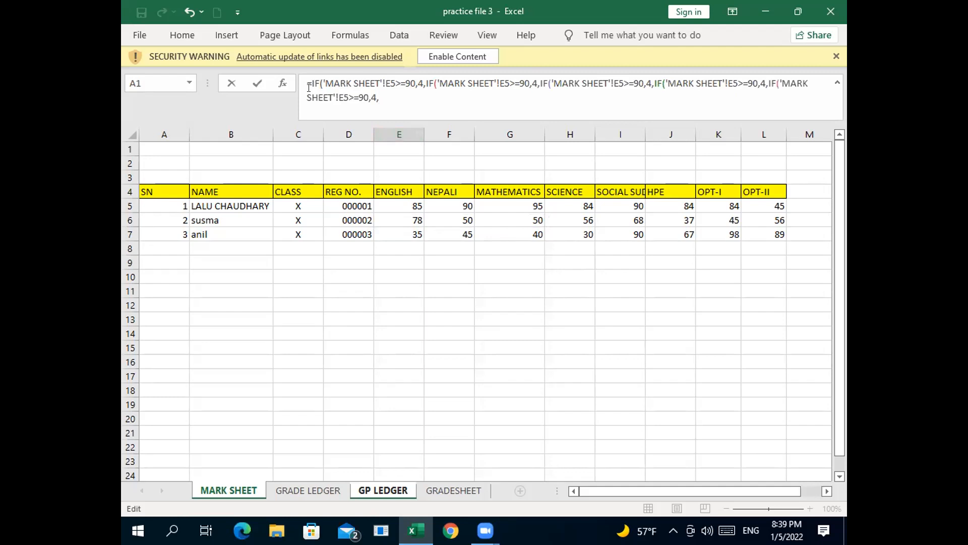
pyautogui.hotkey('ctrl', 'v')
pyautogui.hotkey('ctrl', 'v')
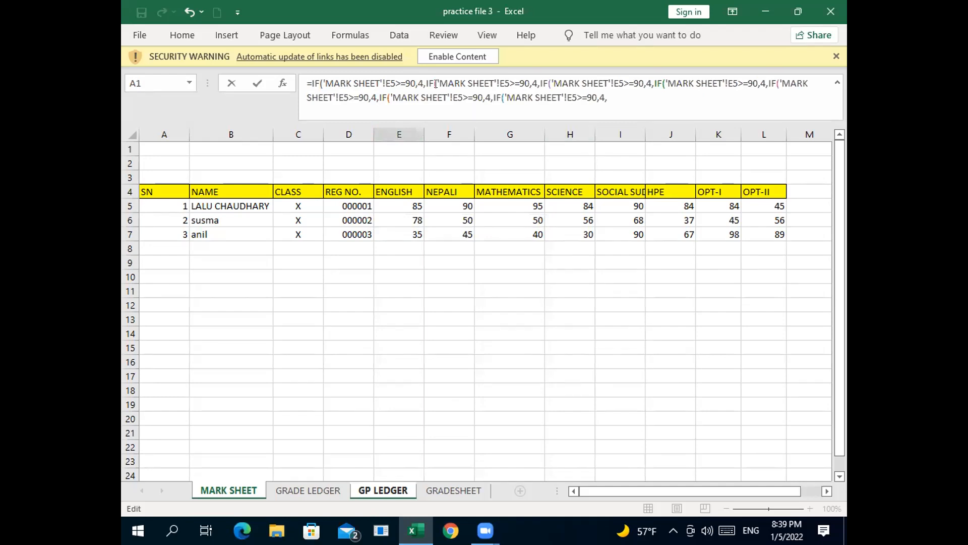
# Change the second nested IF to test >=80 and return grade point 3.6
pyautogui.click(526, 80)
pyautogui.press('BackSpace')
pyautogui.press('BackSpace')
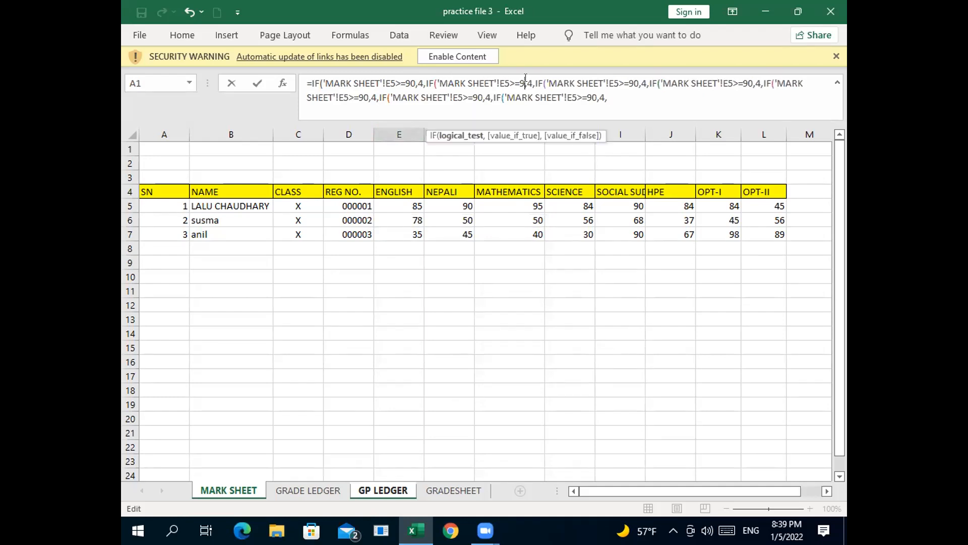
pyautogui.write('80')
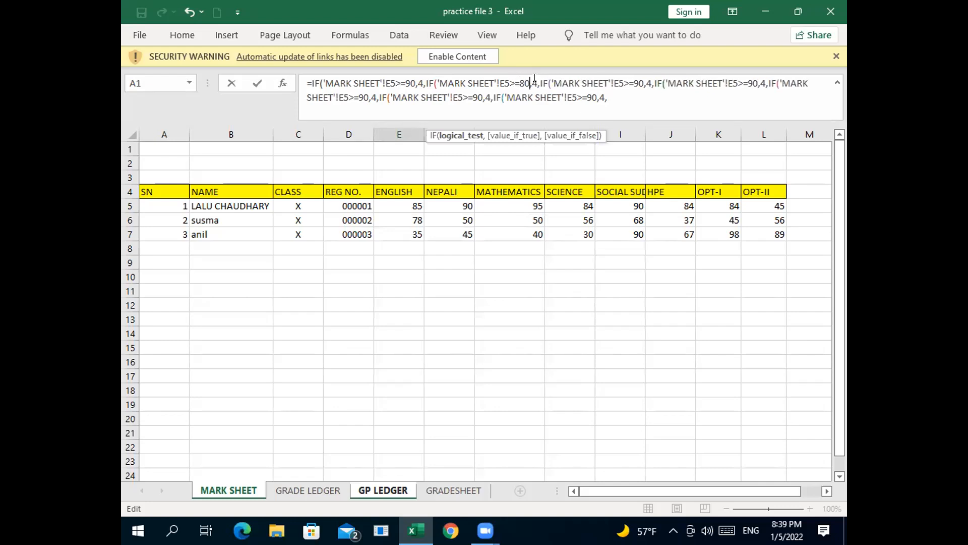
pyautogui.click(535, 81)
pyautogui.press('BackSpace')
pyautogui.write('3')
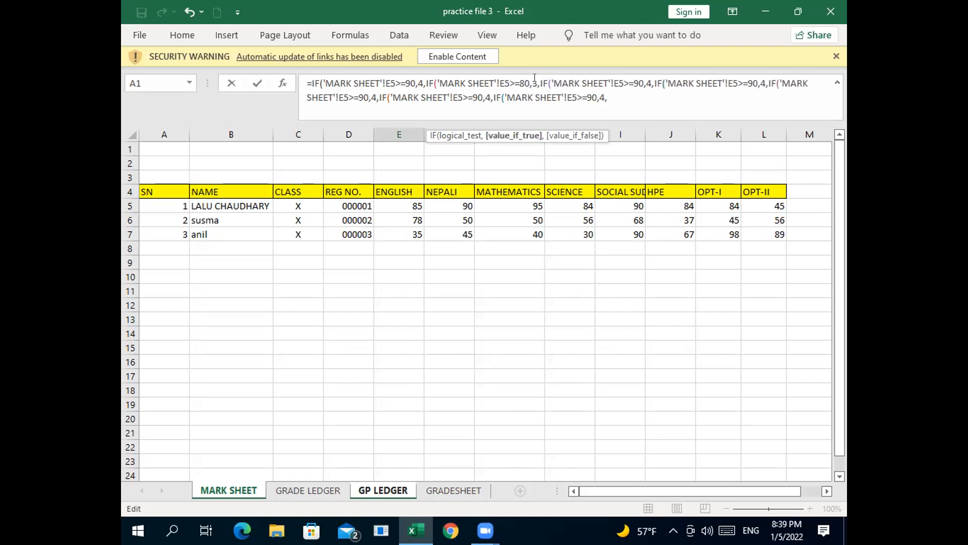
pyautogui.write(',')
pyautogui.write('6')
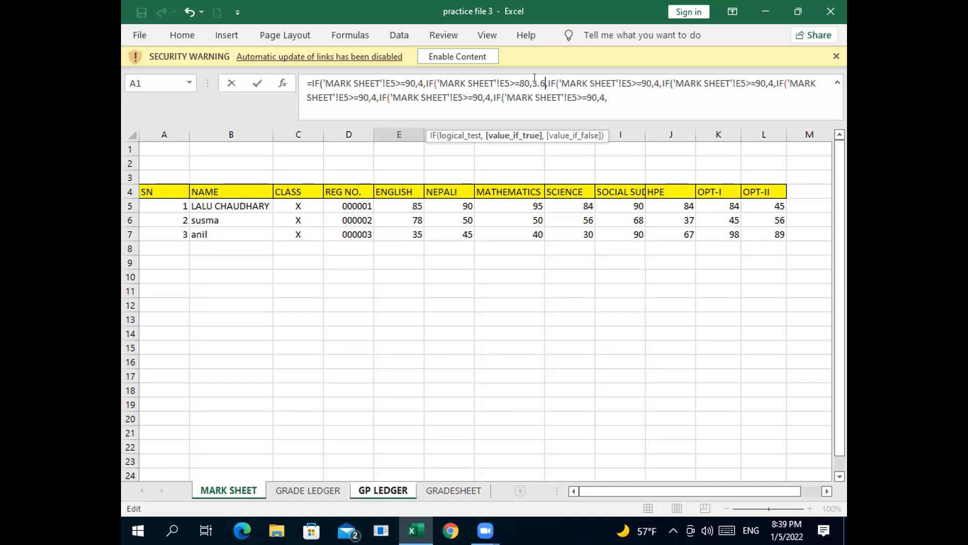
# Change the third nested IF to test >=70 and return grade point 3.2
pyautogui.click(648, 78)
pyautogui.press('Delete')
pyautogui.press('BackSpace')
pyautogui.write('70')
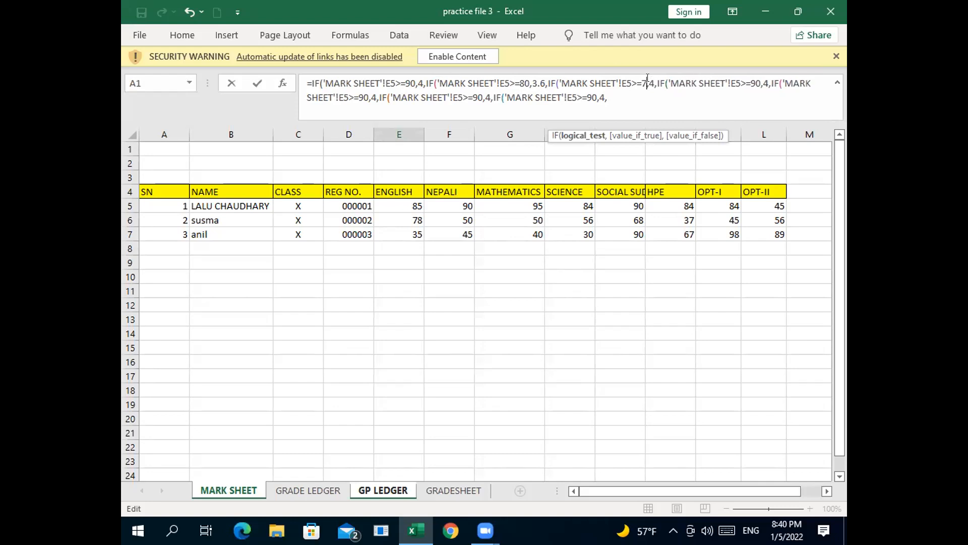
pyautogui.click(654, 78)
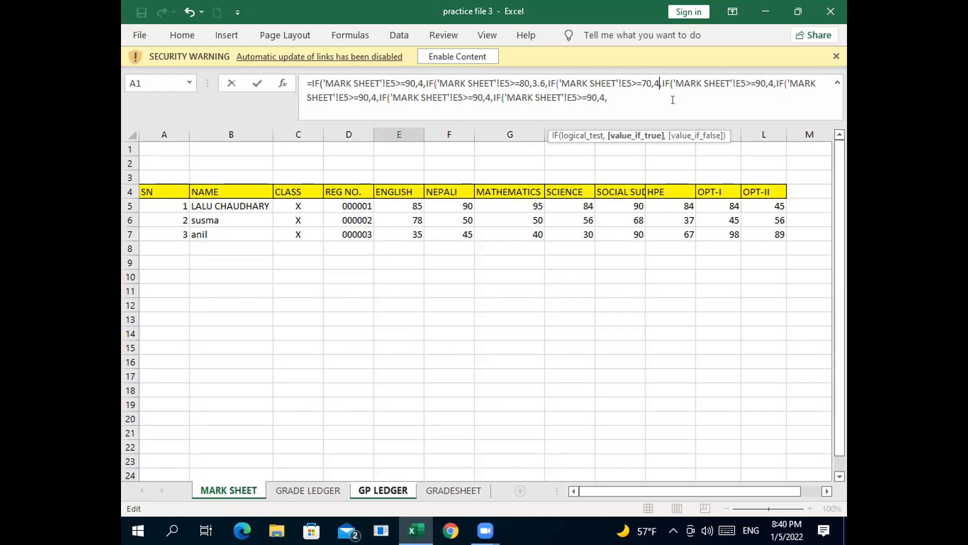
pyautogui.press('BackSpace')
pyautogui.write('3')
pyautogui.write('.')
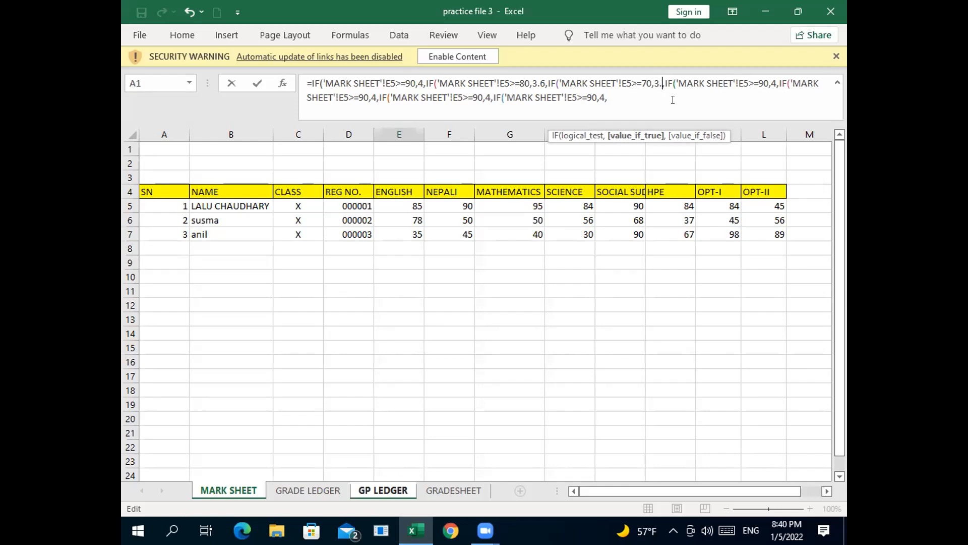
pyautogui.write('2,')
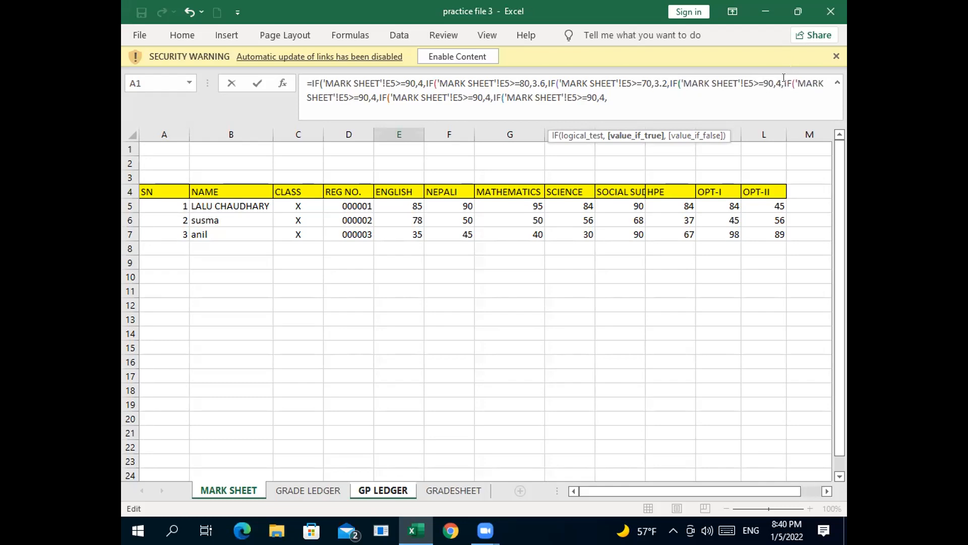
# Change the fourth nested IF to test >=60 and return grade point 2.8, using a decimal point in the value
pyautogui.doubleClick(768, 82)
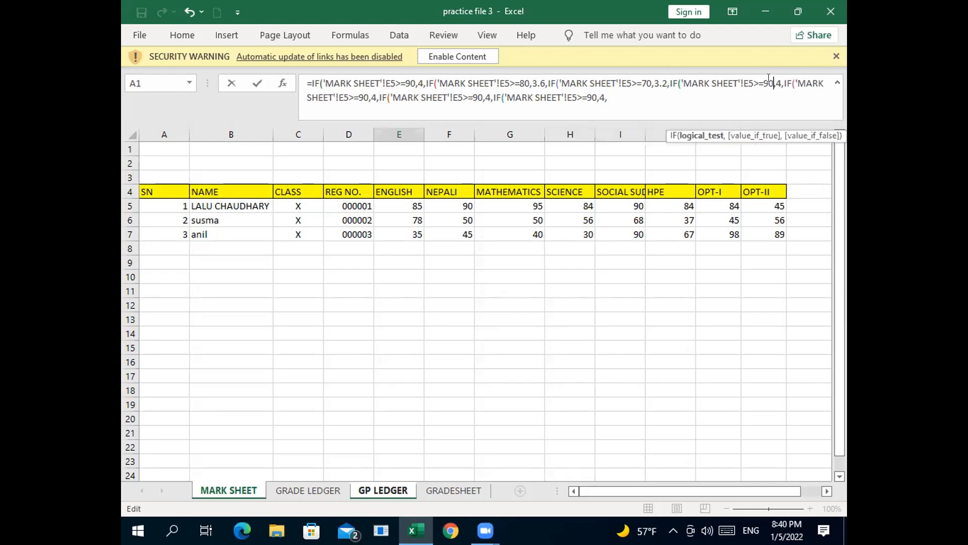
pyautogui.press('BackSpace')
pyautogui.write('60')
pyautogui.click(775, 84)
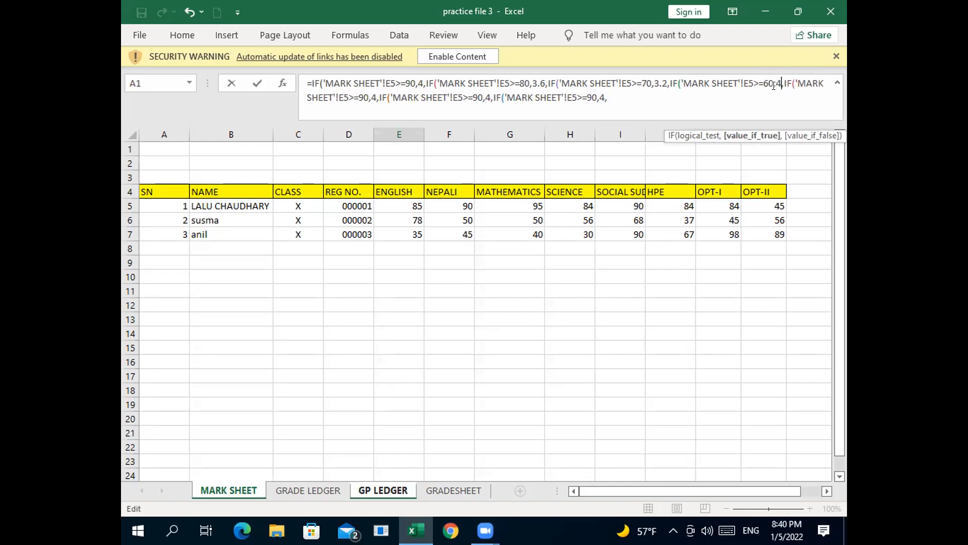
pyautogui.press('Delete')
pyautogui.press('Delete')
pyautogui.write('2,')
pyautogui.write('8,')
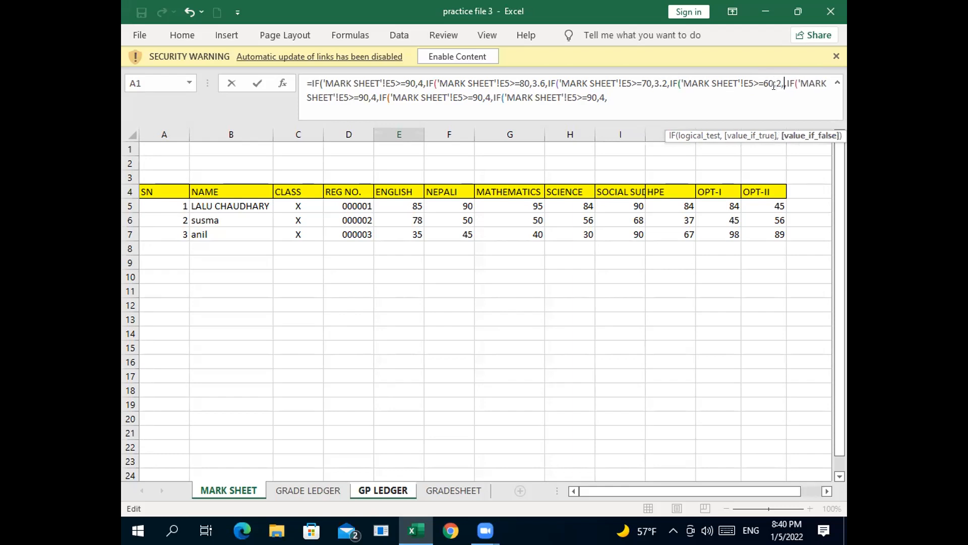
pyautogui.press('Right')
pyautogui.press('Right')
pyautogui.press('Right')
pyautogui.press('Right')
pyautogui.press('Right')
pyautogui.press('Right')
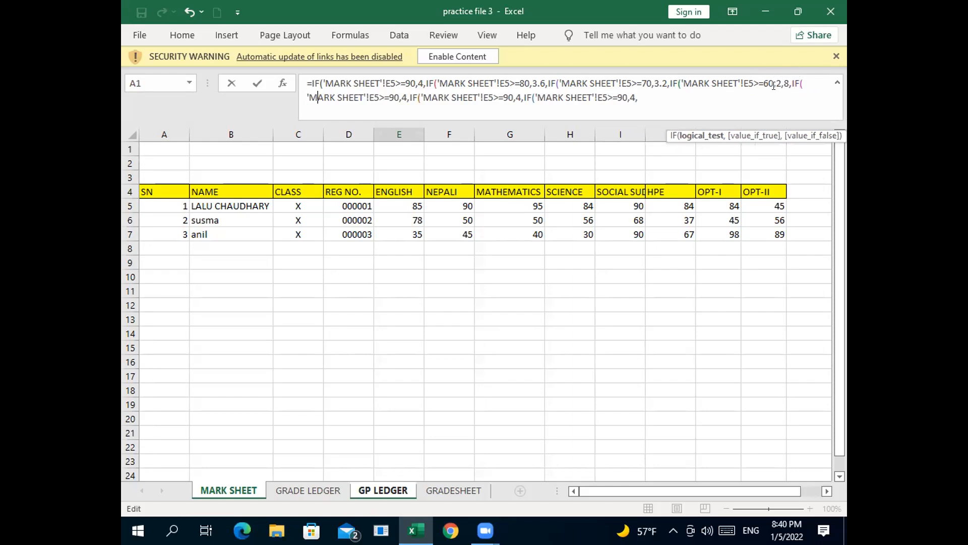
pyautogui.press('Left')
pyautogui.press('Left')
pyautogui.press('Left')
pyautogui.press('Left')
pyautogui.press('Left')
pyautogui.press('Left')
pyautogui.press('Left')
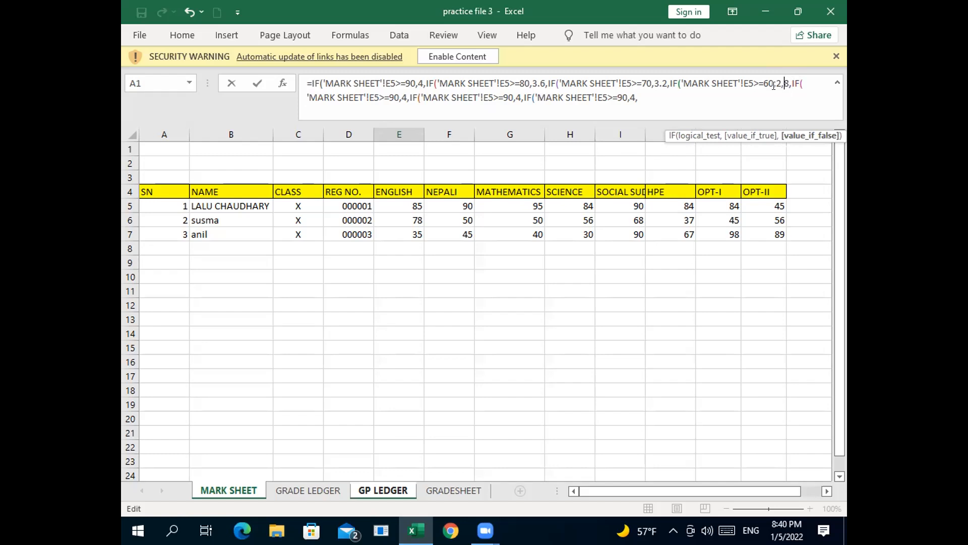
pyautogui.press('BackSpace')
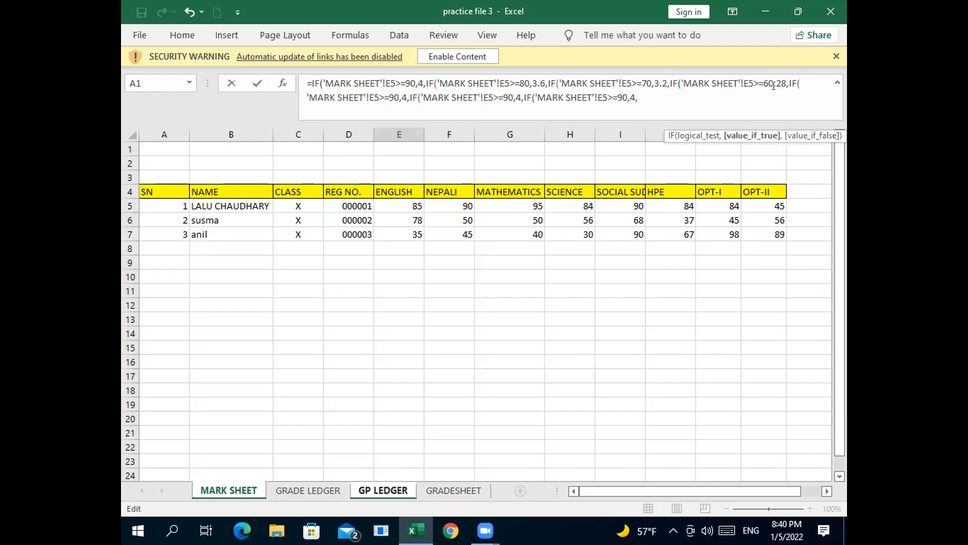
pyautogui.write('.')
# Change the fifth nested IF to test >=50 and return grade point 2.4
pyautogui.press('Right')
pyautogui.press('Right')
pyautogui.press('Right')
pyautogui.press('Right')
pyautogui.press('Right')
pyautogui.press('Right')
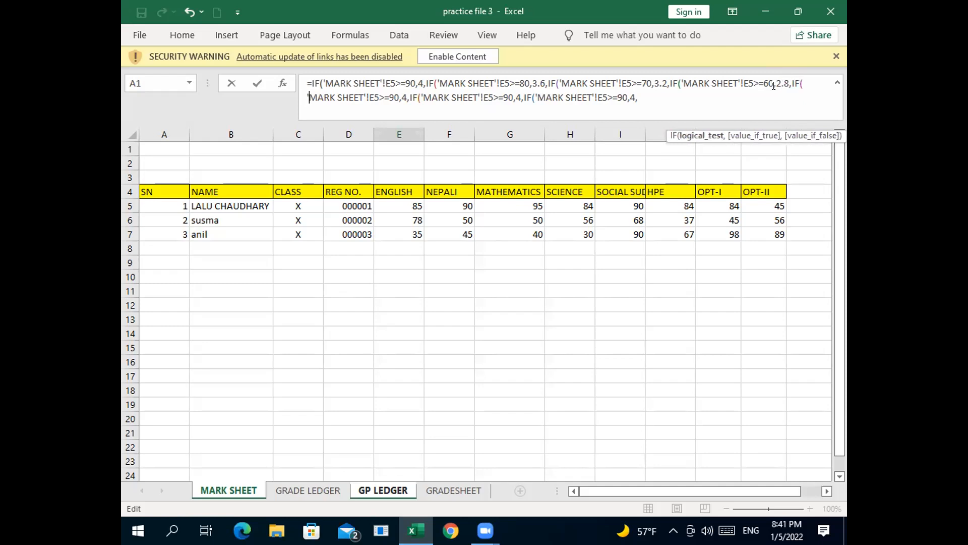
pyautogui.press('Right')
pyautogui.press('Right')
pyautogui.press('Right')
pyautogui.press('Right')
pyautogui.press('Right')
pyautogui.press('Right')
pyautogui.press('Right')
pyautogui.press('Right')
pyautogui.press('Right')
pyautogui.press('Right')
pyautogui.press('Right')
pyautogui.press('Right')
pyautogui.press('Right')
pyautogui.press('Right')
pyautogui.press('Right')
pyautogui.press('Right')
pyautogui.press('Right')
pyautogui.press('Delete')
pyautogui.press('BackSpace')
pyautogui.write('50')
pyautogui.press('Delete')
pyautogui.write('2')
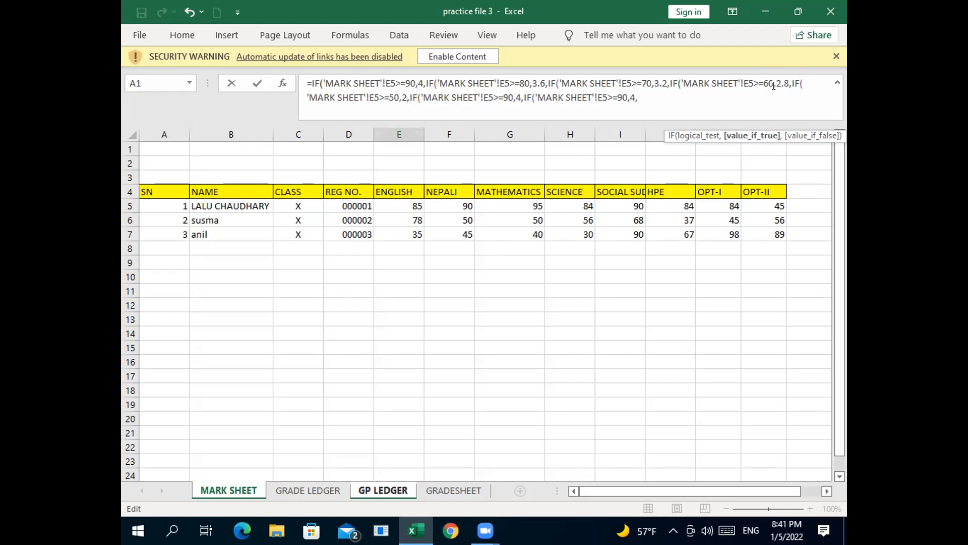
pyautogui.write('.4')
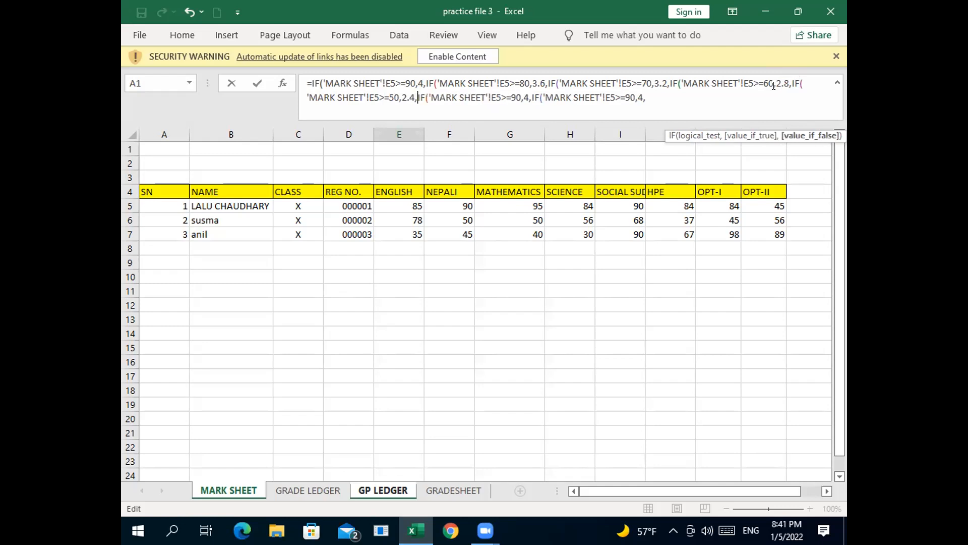
# Change the sixth nested IF to test >=40 and return grade point 2
pyautogui.press('Right')
pyautogui.press('Right')
pyautogui.press('Right')
pyautogui.press('Right')
pyautogui.press('Right')
pyautogui.press('Right')
pyautogui.press('Right')
pyautogui.press('Right')
pyautogui.press('Right')
pyautogui.press('Right')
pyautogui.press('Right')
pyautogui.press('Right')
pyautogui.press('Right')
pyautogui.press('Right')
pyautogui.press('Right')
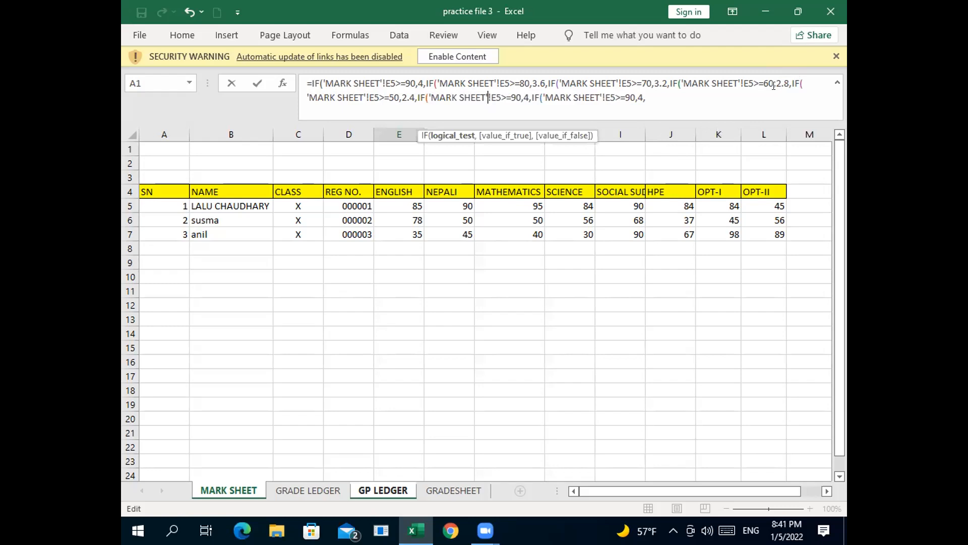
pyautogui.press('Right')
pyautogui.press('Right')
pyautogui.press('Right')
pyautogui.press('Right')
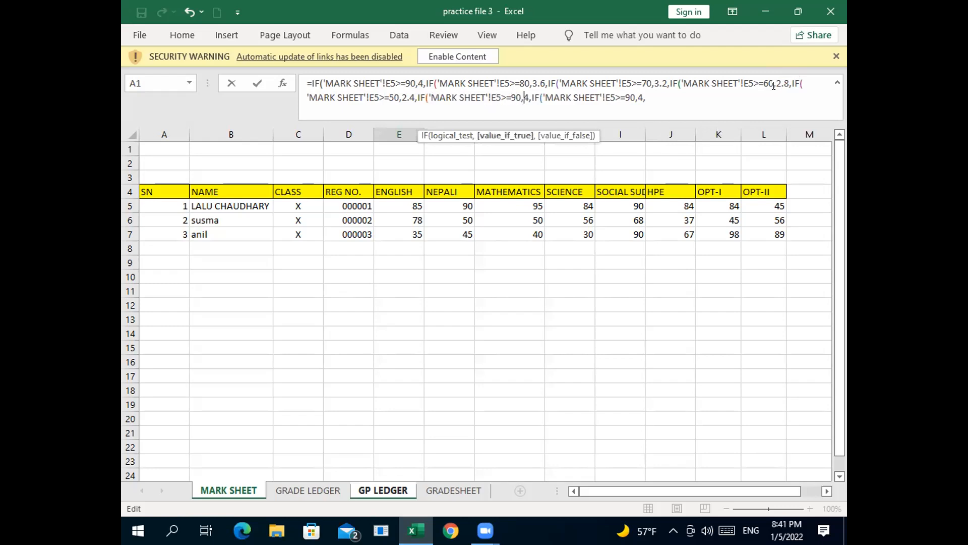
pyautogui.press('Left')
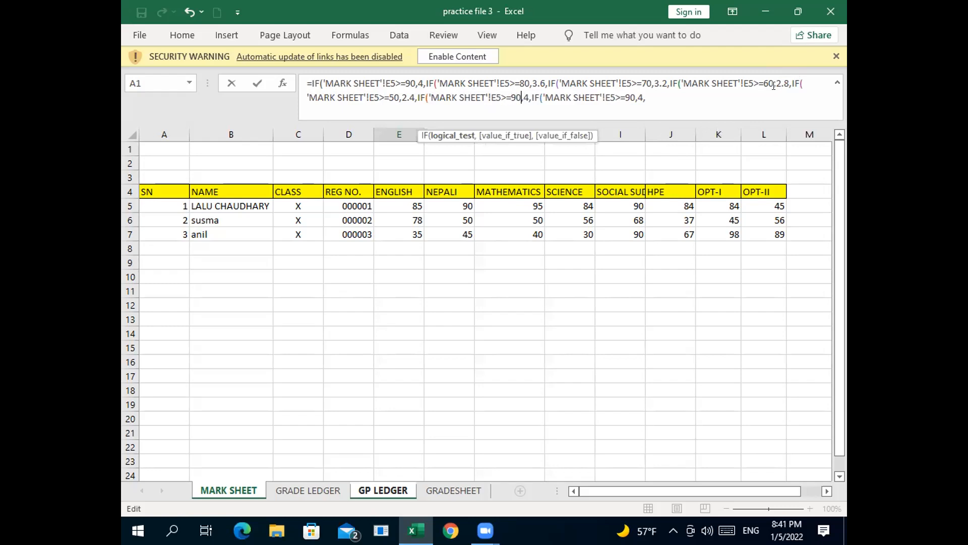
pyautogui.press('BackSpace')
pyautogui.press('BackSpace')
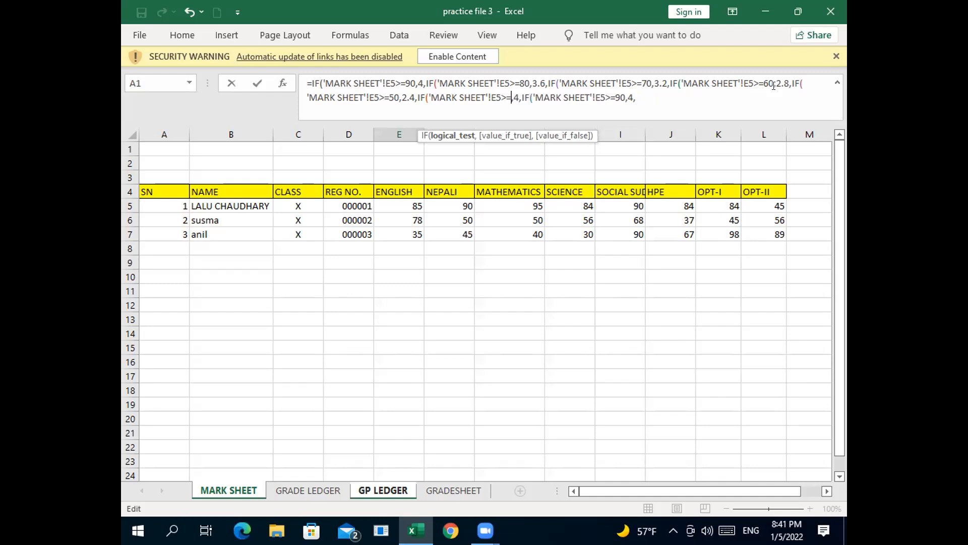
pyautogui.write('40')
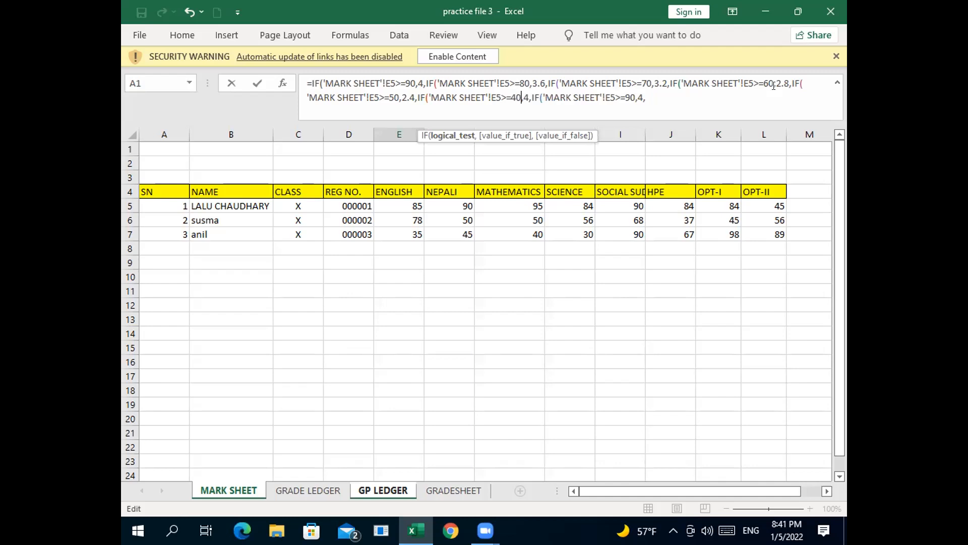
pyautogui.press('Right')
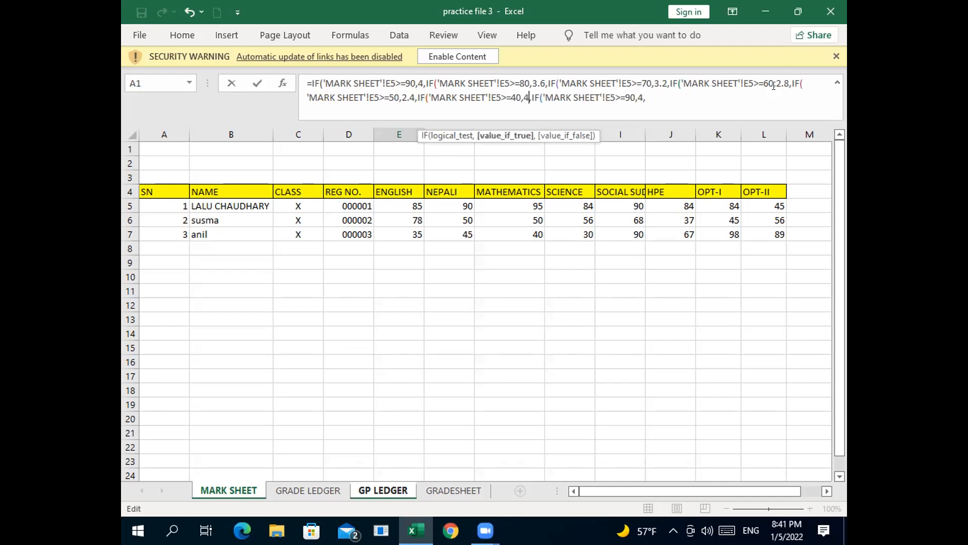
pyautogui.press('Delete')
pyautogui.press('Delete')
pyautogui.write('2,')
pyautogui.write(',')
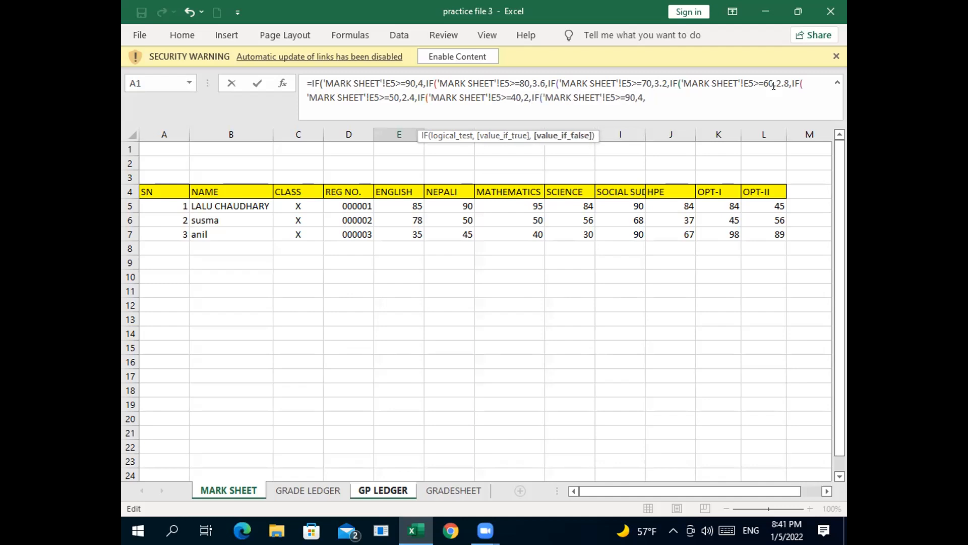
# Change the seventh nested IF to test >=35 and return grade point 1.6
pyautogui.press('Right')
pyautogui.press('Right')
pyautogui.press('Right')
pyautogui.press('Right')
pyautogui.press('Right')
pyautogui.press('Right')
pyautogui.press('Right')
pyautogui.press('Right')
pyautogui.press('Right')
pyautogui.press('Right')
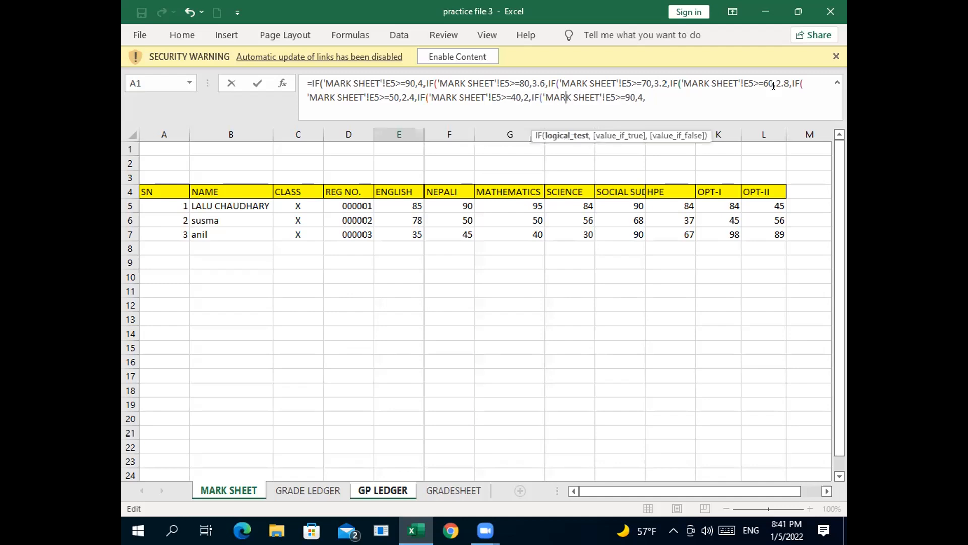
pyautogui.press('Right')
pyautogui.press('Right')
pyautogui.press('Right')
pyautogui.press('Right')
pyautogui.press('Right')
pyautogui.press('Right')
pyautogui.press('Right')
pyautogui.press('Right')
pyautogui.press('BackSpace')
pyautogui.press('BackSpace')
pyautogui.write('35')
pyautogui.press('Right')
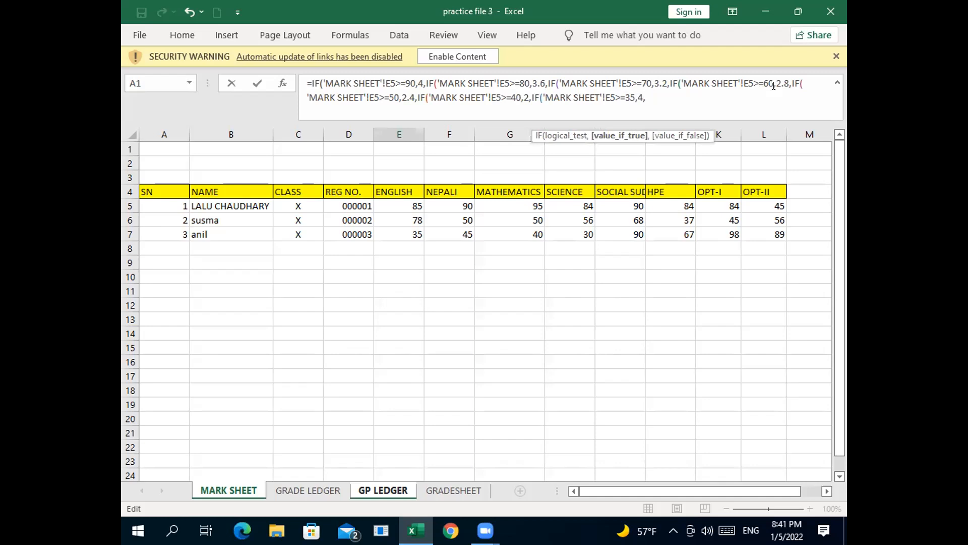
pyautogui.press('BackSpace')
pyautogui.write('1.6,')
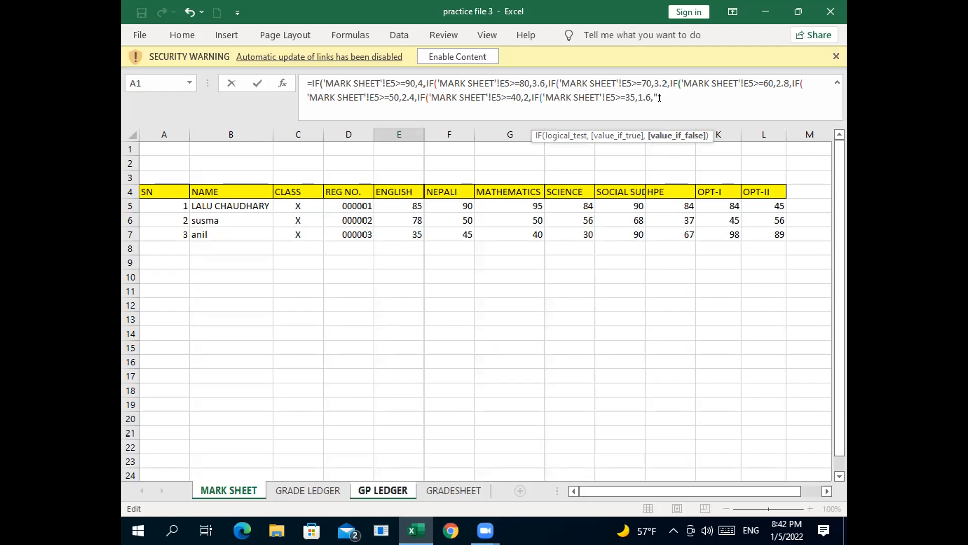
# Finish the nested IF formula with an empty string "" as the final false value, close all seven IFs, and enter it
pyautogui.write('"))')
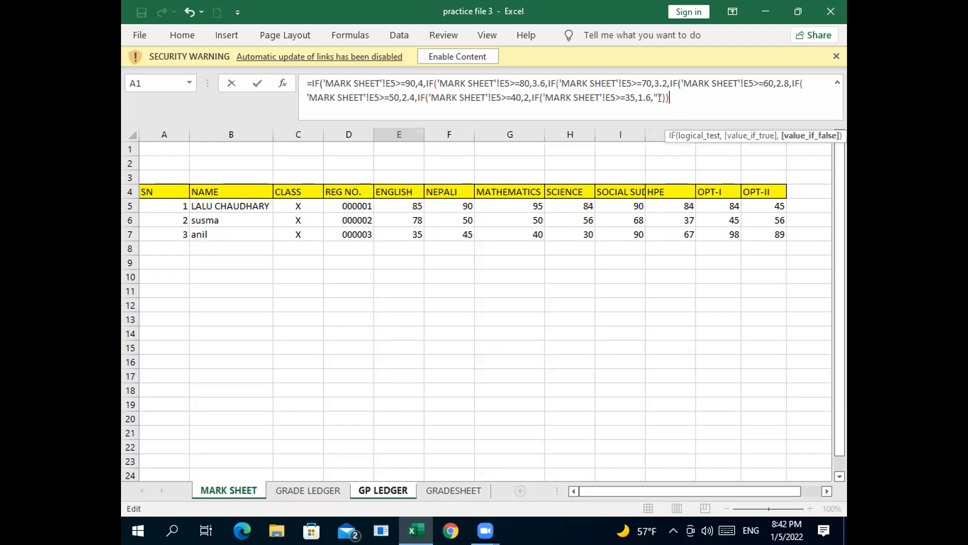
pyautogui.write('))))')
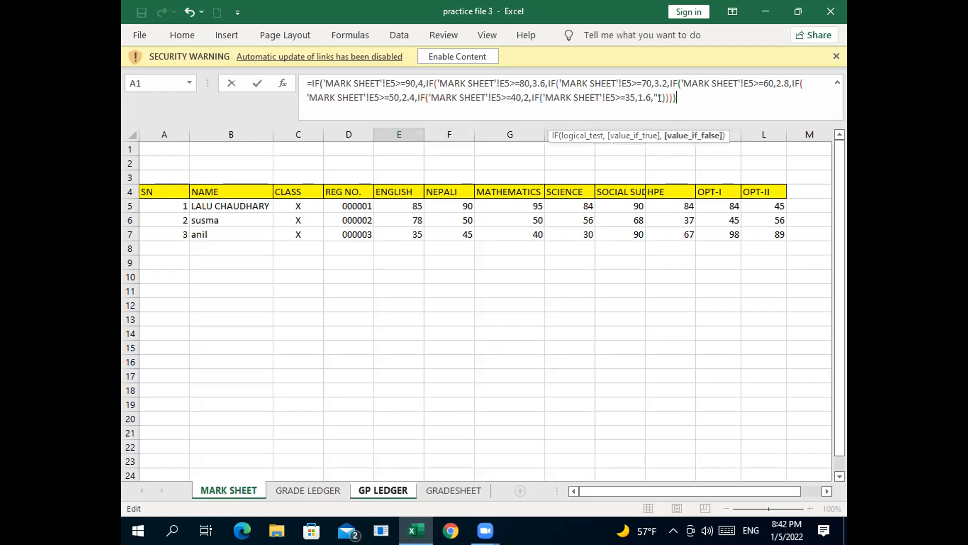
pyautogui.write('))')
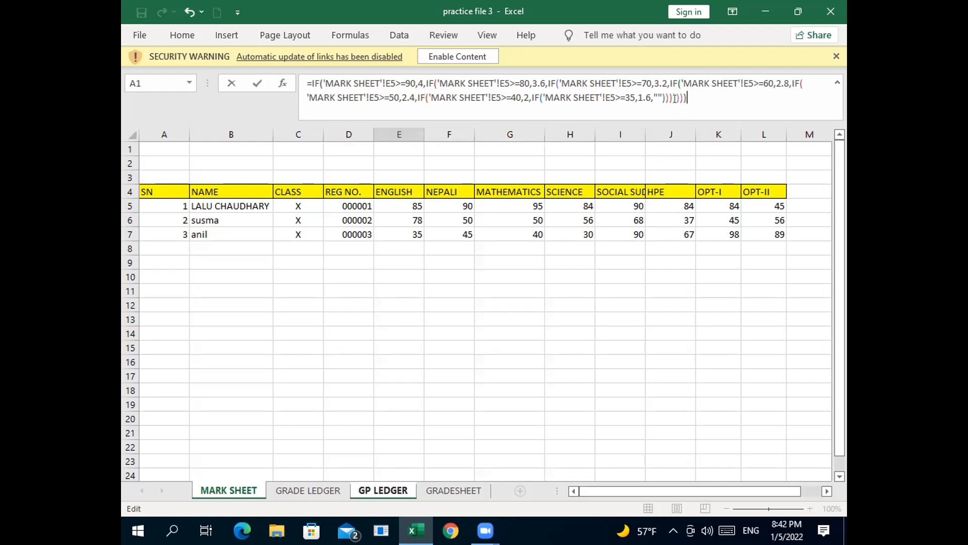
pyautogui.press('Return')
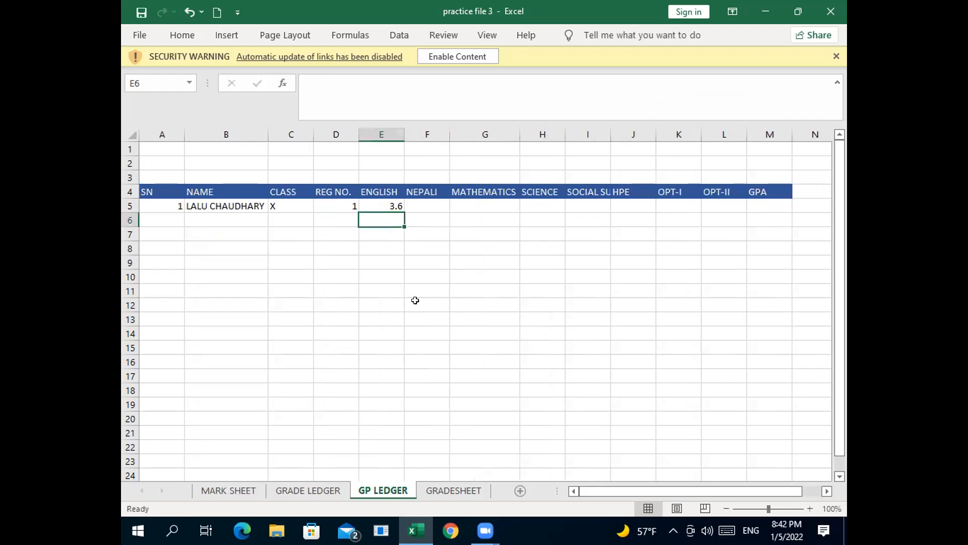
# Fill the English grade point formula across row 5 to OPT-II, and copy the row from SN to OPT-II down for the other students
pyautogui.click(365, 204)
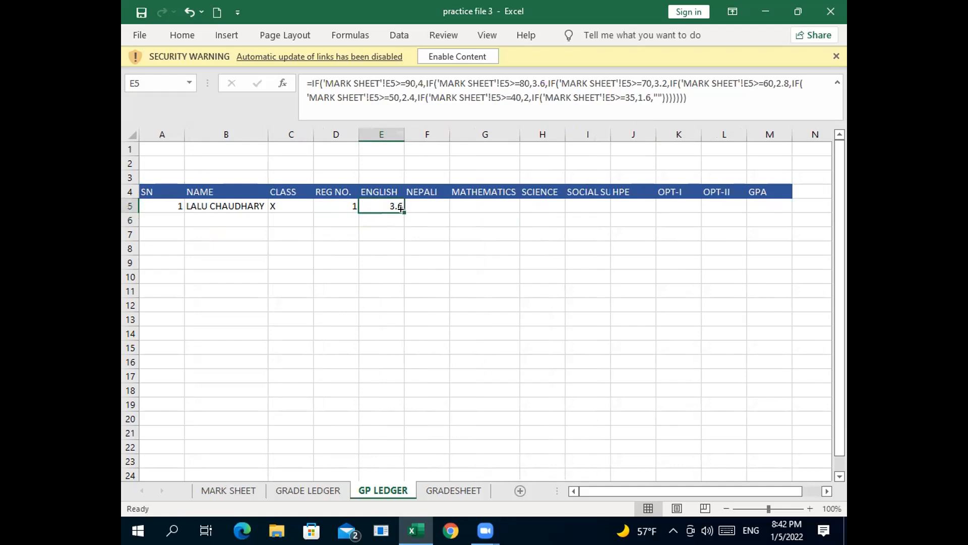
pyautogui.moveTo(402, 210); pyautogui.dragTo(752, 225)
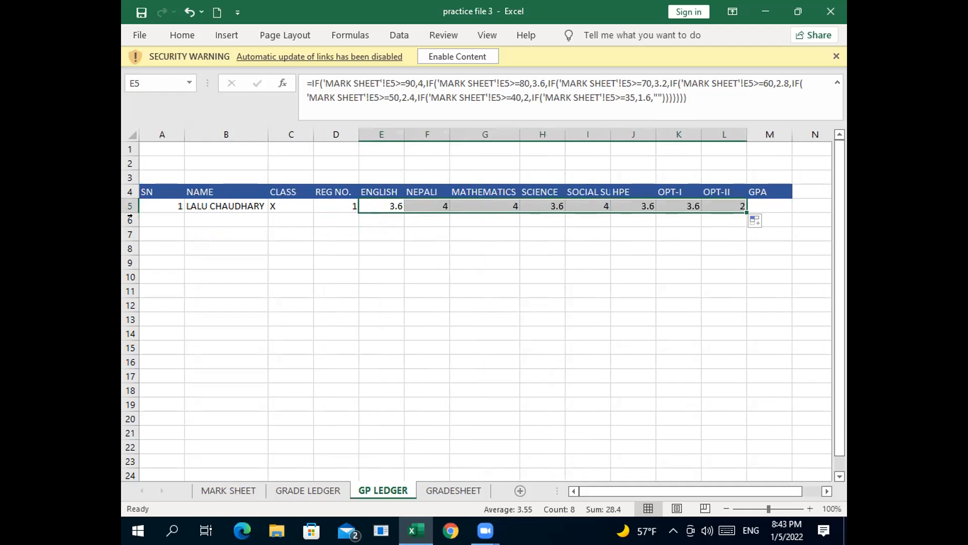
pyautogui.click(175, 205)
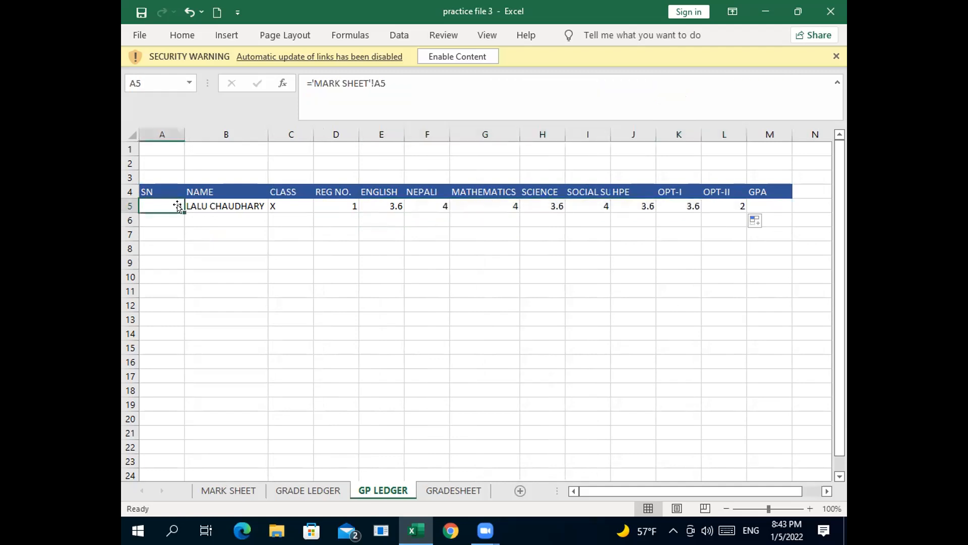
pyautogui.moveTo(173, 203); pyautogui.dragTo(731, 202)
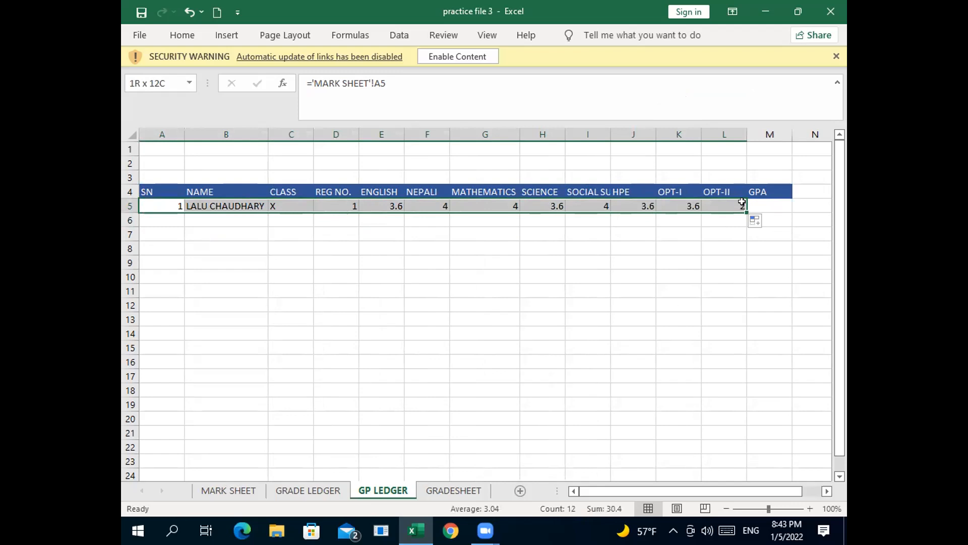
pyautogui.moveTo(744, 211); pyautogui.dragTo(743, 235)
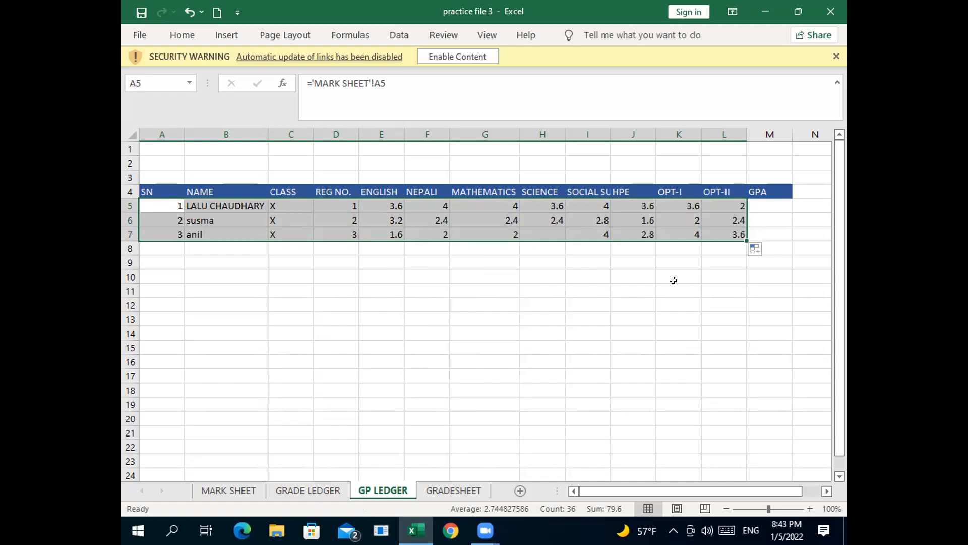
pyautogui.moveTo(741, 241); pyautogui.dragTo(741, 263)
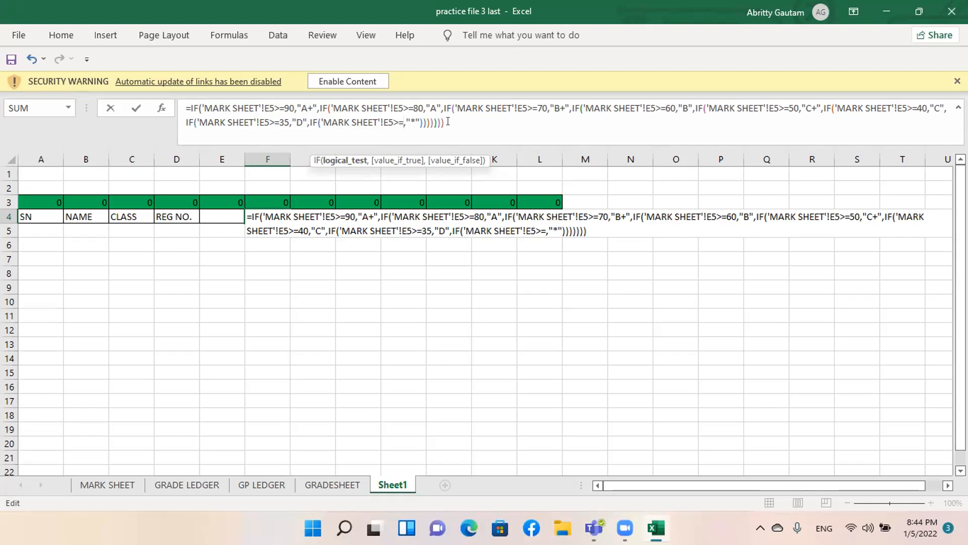
# On Sheet1 of practice file 3 last, remove the incomplete final IF from F4's grade formula, keeping "*" as fallback, and fill it across to L4
pyautogui.click(447, 122)
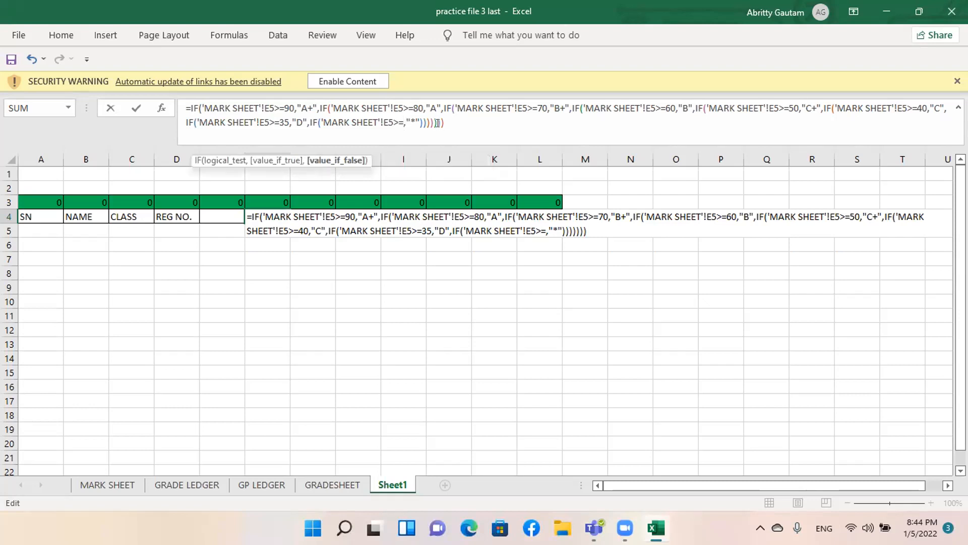
pyautogui.click(400, 121)
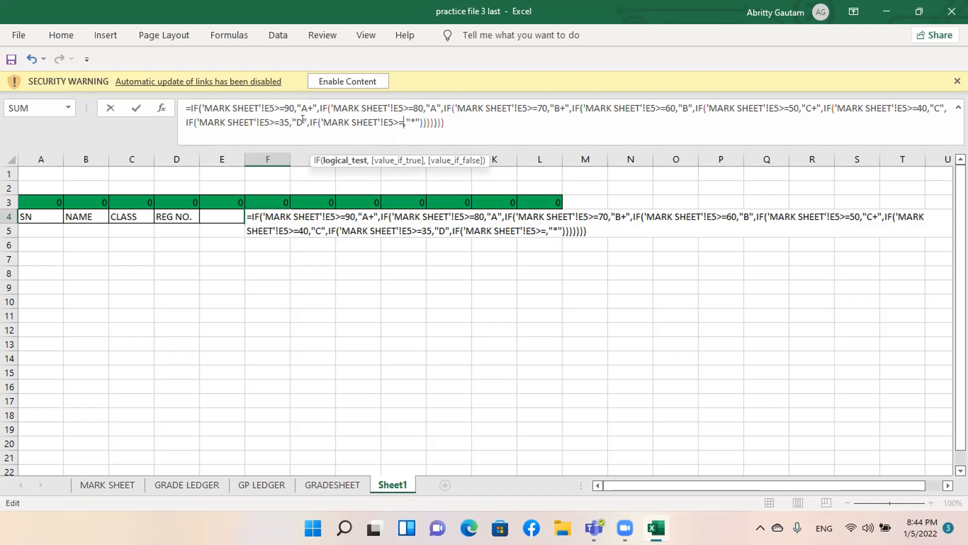
pyautogui.moveTo(303, 120); pyautogui.dragTo(398, 121)
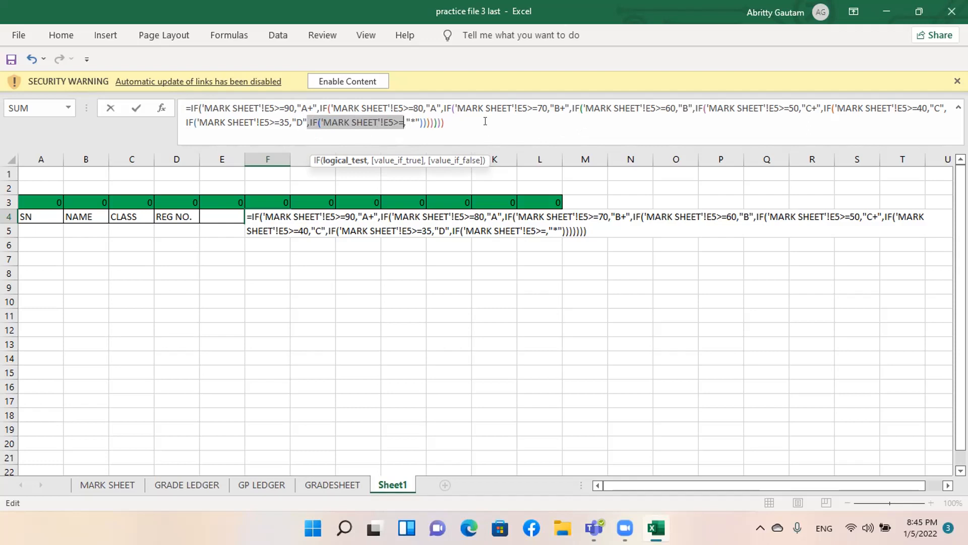
pyautogui.press('BackSpace')
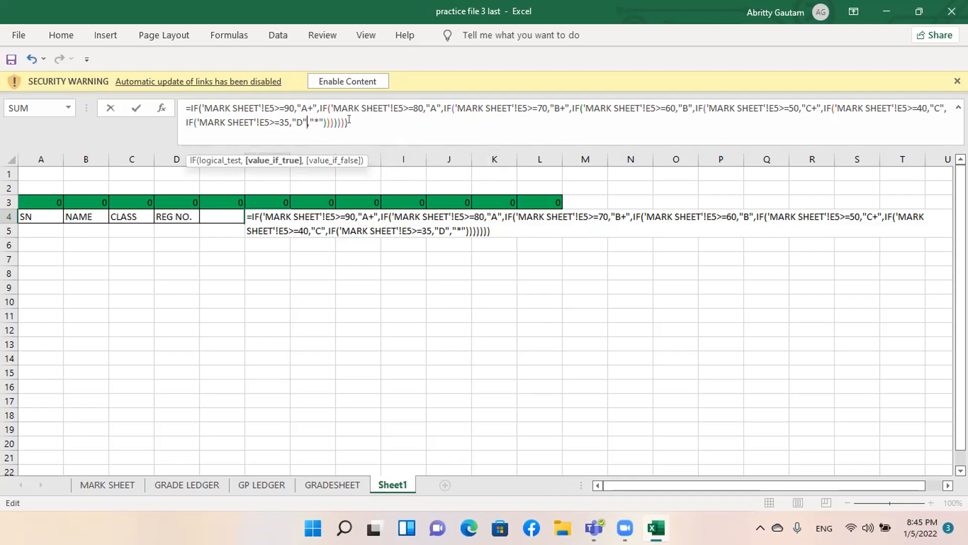
pyautogui.click(349, 121)
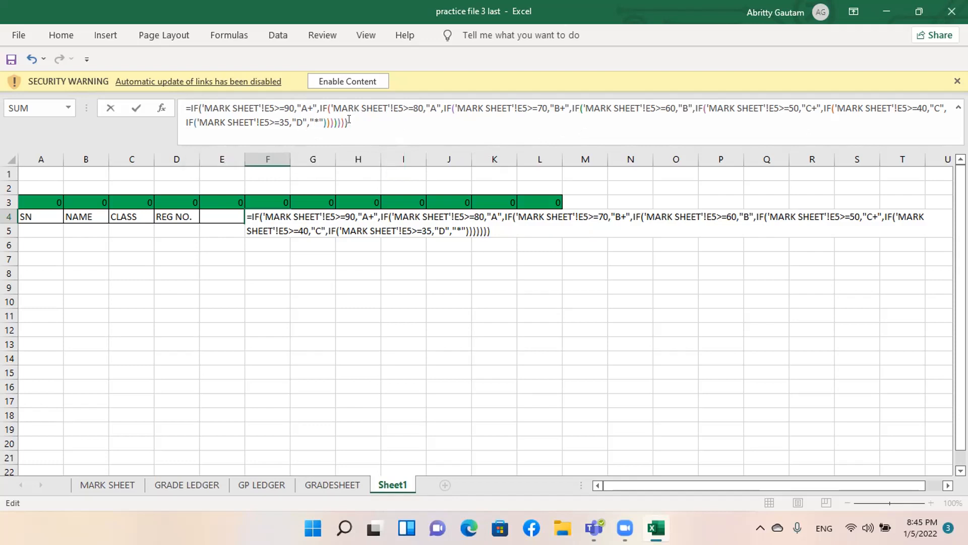
pyautogui.press('Return')
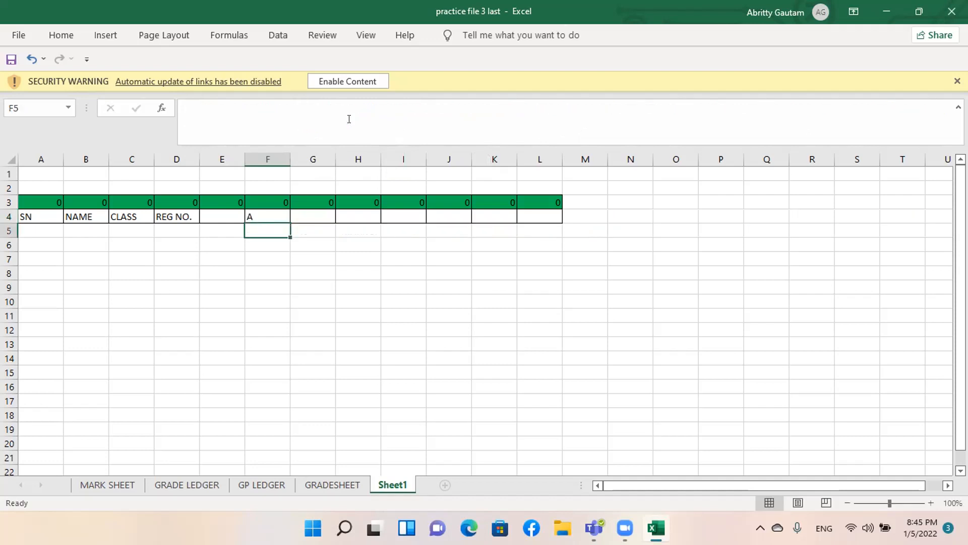
pyautogui.click(278, 213)
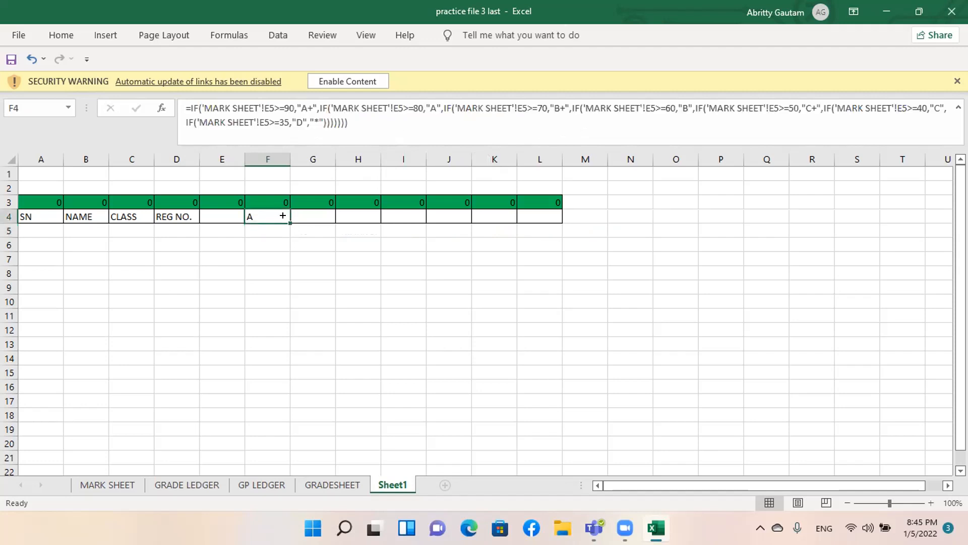
pyautogui.moveTo(290, 222); pyautogui.dragTo(543, 223)
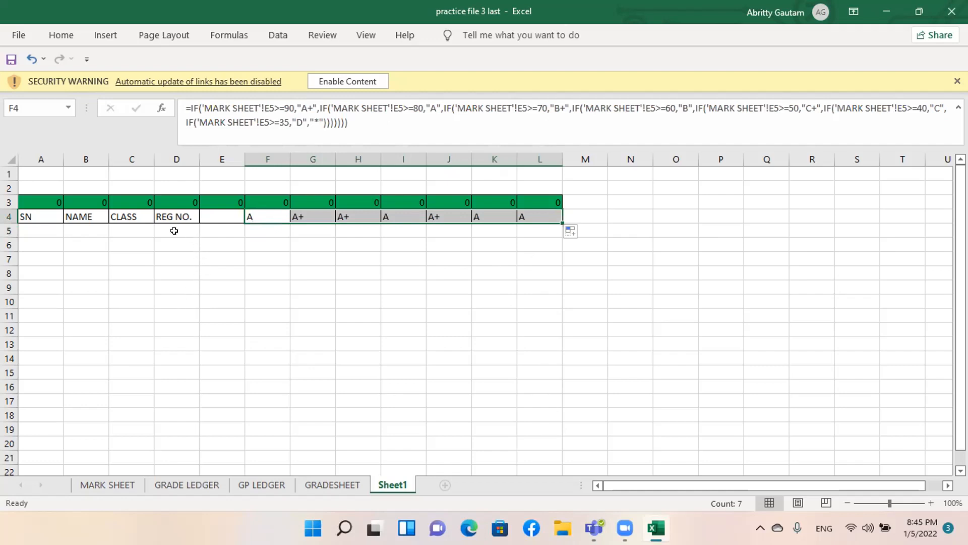
pyautogui.click(110, 484)
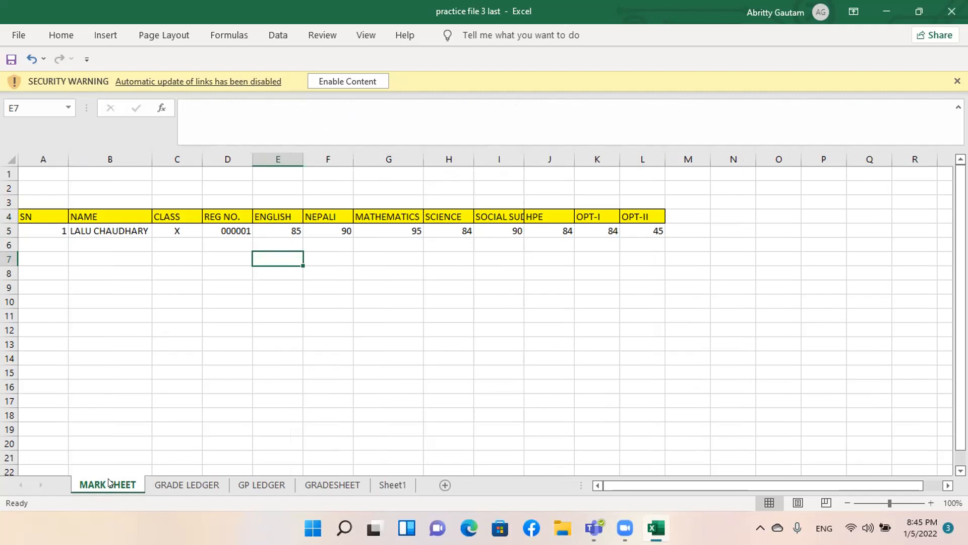
pyautogui.click(171, 485)
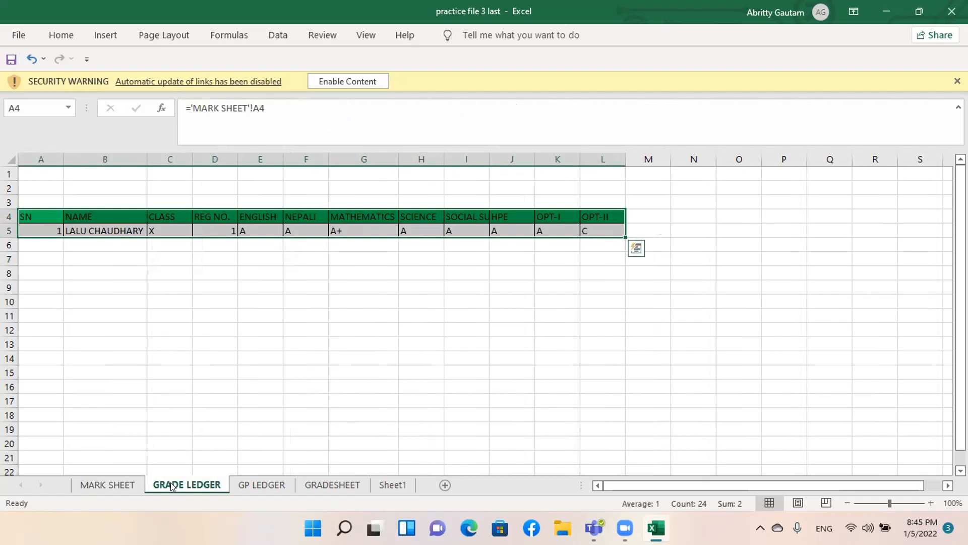
pyautogui.click(237, 485)
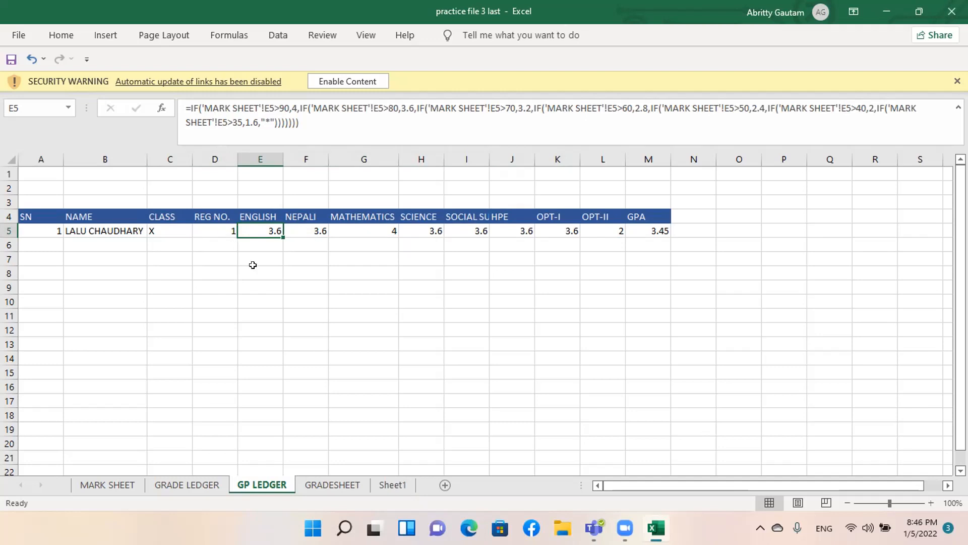
pyautogui.click(389, 485)
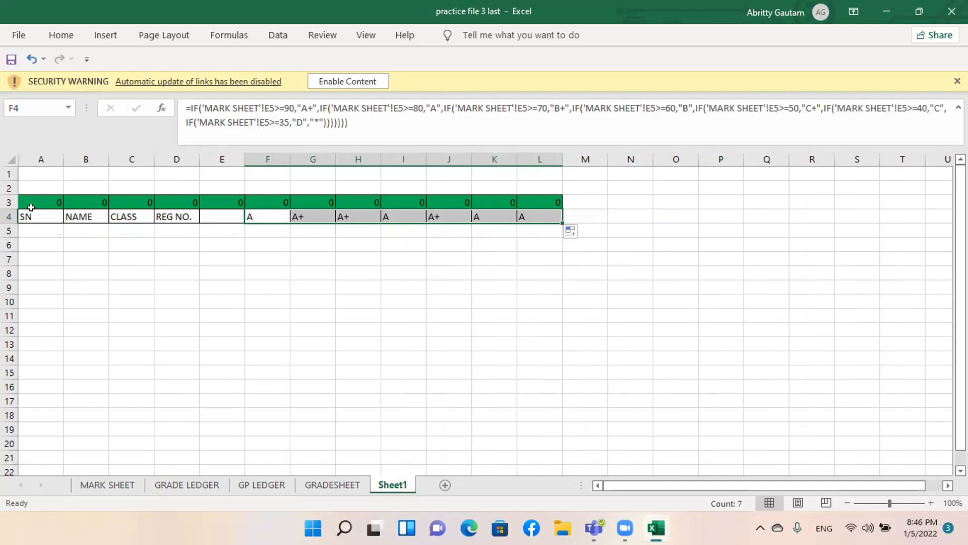
# Link A3 on Sheet1 to the SN header in MARK SHEET cell A4 and fill the link across the header row to L3
pyautogui.click(33, 199)
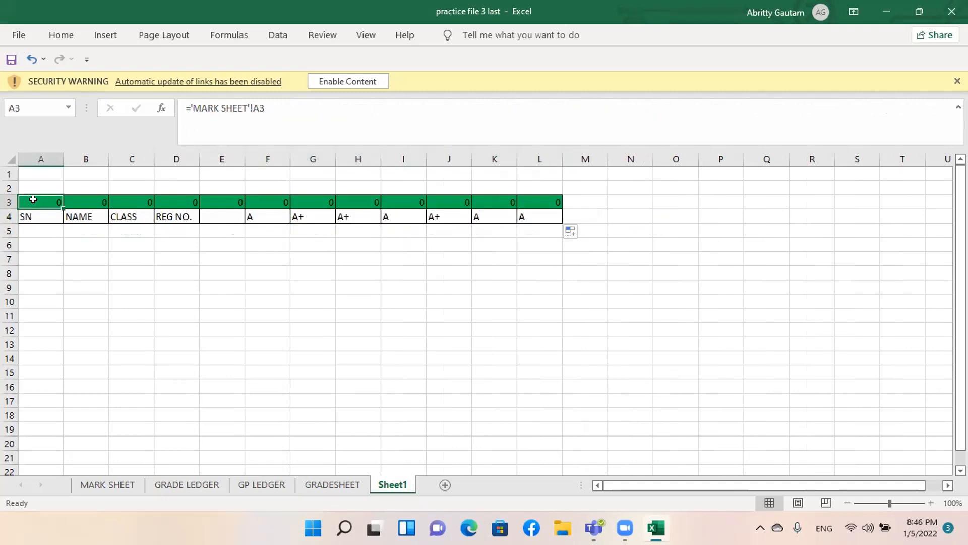
pyautogui.write('=')
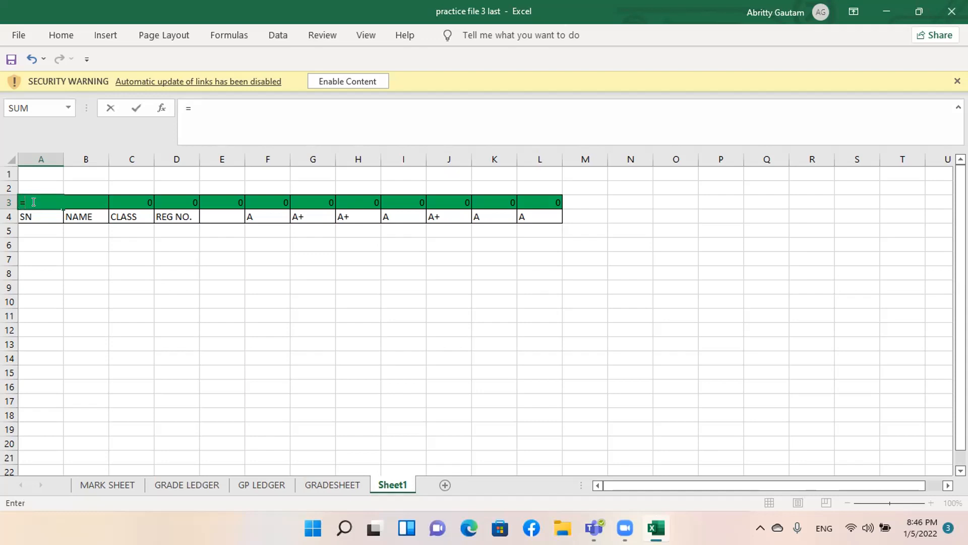
pyautogui.click(104, 485)
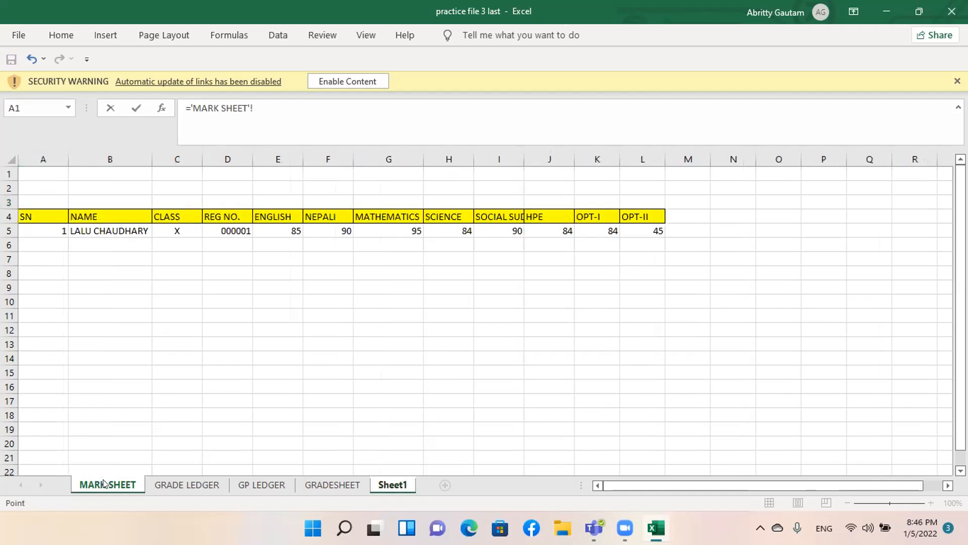
pyautogui.click(33, 210)
pyautogui.press('Return')
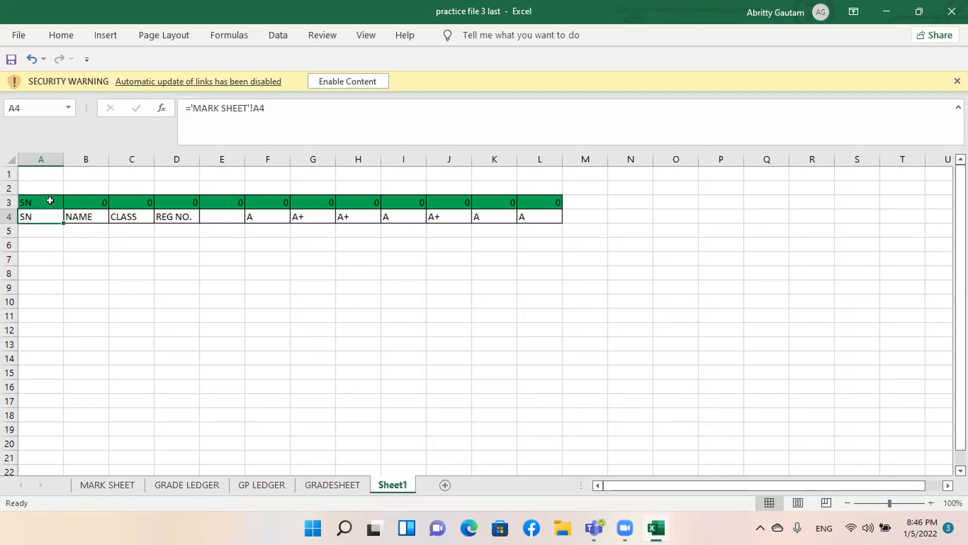
pyautogui.click(50, 200)
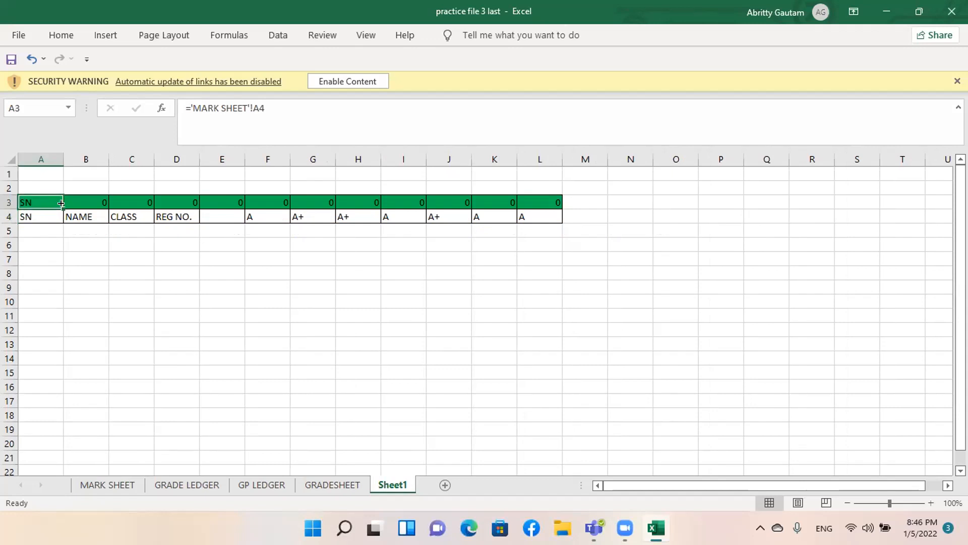
pyautogui.moveTo(61, 203); pyautogui.dragTo(553, 192)
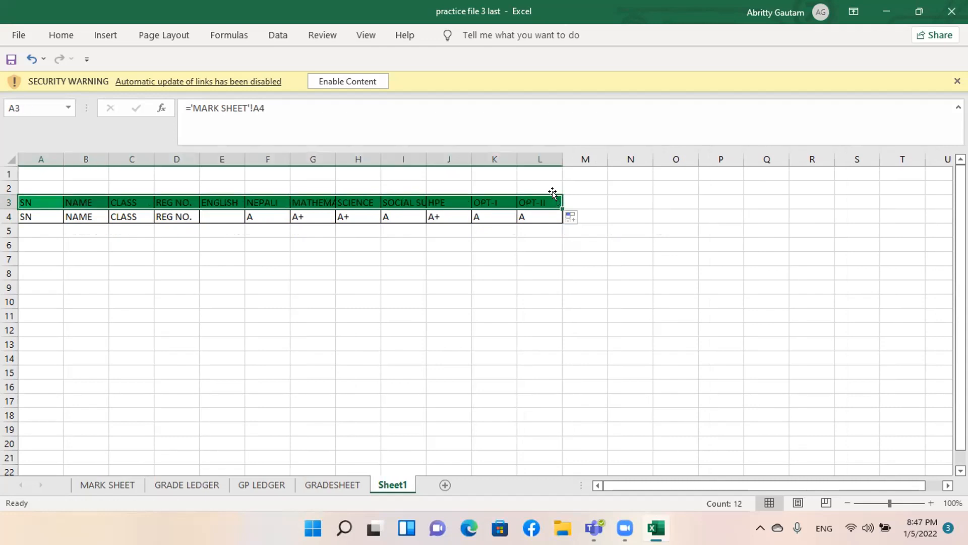
pyautogui.click(487, 252)
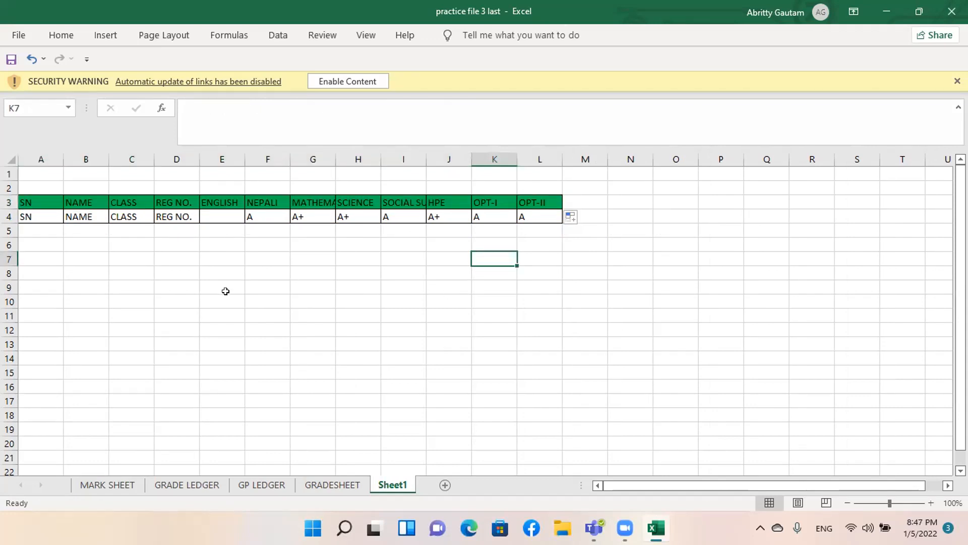
# Link A4 on Sheet1 to the first SN value in MARK SHEET cell A5 and fill the link down to A8
pyautogui.click(27, 212)
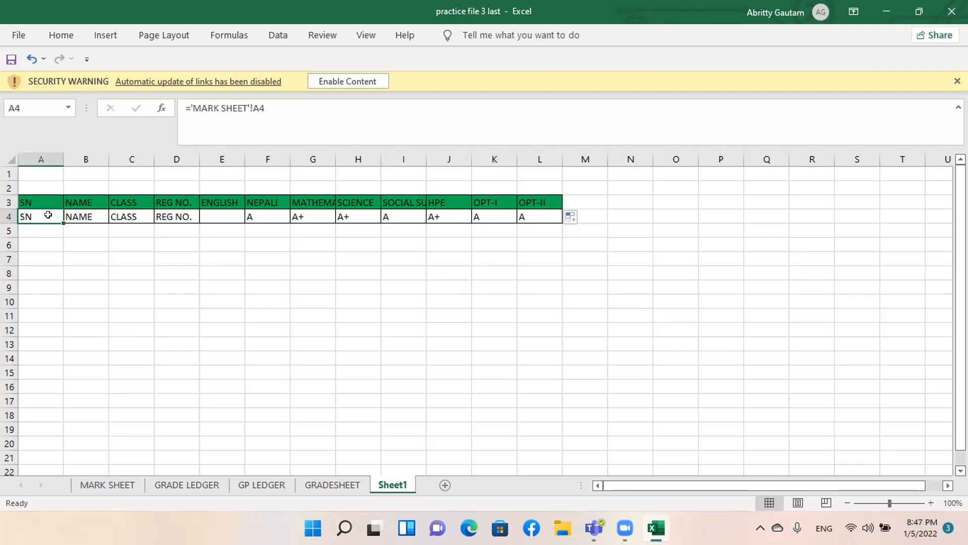
pyautogui.write('=')
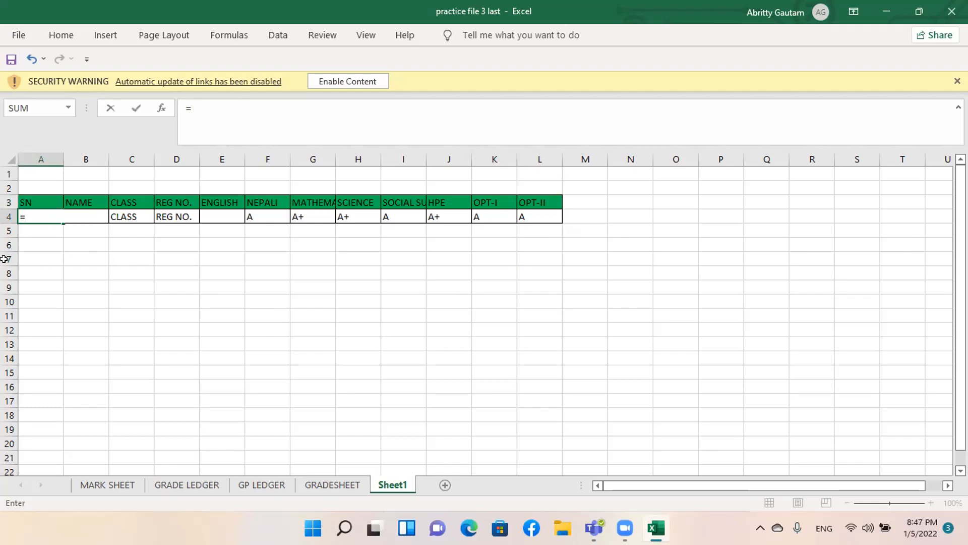
pyautogui.click(105, 482)
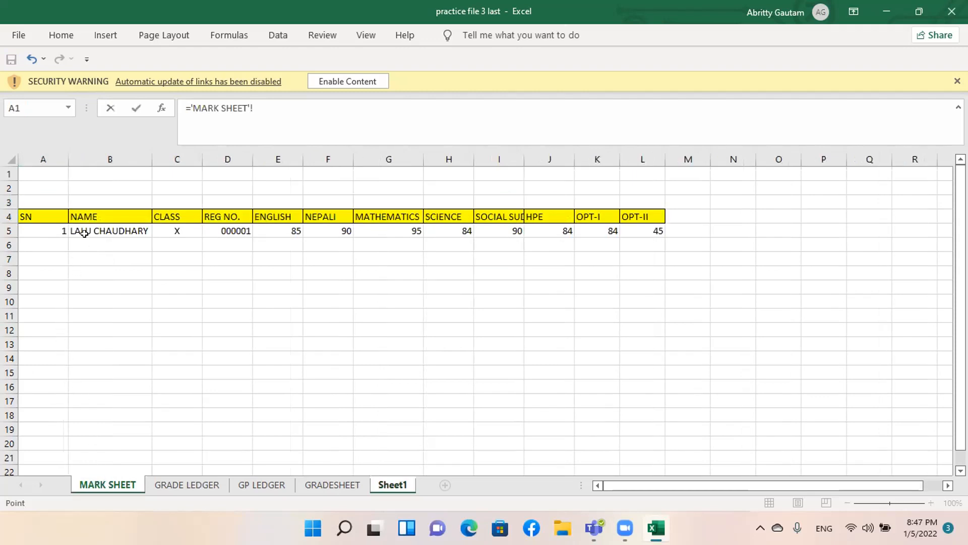
pyautogui.click(231, 227)
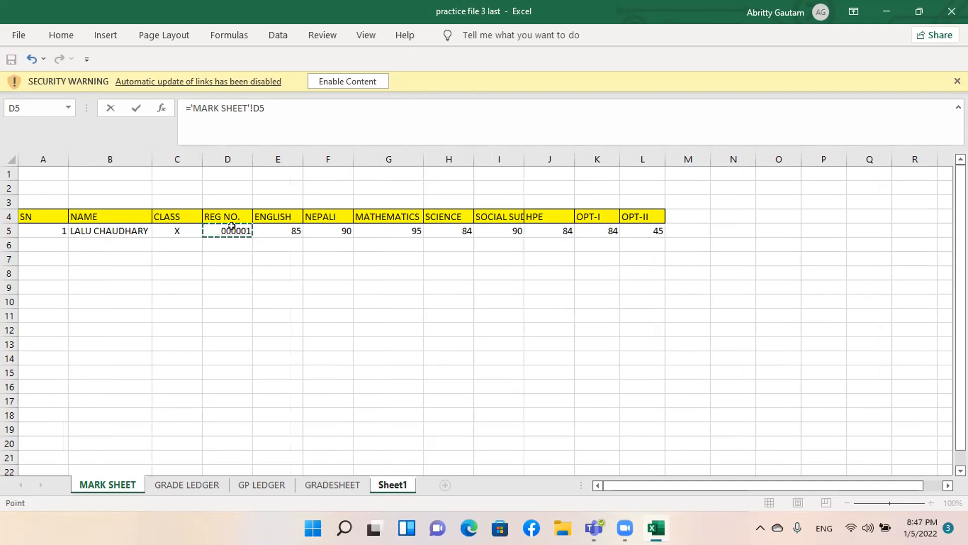
pyautogui.click(54, 226)
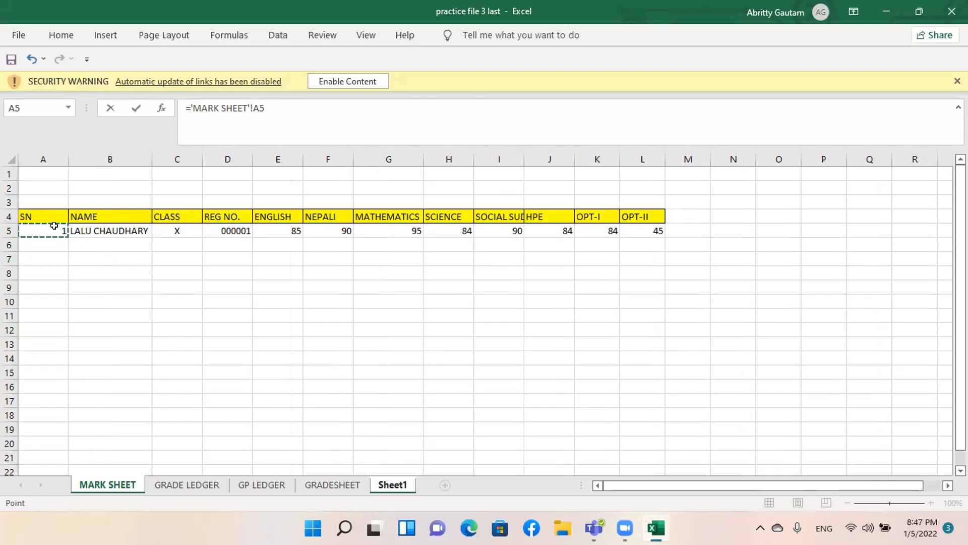
pyautogui.press('Return')
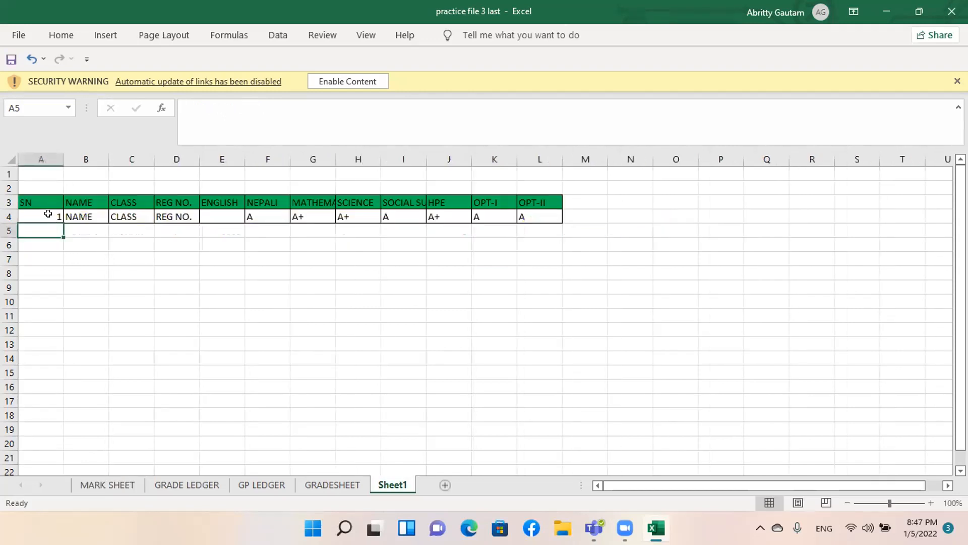
pyautogui.click(49, 214)
pyautogui.moveTo(61, 220); pyautogui.dragTo(62, 279)
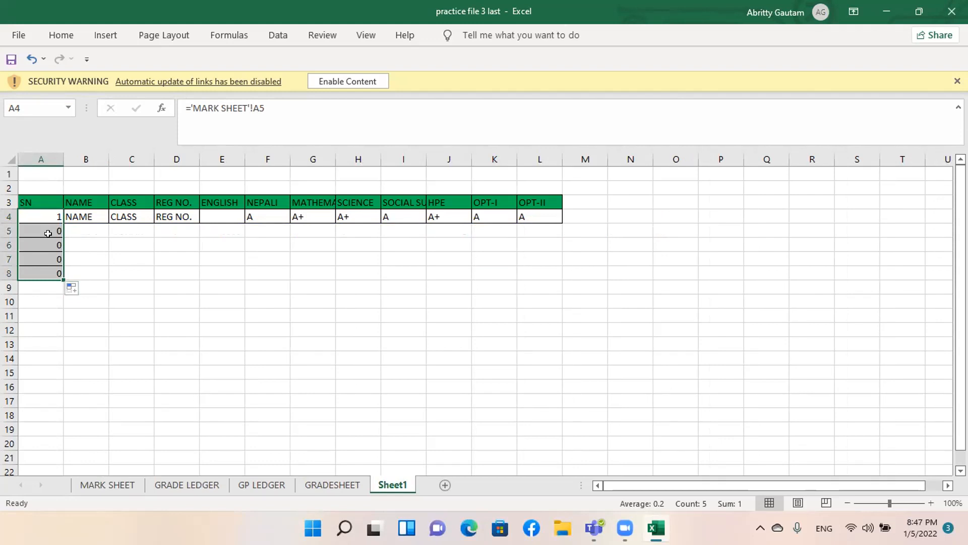
pyautogui.press('Delete')
pyautogui.click(44, 213)
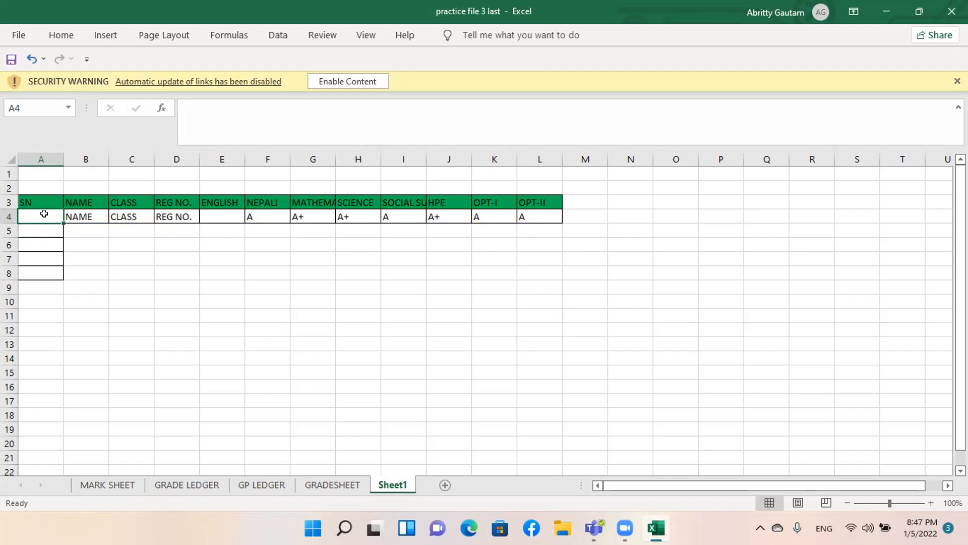
pyautogui.hotkey('ctrl', 'z')
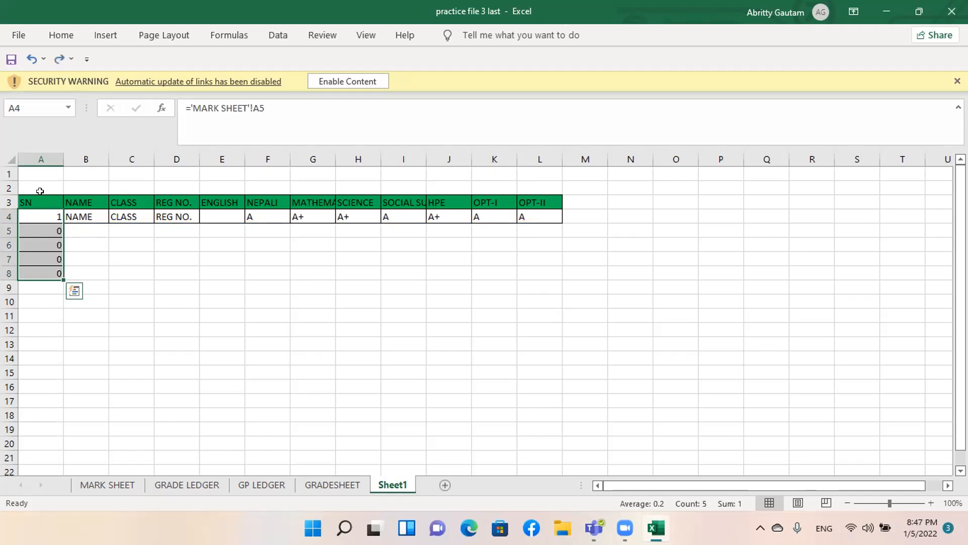
# Fill the A4 link across row 4 to the REG NO. column in D4
pyautogui.click(42, 212)
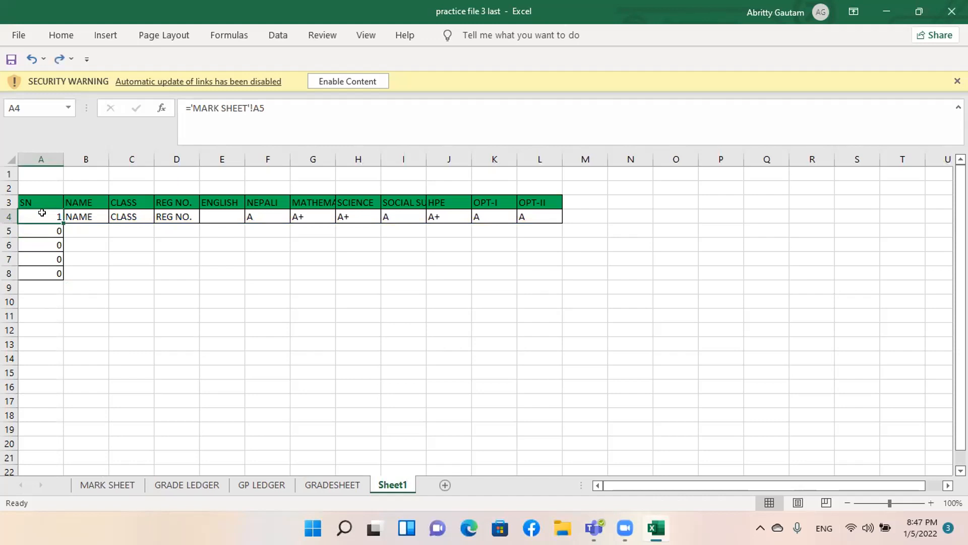
pyautogui.moveTo(63, 223); pyautogui.dragTo(198, 216)
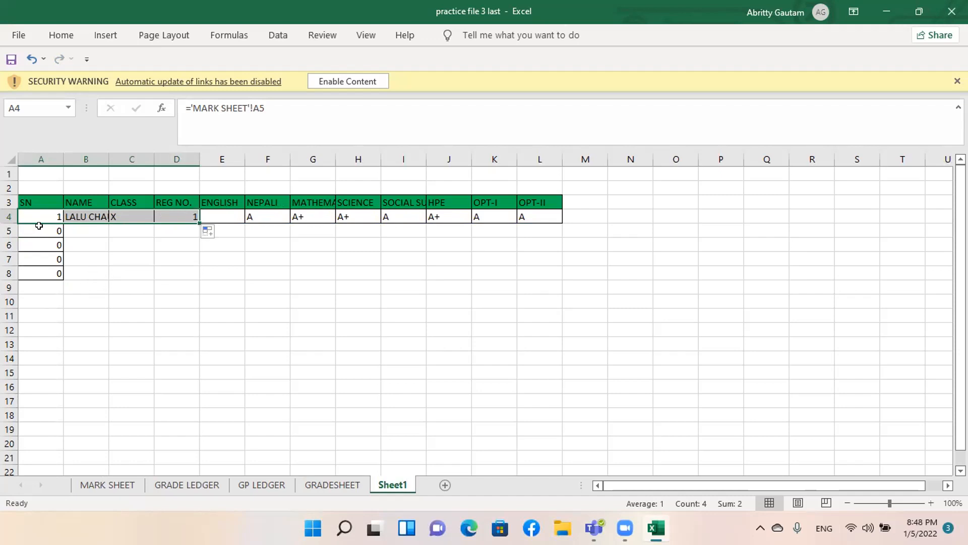
pyautogui.click(140, 283)
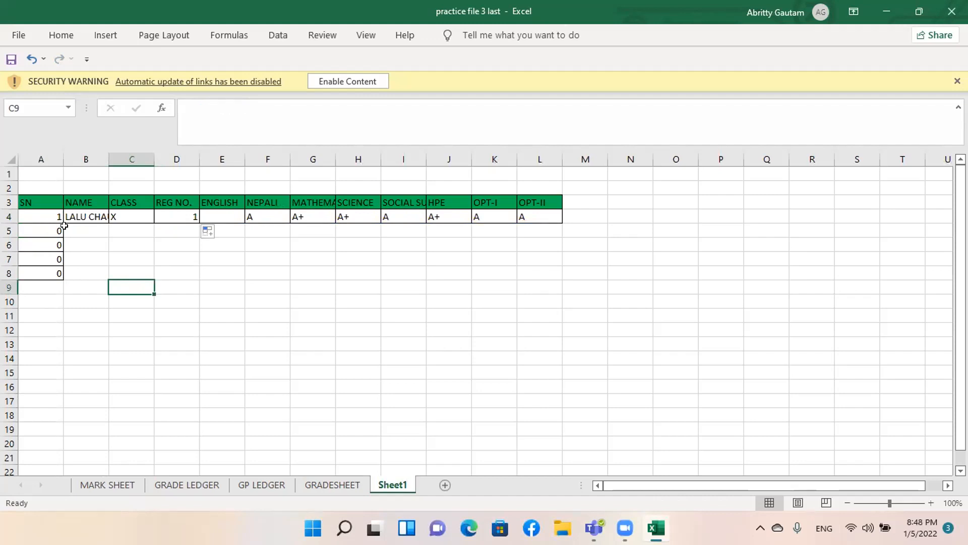
# On MARK SHEET, begin a second student record in row 6 with SN 2, the student's name and class X
pyautogui.click(107, 484)
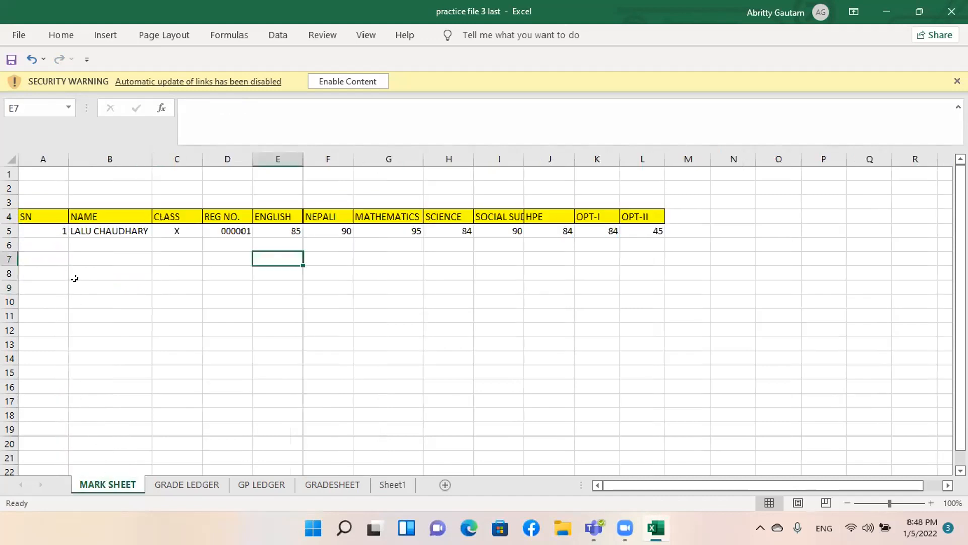
pyautogui.click(50, 241)
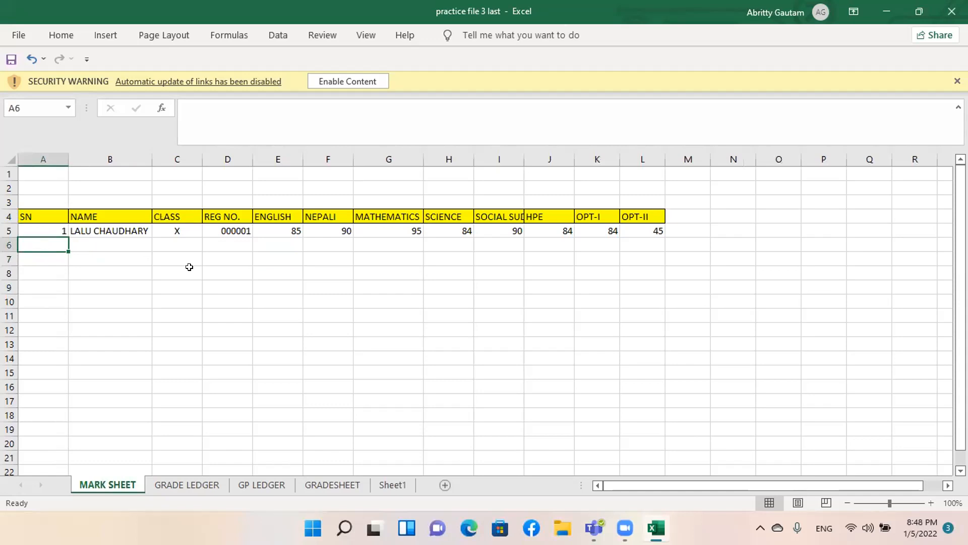
pyautogui.write('2')
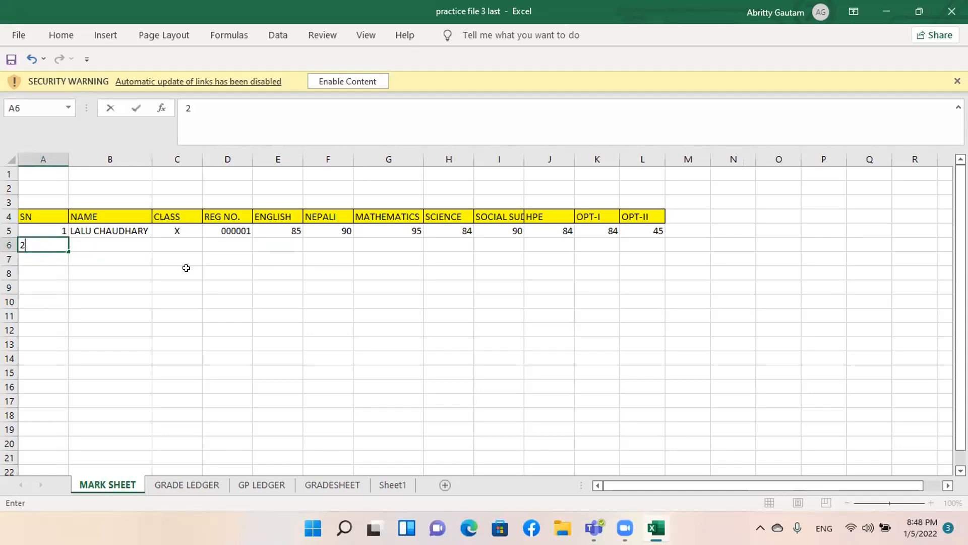
pyautogui.click(86, 244)
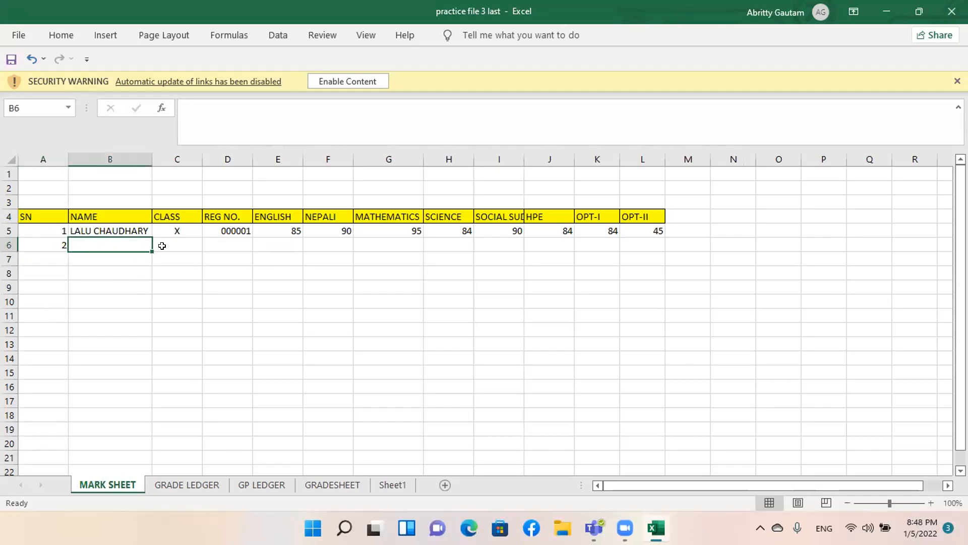
pyautogui.write('SHYAM')
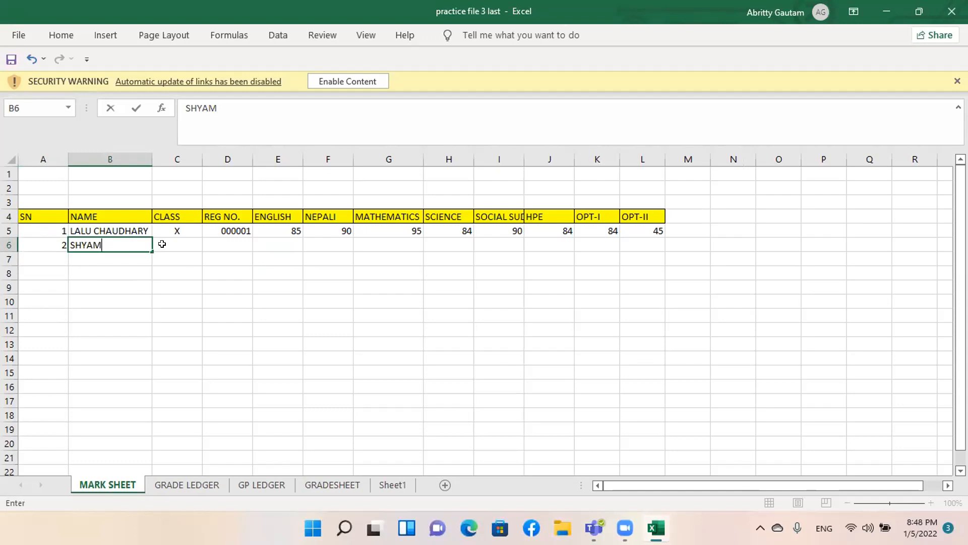
pyautogui.click(162, 243)
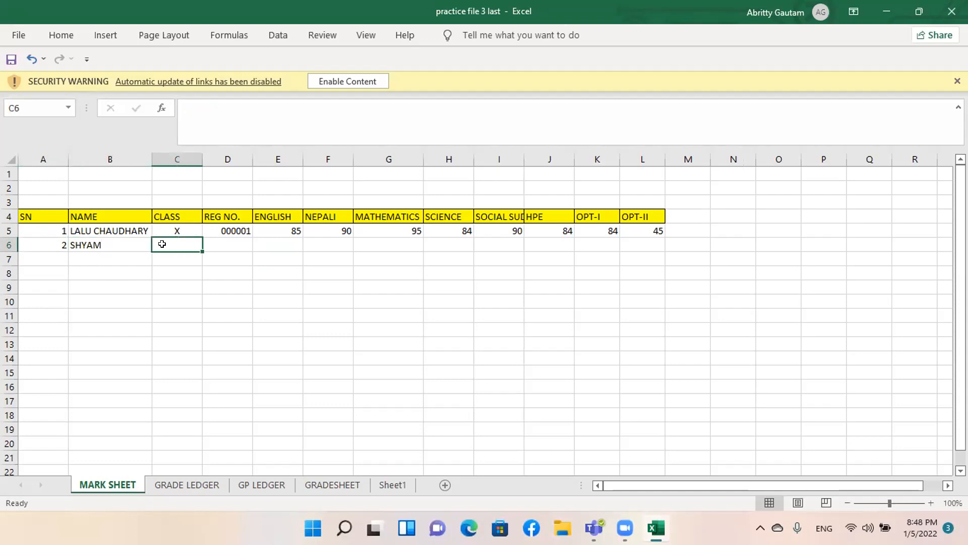
pyautogui.write('X')
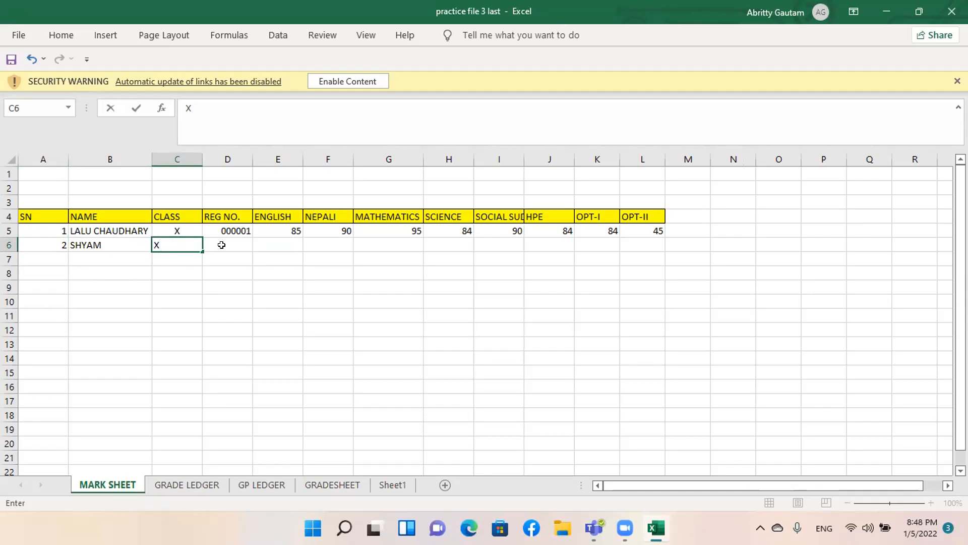
# Fill the REG NO. value from D5 down to D7 and choose Fill Series for the filled cells
pyautogui.click(221, 244)
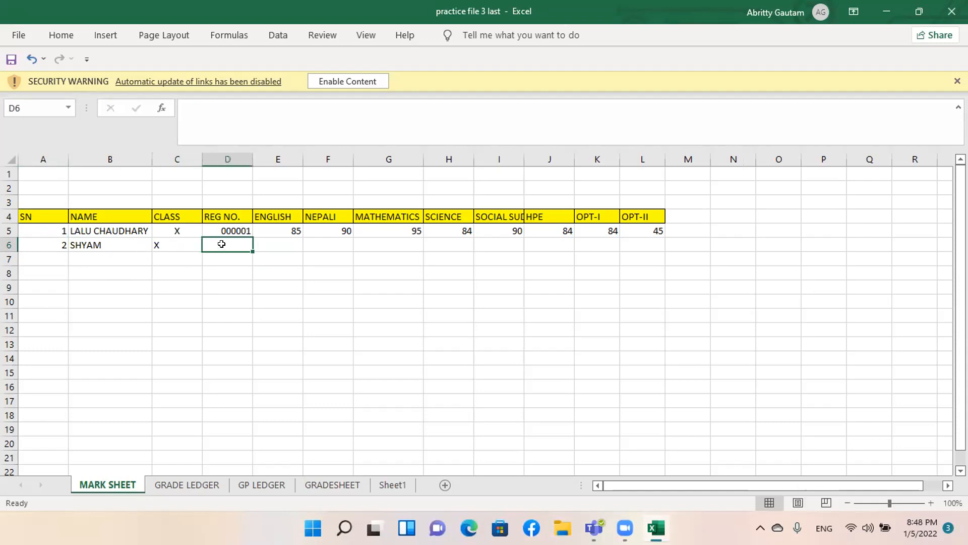
pyautogui.click(225, 225)
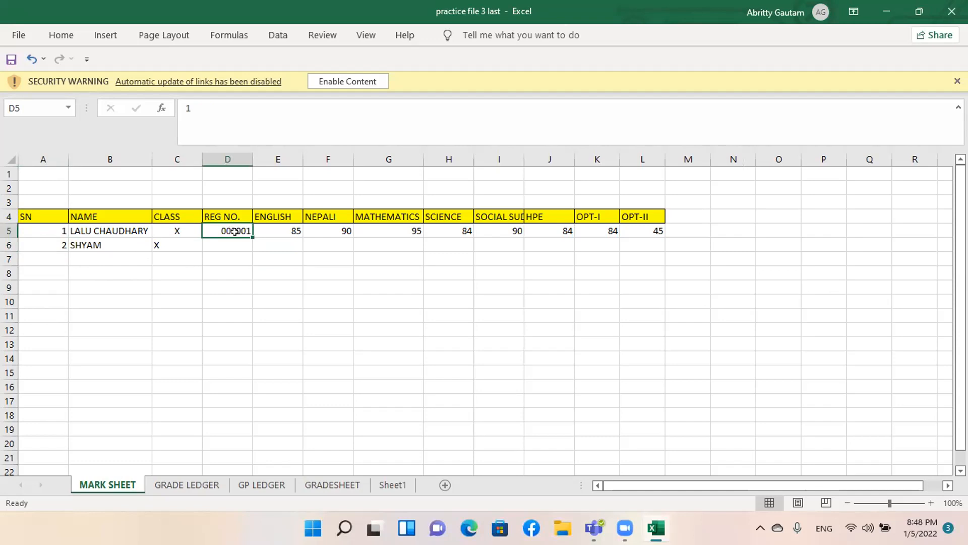
pyautogui.moveTo(247, 236); pyautogui.dragTo(255, 270)
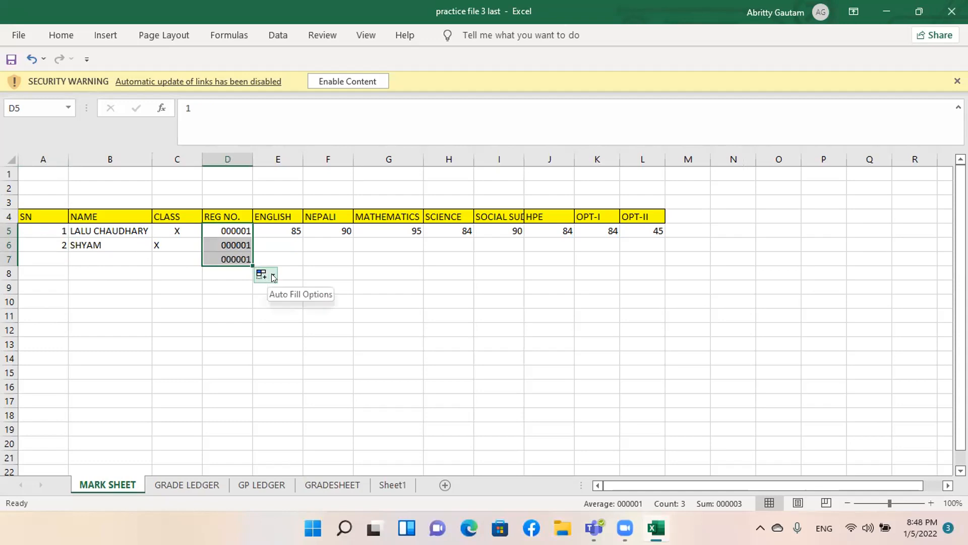
pyautogui.click(273, 276)
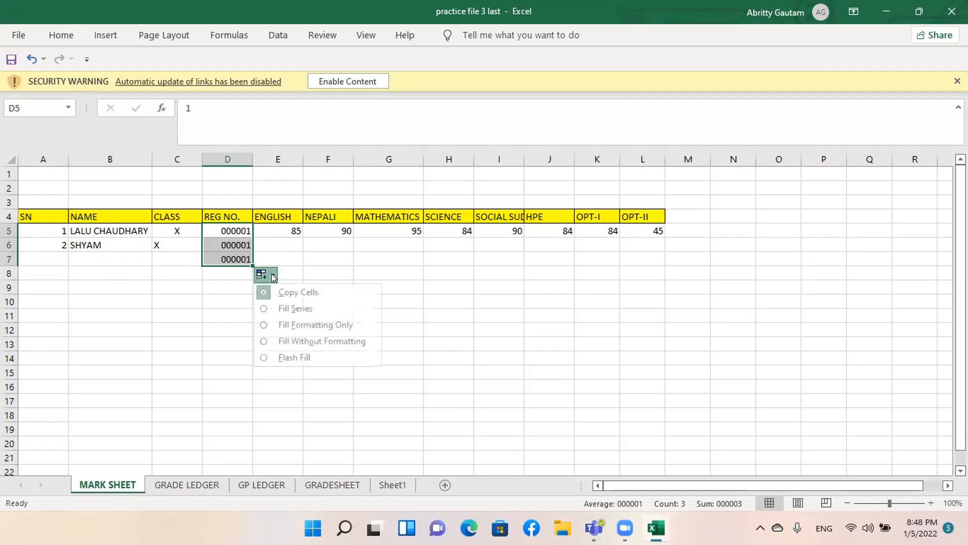
pyautogui.click(275, 306)
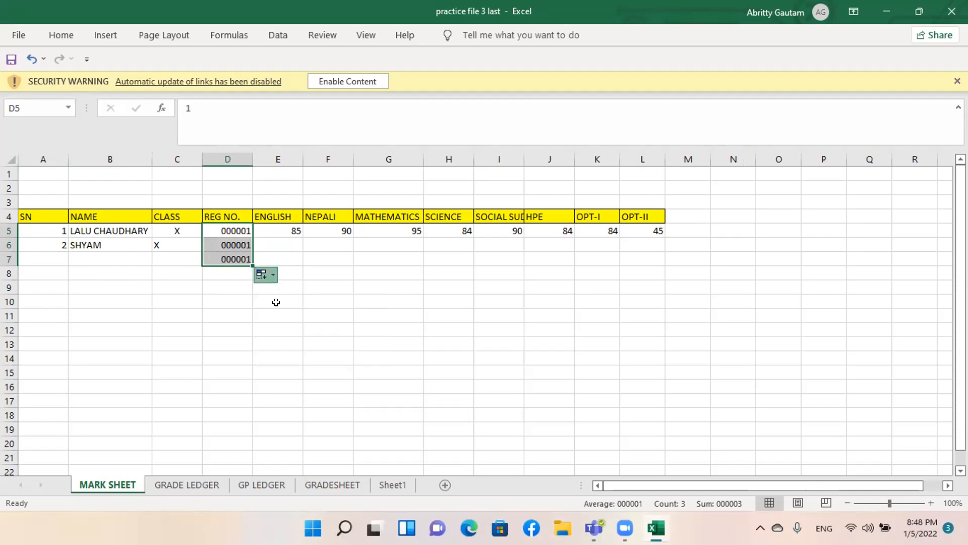
# Enter the second student's marks in row 6 from ENGLISH to OPT-II: 56, 59, 65, 75, 35, 54, 90 and 60
pyautogui.click(269, 240)
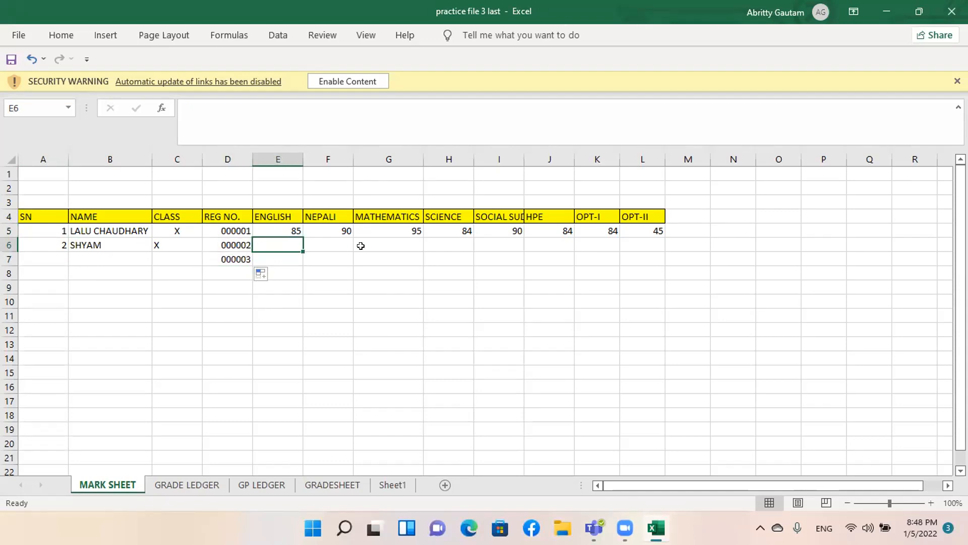
pyautogui.write('56')
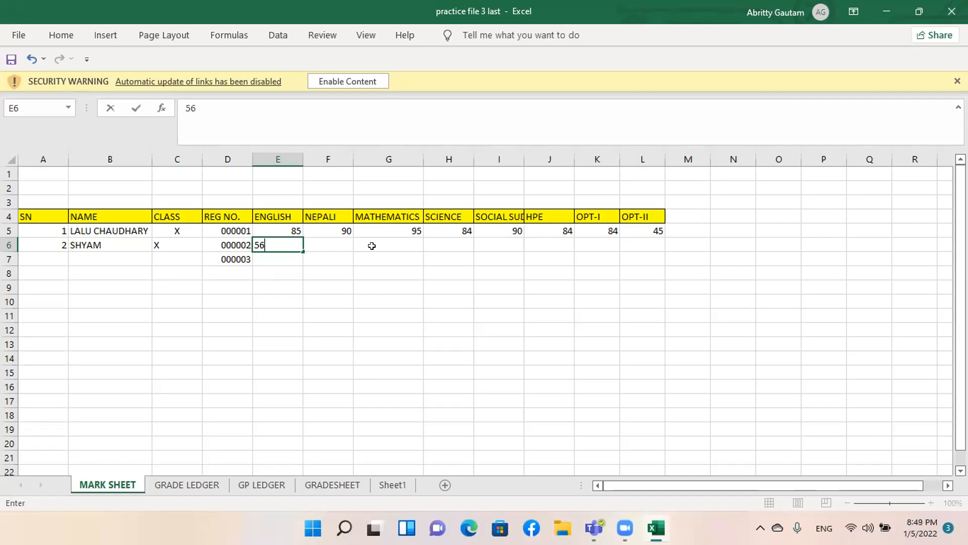
pyautogui.press('Tab')
pyautogui.write('59')
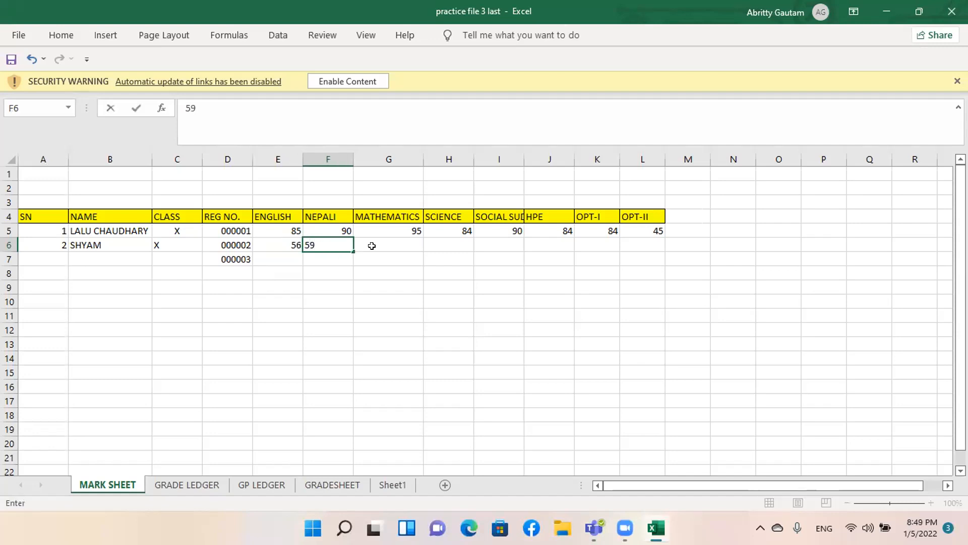
pyautogui.click(372, 246)
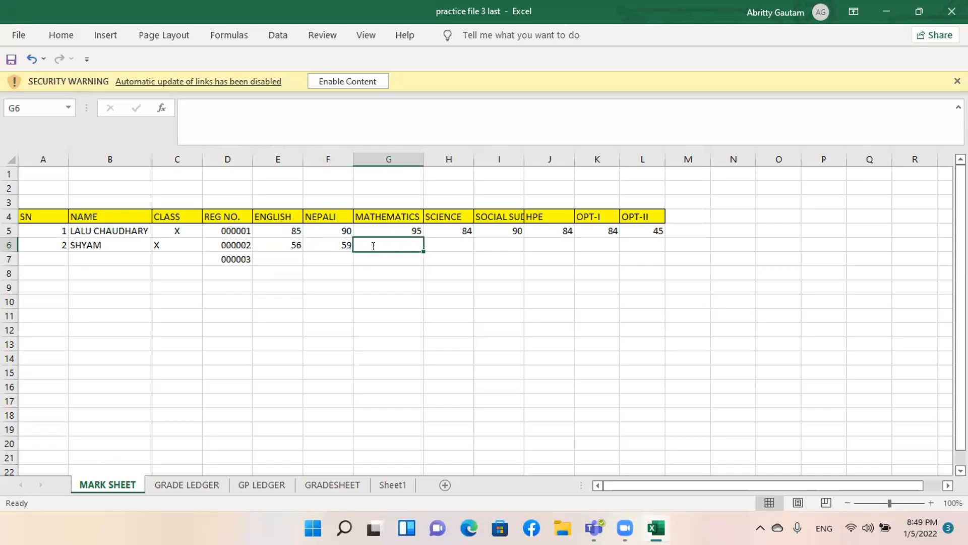
pyautogui.write('65')
pyautogui.press('Tab')
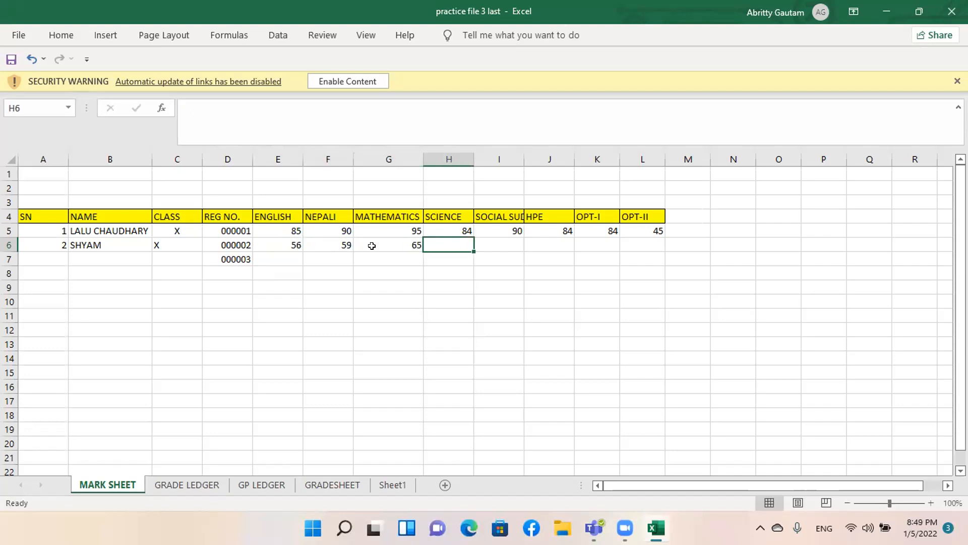
pyautogui.write('75')
pyautogui.press('Tab')
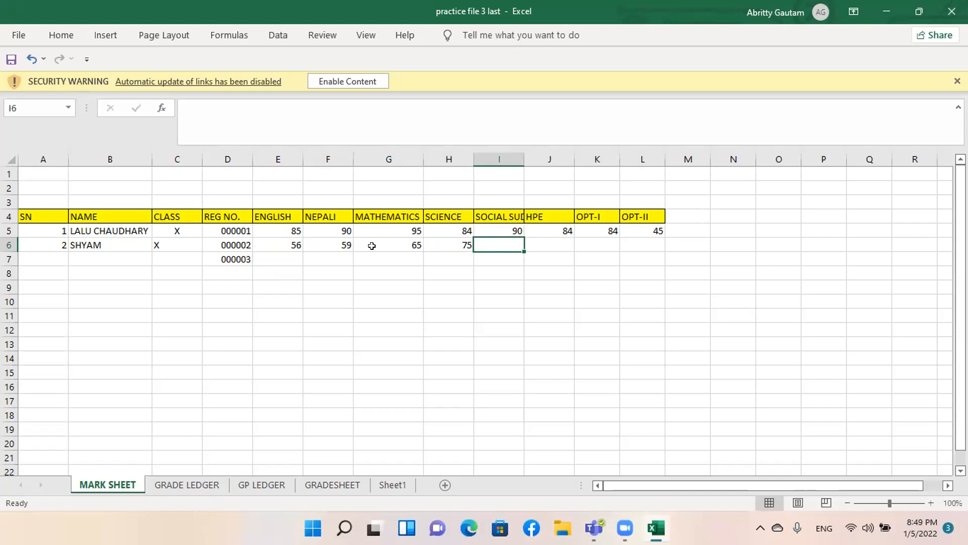
pyautogui.write('35')
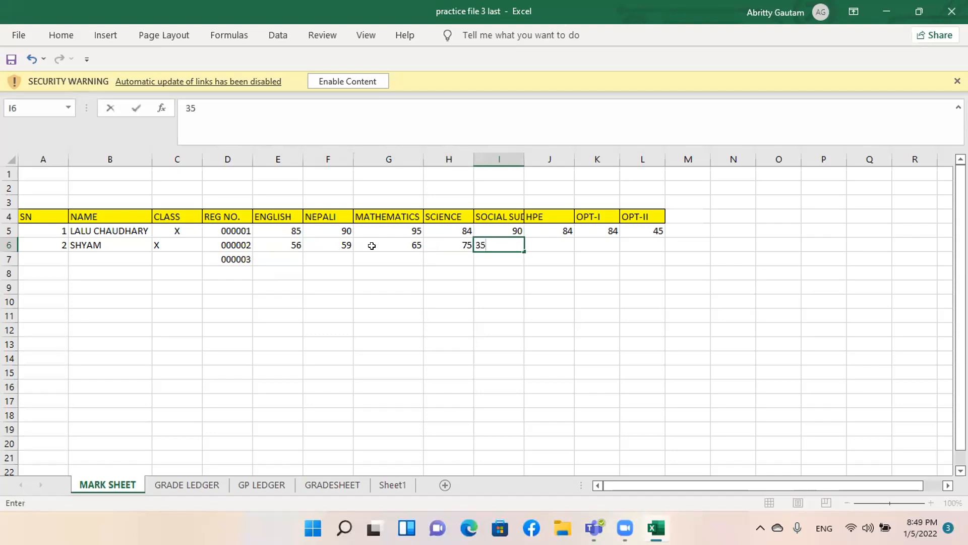
pyautogui.press('Tab')
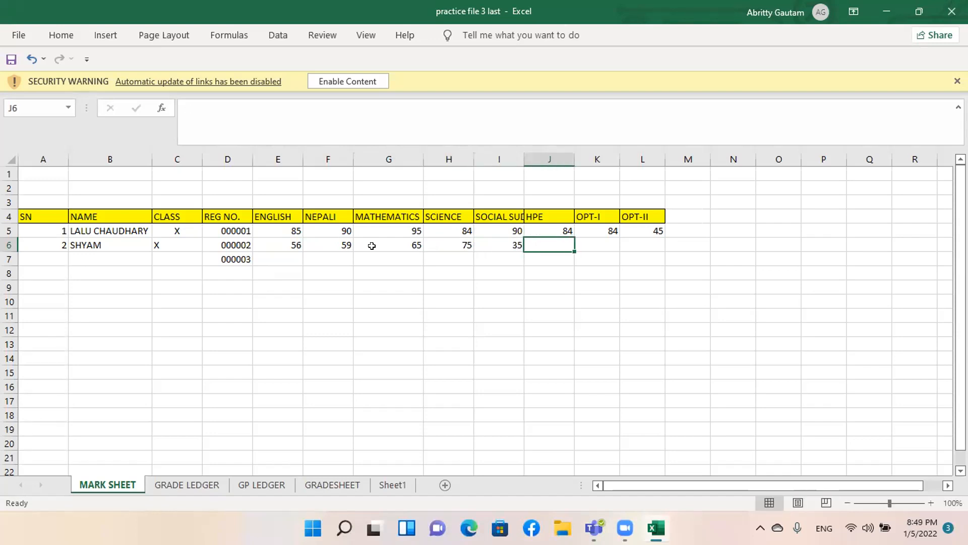
pyautogui.write('54')
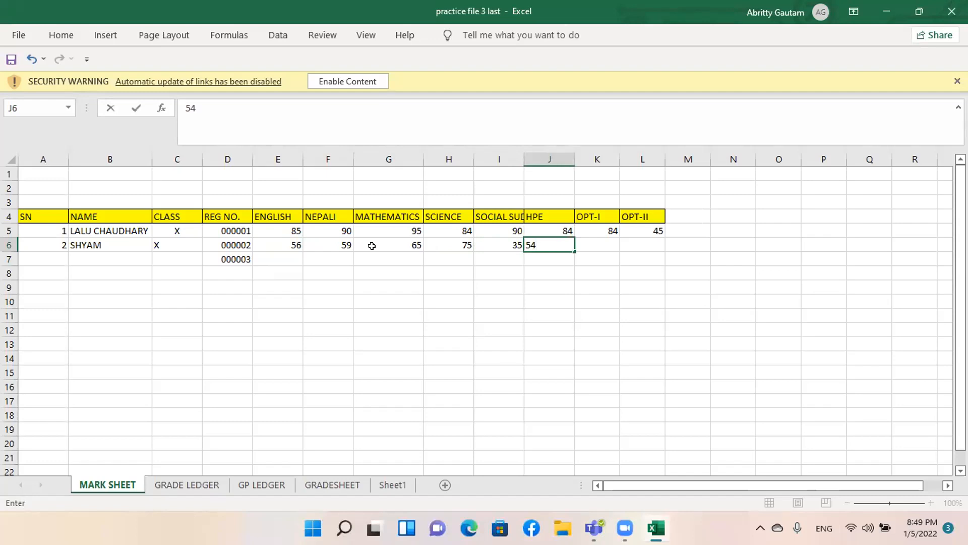
pyautogui.press('Tab')
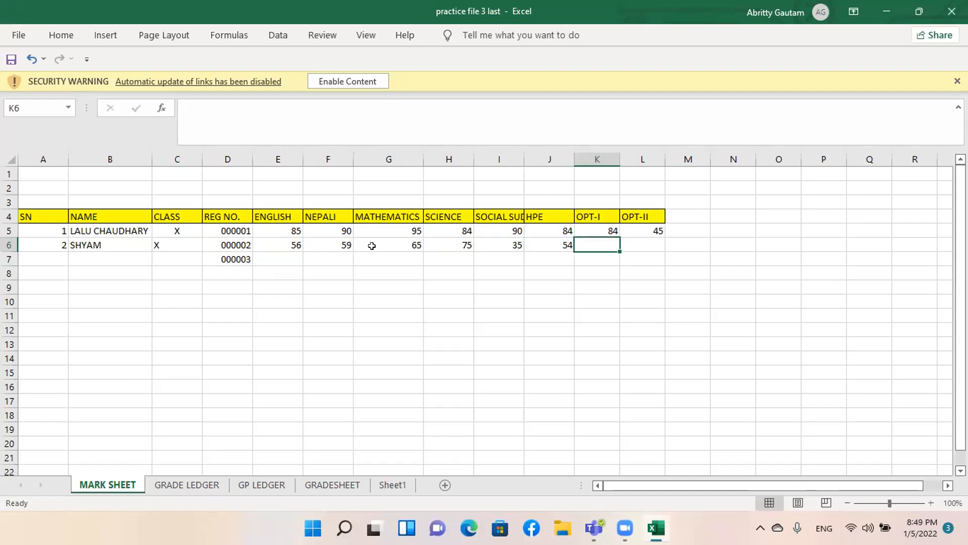
pyautogui.write('90')
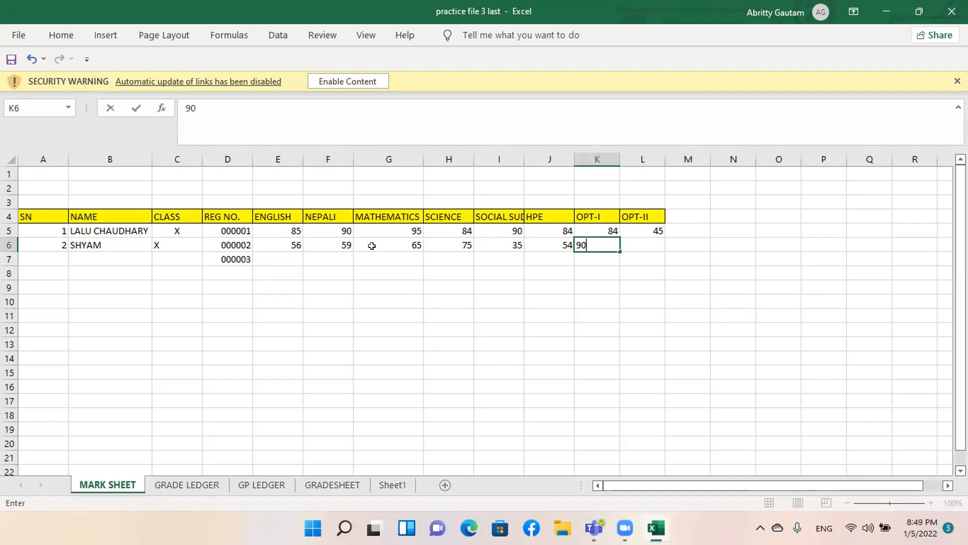
pyautogui.press('Tab')
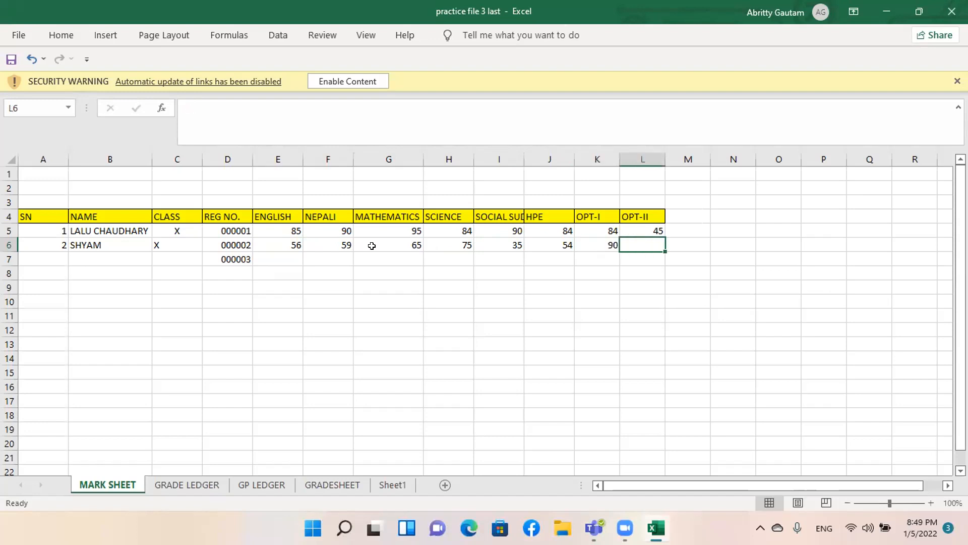
pyautogui.write('60')
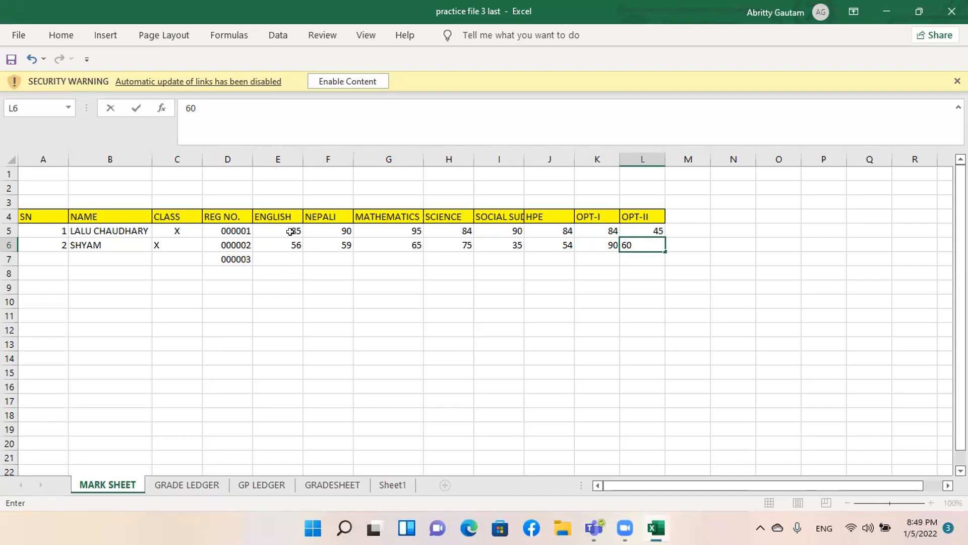
# Enter marks for the third record in row 7 from ENGLISH to OPT-II: 50, 65, 60, 80, 85, 45, 95 and 65
pyautogui.click(279, 257)
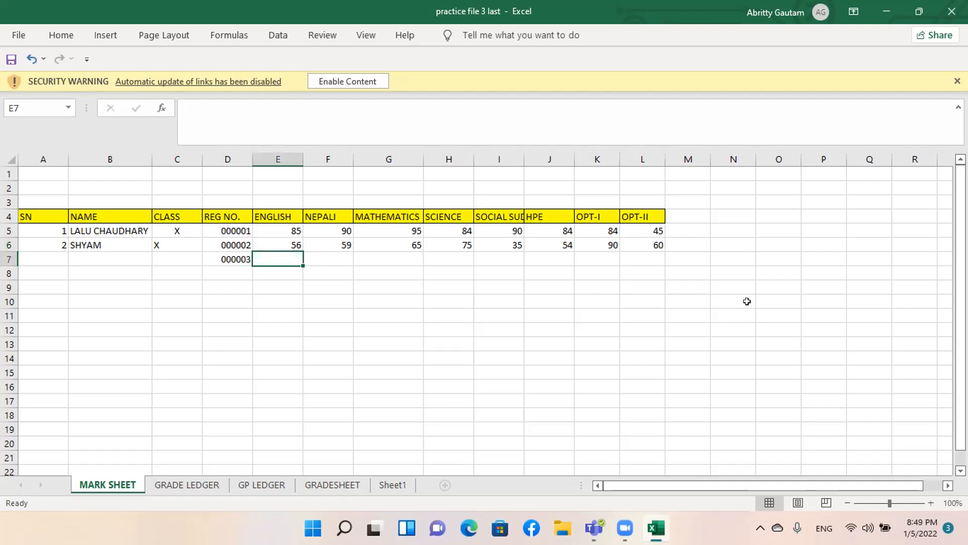
pyautogui.write('50')
pyautogui.press('Tab')
pyautogui.write('65')
pyautogui.press('Tab')
pyautogui.write('60')
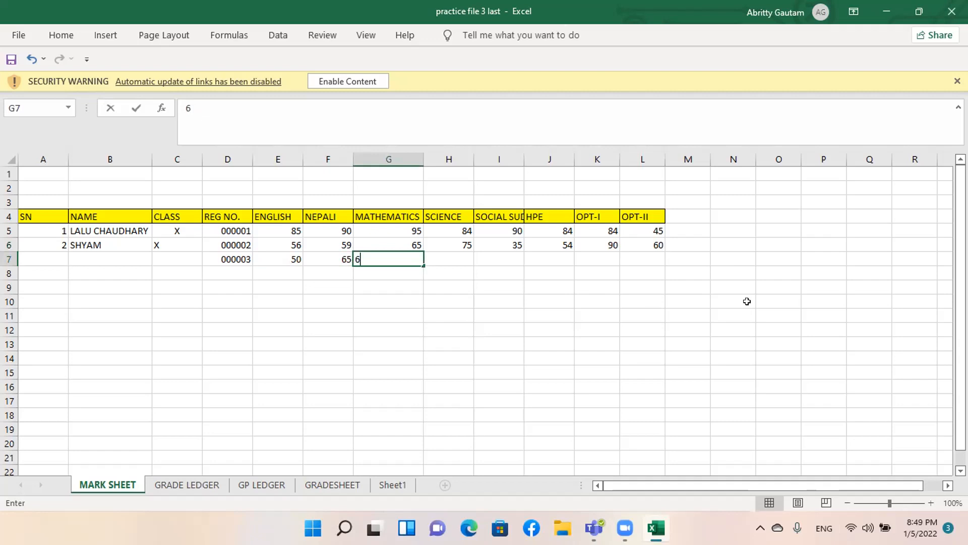
pyautogui.press('Tab')
pyautogui.write('80')
pyautogui.press('Tab')
pyautogui.write('85')
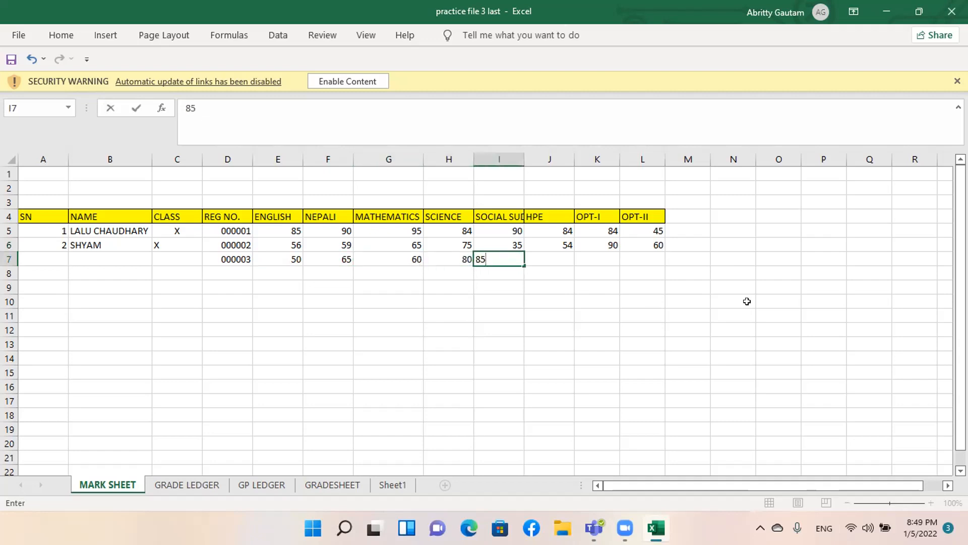
pyautogui.press('Tab')
pyautogui.write('45')
pyautogui.press('Tab')
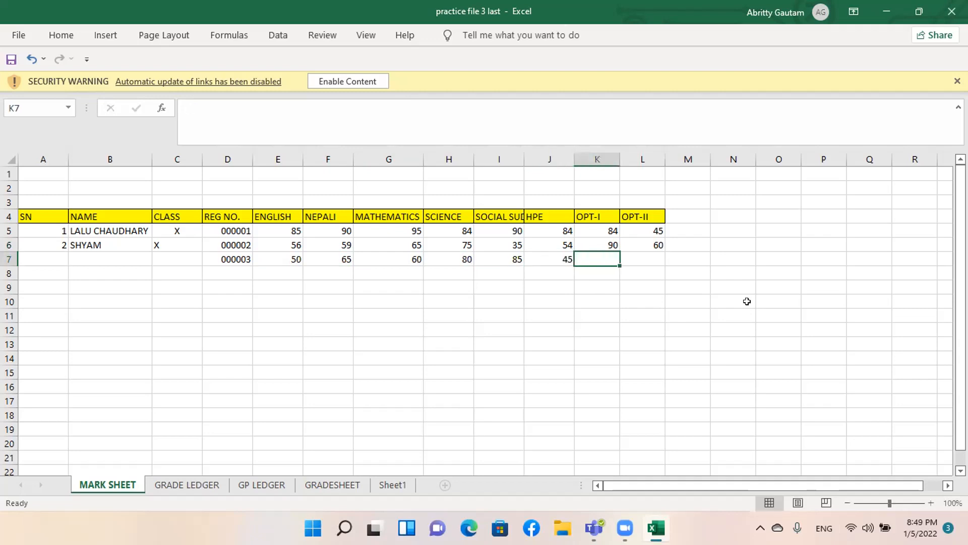
pyautogui.write('95')
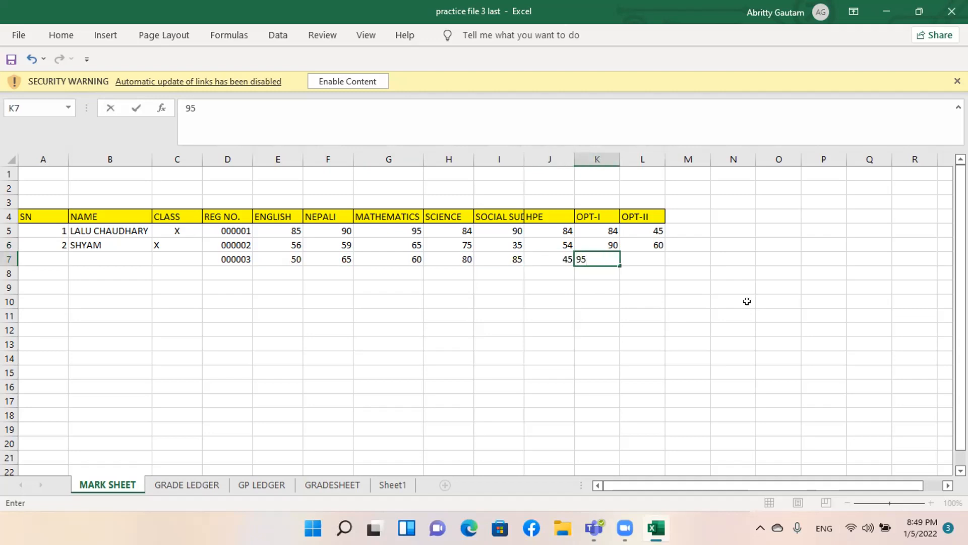
pyautogui.press('Tab')
pyautogui.write('65')
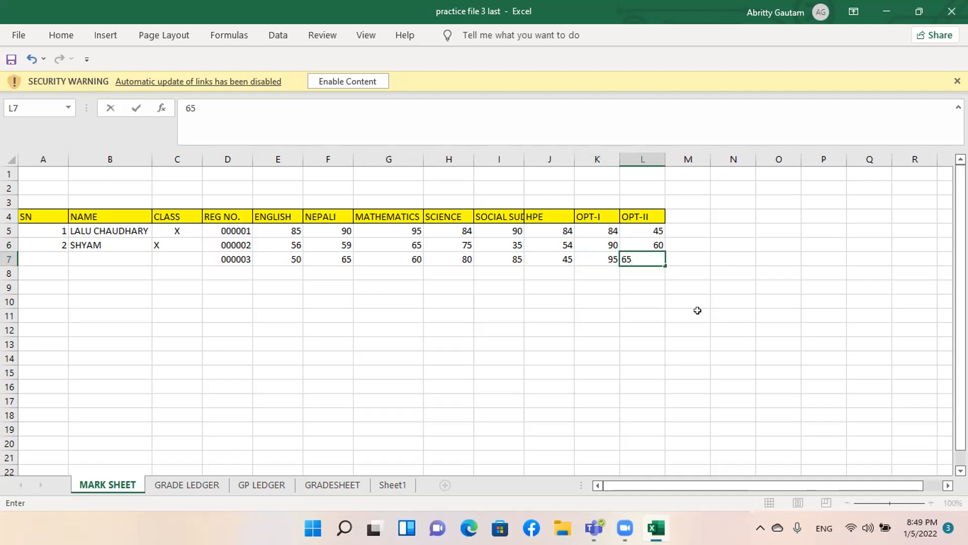
# Fill the SN value from A6 down to A7 as a series
pyautogui.click(54, 242)
pyautogui.moveTo(64, 250); pyautogui.dragTo(66, 259)
pyautogui.click(80, 274)
pyautogui.click(98, 306)
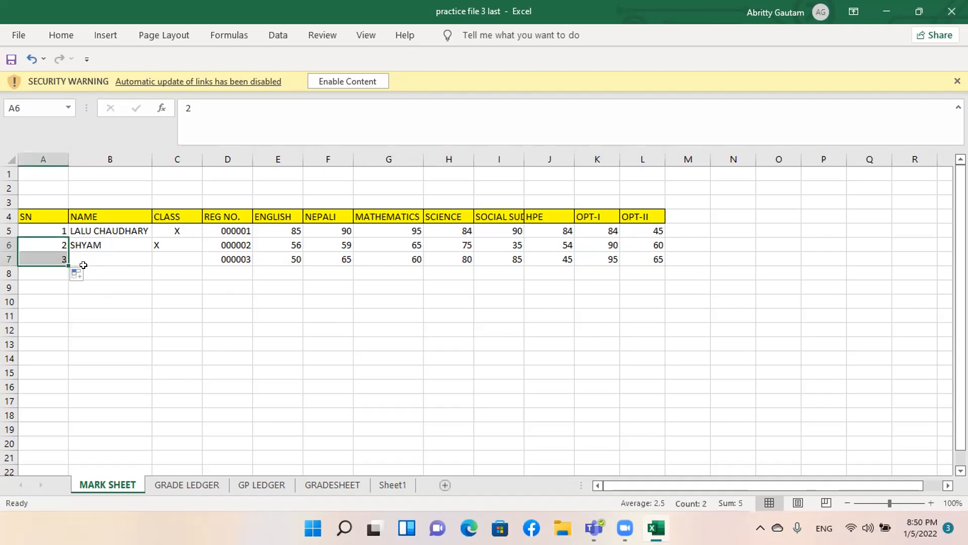
# Complete the third record in row 7 with the student's name in B7 and class X in C7
pyautogui.click(82, 258)
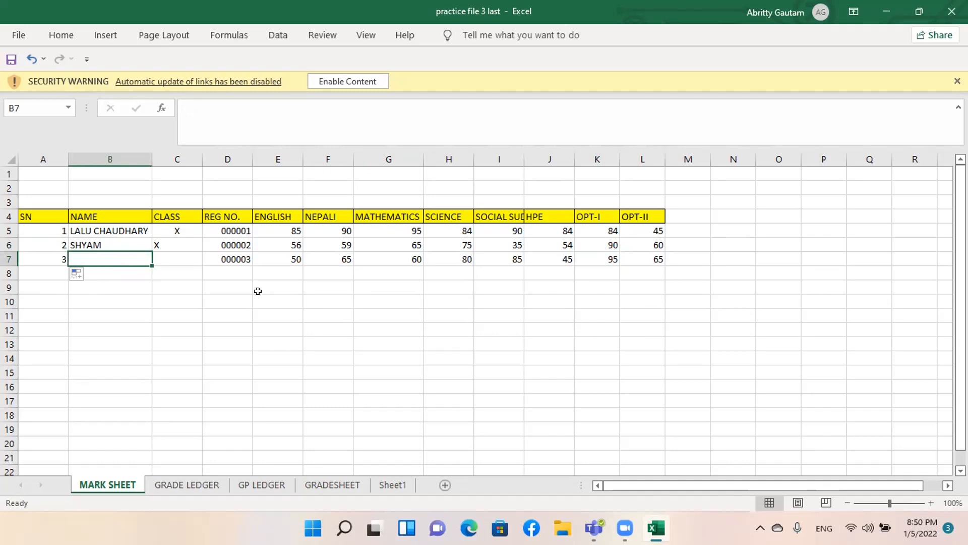
pyautogui.write('RA')
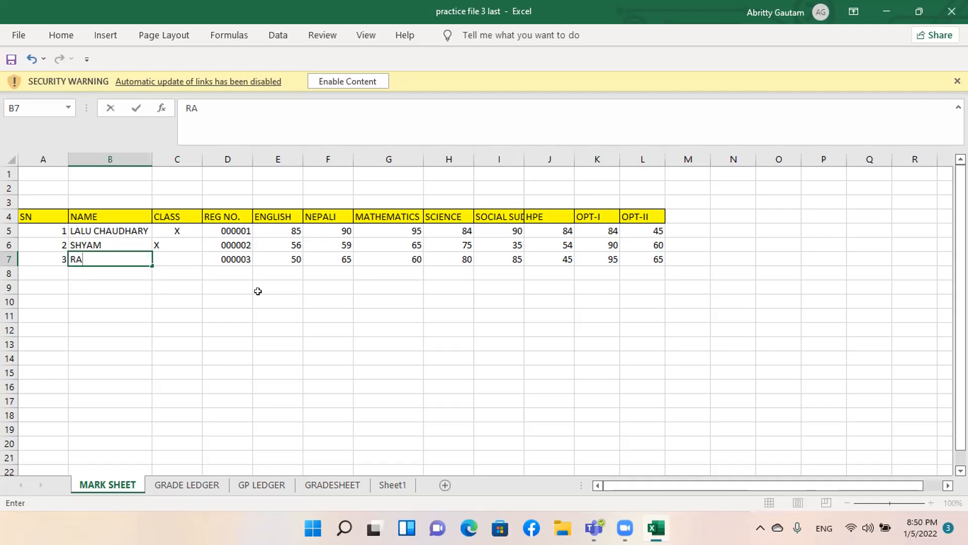
pyautogui.write('M')
pyautogui.click(177, 242)
pyautogui.moveTo(202, 251)
pyautogui.mouseDown()
pyautogui.moveTo(207, 277)
pyautogui.moveTo(204, 269)
pyautogui.mouseUp()
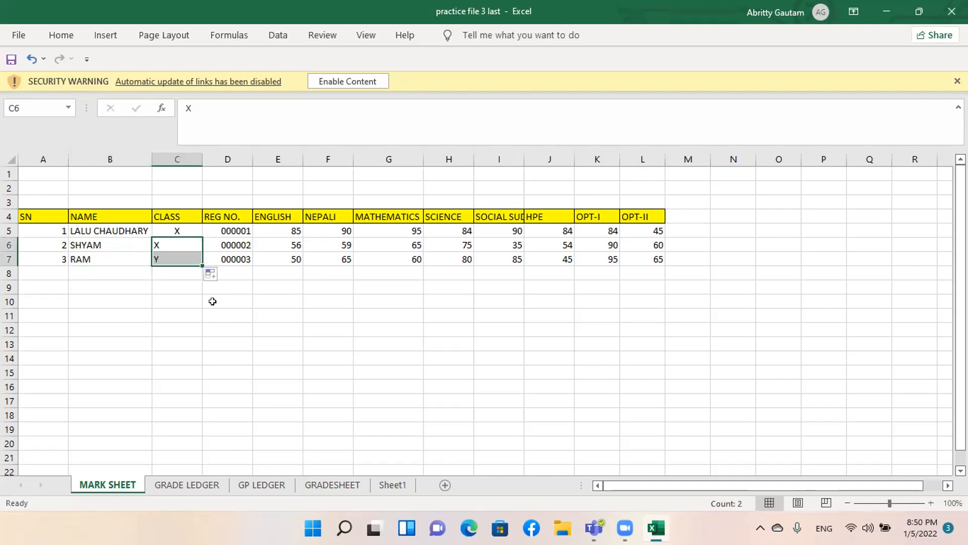
pyautogui.click(169, 255)
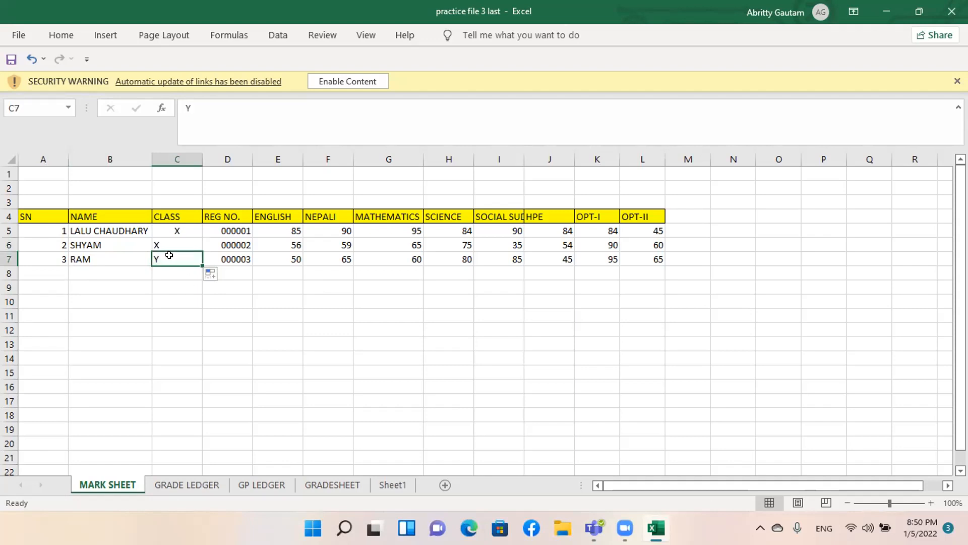
pyautogui.press('BackSpace')
pyautogui.write('X')
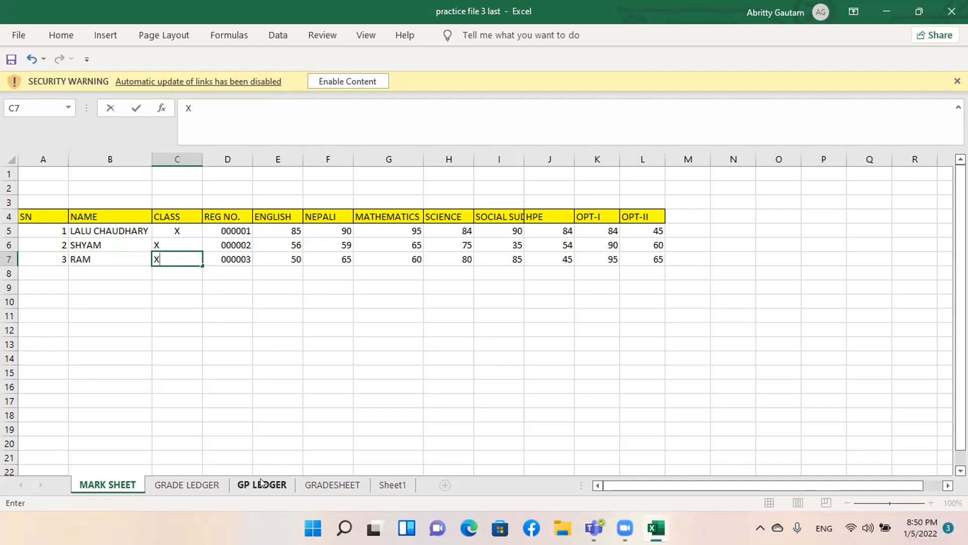
# On Sheet1, fill the row 4 links and grade formulas from A4:L4 down to row 14
pyautogui.click(391, 486)
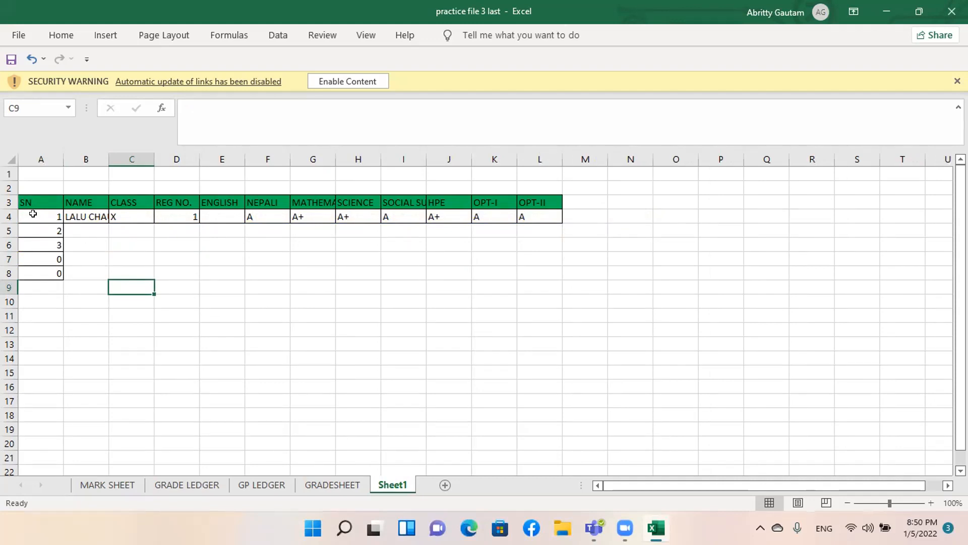
pyautogui.moveTo(33, 214); pyautogui.dragTo(537, 212)
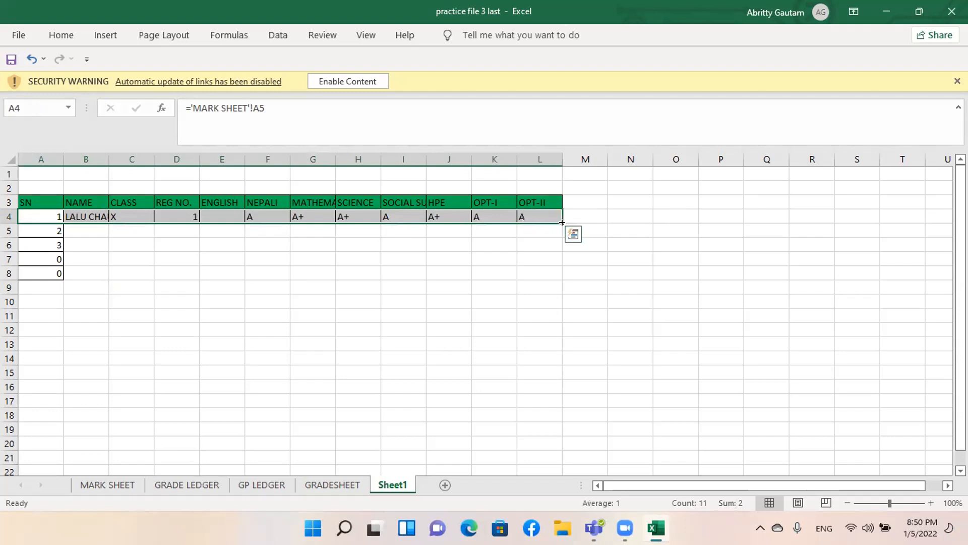
pyautogui.moveTo(562, 220); pyautogui.dragTo(563, 247)
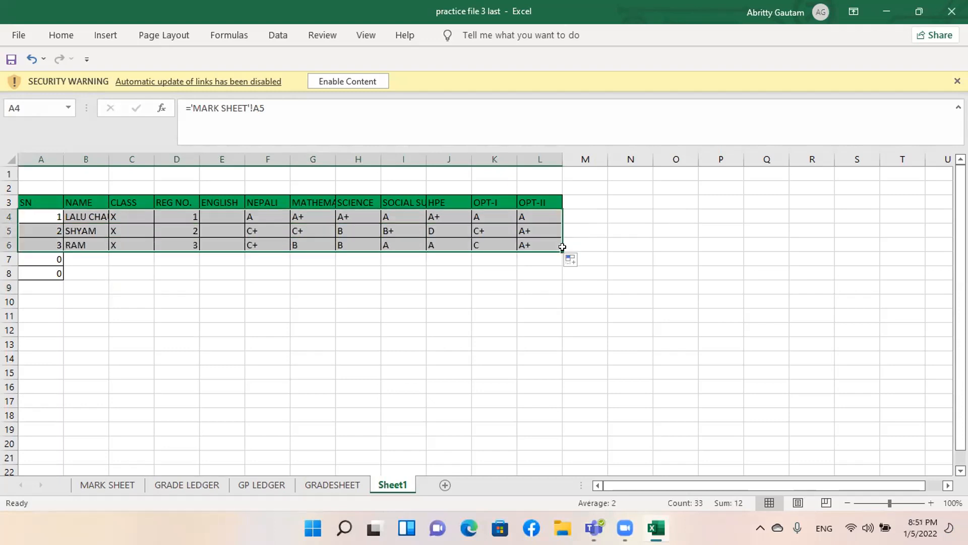
pyautogui.moveTo(561, 250); pyautogui.dragTo(563, 356)
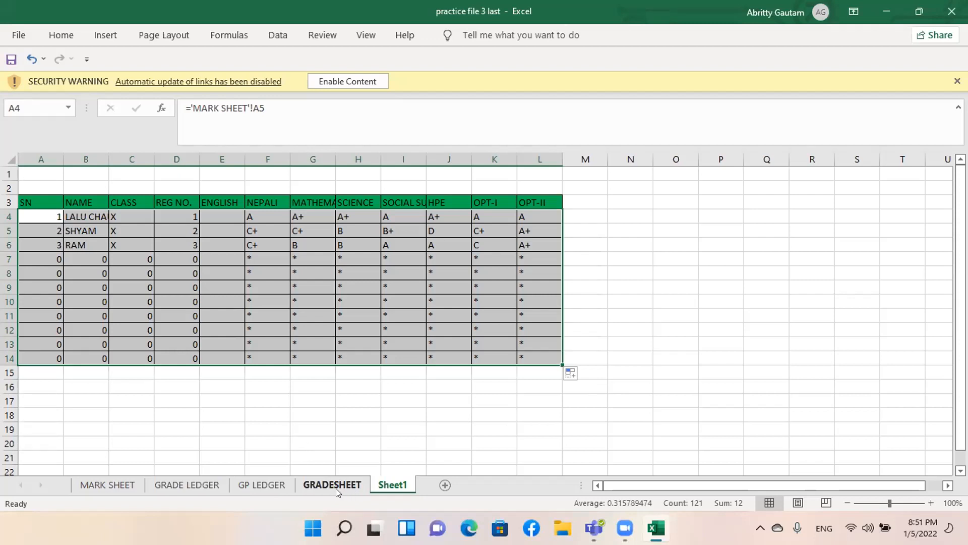
# On GP LEDGER, clear the grade point and GPA formulas in row 5 from ENGLISH to GPA (E5:M5)
pyautogui.click(268, 483)
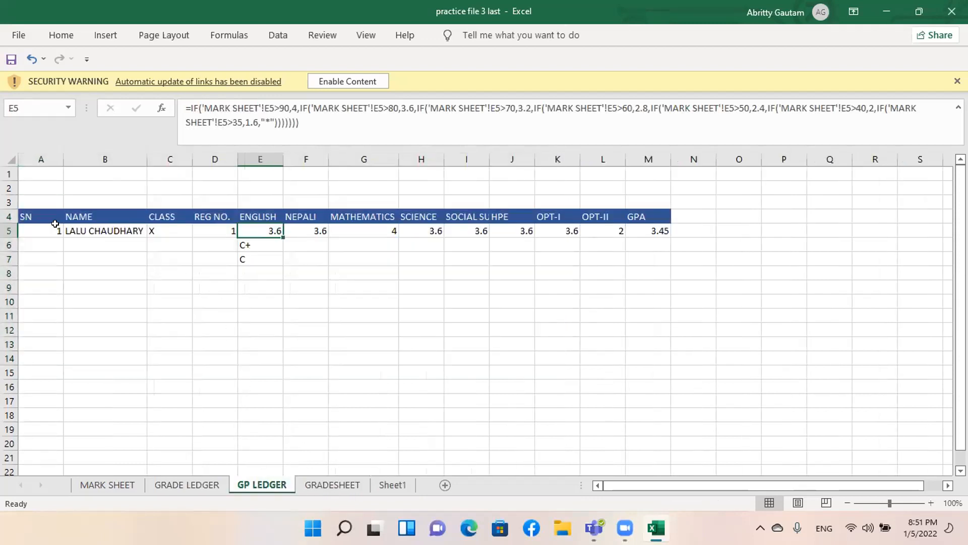
pyautogui.click(51, 223)
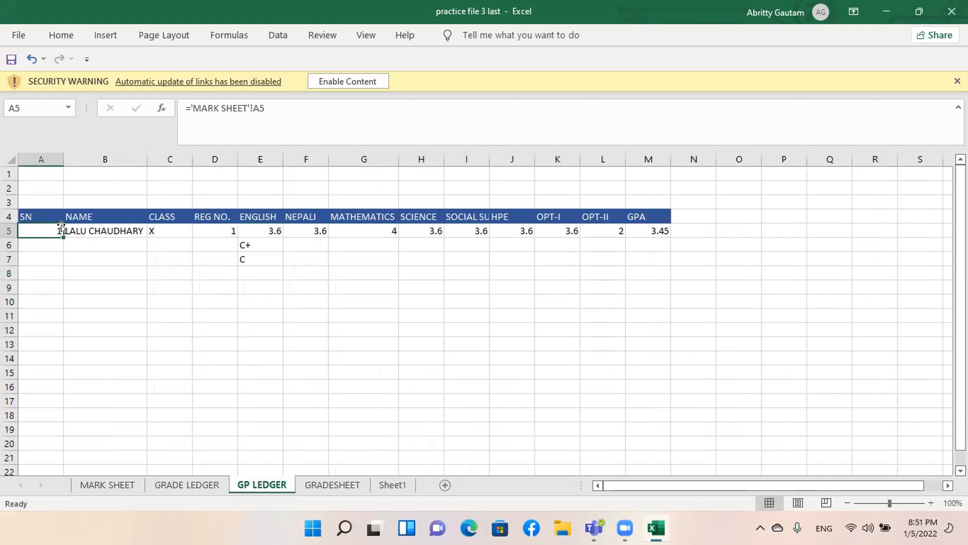
pyautogui.moveTo(52, 224); pyautogui.dragTo(634, 236)
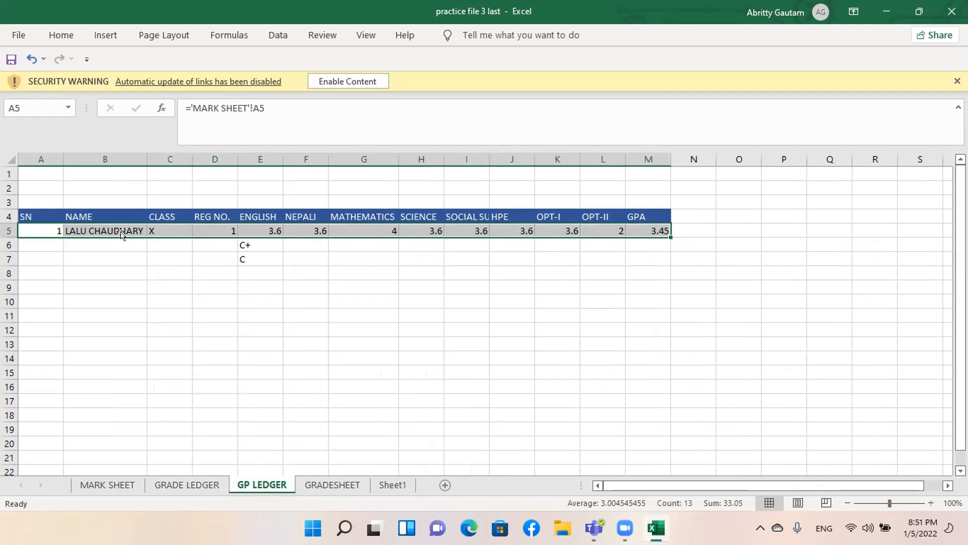
pyautogui.click(266, 228)
pyautogui.moveTo(267, 225); pyautogui.dragTo(652, 222)
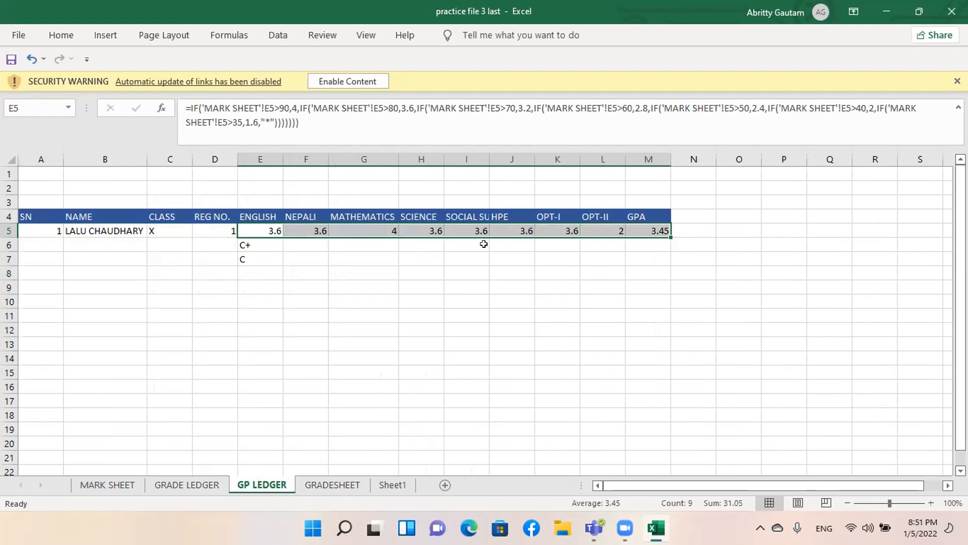
pyautogui.press('Delete')
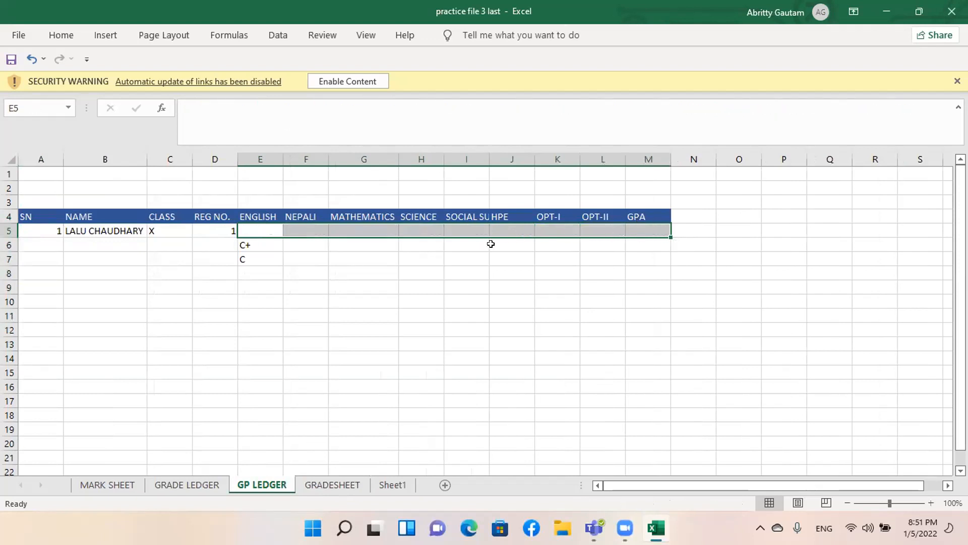
# Clear the leftover letter-grade formulas in E6:E7 of the ENGLISH column
pyautogui.click(246, 238)
pyautogui.moveTo(254, 240); pyautogui.dragTo(255, 258)
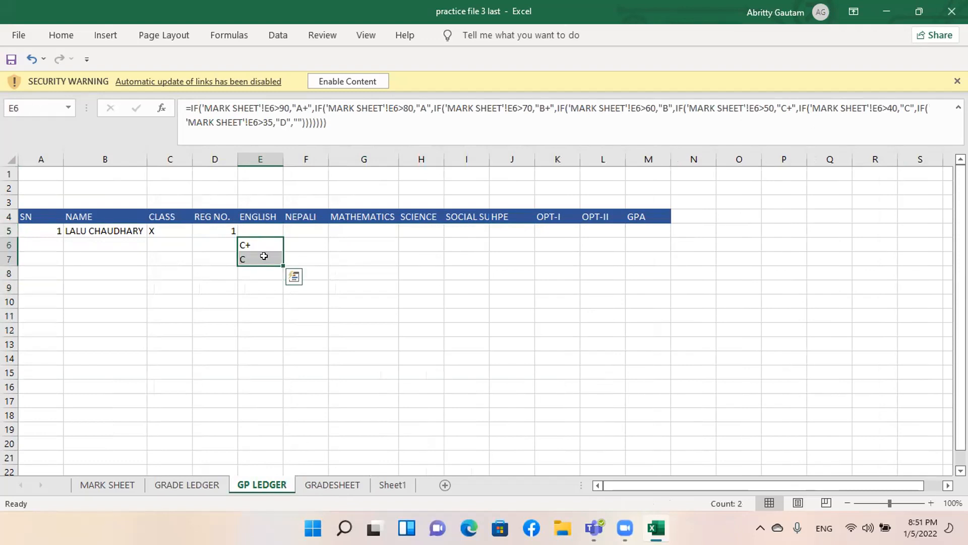
pyautogui.press('Delete')
# In GP LEDGER cell E5, begin the English grade point formula =IF('MARK SHEET'!E5>=90,4, with the mark linked from MARK SHEET
pyautogui.click(257, 231)
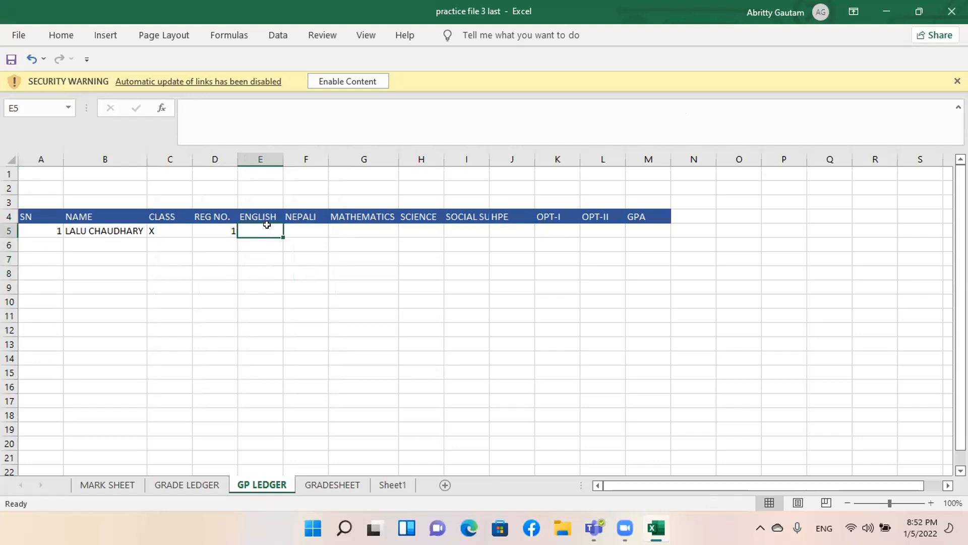
pyautogui.write('=')
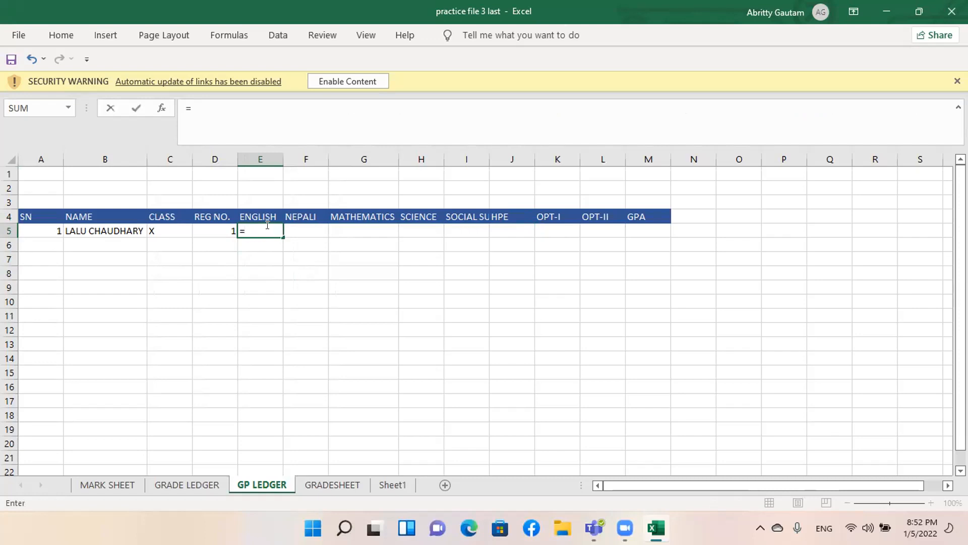
pyautogui.write('IF')
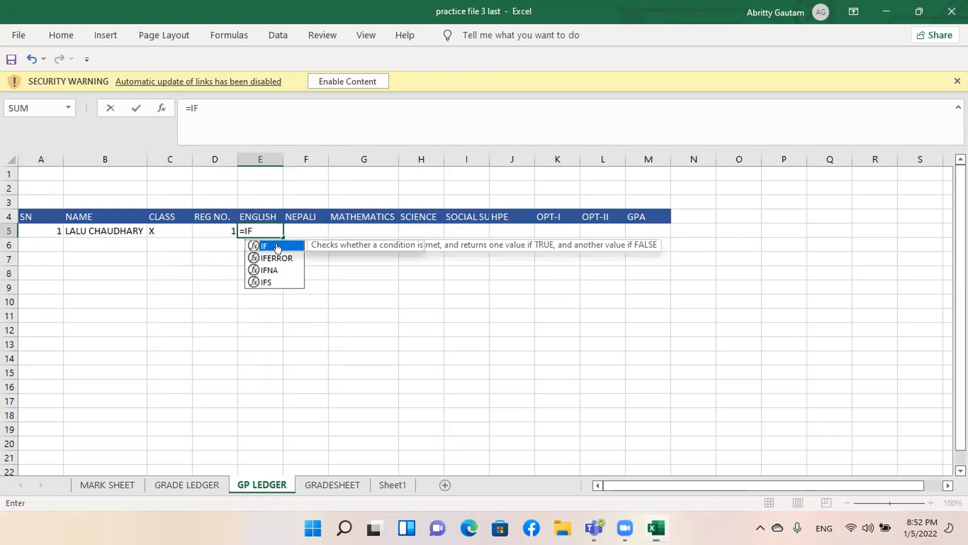
pyautogui.doubleClick(277, 244)
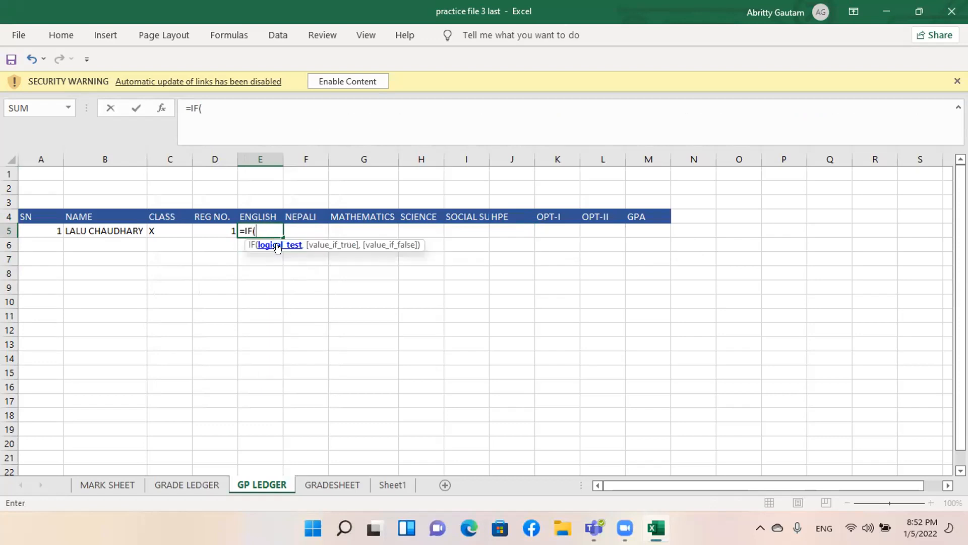
pyautogui.click(103, 485)
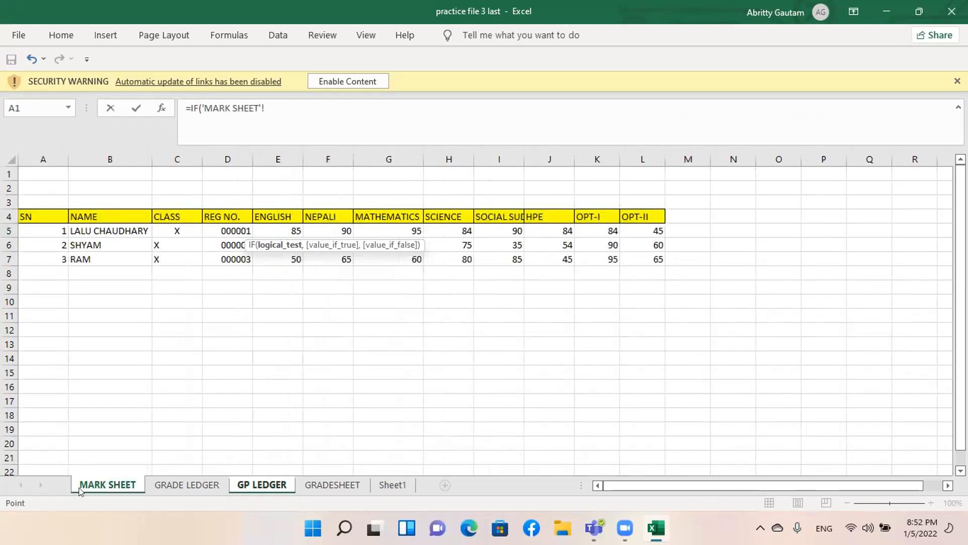
pyautogui.click(275, 223)
pyautogui.write('.')
pyautogui.write('90')
pyautogui.write(',')
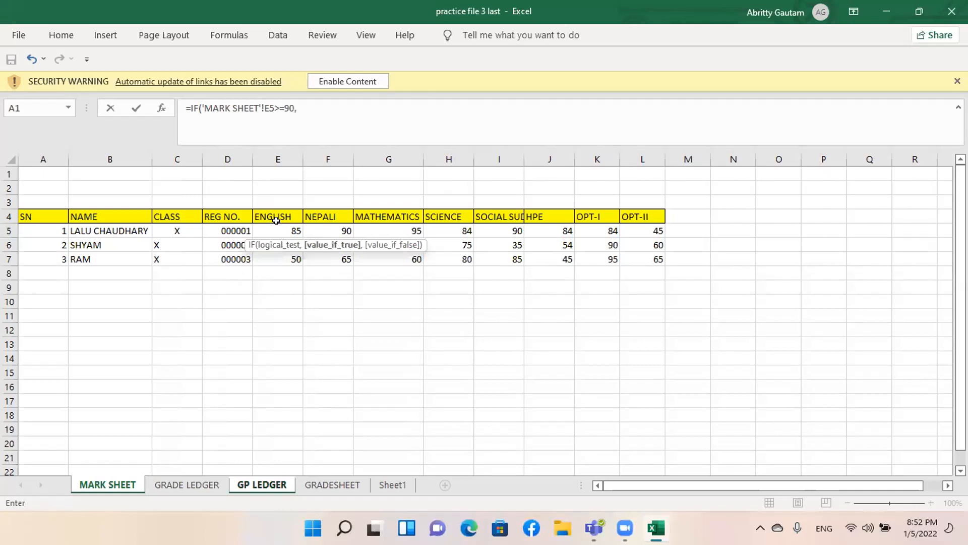
pyautogui.write('4,')
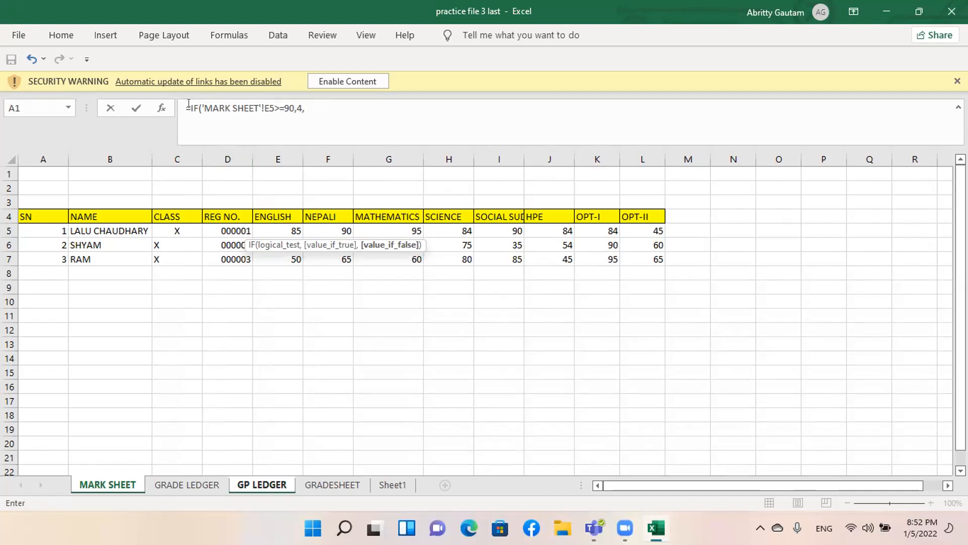
# Append seven copies of the clause IF('MARK SHEET'!E5>=90,4, to the end of the formula
pyautogui.moveTo(189, 104); pyautogui.dragTo(306, 109)
pyautogui.hotkey('ctrl', 'c')
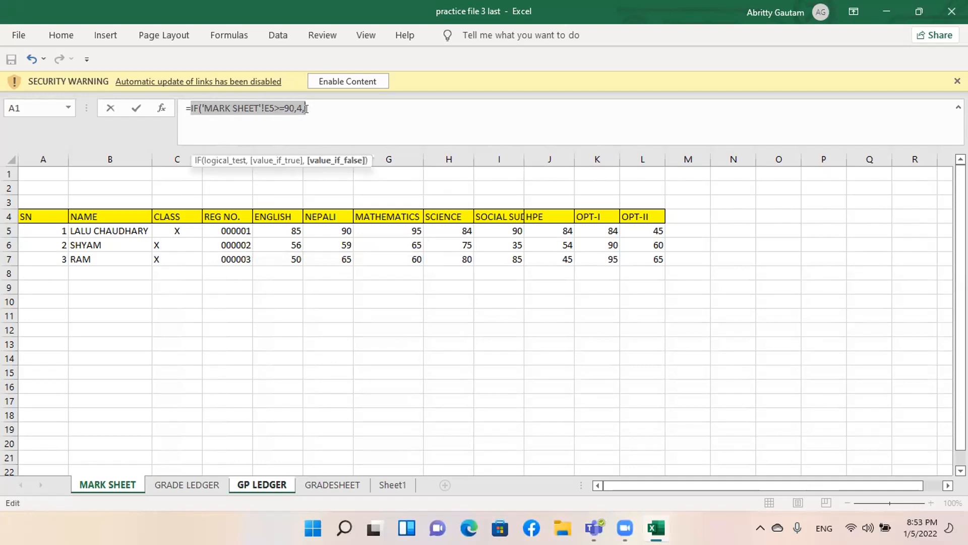
pyautogui.write('C')
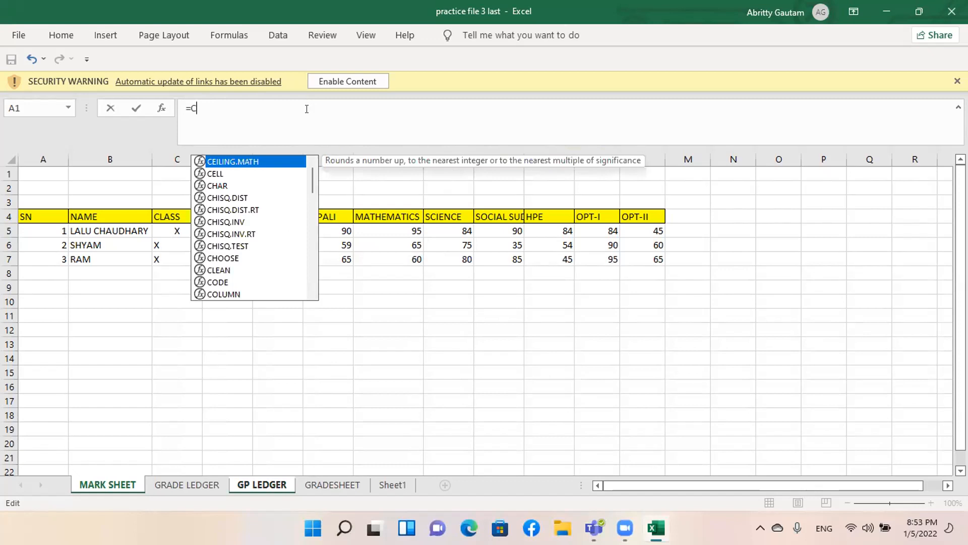
pyautogui.hotkey('ctrl', 'z')
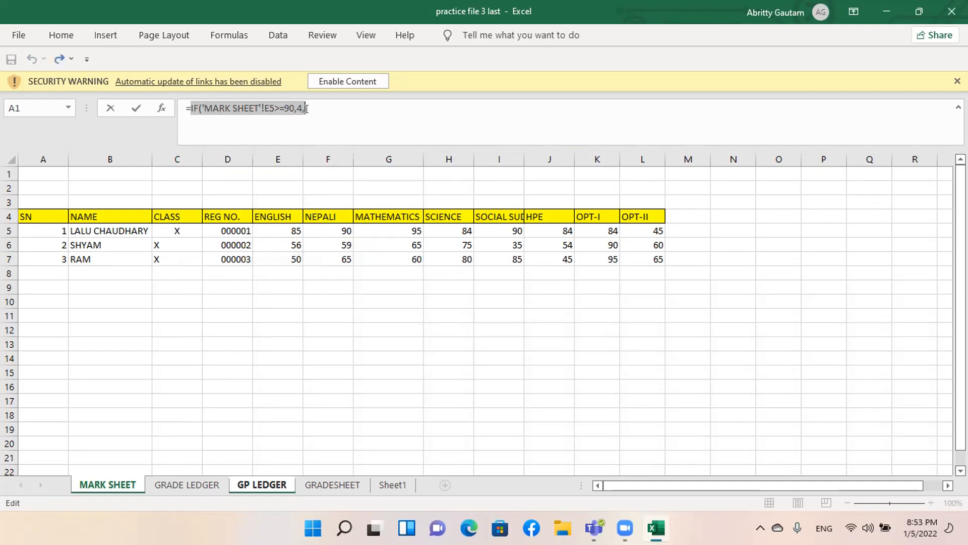
pyautogui.click(306, 108)
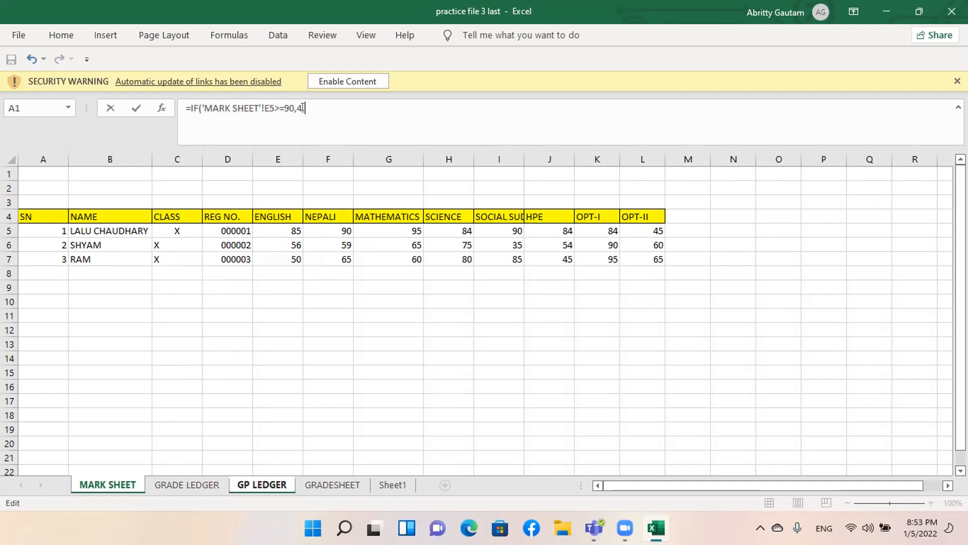
pyautogui.click(315, 103)
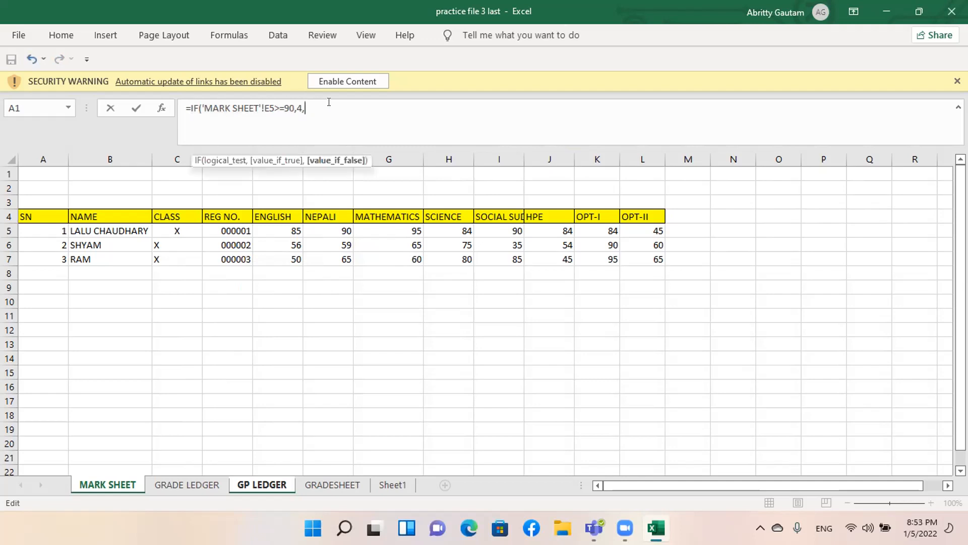
pyautogui.hotkey('ctrl', 'v')
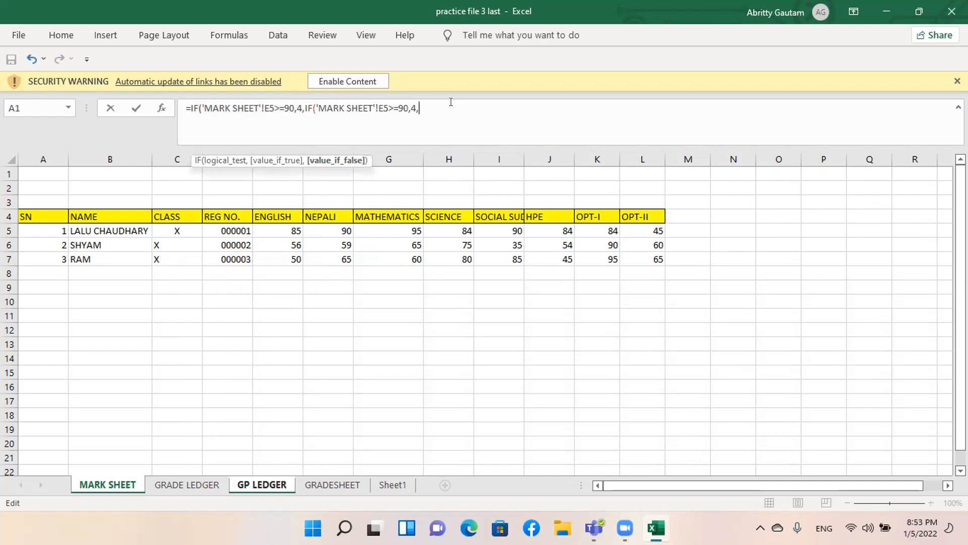
pyautogui.hotkey('ctrl', 'v')
pyautogui.hotkey('ctrl', 'v')
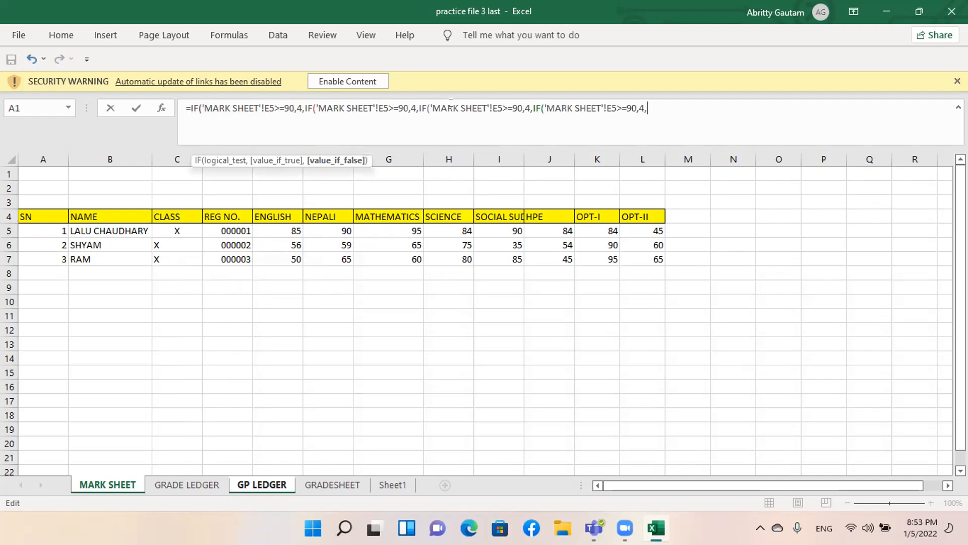
pyautogui.hotkey('ctrl', 'v')
pyautogui.hotkey('ctrl', 'v')
pyautogui.write('V')
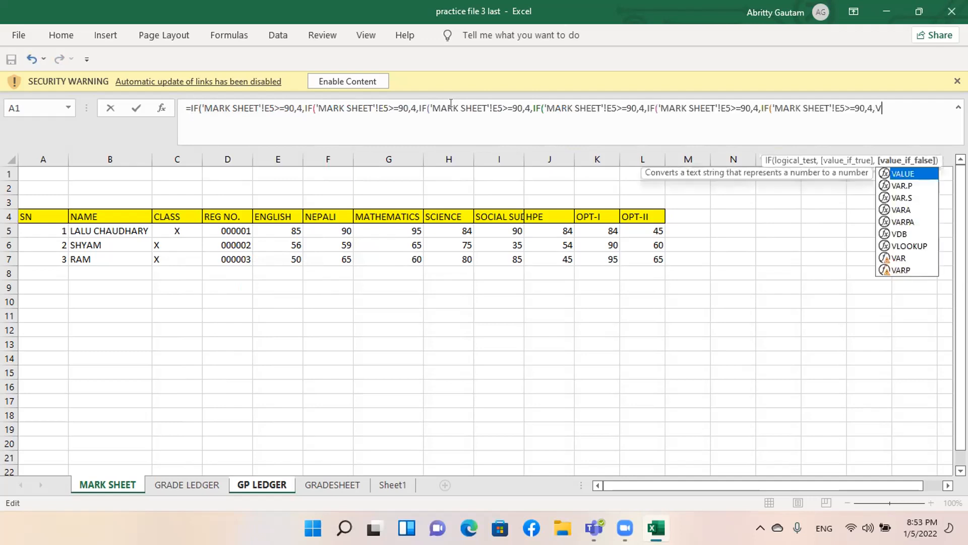
pyautogui.write('V')
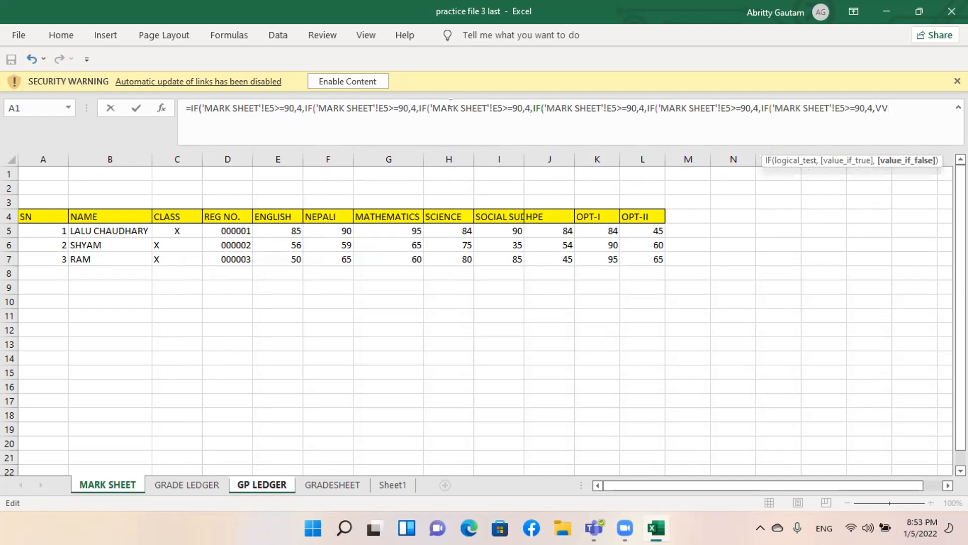
pyautogui.press('BackSpace')
pyautogui.press('BackSpace')
pyautogui.hotkey('ctrl', 'v')
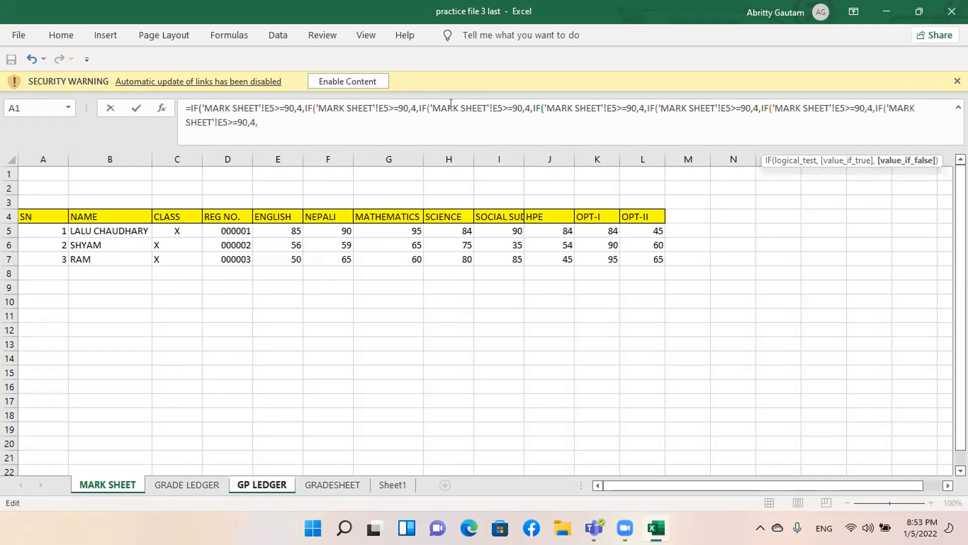
pyautogui.hotkey('ctrl', 'v')
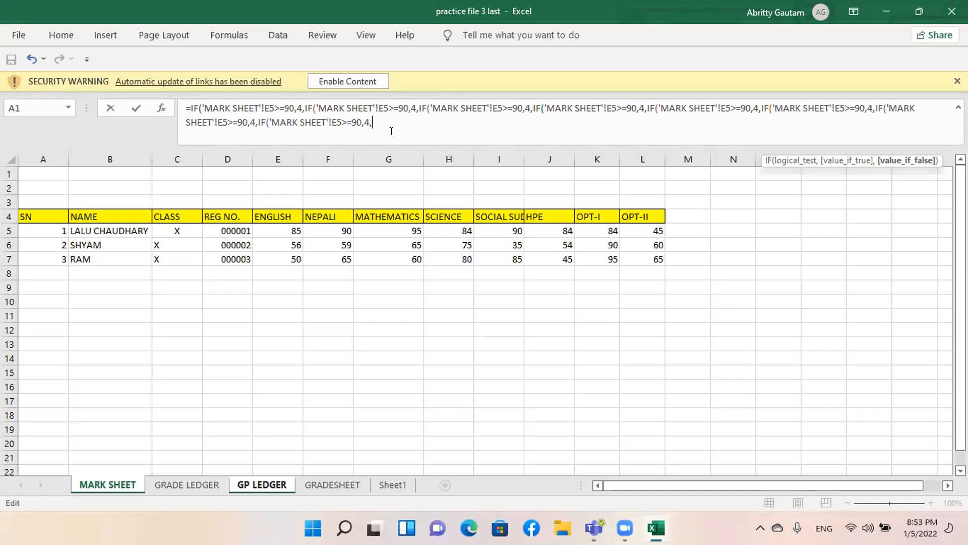
# Change the second IF clause to test for >=80 and return 3.6
pyautogui.click(284, 105)
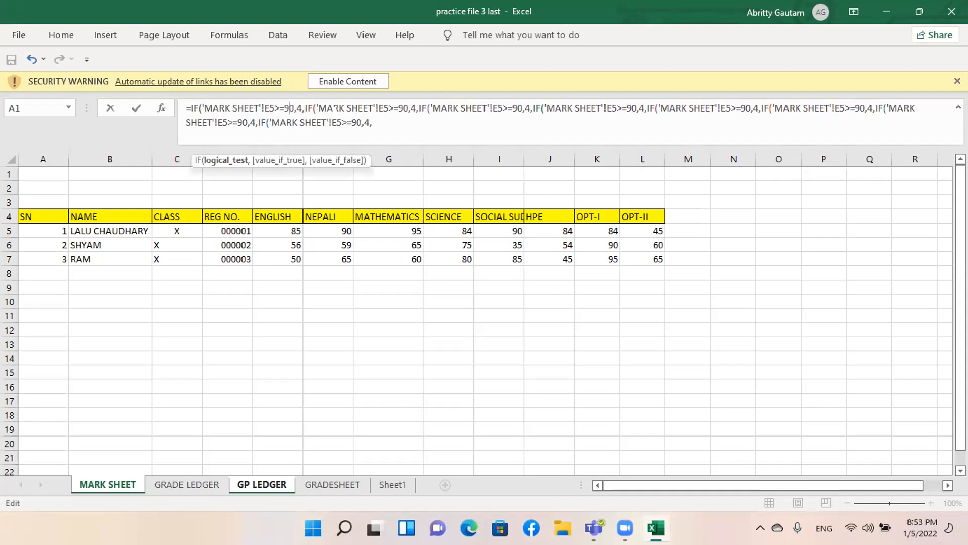
pyautogui.click(397, 105)
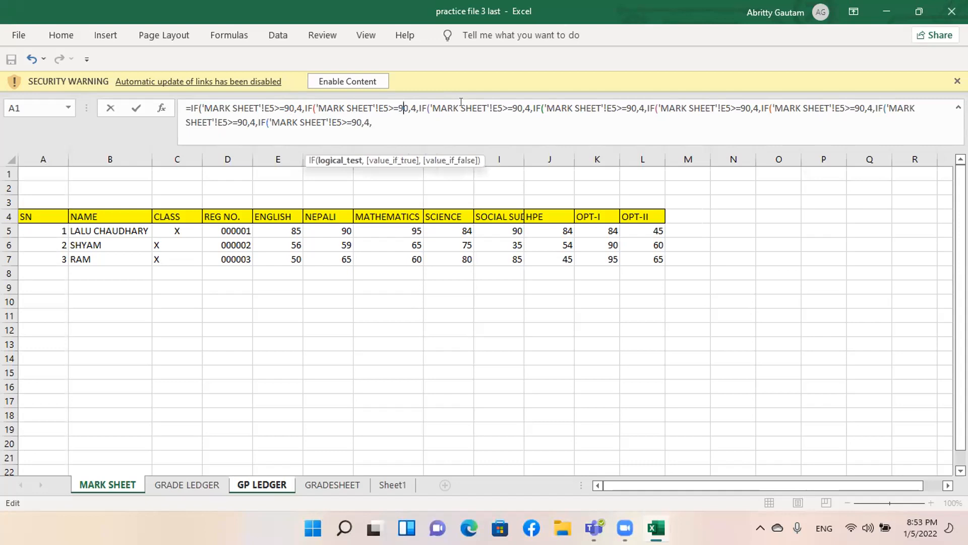
pyautogui.press('BackSpace')
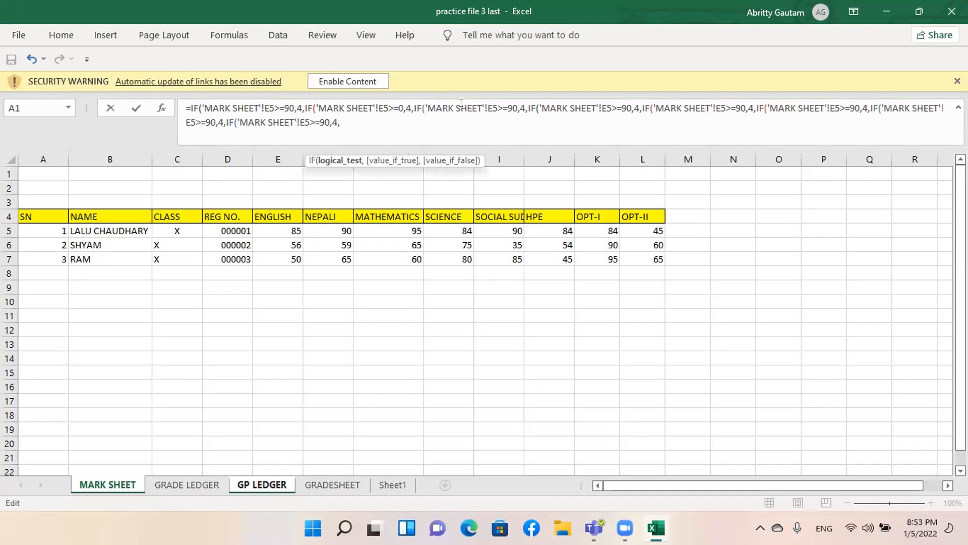
pyautogui.write('8')
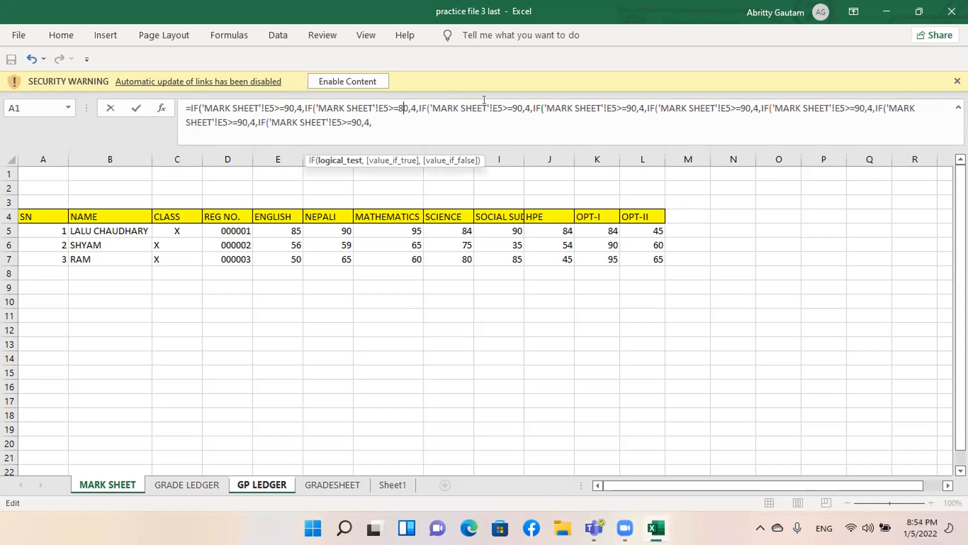
pyautogui.click(415, 103)
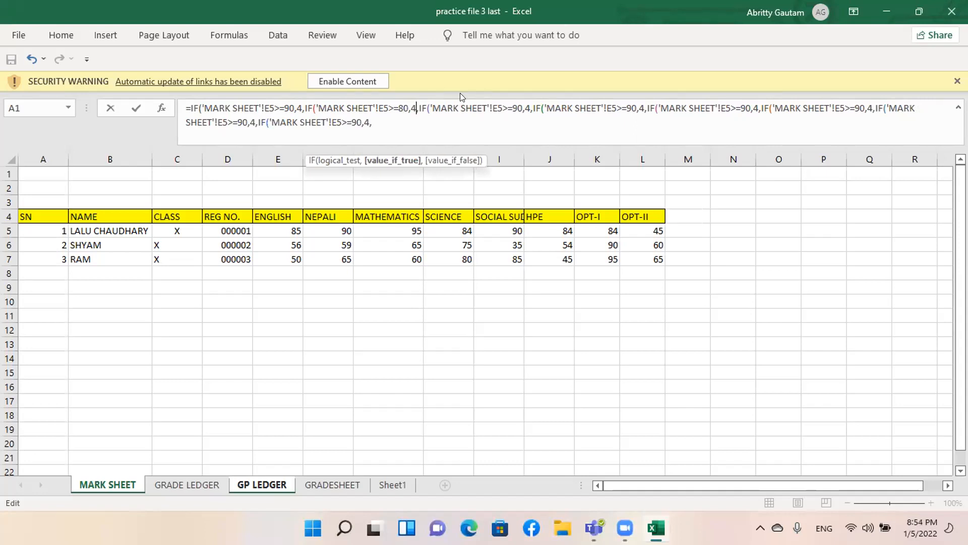
pyautogui.press('BackSpace')
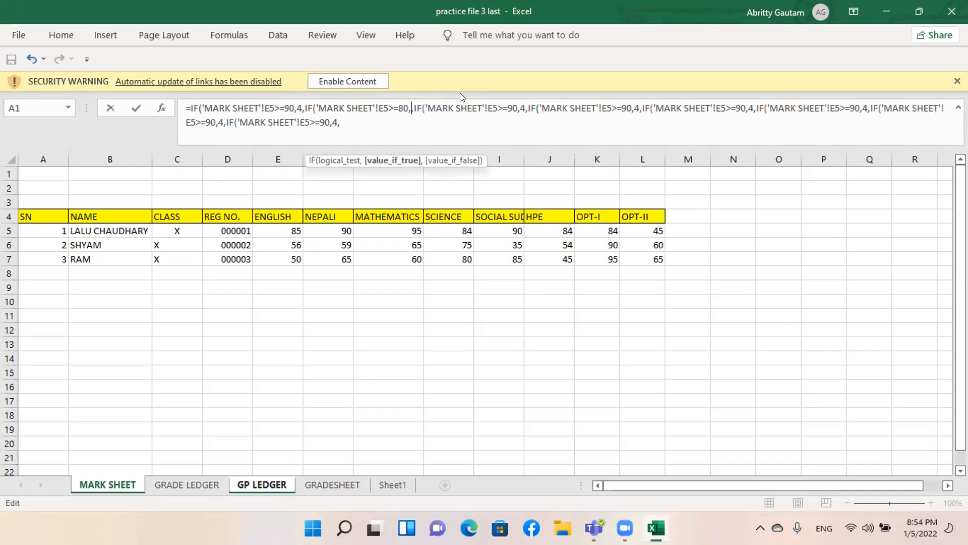
pyautogui.write('3')
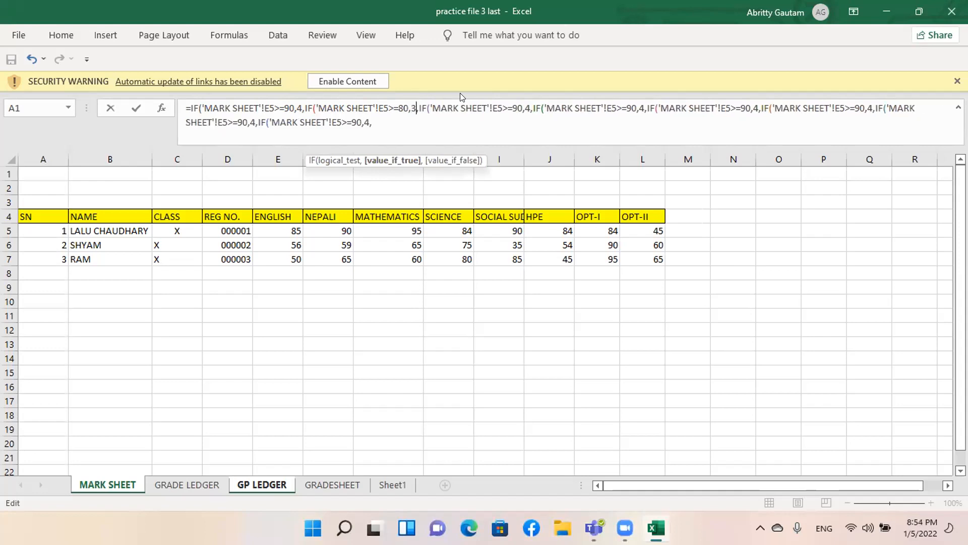
pyautogui.write('.')
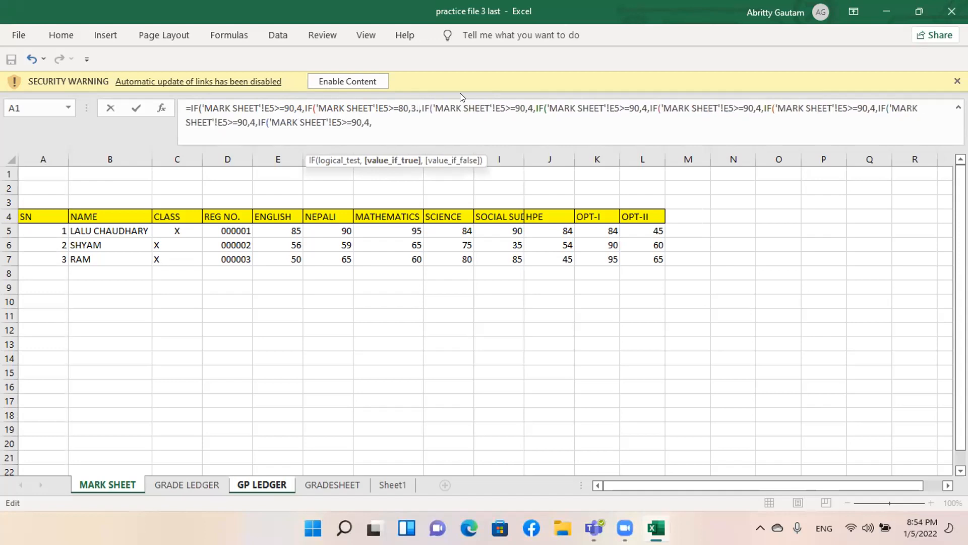
pyautogui.write('6')
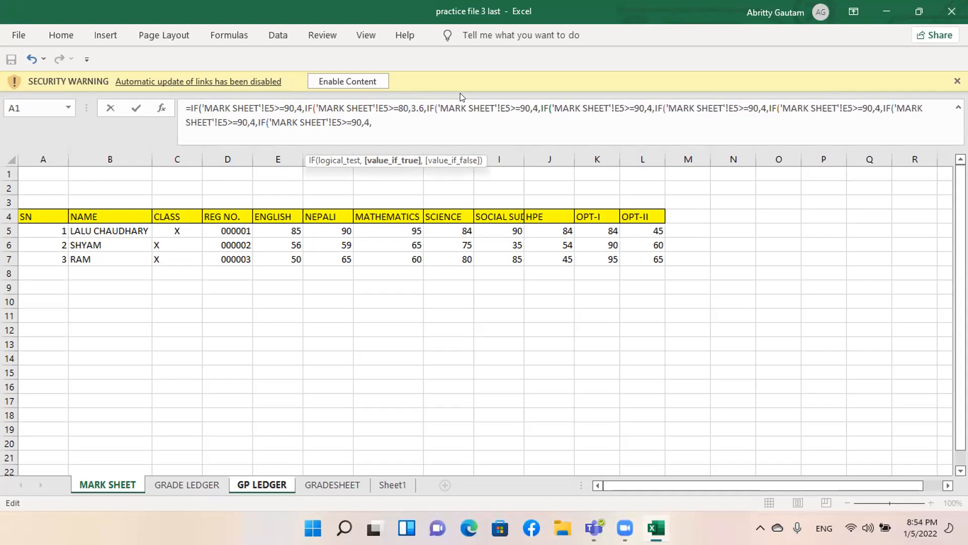
# Change the third IF clause to test for >=70 and return 3.4
pyautogui.click(519, 103)
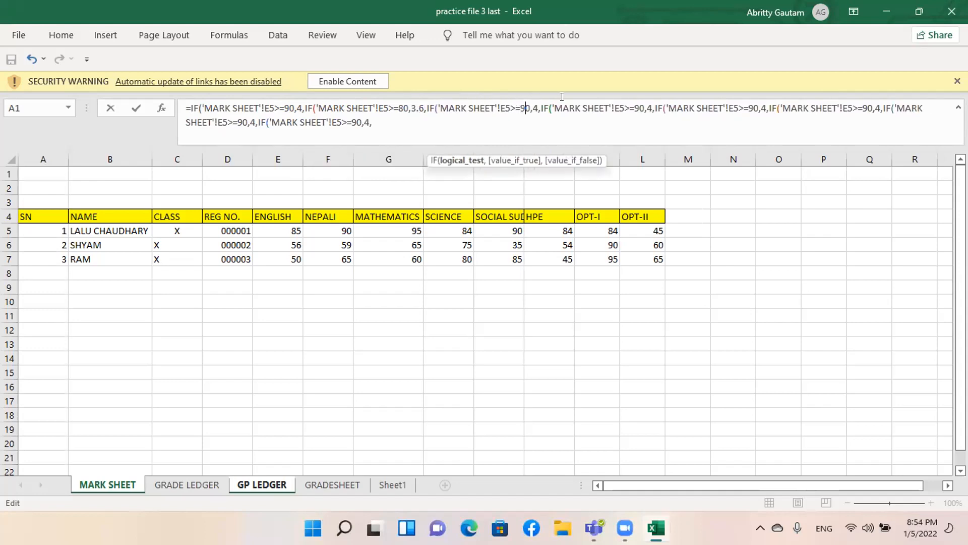
pyautogui.press('BackSpace')
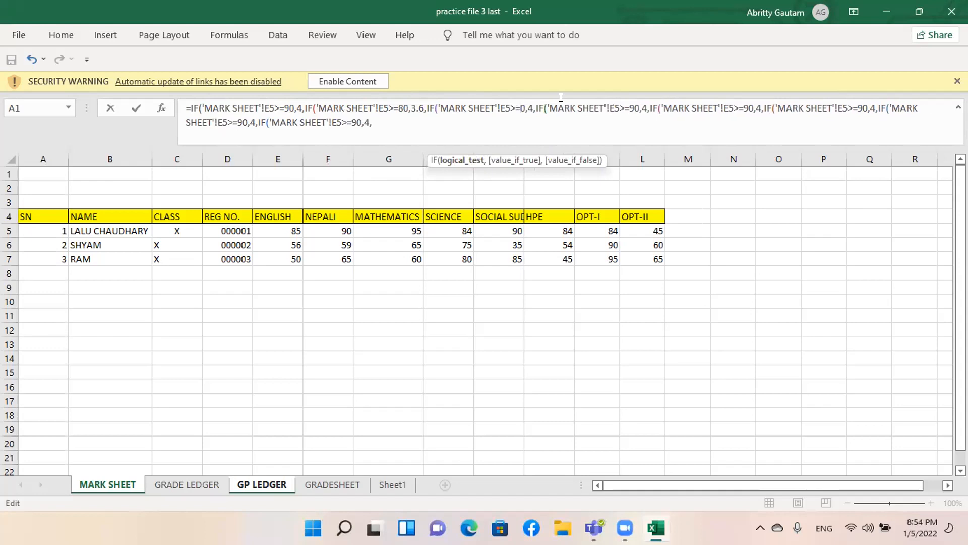
pyautogui.write('7')
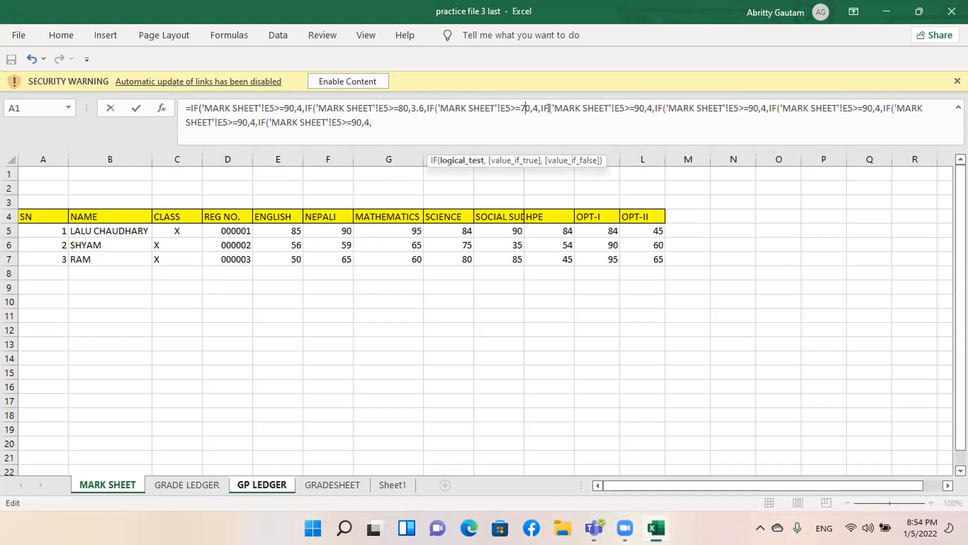
pyautogui.click(540, 106)
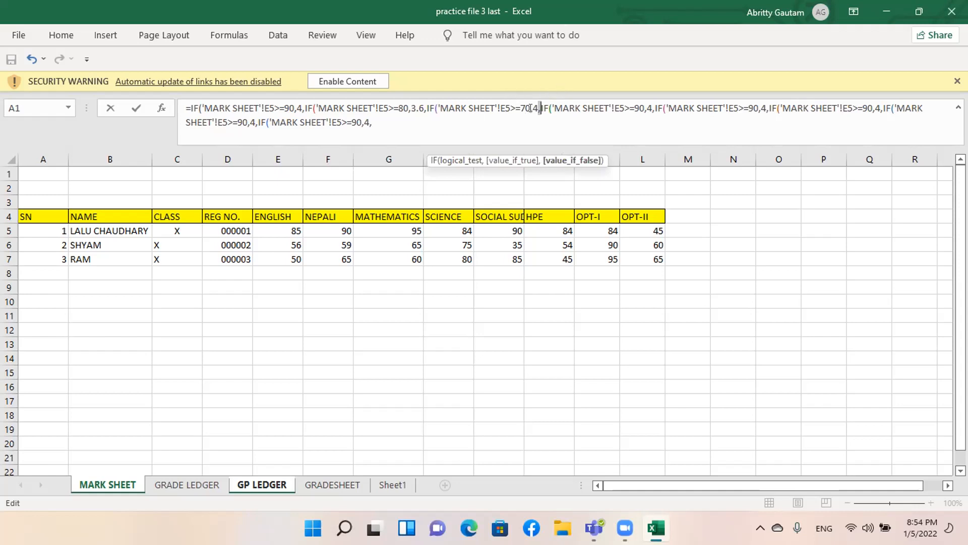
pyautogui.press('Left')
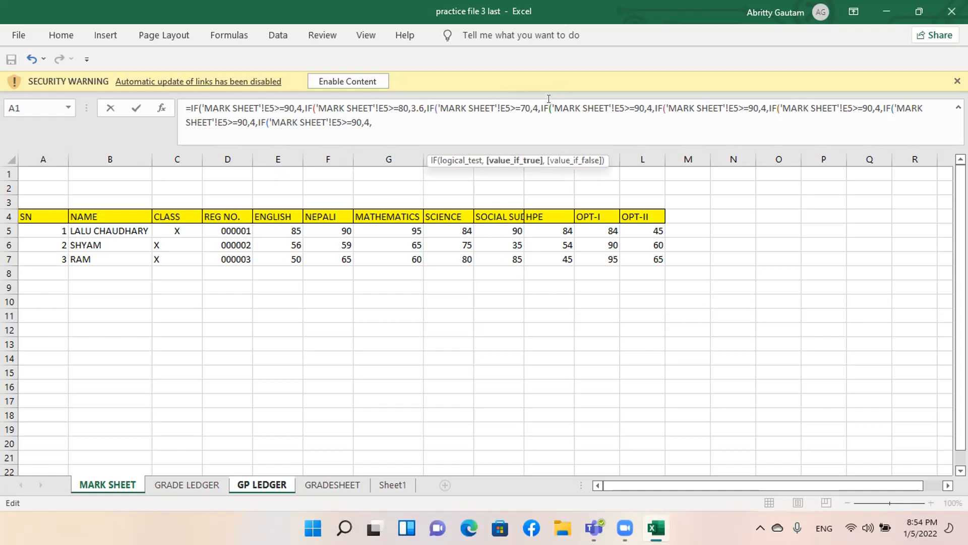
pyautogui.press('BackSpace')
pyautogui.write('3.4')
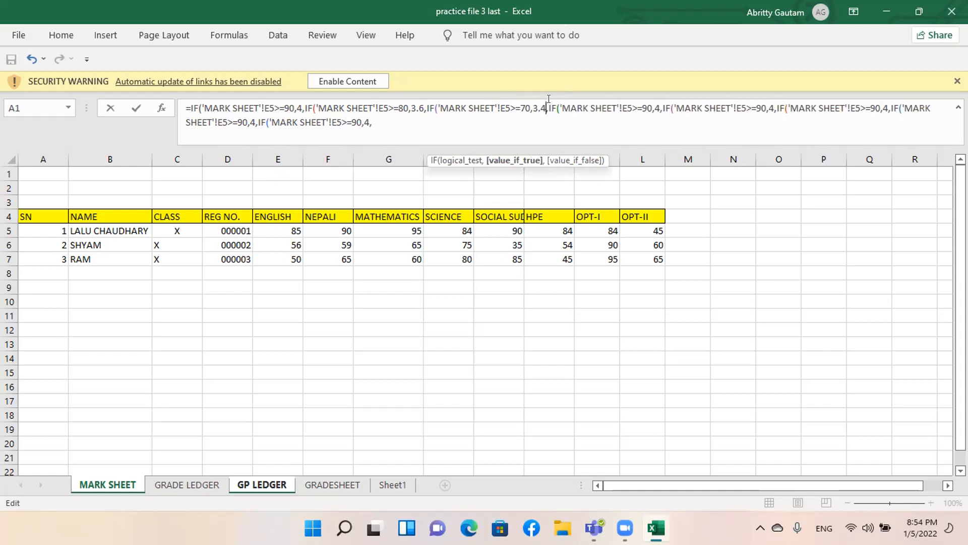
# Change the fourth IF clause to test for >=60 and return 3
pyautogui.click(644, 107)
pyautogui.press('BackSpace')
pyautogui.write('6')
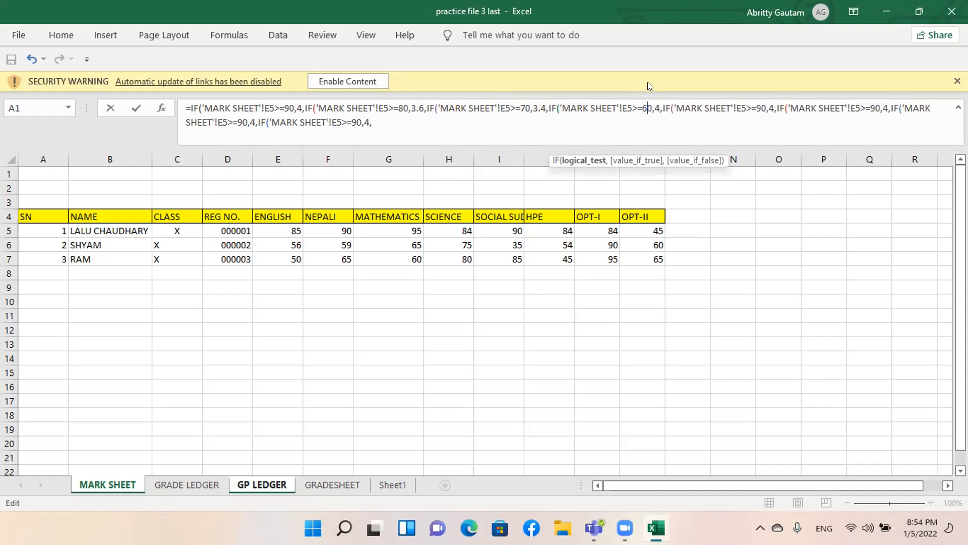
pyautogui.click(659, 108)
pyautogui.press('BackSpace')
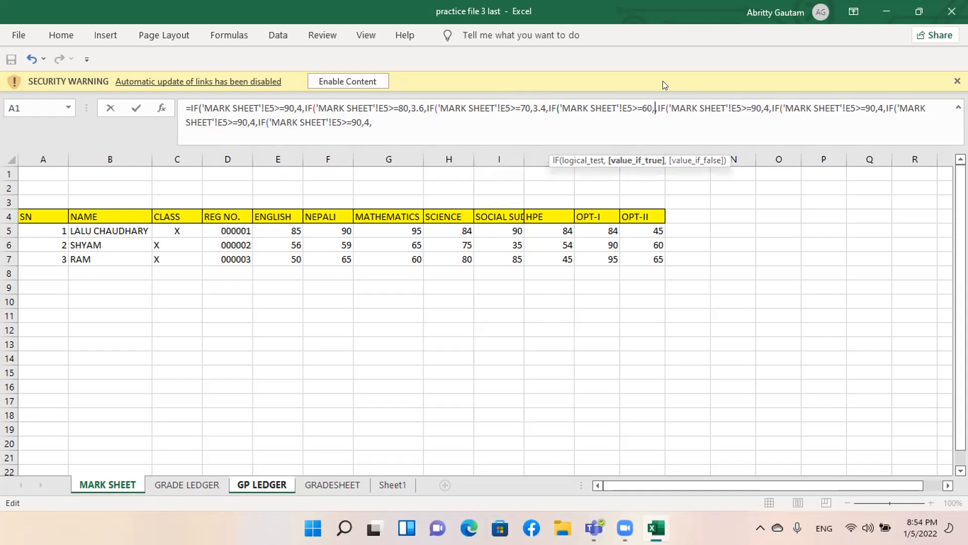
pyautogui.write('3')
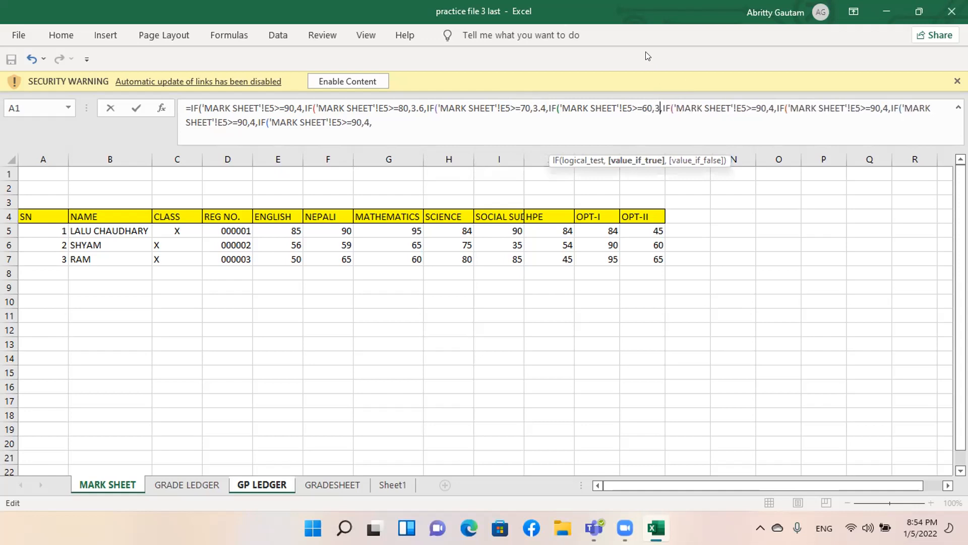
# Change the fifth IF clause's test to >=50
pyautogui.click(757, 101)
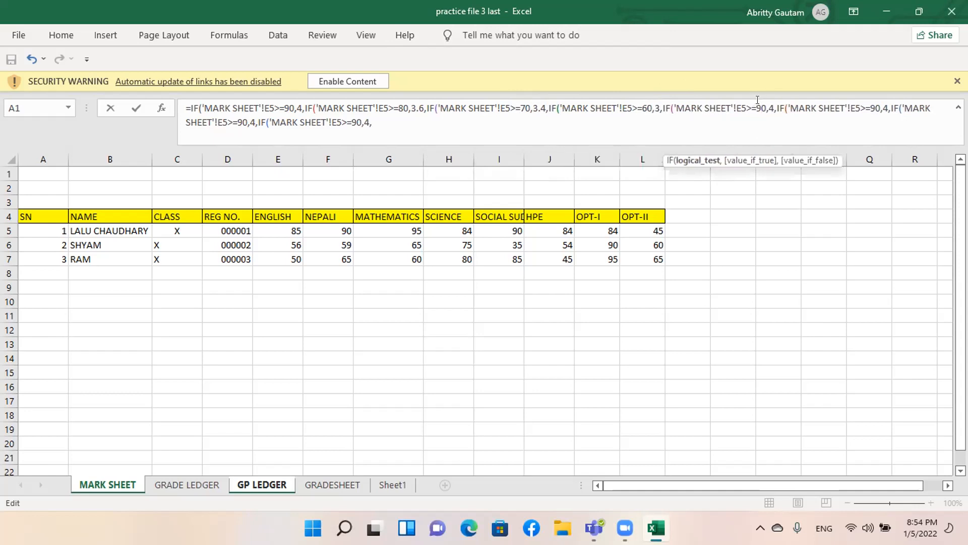
pyautogui.press('BackSpace')
pyautogui.write('5')
pyautogui.click(778, 106)
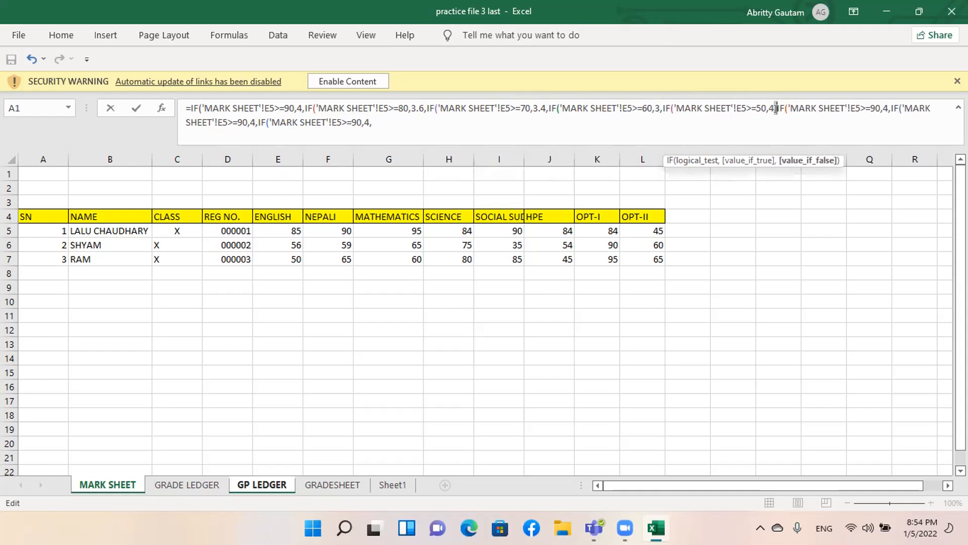
pyautogui.click(773, 107)
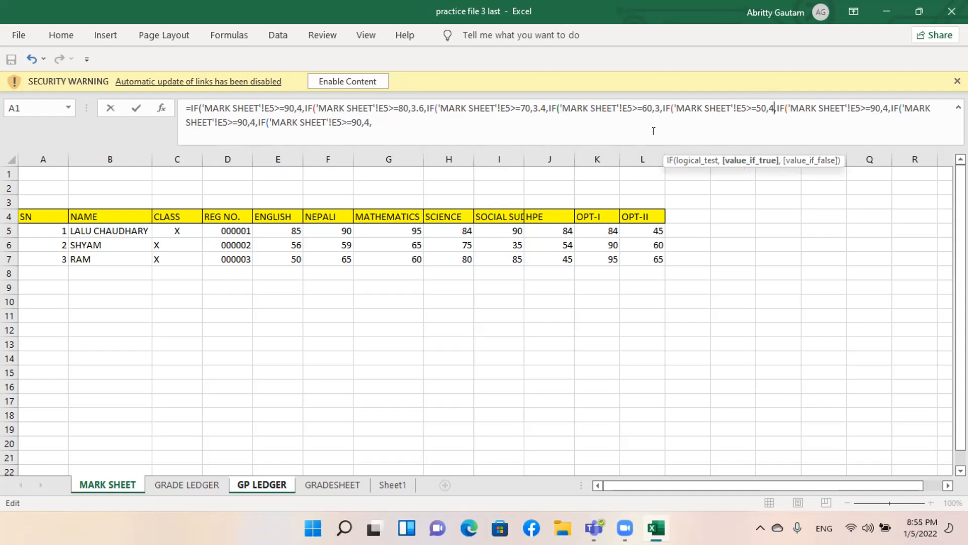
# Correct the grade point returned by the >=70 clause to 3.2
pyautogui.click(545, 108)
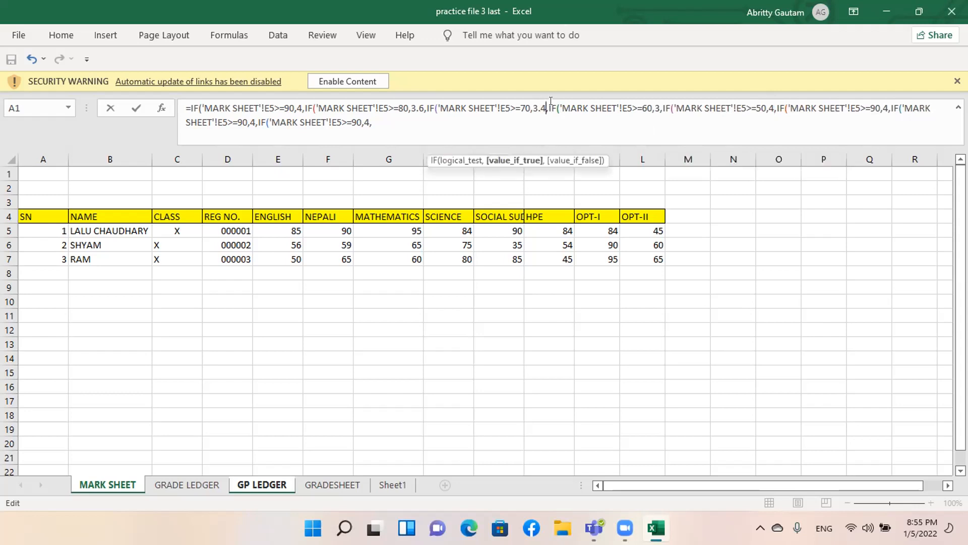
pyautogui.press('BackSpace')
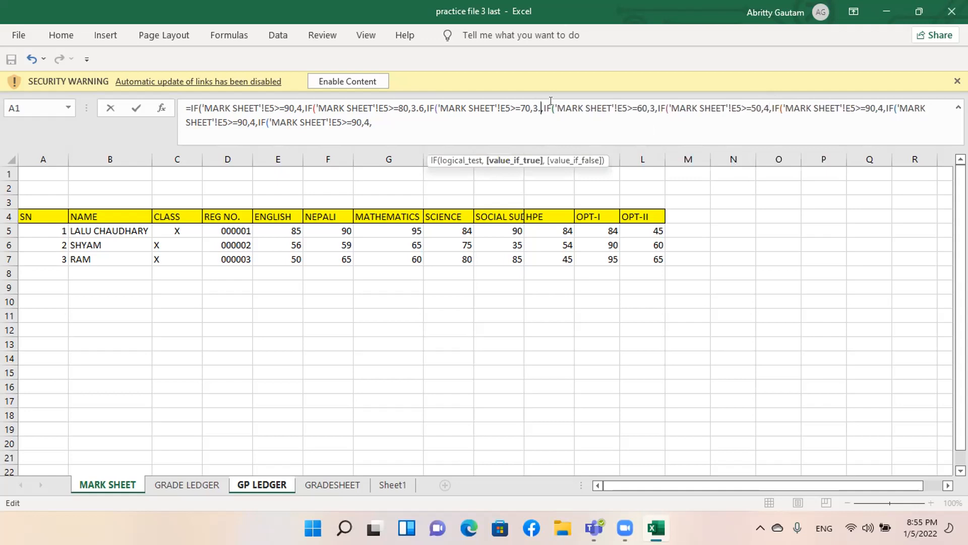
pyautogui.write('2')
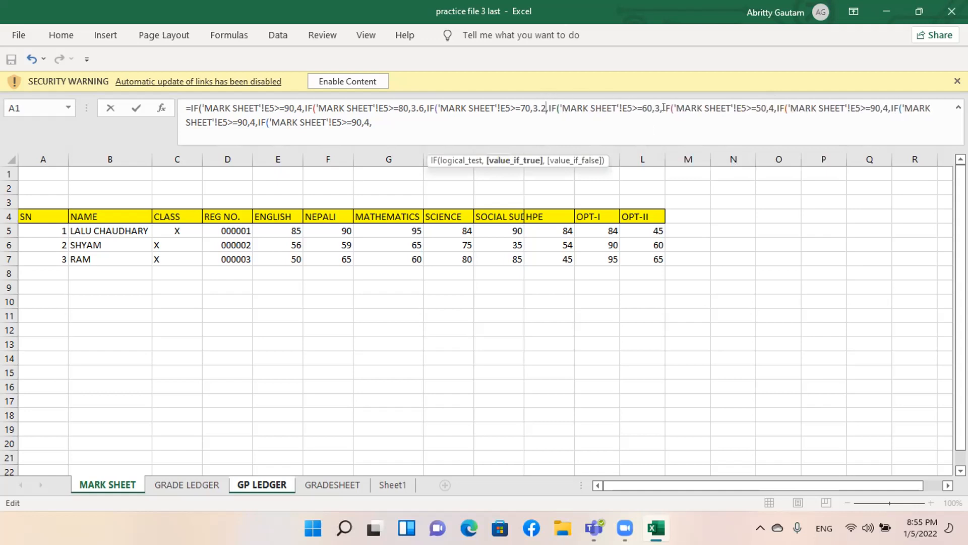
# Set the grade point returned by the >=50 clause to 2.8
pyautogui.click(768, 107)
pyautogui.hotkey('shift', 'Left')
pyautogui.write('2')
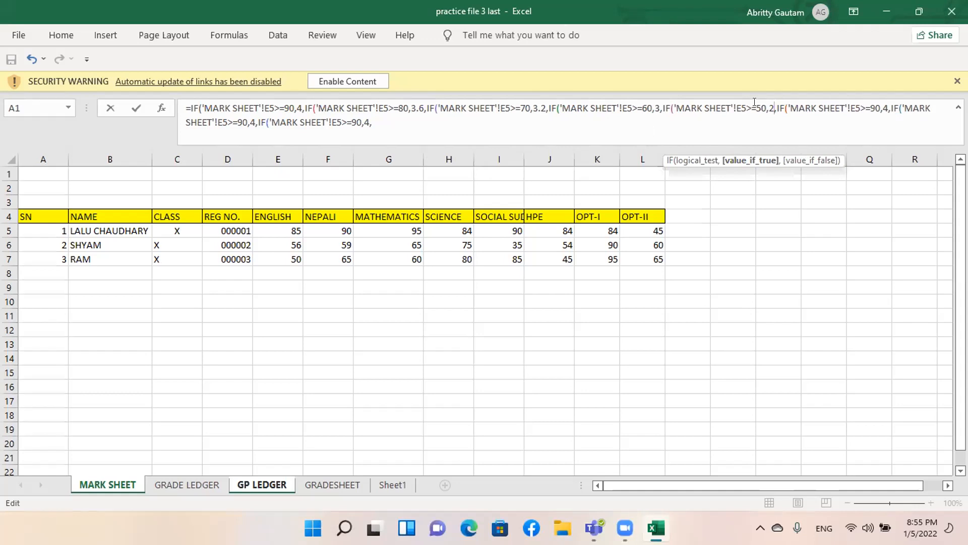
pyautogui.write('.8')
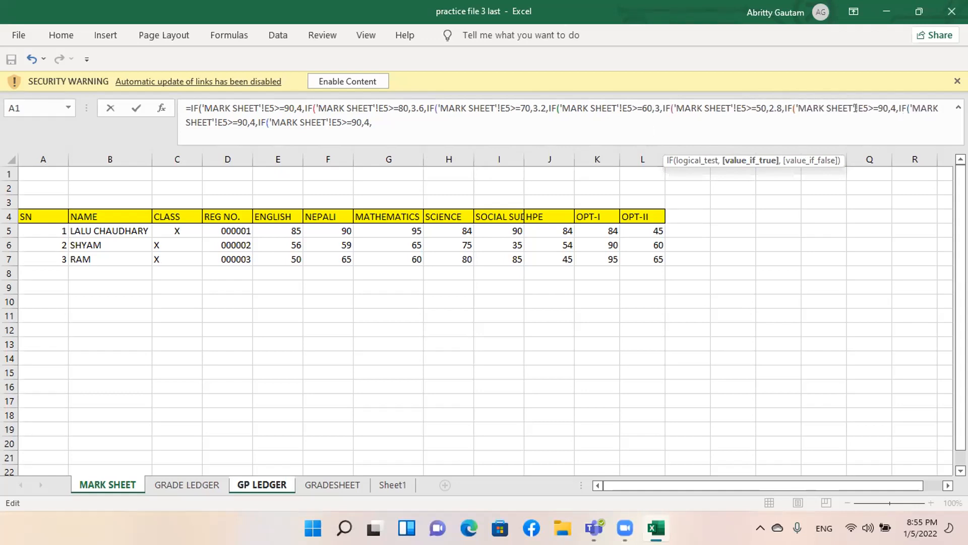
# Change the sixth IF clause to test for >=40 and return 2.4
pyautogui.click(880, 107)
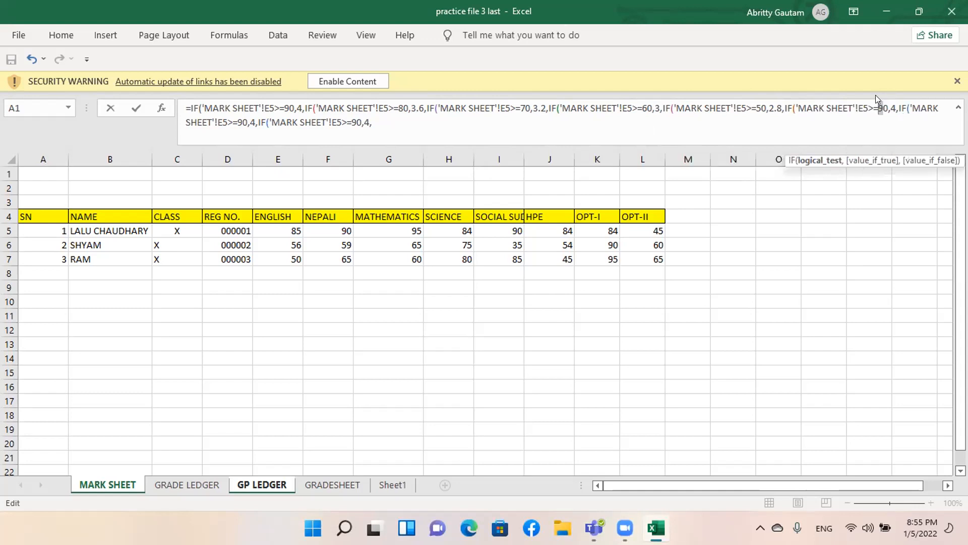
pyautogui.write('4')
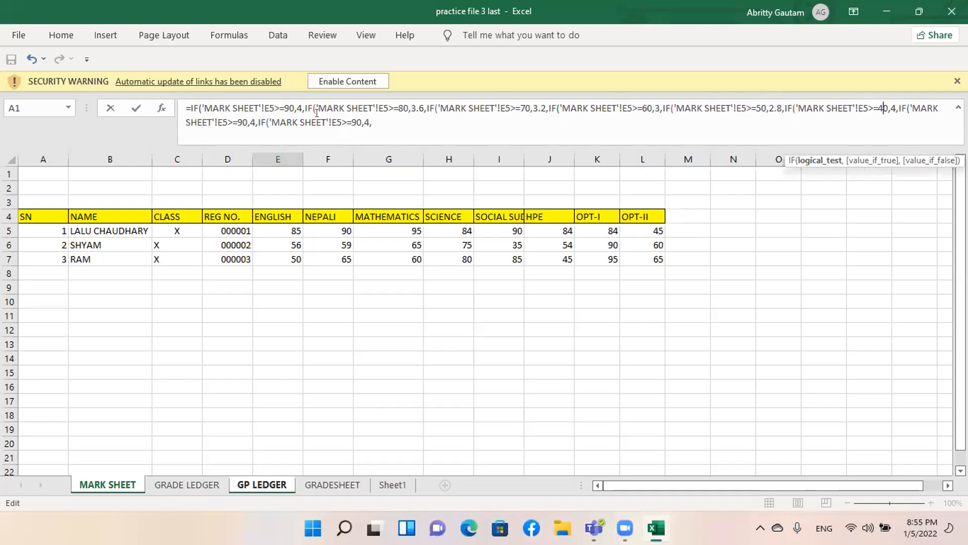
pyautogui.click(894, 108)
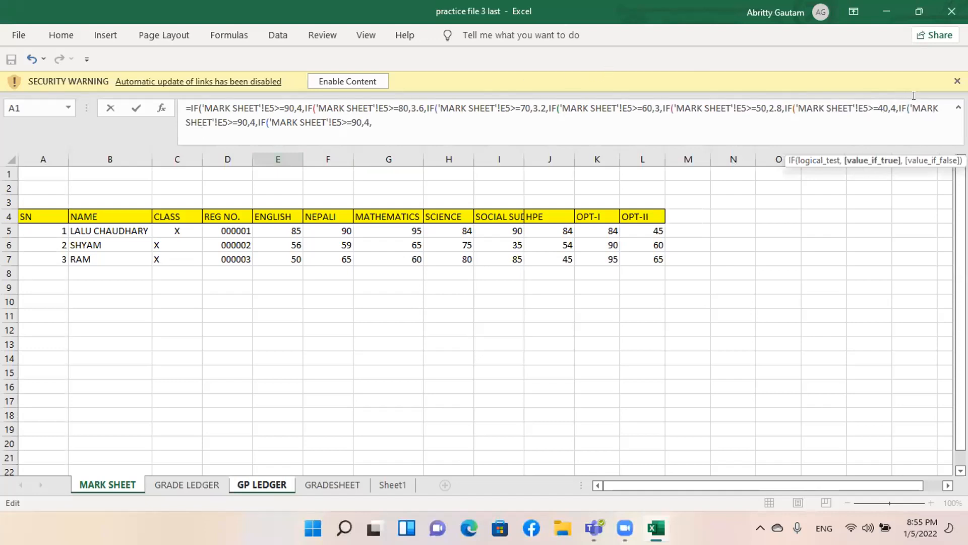
pyautogui.press('BackSpace')
pyautogui.write('2.4')
# Change the grade point returned by the >=60 clause to 2.8
pyautogui.click(654, 103)
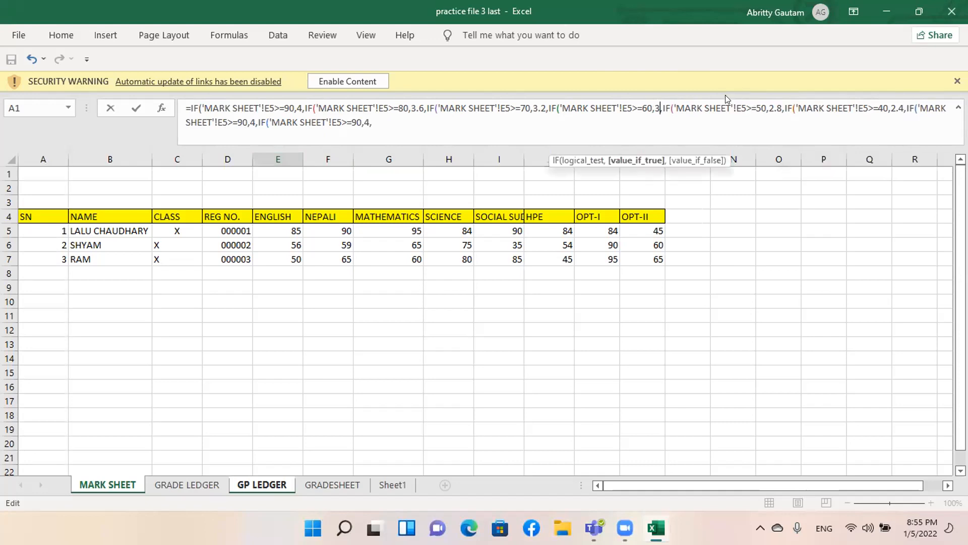
pyautogui.press('BackSpace')
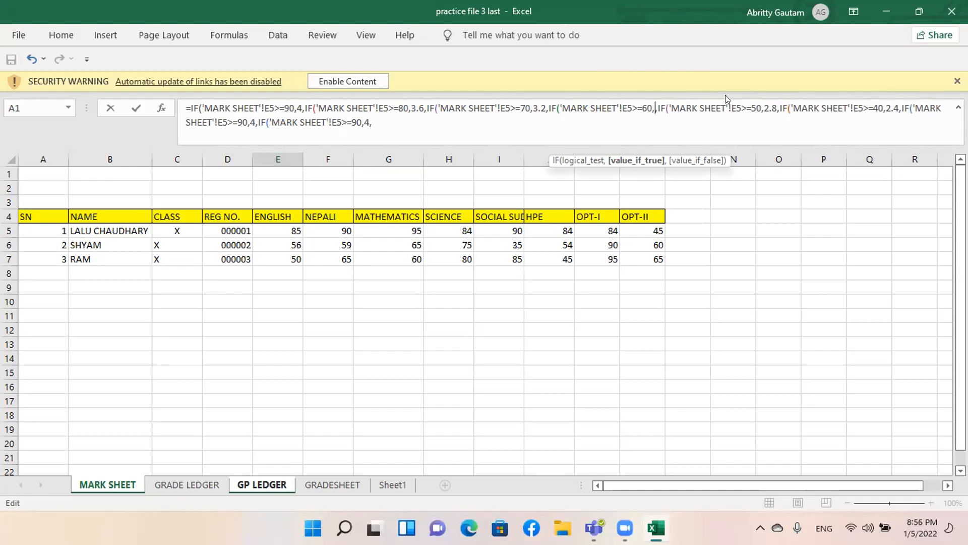
pyautogui.write('2.')
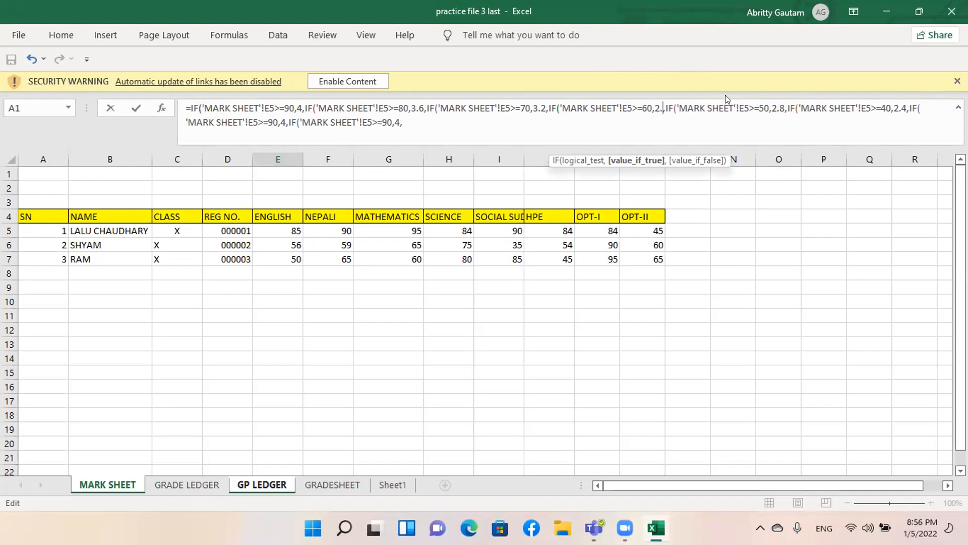
pyautogui.write('8')
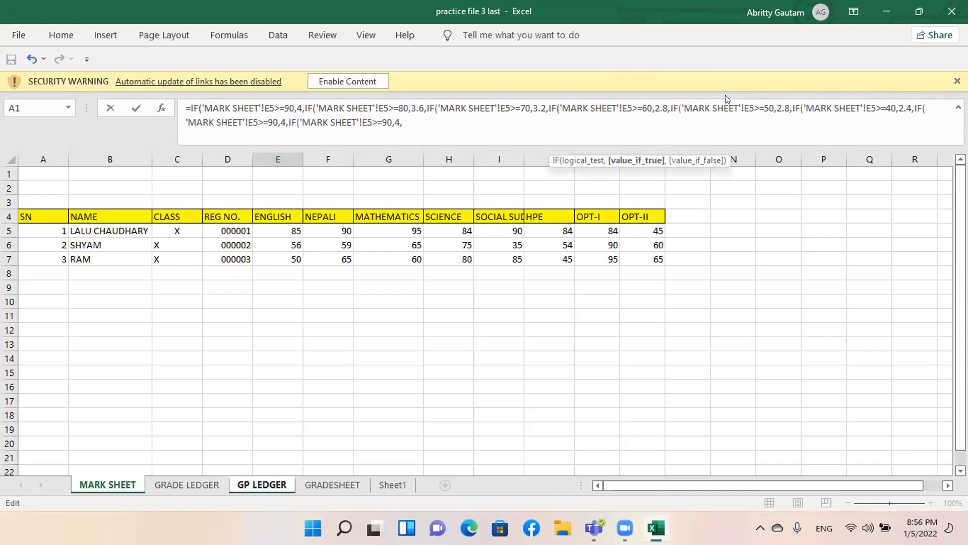
# In the nested IF formula, set the grade point for marks >=50 to 2.4 and for marks >=40 to 2
pyautogui.click(786, 105)
pyautogui.press('BackSpace')
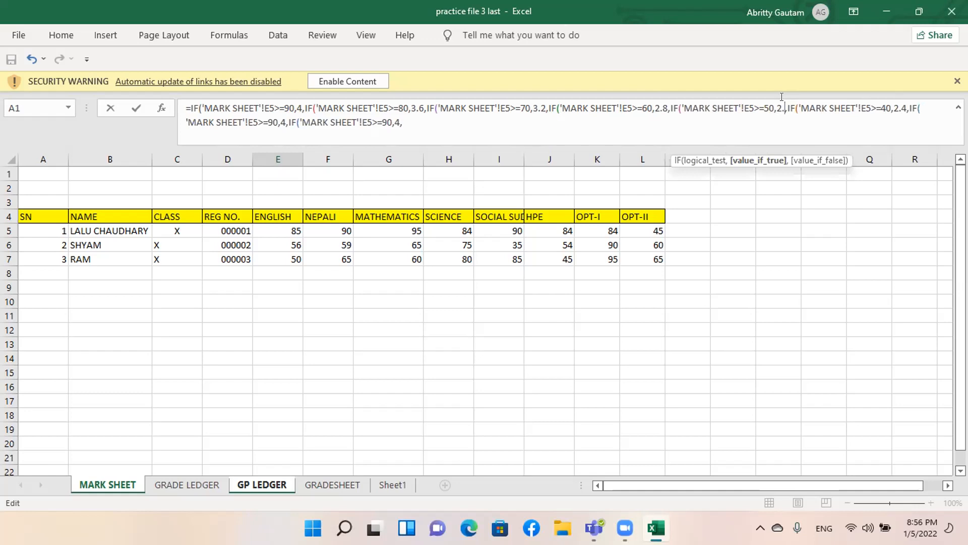
pyautogui.write('4')
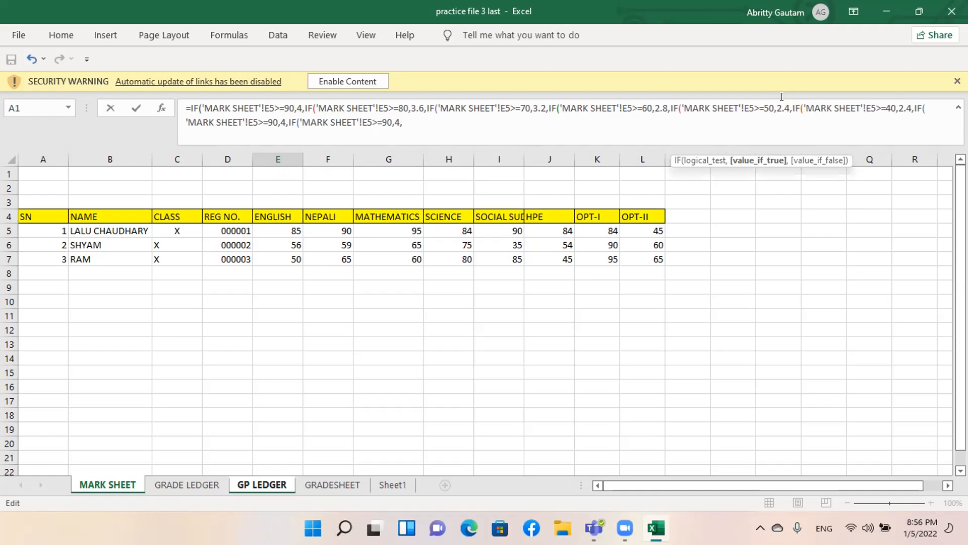
pyautogui.click(909, 106)
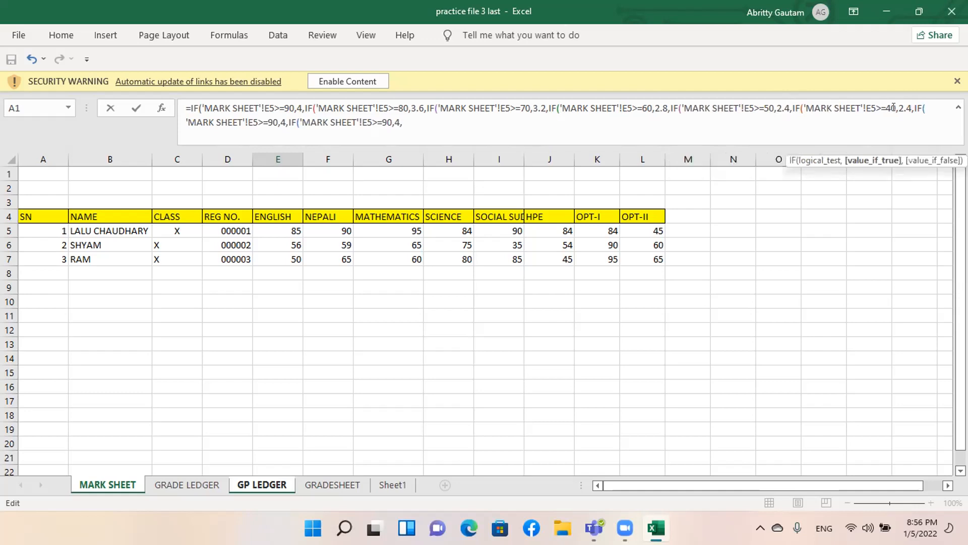
pyautogui.press('BackSpace')
pyautogui.press('BackSpace')
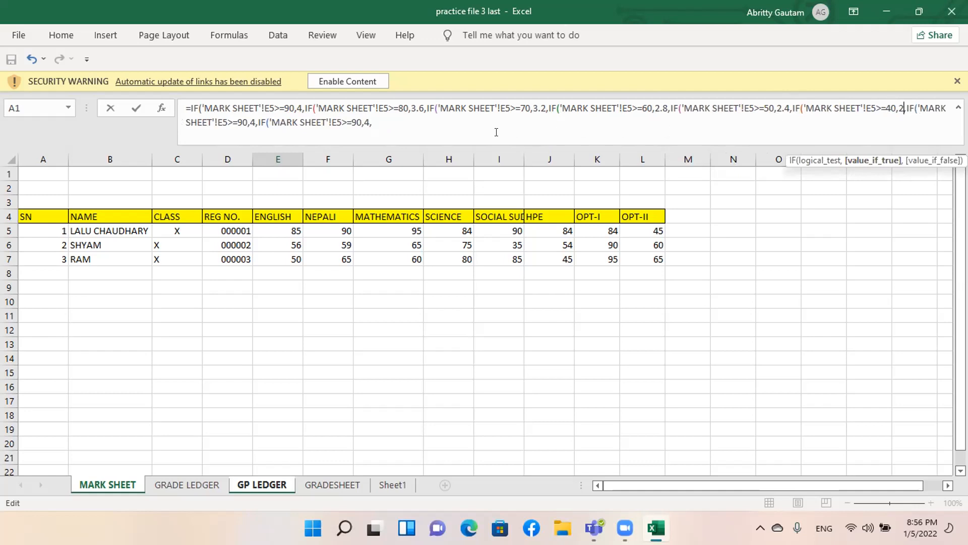
# Change the seventh IF condition to test for marks >=35 and return a grade point of 1.6
pyautogui.click(242, 121)
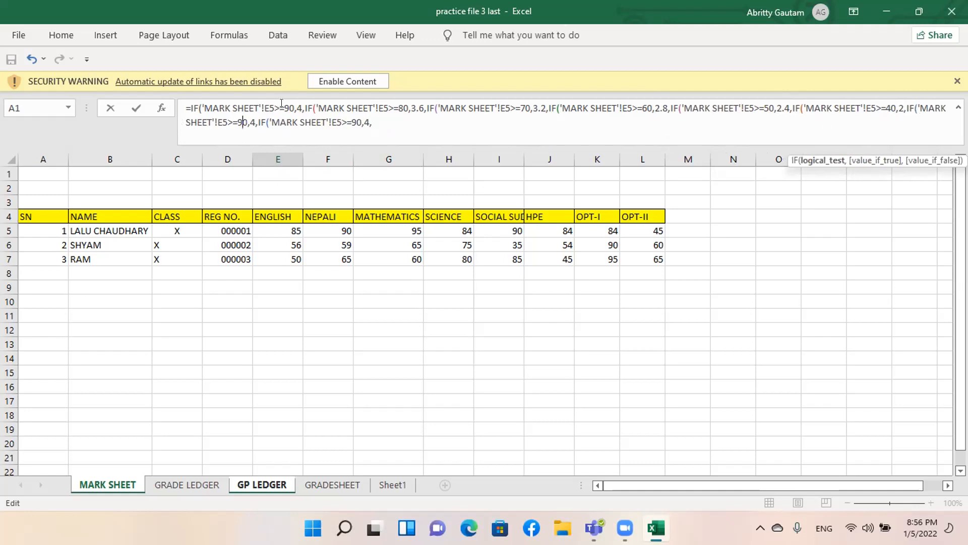
pyautogui.click(249, 119)
pyautogui.press('BackSpace')
pyautogui.press('BackSpace')
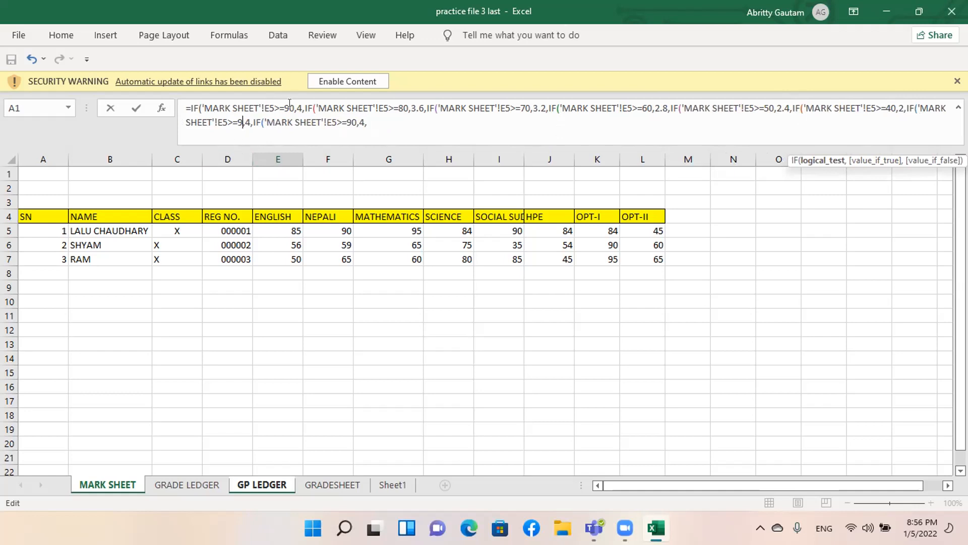
pyautogui.write('35')
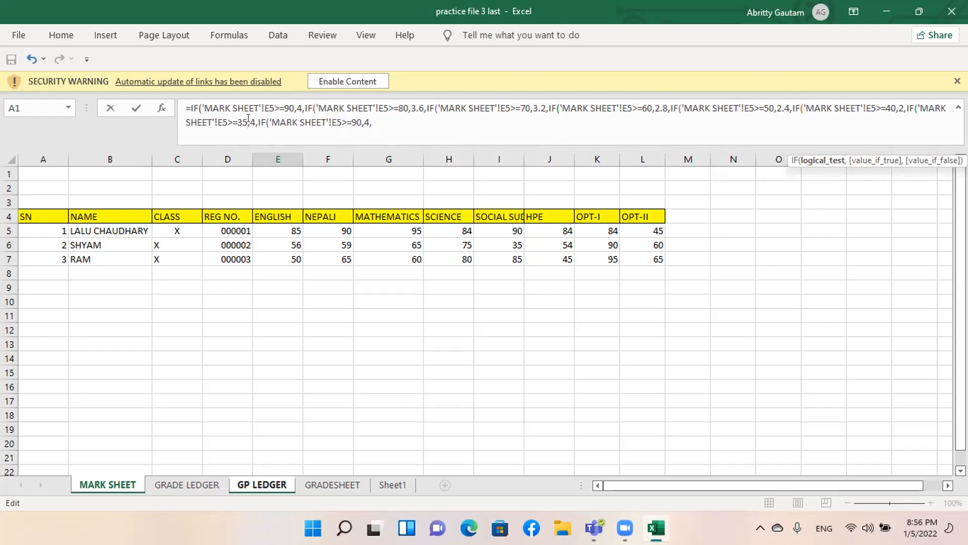
pyautogui.press('Right')
pyautogui.press('Right')
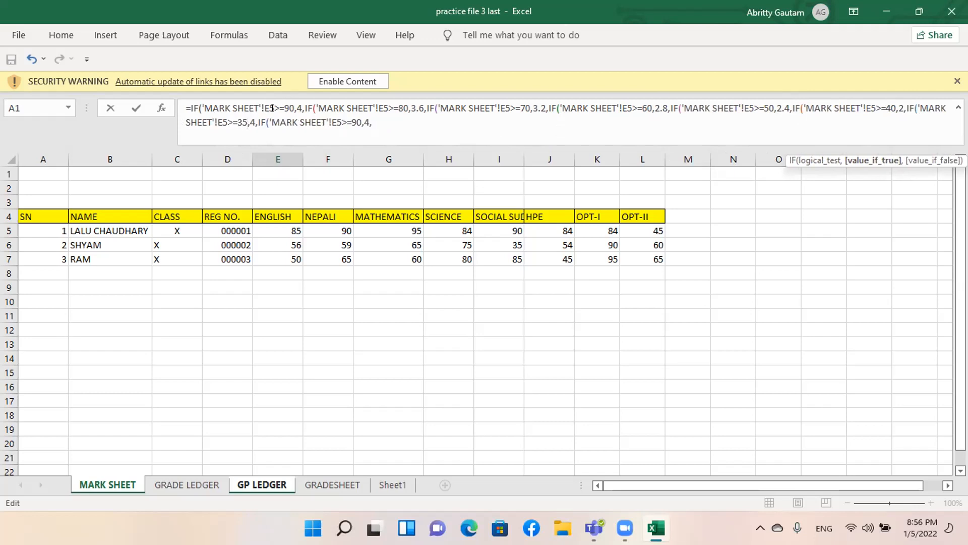
pyautogui.press('BackSpace')
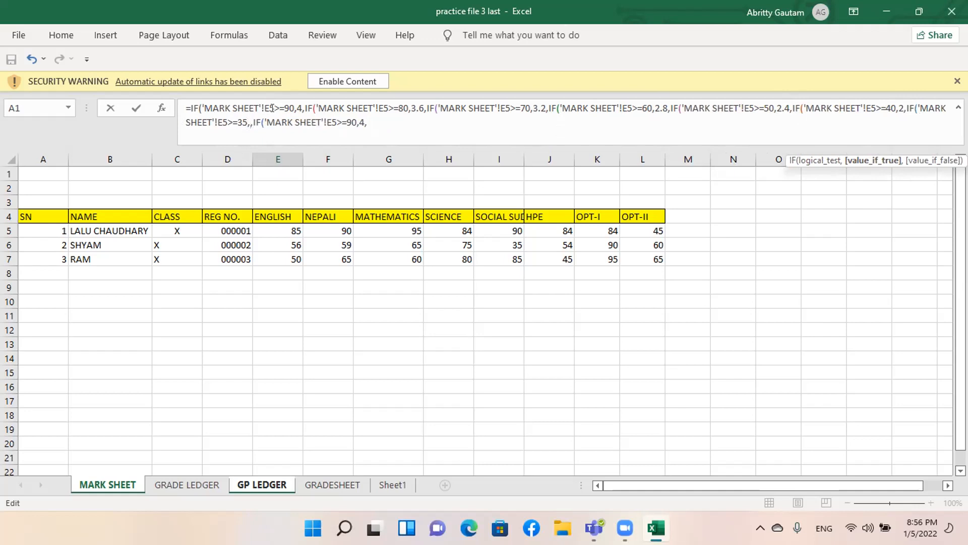
pyautogui.write('1.6')
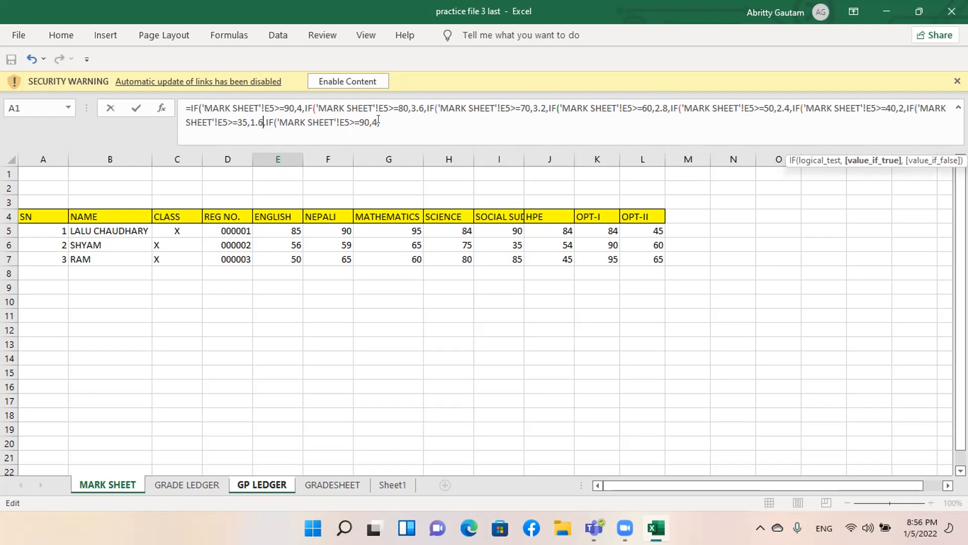
# Remove the leftover eighth IF condition from the end of the formula, keeping the comma after 1.6
pyautogui.click(389, 121)
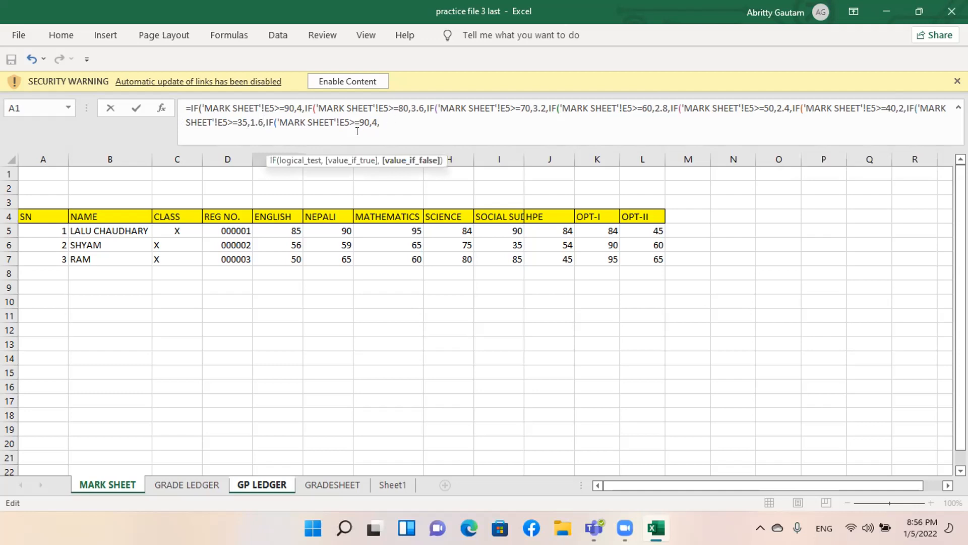
pyautogui.press('BackSpace')
pyautogui.press('BackSpace')
pyautogui.press('BackSpace')
pyautogui.press('BackSpace')
pyautogui.press('BackSpace')
pyautogui.press('BackSpace')
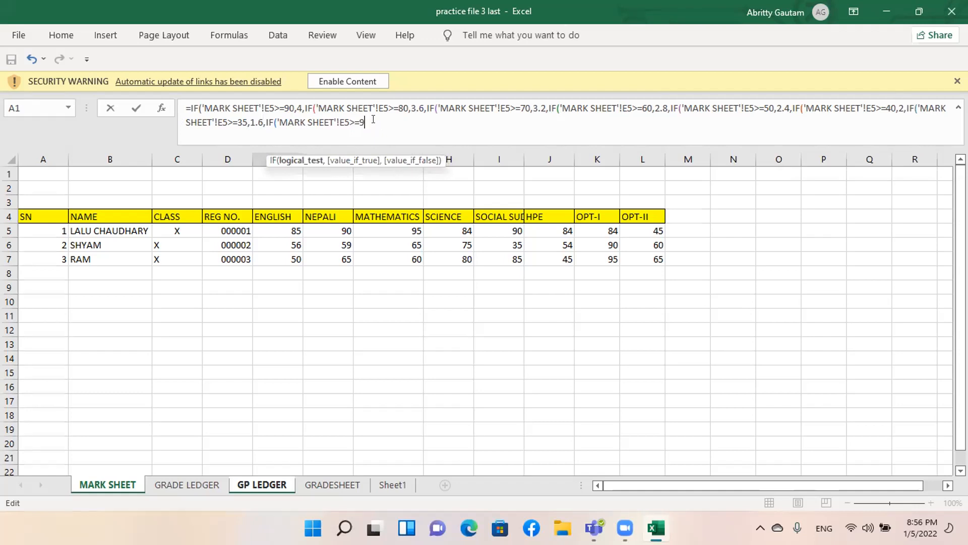
pyautogui.press('BackSpace')
pyautogui.press('BackSpace')
pyautogui.press('BackSpace')
pyautogui.press('BackSpace')
pyautogui.press('BackSpace')
pyautogui.press('BackSpace')
pyautogui.press('BackSpace')
pyautogui.press('BackSpace')
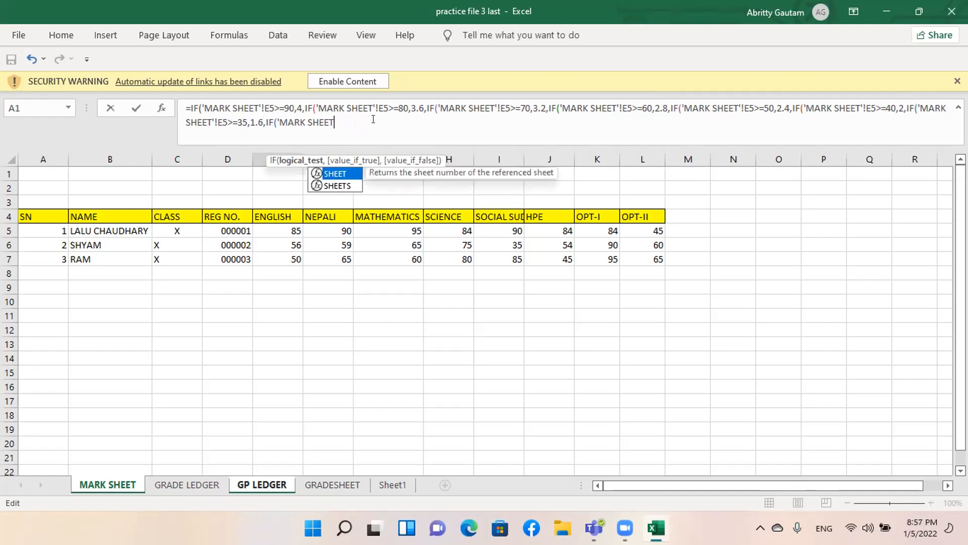
pyautogui.press('BackSpace')
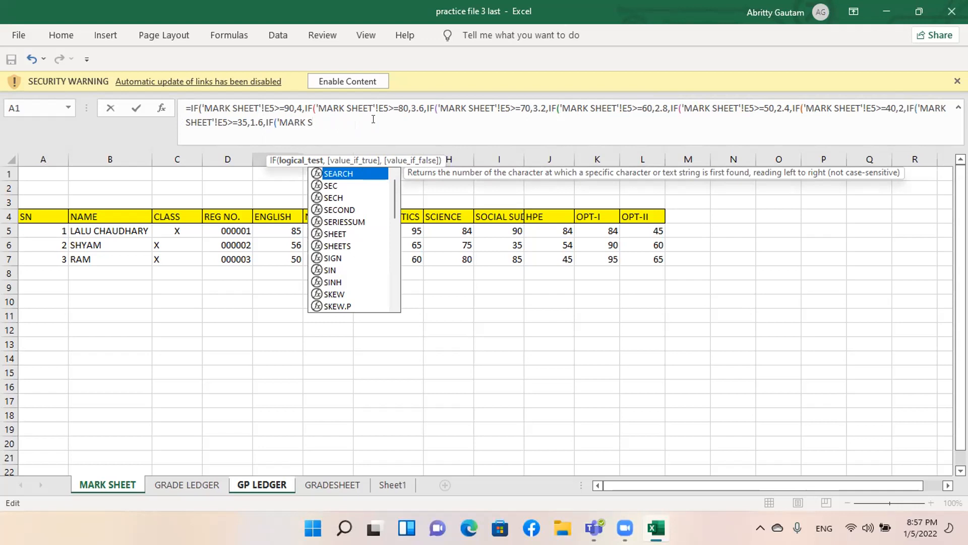
pyautogui.press('BackSpace')
pyautogui.press('BackSpace')
pyautogui.press('BackSpace')
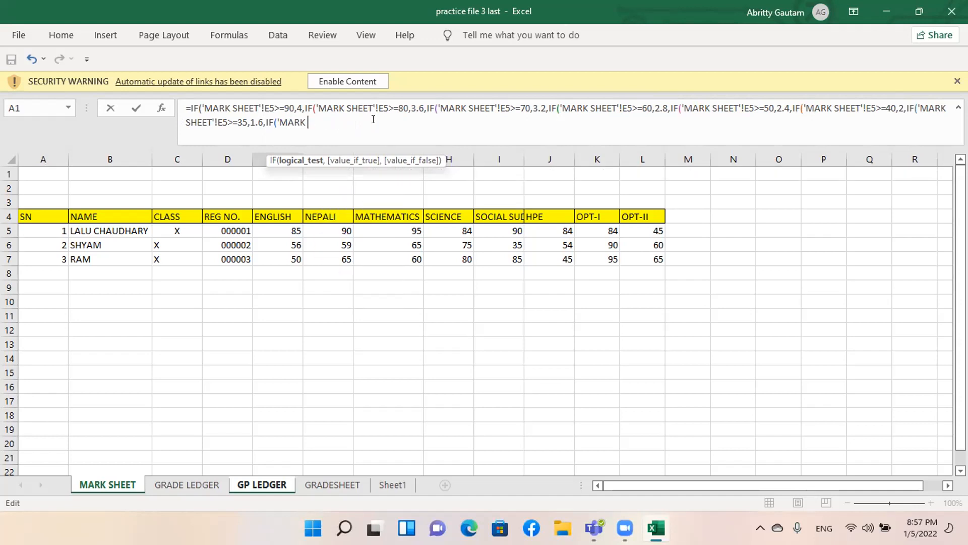
pyautogui.press('BackSpace')
pyautogui.press('BackSpace')
pyautogui.press('BackSpace')
pyautogui.press('BackSpace')
pyautogui.press('BackSpace')
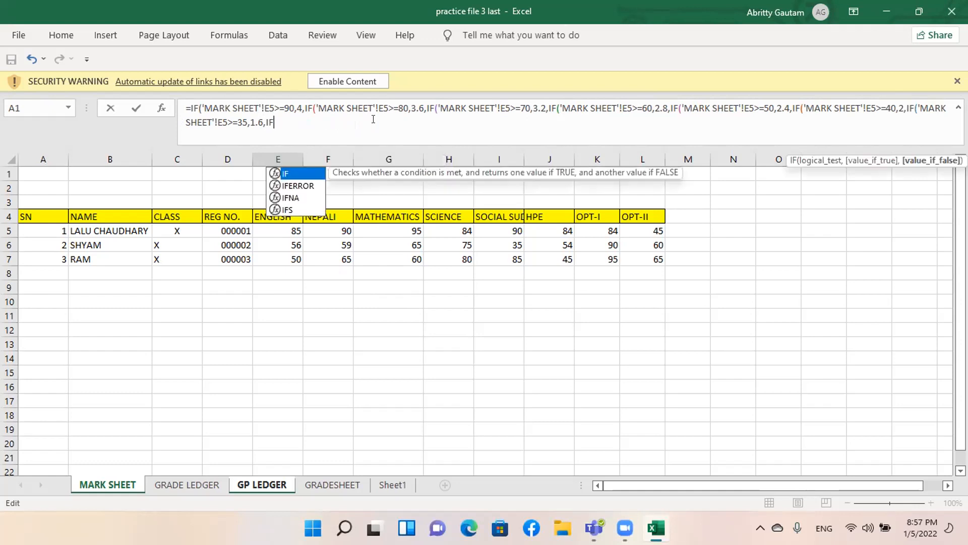
pyautogui.press('BackSpace')
pyautogui.press('BackSpace')
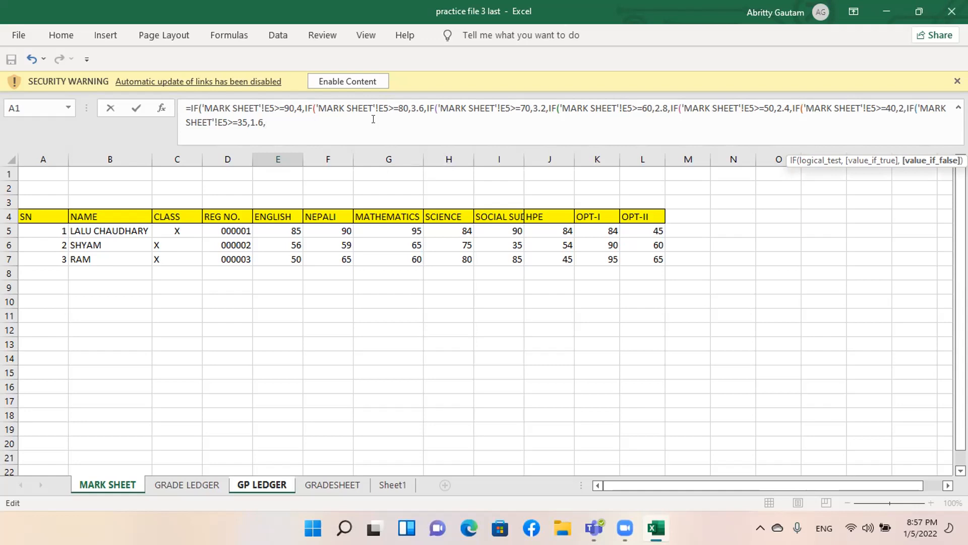
# Finish the formula with an empty text "" as the final false value, close all seven IFs and enter it
pyautogui.write('"')
pyautogui.write('))))))')
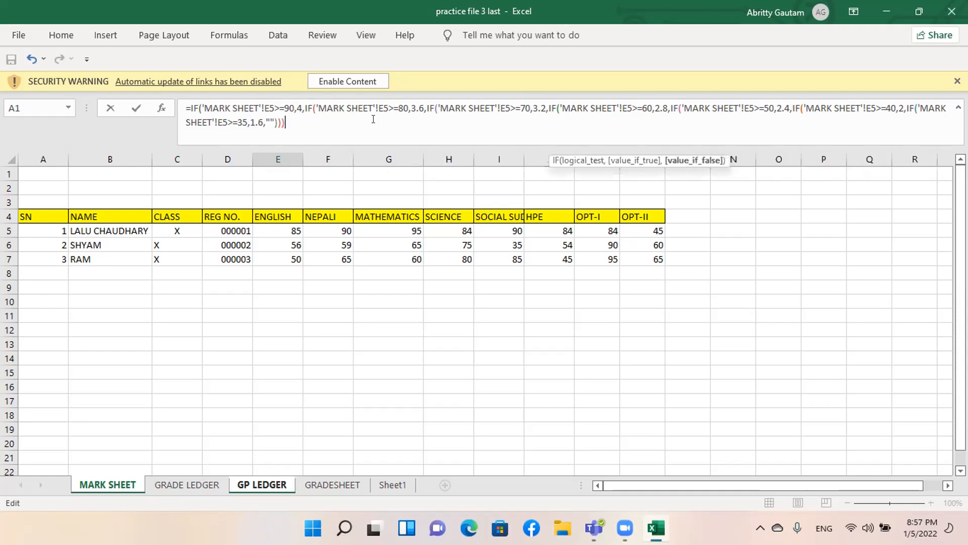
pyautogui.write('))')
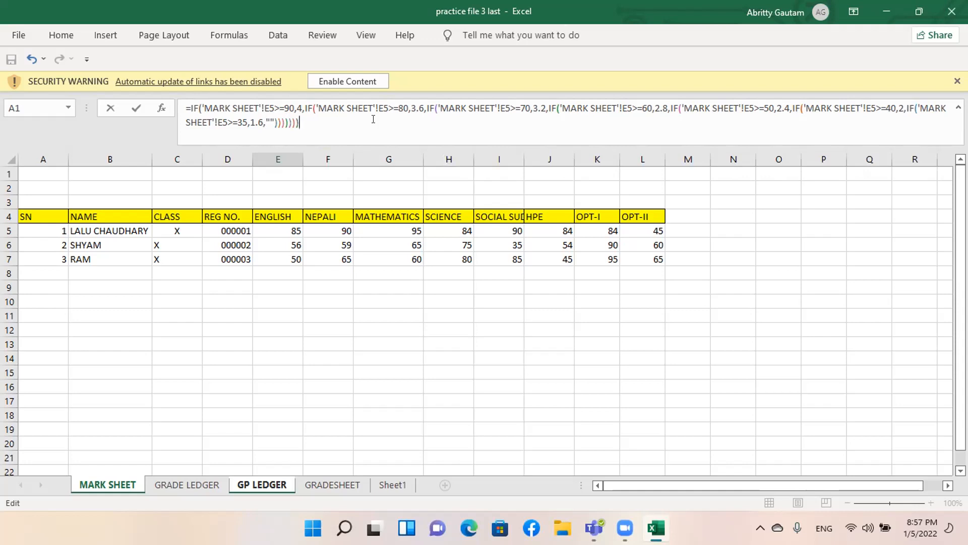
pyautogui.press('Return')
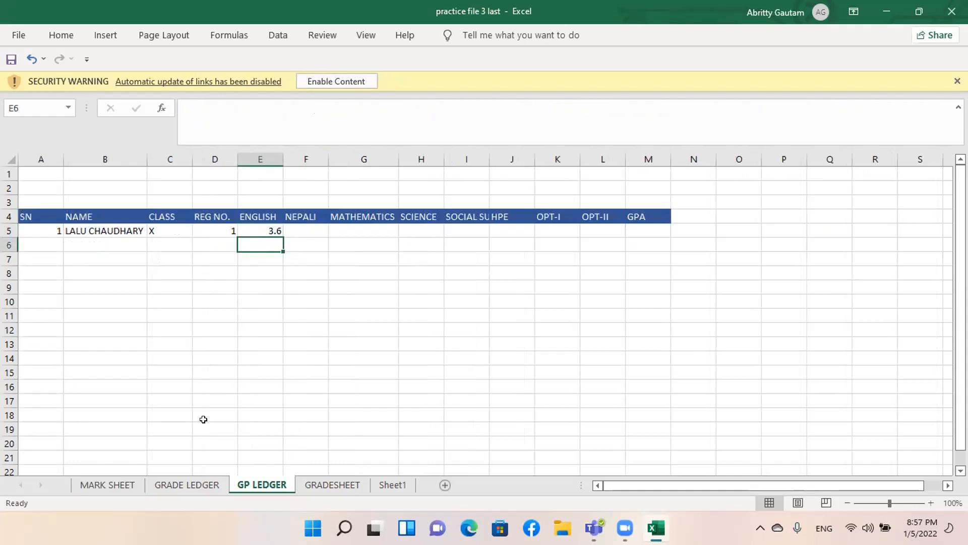
# Fill the English grade point formula across to OPT-II, and fill the whole row A5:L5 down through row 16
pyautogui.click(247, 231)
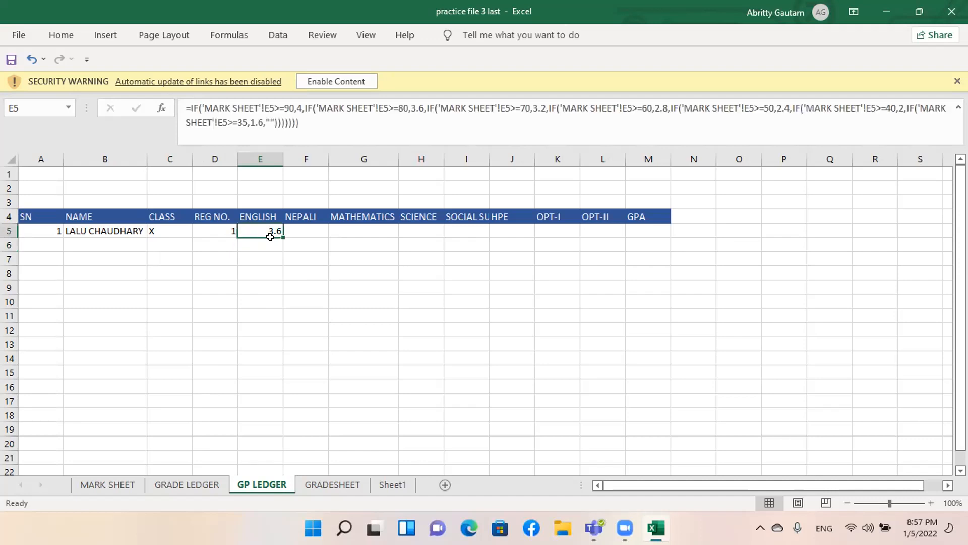
pyautogui.moveTo(283, 237); pyautogui.dragTo(608, 225)
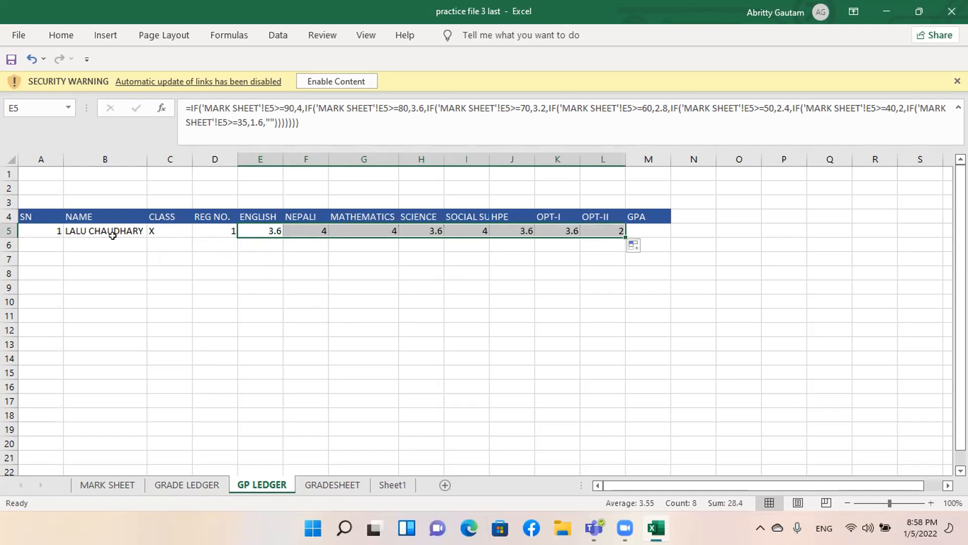
pyautogui.click(48, 226)
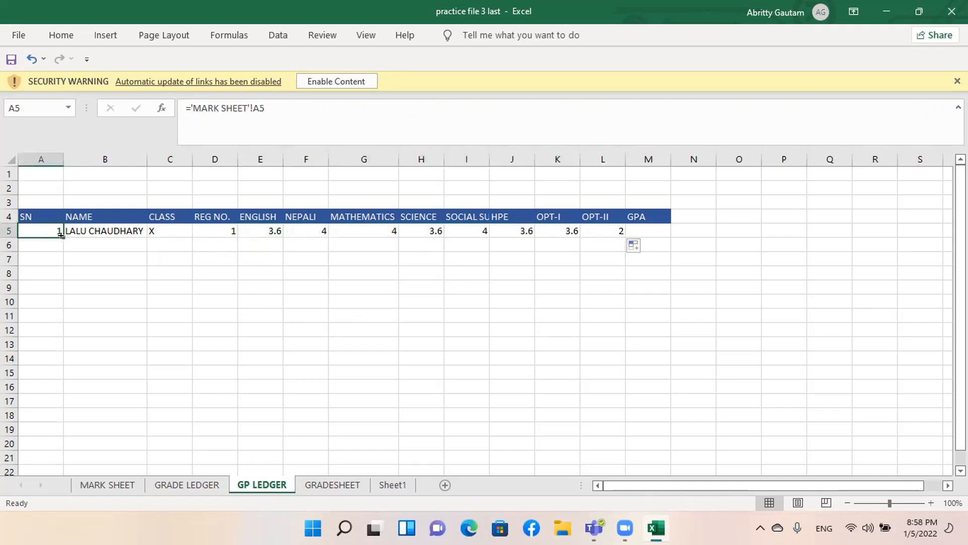
pyautogui.moveTo(49, 225); pyautogui.dragTo(643, 391)
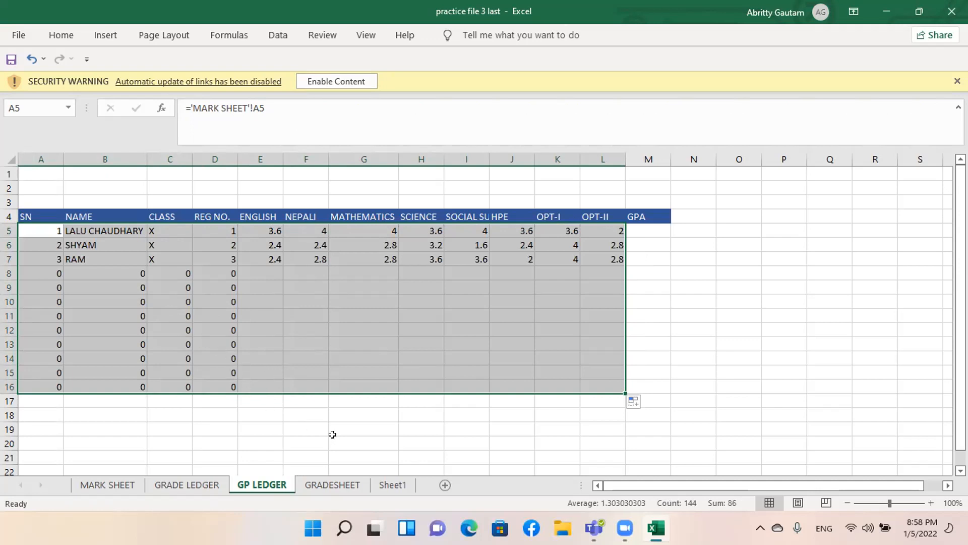
# On the MARK SHEET sheet, start a fourth student record in row 8 with SN 4, the student's name and class X
pyautogui.click(120, 486)
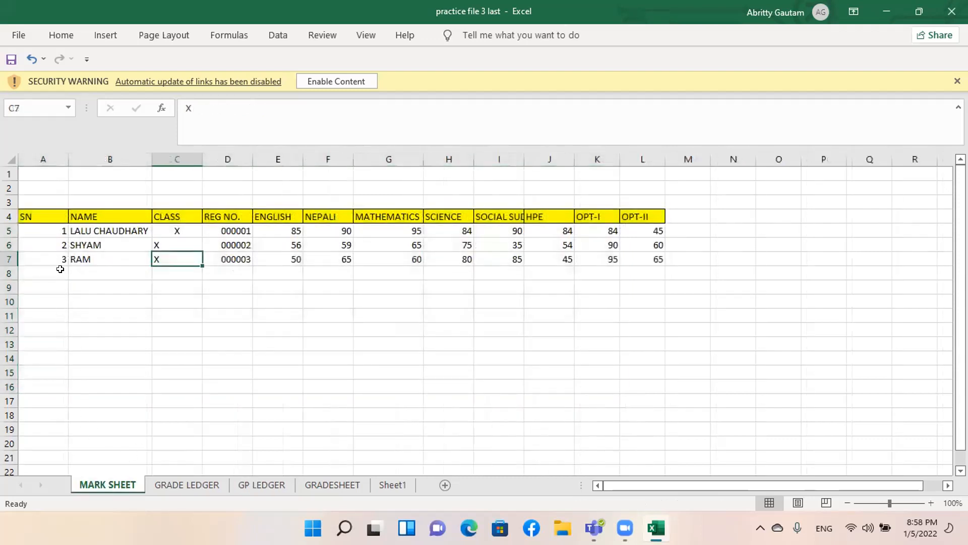
pyautogui.click(55, 270)
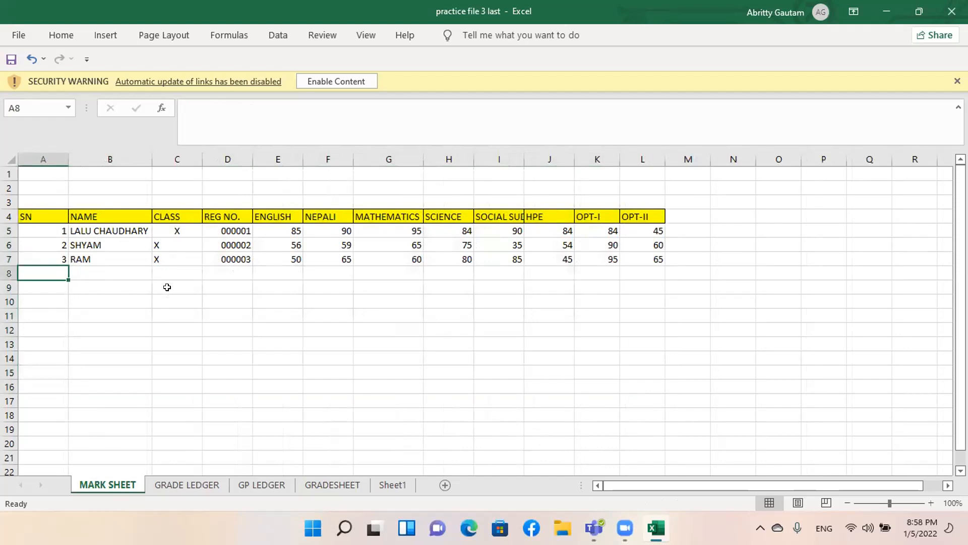
pyautogui.write('4')
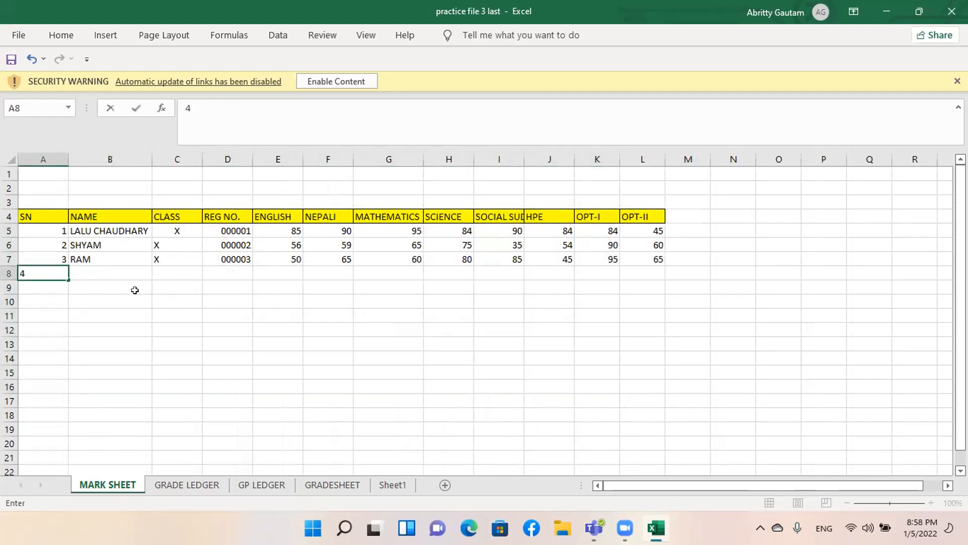
pyautogui.press('Tab')
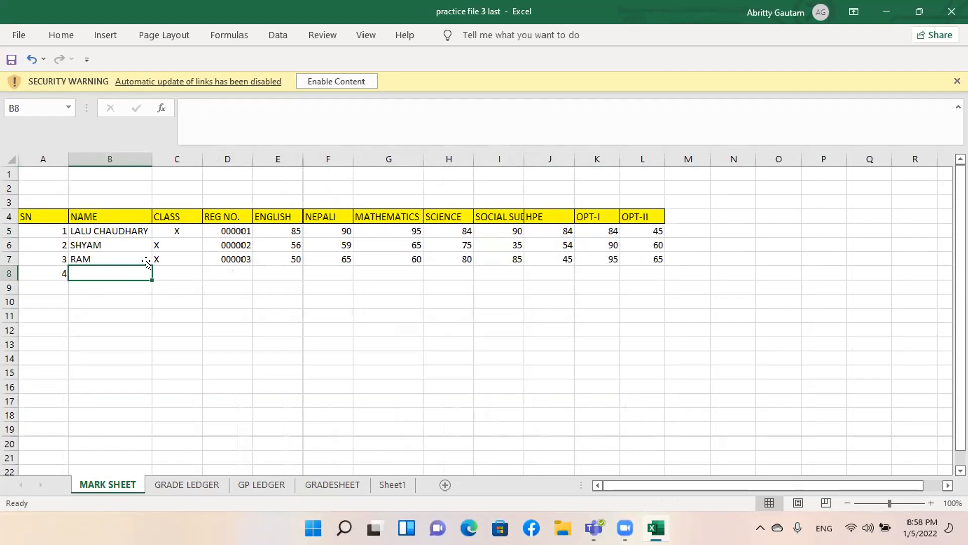
pyautogui.write('SHYAM')
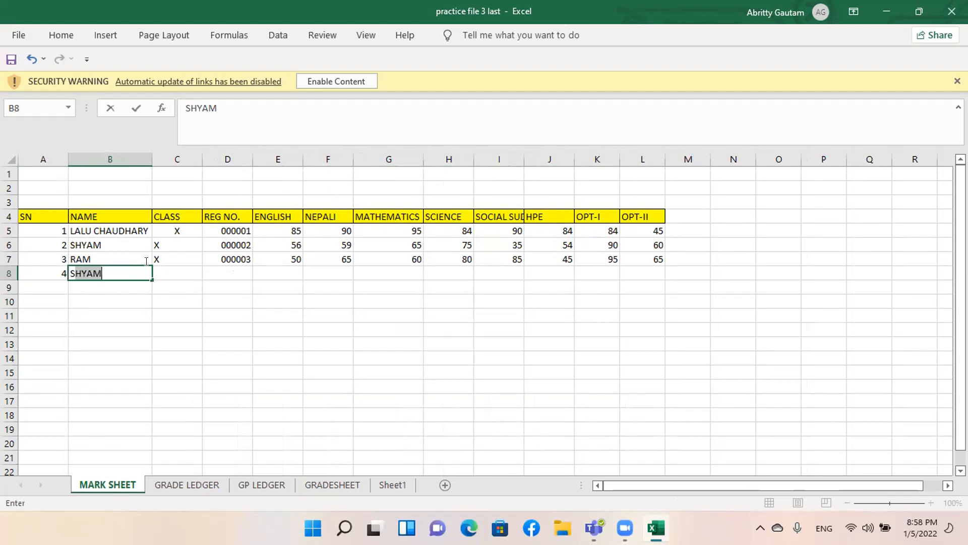
pyautogui.write('ITA')
pyautogui.click(169, 268)
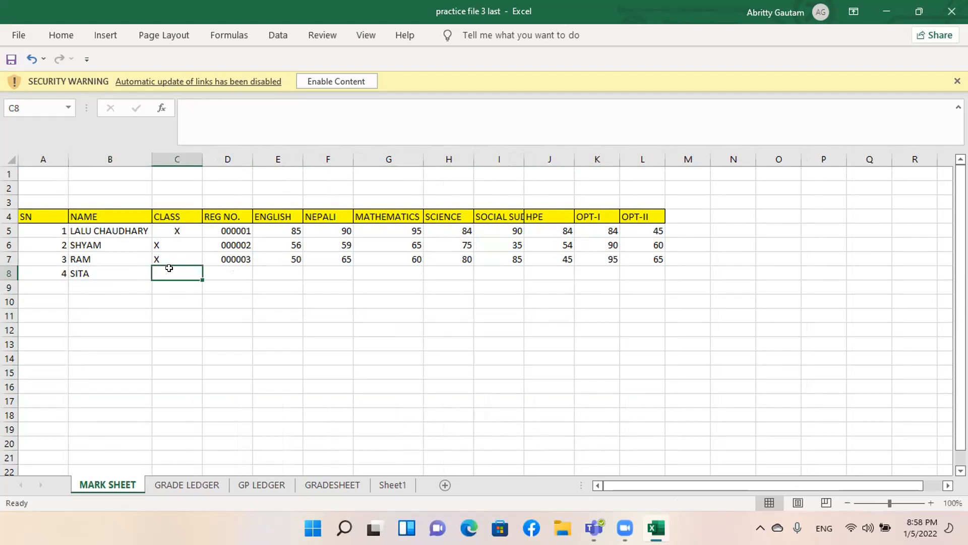
pyautogui.write('X')
pyautogui.click(211, 266)
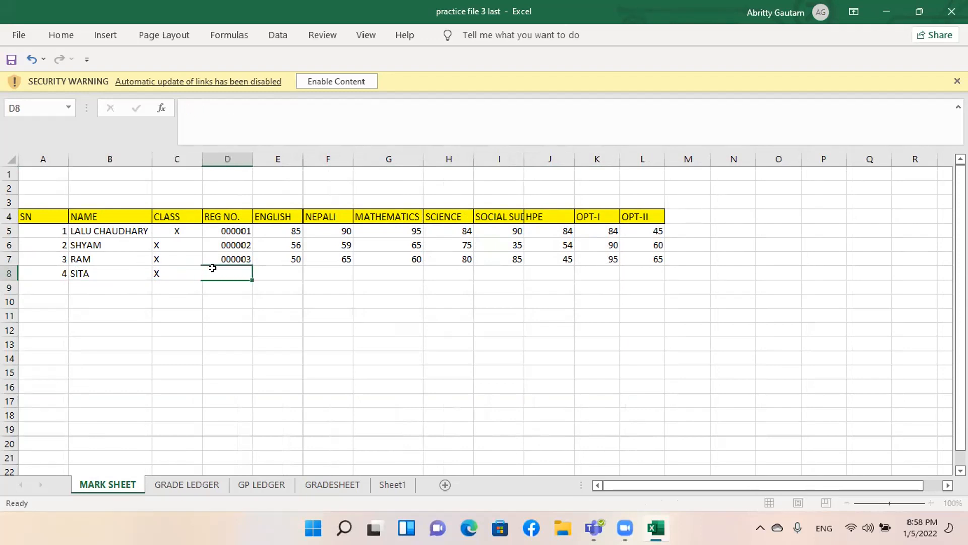
# Extend the registration numbers from D7 into D8 as a fill series
pyautogui.click(223, 256)
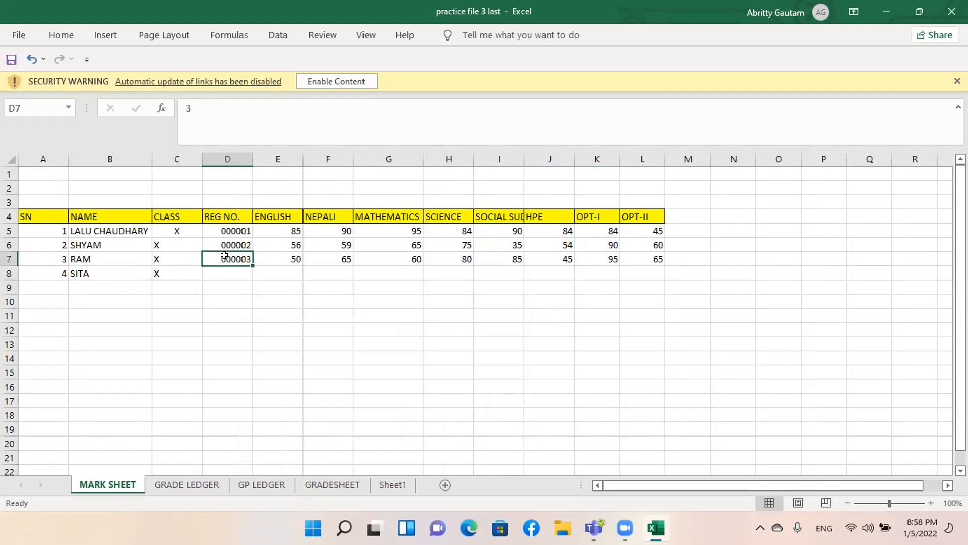
pyautogui.moveTo(251, 264); pyautogui.dragTo(248, 278)
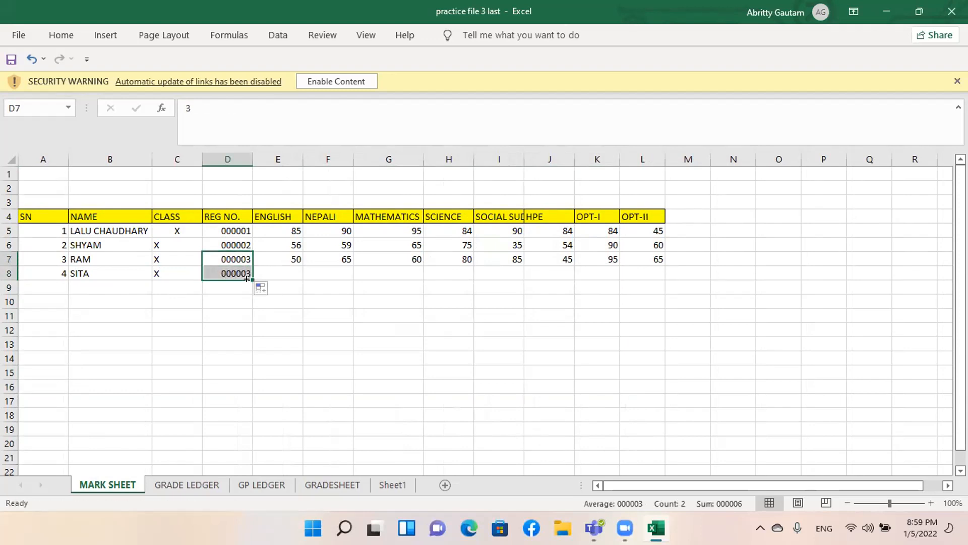
pyautogui.click(266, 289)
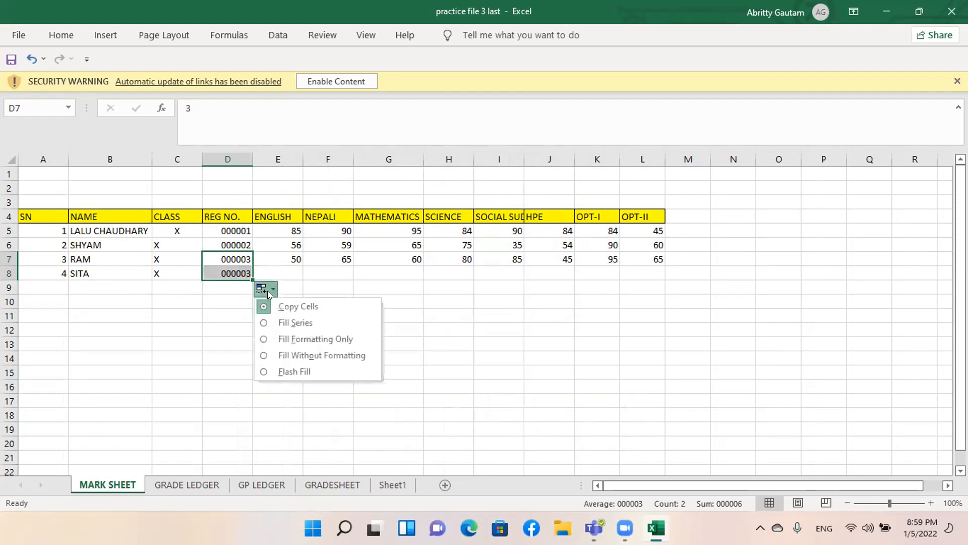
pyautogui.click(285, 319)
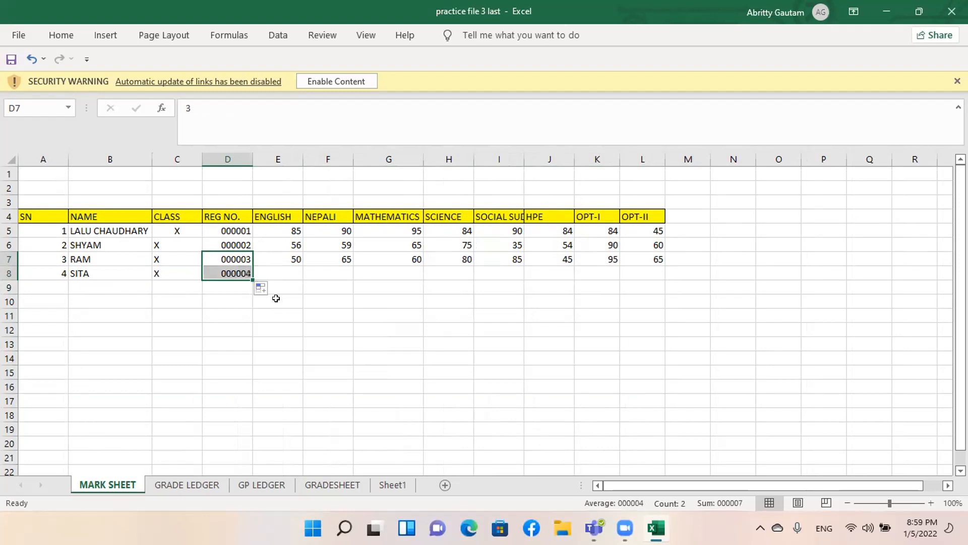
# Enter the fourth student's marks in row 8: English 58, Nepali 65, Mathematics 90 and Science 65
pyautogui.click(269, 271)
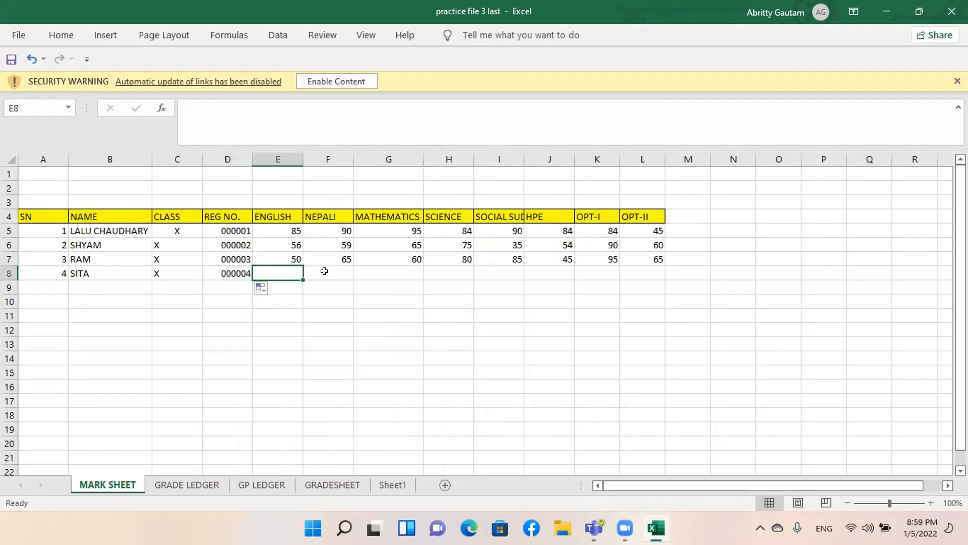
pyautogui.write('58')
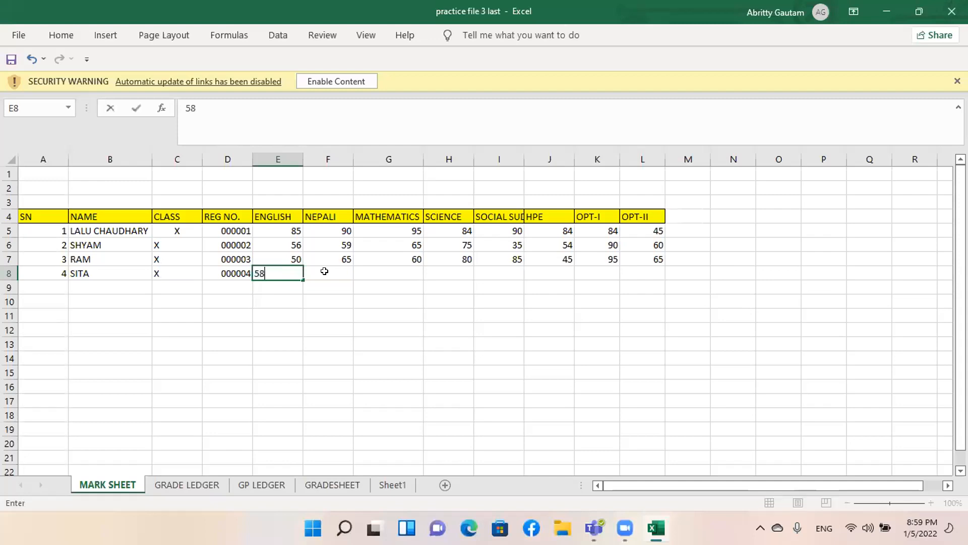
pyautogui.press('Tab')
pyautogui.write('5')
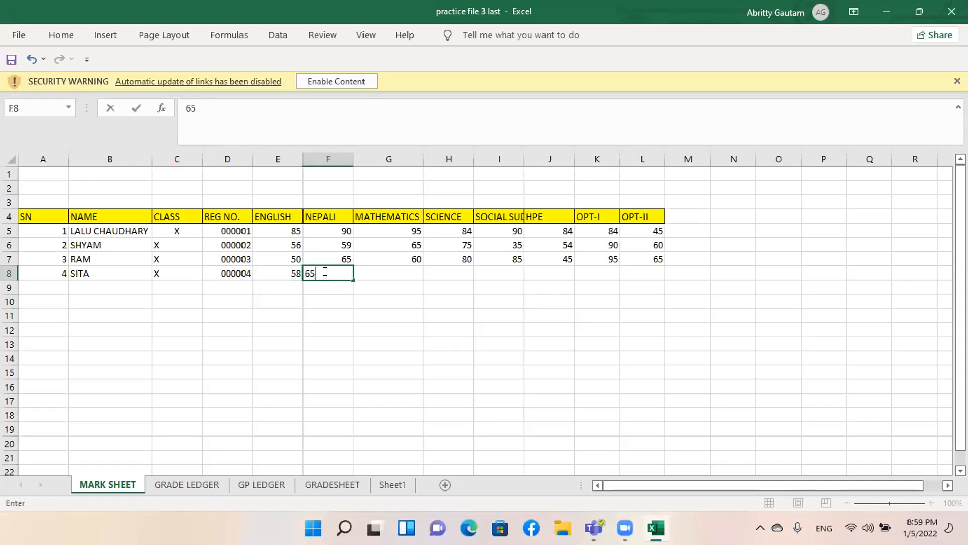
pyautogui.press('Tab')
pyautogui.write('90')
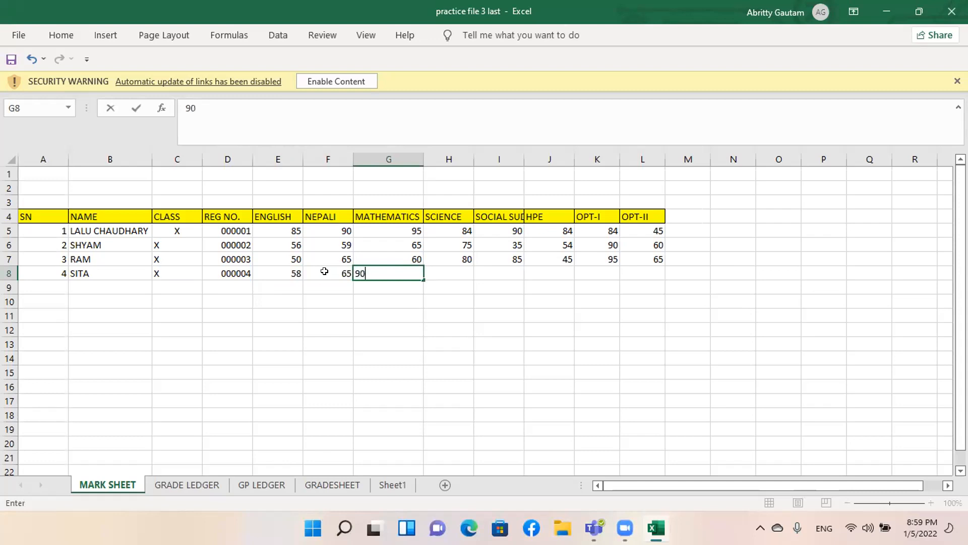
pyautogui.press('Tab')
pyautogui.write('65')
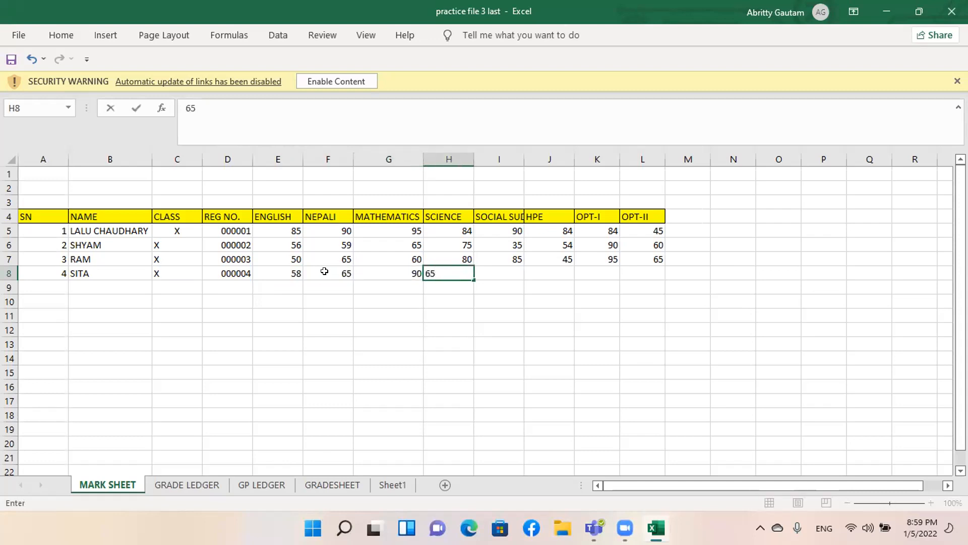
# Complete the row 8 marks with 80 for Social Studies, 85 for HPE, 54 for OPT-I and 66 for OPT-II
pyautogui.press('Tab')
pyautogui.write('80')
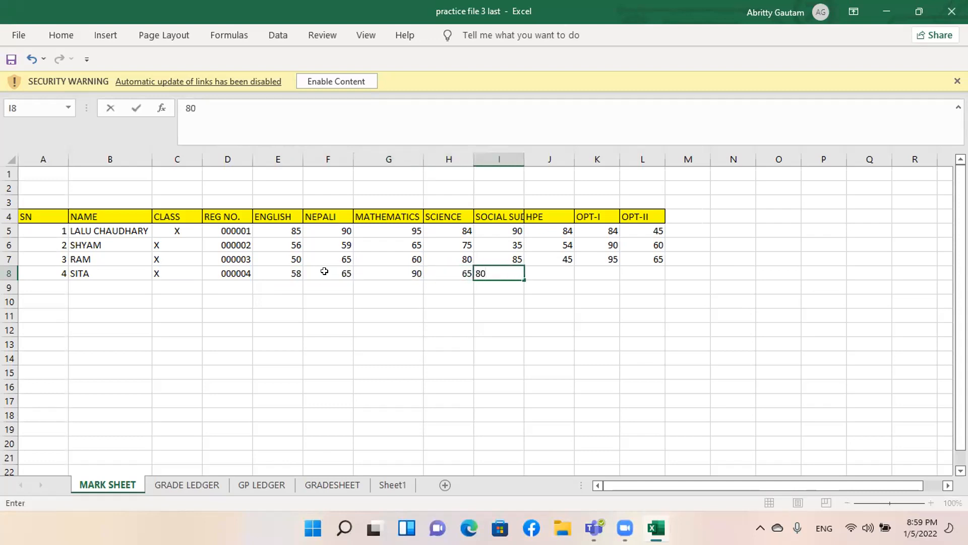
pyautogui.press('Tab')
pyautogui.write('85')
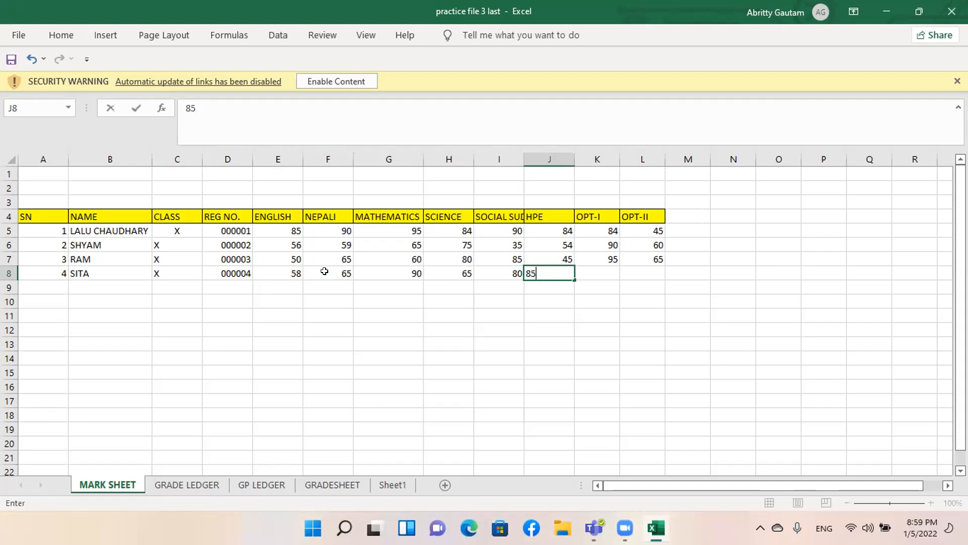
pyautogui.press('Tab')
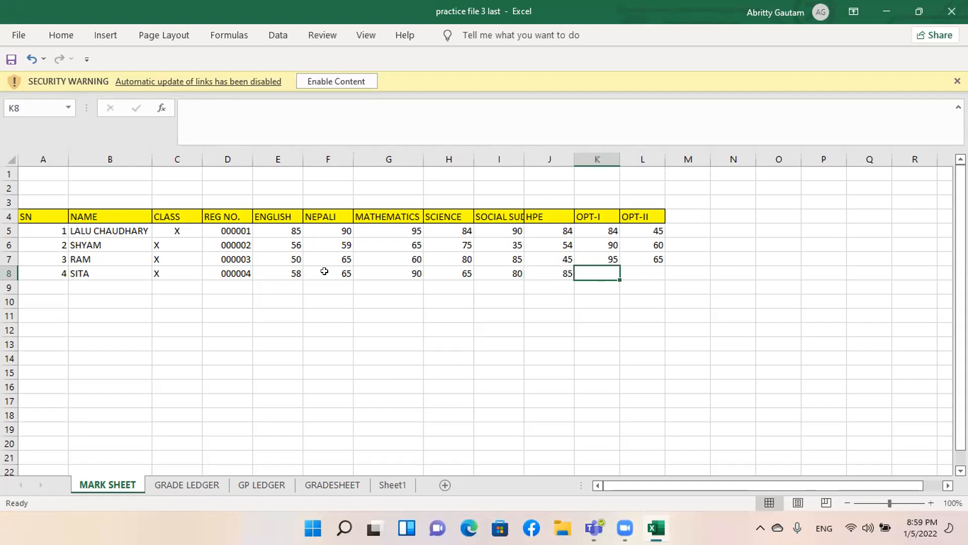
pyautogui.write('54')
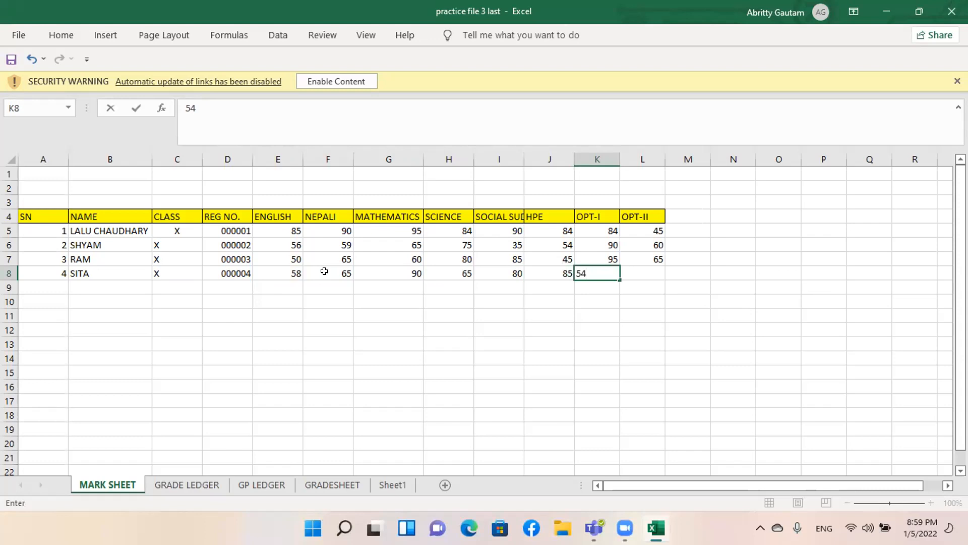
pyautogui.press('Tab')
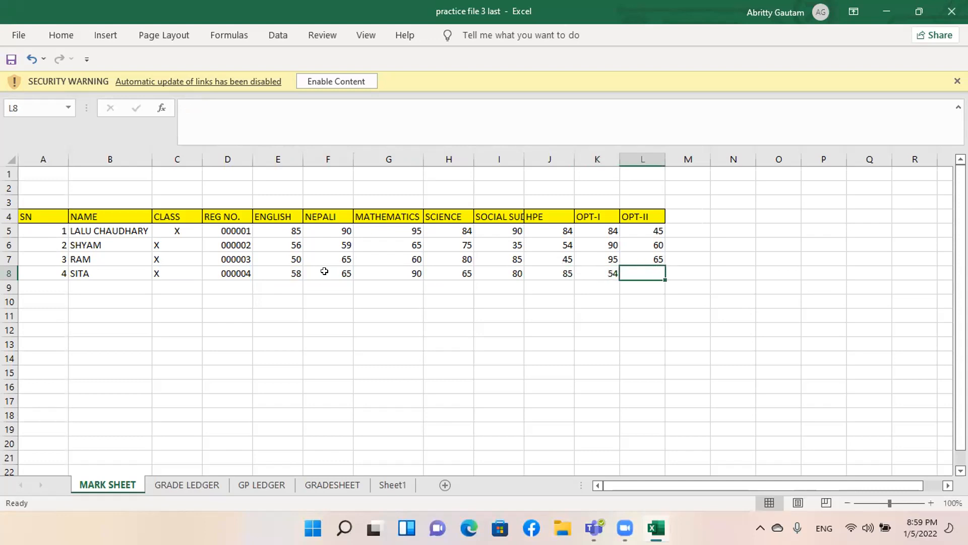
pyautogui.write('66')
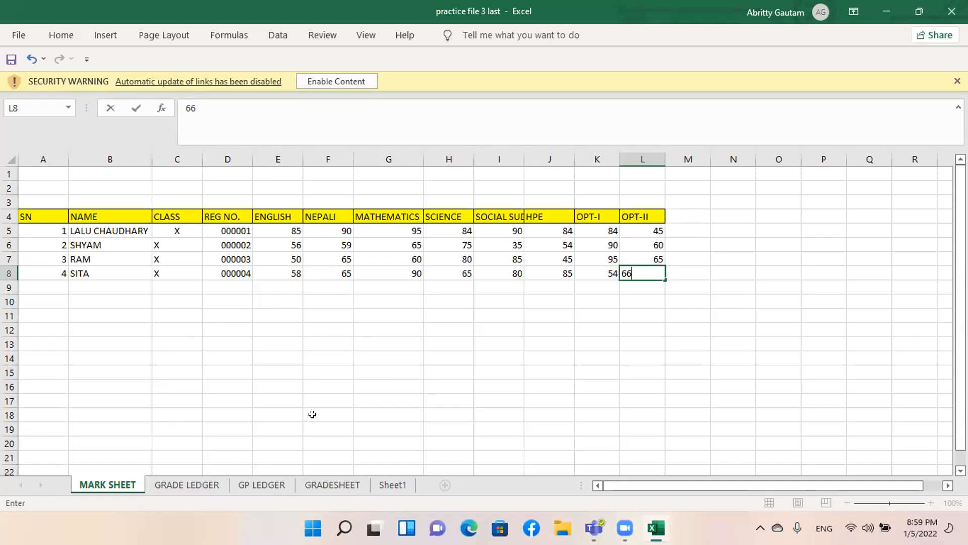
pyautogui.click(593, 303)
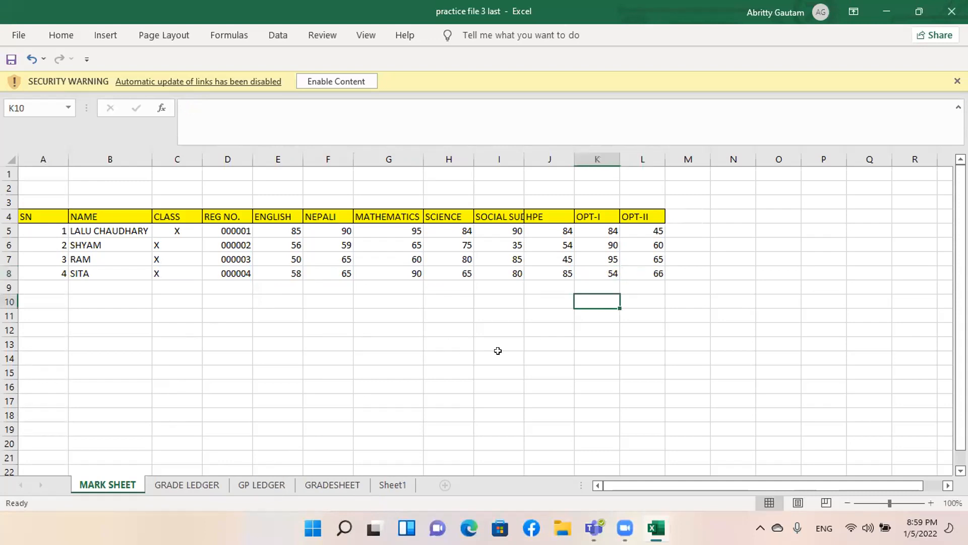
# Check the fourth student's grade points on the GP LEDGER sheet and the letter grades on Sheet1
pyautogui.click(261, 485)
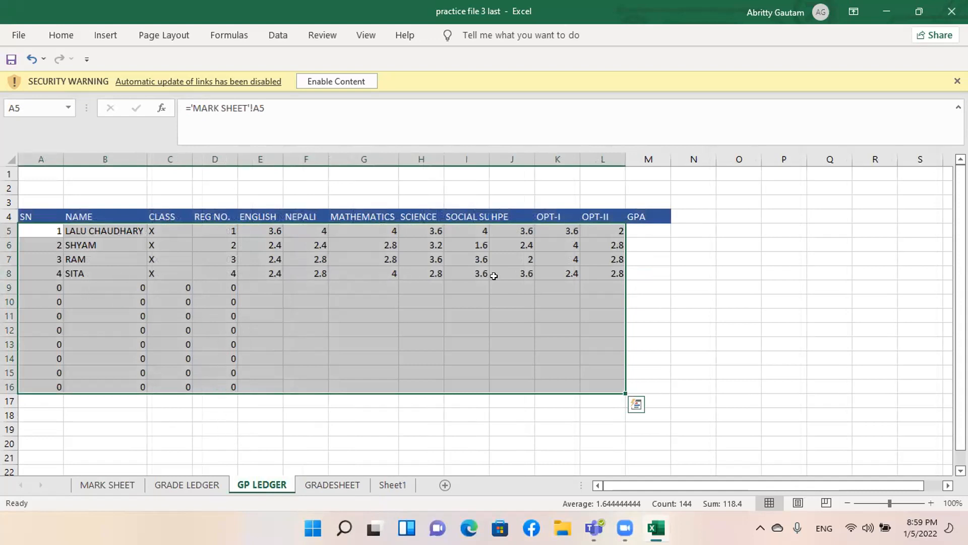
pyautogui.click(402, 484)
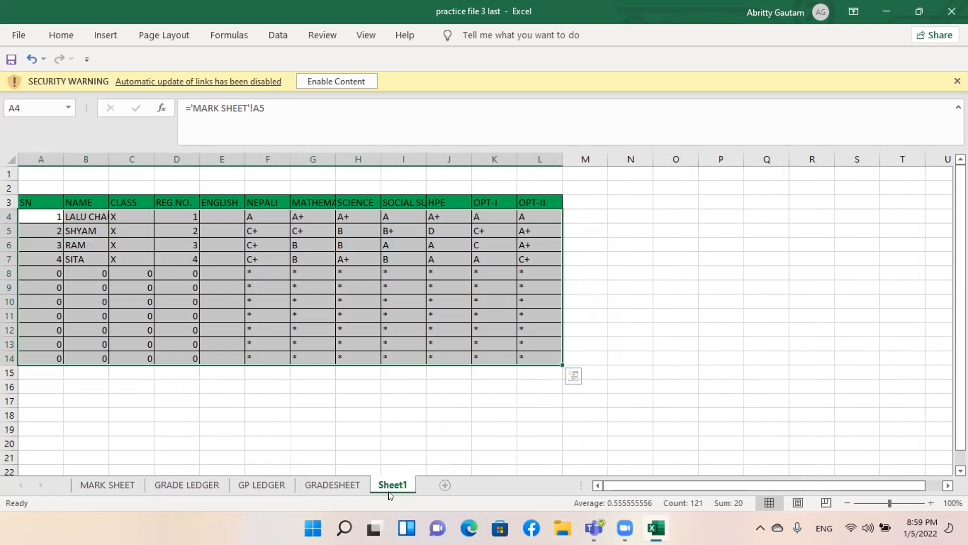
pyautogui.click(269, 485)
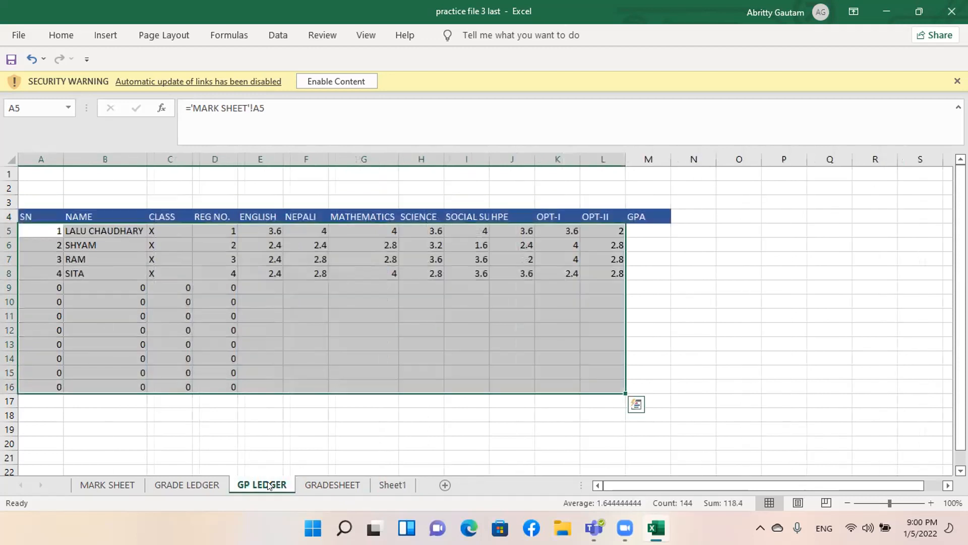
pyautogui.click(326, 484)
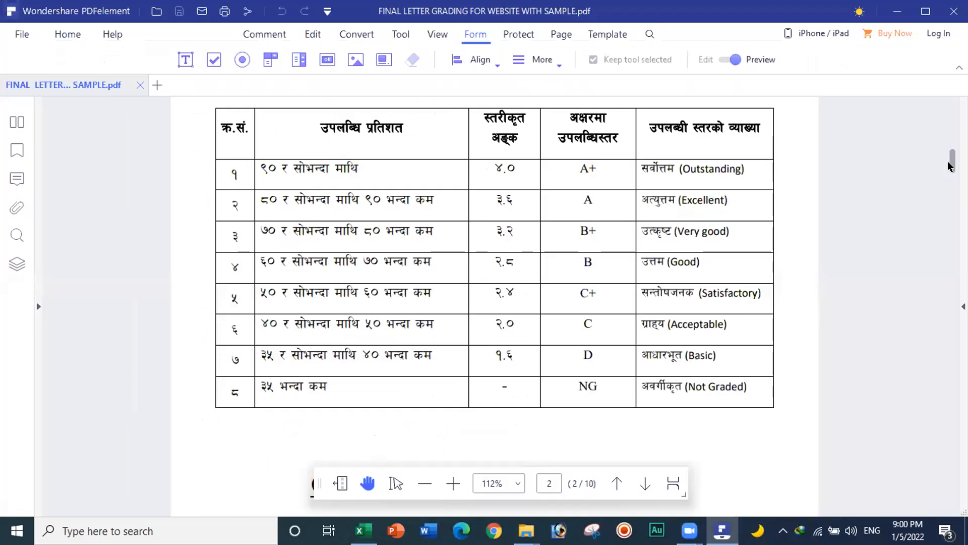
# Review the letter grading PDF from its opening notice through the grade point table to the GPA and Final Grade formulas
pyautogui.moveTo(951, 166); pyautogui.dragTo(948, 78)
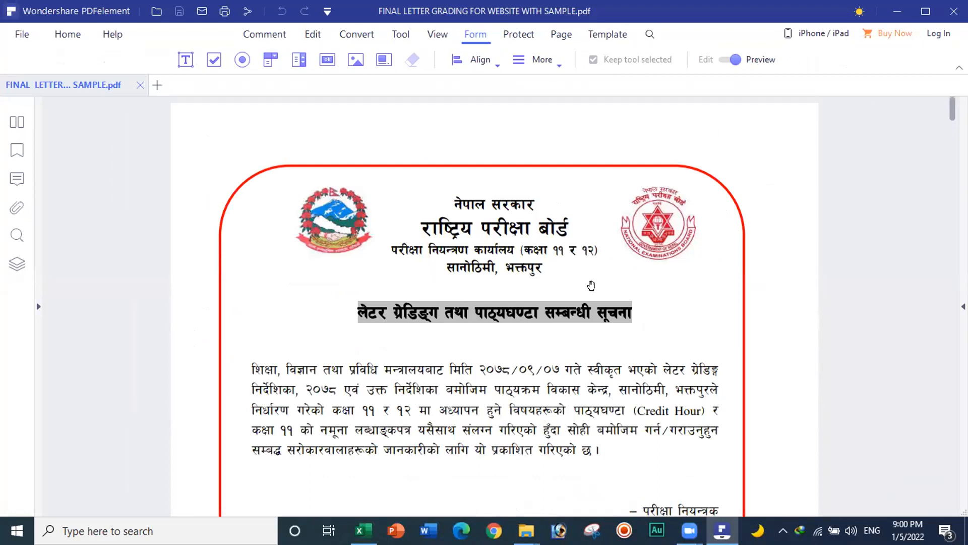
pyautogui.scroll(-2, 591, 286)
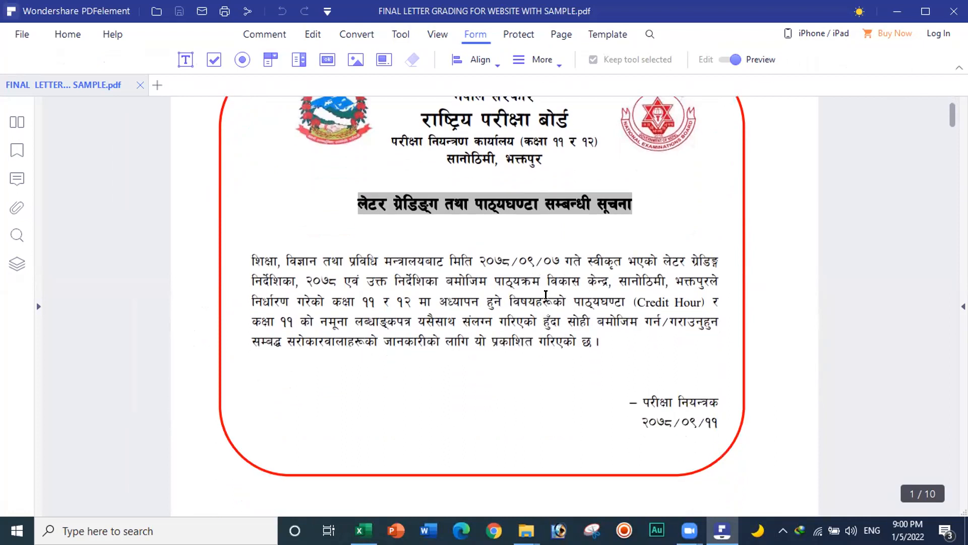
pyautogui.scroll(-1, 546, 295)
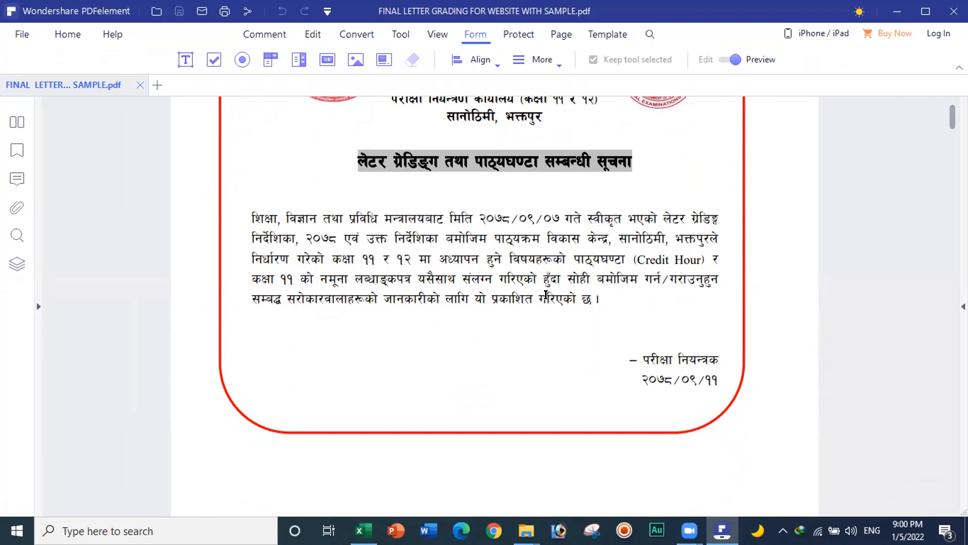
pyautogui.scroll(-6, 546, 295)
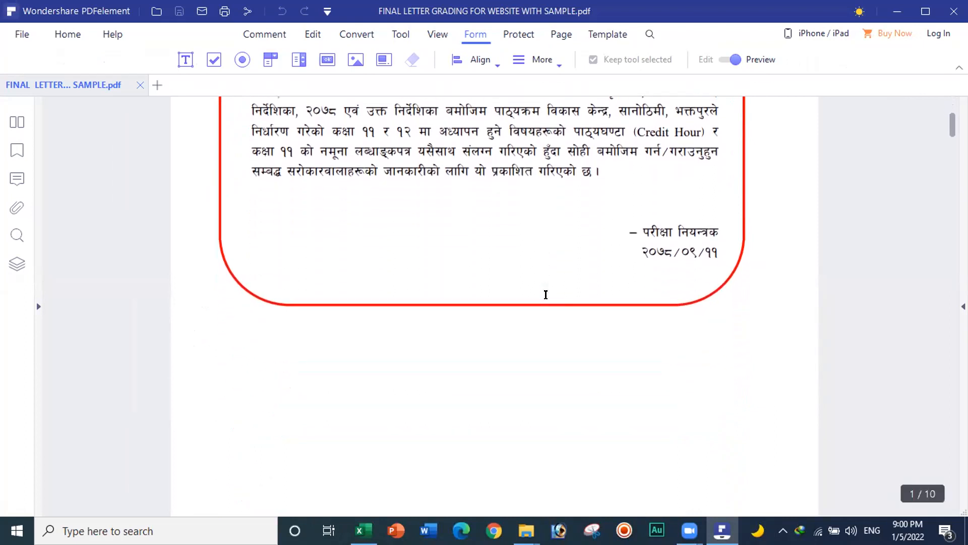
pyautogui.scroll(-6, 546, 295)
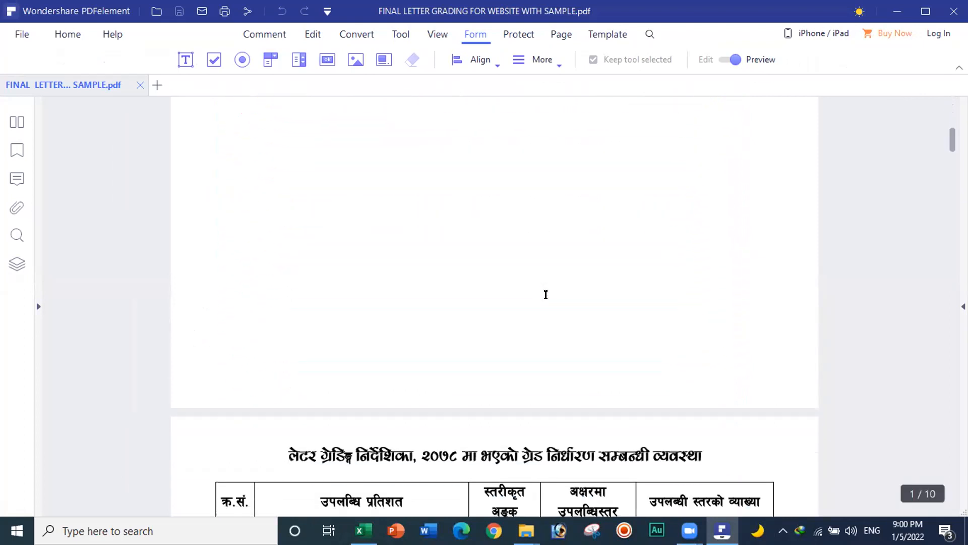
pyautogui.scroll(-4, 546, 295)
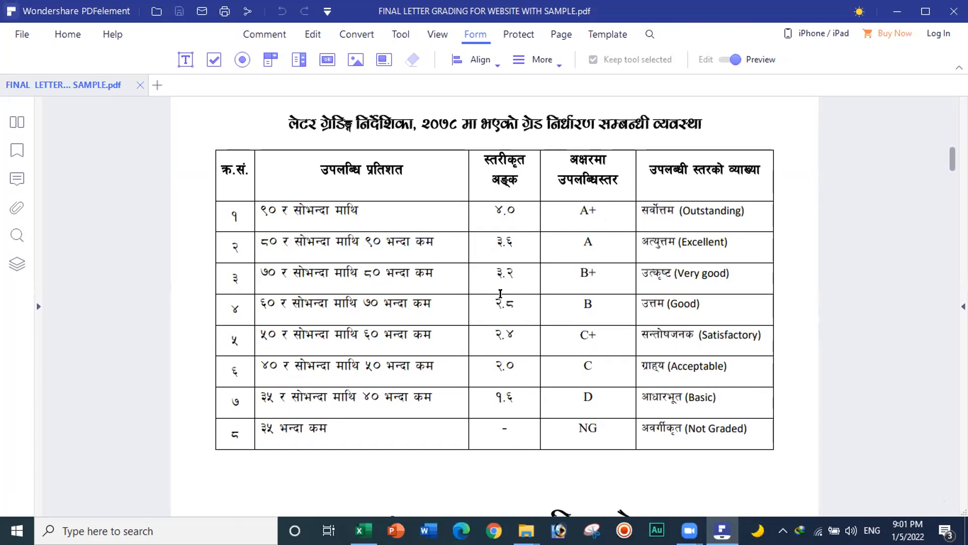
pyautogui.scroll(-1, 501, 294)
pyautogui.scroll(-1, 500, 294)
pyautogui.scroll(-1, 501, 293)
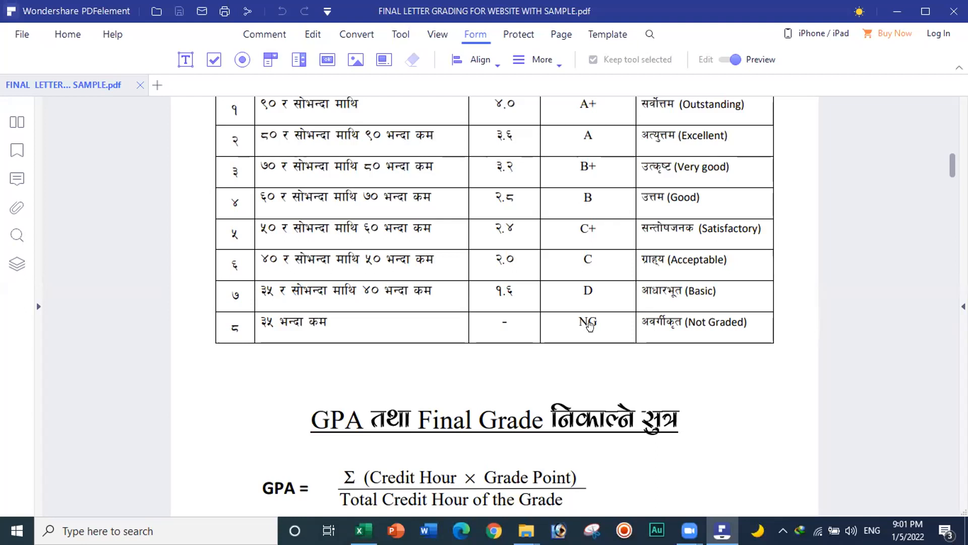
pyautogui.scroll(-3, 590, 325)
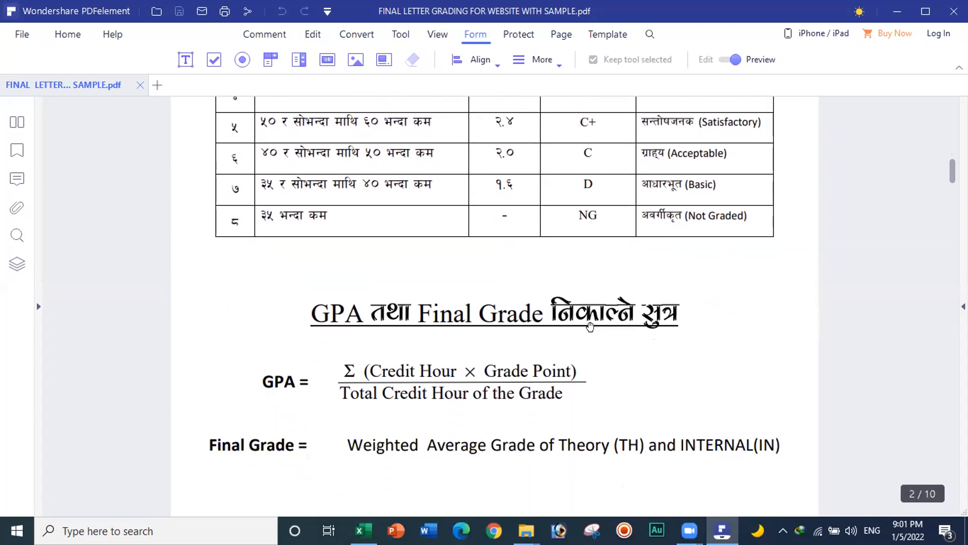
pyautogui.scroll(-2, 589, 325)
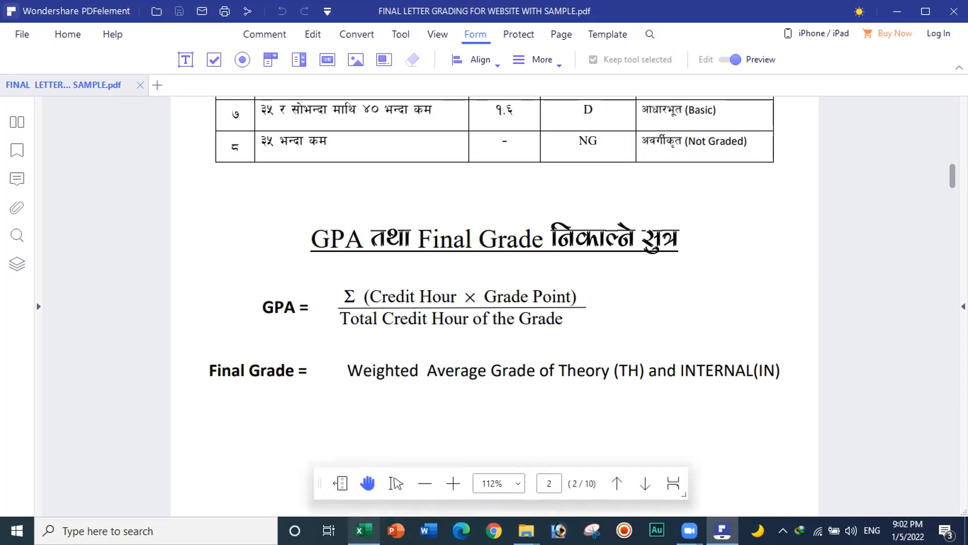
# Switch to the practice file 3 workbook in Excel and clear the GPA formula in M5 of the GP LEDGER sheet
pyautogui.click(363, 529)
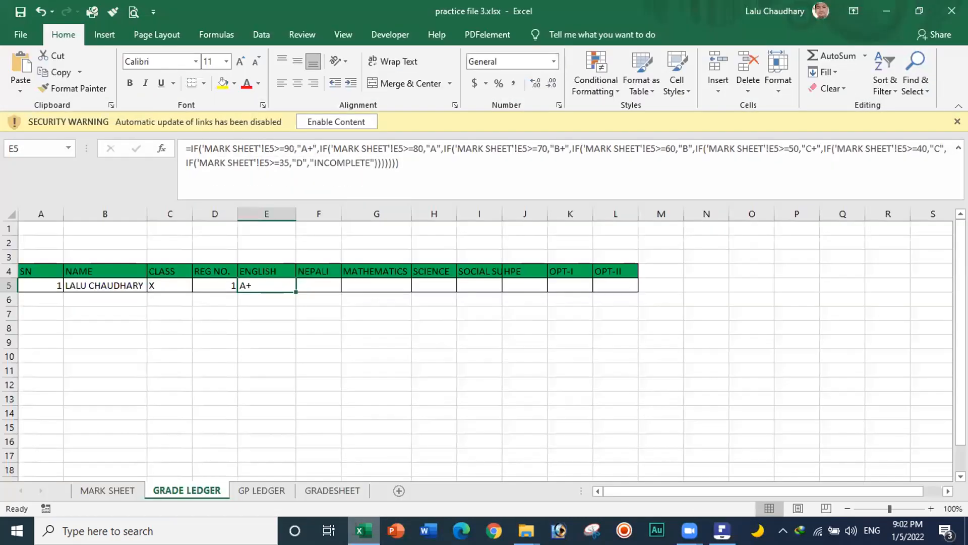
pyautogui.click(252, 489)
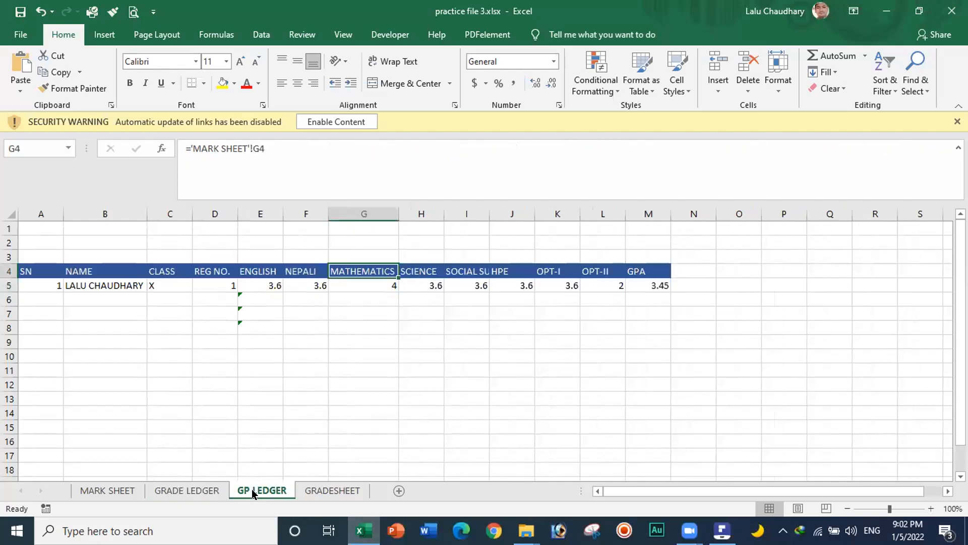
pyautogui.click(644, 282)
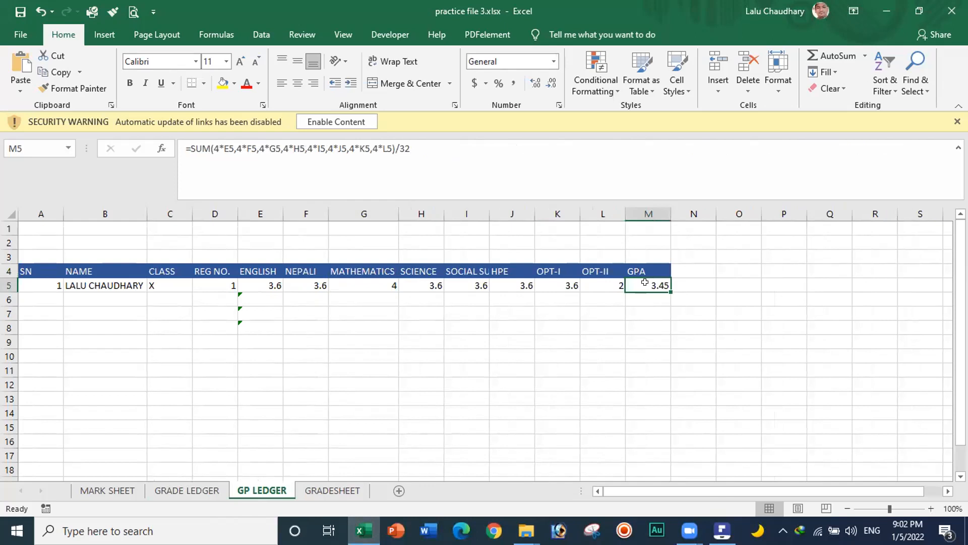
pyautogui.press('Delete')
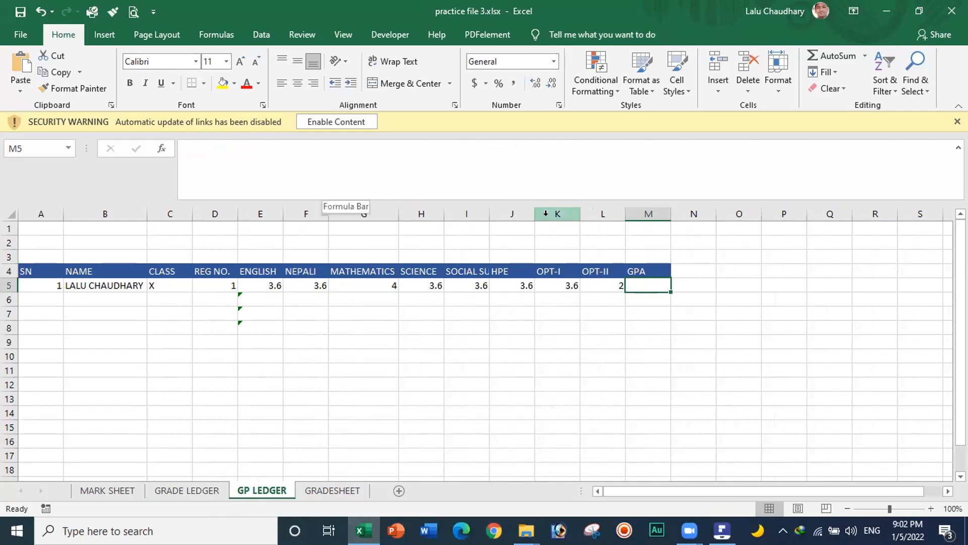
# Begin the GPA formula in M5 as =SUM(4*E5, for English, consulting the GPA formula in the letter grading PDF
pyautogui.write('=')
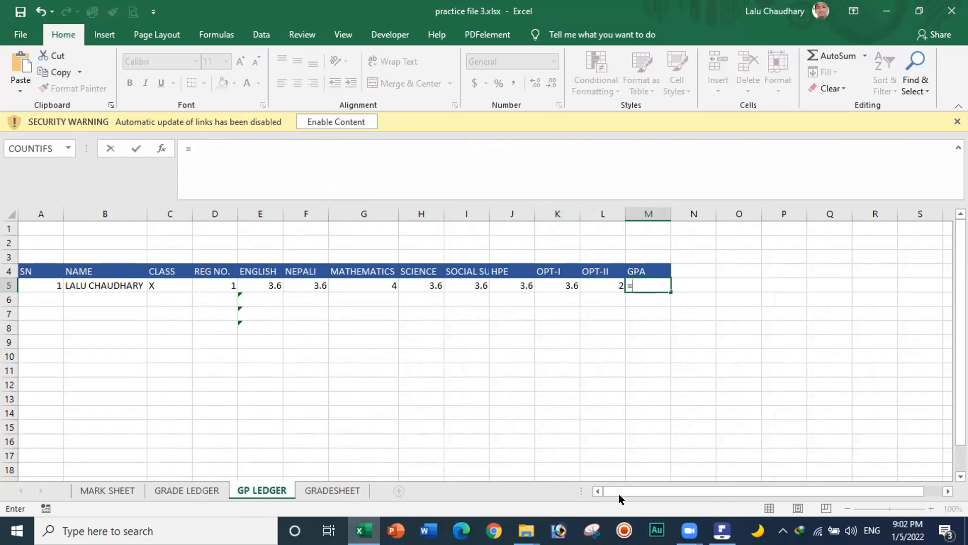
pyautogui.click(722, 530)
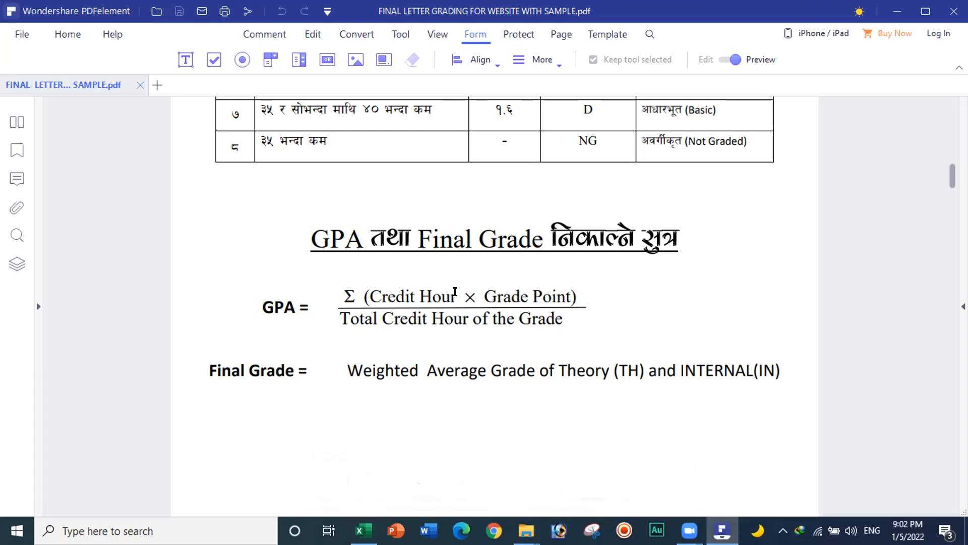
pyautogui.click(363, 529)
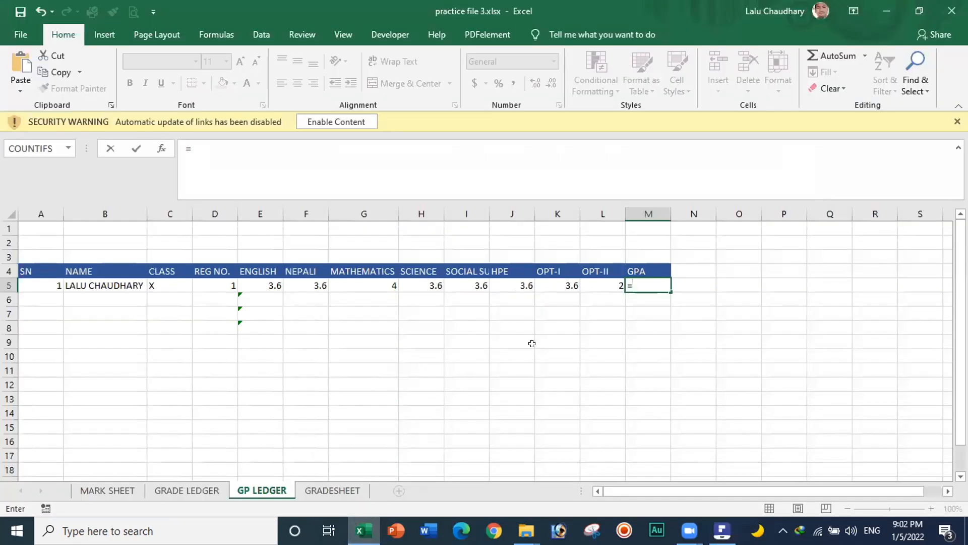
pyautogui.write('SUM')
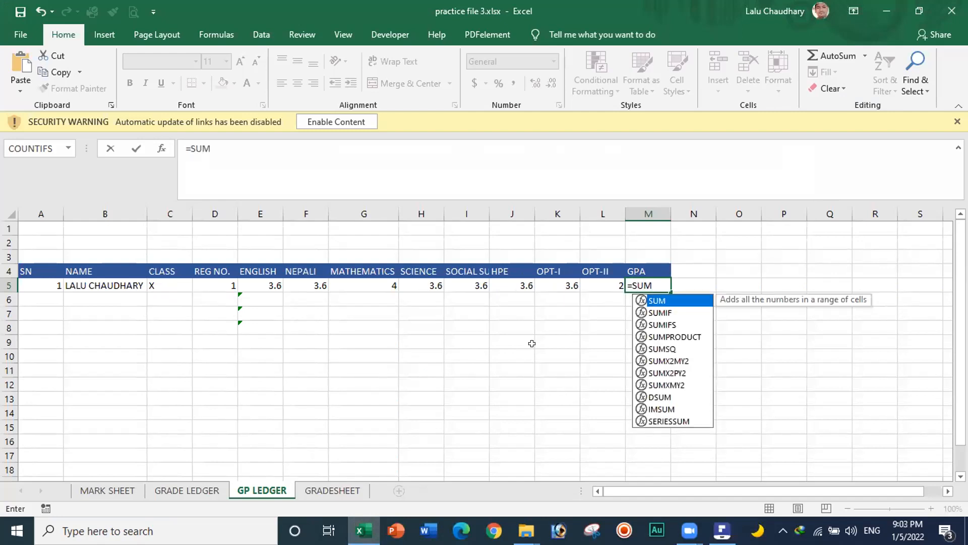
pyautogui.write('(4')
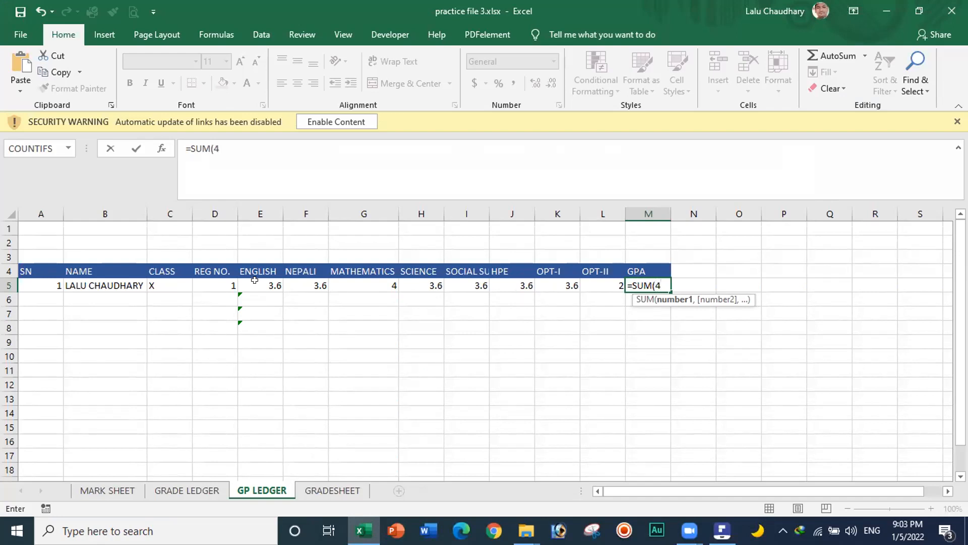
pyautogui.write('*')
pyautogui.click(255, 280)
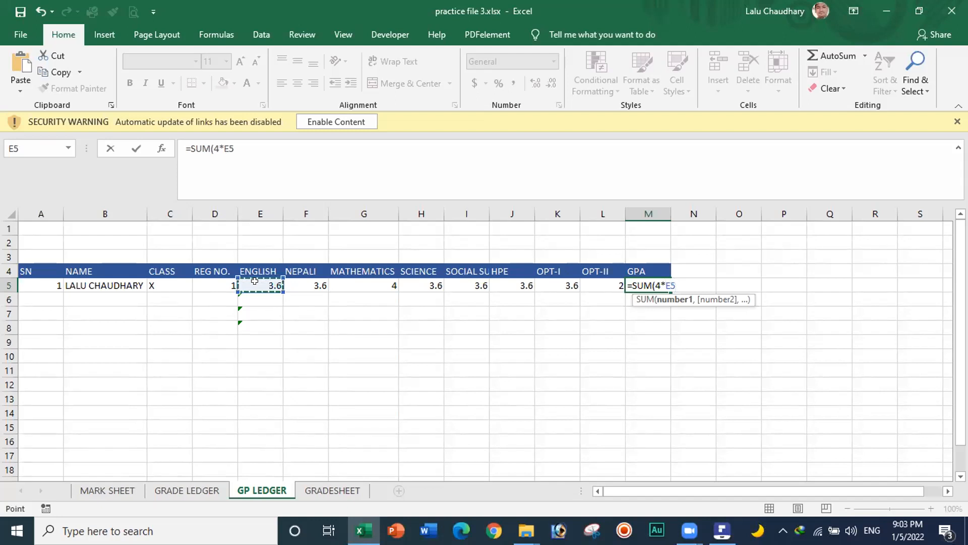
pyautogui.write(',')
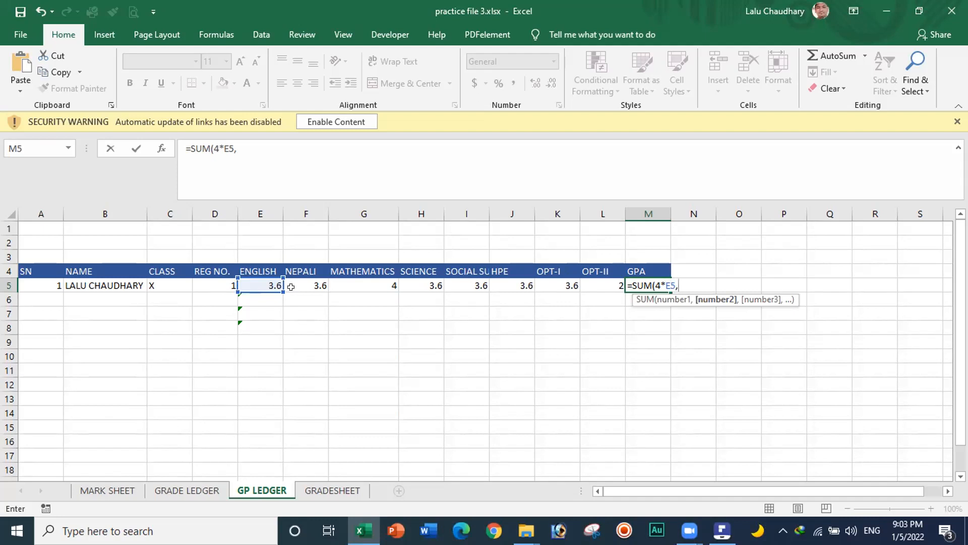
# Extend the M5 SUM formula with 4*F5, 4*G5 and 4*H5 for Nepali, Mathematics and Science
pyautogui.write('4*')
pyautogui.click(304, 281)
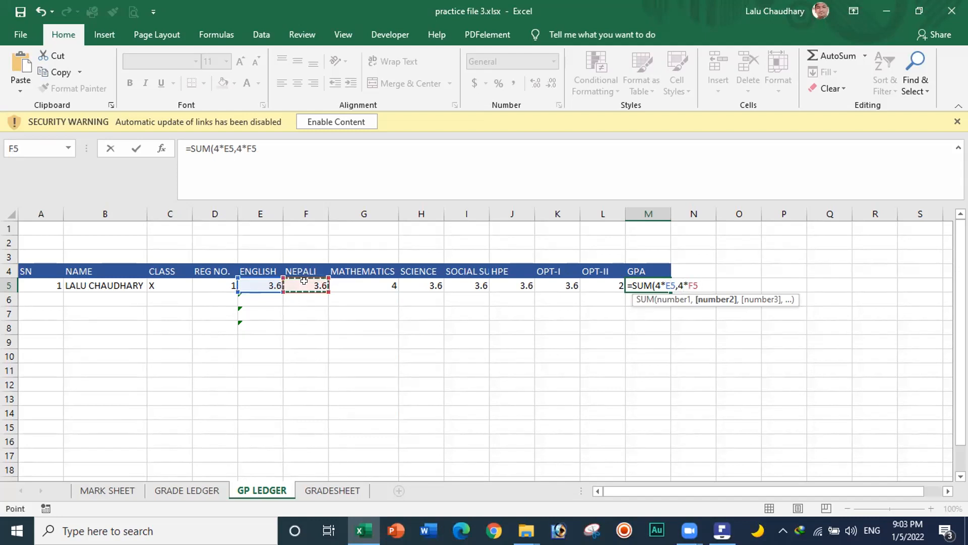
pyautogui.write(',')
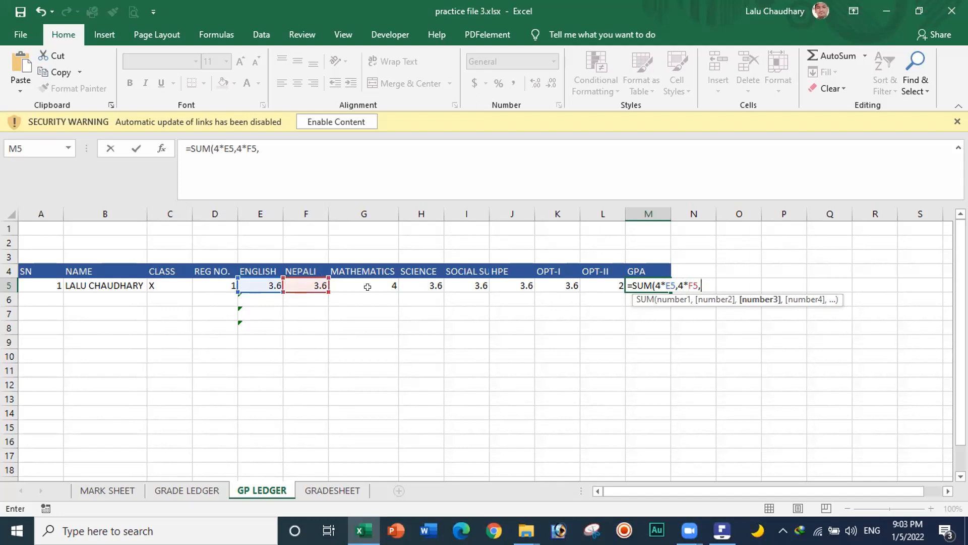
pyautogui.write('4')
pyautogui.write('*')
pyautogui.click(372, 281)
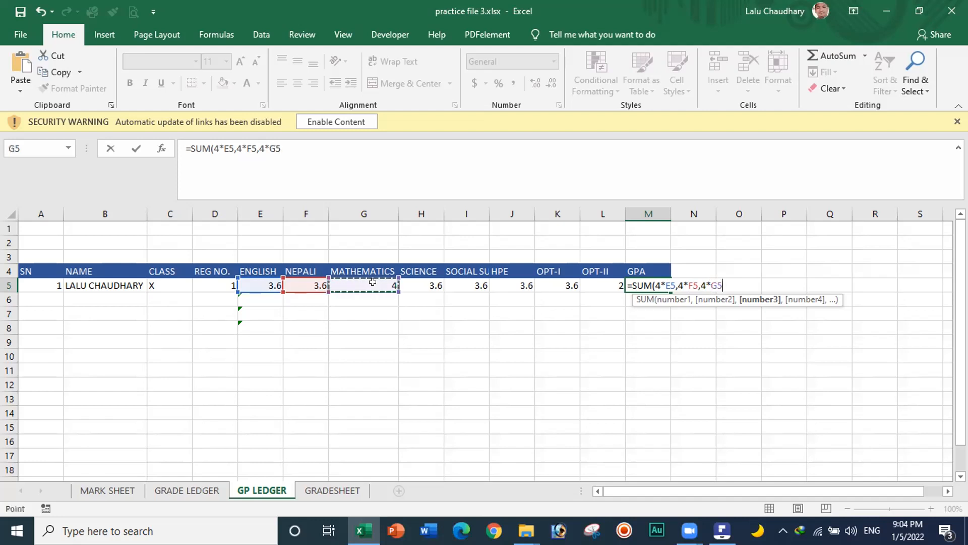
pyautogui.write(',')
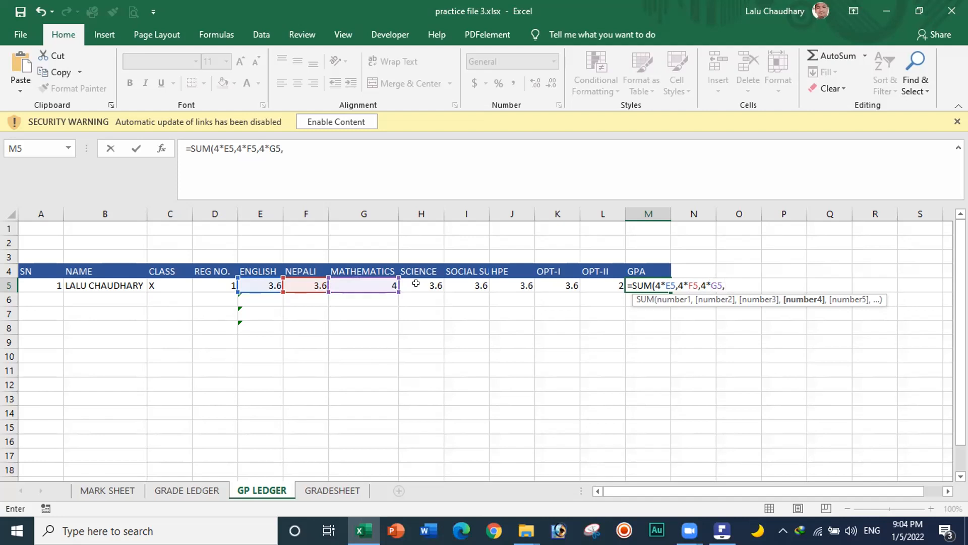
pyautogui.write('4*')
pyautogui.click(426, 284)
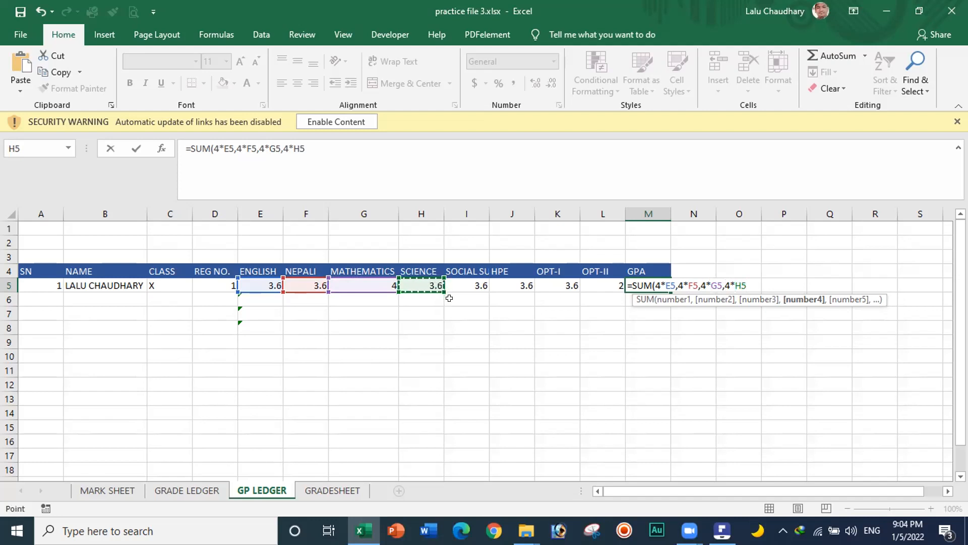
pyautogui.write(',')
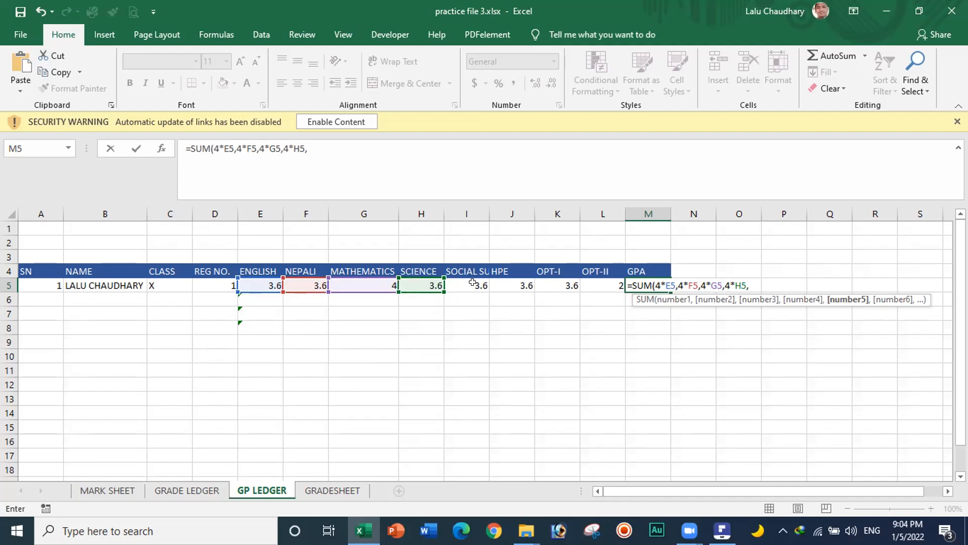
# Add 4*I5, 4*J5, 4*K5 and 4*L5 to the M5 SUM formula for Social Studies, HPE, OPT-I and OPT-II
pyautogui.write('4*')
pyautogui.click(462, 285)
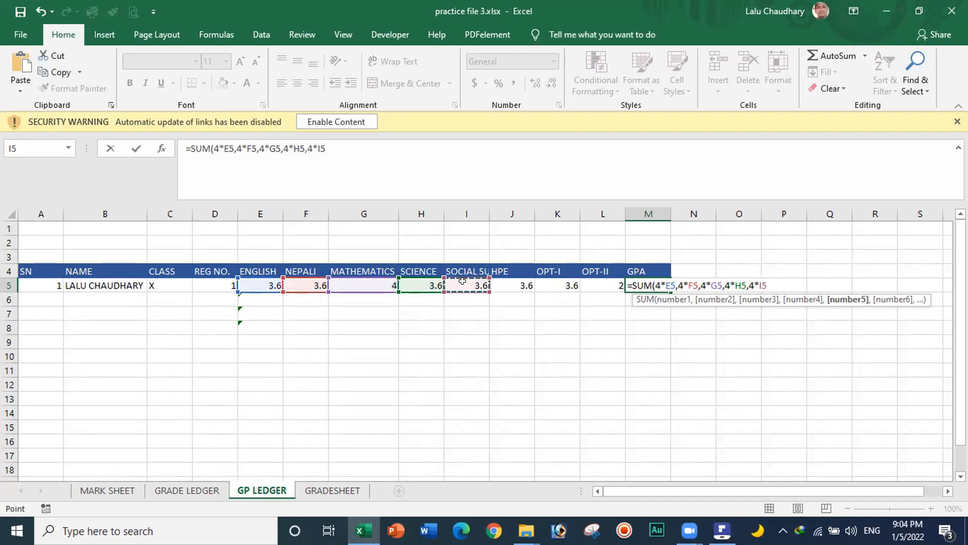
pyautogui.write(',')
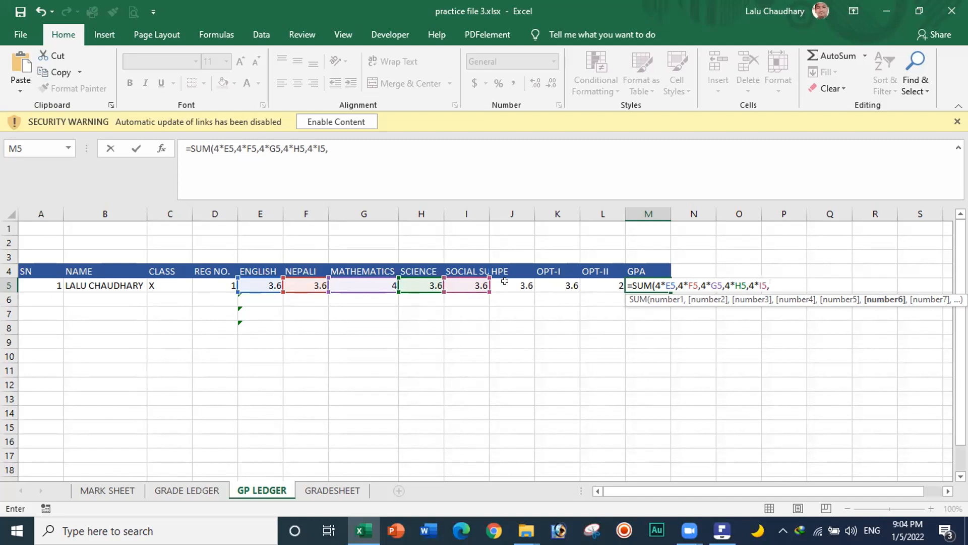
pyautogui.write('4*')
pyautogui.click(514, 281)
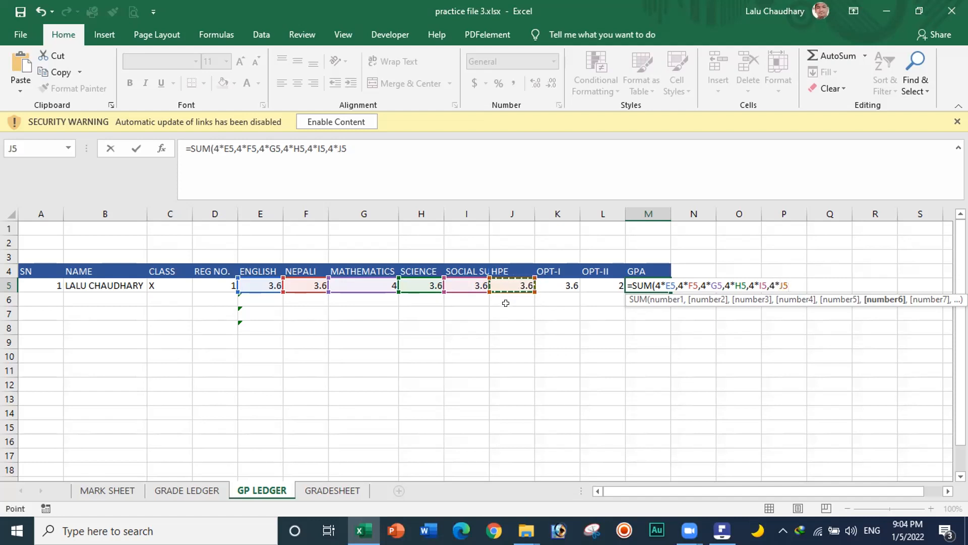
pyautogui.write(',')
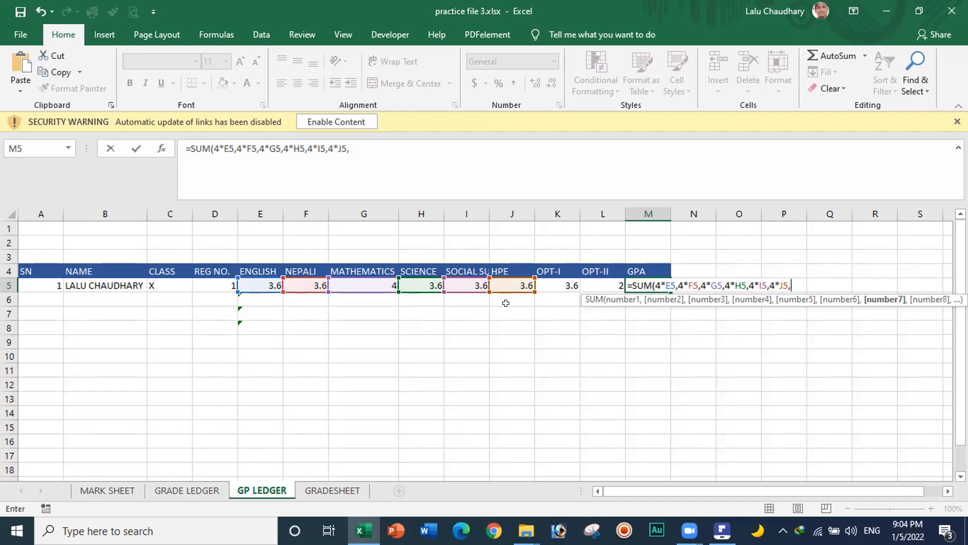
pyautogui.write('4*')
pyautogui.click(552, 283)
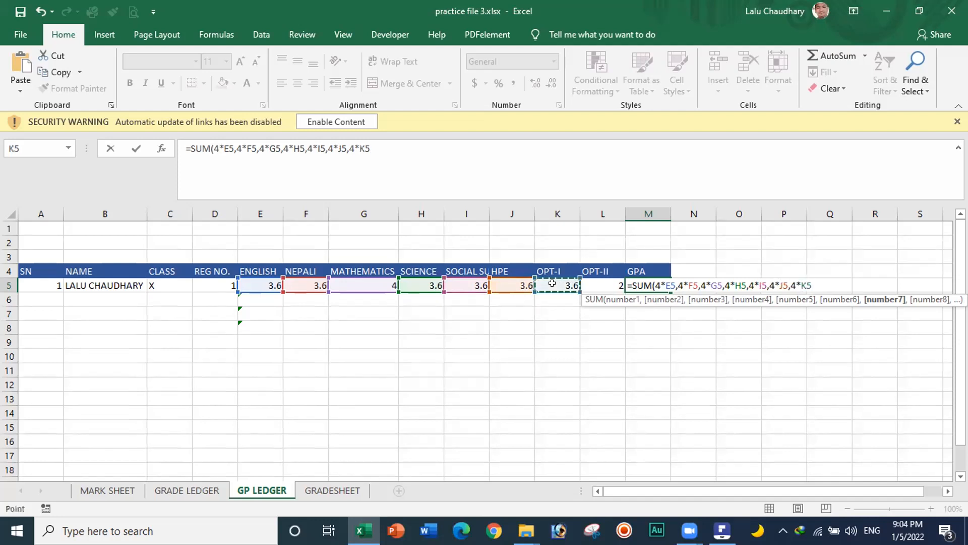
pyautogui.write(',')
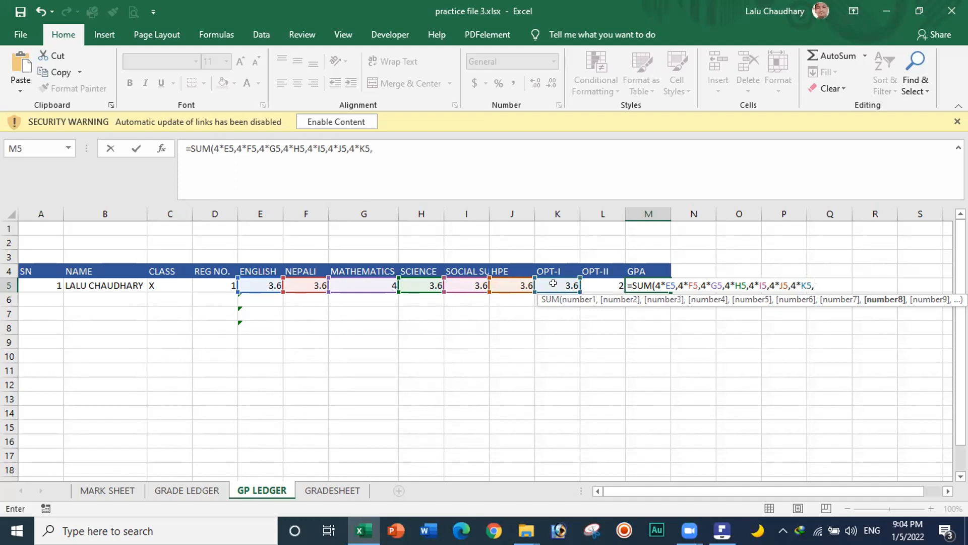
pyautogui.write('4*')
pyautogui.click(597, 280)
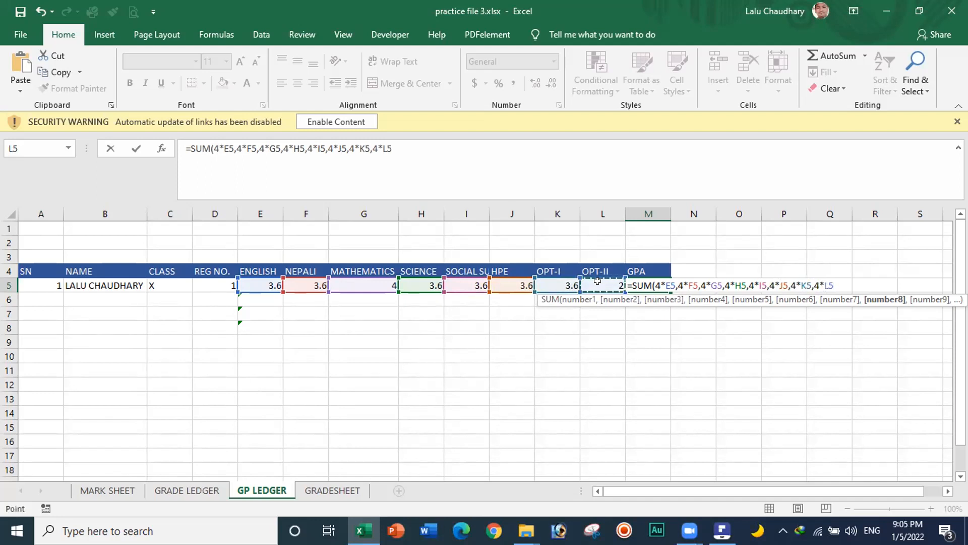
# Close the SUM in M5, divide it by 32 total credit hours and enter the formula
pyautogui.write(')32')
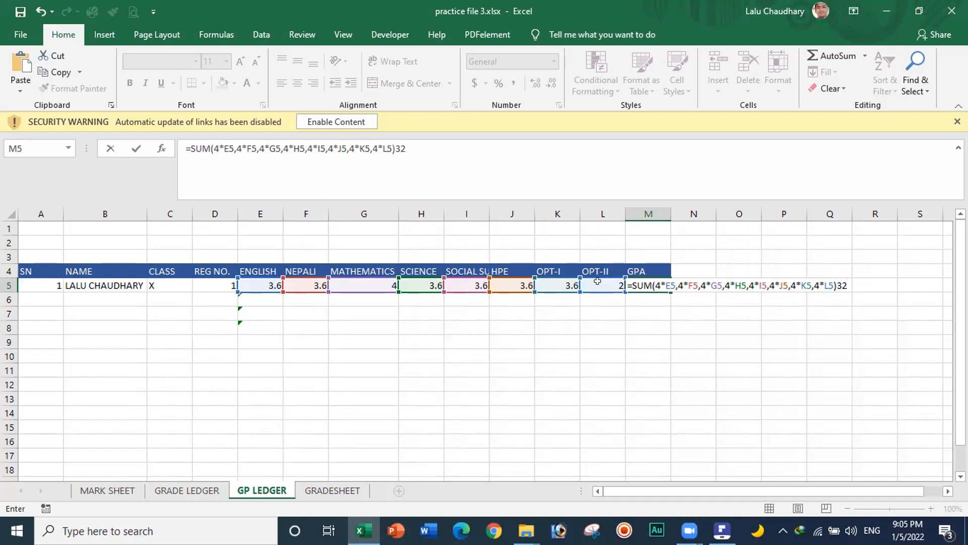
pyautogui.click(830, 284)
pyautogui.write('/')
pyautogui.press('Return')
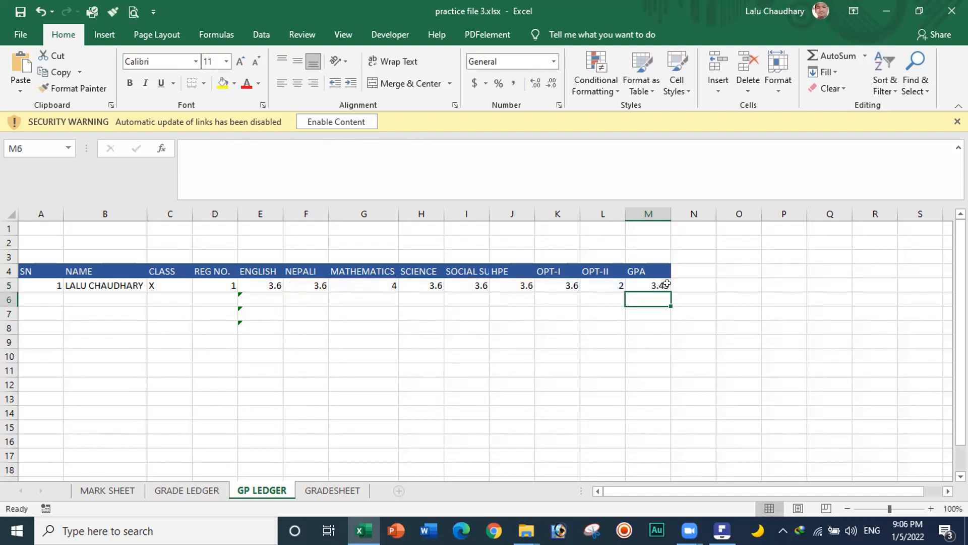
# On the GRADE LEDGER sheet, fill the row 5 formulas from A5:L5 down to row 13
pyautogui.click(121, 489)
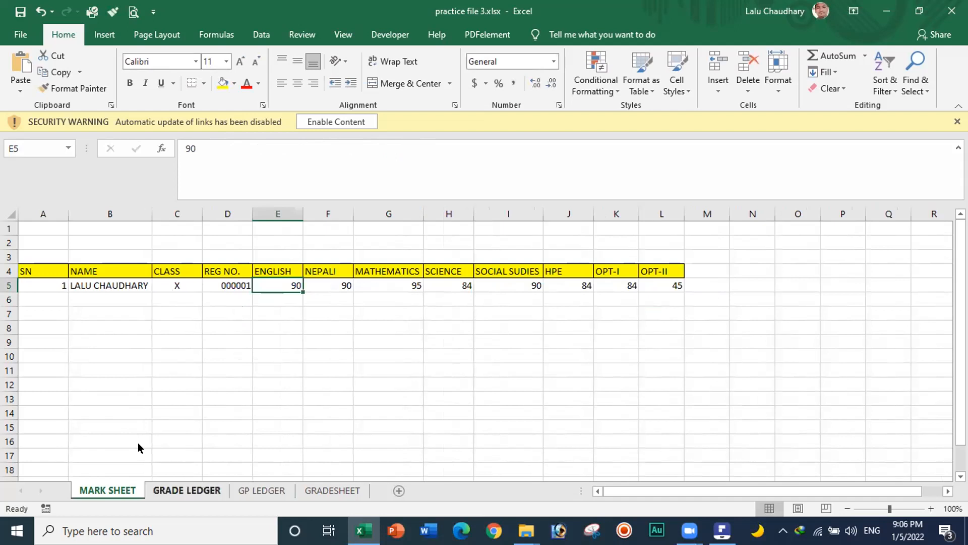
pyautogui.click(187, 490)
pyautogui.moveTo(28, 281); pyautogui.dragTo(539, 286)
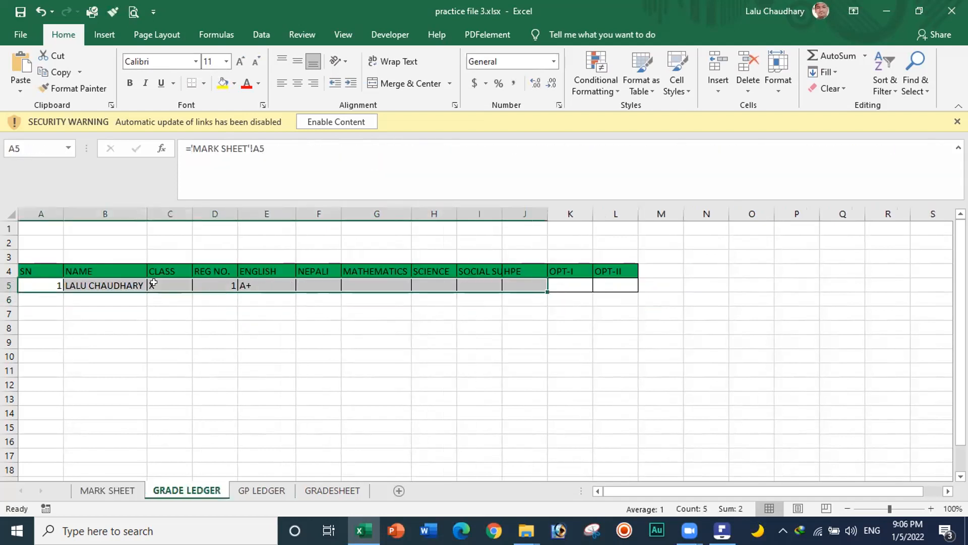
pyautogui.hotkey('shift', 'Right')
pyautogui.hotkey('shift', 'Right')
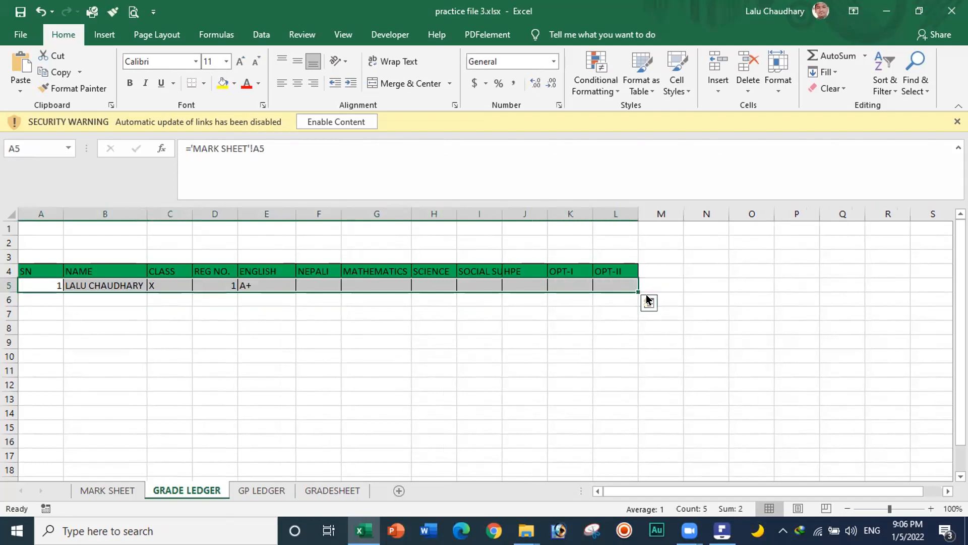
pyautogui.moveTo(637, 290); pyautogui.dragTo(633, 405)
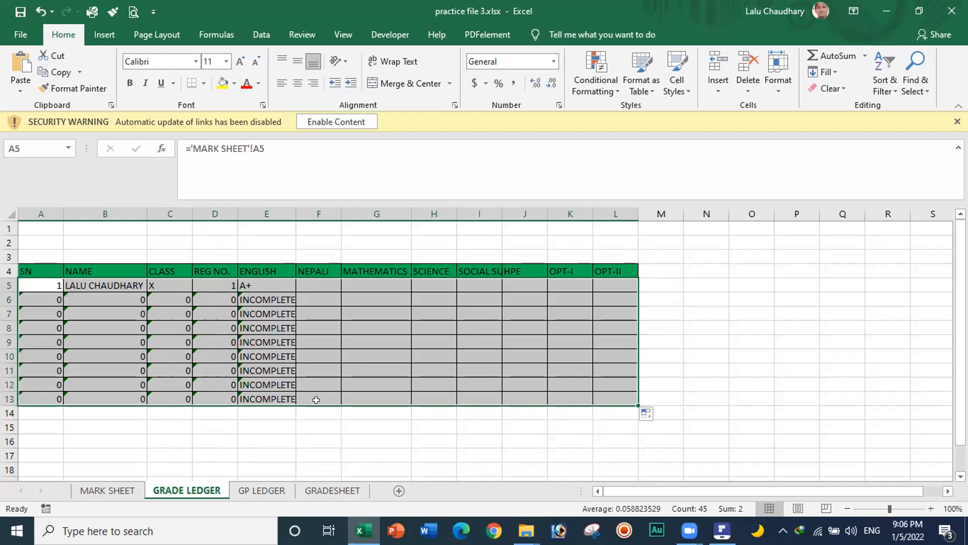
# On the GP LEDGER sheet, fill the row 5 formulas from A5:M5 down to row 14
pyautogui.hotkey('ctrl', 'pagedown')
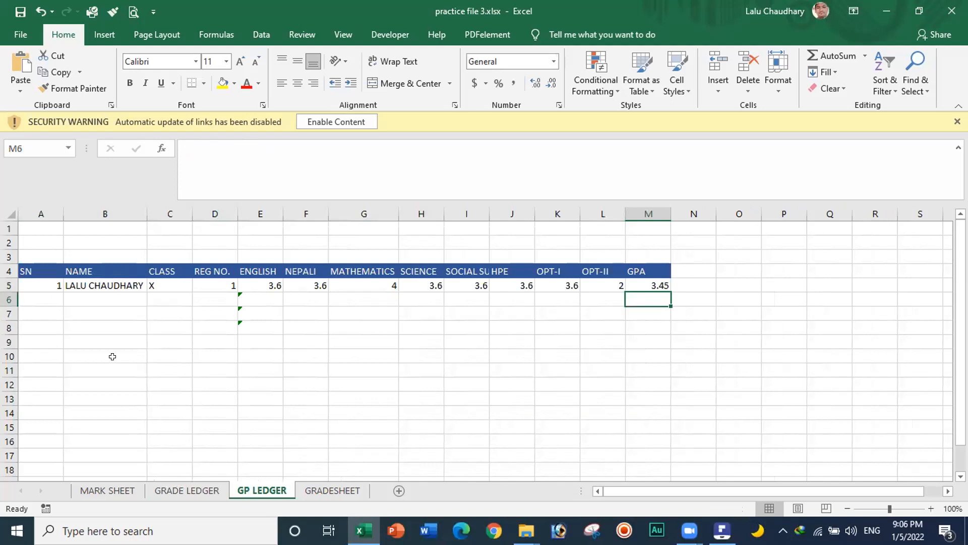
pyautogui.click(36, 279)
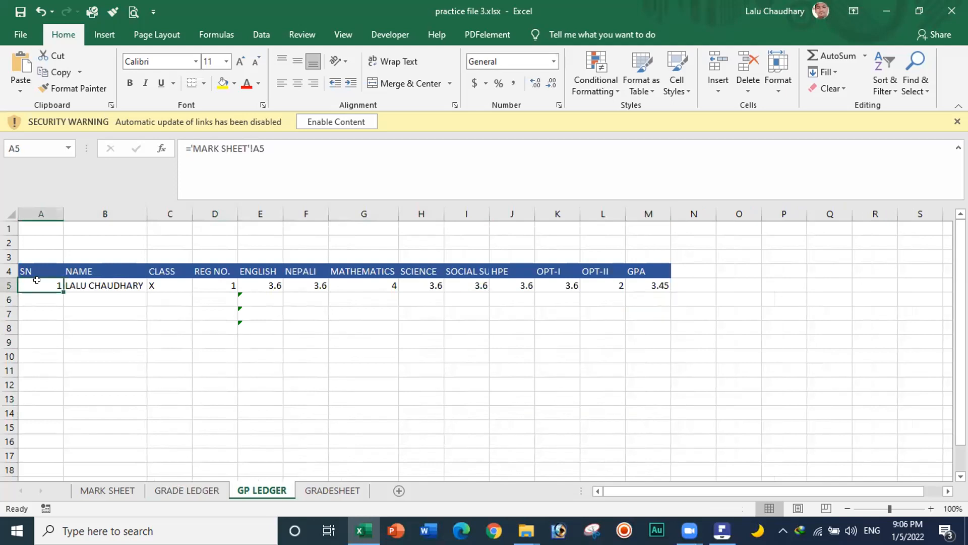
pyautogui.hotkey('shift', 'Right')
pyautogui.hotkey('shift', 'Right')
pyautogui.hotkey('shift', 'Right')
pyautogui.hotkey('shift', 'Right')
pyautogui.hotkey('shift', 'Right')
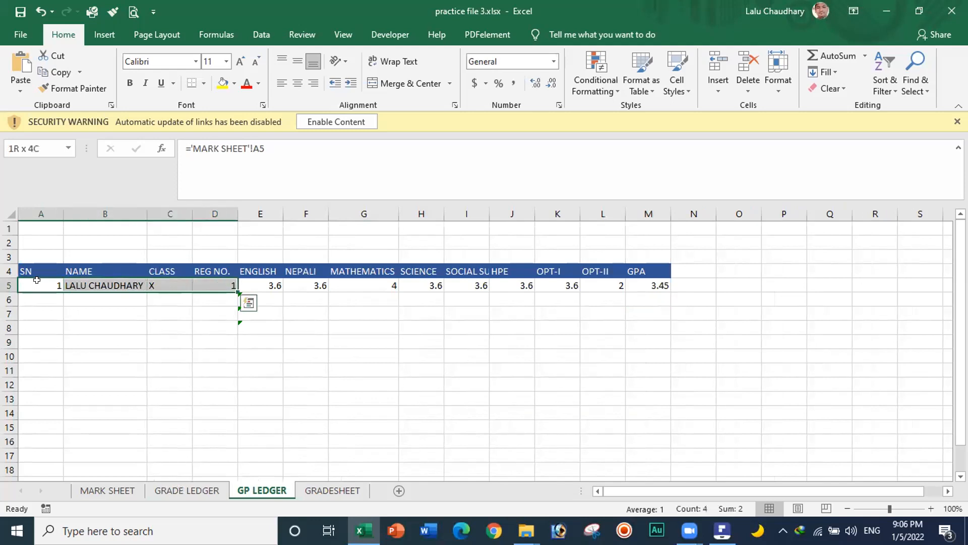
pyautogui.hotkey('shift', 'Right')
pyautogui.hotkey('shift', 'Right')
pyautogui.hotkey('shift', 'Right')
pyautogui.hotkey('shift', 'Right')
pyautogui.hotkey('shift', 'Right')
pyautogui.hotkey('shift', 'Right')
pyautogui.hotkey('shift', 'Right')
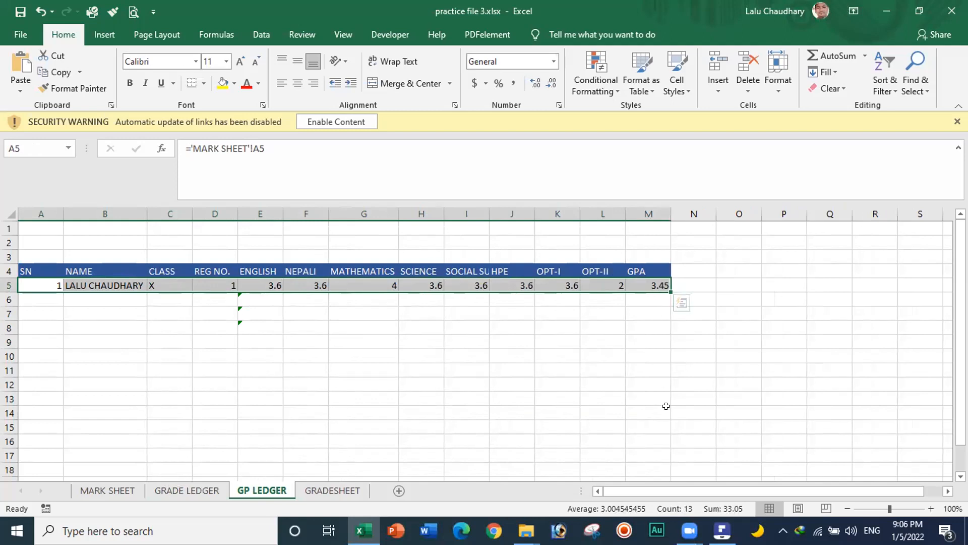
pyautogui.moveTo(668, 294); pyautogui.dragTo(669, 409)
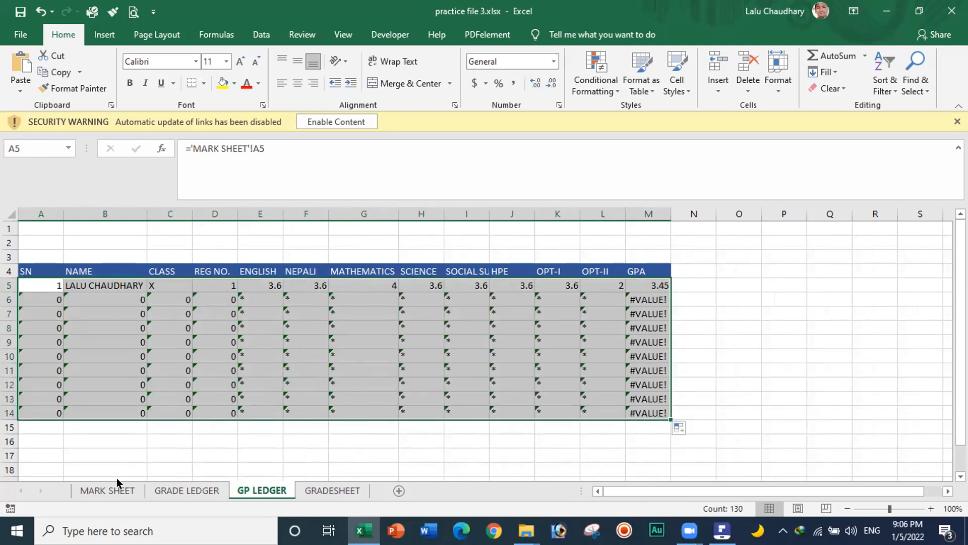
# Enter serial number 2 in A6 of the MARK SHEET and move to the second student's name cell
pyautogui.click(113, 494)
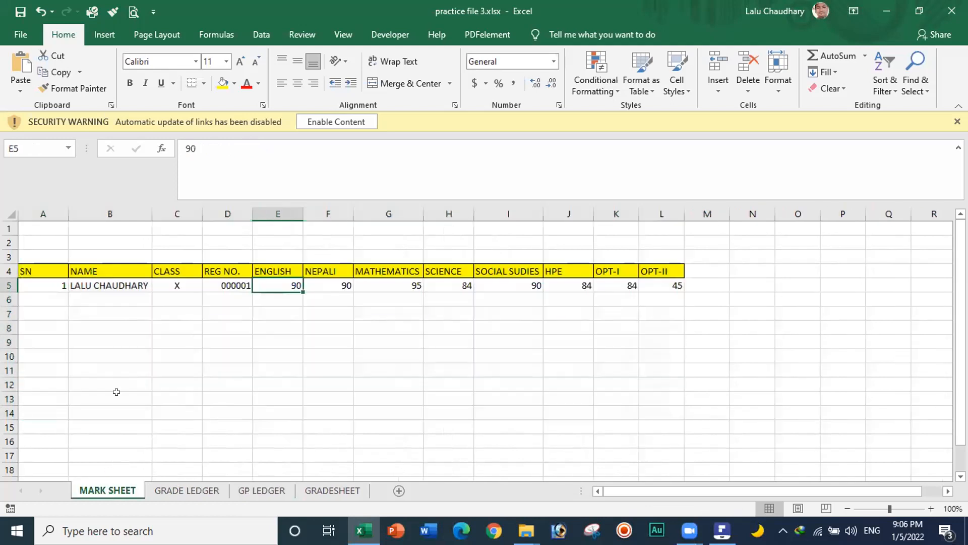
pyautogui.click(54, 298)
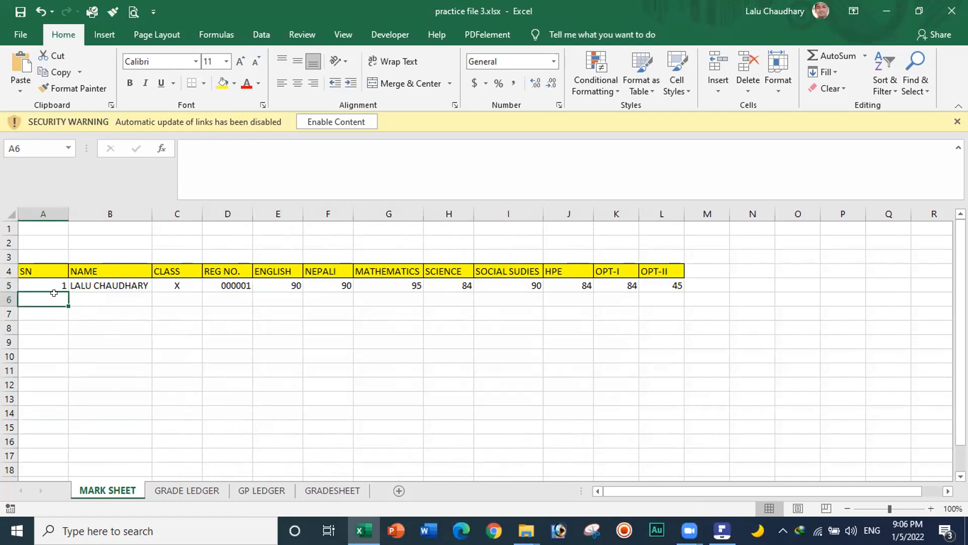
pyautogui.write('2')
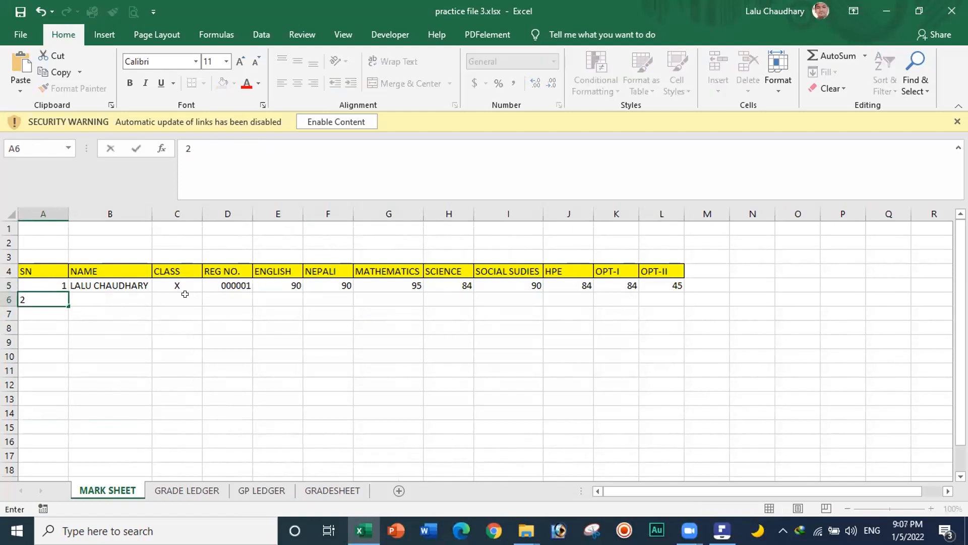
pyautogui.click(118, 295)
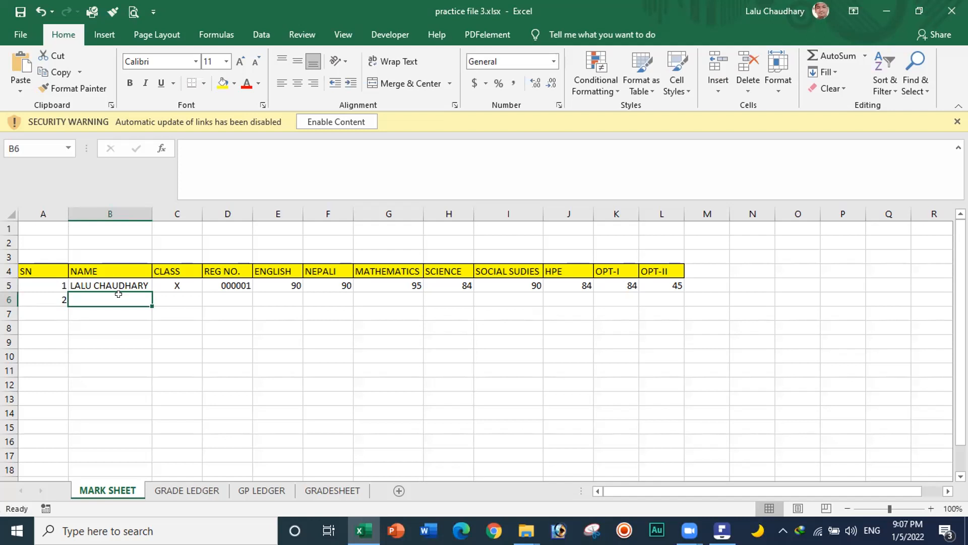
# Enter the second student's name, class X and registration number in B6:D6 of the MARK SHEET
pyautogui.write('HARI')
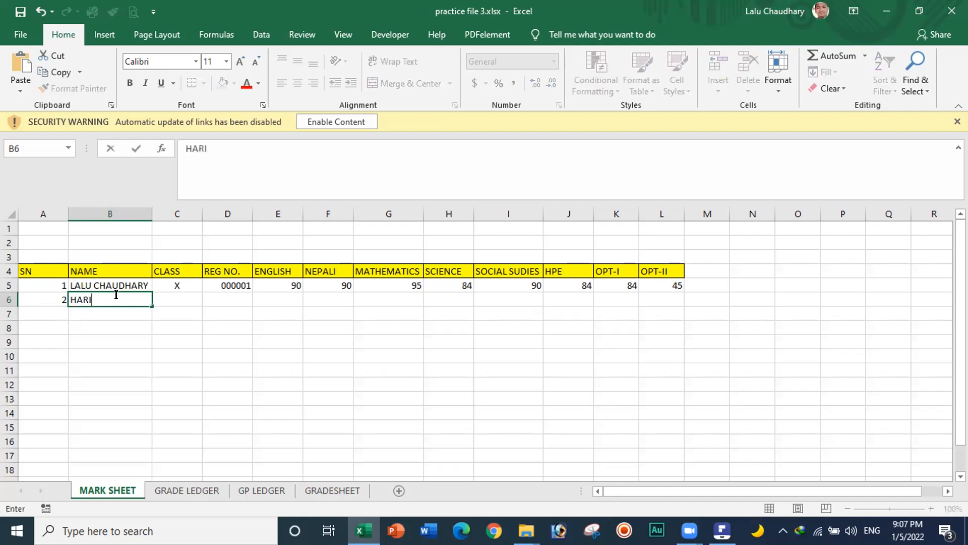
pyautogui.press('Tab')
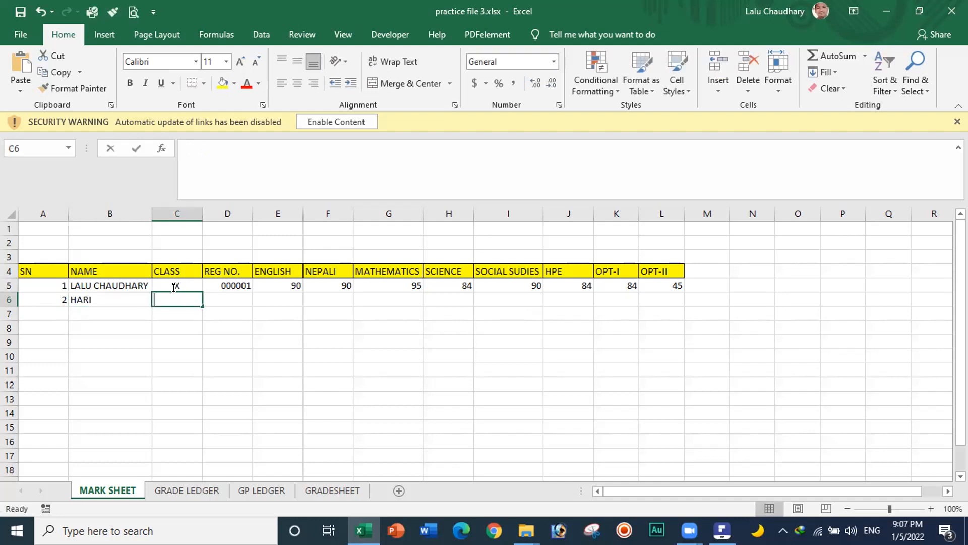
pyautogui.write('X')
pyautogui.press('Tab')
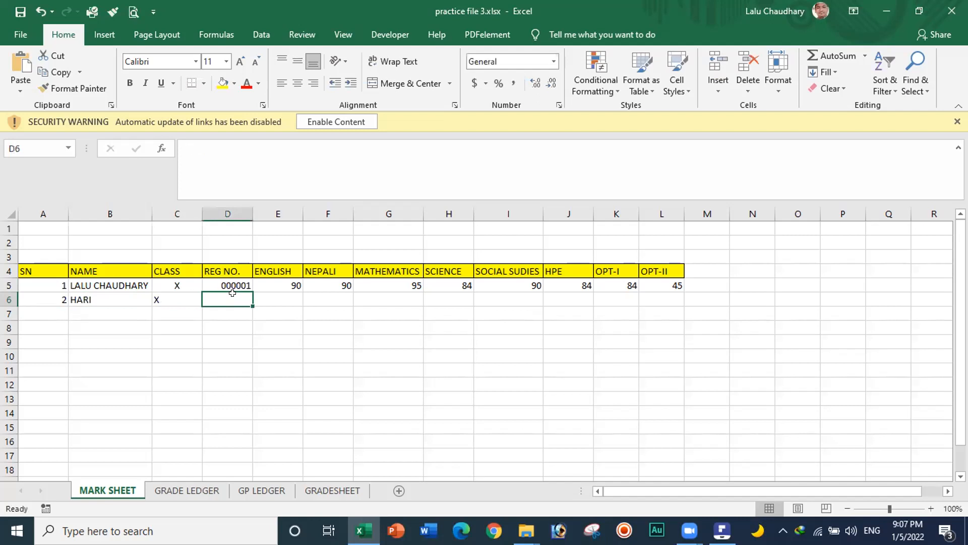
pyautogui.write('2')
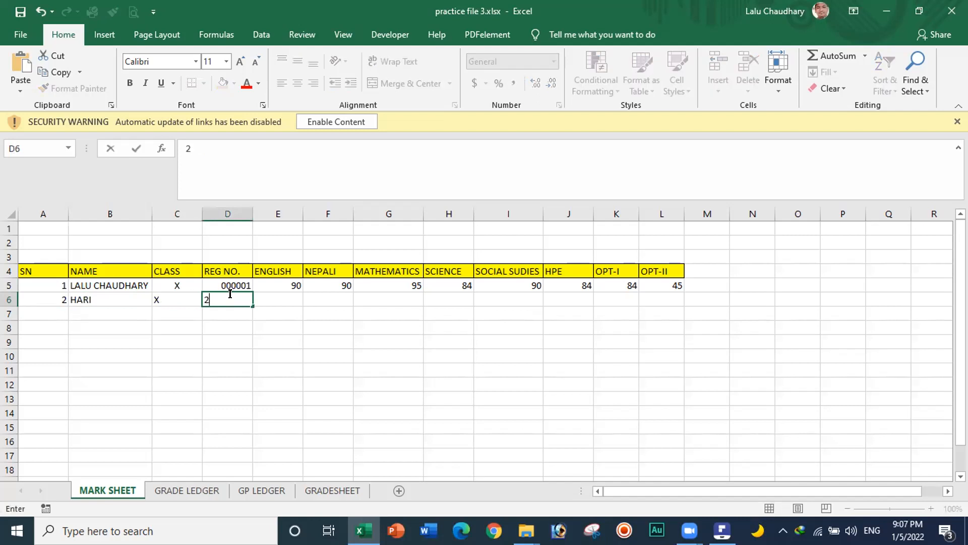
pyautogui.press('Tab')
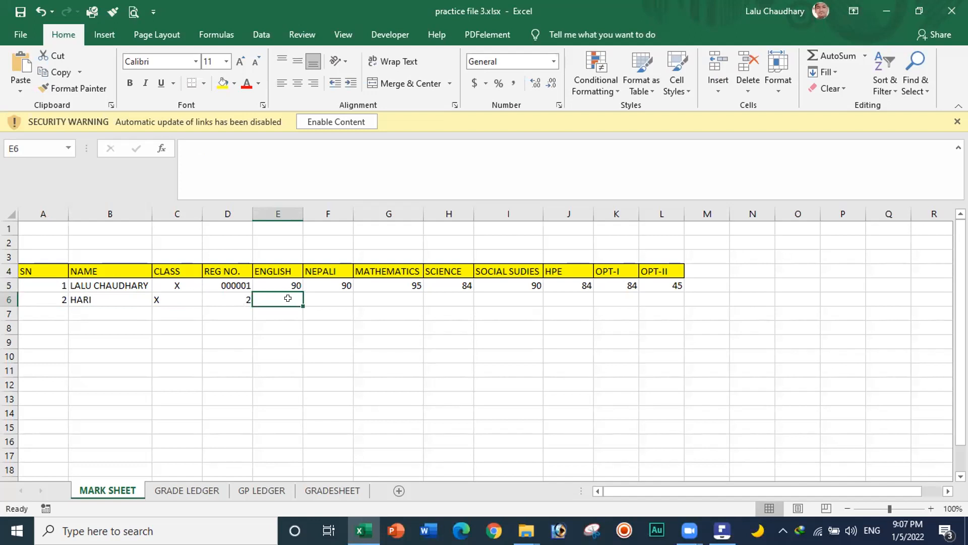
# Enter the second student's marks in row 6: English 85, Nepali 5, Mathematics 86 and Science 89
pyautogui.write('85')
pyautogui.press('Tab')
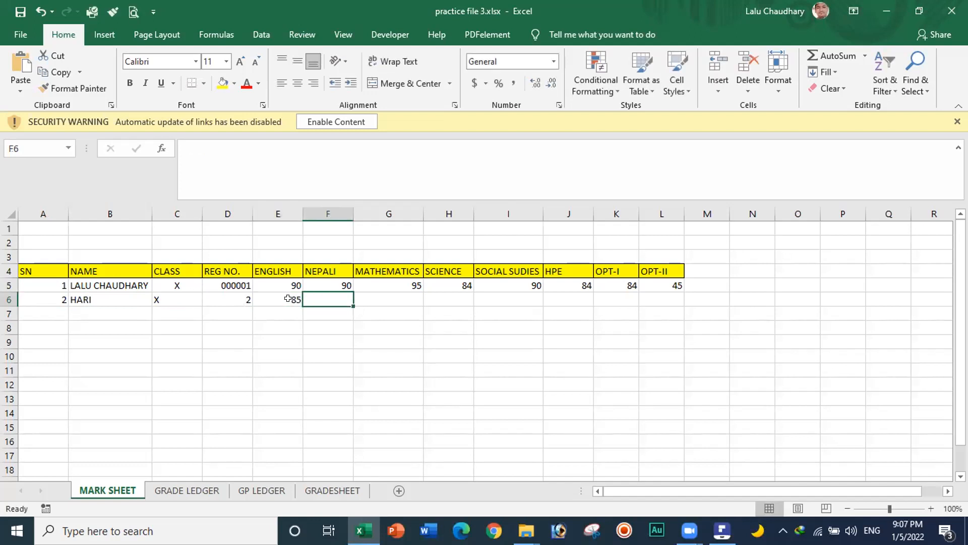
pyautogui.write('5')
pyautogui.press('Tab')
pyautogui.write('86')
pyautogui.press('Tab')
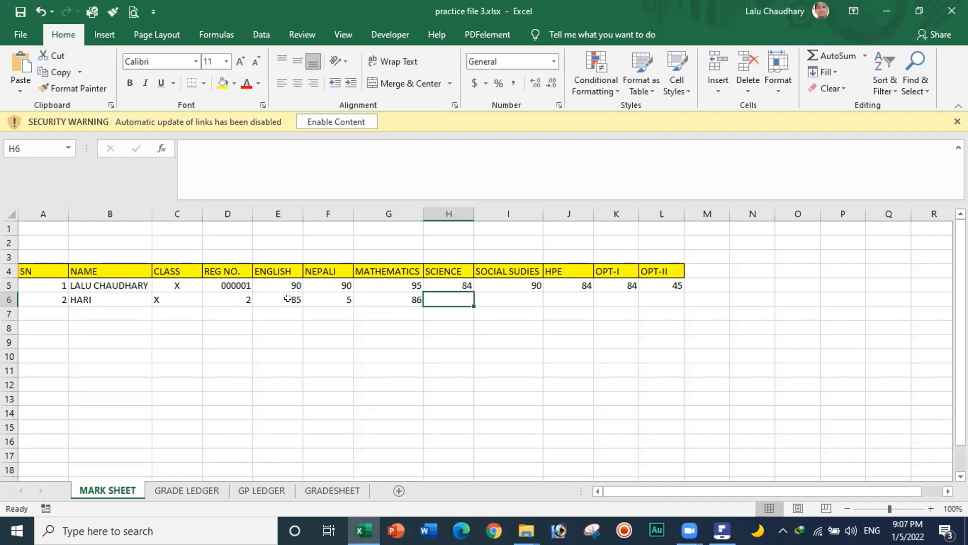
pyautogui.write('89')
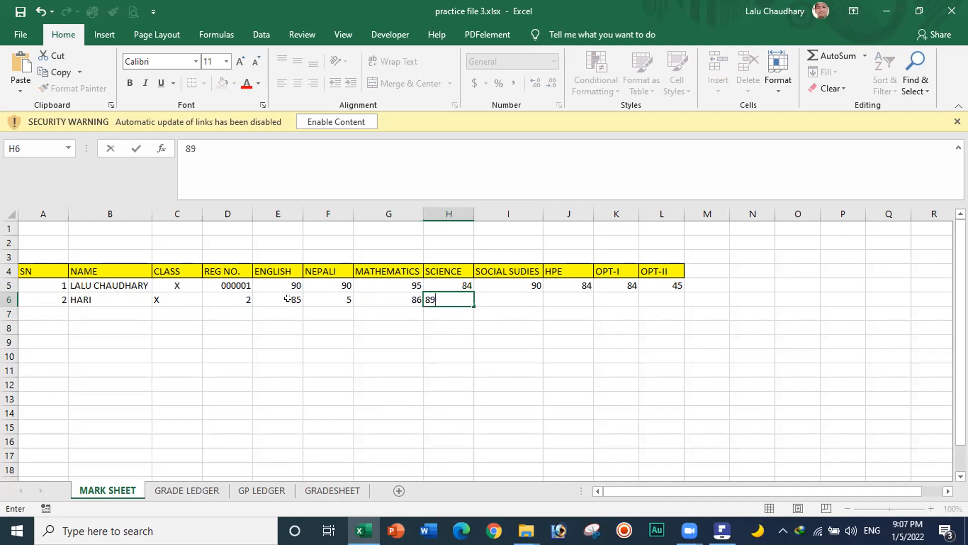
pyautogui.press('Tab')
# Complete the row 6 marks with Social Studies 94, HPE 47, OPT-I 58 and OPT-II 85
pyautogui.write('94')
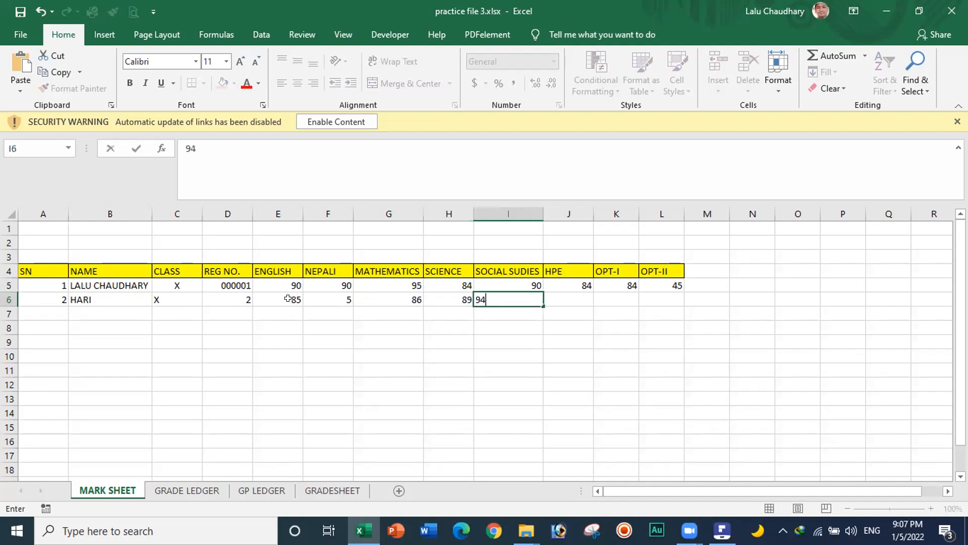
pyautogui.press('Tab')
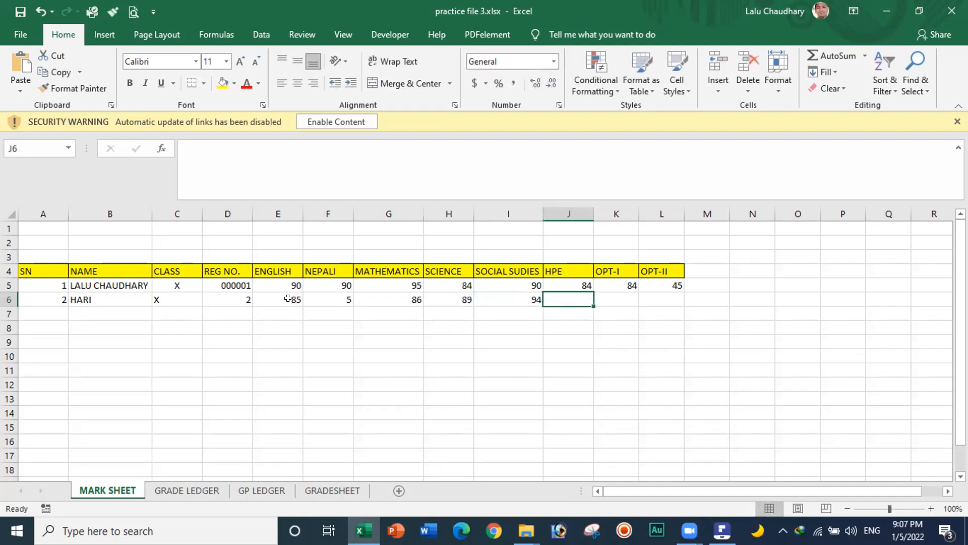
pyautogui.write('4')
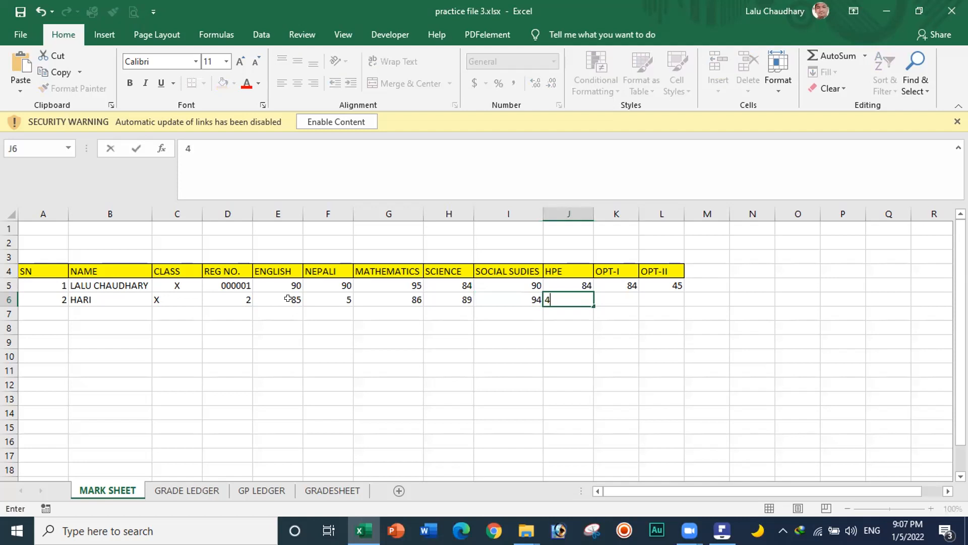
pyautogui.write('7')
pyautogui.press('Tab')
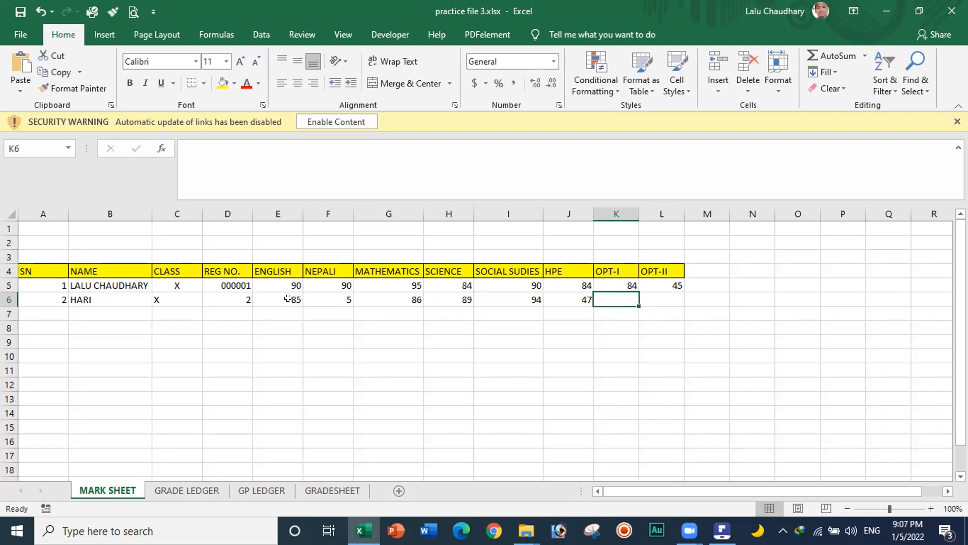
pyautogui.write('58')
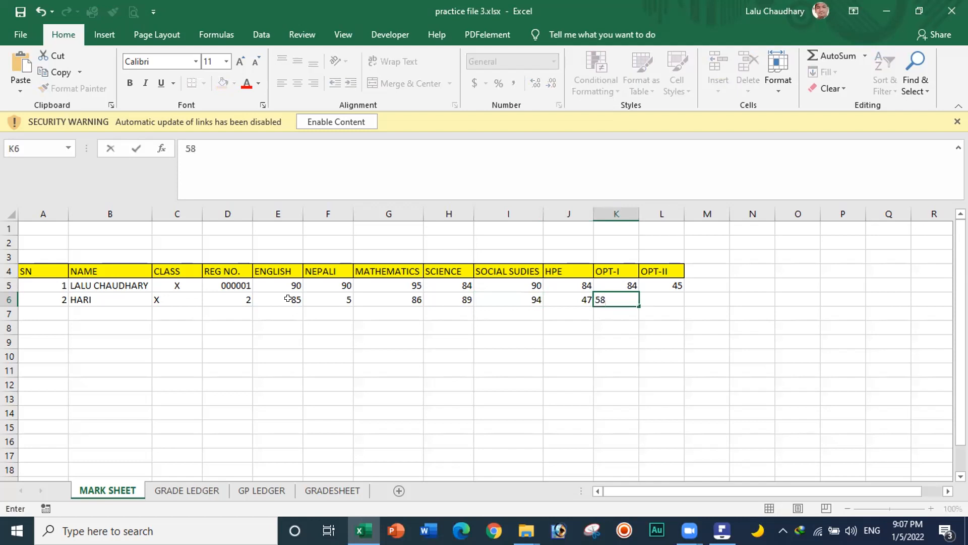
pyautogui.press('Tab')
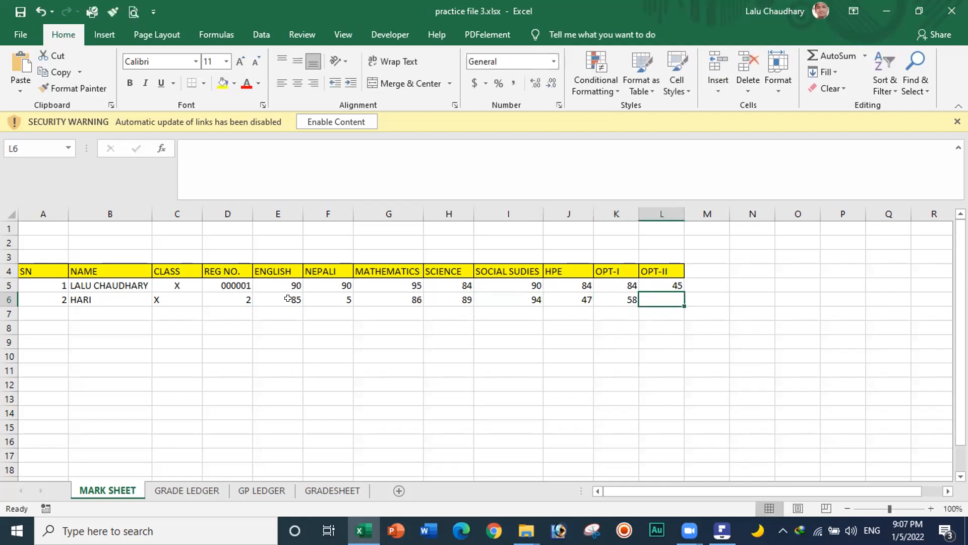
pyautogui.write('85')
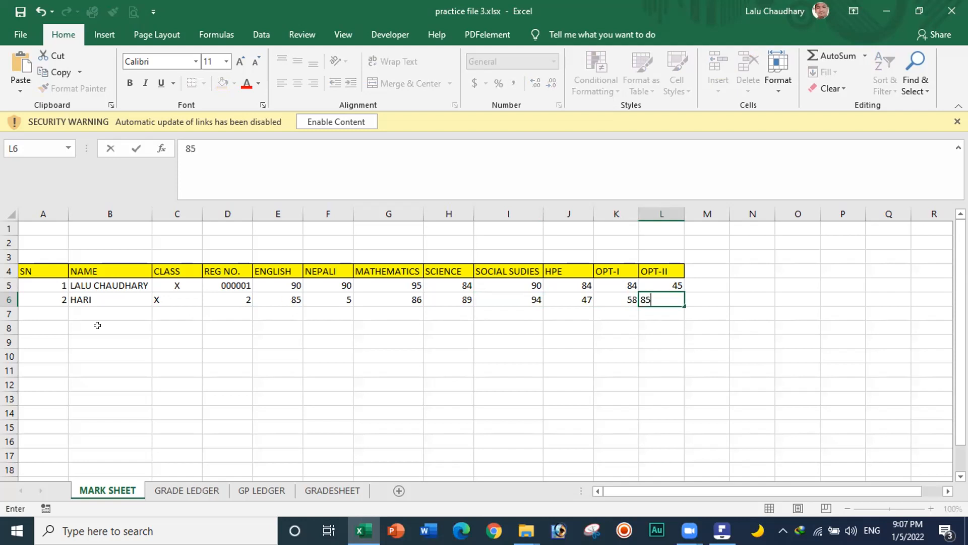
# Fill in A7:D7 with serial number 3 and the third student's name, class X and registration number
pyautogui.click(54, 311)
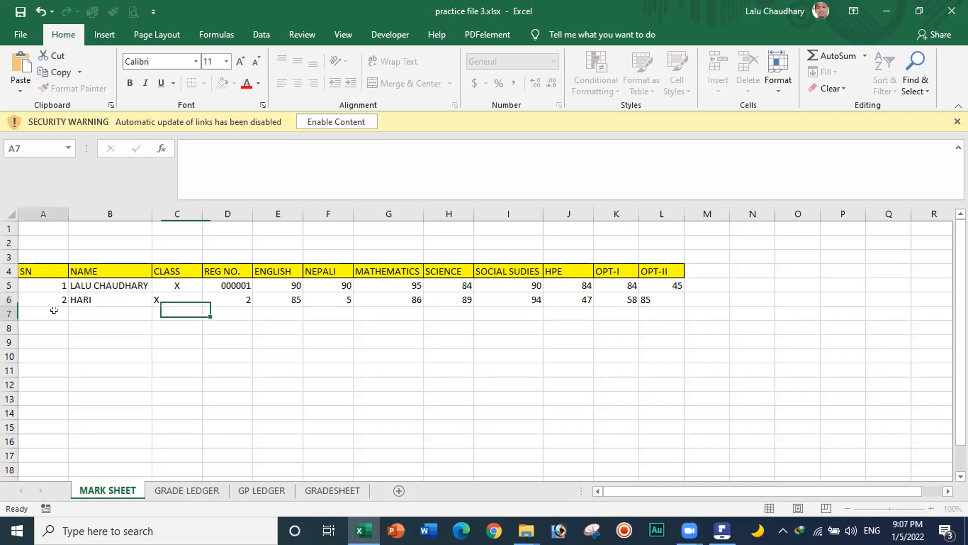
pyautogui.write('3')
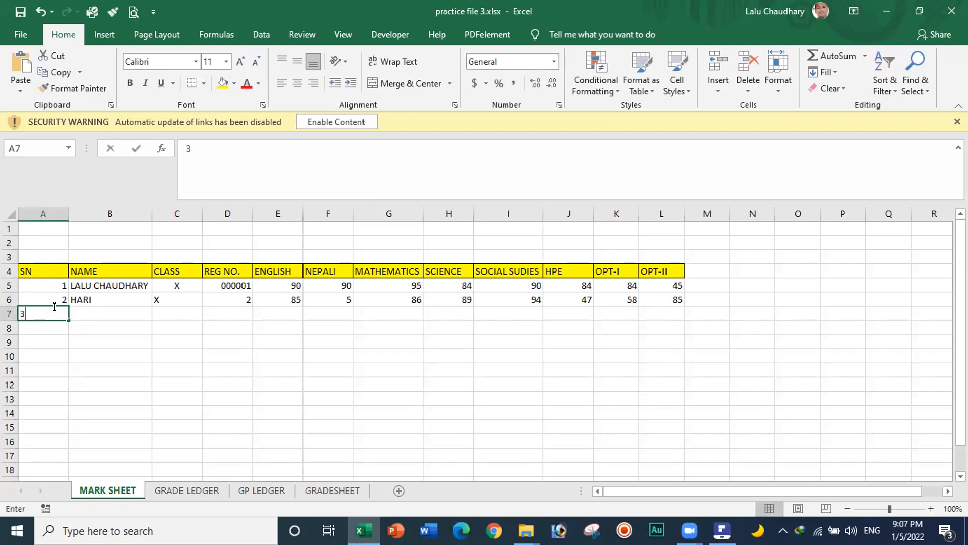
pyautogui.click(100, 310)
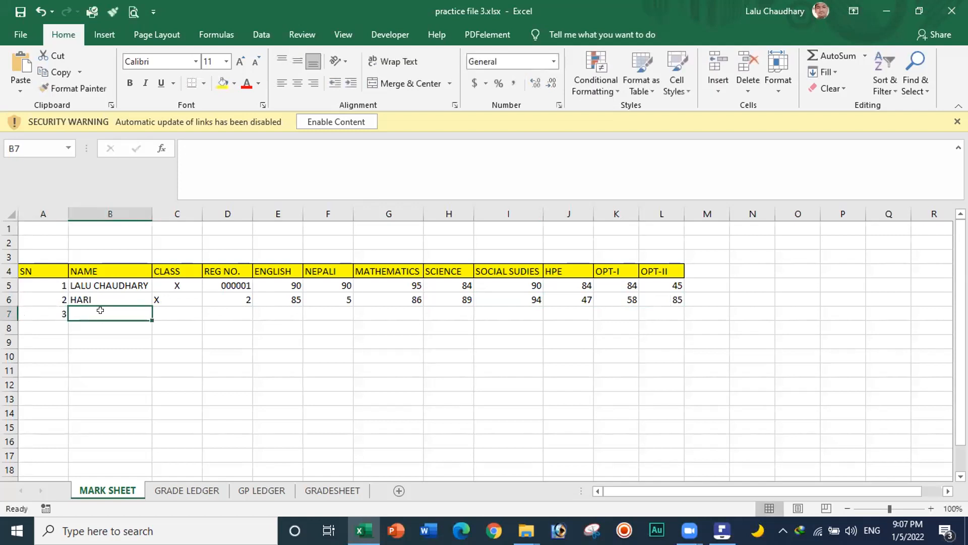
pyautogui.write('G')
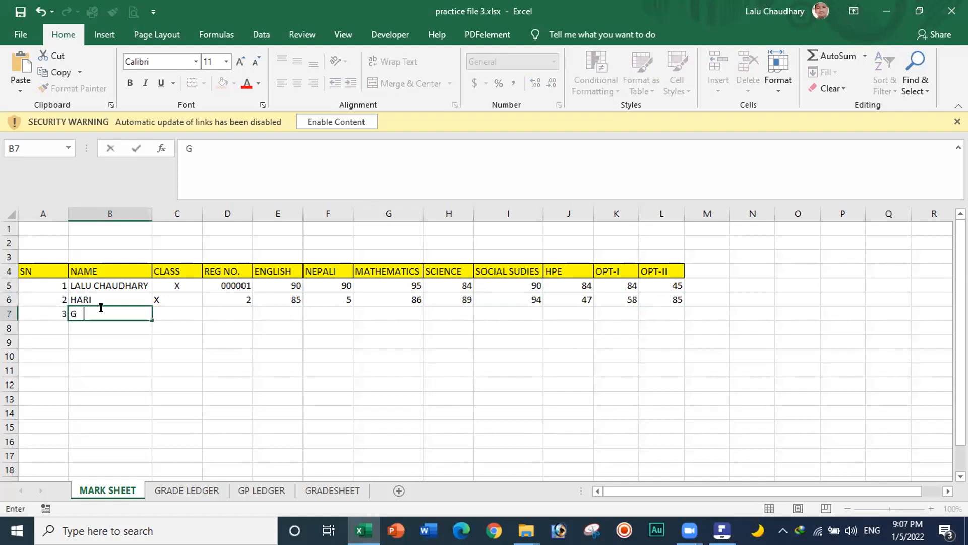
pyautogui.write('OVINDA')
pyautogui.click(177, 314)
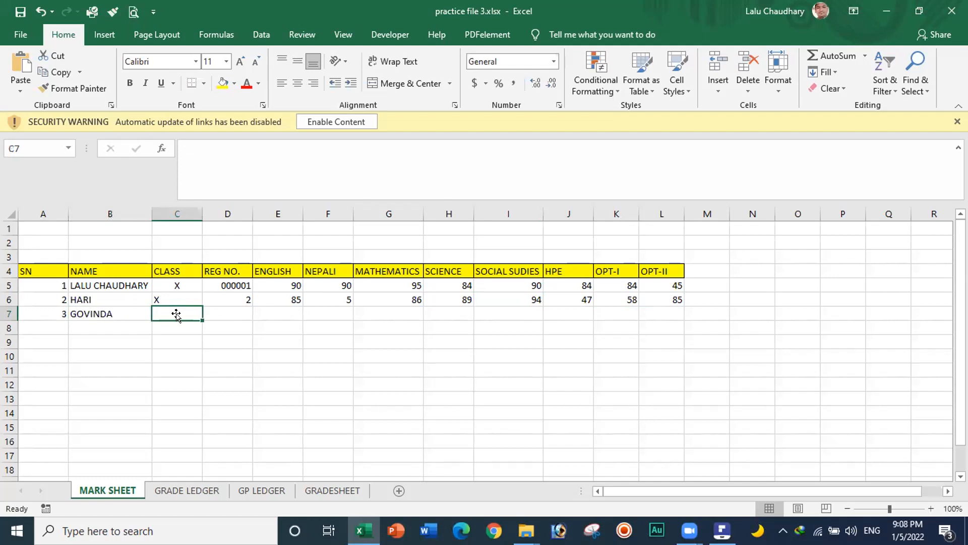
pyautogui.write('X')
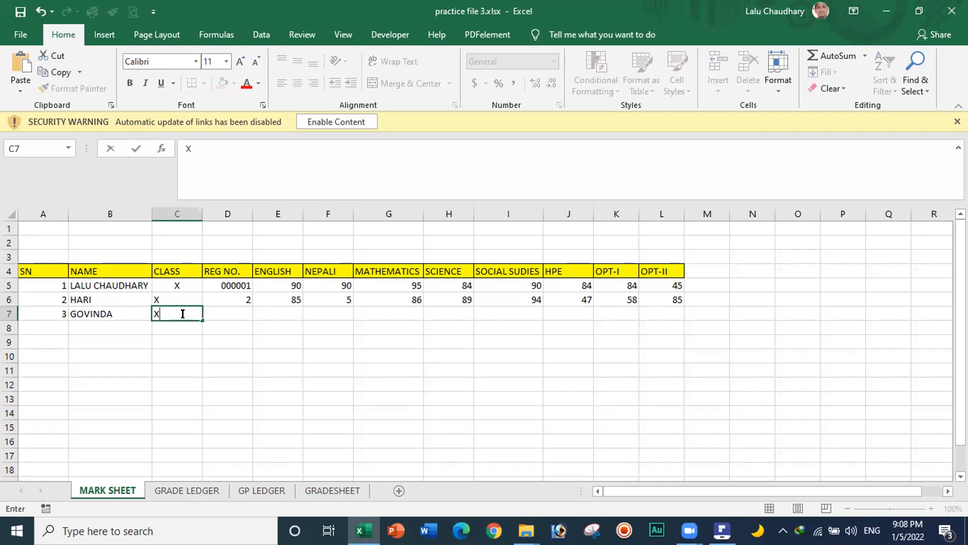
pyautogui.click(236, 311)
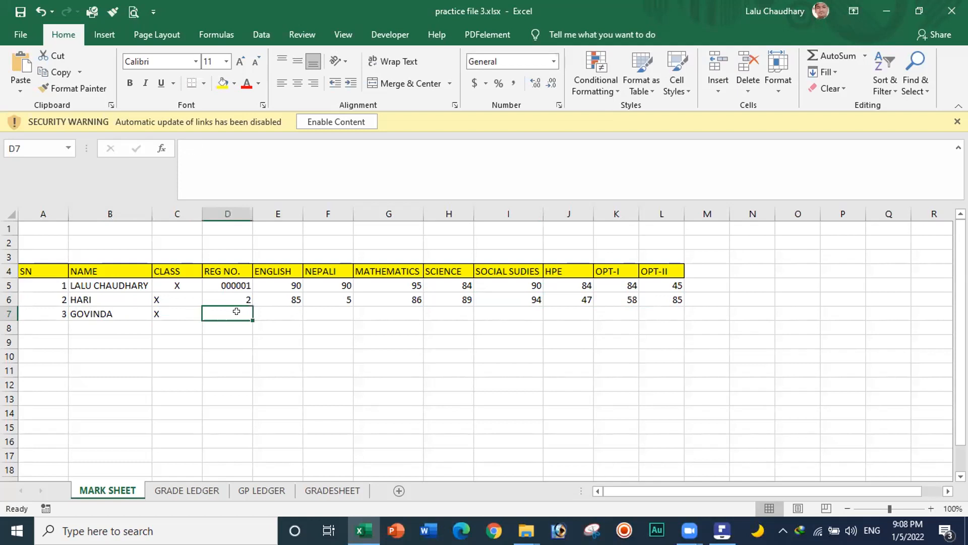
pyautogui.write('3')
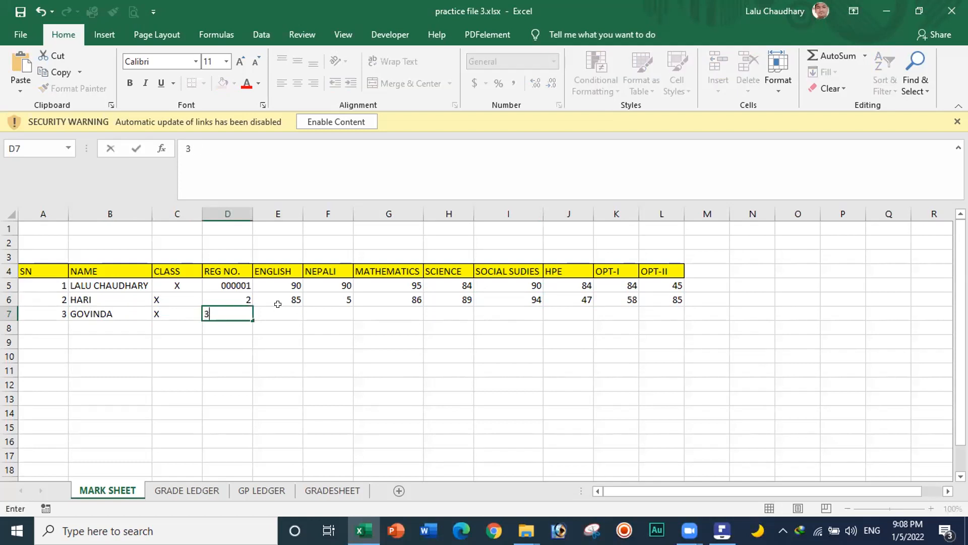
pyautogui.press('Tab')
# Enter the third student's marks in row 7: English 74, Nepali 5, Mathematics 86 and Science 84
pyautogui.write('74')
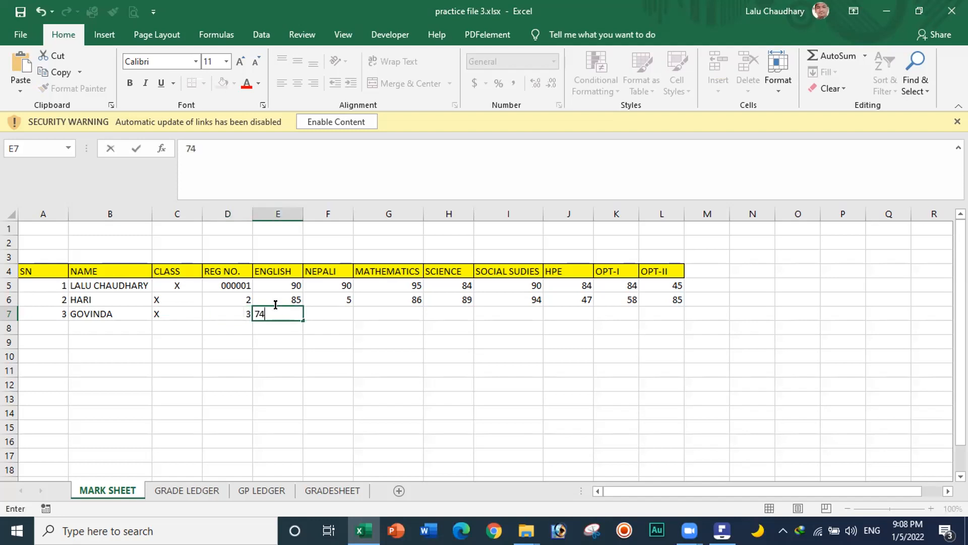
pyautogui.press('Tab')
pyautogui.write('5')
pyautogui.press('Tab')
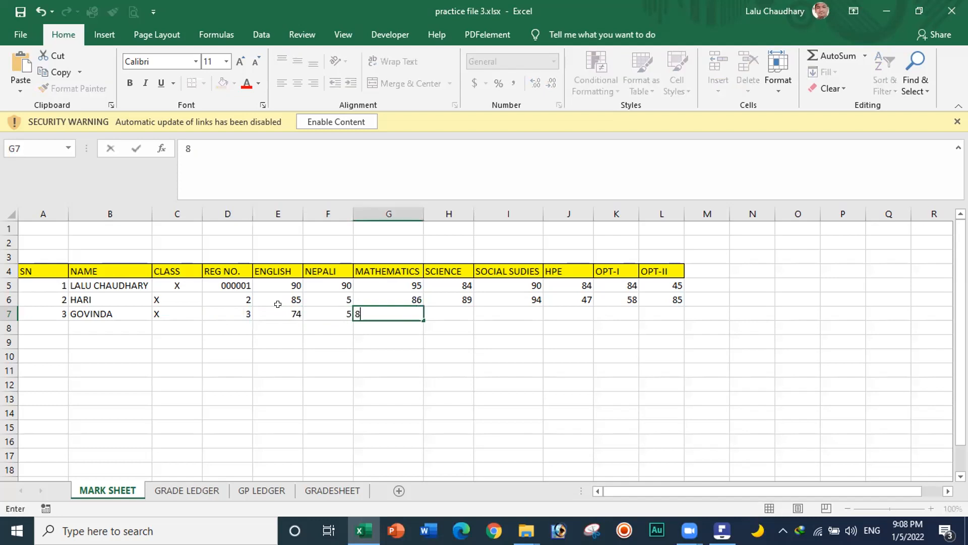
pyautogui.write('86')
pyautogui.press('Tab')
pyautogui.write('84')
pyautogui.press('Tab')
# Complete the row 7 marks with Social Studies 95, HPE 75, OPT-I 85 and OPT-II 84
pyautogui.write('95')
pyautogui.press('Tab')
pyautogui.write('75')
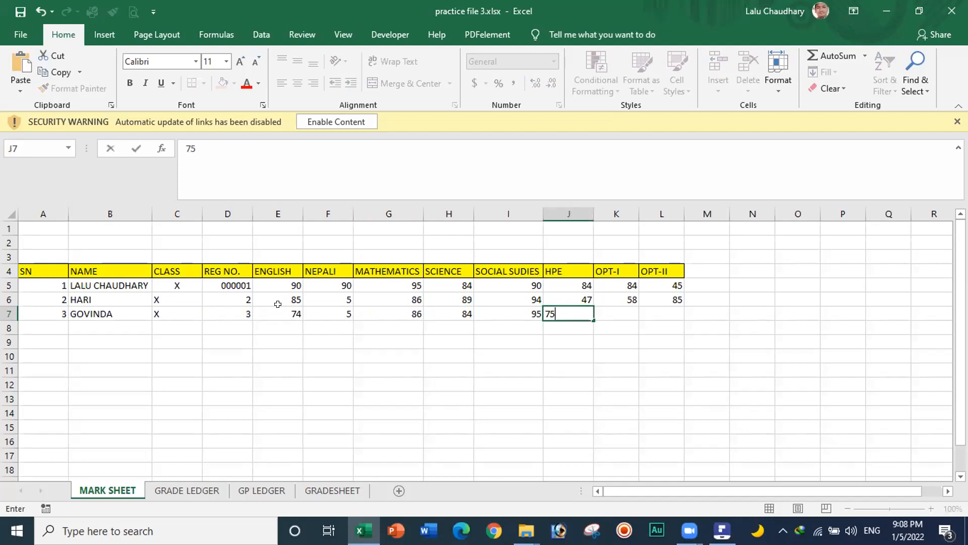
pyautogui.press('Tab')
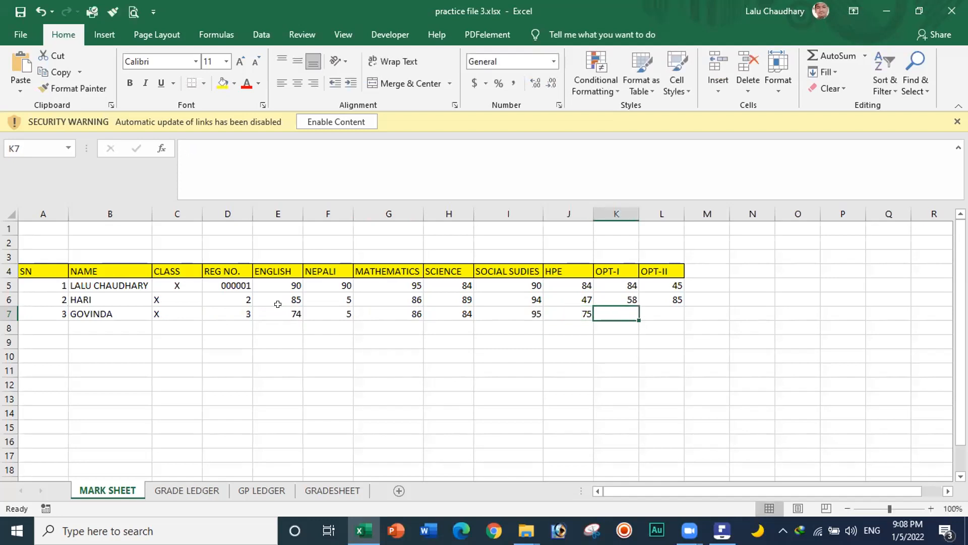
pyautogui.write('85')
pyautogui.press('Tab')
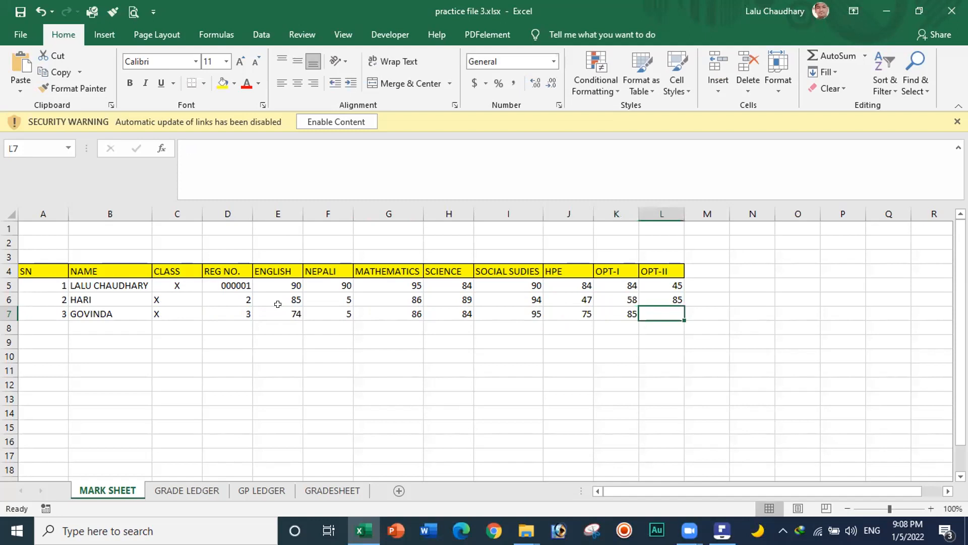
pyautogui.write('84')
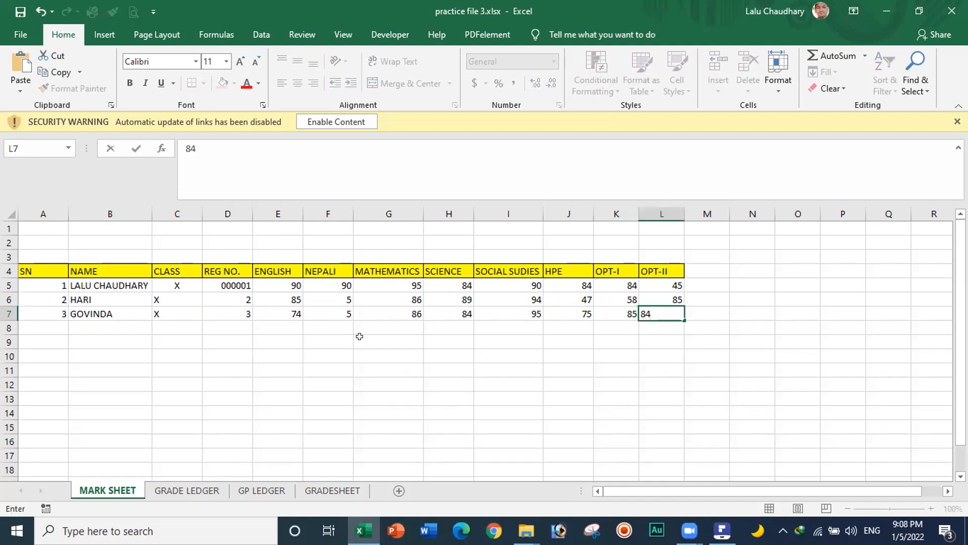
pyautogui.click(458, 346)
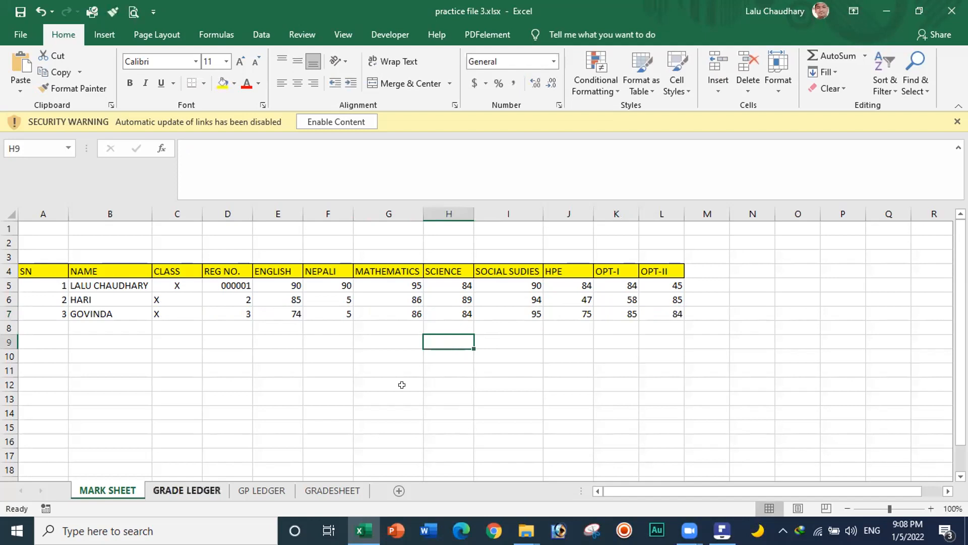
# On the GRADE LEDGER sheet, check the English grade formula in E5 and the neighbouring subject cells F5 to I5
pyautogui.hotkey('ctrl', 'pagedown')
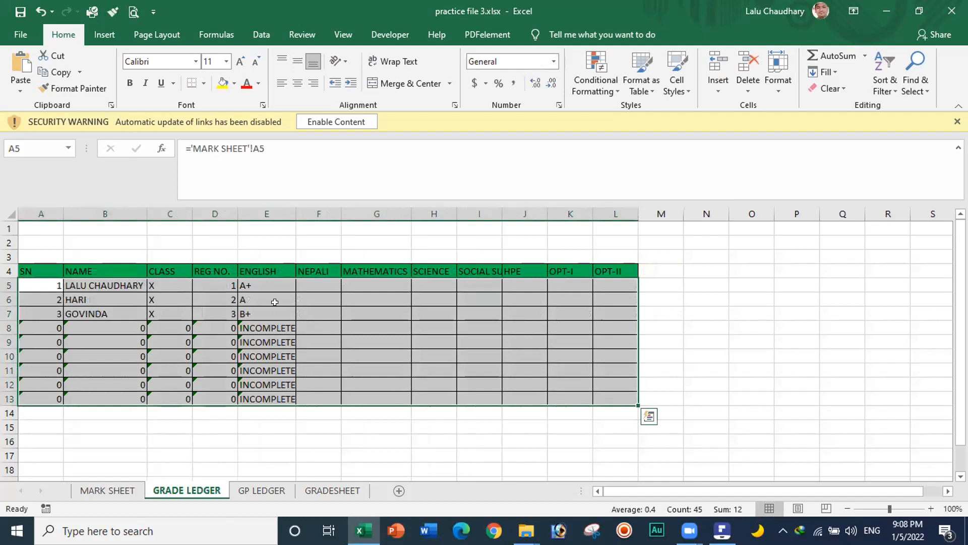
pyautogui.click(264, 282)
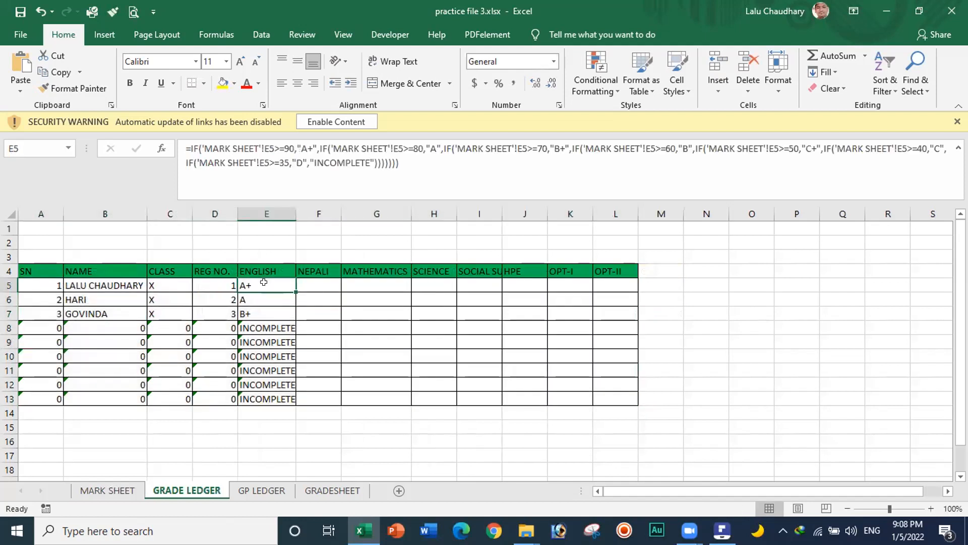
pyautogui.click(321, 278)
pyautogui.click(378, 288)
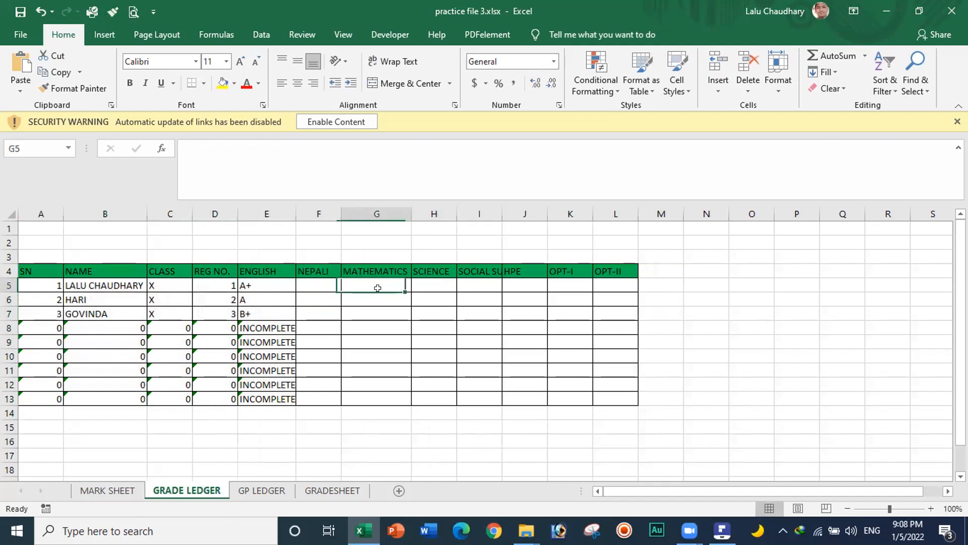
pyautogui.click(427, 288)
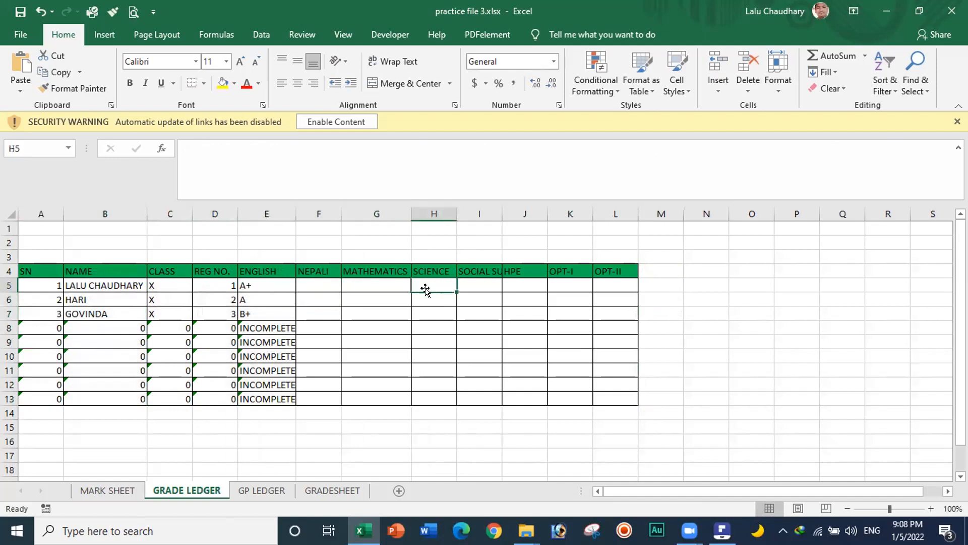
pyautogui.click(473, 281)
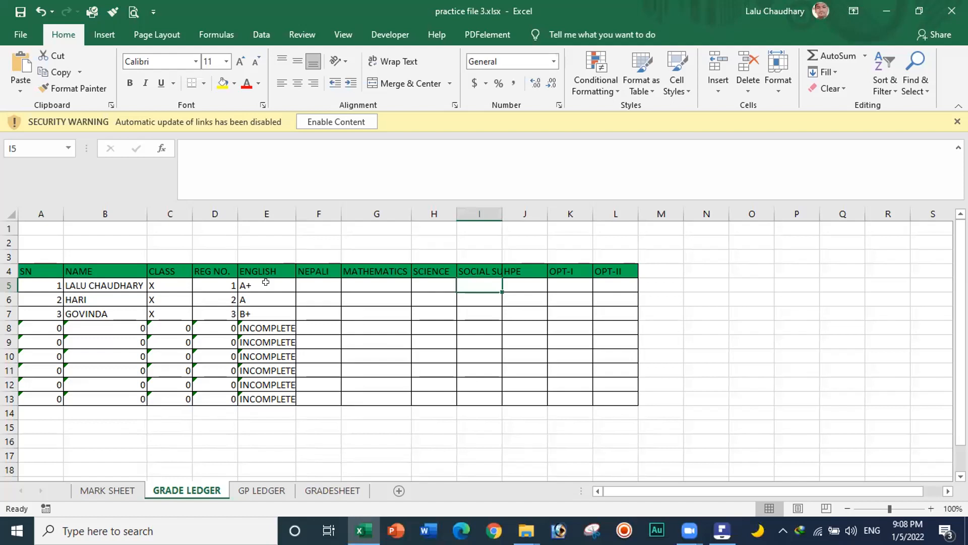
# Fill the English grade formula from E5 across all subjects and rows through L13, and check the GPA formula in M5 of GP LEDGER
pyautogui.moveTo(266, 283); pyautogui.dragTo(630, 399)
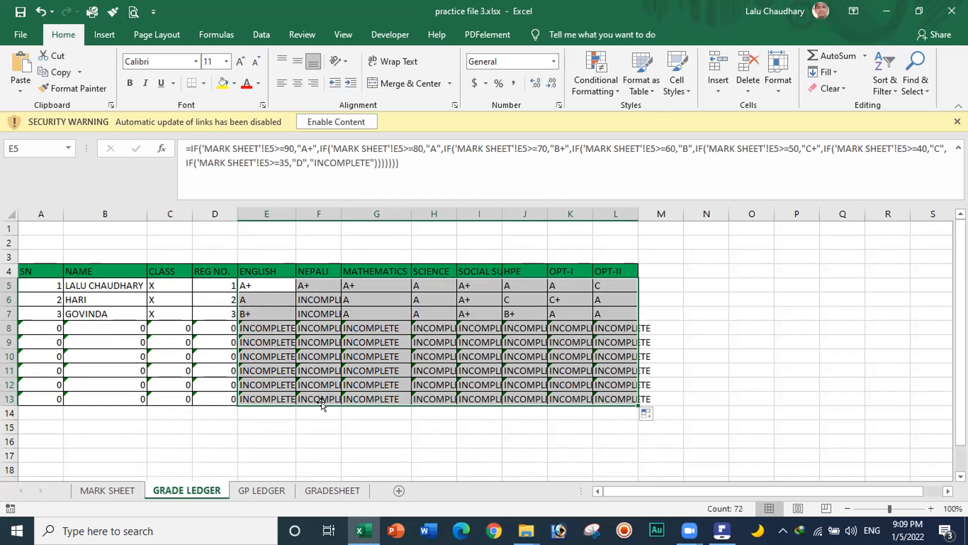
pyautogui.hotkey('ctrl', 'pagedown')
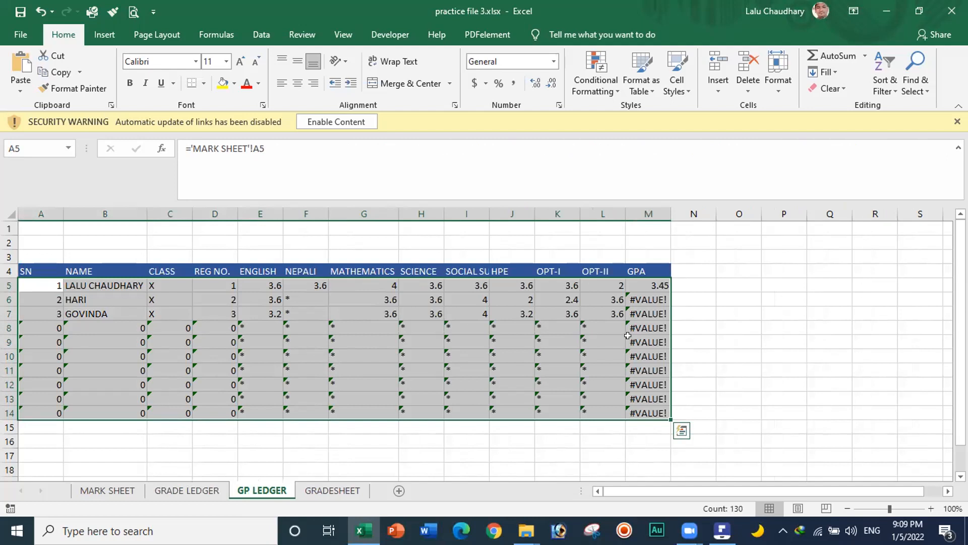
pyautogui.click(658, 287)
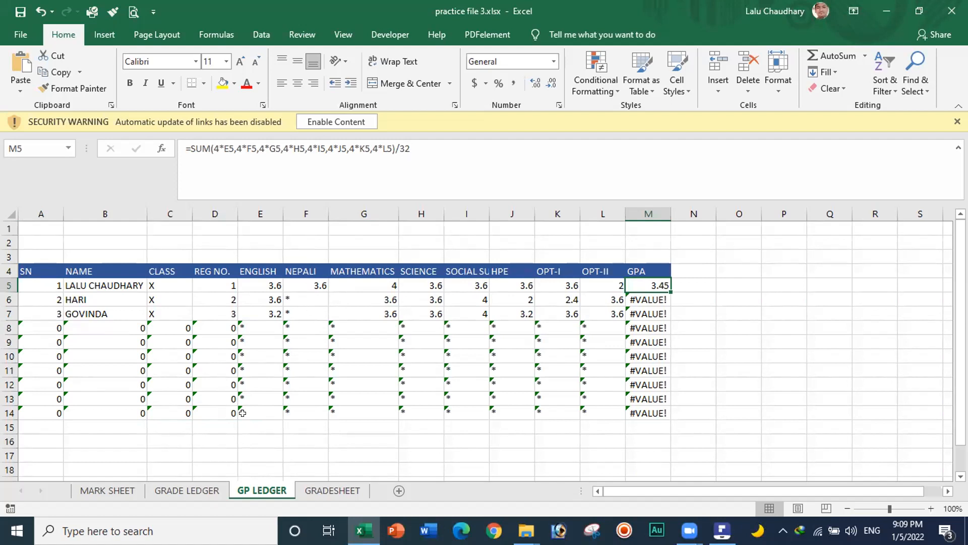
# On the MARK SHEET, change the Nepali marks to 85 in F6 and 77 in F7
pyautogui.click(119, 488)
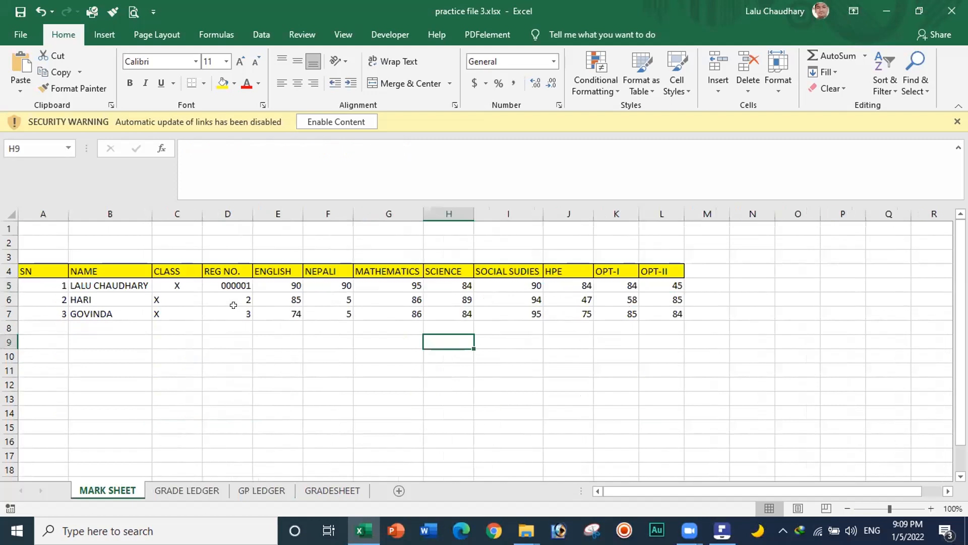
pyautogui.click(327, 299)
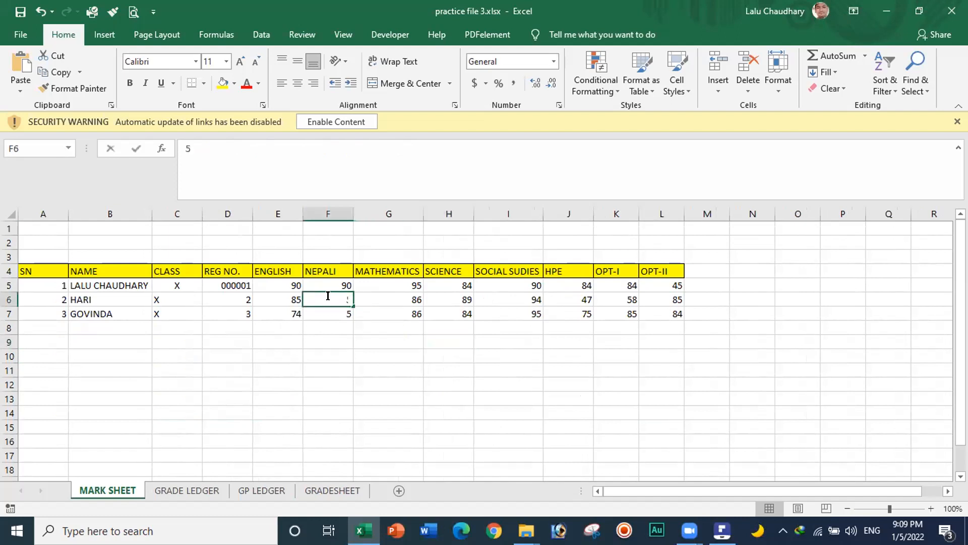
pyautogui.write('85')
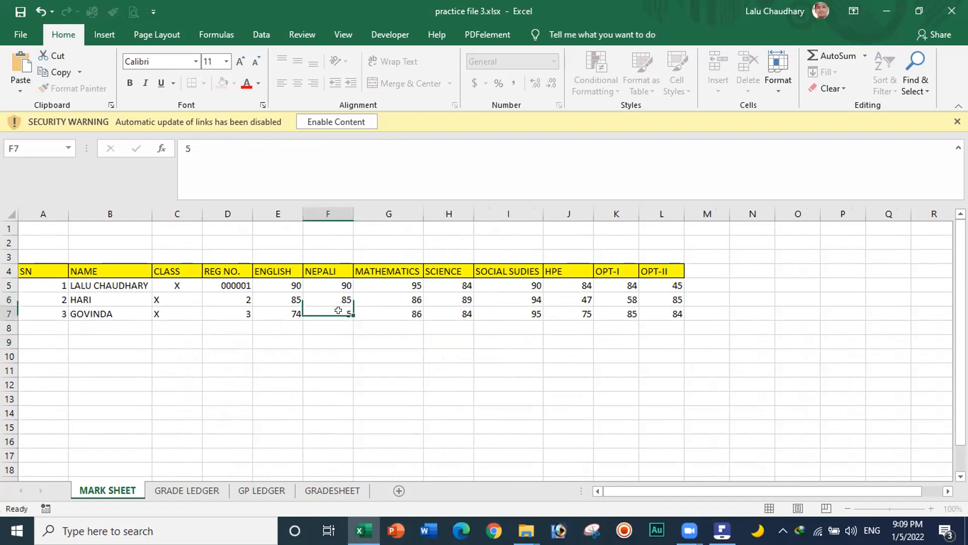
pyautogui.click(338, 310)
pyautogui.write('77')
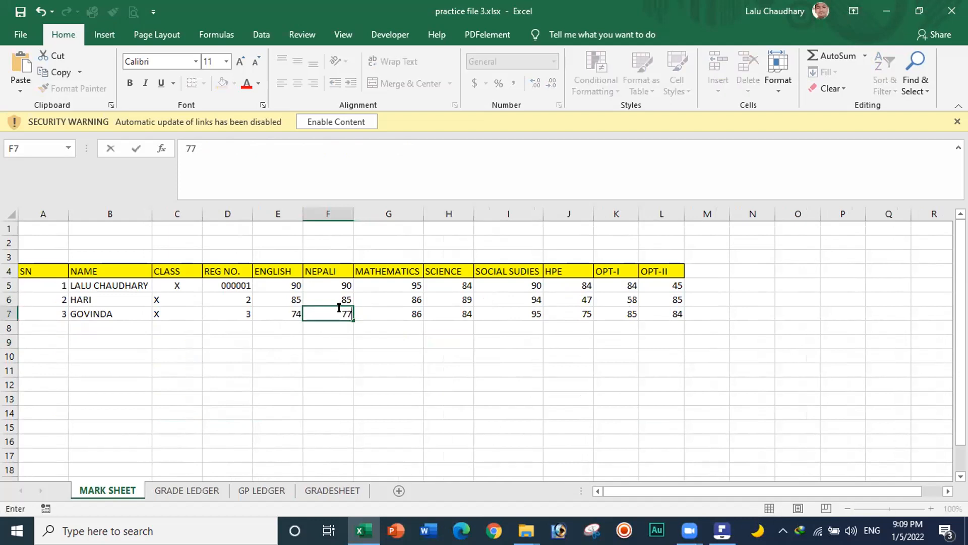
pyautogui.click(366, 379)
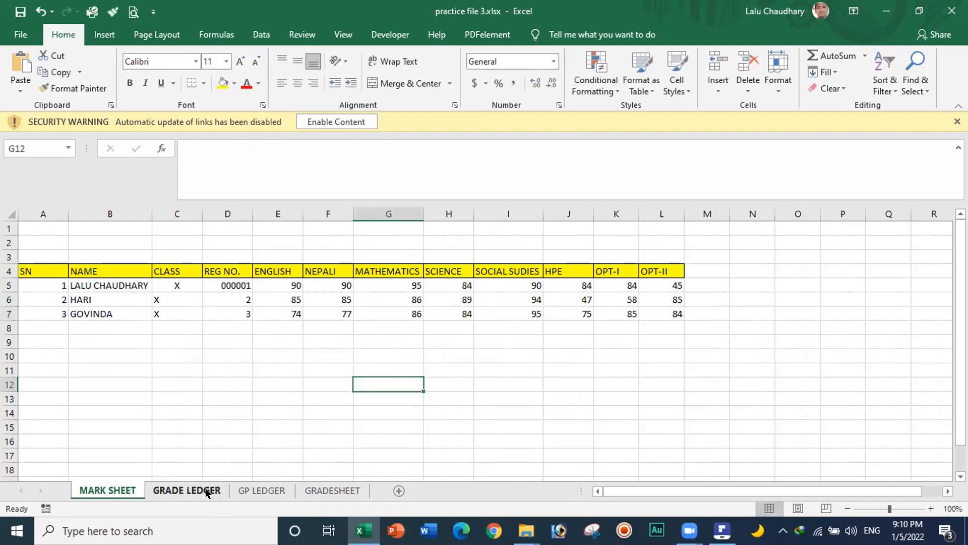
# Check the recalculated grades on GRADE LEDGER and the GPA values on GP LEDGER
pyautogui.click(204, 488)
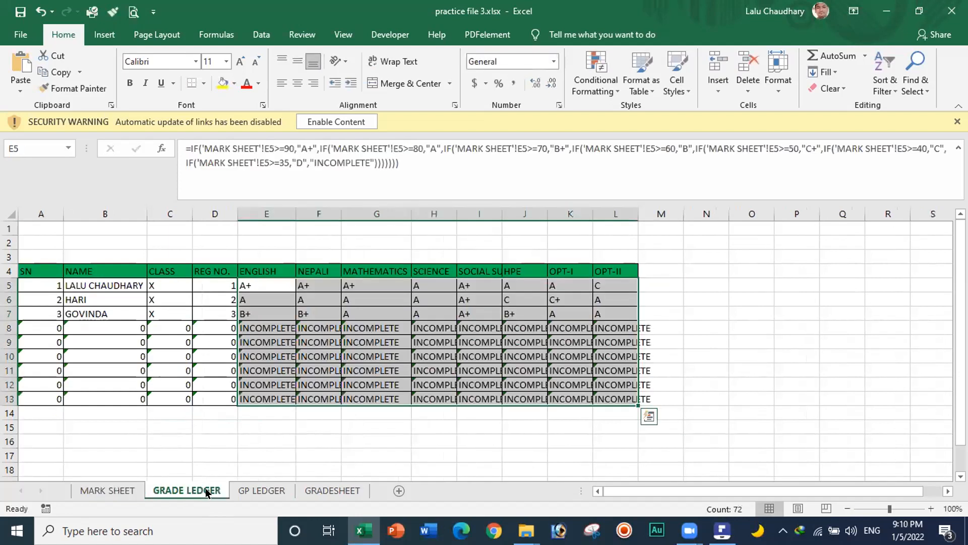
pyautogui.click(249, 489)
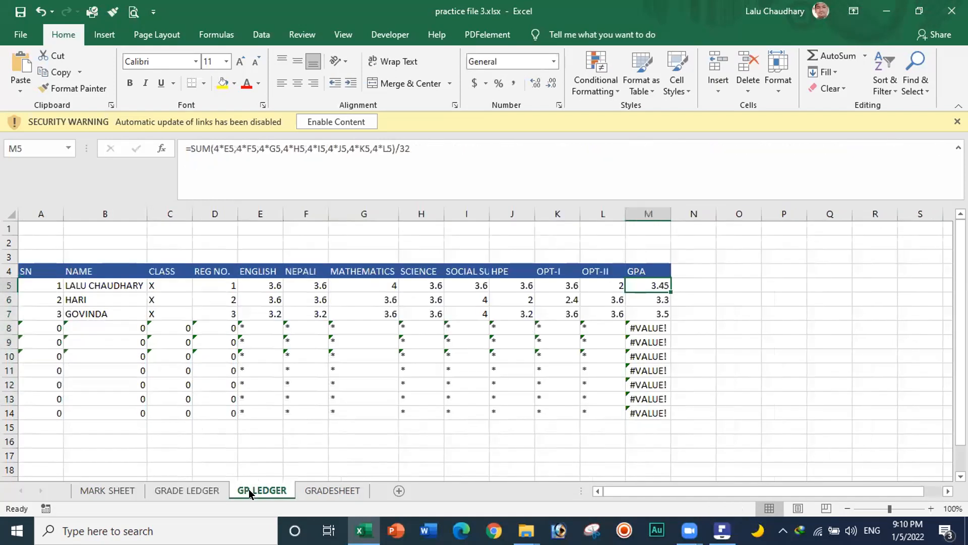
pyautogui.click(700, 323)
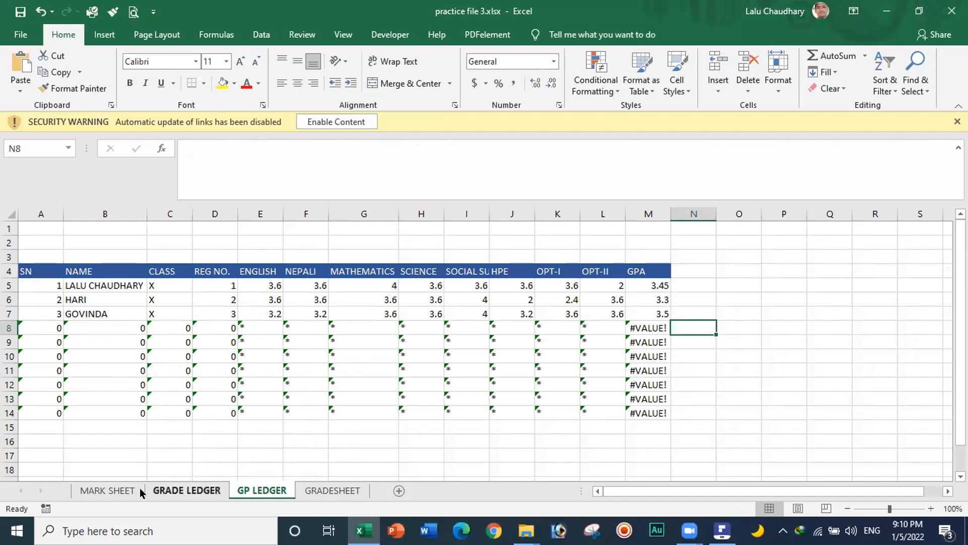
# On the MARK SHEET, apply the custom number format 000 to the first registration number in D5
pyautogui.click(118, 492)
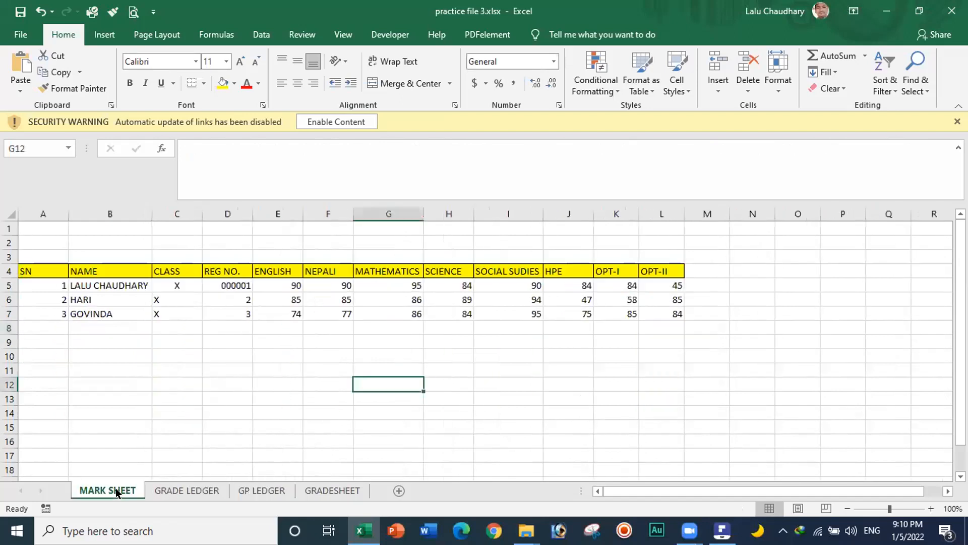
pyautogui.click(234, 298)
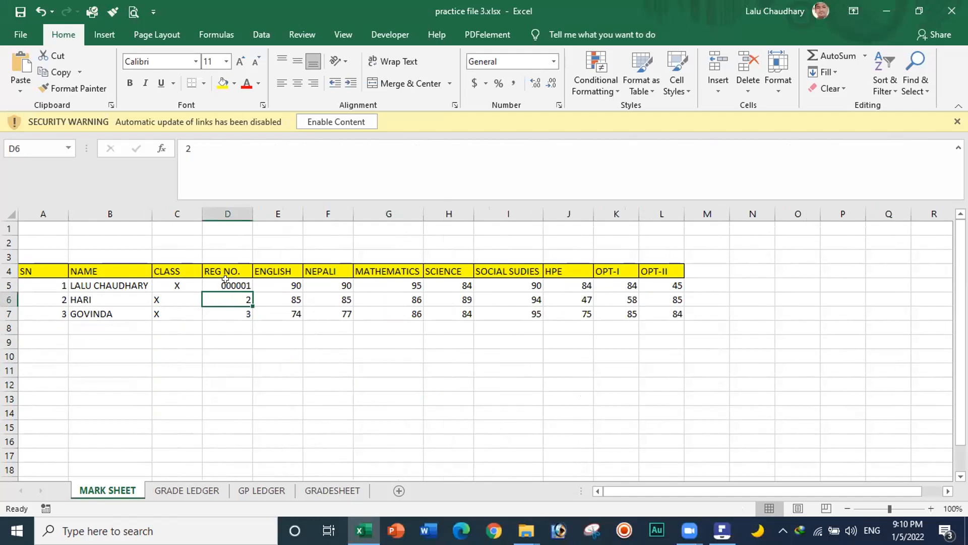
pyautogui.click(225, 280)
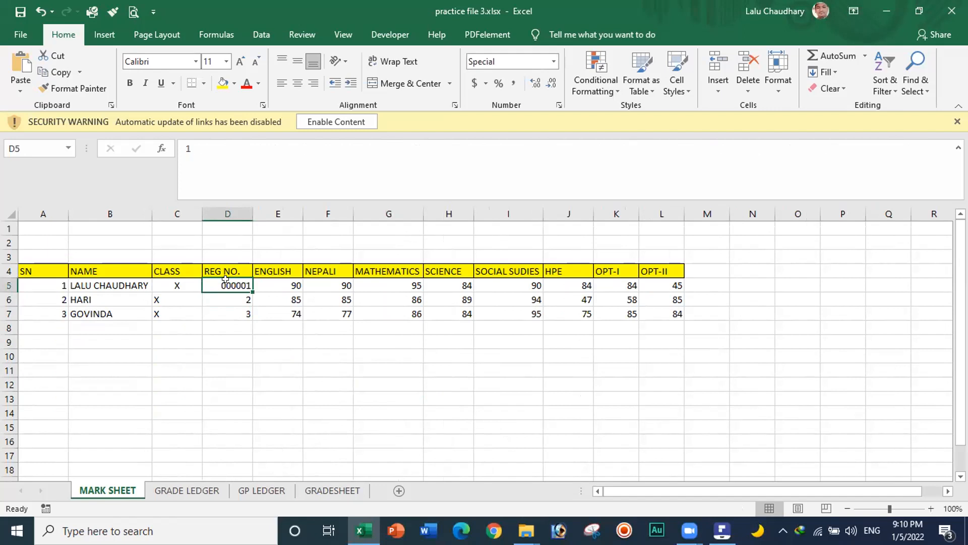
pyautogui.rightClick(225, 280)
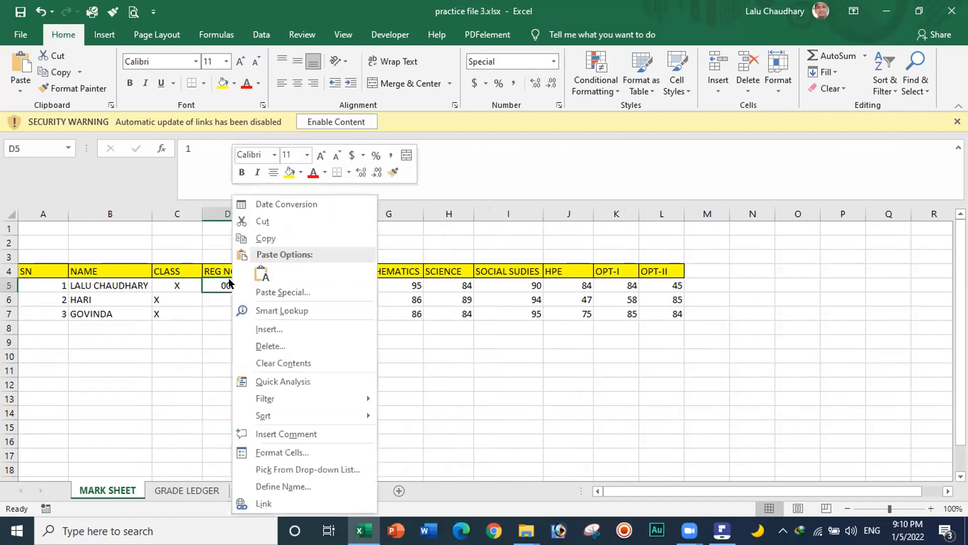
pyautogui.click(271, 452)
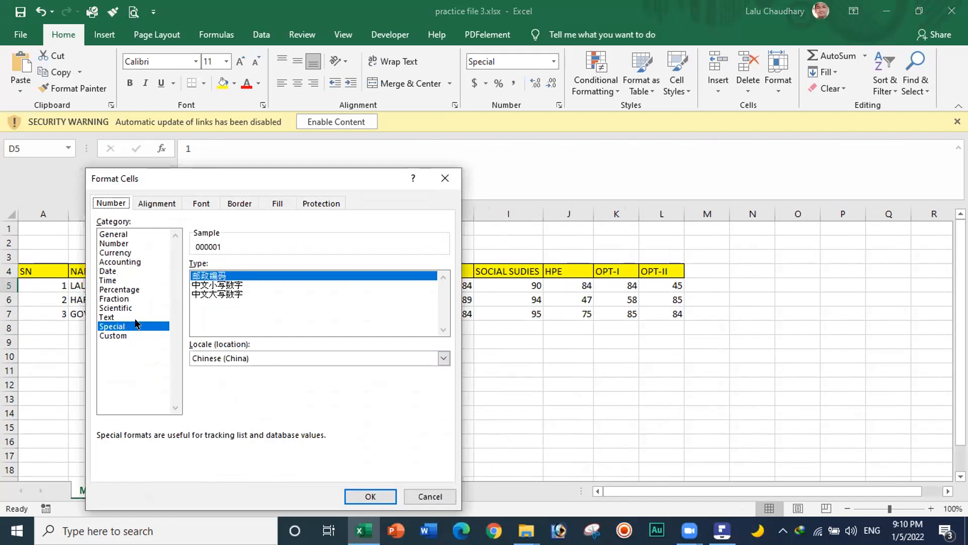
pyautogui.click(130, 335)
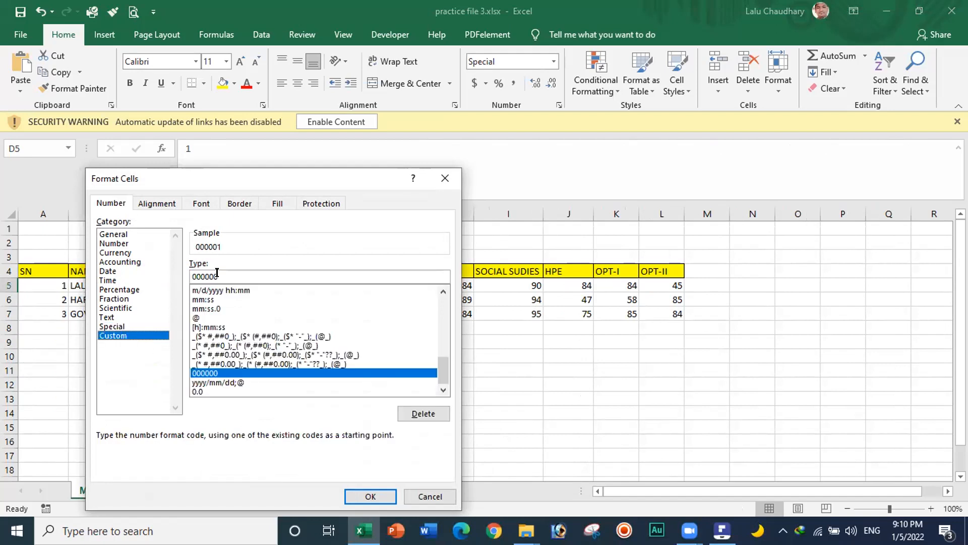
pyautogui.press('BackSpace')
pyautogui.press('BackSpace')
pyautogui.press('BackSpace')
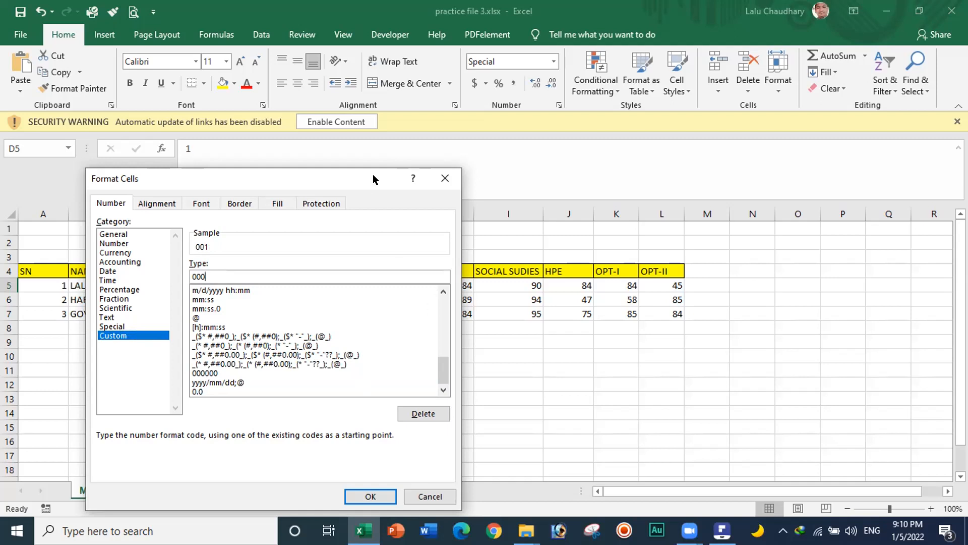
pyautogui.moveTo(373, 179); pyautogui.dragTo(373, 79)
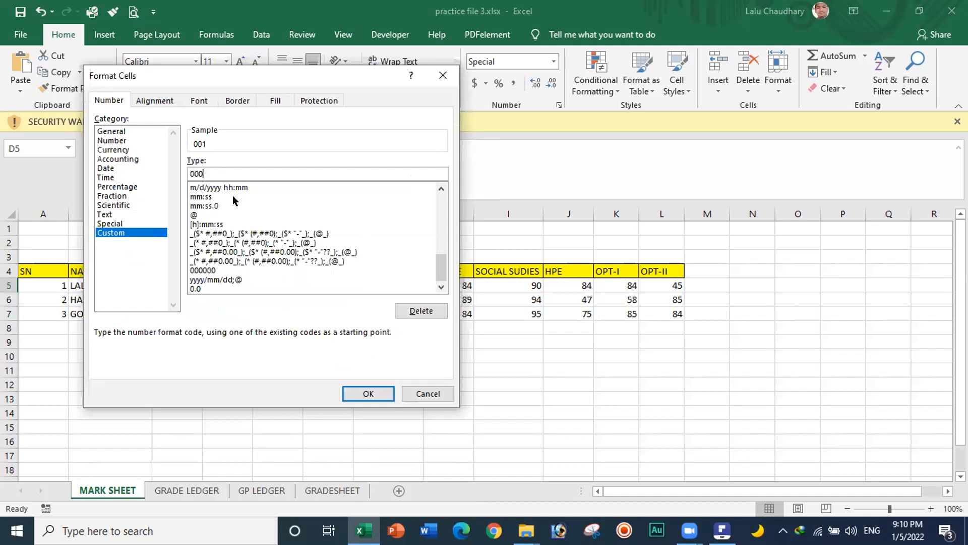
pyautogui.click(361, 393)
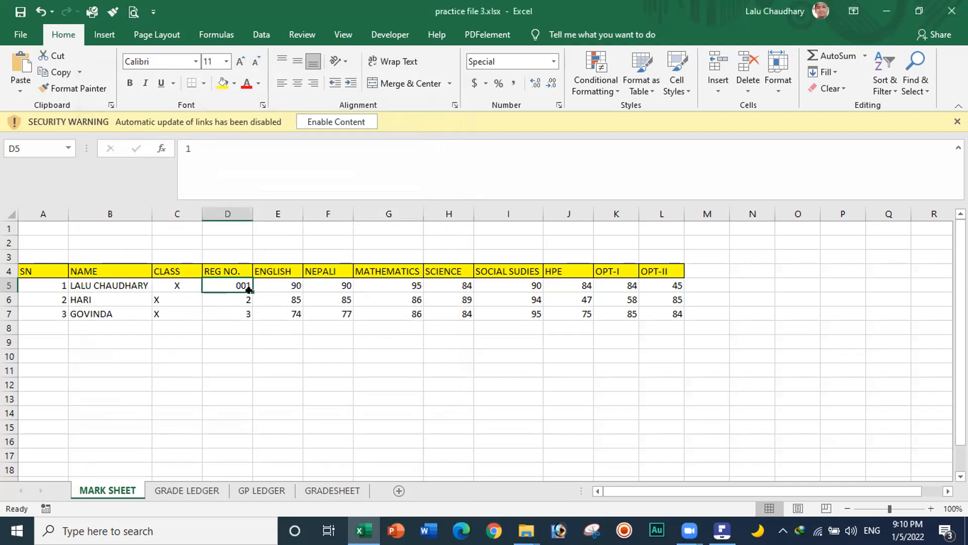
# Fill the registration numbers from D5 down to D7 as a consecutive series
pyautogui.moveTo(247, 290); pyautogui.dragTo(252, 318)
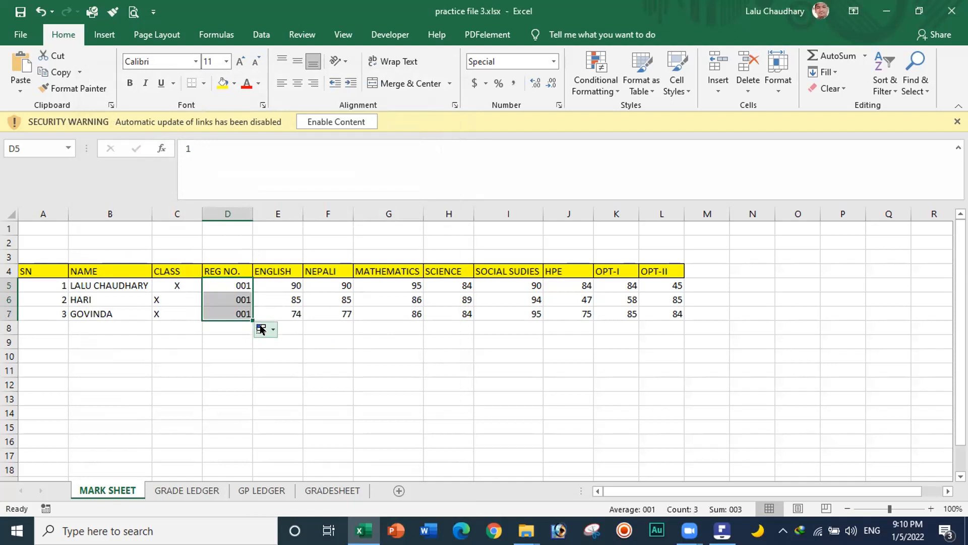
pyautogui.click(260, 329)
pyautogui.click(264, 361)
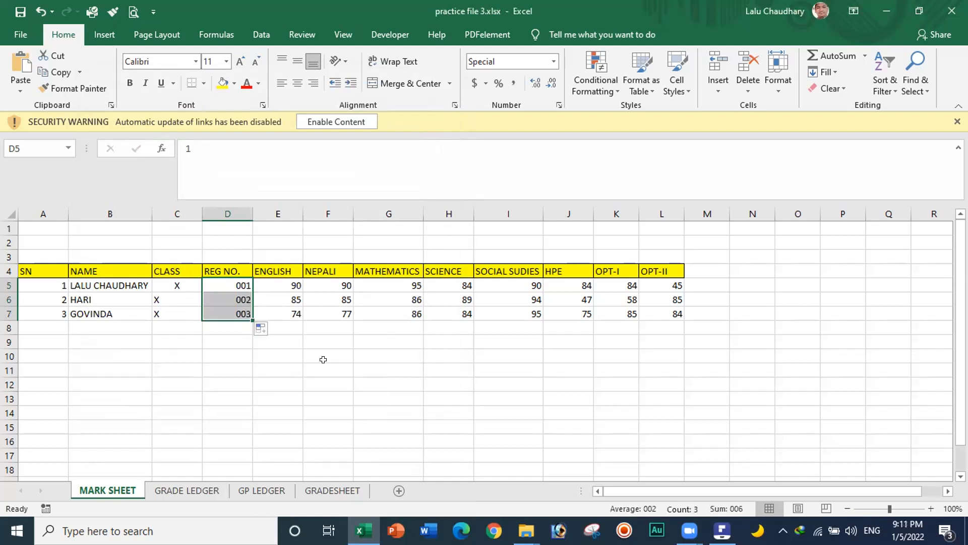
pyautogui.click(327, 361)
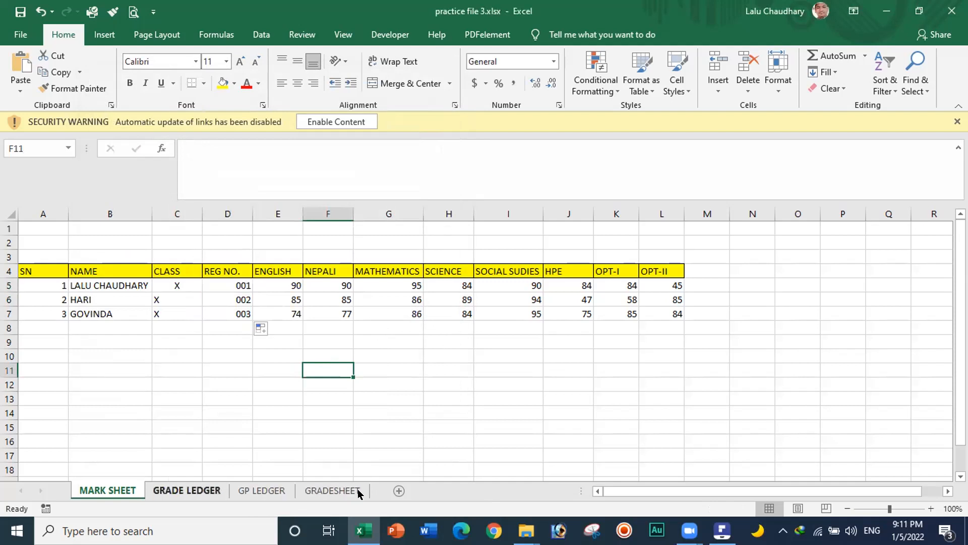
# On the GP LEDGER sheet, format the English grade point in E5 as Number with 2 decimal places
pyautogui.click(267, 490)
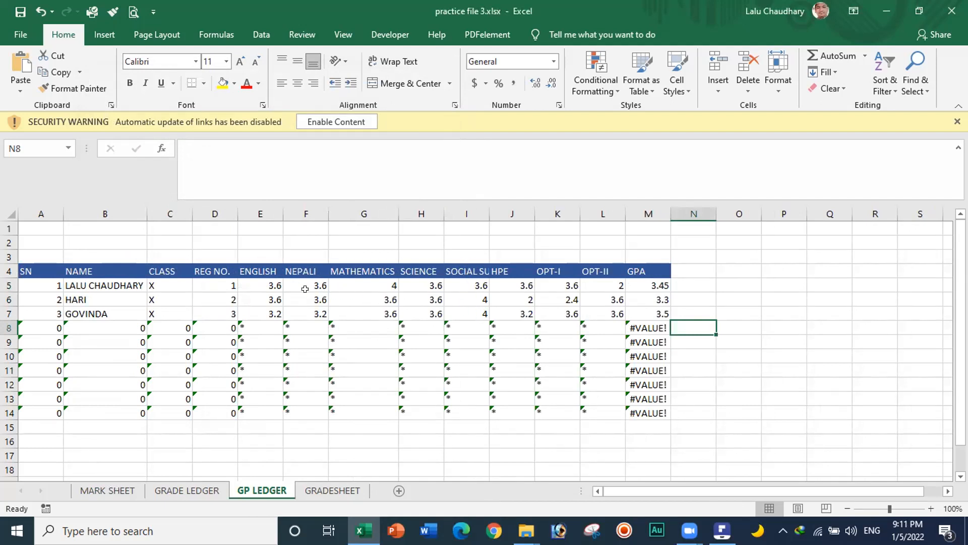
pyautogui.click(257, 279)
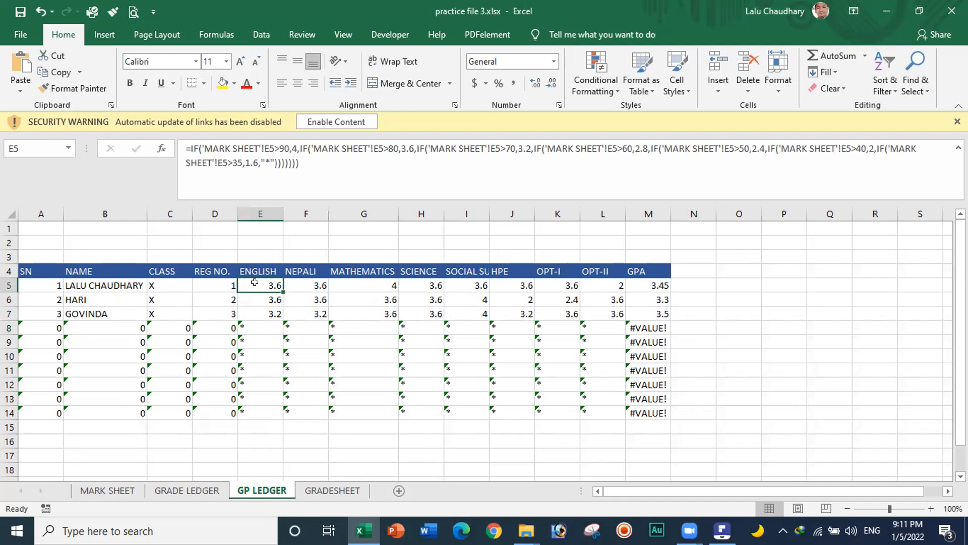
pyautogui.rightClick(254, 284)
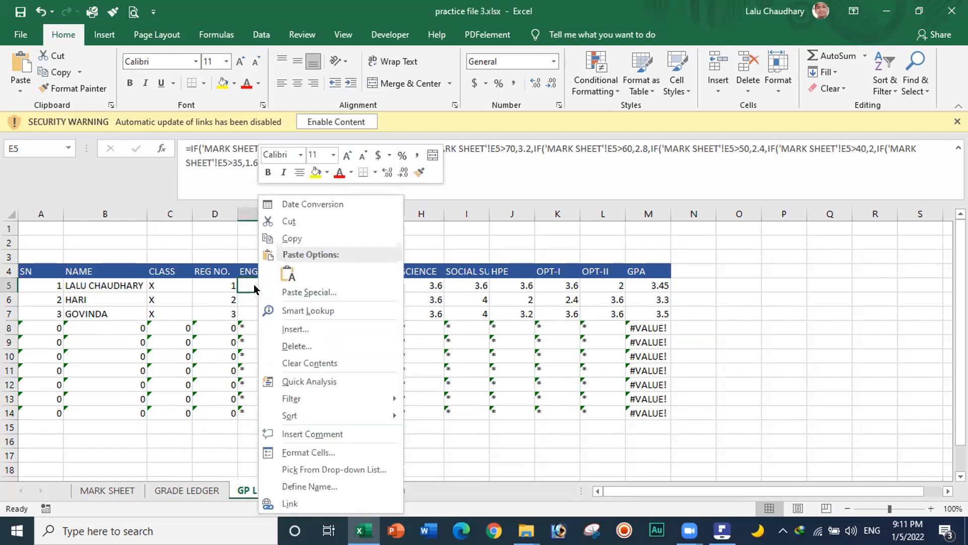
pyautogui.click(286, 452)
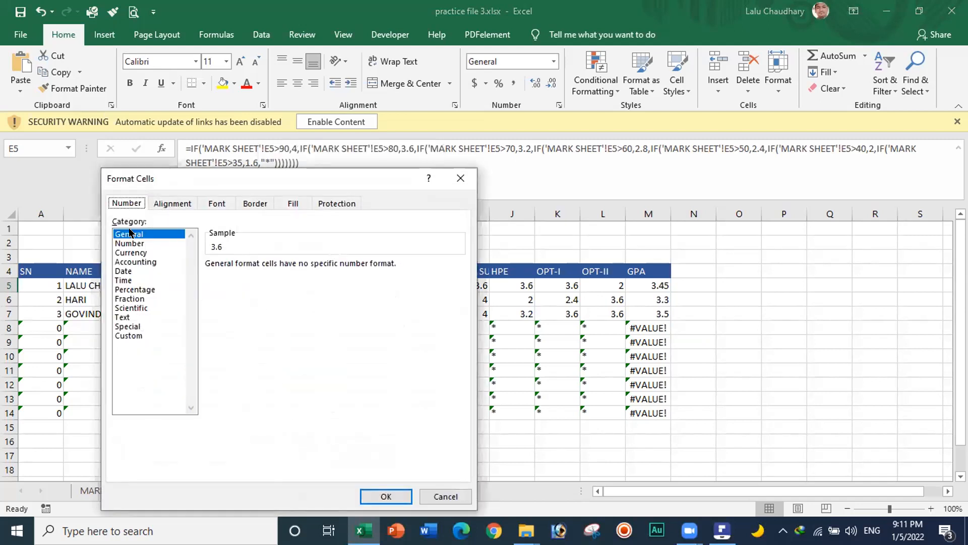
pyautogui.click(130, 243)
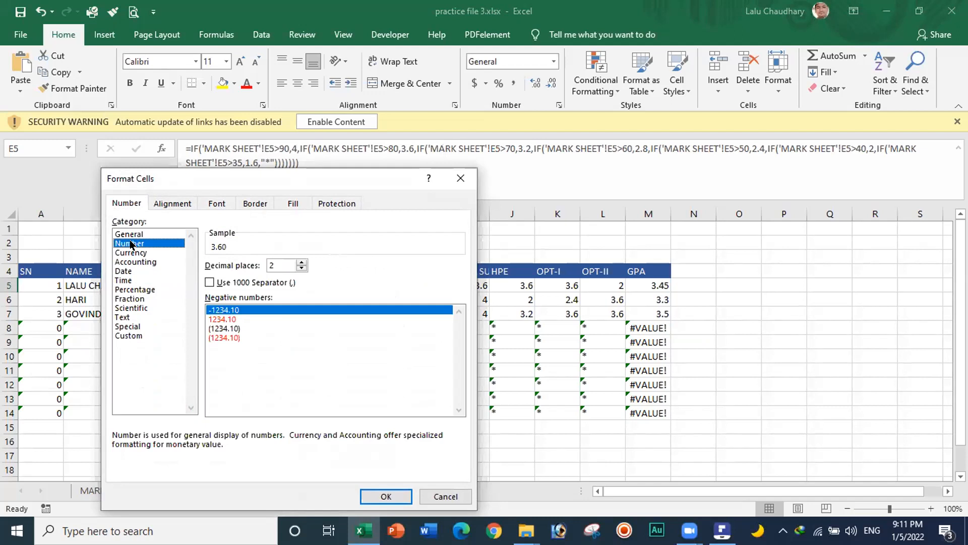
pyautogui.click(301, 262)
pyautogui.click(301, 262)
pyautogui.click(301, 262)
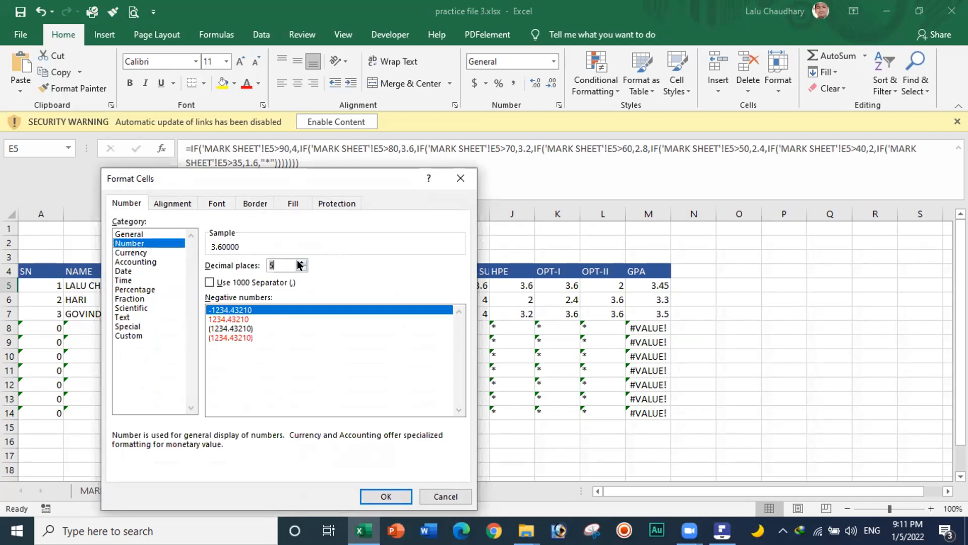
pyautogui.click(301, 269)
pyautogui.click(302, 268)
pyautogui.click(301, 269)
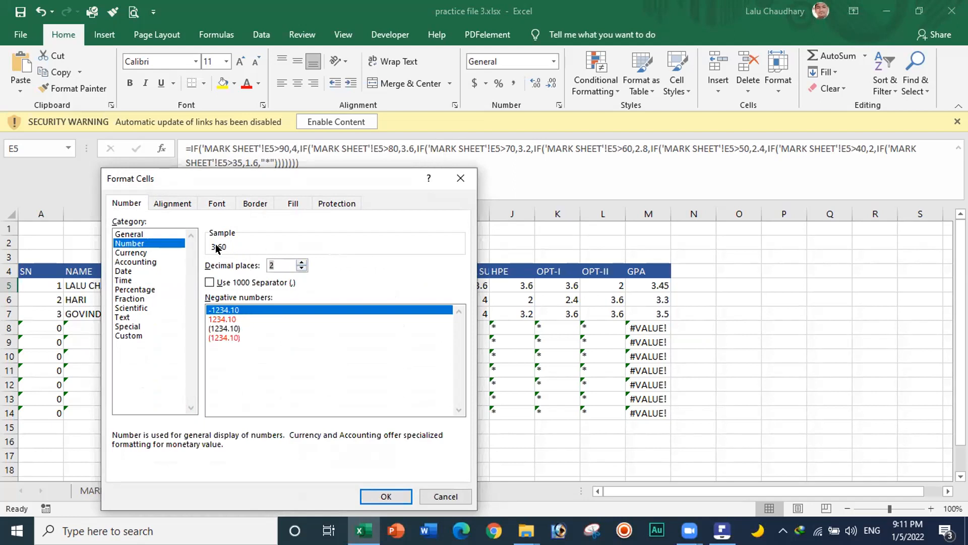
pyautogui.moveTo(374, 181); pyautogui.dragTo(374, 62)
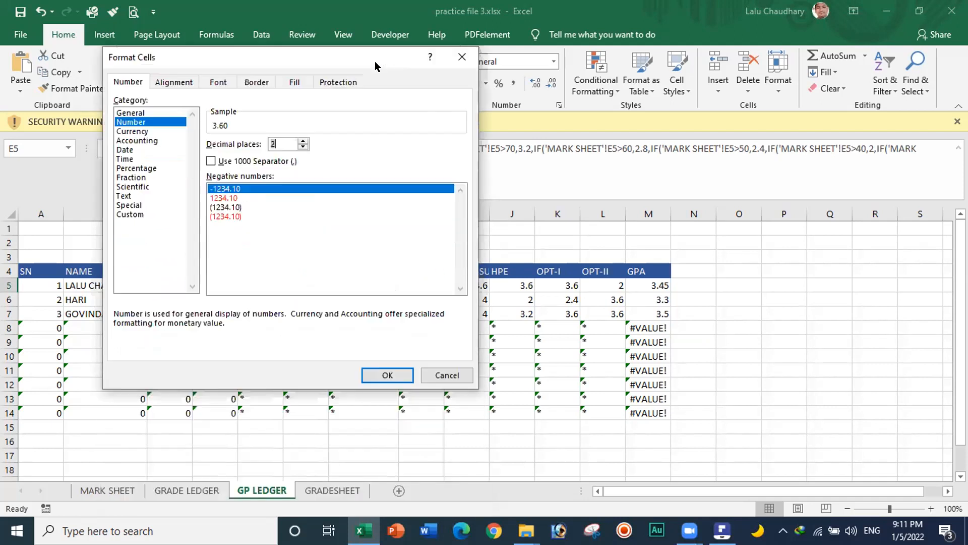
pyautogui.click(379, 370)
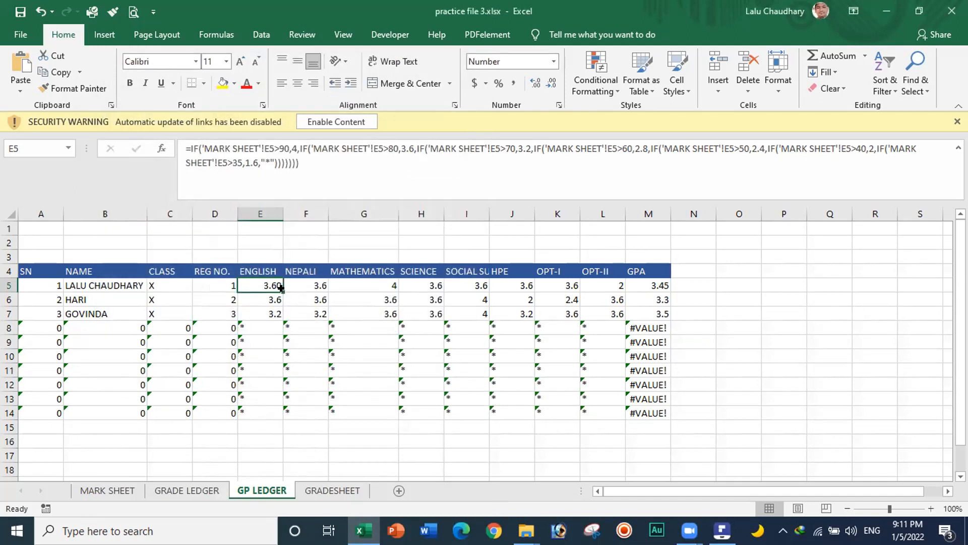
# Fill the formatted grade point formula from E5 across the ledger through M14, and check the formula in GPA cell M5
pyautogui.moveTo(279, 289); pyautogui.dragTo(280, 320)
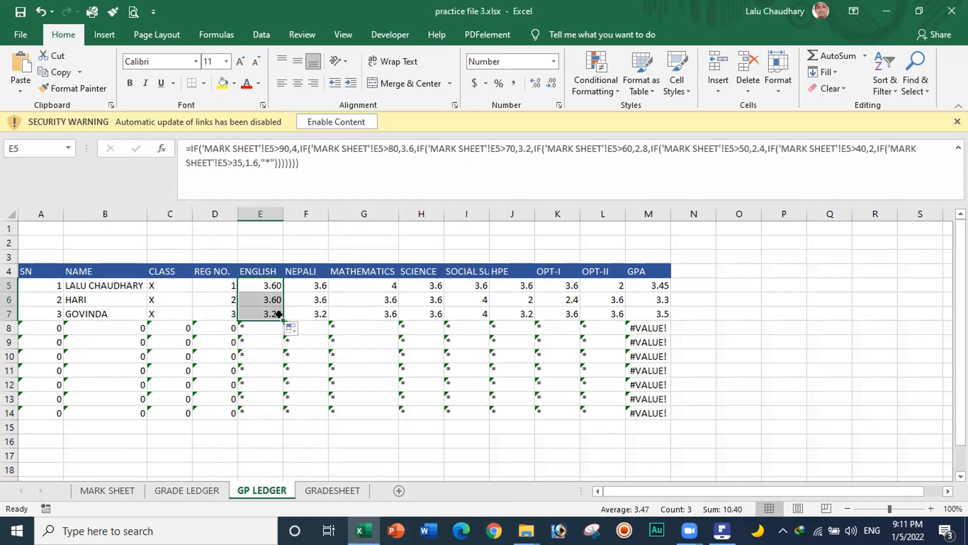
pyautogui.moveTo(279, 314); pyautogui.dragTo(662, 402)
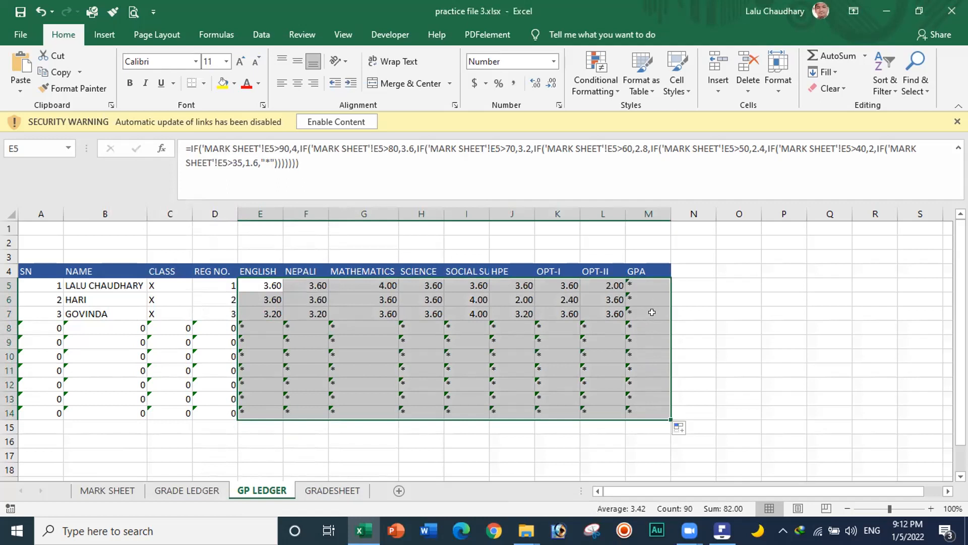
pyautogui.click(644, 287)
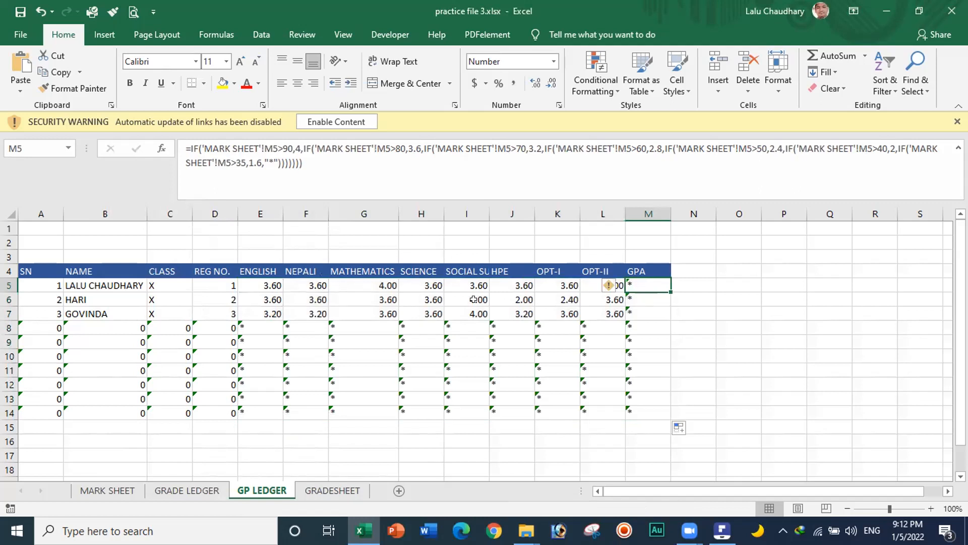
# Undo the fill of the grade point formula across the ledger and check the GPA formula in M5
pyautogui.hotkey('ctrl', 'z')
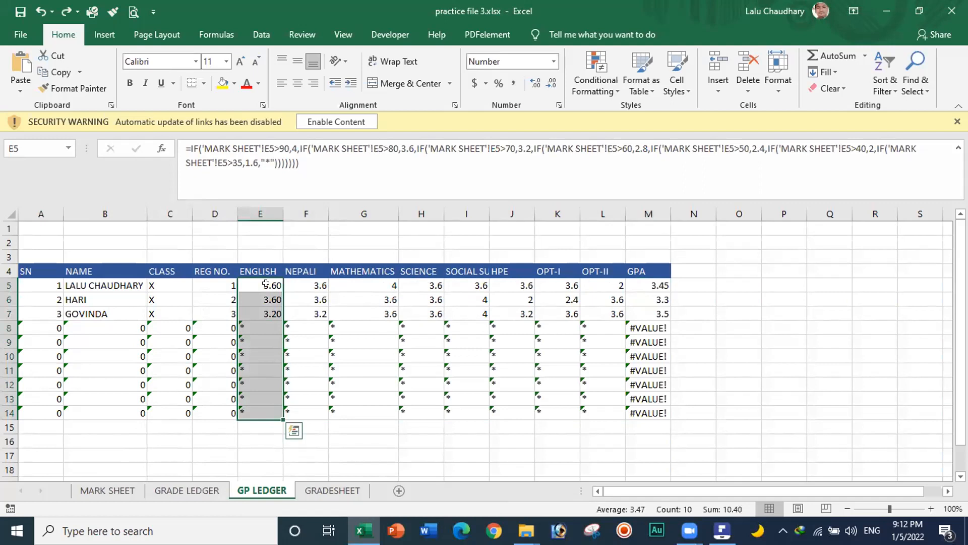
pyautogui.click(266, 283)
pyautogui.click(642, 287)
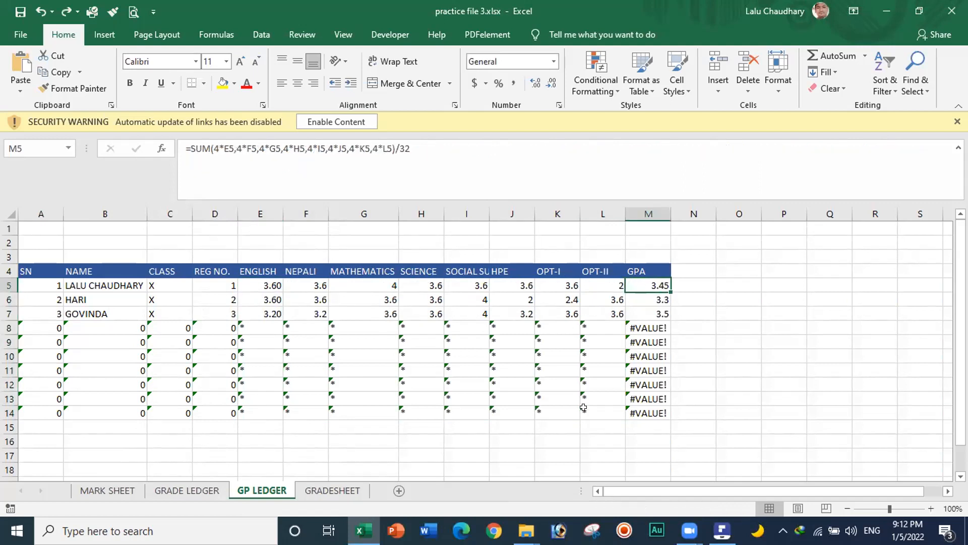
# On the GRADESHEET, clear the existing lookup formula from the student name cell D6
pyautogui.click(332, 490)
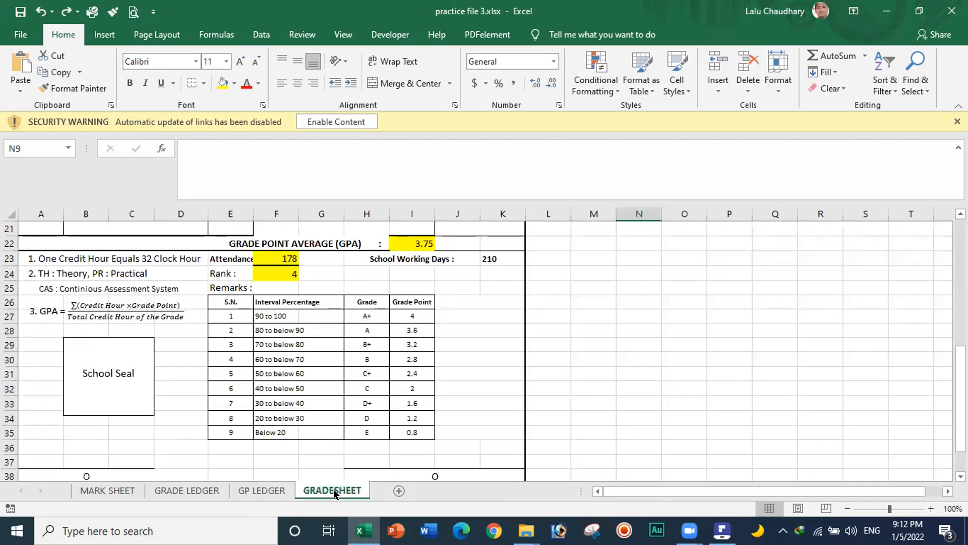
pyautogui.scroll(7, 477, 350)
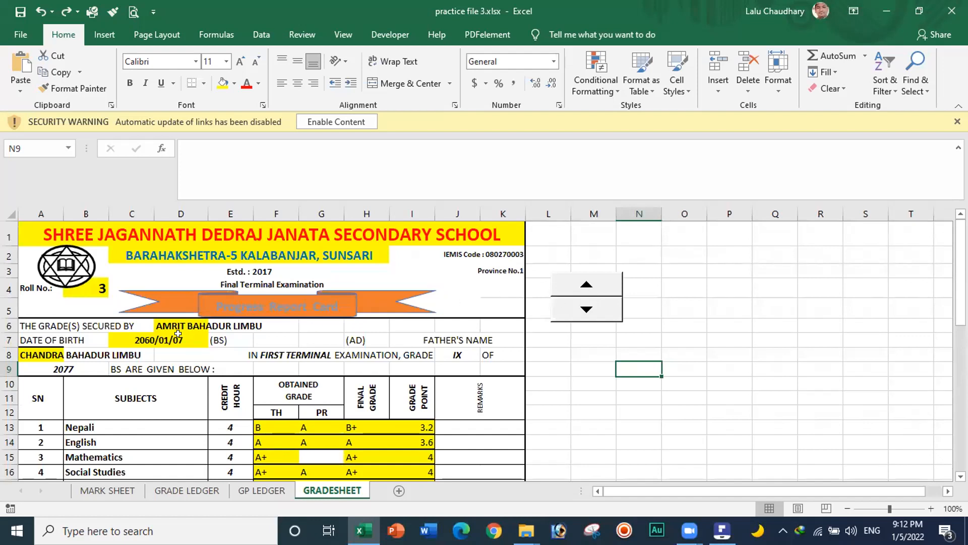
pyautogui.click(93, 487)
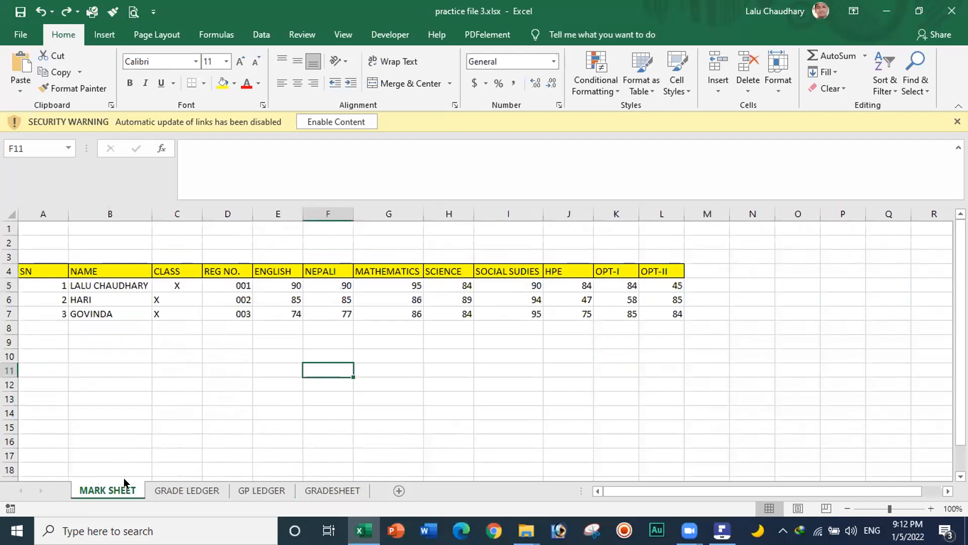
pyautogui.click(332, 490)
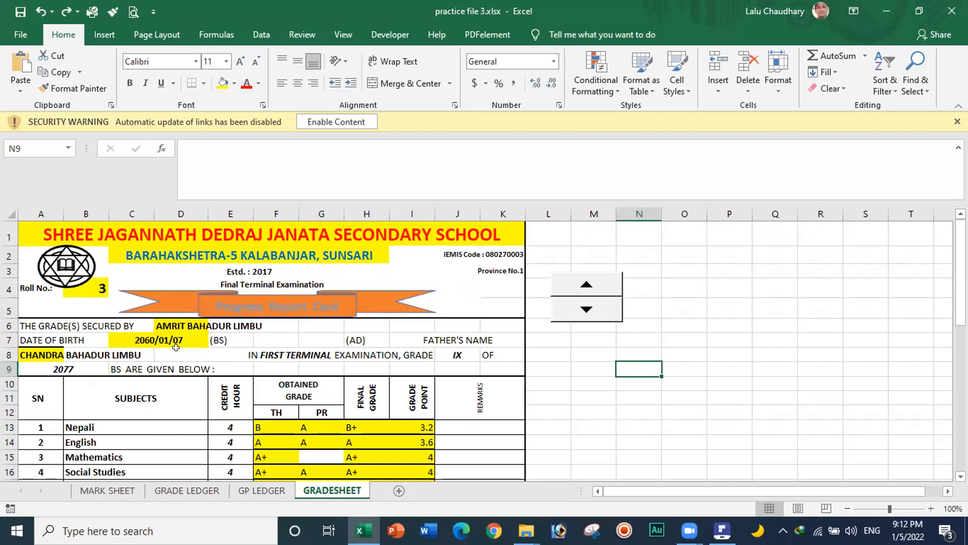
pyautogui.click(189, 325)
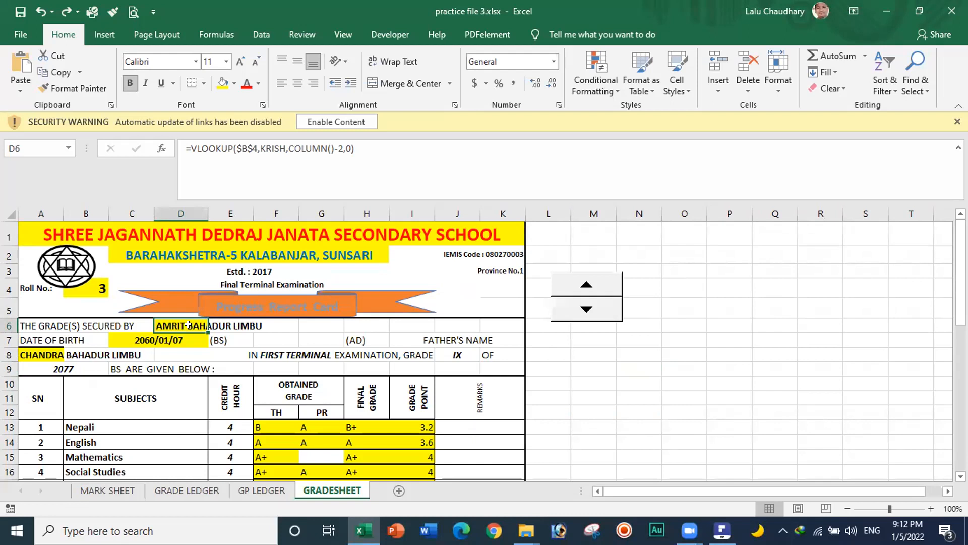
pyautogui.press('Delete')
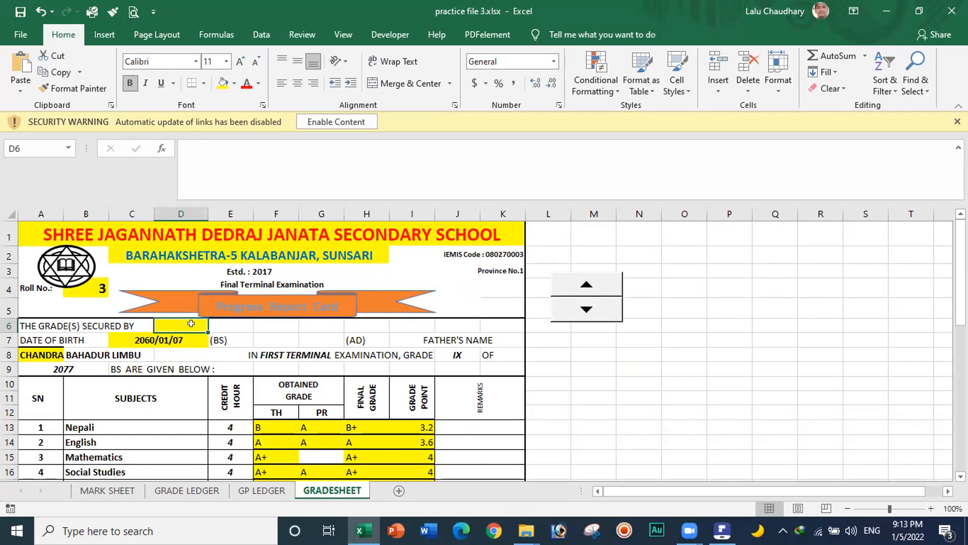
# Begin a VLOOKUP formula in D6 with the roll number cell as the absolute lookup value $B$4
pyautogui.write('=')
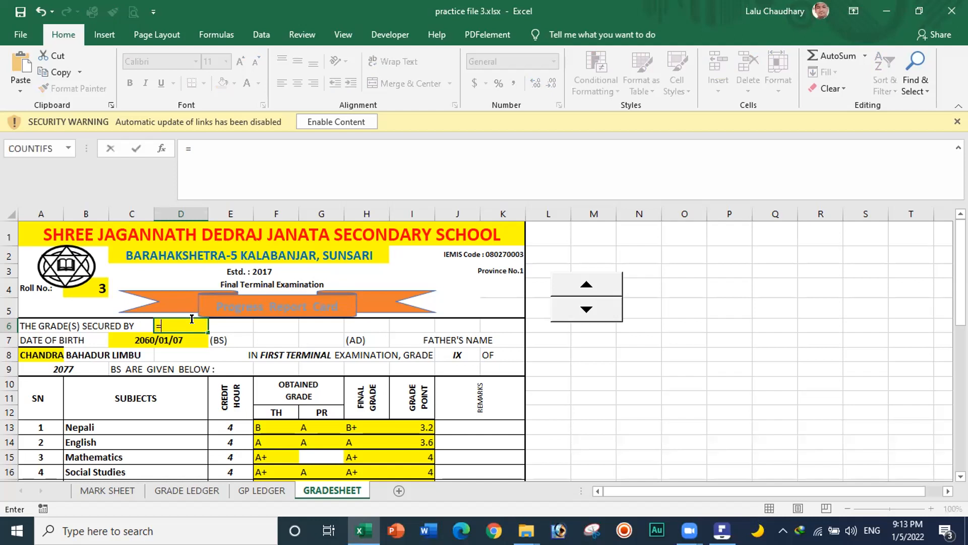
pyautogui.write('VL')
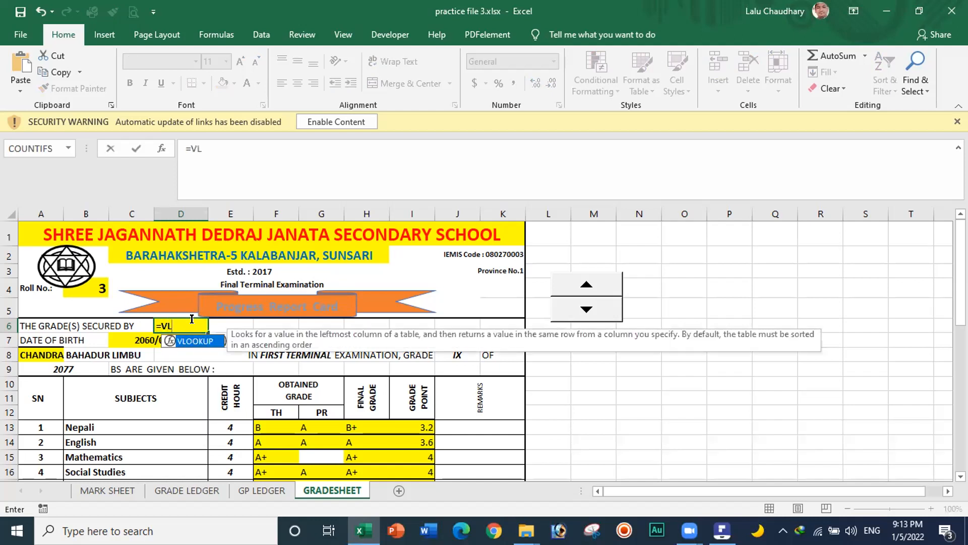
pyautogui.press('Tab')
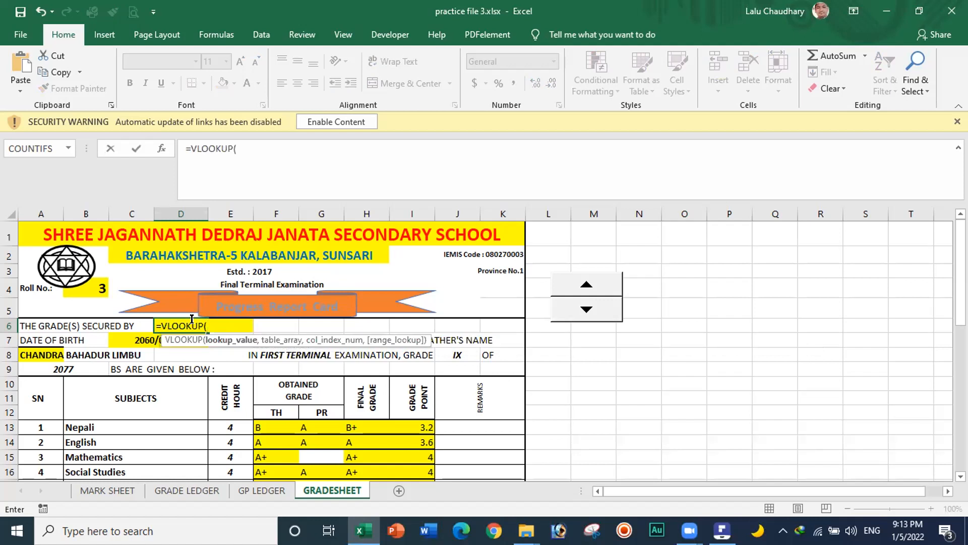
pyautogui.click(90, 282)
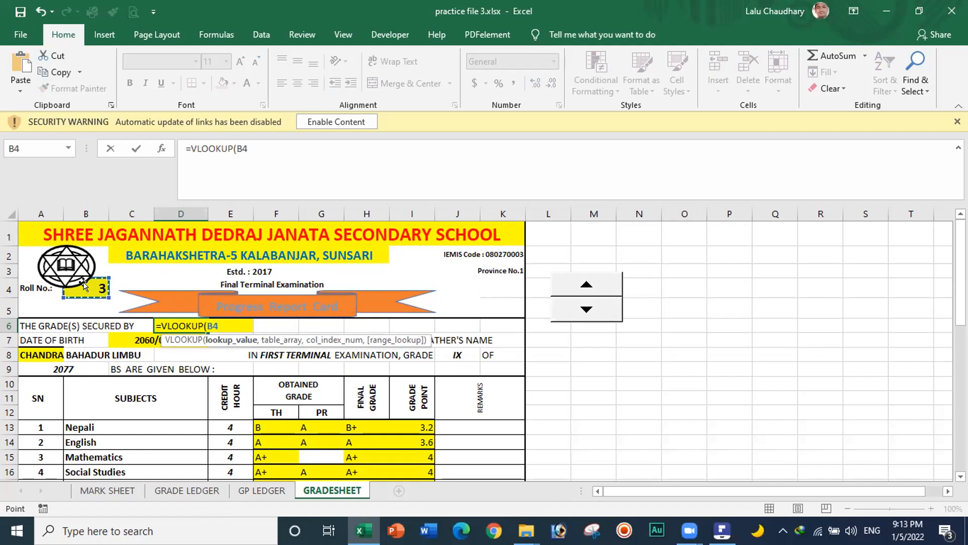
pyautogui.press('F4')
pyautogui.write(',')
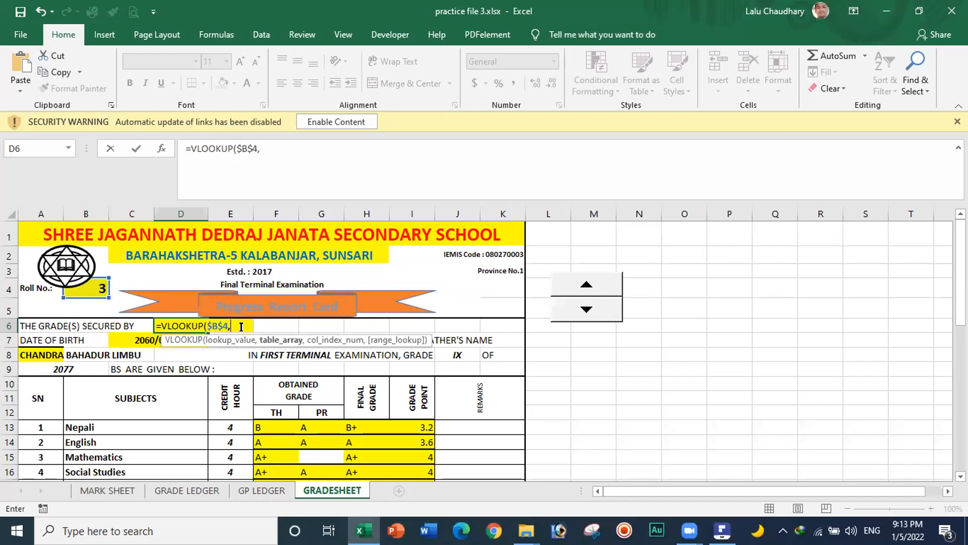
# Set the VLOOKUP table array to the entire MARK SHEET as the absolute reference 'MARK SHEET'!$1:$1048576
pyautogui.click(104, 489)
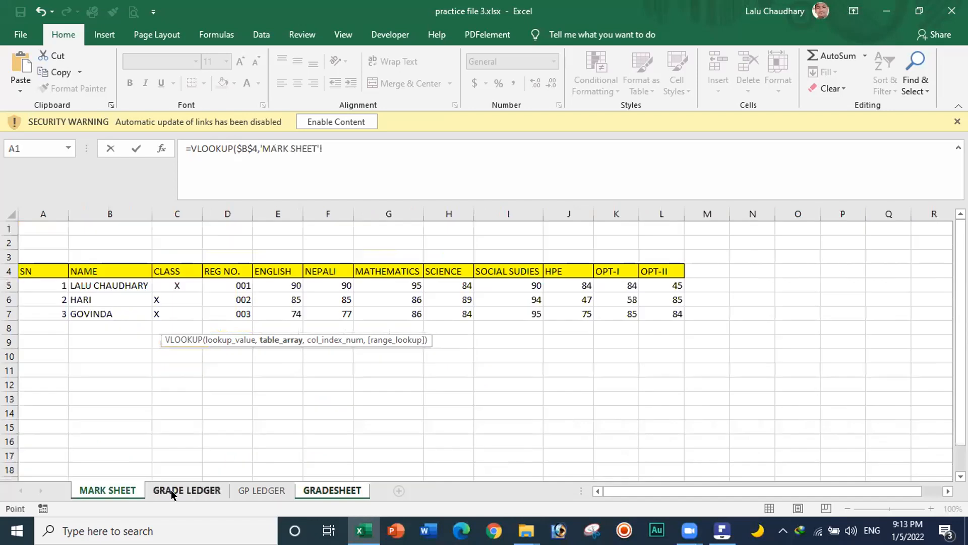
pyautogui.click(198, 489)
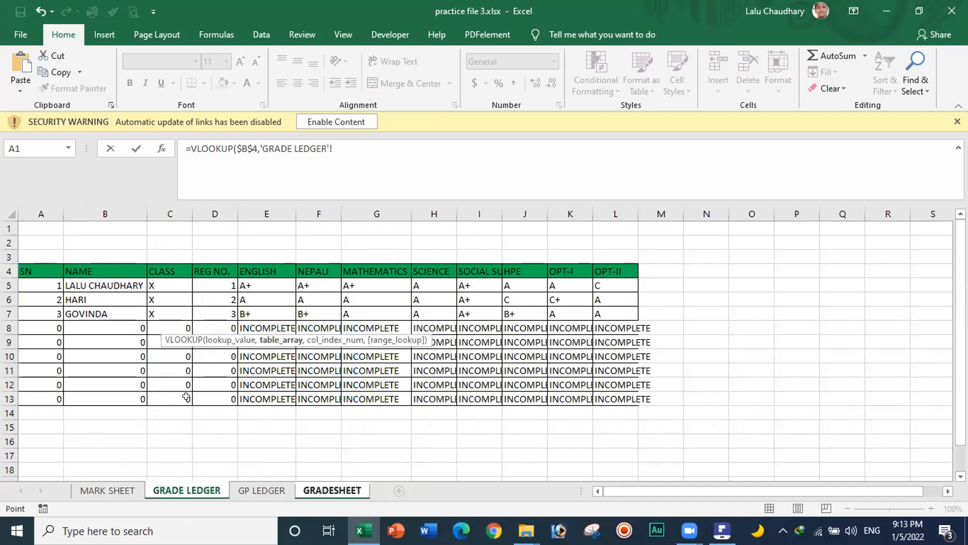
pyautogui.hotkey('ctrl', 'pagedown')
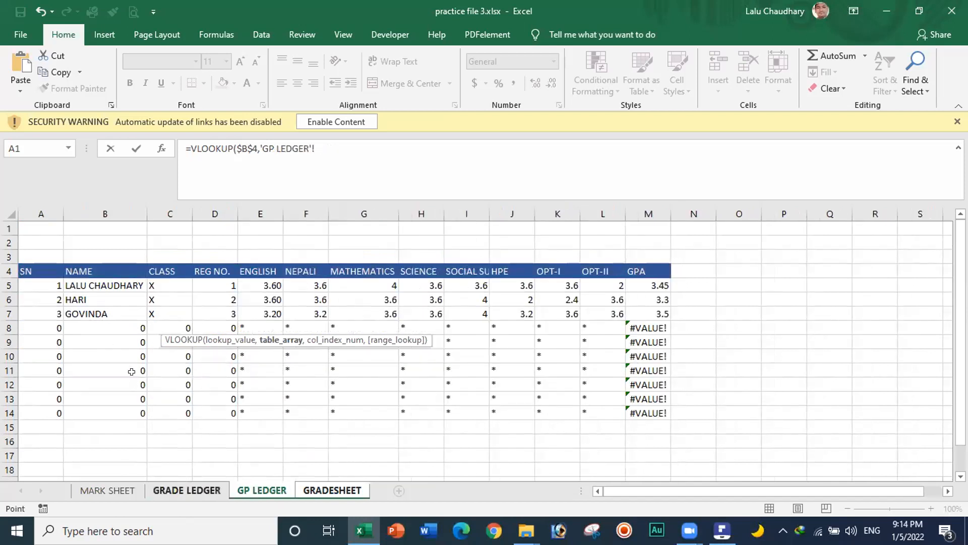
pyautogui.click(126, 492)
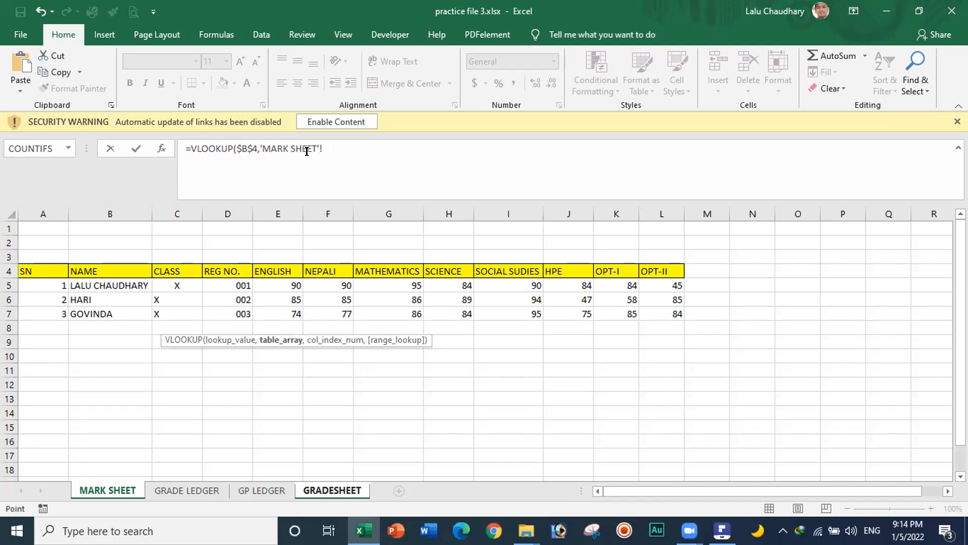
pyautogui.click(6, 209)
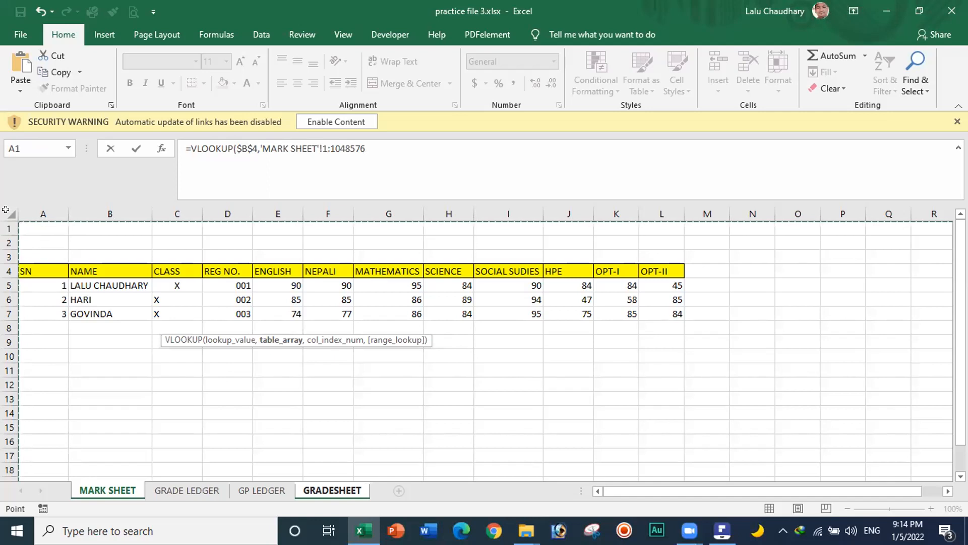
pyautogui.press('F4')
pyautogui.write(',')
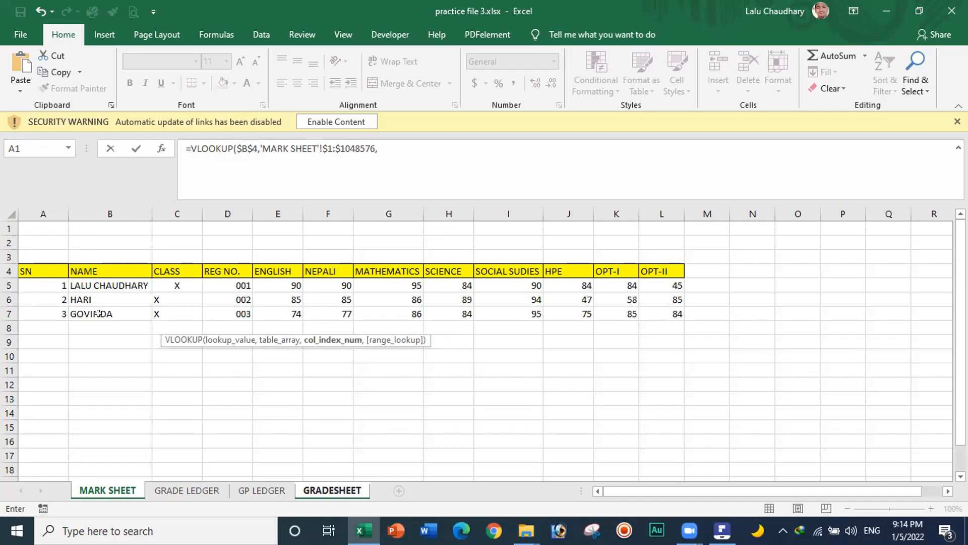
# Complete the student name VLOOKUP with column index 2 and exact match 0, and enter it
pyautogui.click(400, 147)
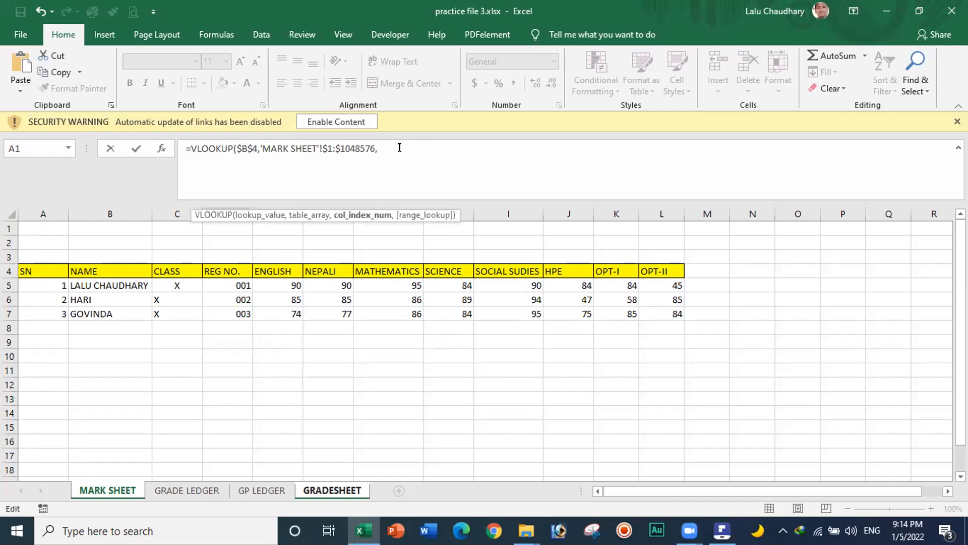
pyautogui.write('2,0')
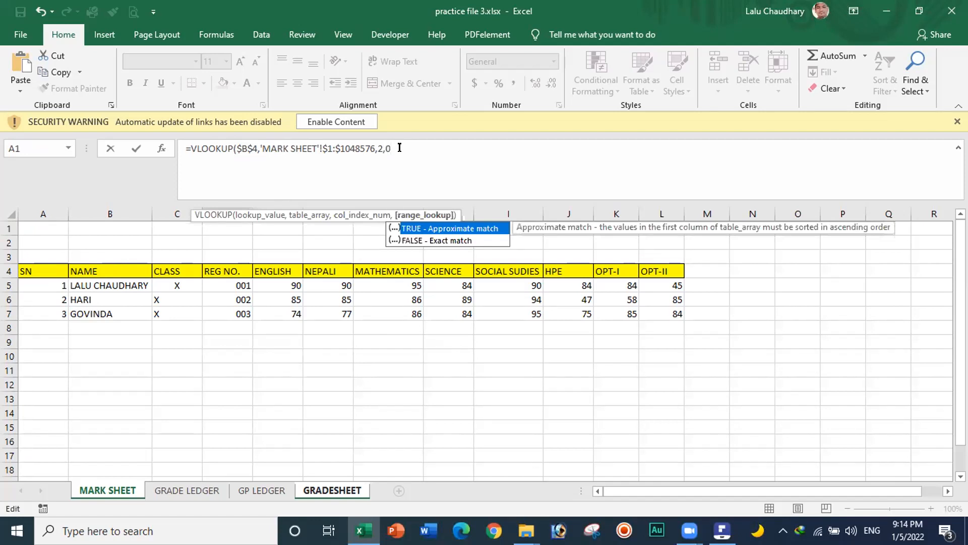
pyautogui.write(')')
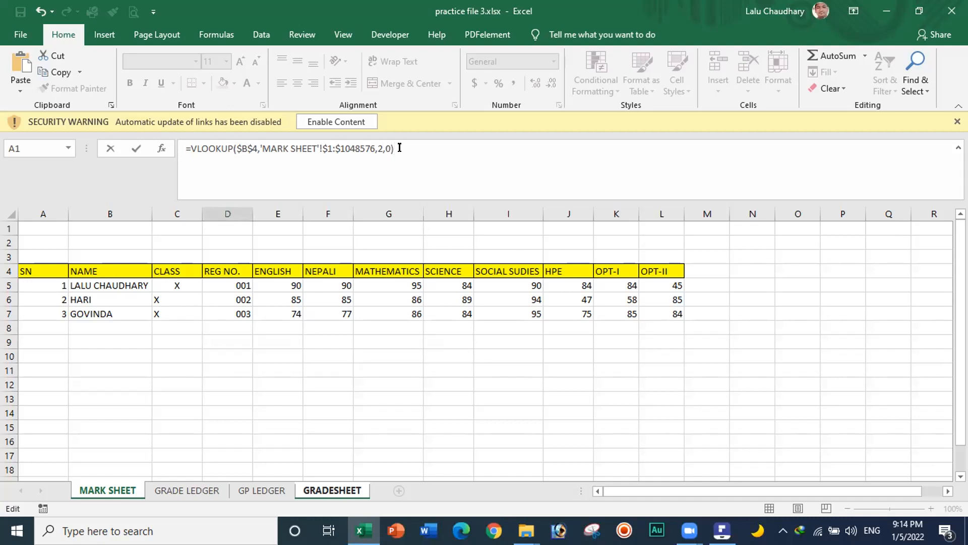
pyautogui.press('Return')
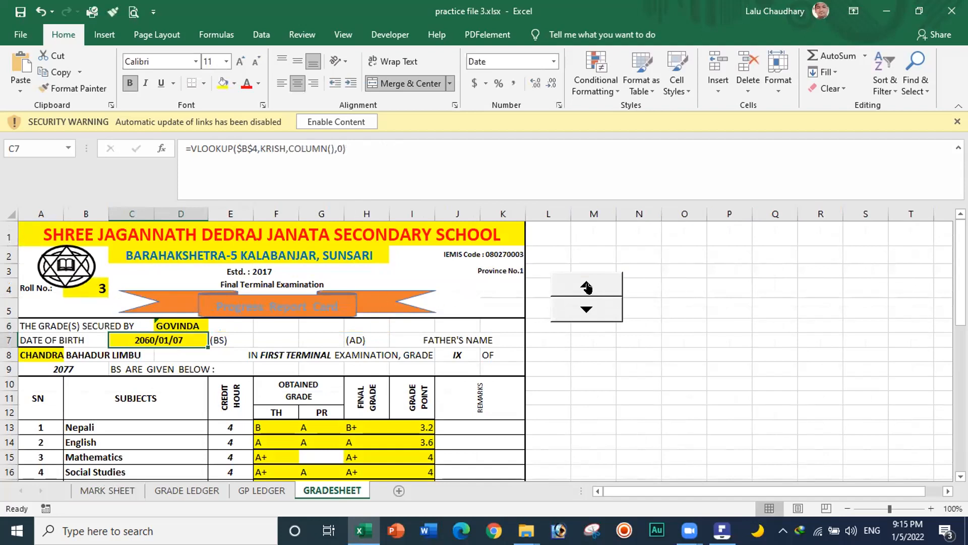
# Test the name lookup by stepping the GRADESHEET through roll numbers 1, 2 and 3, comparing the names with the MARK SHEET
pyautogui.click(586, 307)
pyautogui.click(585, 306)
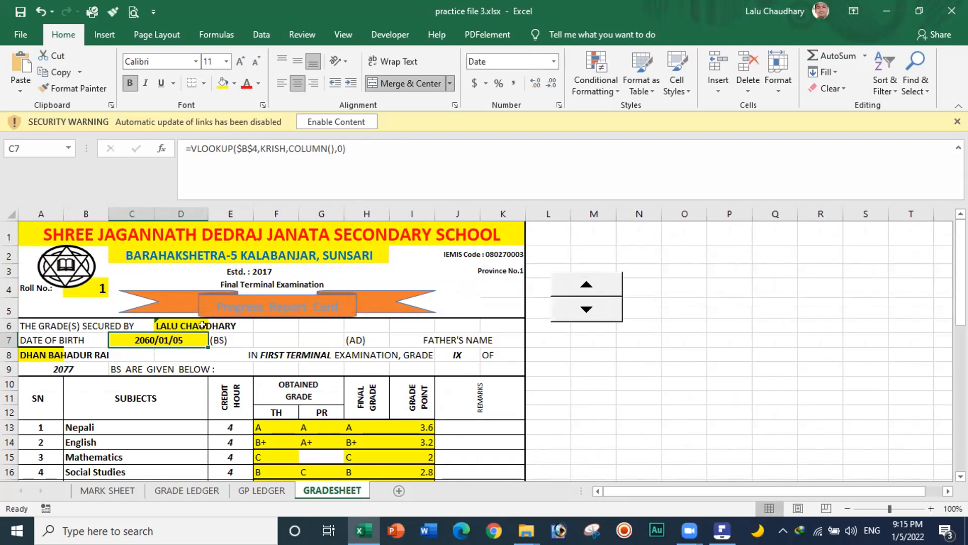
pyautogui.click(584, 313)
pyautogui.click(585, 284)
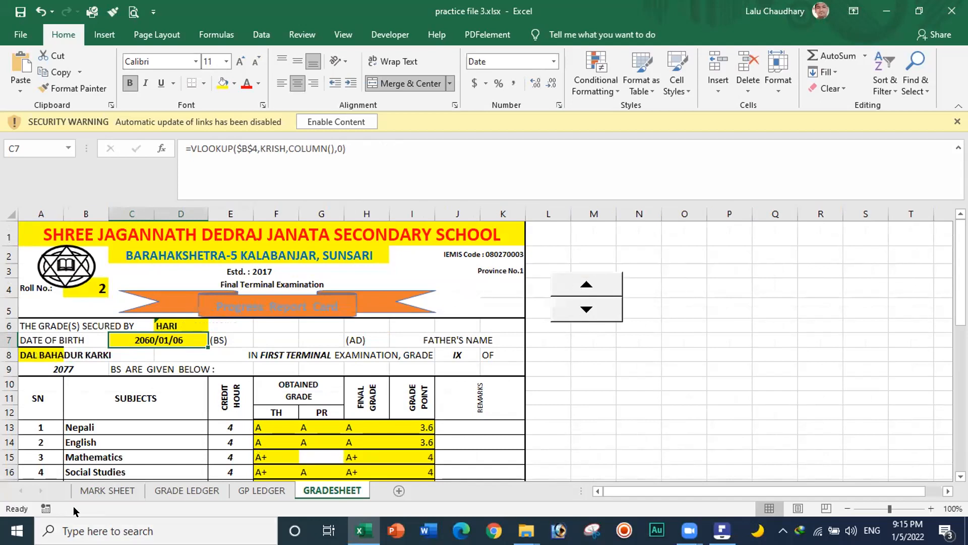
pyautogui.click(93, 489)
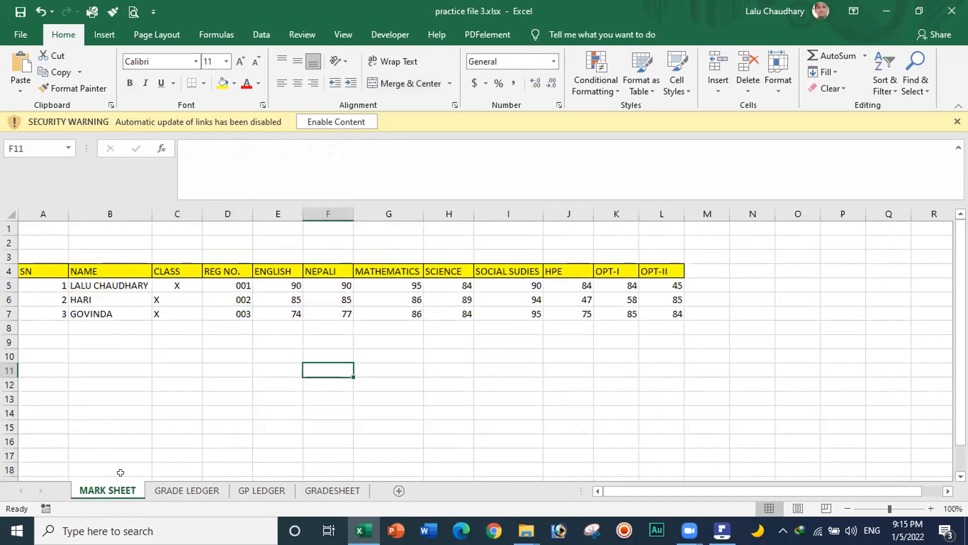
pyautogui.click(332, 490)
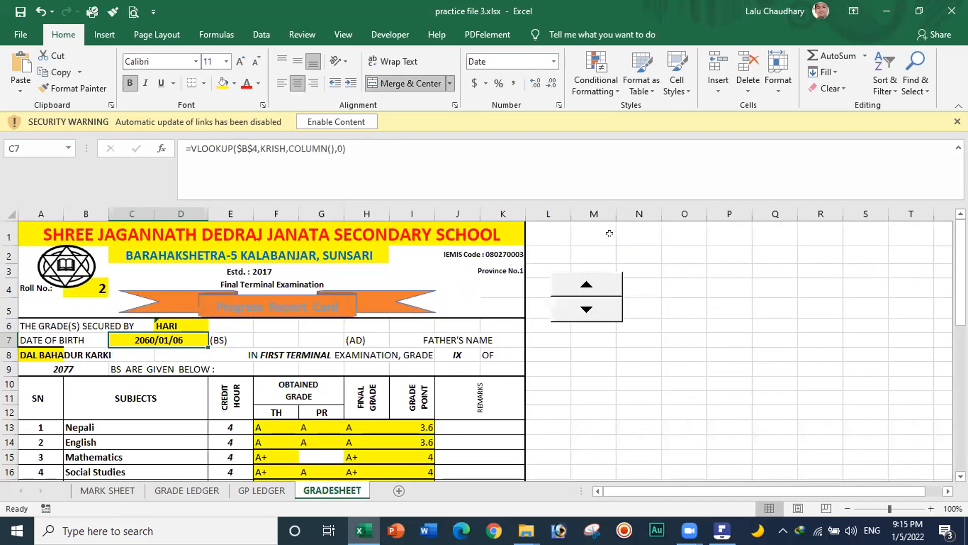
pyautogui.click(587, 282)
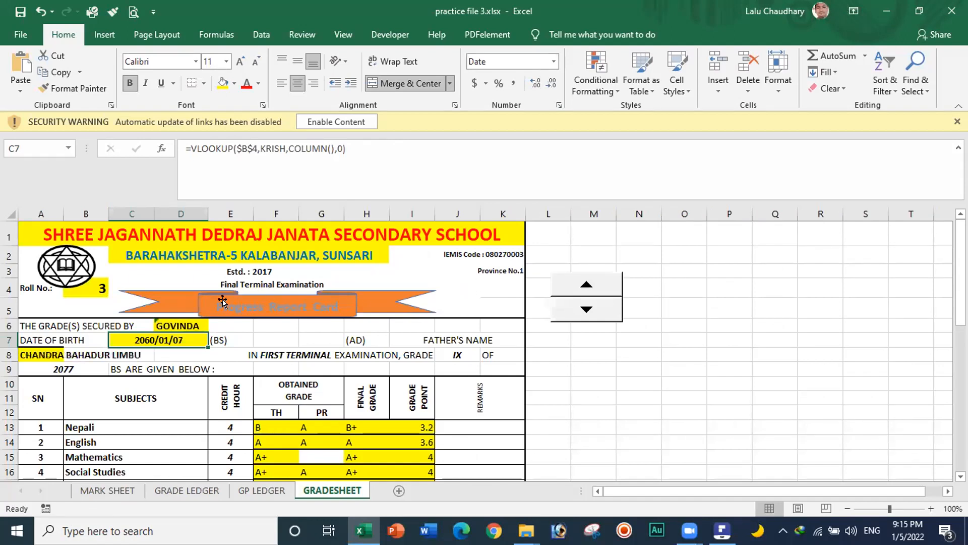
pyautogui.click(96, 488)
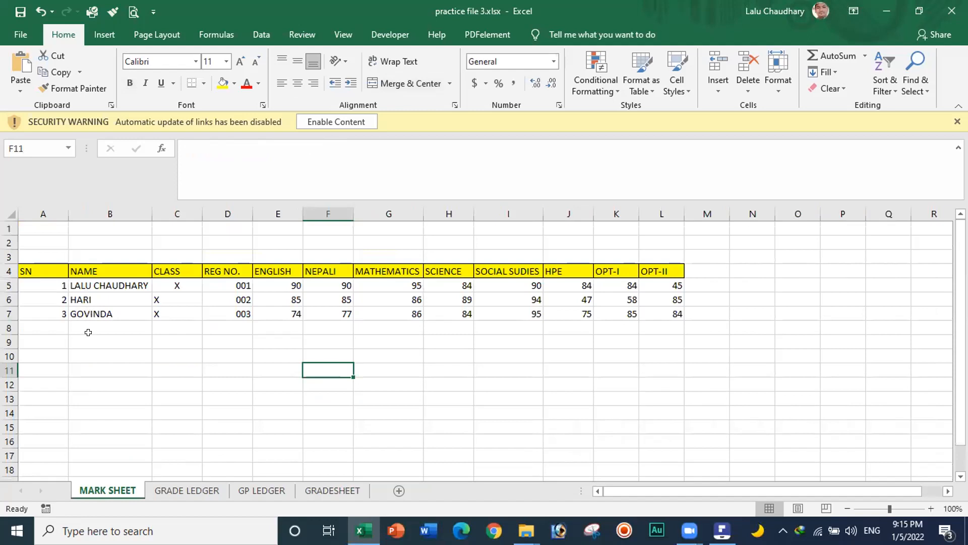
# On the GRADESHEET, clear the old lookup formulas from the date of birth cell C7 and the father's name cell A8
pyautogui.click(335, 490)
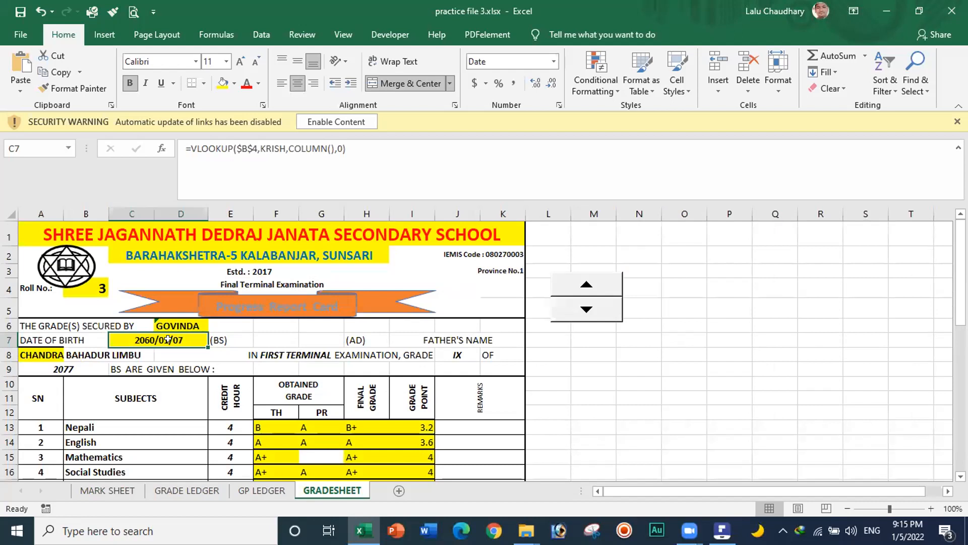
pyautogui.press('Delete')
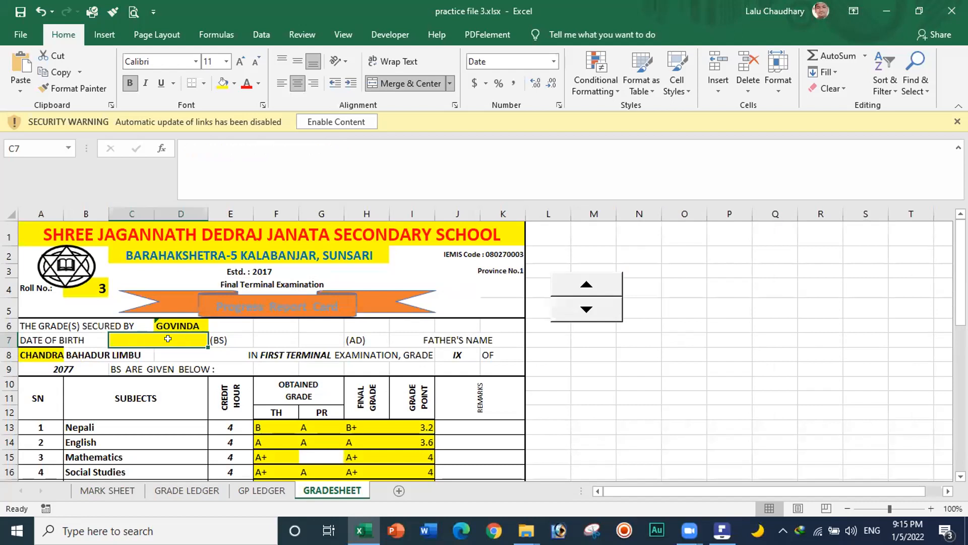
pyautogui.click(104, 489)
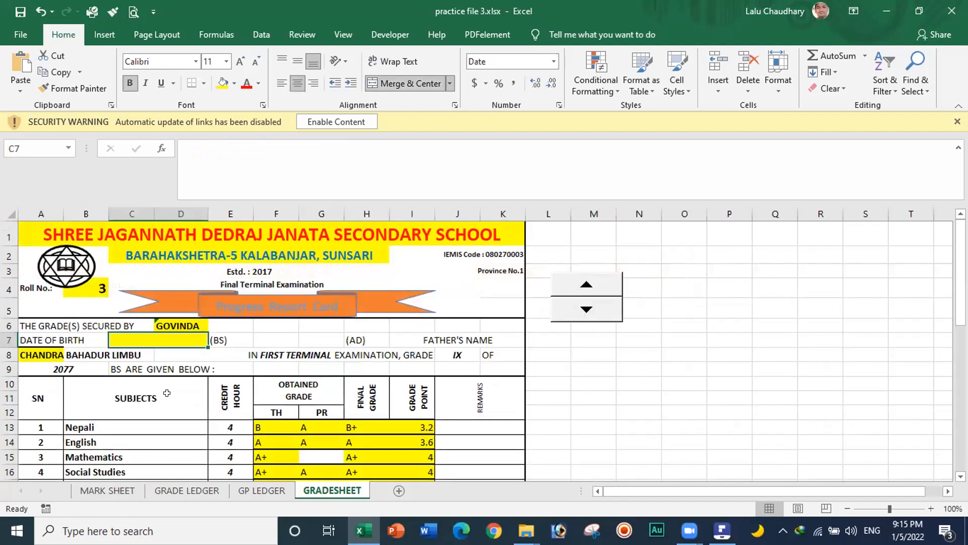
pyautogui.click(29, 349)
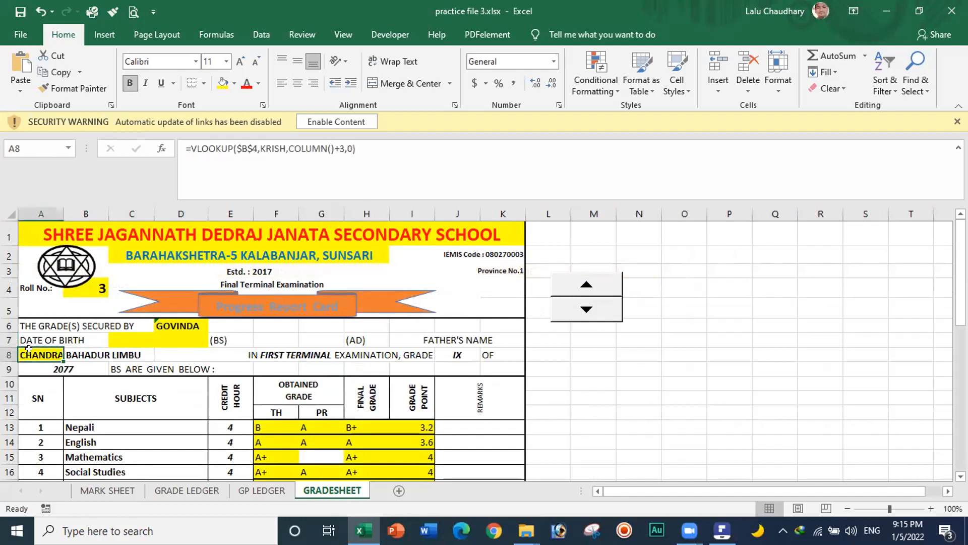
pyautogui.press('Delete')
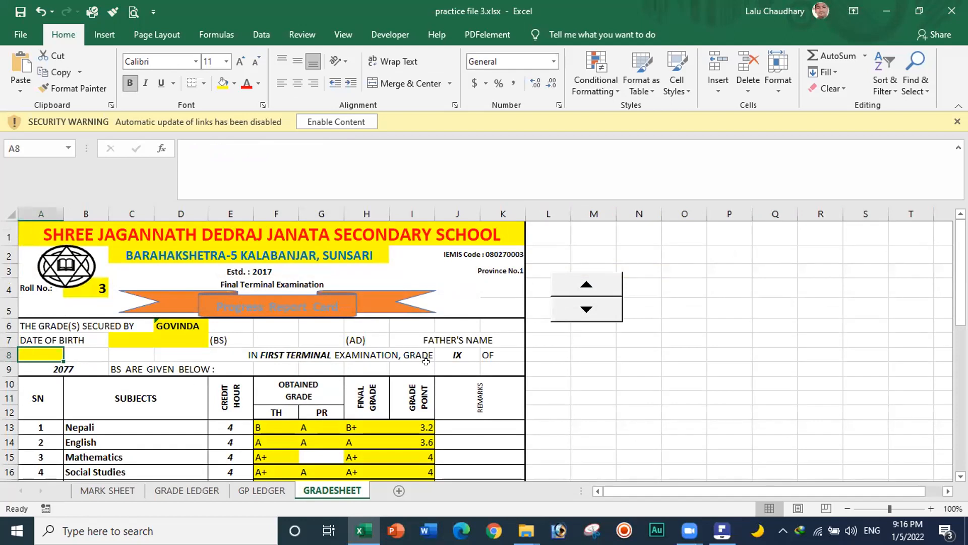
# Start a VLOOKUP formula in the GRADESHEET's grade cell J8, with roll number cell $B$4 as the absolute lookup value
pyautogui.click(457, 351)
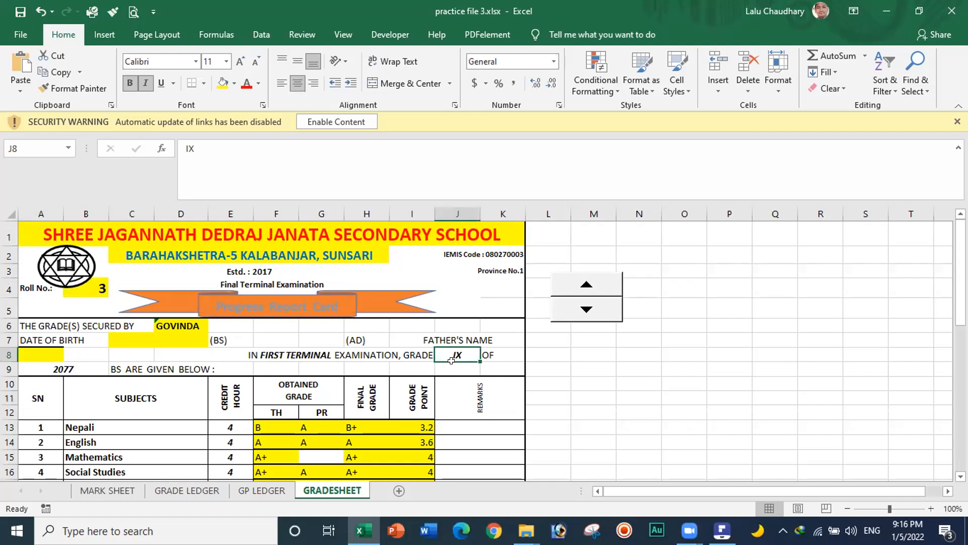
pyautogui.write('=')
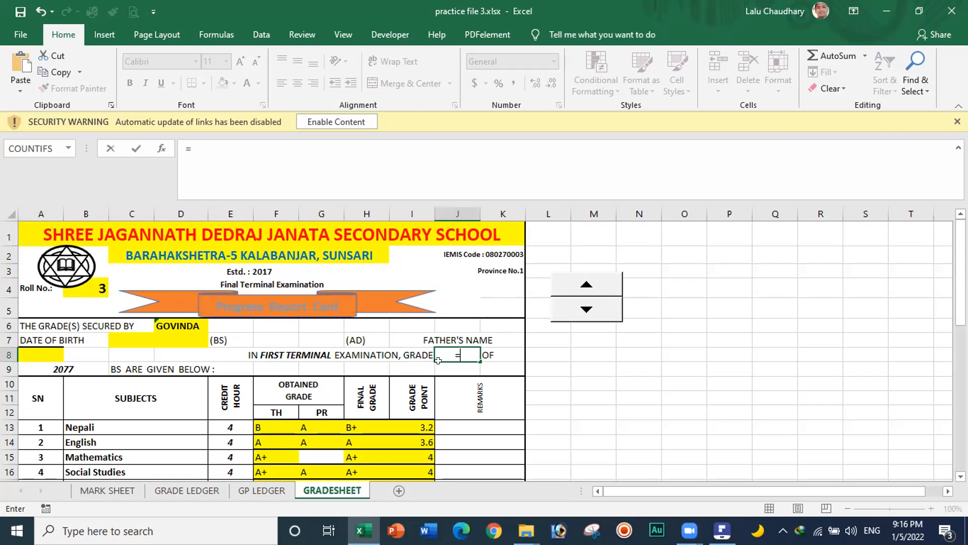
pyautogui.write('VL')
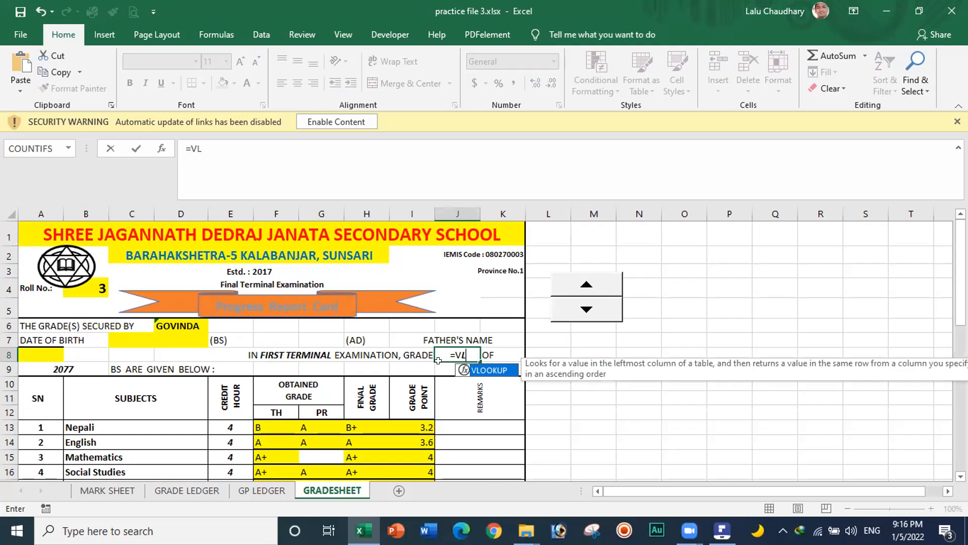
pyautogui.doubleClick(481, 371)
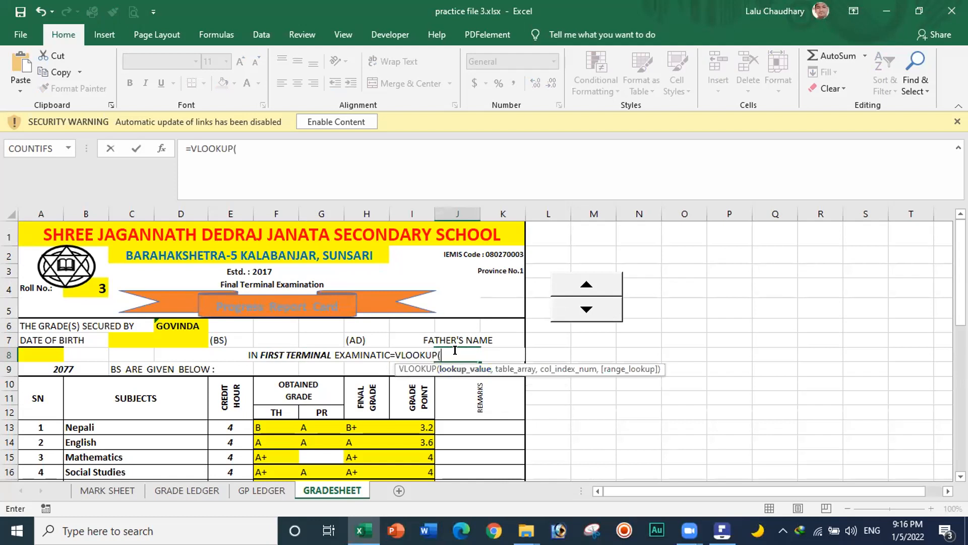
pyautogui.click(94, 283)
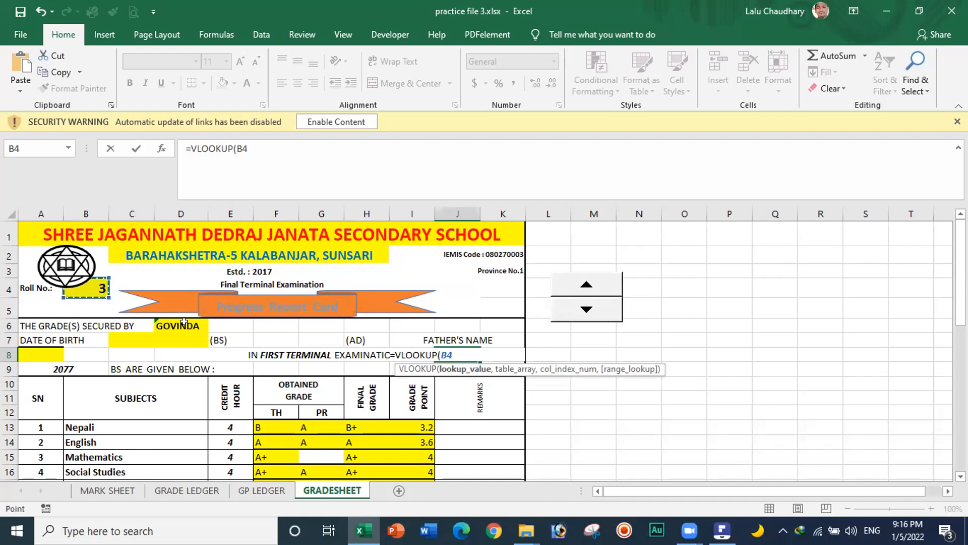
pyautogui.press('F4')
# Set the J8 lookup's table array to the entire MARK SHEET as the absolute reference 'MARK SHEET'!$1:$1048576
pyautogui.write(",'MARK SHEET'!")
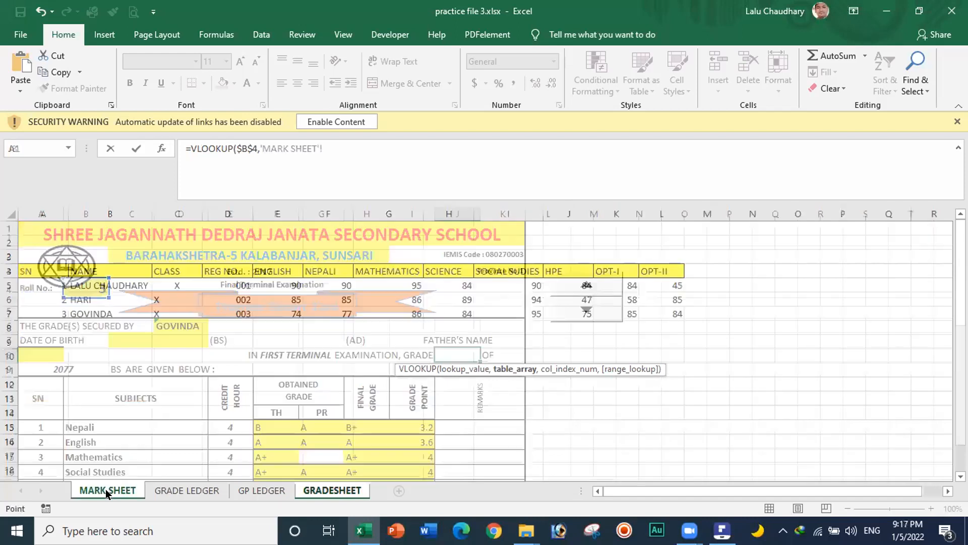
pyautogui.click(108, 490)
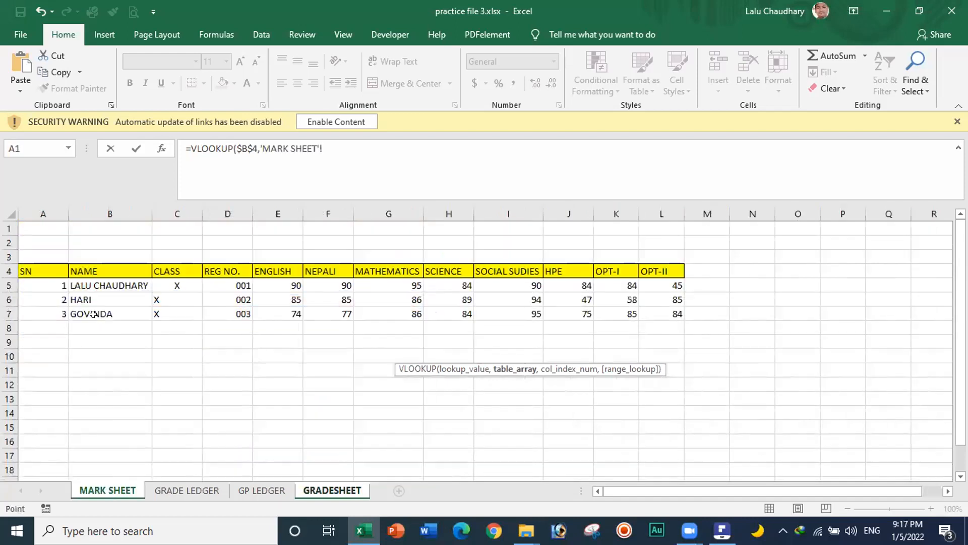
pyautogui.click(7, 210)
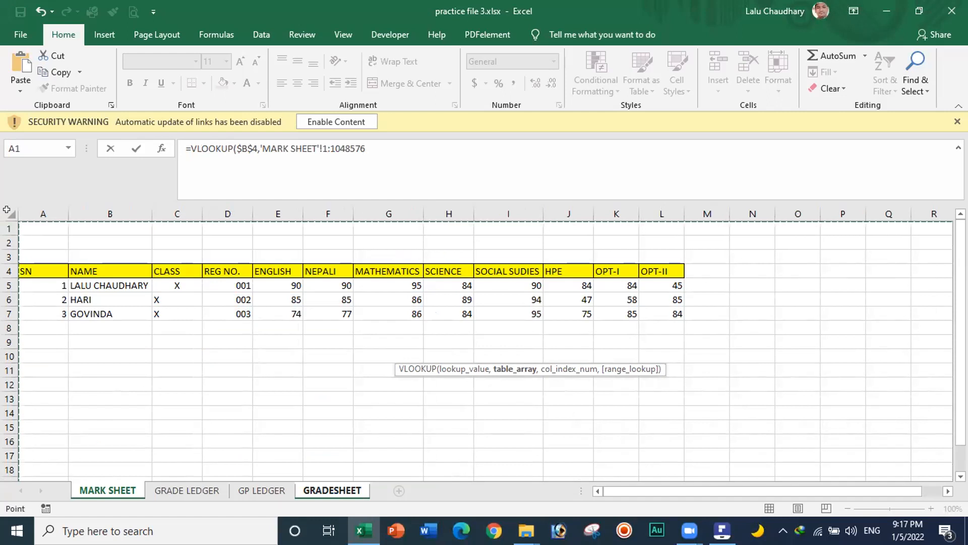
pyautogui.press('F4')
pyautogui.write(',')
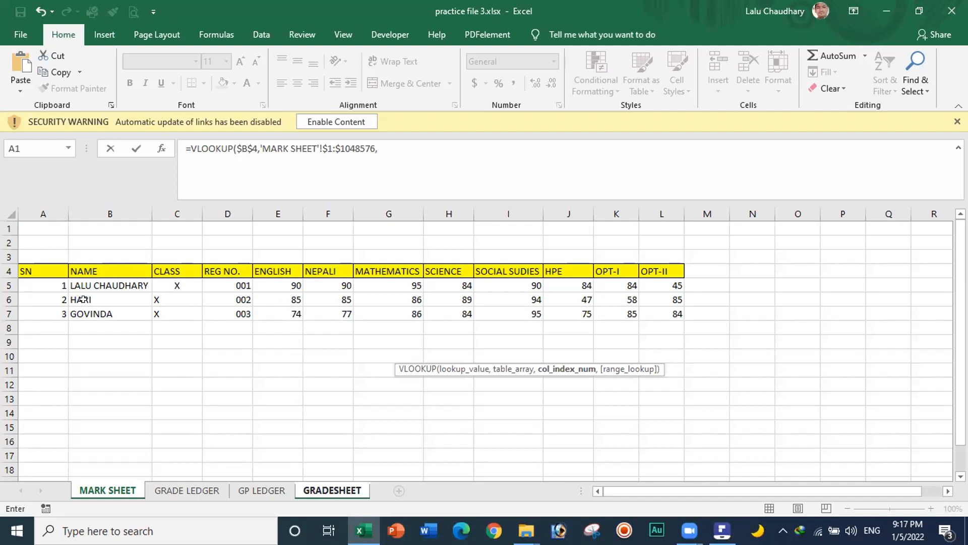
# Complete the class VLOOKUP with column index 3 and exact match 0, and enter it
pyautogui.click(384, 147)
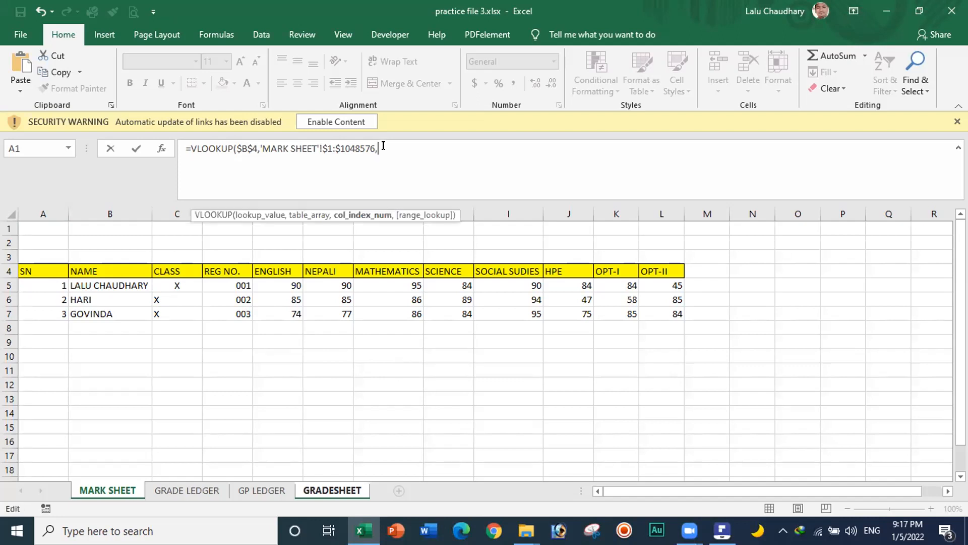
pyautogui.write('3,0')
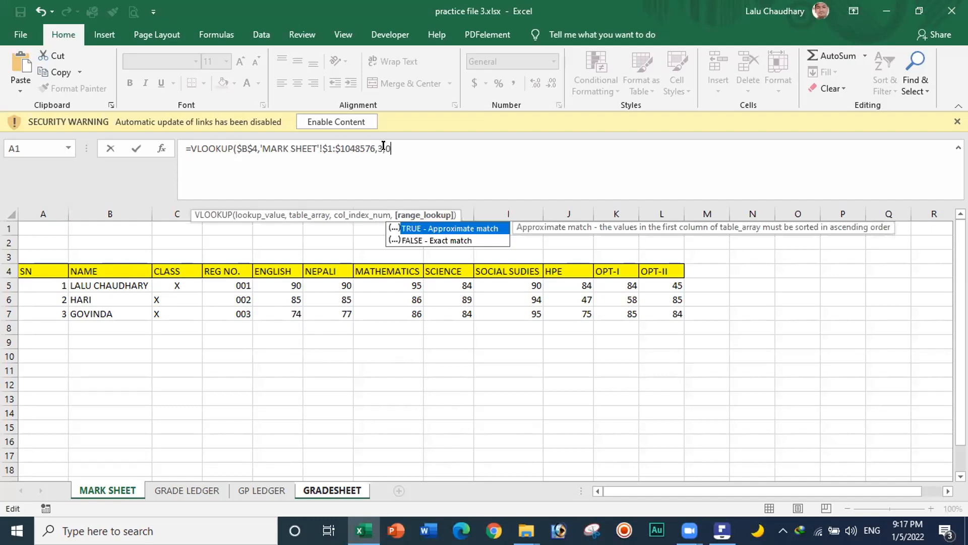
pyautogui.write(')')
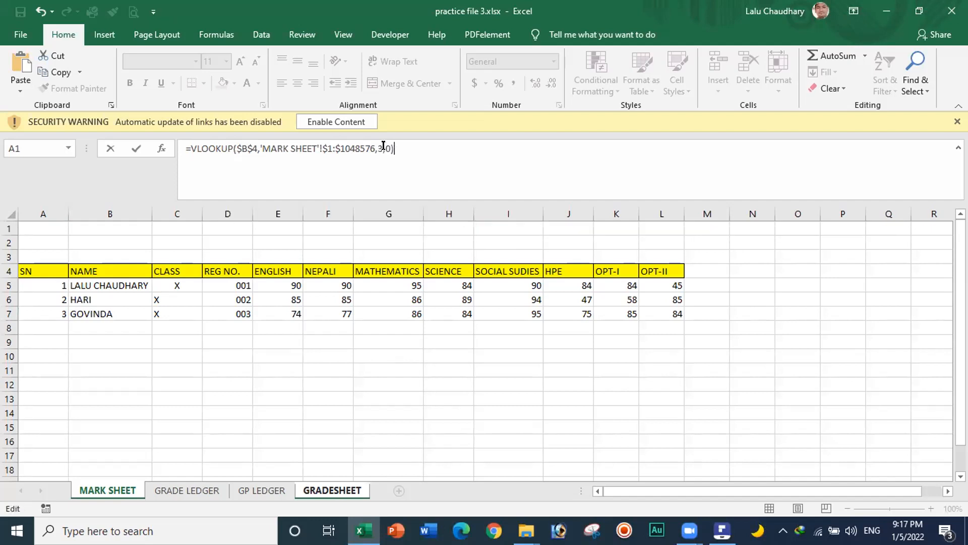
pyautogui.press('Return')
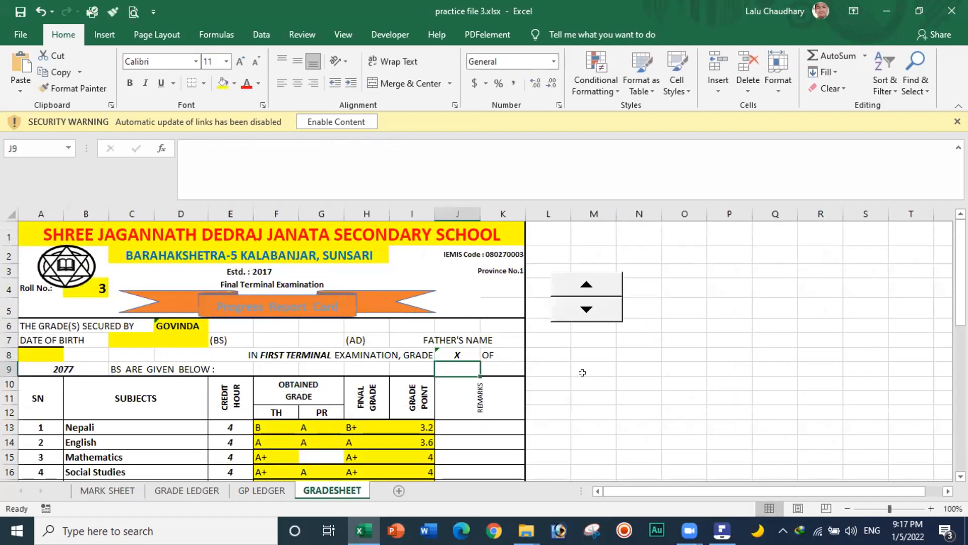
# Clear the old practical (PR) grades in G13:G20 and theory (TH) grades in F13:F20 of the GRADESHEET
pyautogui.moveTo(961, 287); pyautogui.dragTo(960, 342)
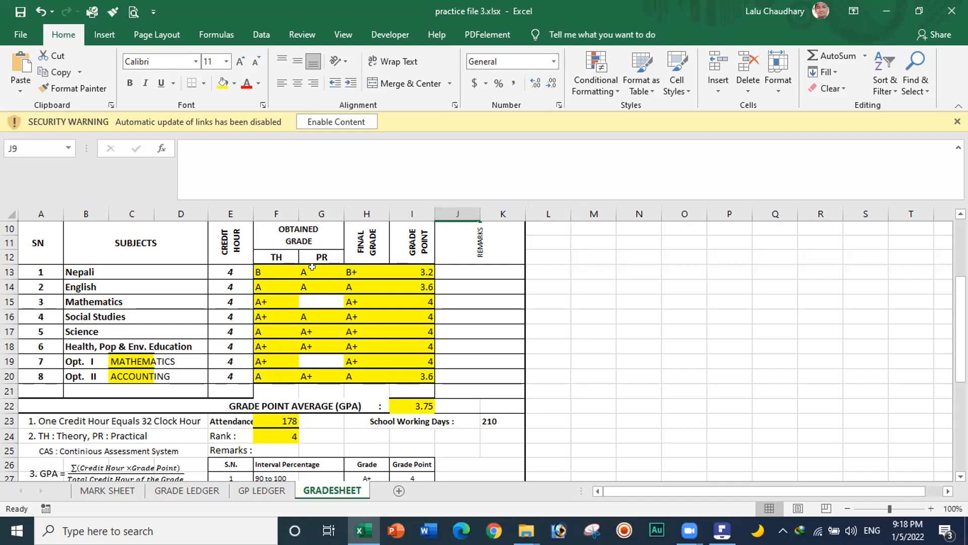
pyautogui.moveTo(312, 267); pyautogui.dragTo(313, 373)
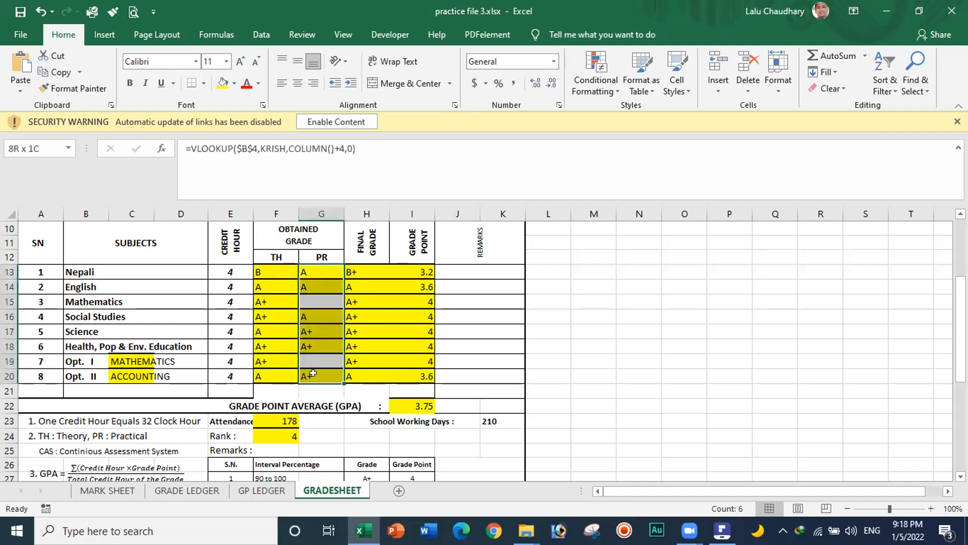
pyautogui.press('Delete')
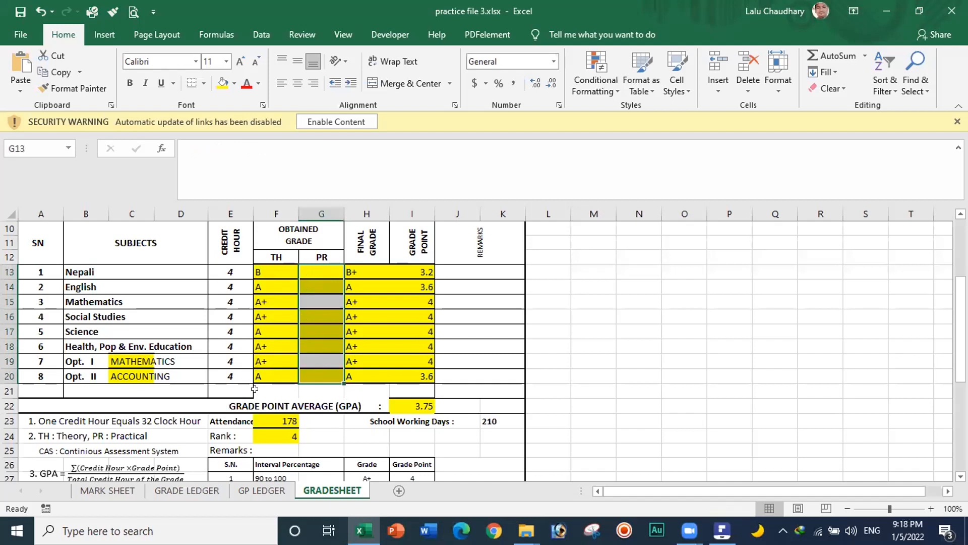
pyautogui.click(186, 490)
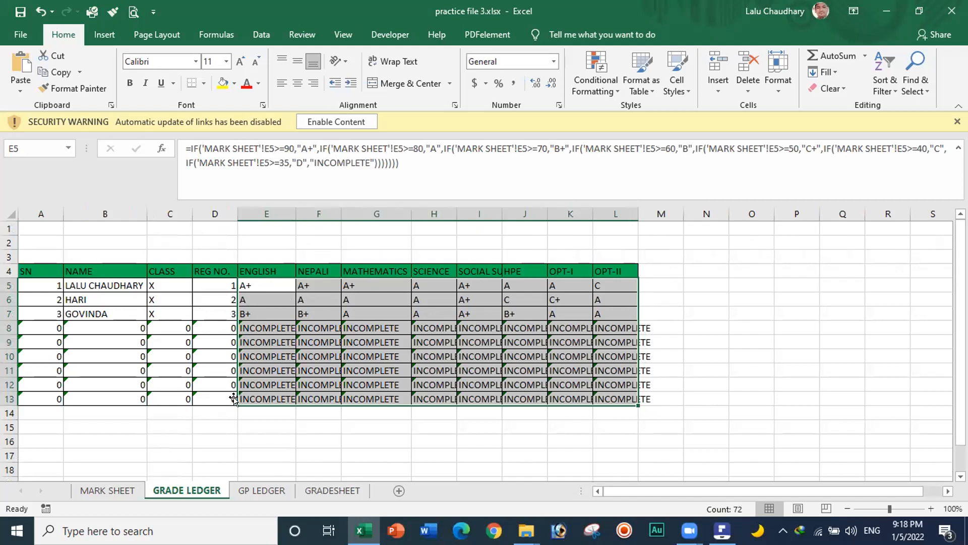
pyautogui.click(332, 490)
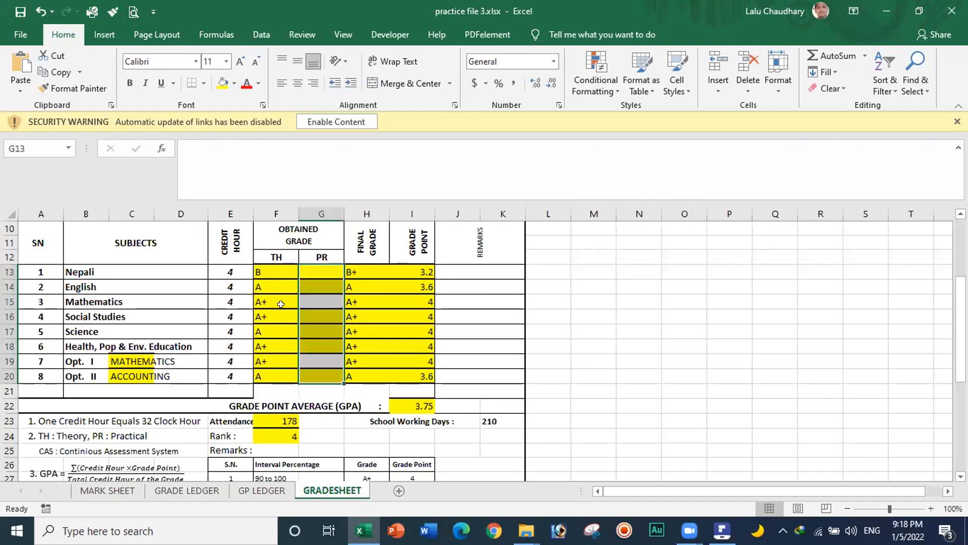
pyautogui.moveTo(267, 271); pyautogui.dragTo(268, 370)
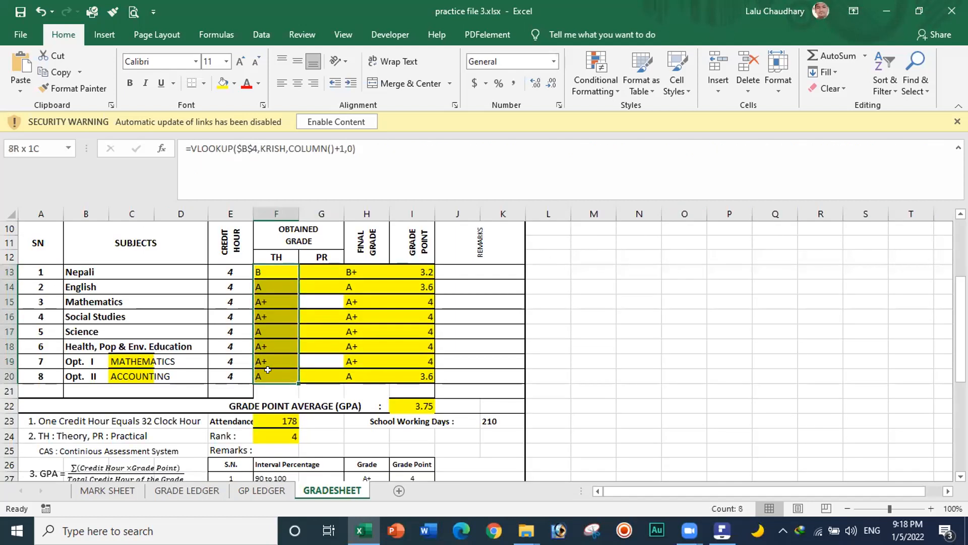
pyautogui.press('Delete')
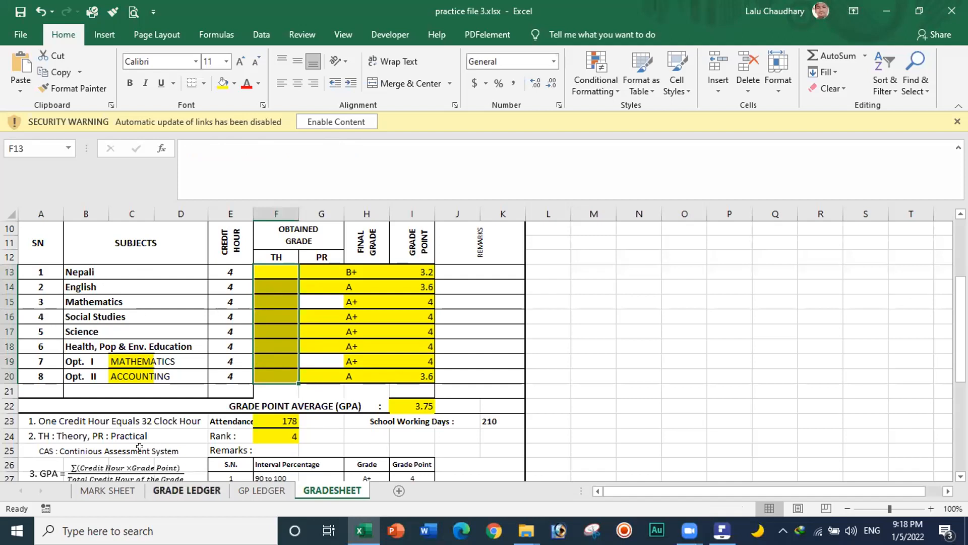
# Check the subject order in the GRADE LEDGER and copy the subject Nepali from B13 into B14 on the GRADESHEET
pyautogui.click(174, 489)
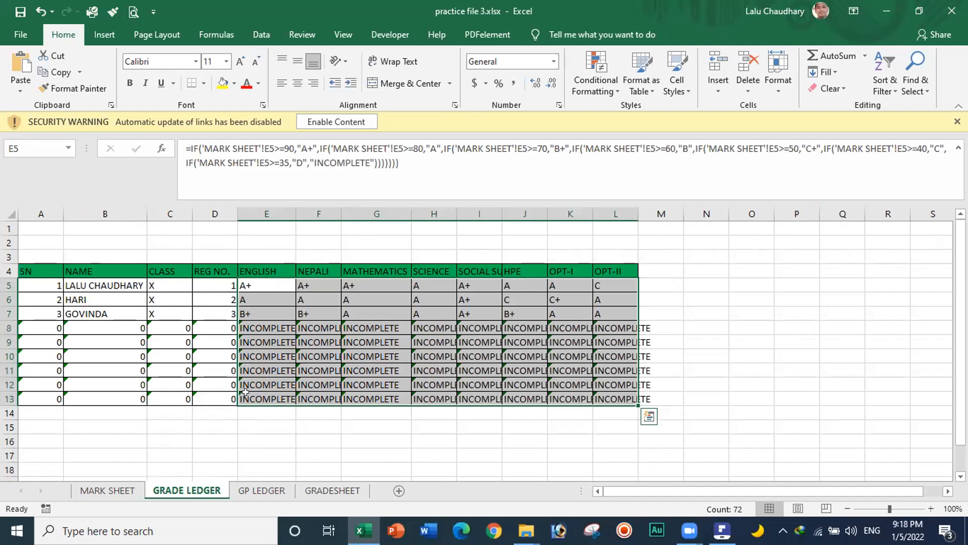
pyautogui.click(310, 489)
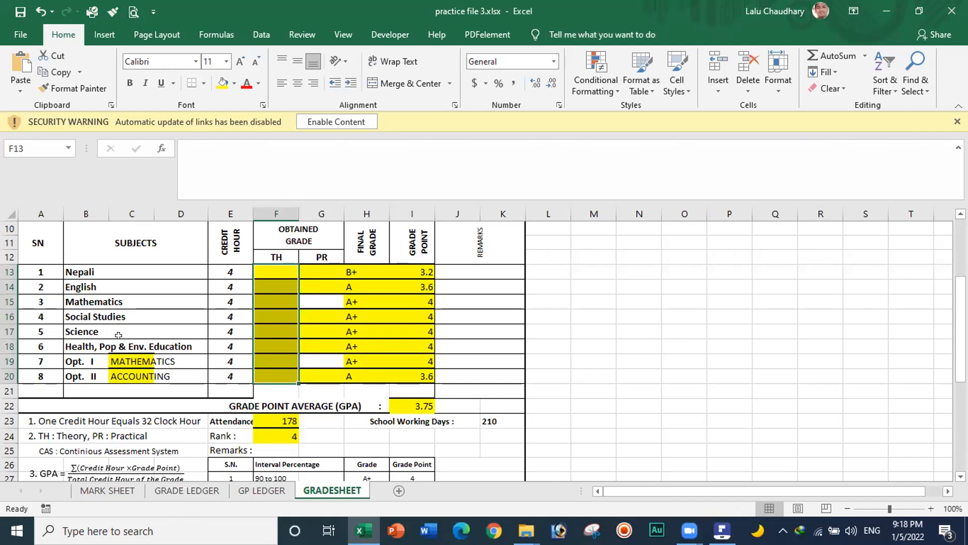
pyautogui.click(89, 267)
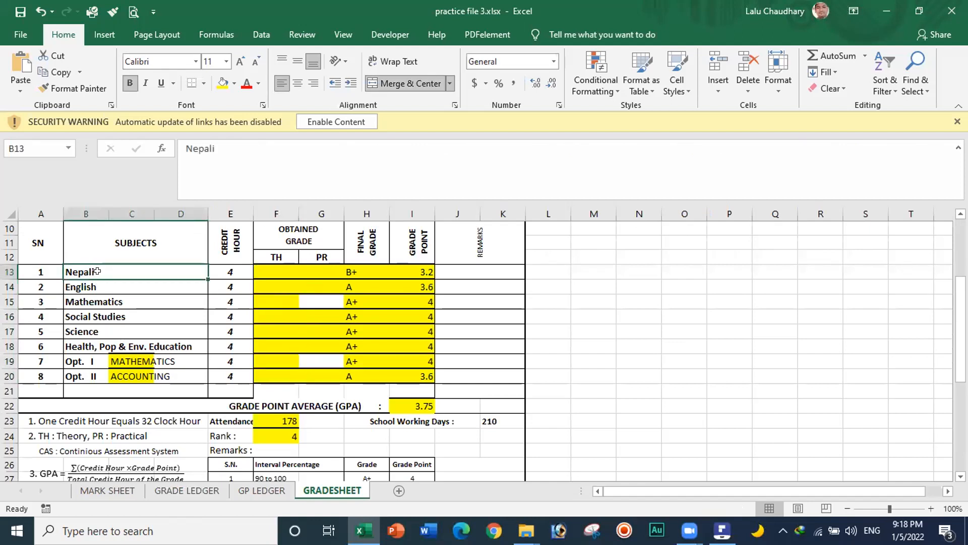
pyautogui.hotkey('ctrl', 'c')
pyautogui.click(108, 282)
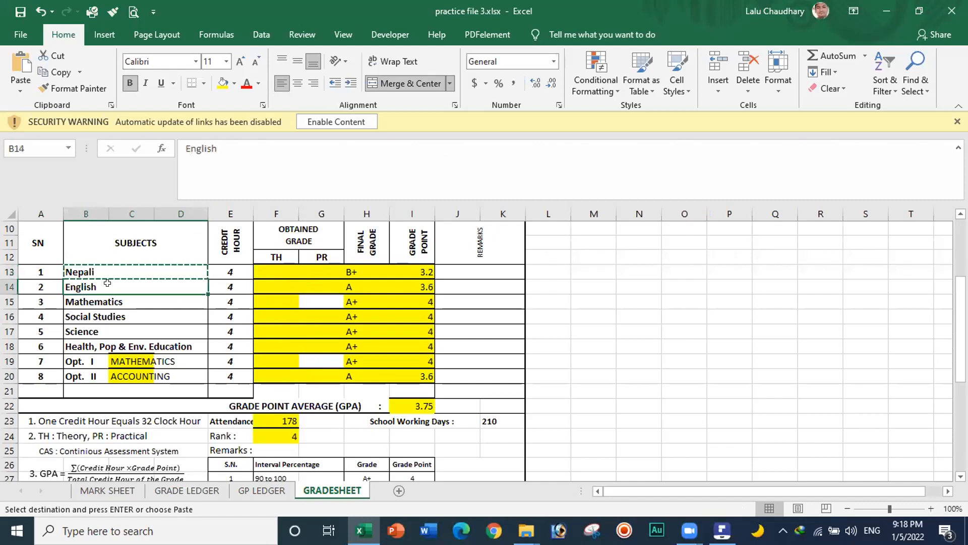
pyautogui.hotkey('ctrl', 'v')
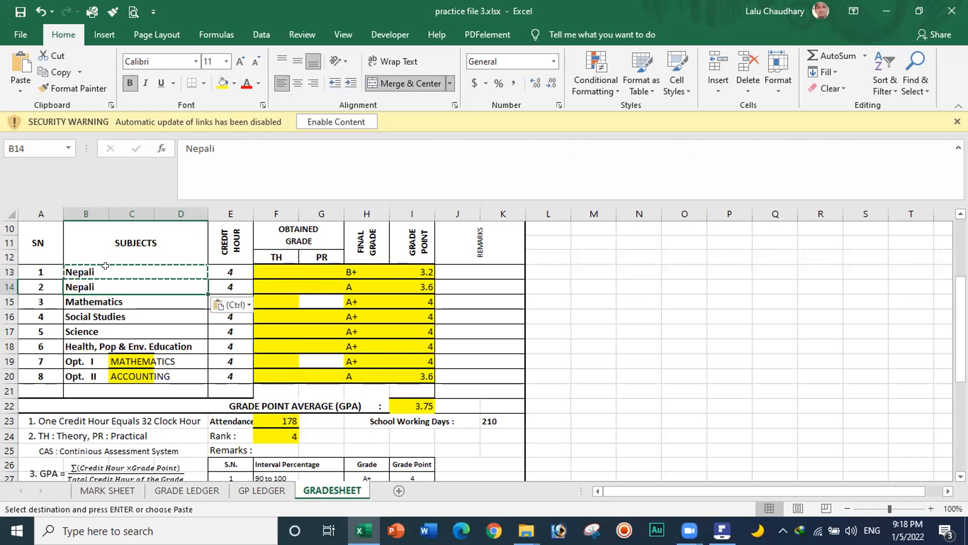
pyautogui.write('`')
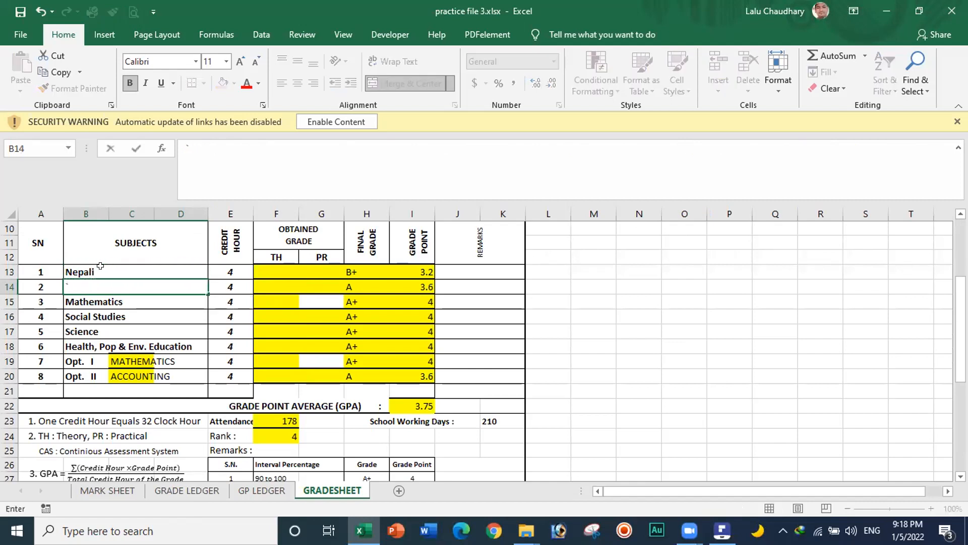
pyautogui.hotkey('ctrl', 'z')
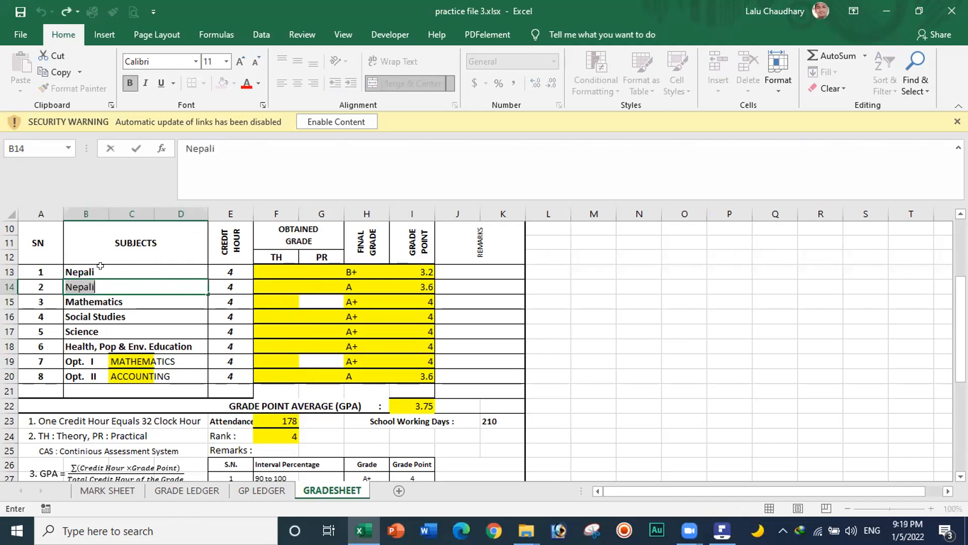
# Replace the first subject in cell B13 with English
pyautogui.click(112, 270)
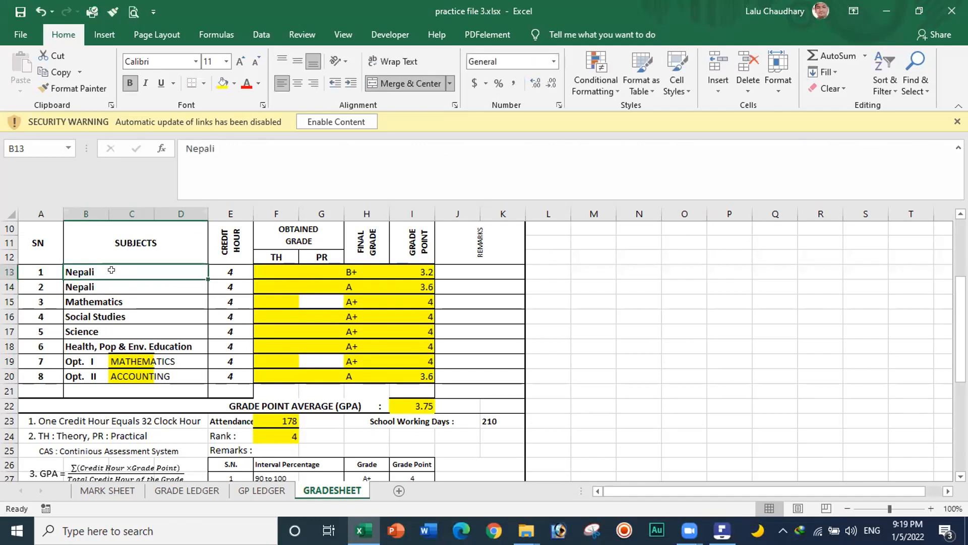
pyautogui.write('e=E')
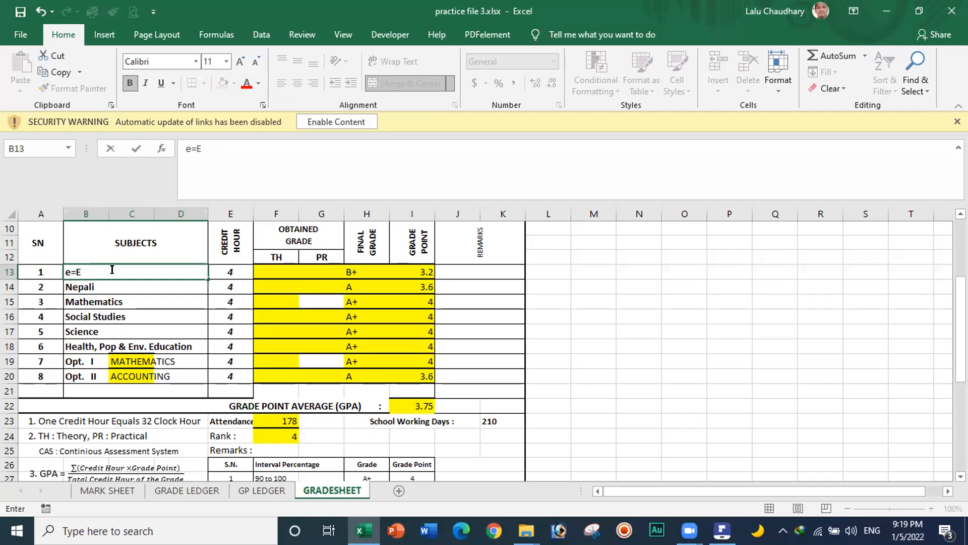
pyautogui.press('BackSpace')
pyautogui.press('BackSpace')
pyautogui.press('BackSpace')
pyautogui.press('BackSpace')
pyautogui.press('BackSpace')
pyautogui.write('English')
# Clear the old final grade formulas from H13:H20
pyautogui.moveTo(357, 263); pyautogui.dragTo(356, 369)
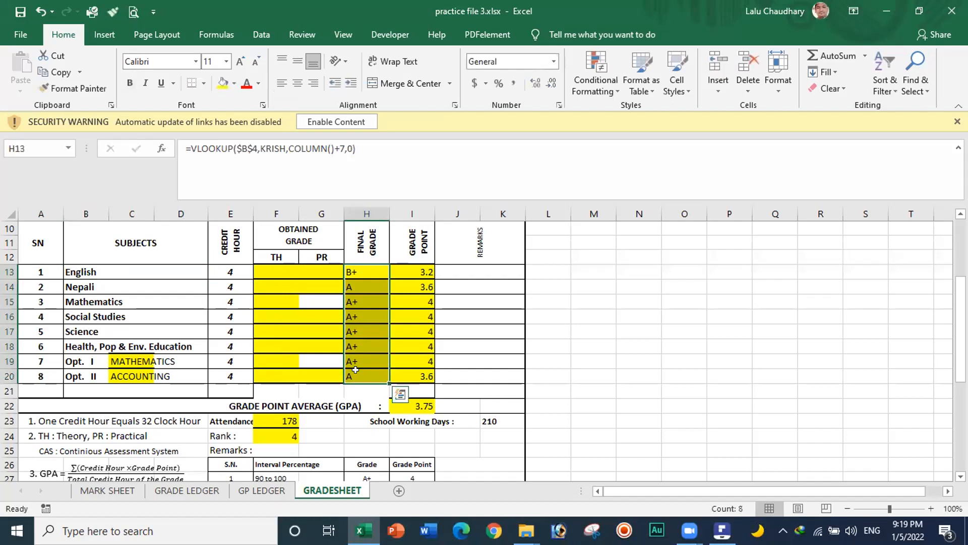
pyautogui.press('Delete')
# Start a VLOOKUP formula in F13 for the English theory grade, using roll number cell $B$4 as the absolute lookup value
pyautogui.click(265, 268)
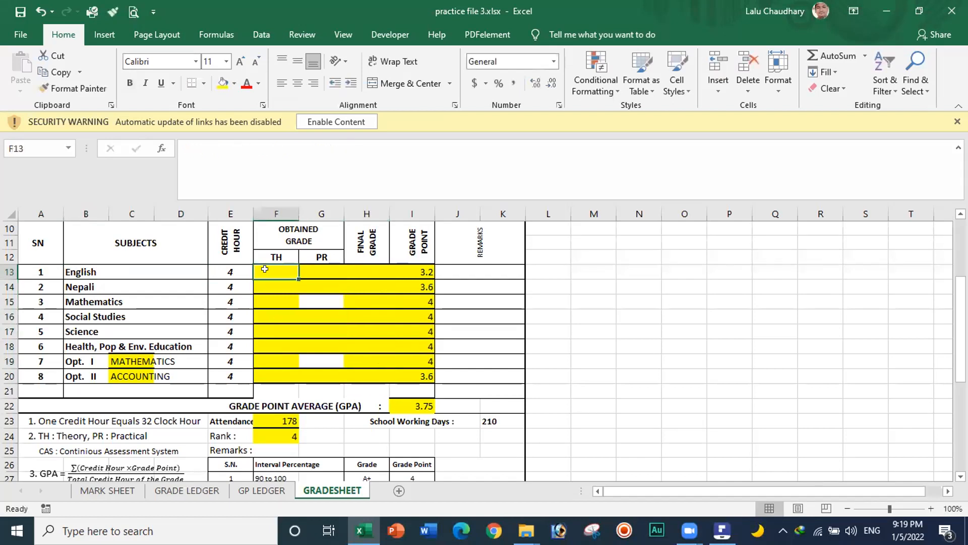
pyautogui.write('=')
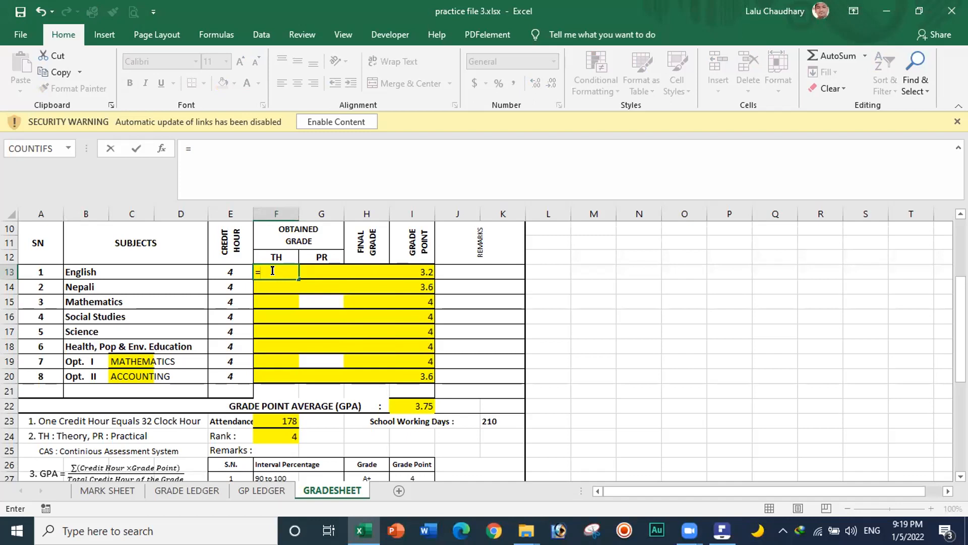
pyautogui.write('vl')
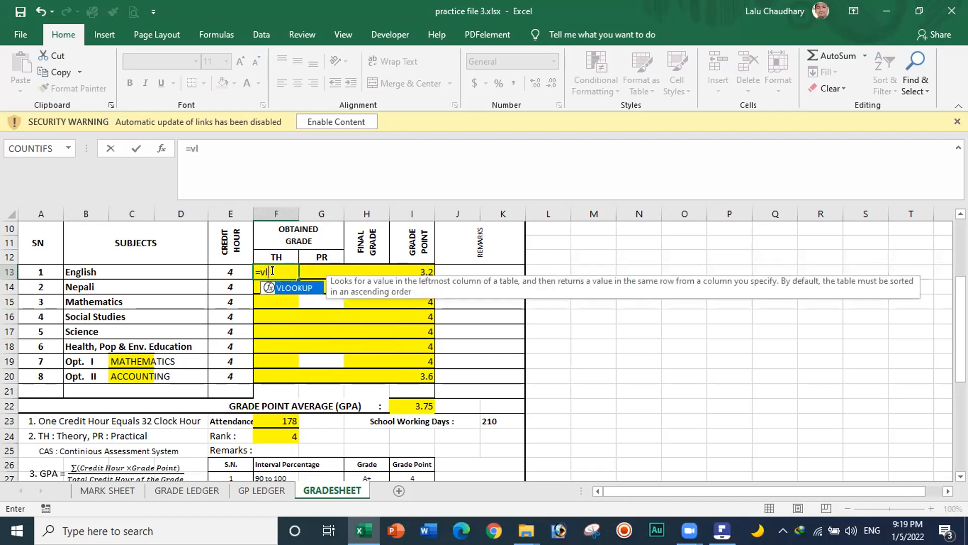
pyautogui.doubleClick(295, 289)
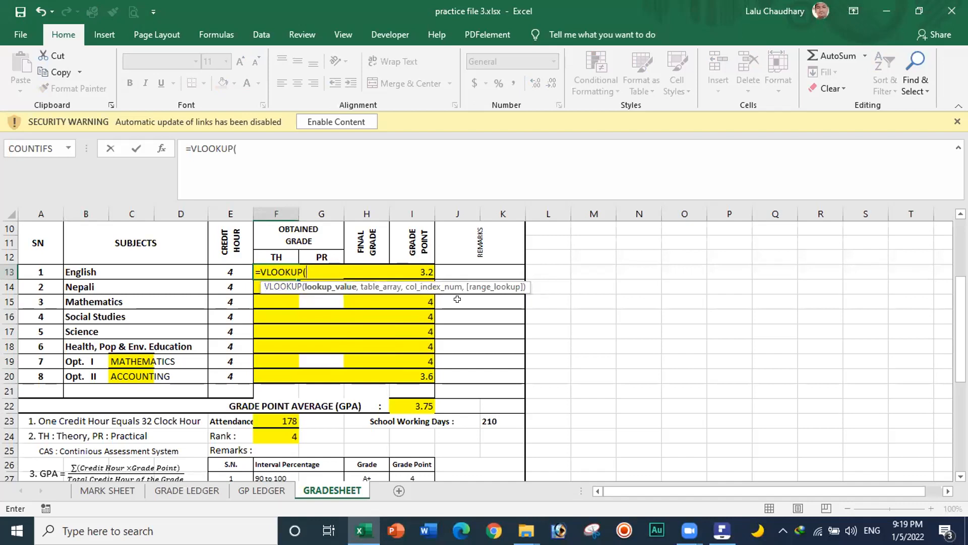
pyautogui.moveTo(961, 319); pyautogui.dragTo(961, 269)
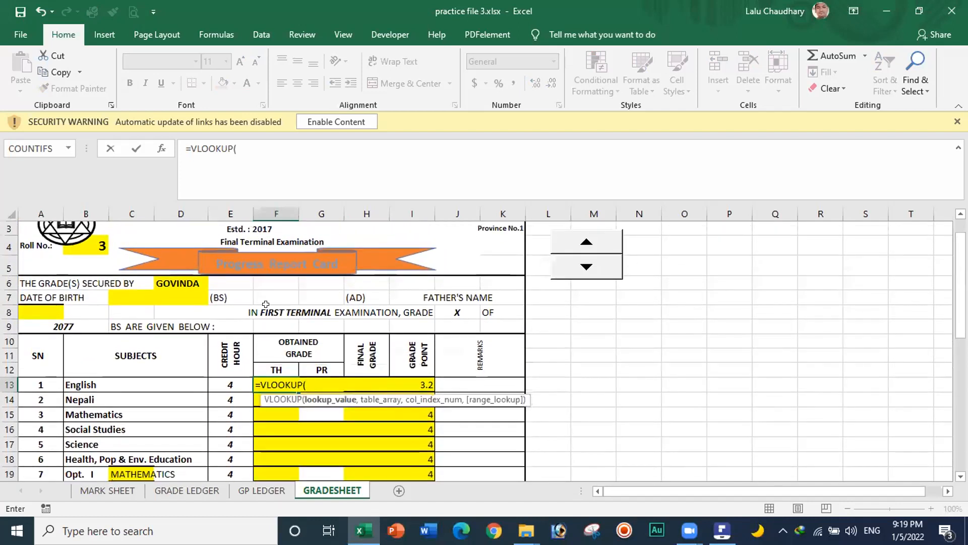
pyautogui.click(88, 242)
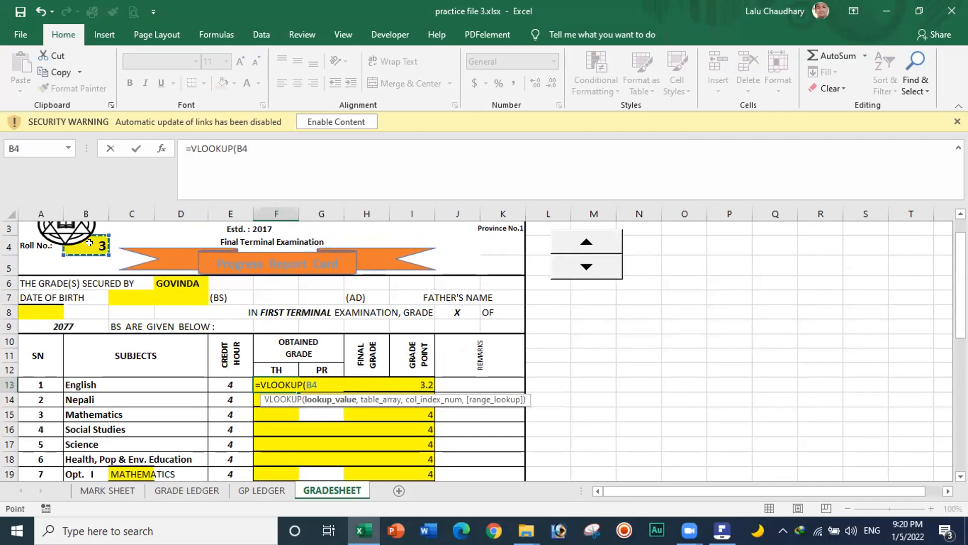
pyautogui.press('F4')
pyautogui.write(',')
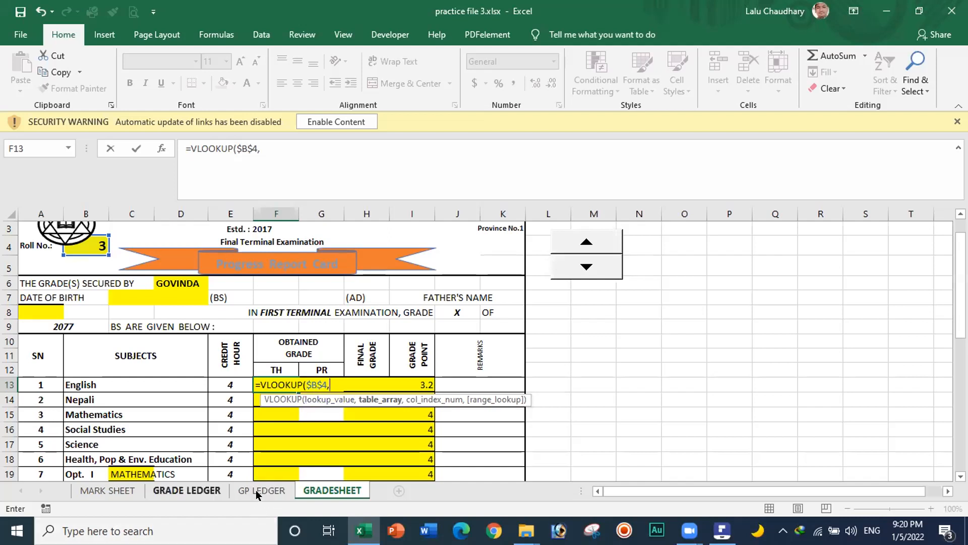
# Complete the F13 VLOOKUP with the entire GRADE LEDGER sheet as the row-locked table, column index 5 and match type 0
pyautogui.click(187, 490)
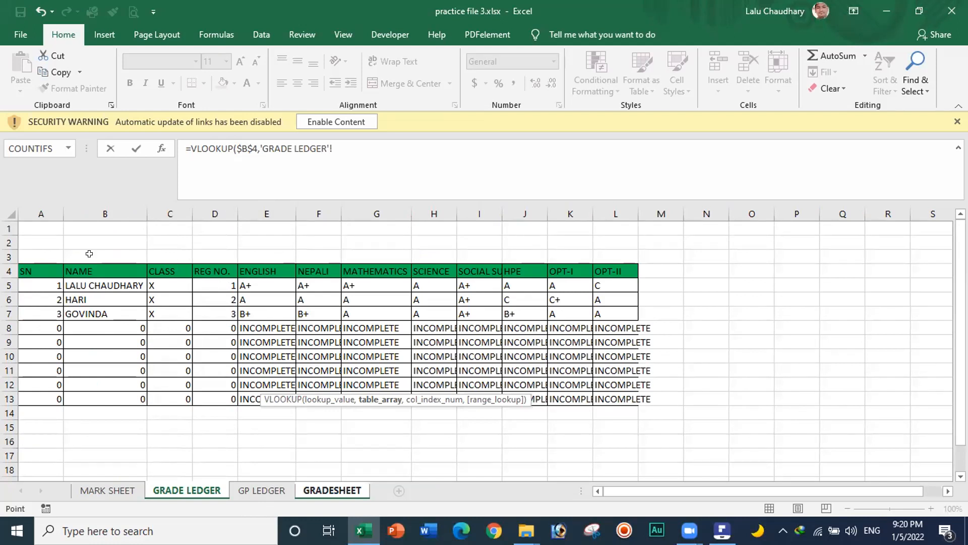
pyautogui.click(9, 212)
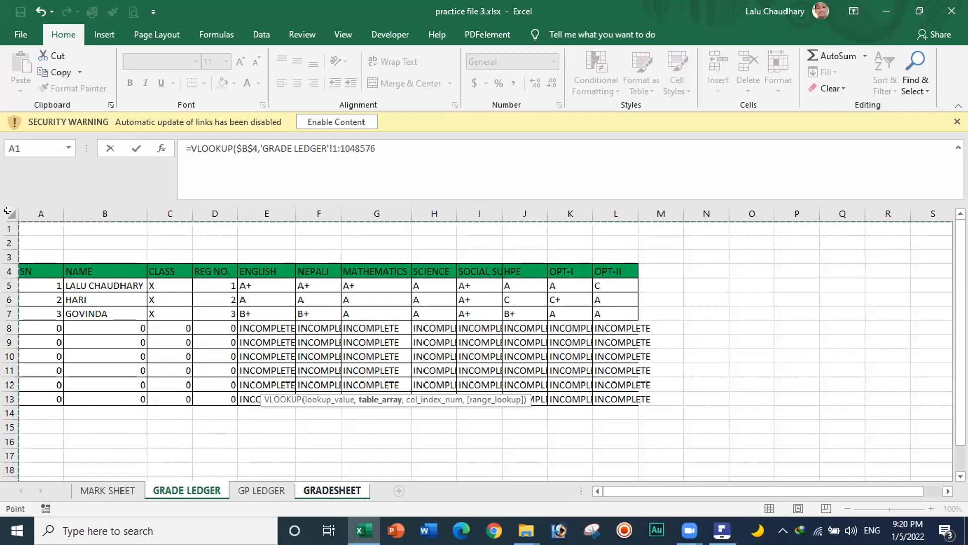
pyautogui.press('F4')
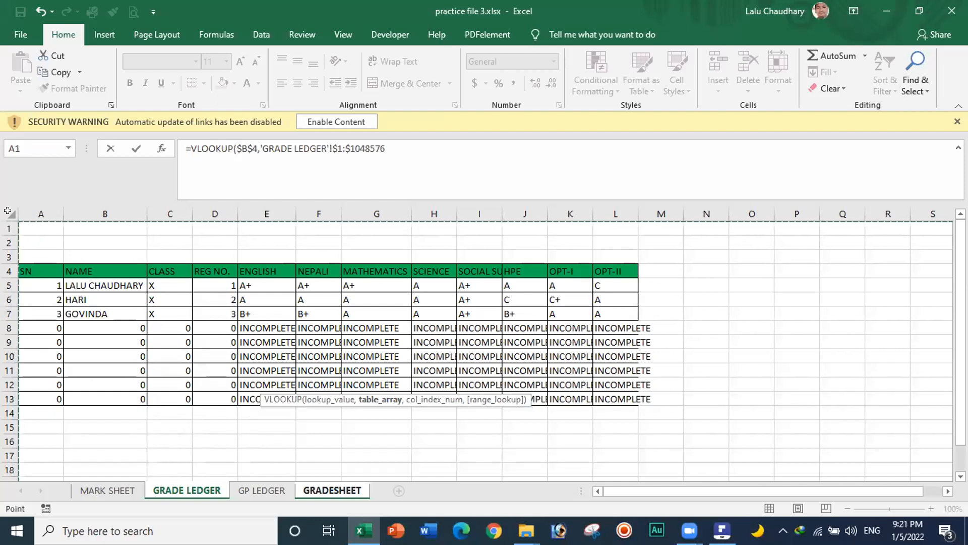
pyautogui.write(',')
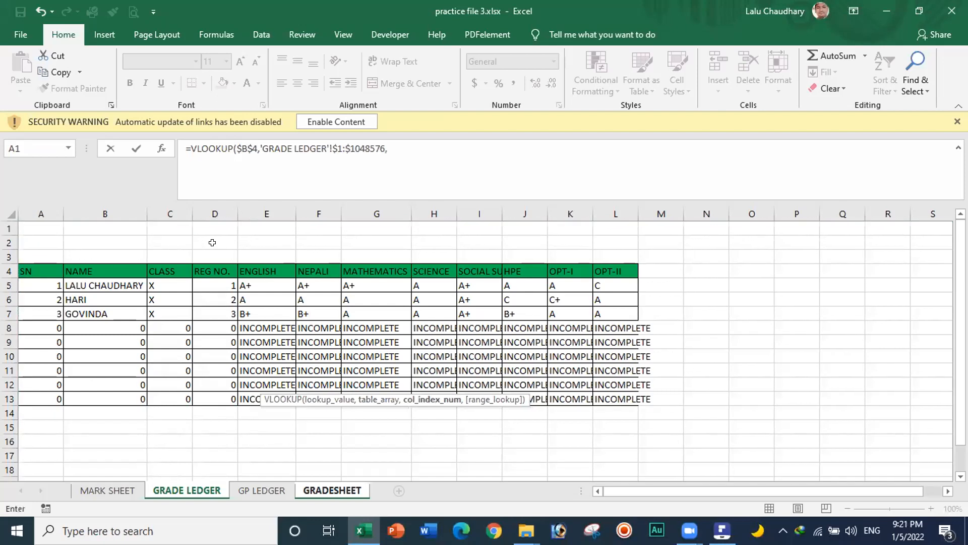
pyautogui.click(387, 149)
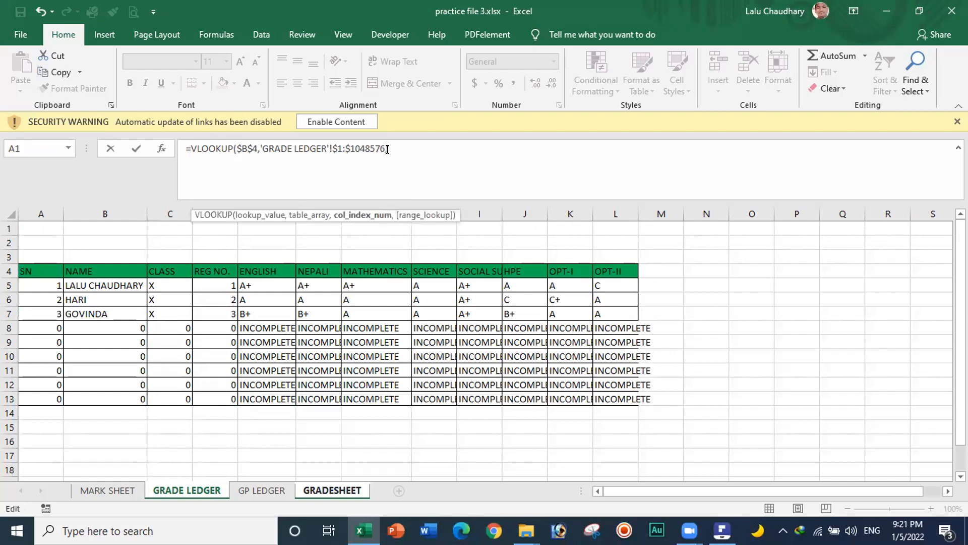
pyautogui.write('5,0')
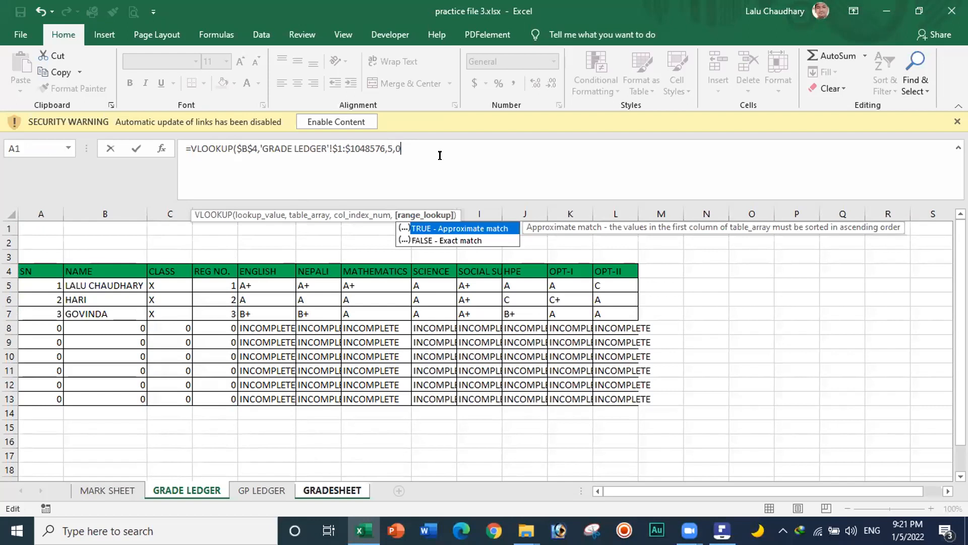
pyautogui.write(')')
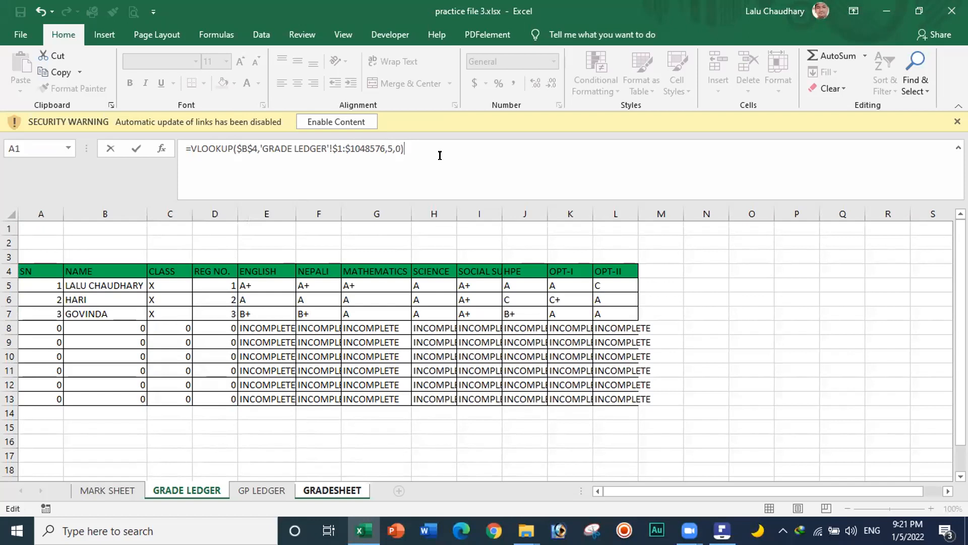
pyautogui.press('Return')
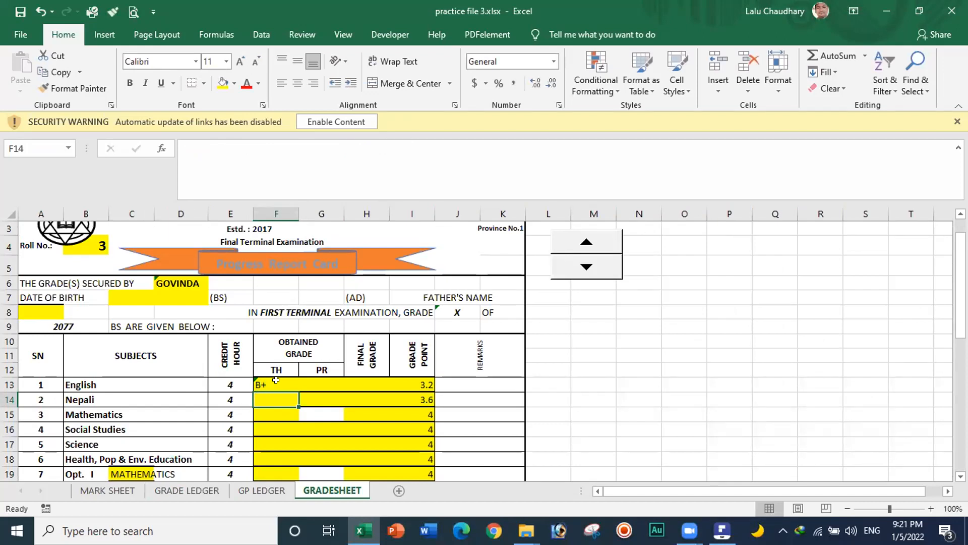
# Glance at the MARK SHEET, then step the GRADESHEET roll number down to 1 to test the English grade lookup
pyautogui.click(107, 488)
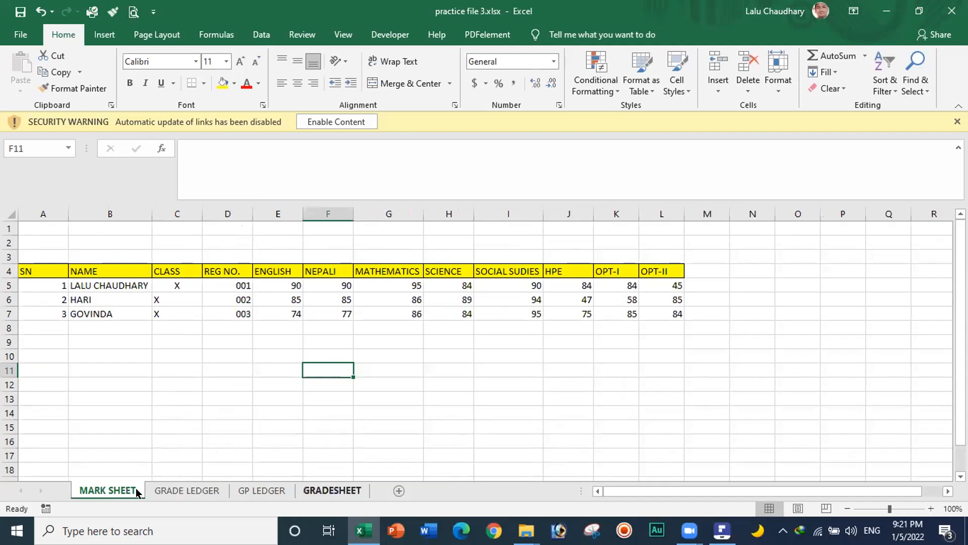
pyautogui.click(331, 490)
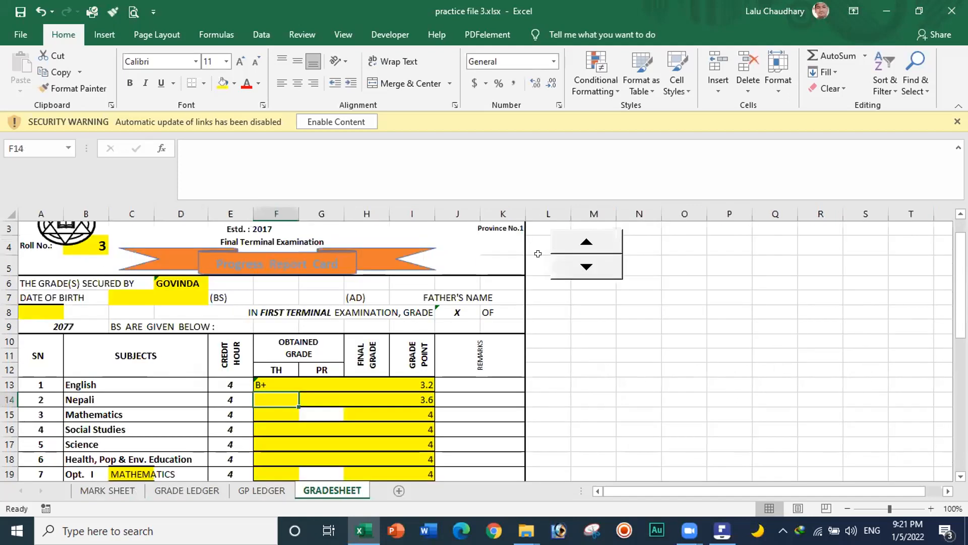
pyautogui.click(586, 266)
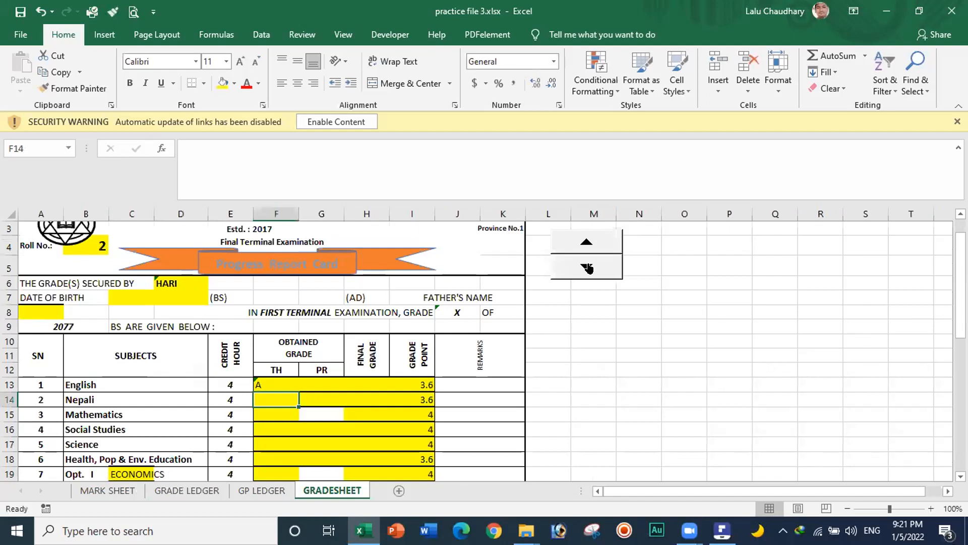
pyautogui.click(587, 266)
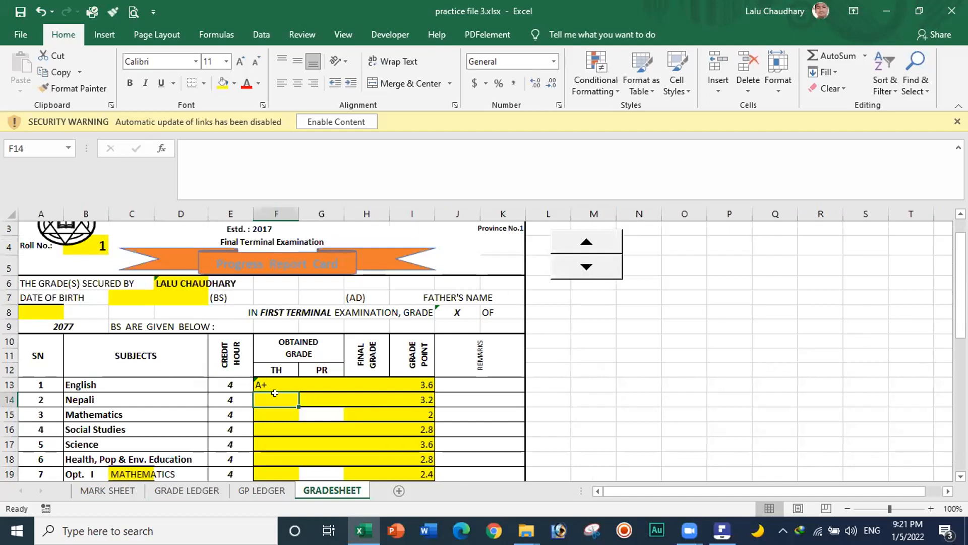
# Set roll number 1's English mark in E5 of the MARK SHEET to 70 and check the grade on the GRADESHEET
pyautogui.click(109, 492)
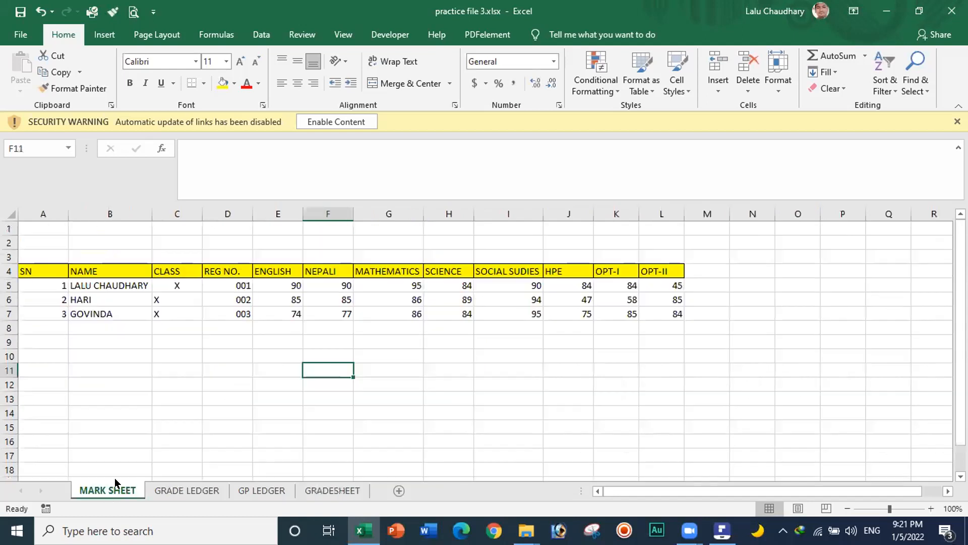
pyautogui.click(282, 283)
pyautogui.write('70')
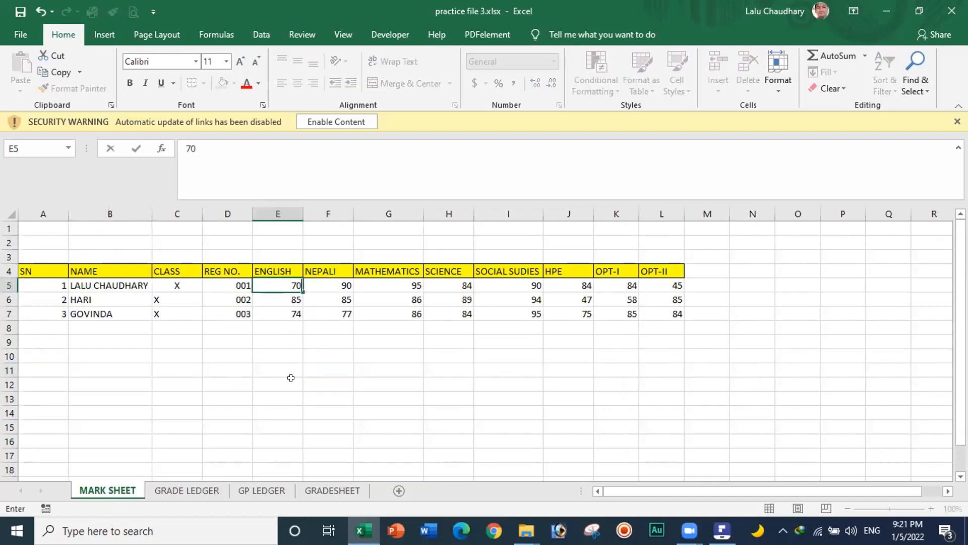
pyautogui.click(319, 492)
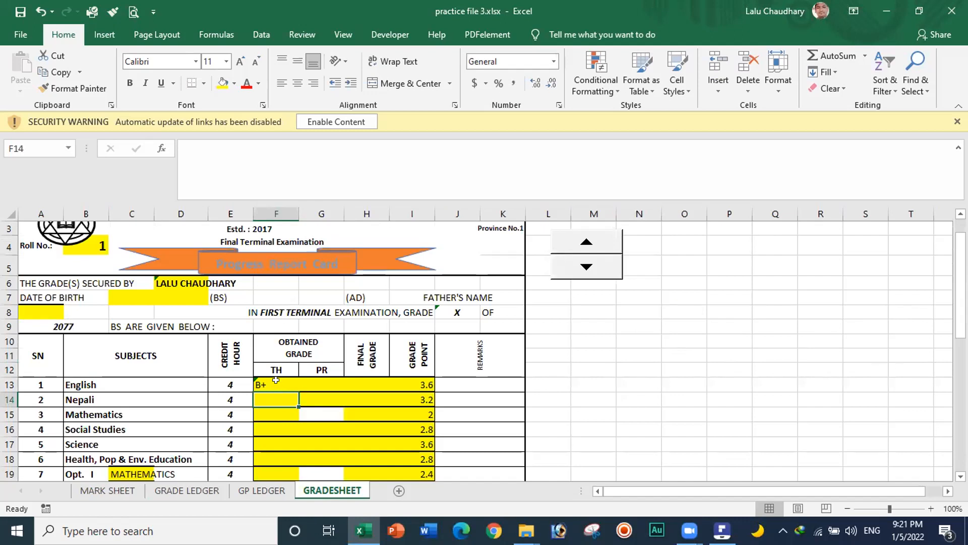
# Replace the column index 5 in the F13 VLOOKUP formula with ROW()-8
pyautogui.click(276, 380)
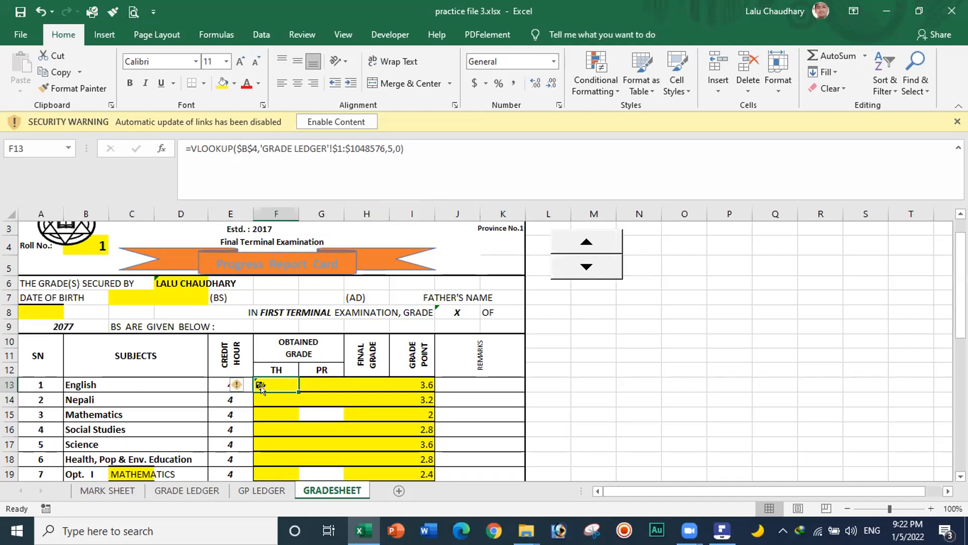
pyautogui.click(388, 146)
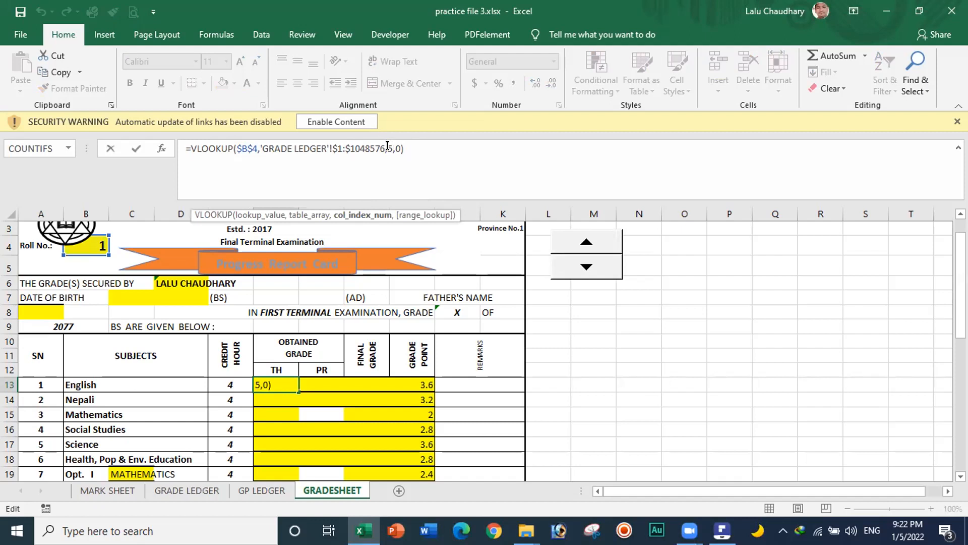
pyautogui.press('BackSpace')
pyautogui.write('r')
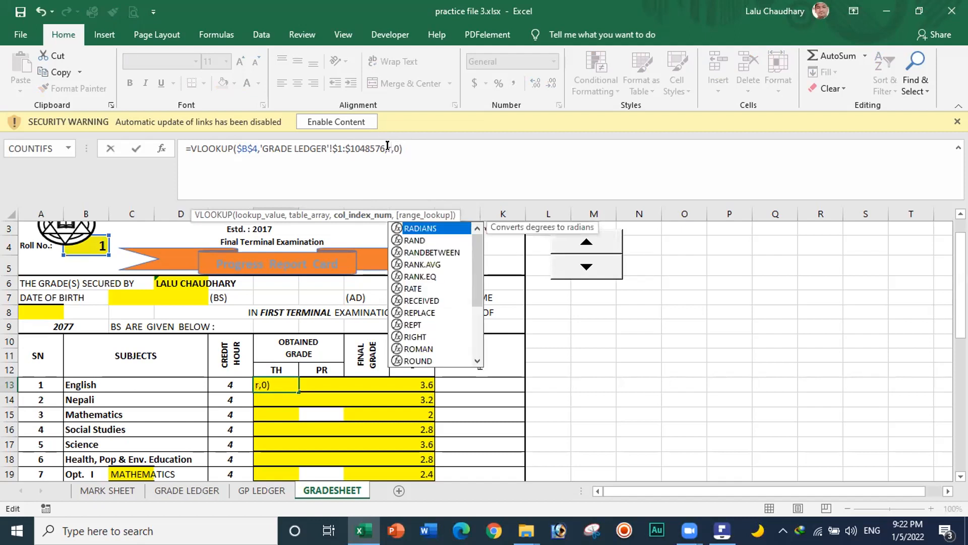
pyautogui.write('ow')
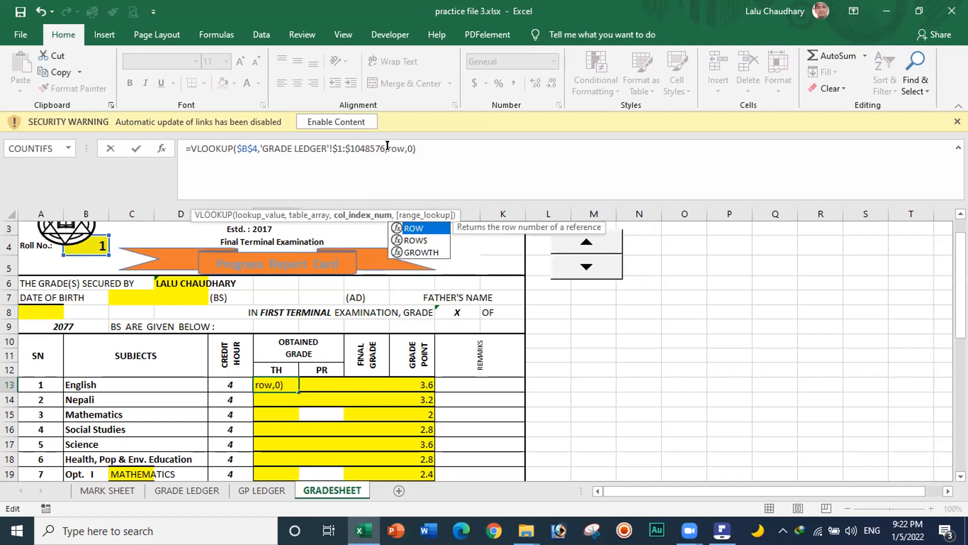
pyautogui.write('()')
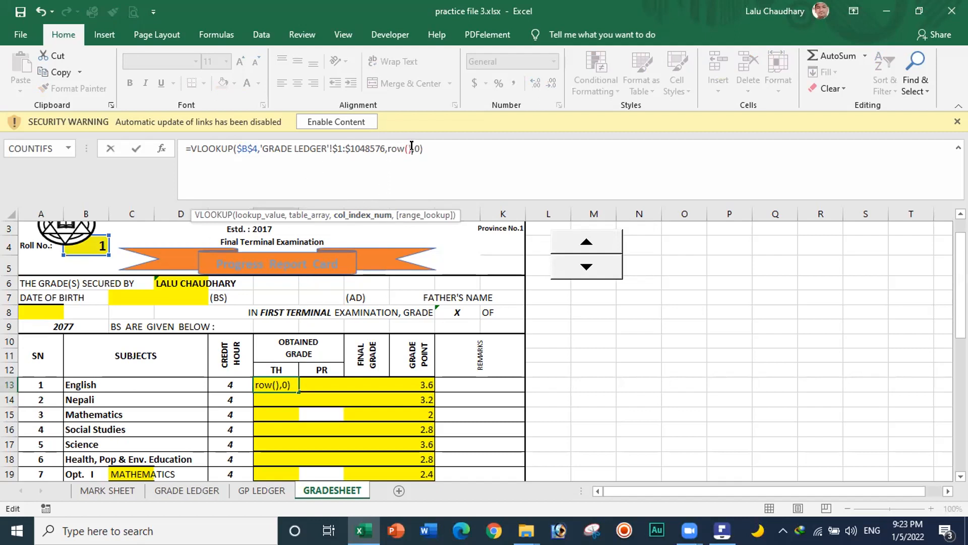
pyautogui.write('-8')
pyautogui.press('Return')
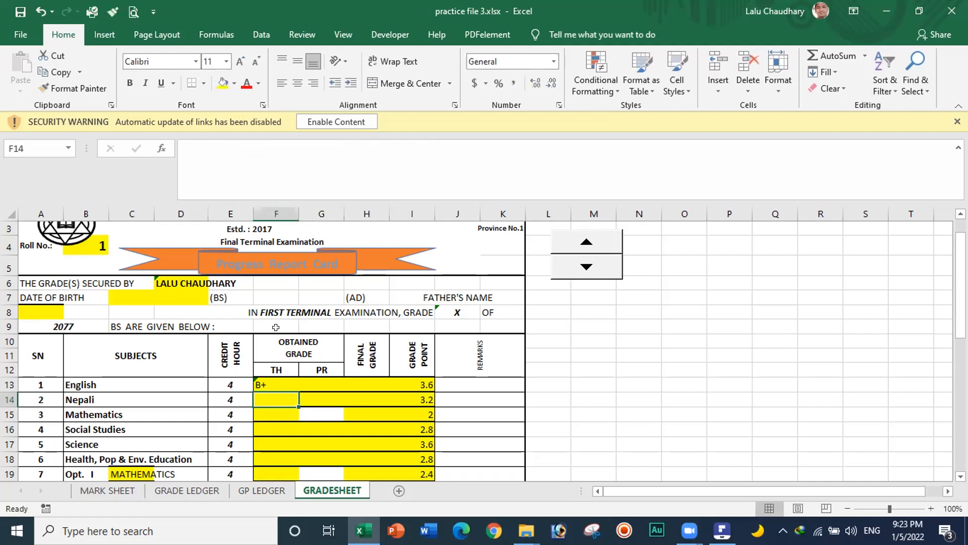
# Fill the F13 theory grade formula down to F20 for all eight subjects
pyautogui.click(276, 379)
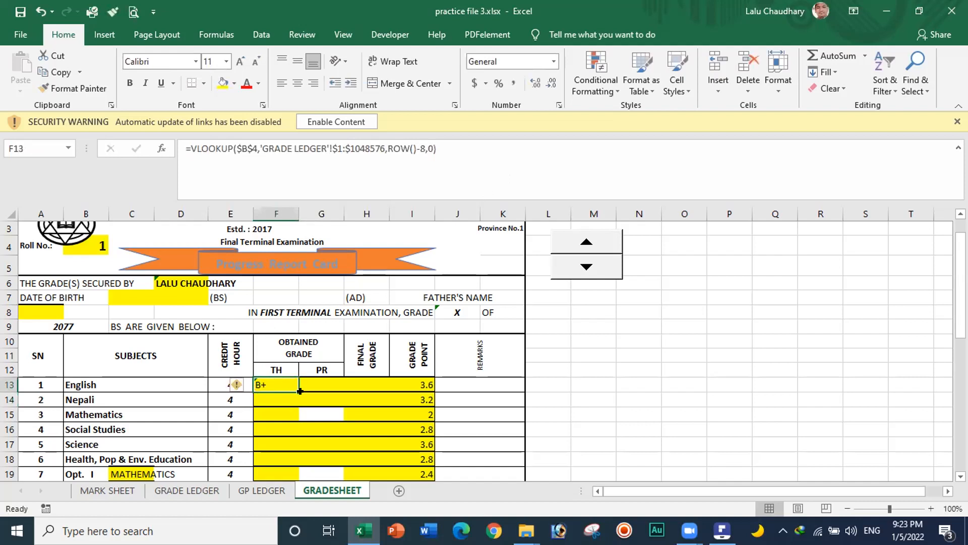
pyautogui.moveTo(961, 308); pyautogui.dragTo(961, 358)
pyautogui.moveTo(294, 261); pyautogui.dragTo(294, 362)
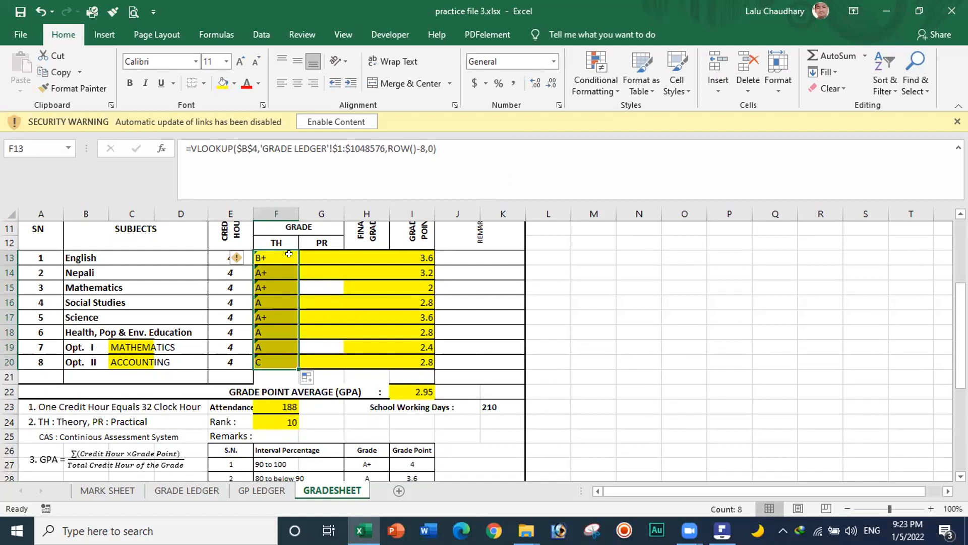
# Copy the theory grade formulas from F13:F20 into the final grade cells H13:H20
pyautogui.hotkey('ctrl', 'c')
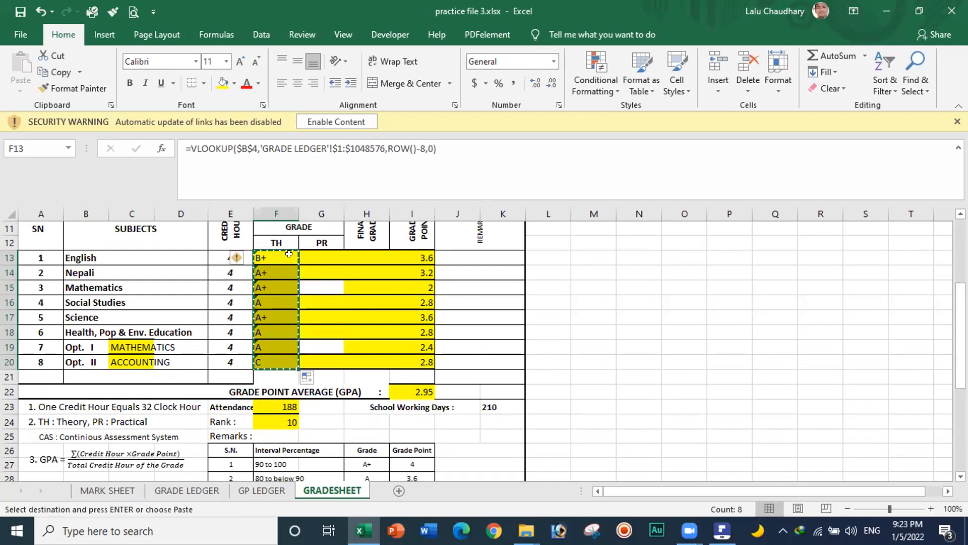
pyautogui.click(367, 252)
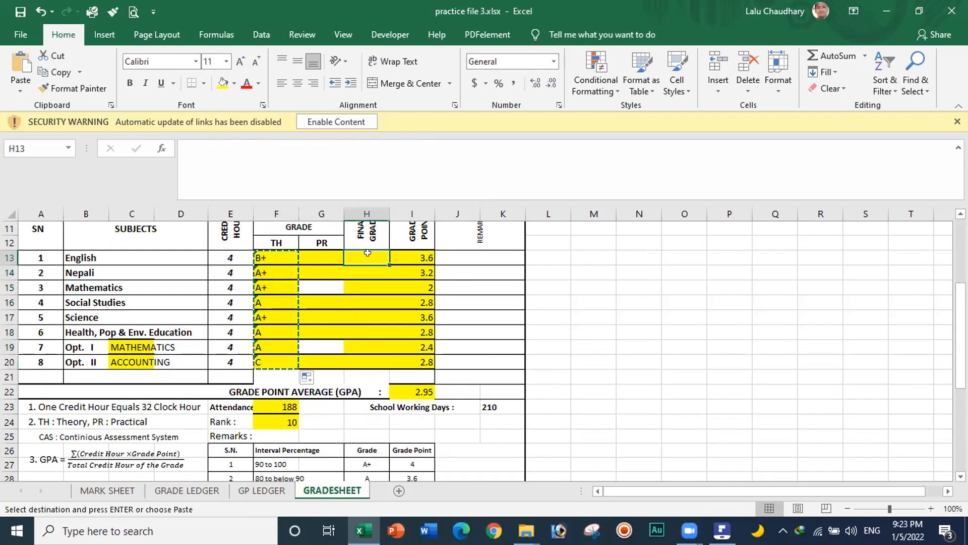
pyautogui.hotkey('ctrl', 'v')
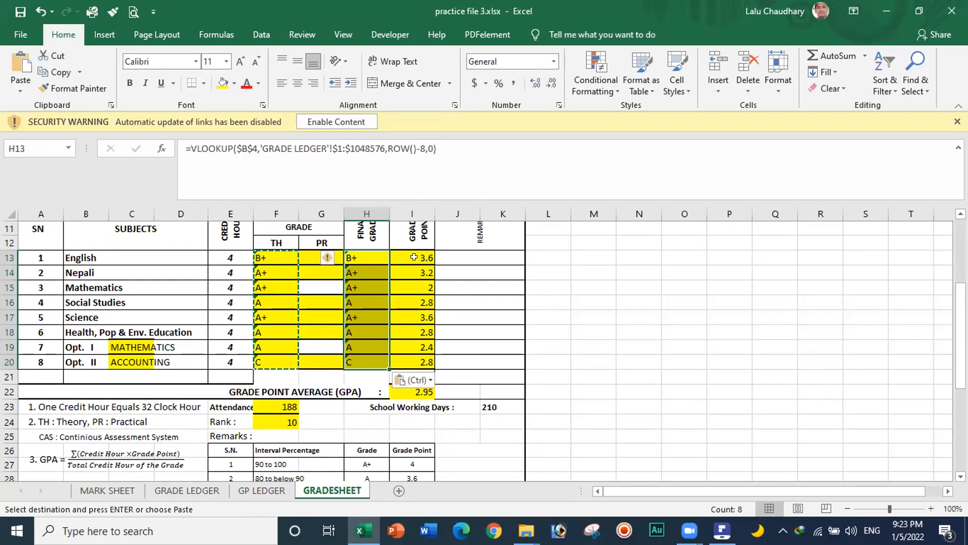
# Clear the old grade point formulas from I13:I20 and select I13
pyautogui.moveTo(413, 256); pyautogui.dragTo(413, 364)
pyautogui.press('Delete')
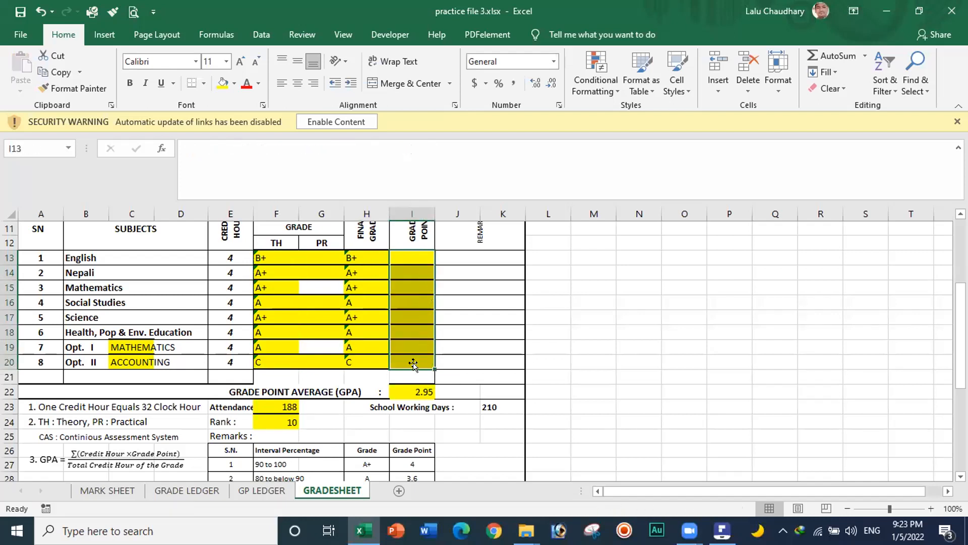
pyautogui.click(415, 254)
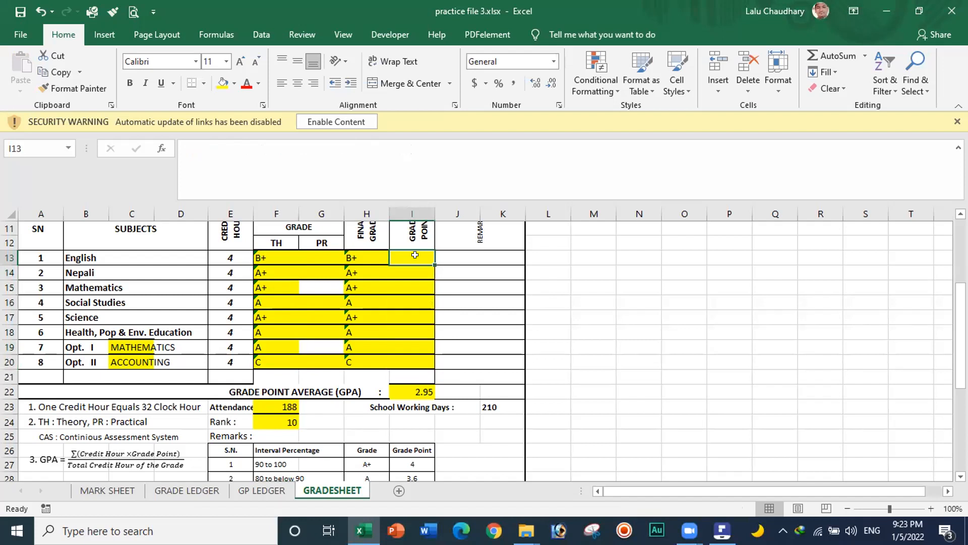
# Start a VLOOKUP formula in grade point cell I13 with the roll number cell $B$4 as absolute lookup value
pyautogui.write('=')
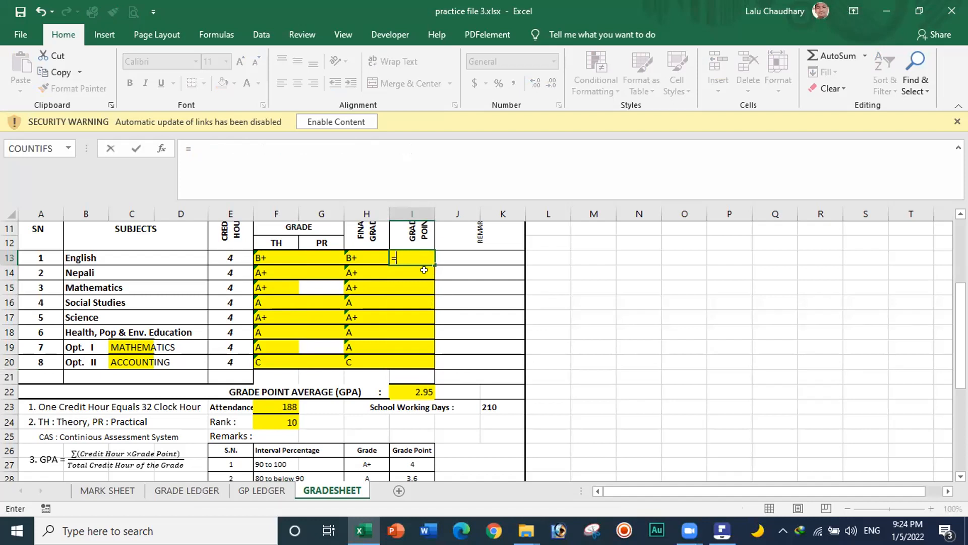
pyautogui.write('vl')
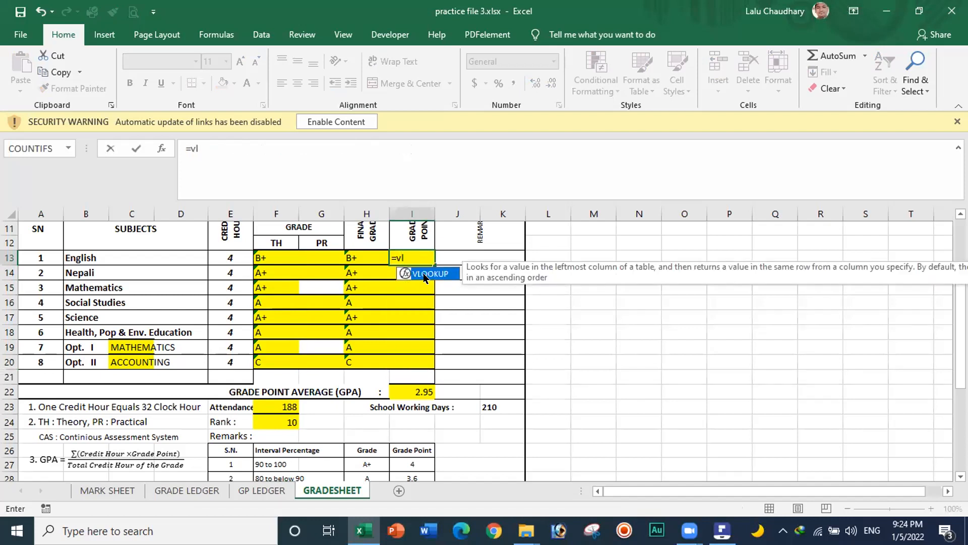
pyautogui.doubleClick(423, 273)
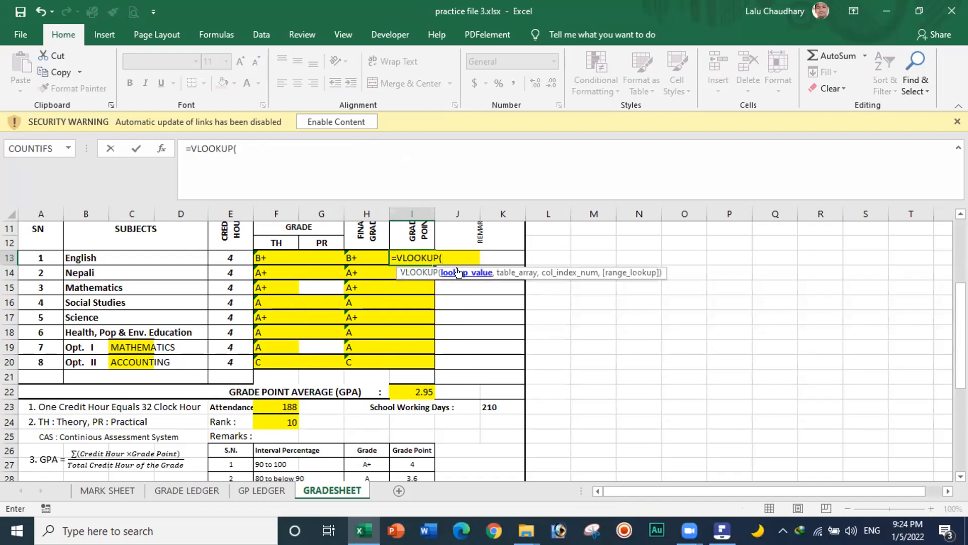
pyautogui.scroll(2, 479, 351)
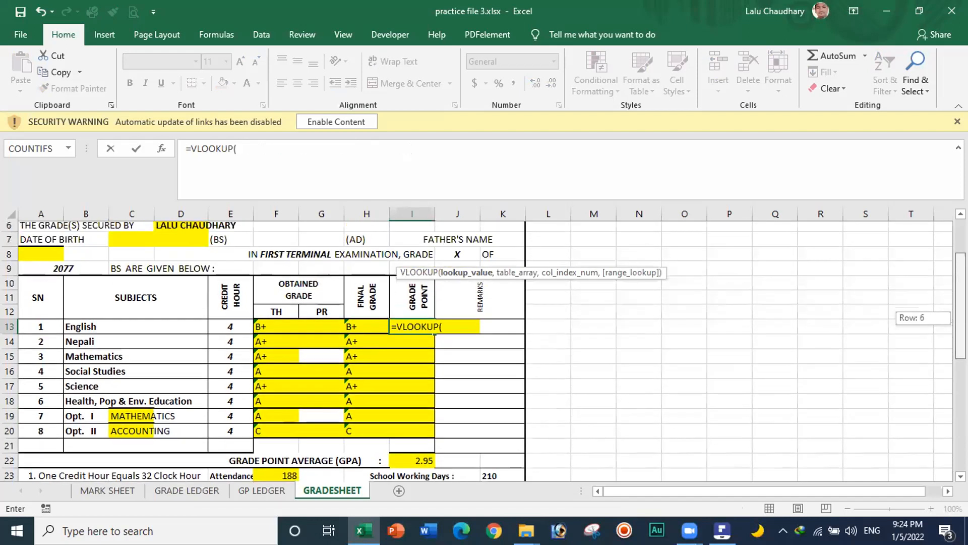
pyautogui.scroll(1, 88, 242)
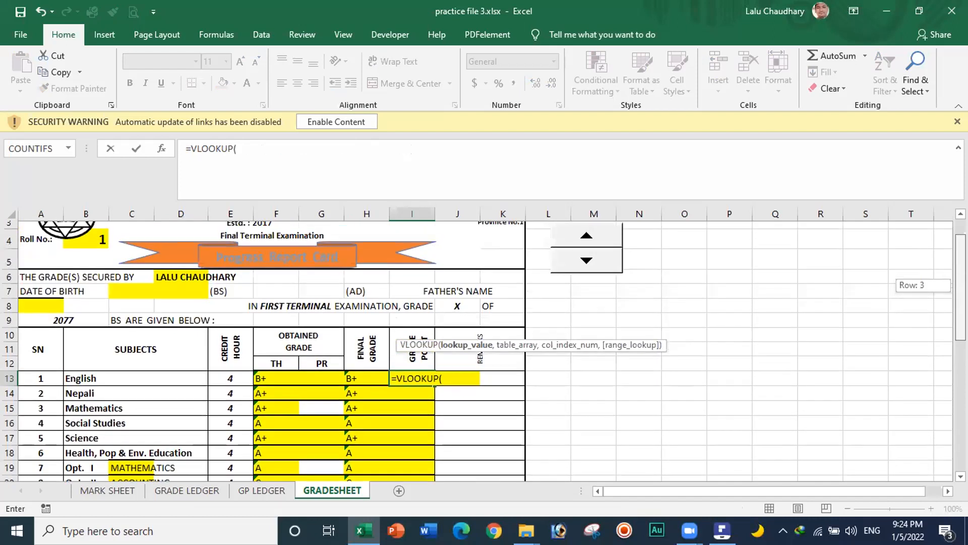
pyautogui.click(88, 242)
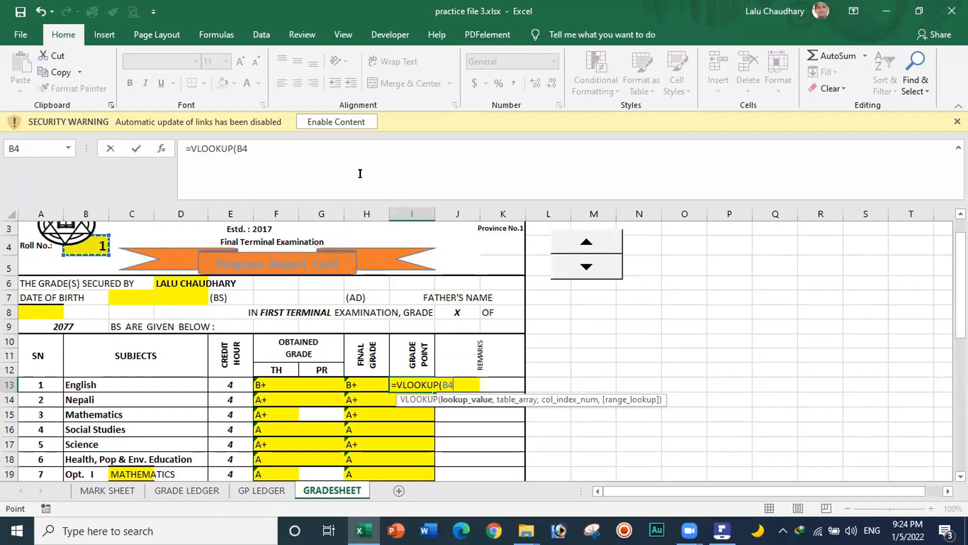
pyautogui.press('F4')
pyautogui.write(',')
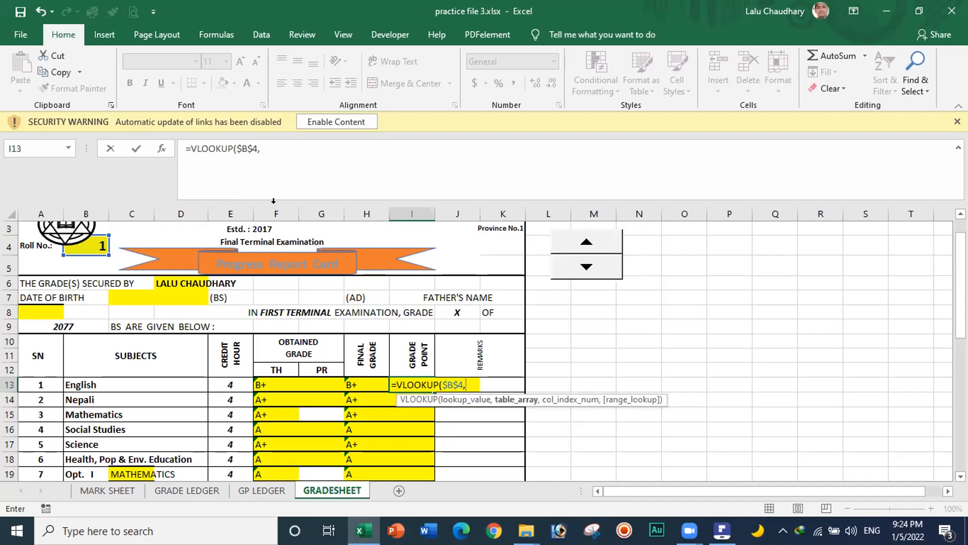
# Complete the I13 VLOOKUP with the whole GP LEDGER sheet as absolute table array, column index 5 and exact match 0
pyautogui.click(257, 490)
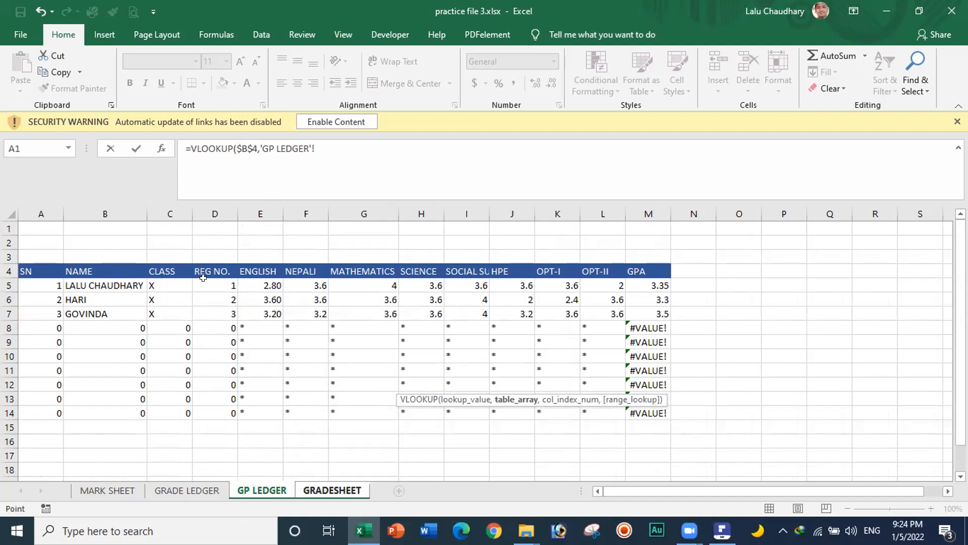
pyautogui.click(8, 212)
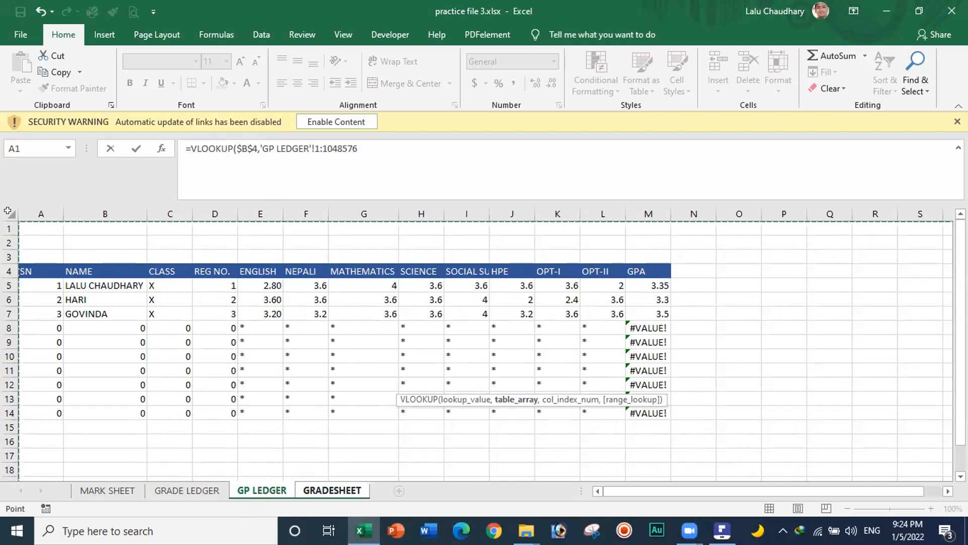
pyautogui.press('F4')
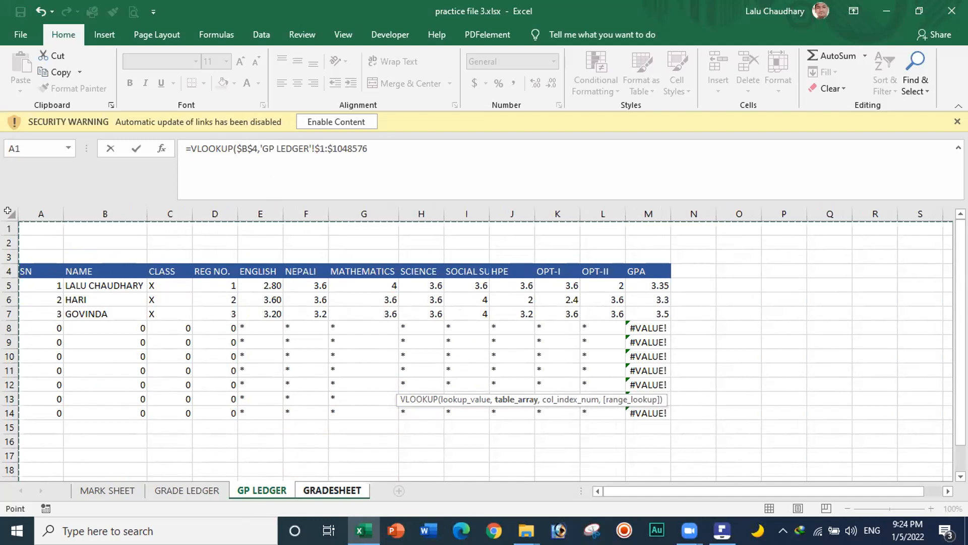
pyautogui.write(',')
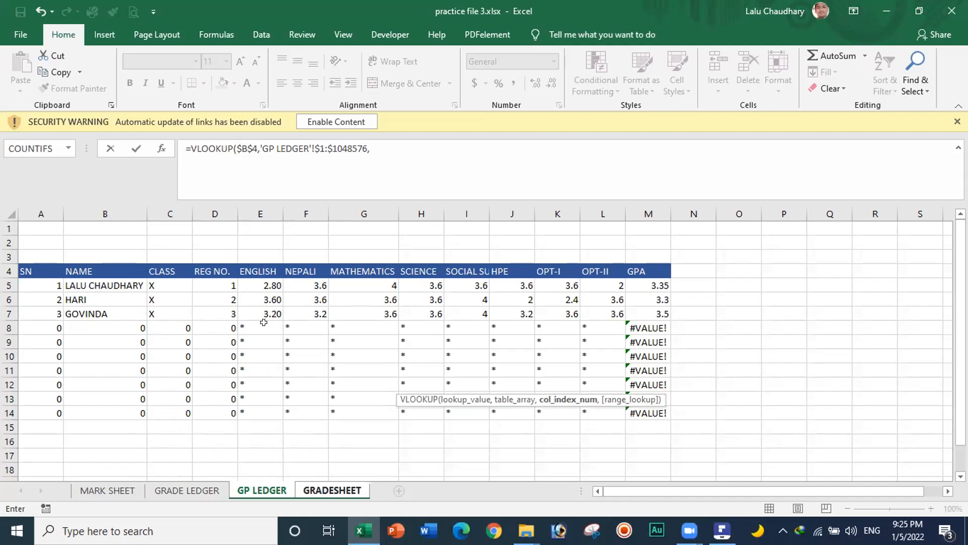
pyautogui.click(373, 145)
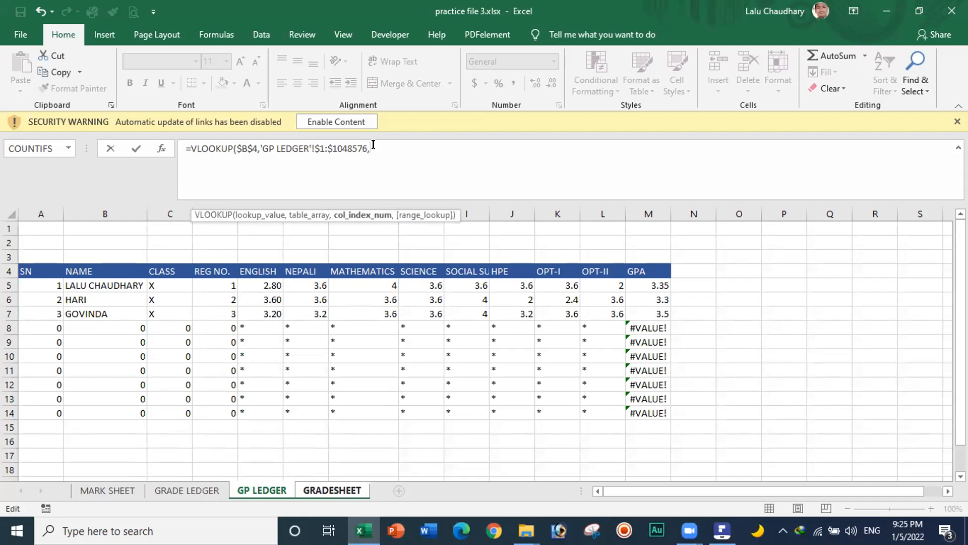
pyautogui.write('3,0')
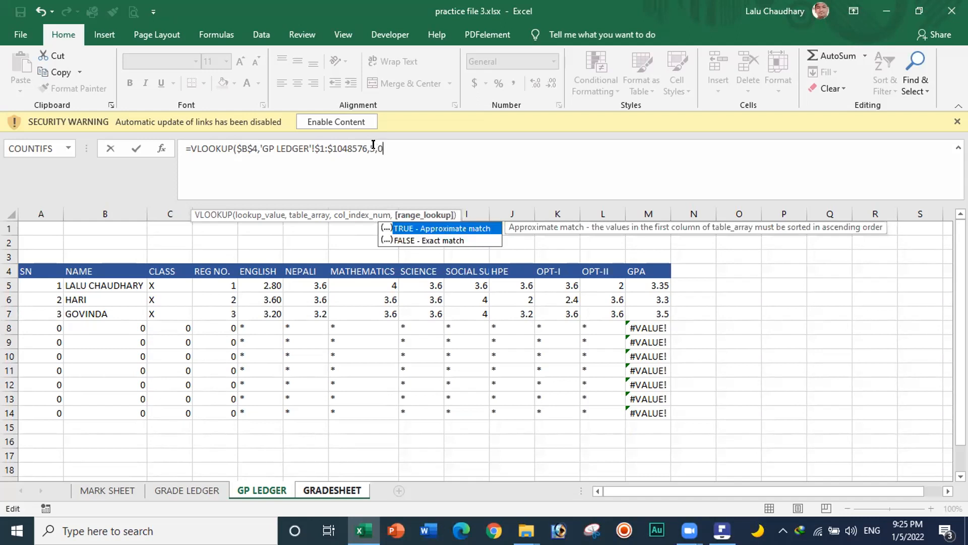
pyautogui.write(')')
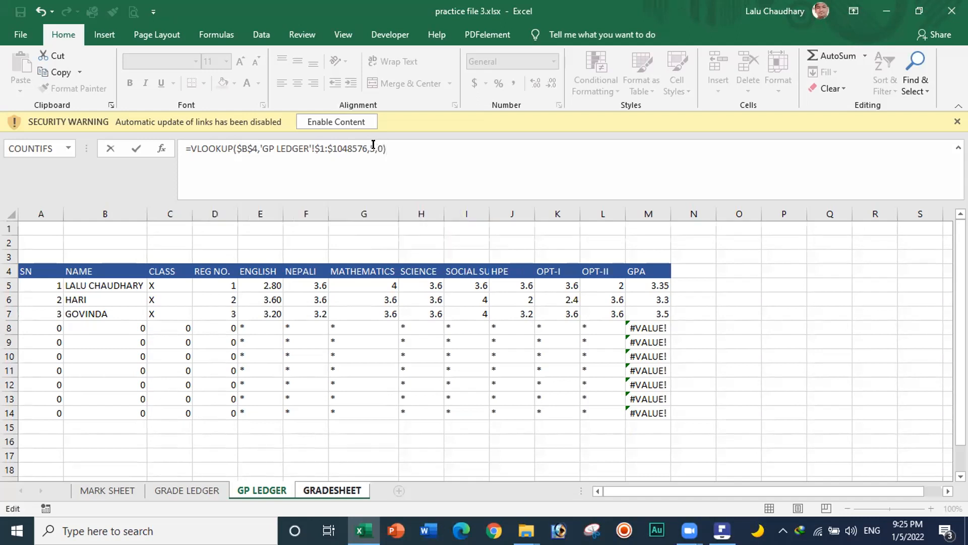
pyautogui.press('Return')
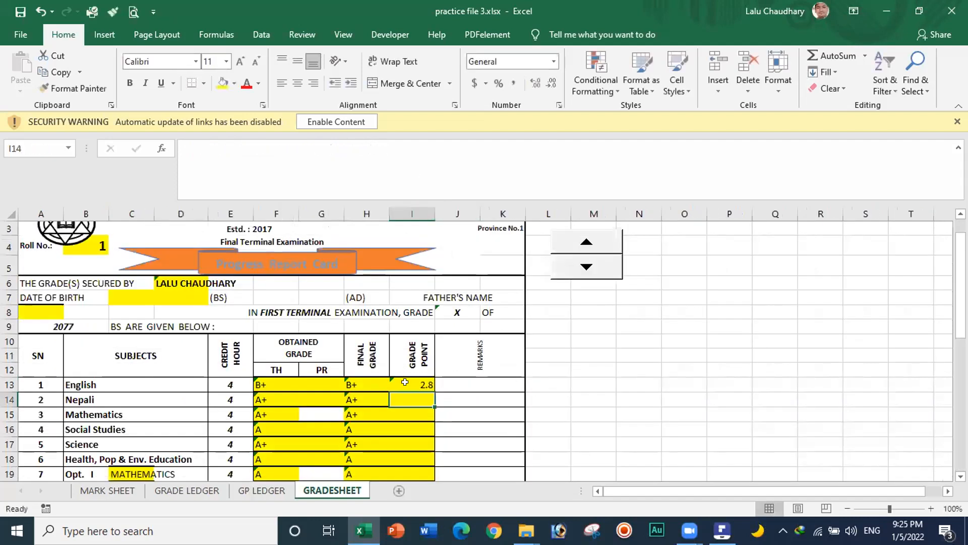
# Replace the column index 5 in the I13 grade point VLOOKUP formula with ROW()-8
pyautogui.click(405, 385)
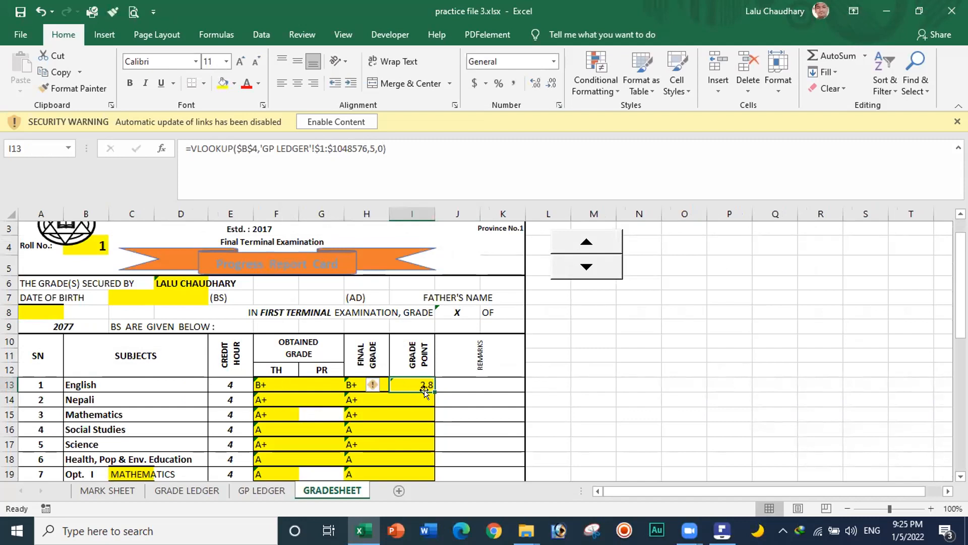
pyautogui.click(265, 488)
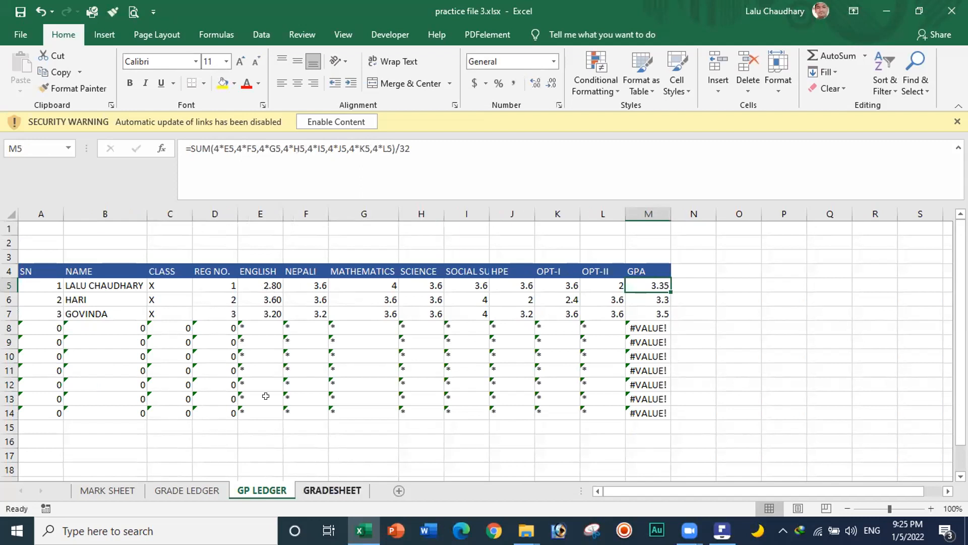
pyautogui.hotkey('ctrl', 'pagedown')
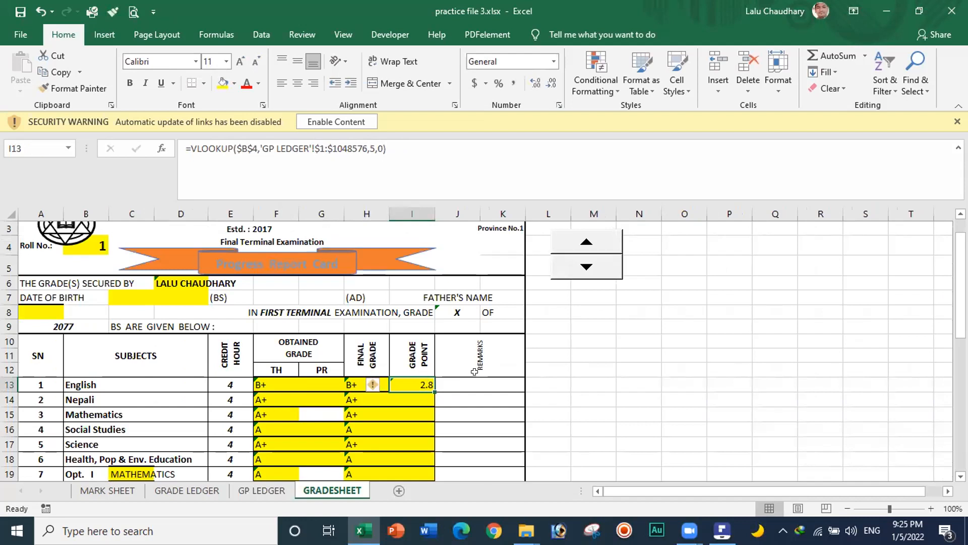
pyautogui.moveTo(961, 302); pyautogui.dragTo(960, 340)
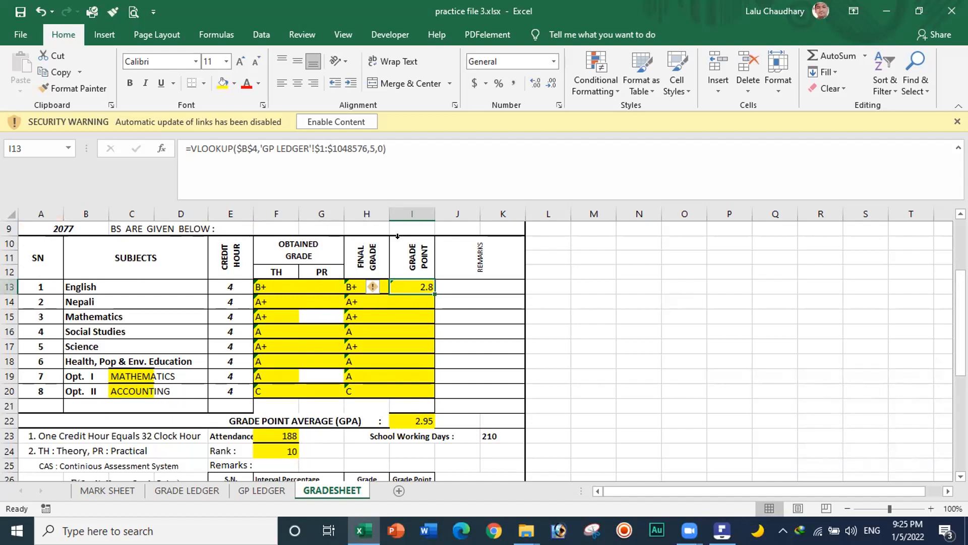
pyautogui.click(373, 147)
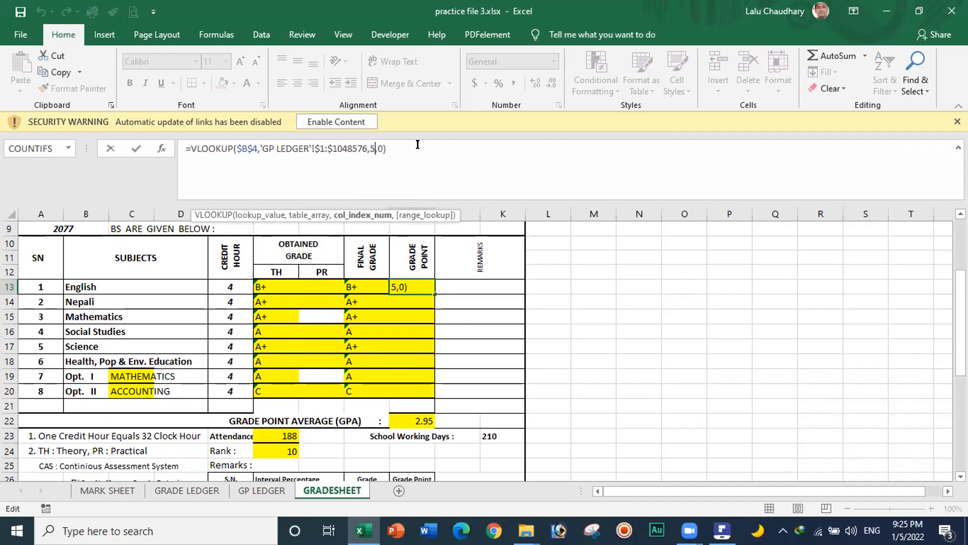
pyautogui.press('BackSpace')
pyautogui.write('ro')
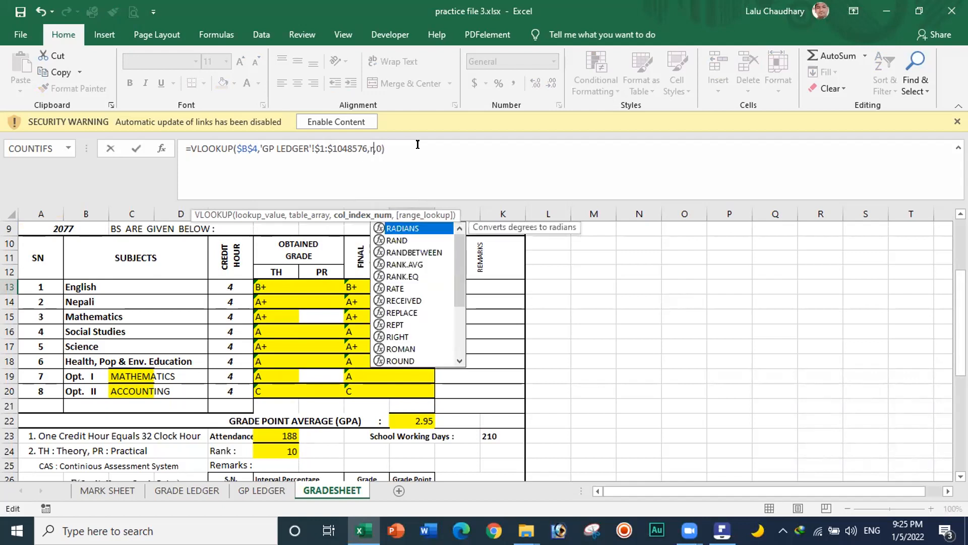
pyautogui.write('w')
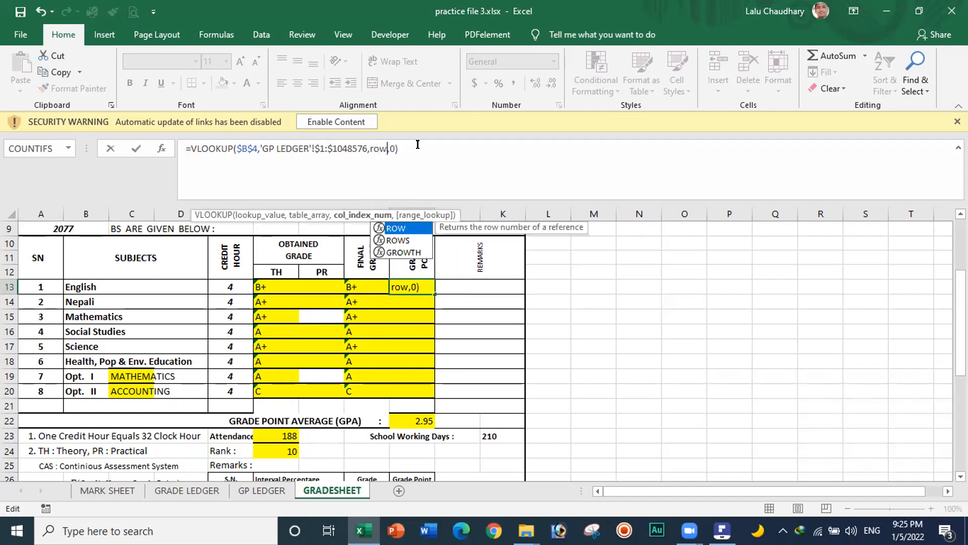
pyautogui.write('()')
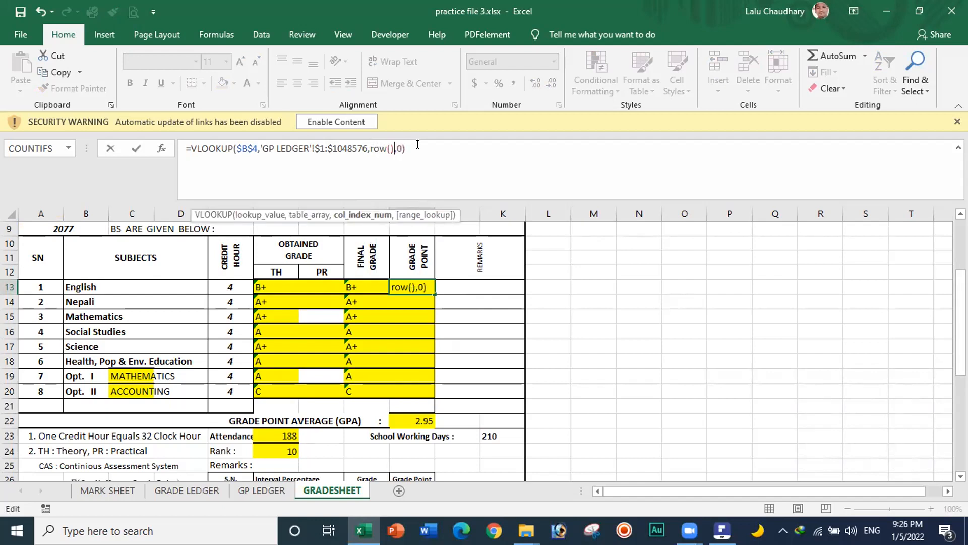
pyautogui.write('-8')
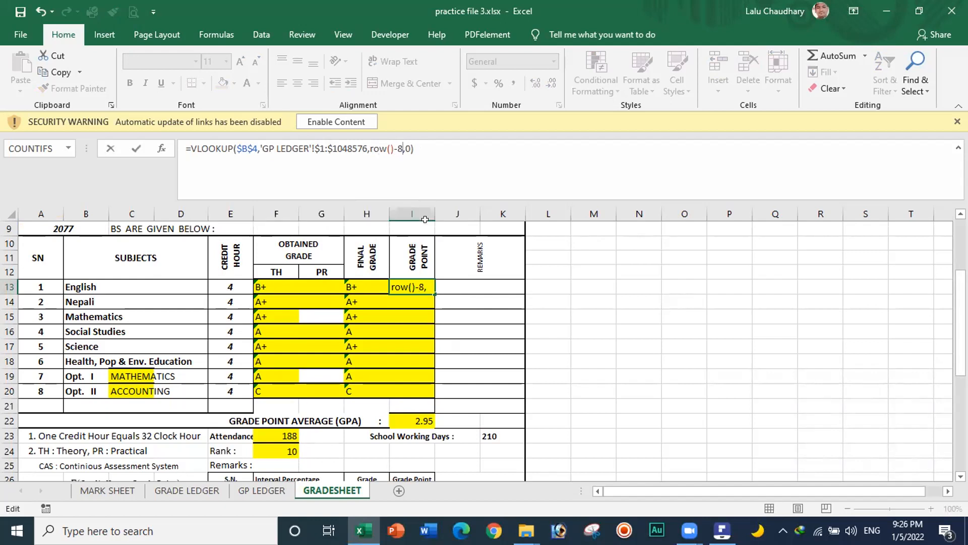
pyautogui.press('Return')
# Fill the I13 grade point formula down to I20 for all eight subjects
pyautogui.doubleClick(413, 281)
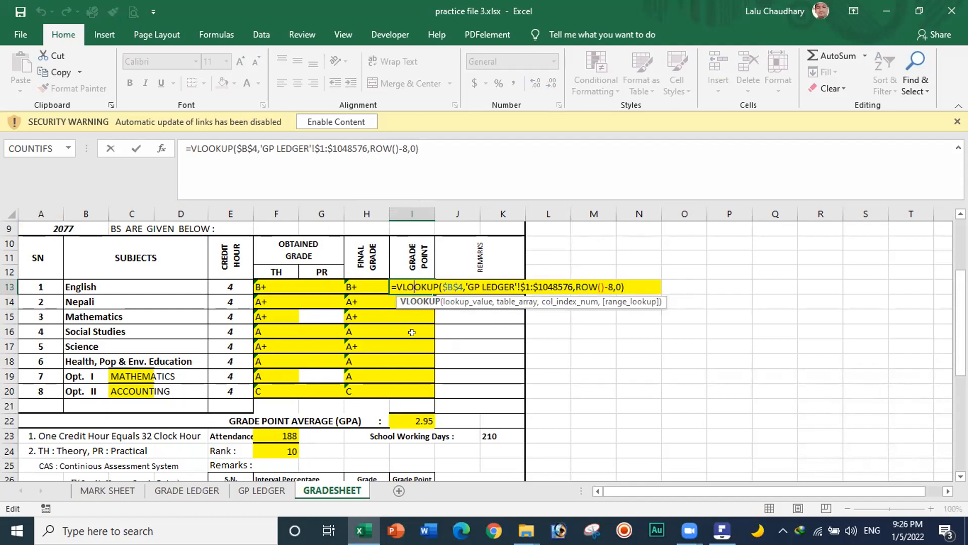
pyautogui.click(432, 148)
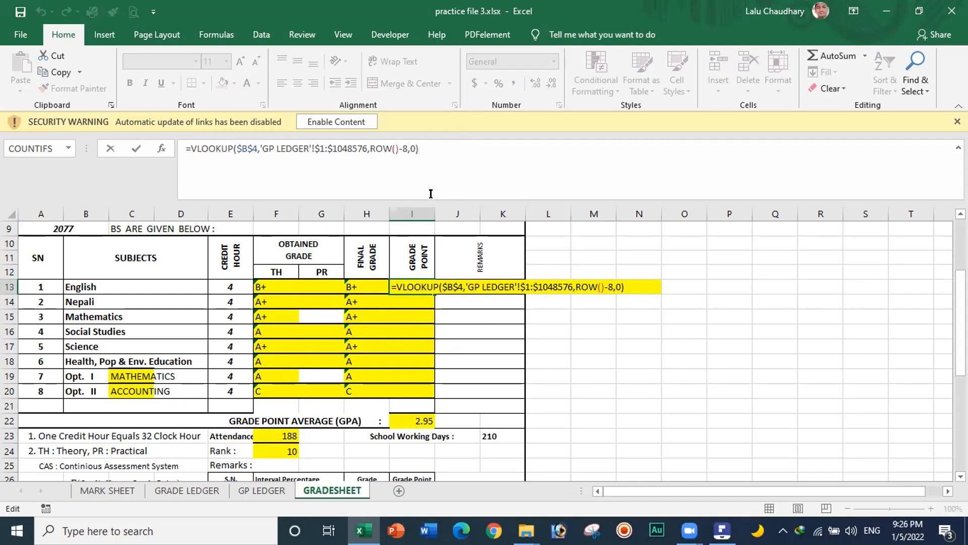
pyautogui.press('Return')
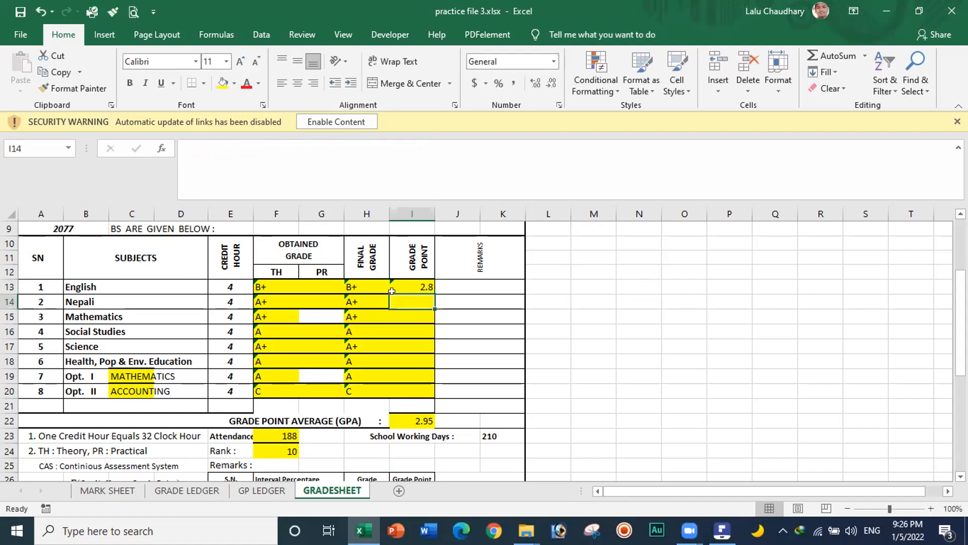
pyautogui.click(396, 283)
pyautogui.moveTo(428, 290); pyautogui.dragTo(425, 392)
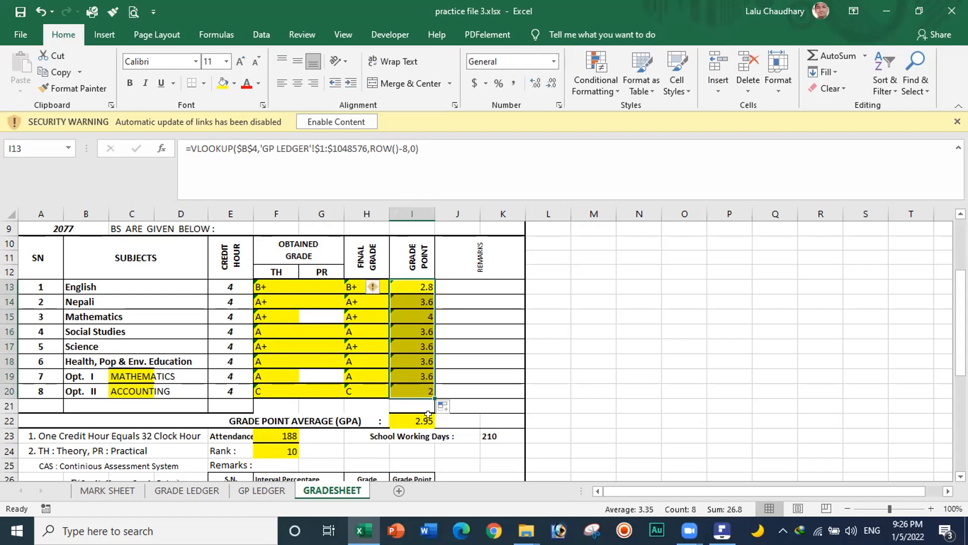
# Clear the GPA cell I22 and start a VLOOKUP there with the roll number cell $B$4 as absolute lookup value
pyautogui.click(428, 415)
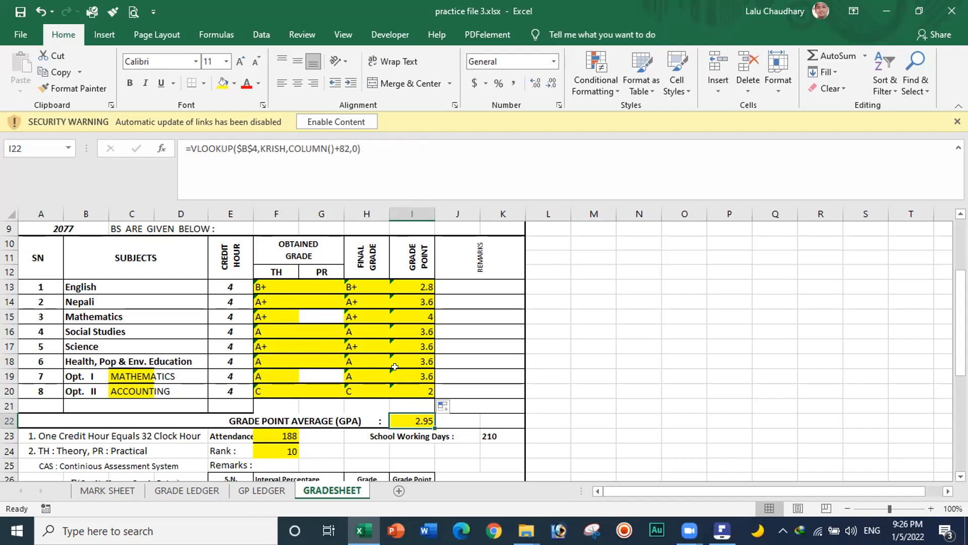
pyautogui.press('Delete')
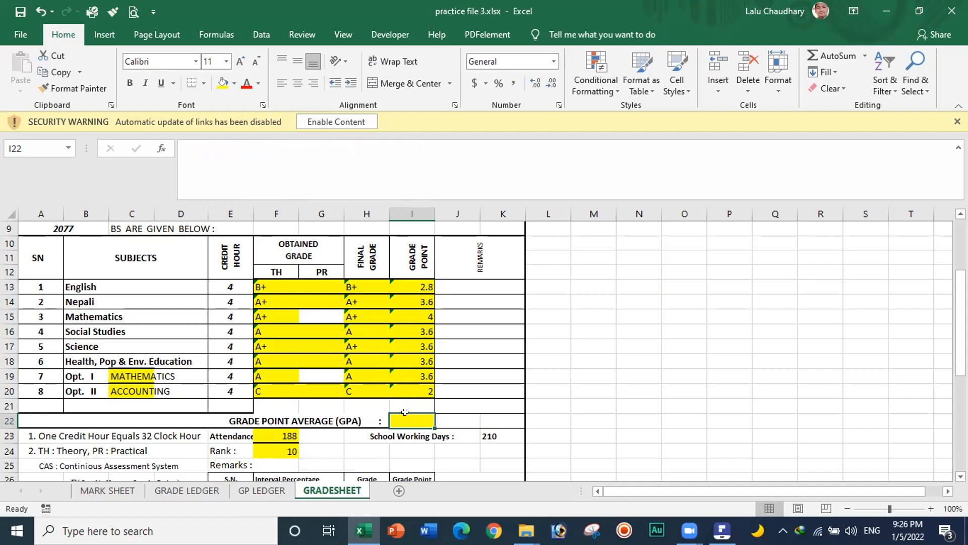
pyautogui.write('=')
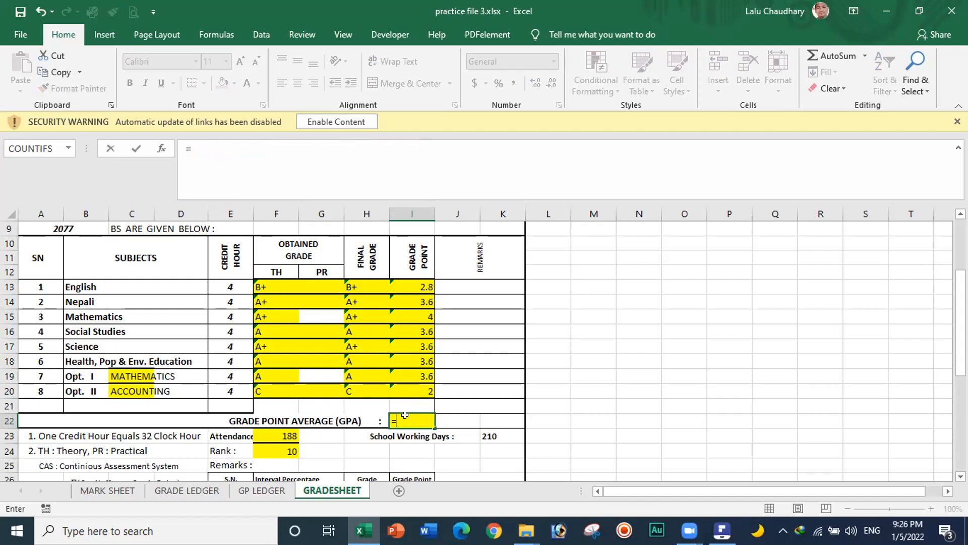
pyautogui.write('vl')
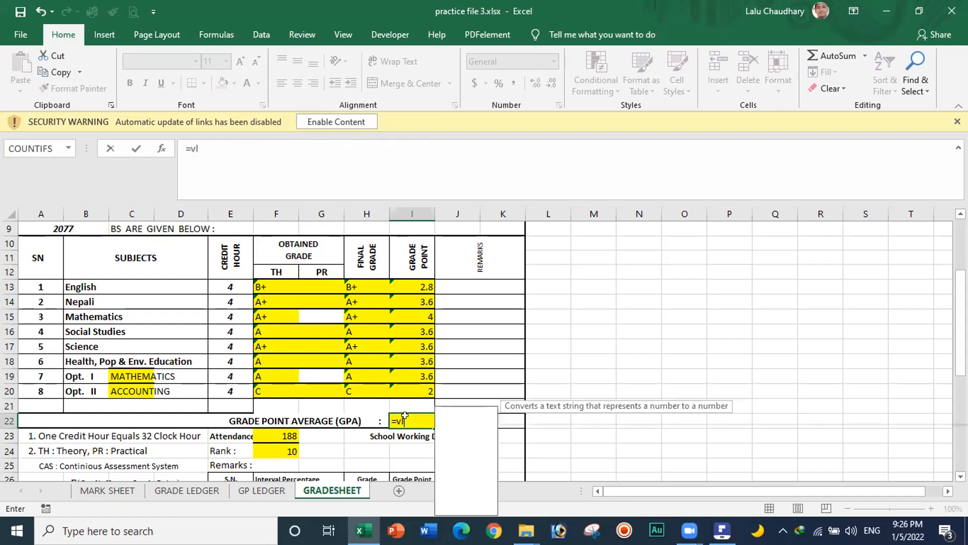
pyautogui.press('Tab')
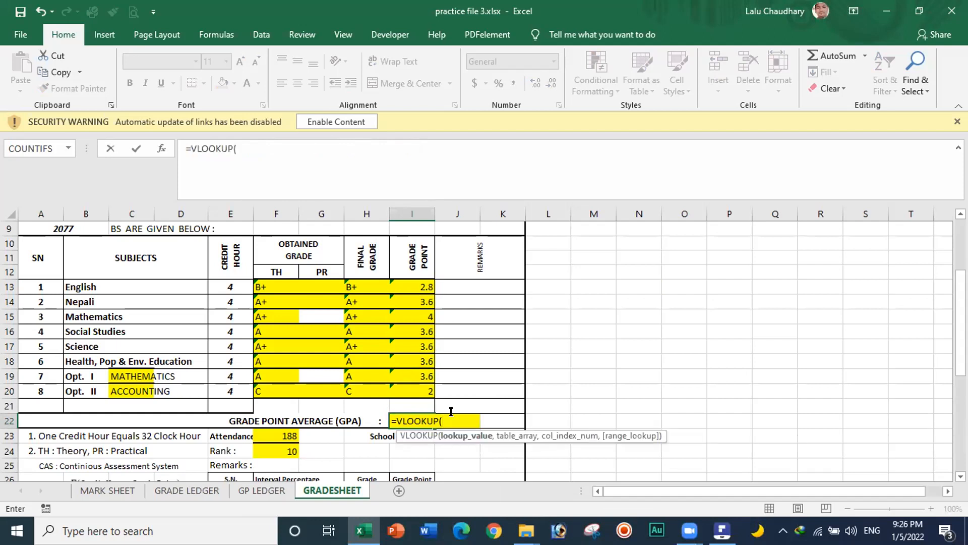
pyautogui.moveTo(961, 324); pyautogui.dragTo(961, 282)
pyautogui.click(88, 243)
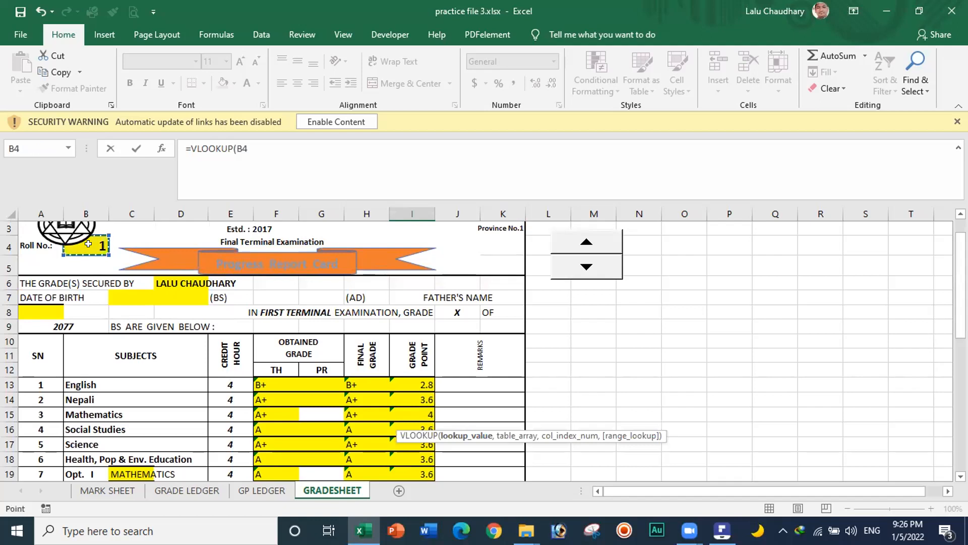
pyautogui.scroll(-4, 88, 244)
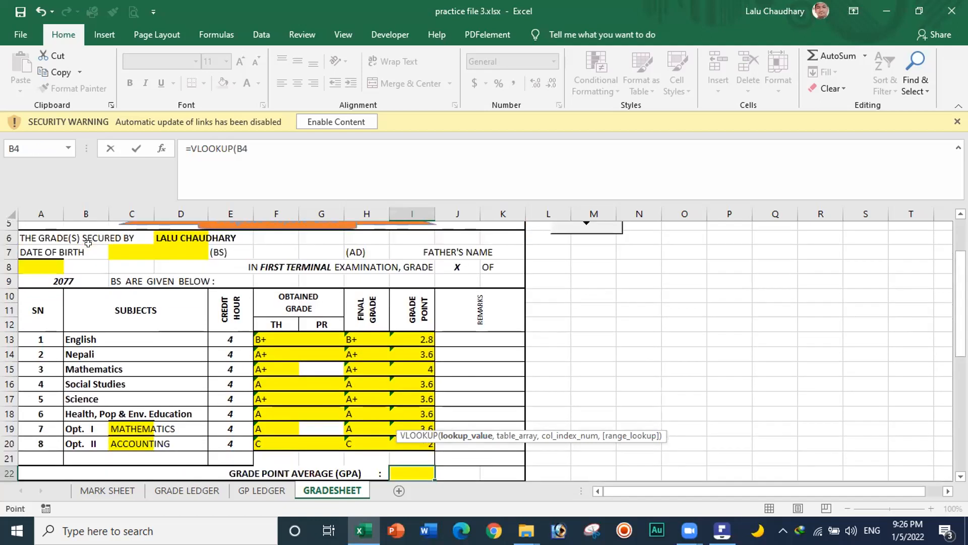
pyautogui.press('F4')
pyautogui.write(',')
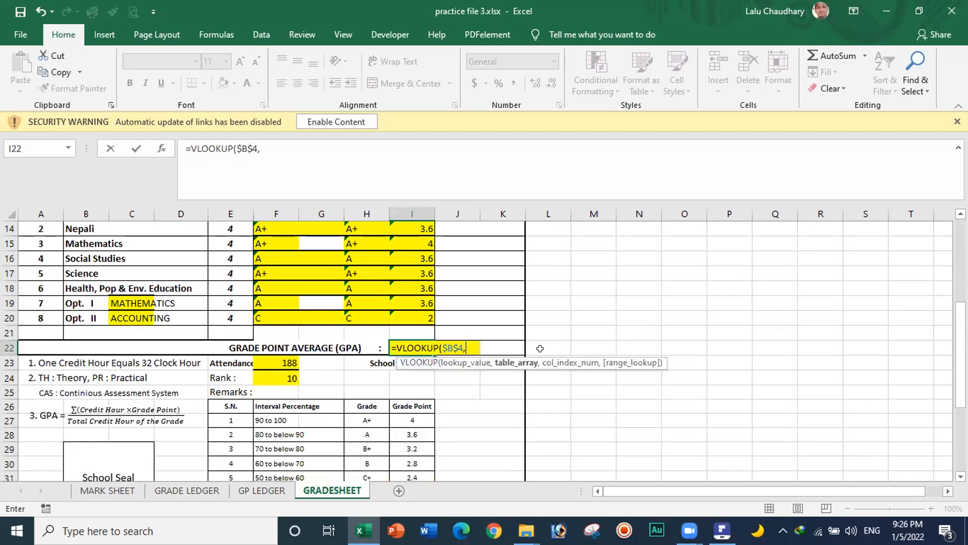
# Complete the I22 GPA VLOOKUP with the whole GP LEDGER sheet as absolute table array, column index 13 and exact match 0
pyautogui.moveTo(961, 343); pyautogui.dragTo(961, 351)
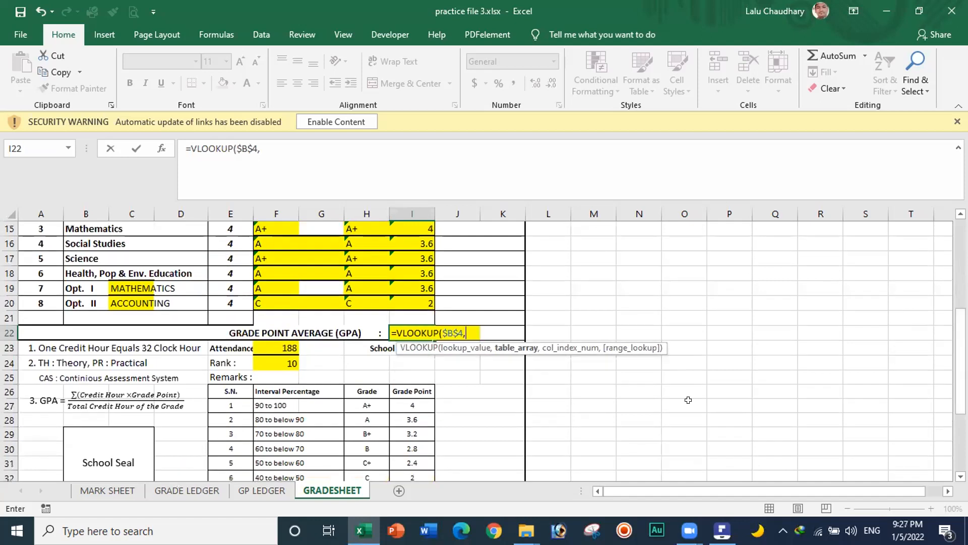
pyautogui.click(259, 492)
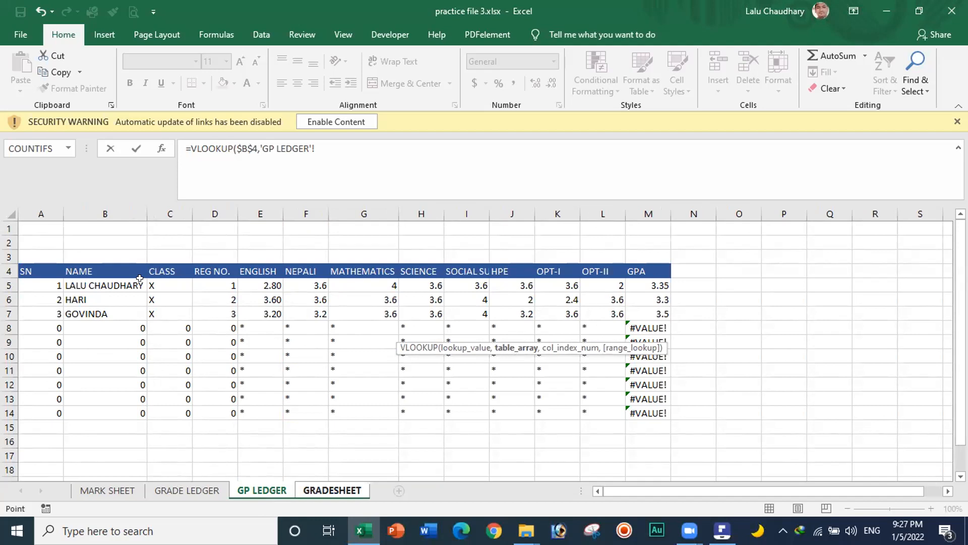
pyautogui.click(6, 212)
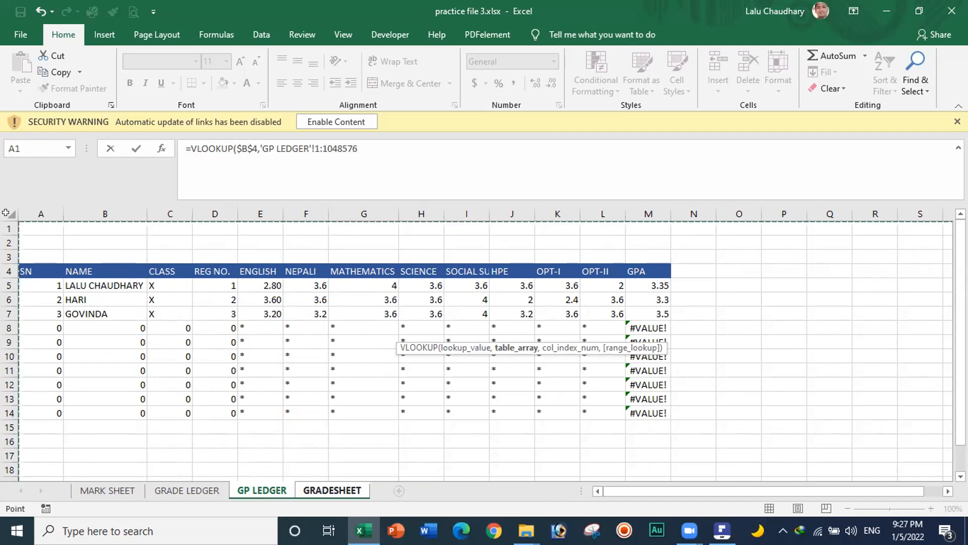
pyautogui.press('F4')
pyautogui.click(371, 146)
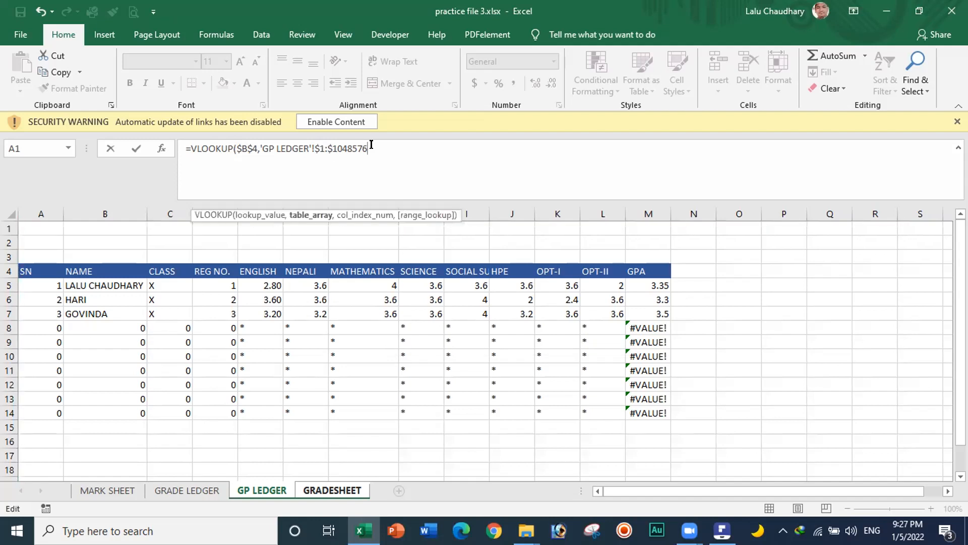
pyautogui.write(',')
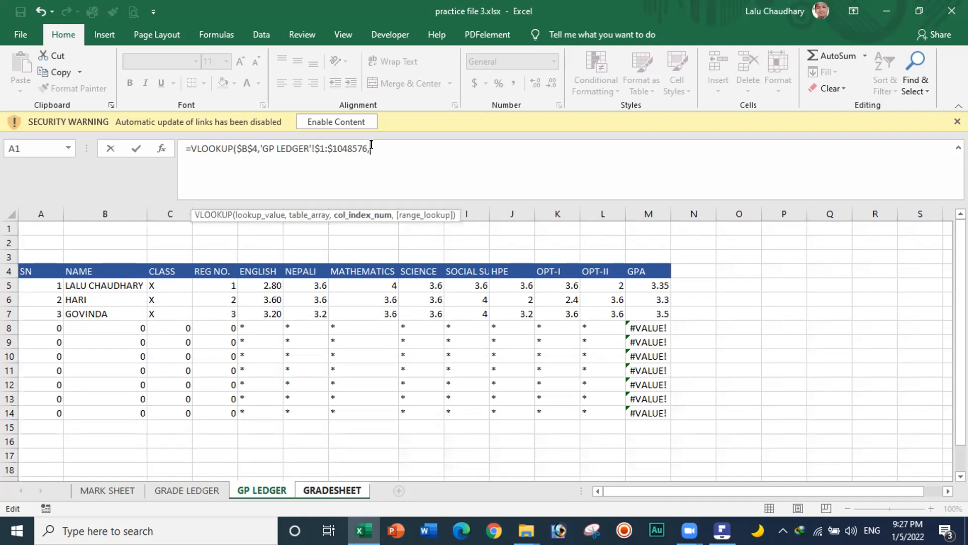
pyautogui.write('13,0')
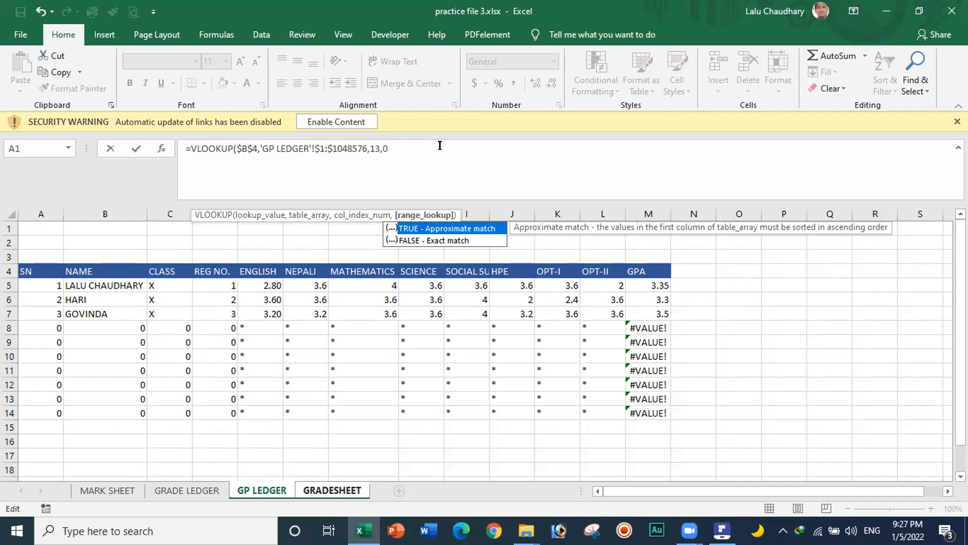
pyautogui.write(')')
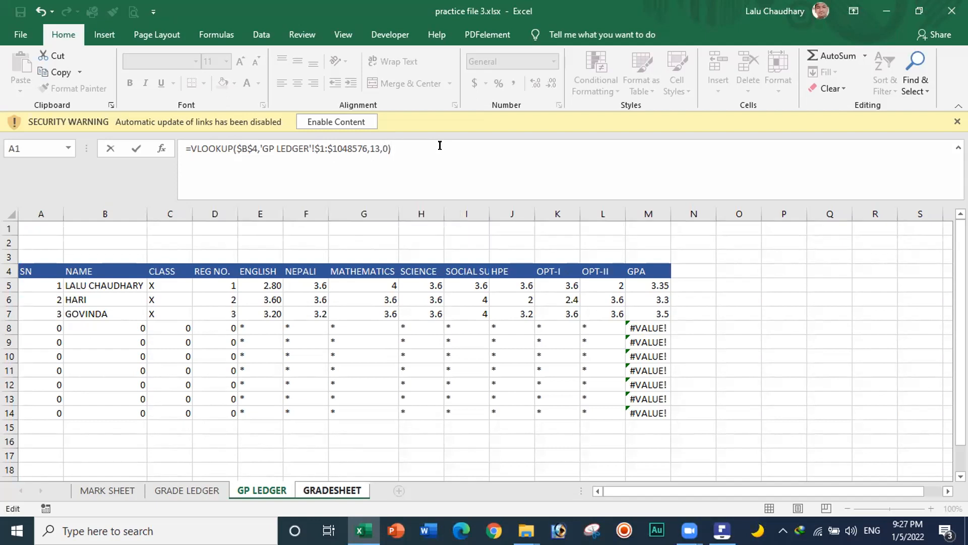
pyautogui.press('Return')
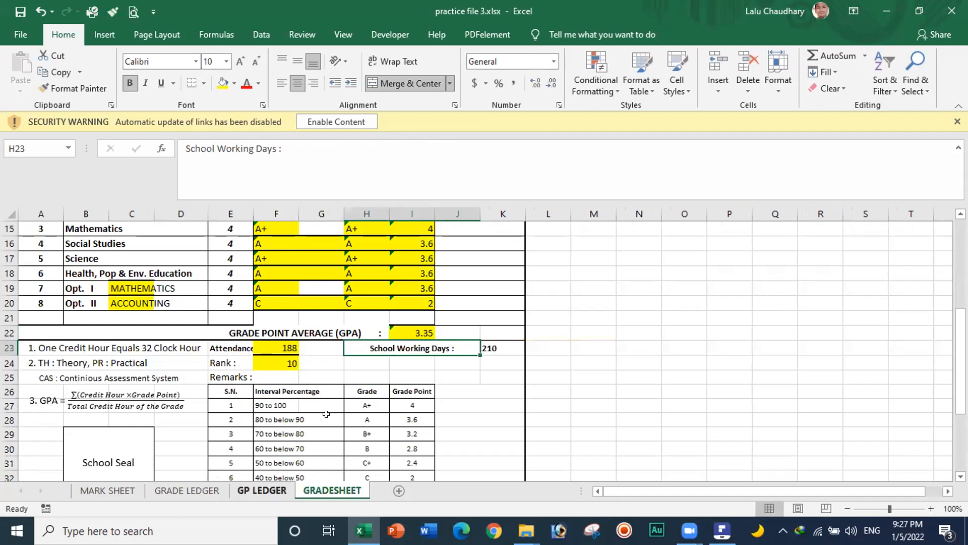
# Check the report card's GPA against the GP LEDGER sheet and advance the GRADESHEET roll number to 2 to test the lookup
pyautogui.hotkey('ctrl', 'pageup')
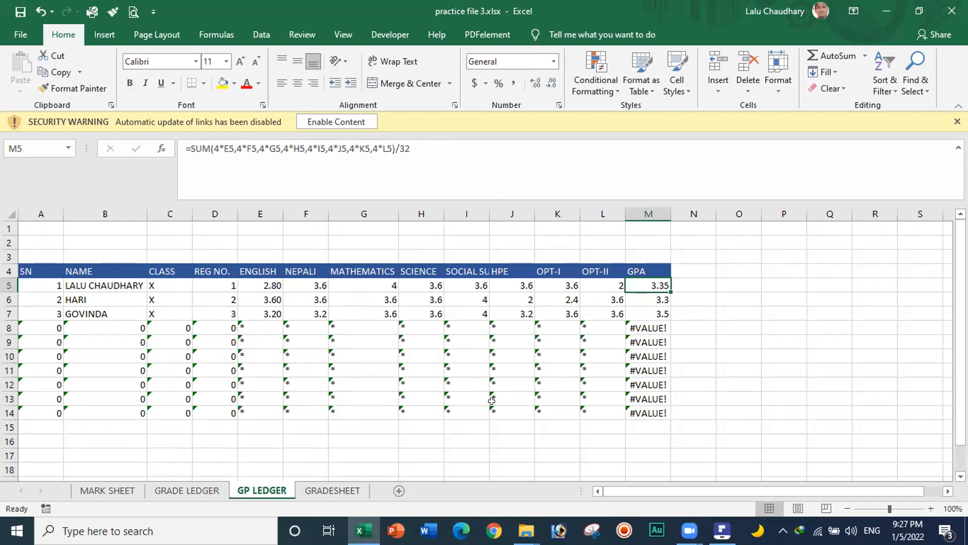
pyautogui.hotkey('ctrl', 'pagedown')
pyautogui.moveTo(961, 333); pyautogui.dragTo(951, 245)
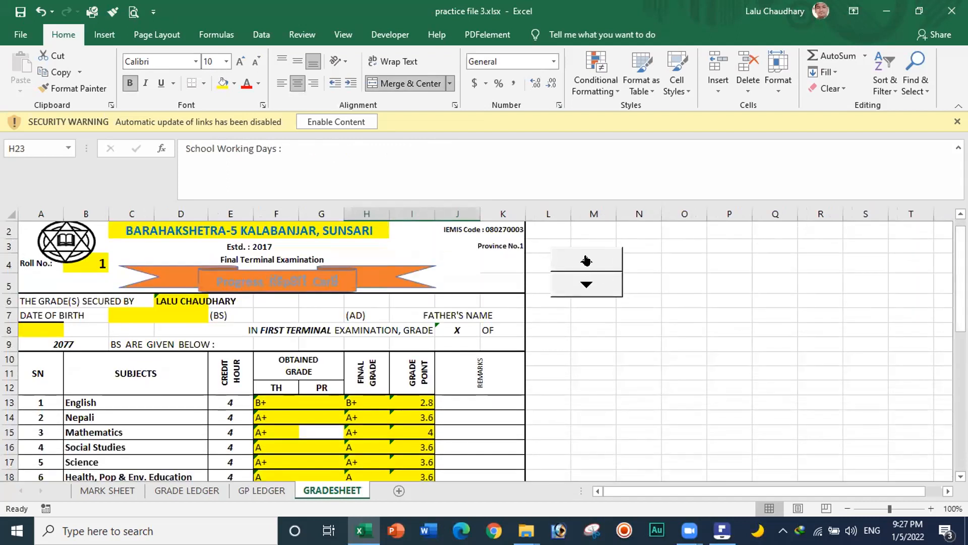
pyautogui.click(586, 261)
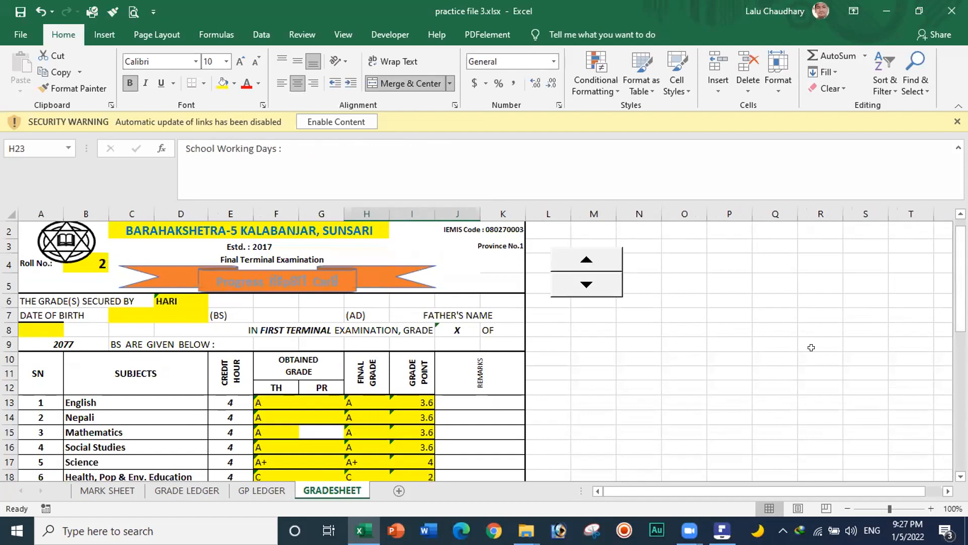
pyautogui.moveTo(961, 282); pyautogui.dragTo(961, 344)
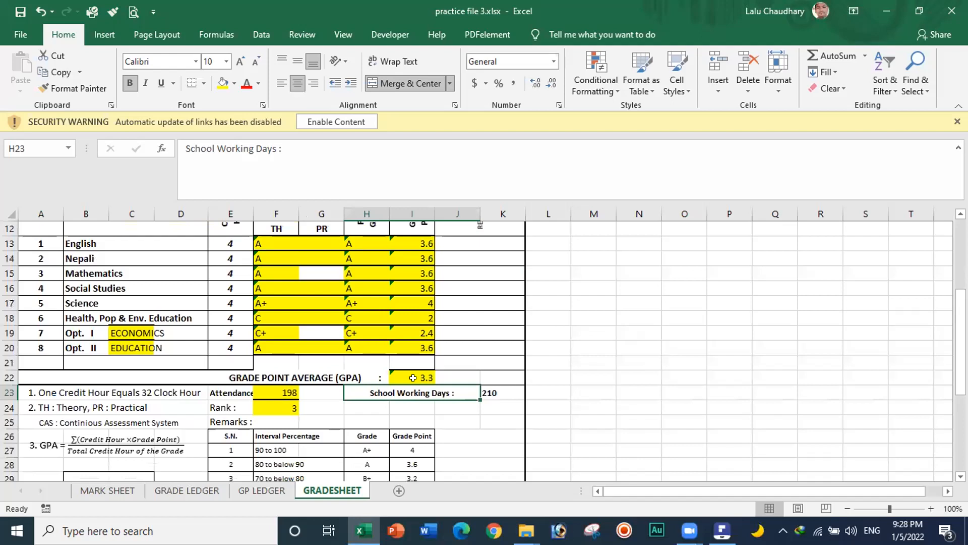